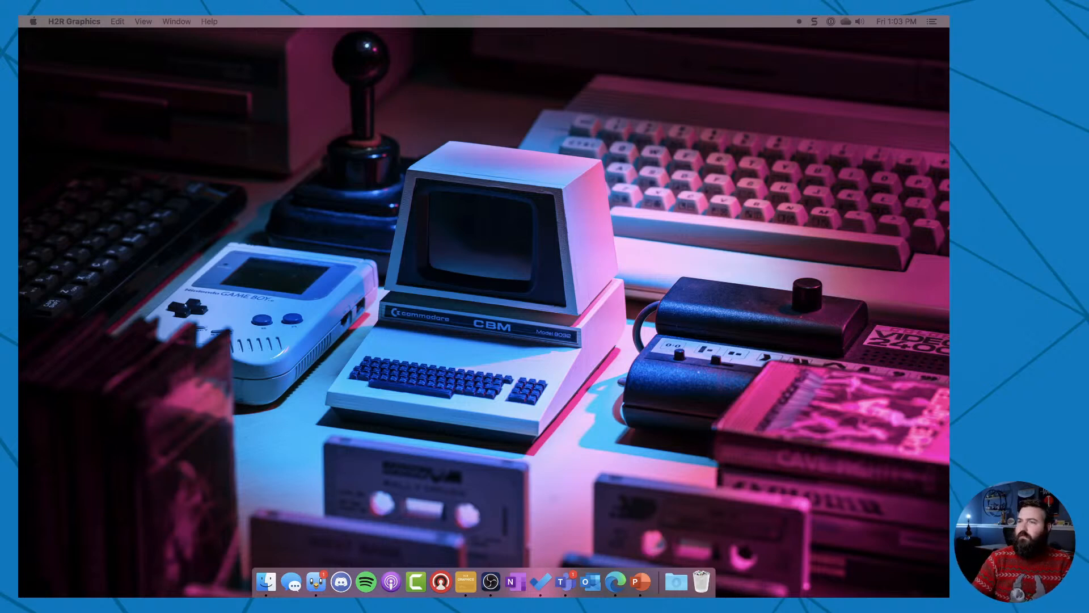
Switch to PowerPoint and create a new blank presentation.
drag(949, 153, 202, 74)
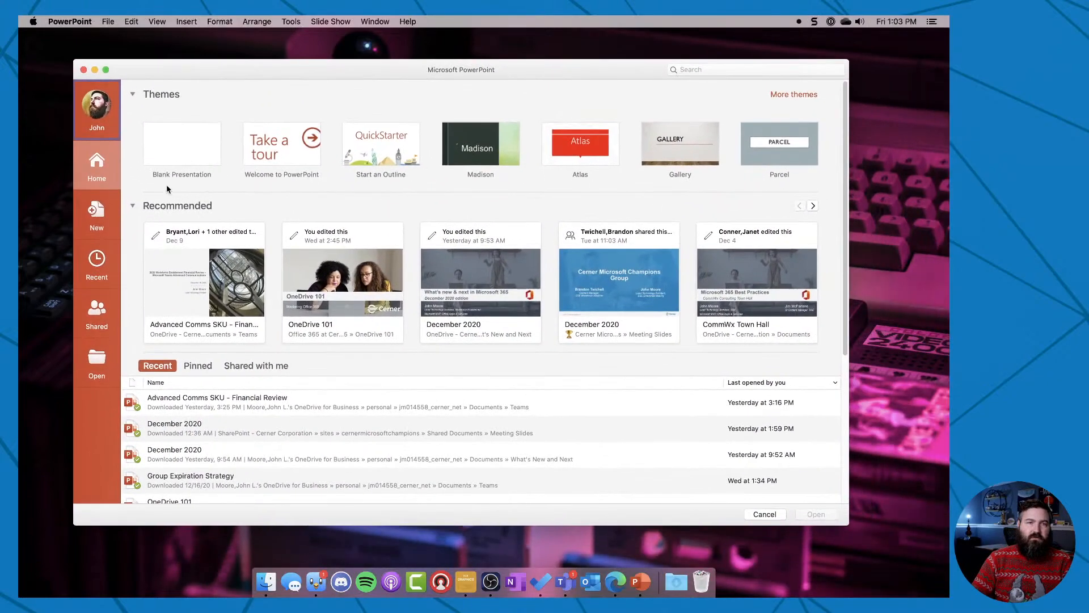
click(178, 151)
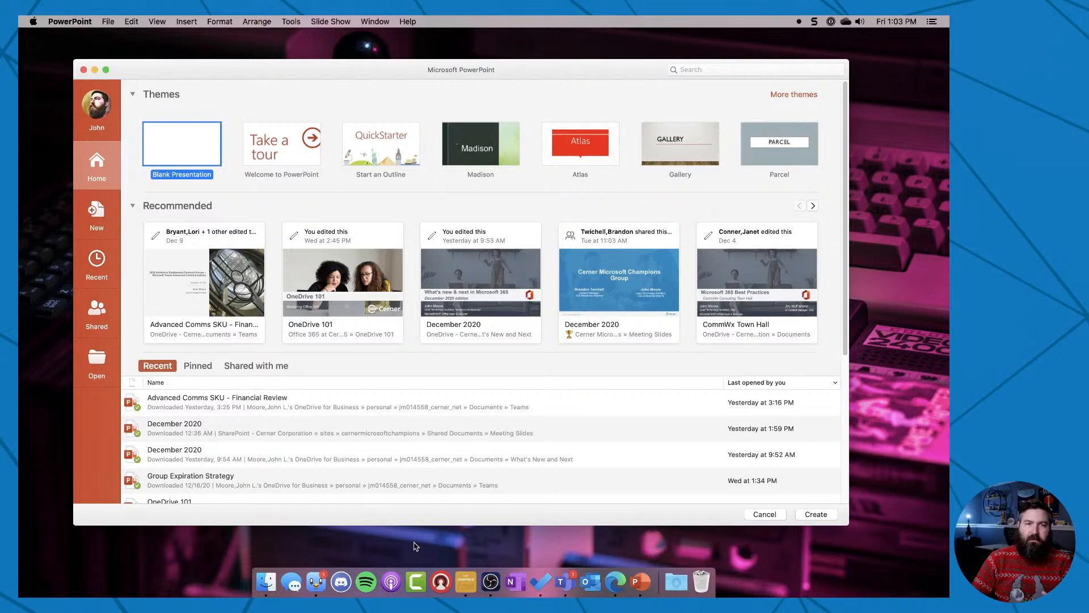
key(Return)
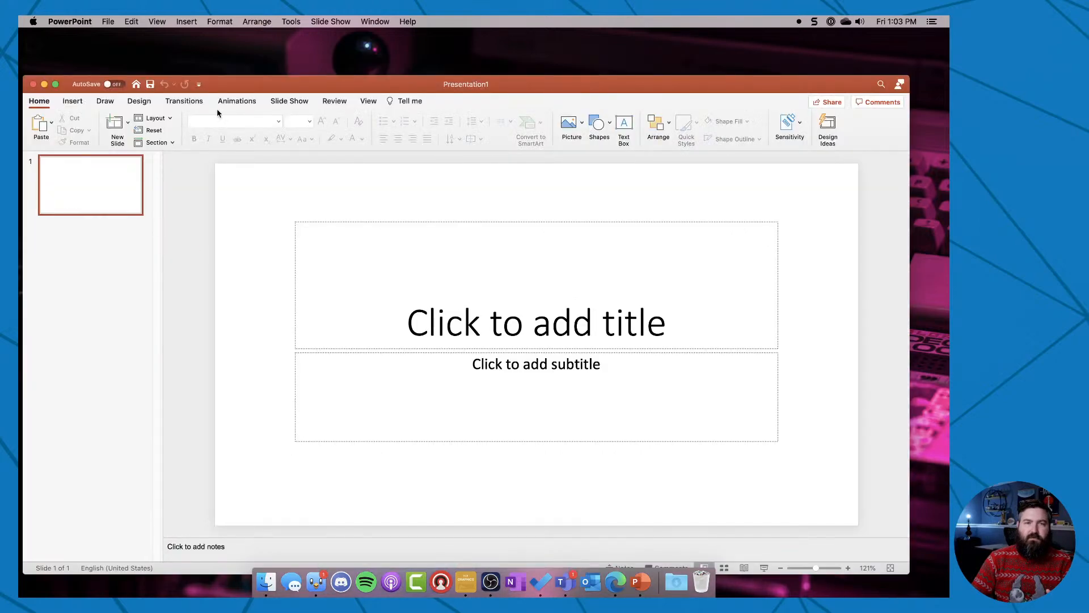
Delete the title and subtitle placeholders so the first slide is empty.
drag(245, 78, 252, 46)
drag(280, 159, 866, 463)
key(Delete)
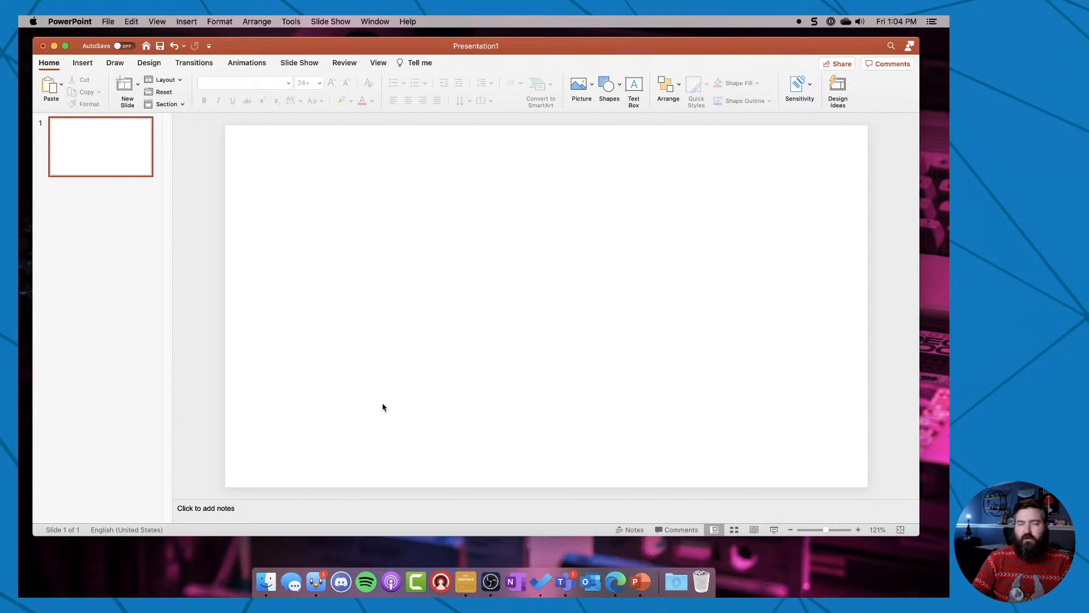
Start formatting the slide background with a solid fill and pick the saved green swatch among the custom colors.
right_click(503, 344)
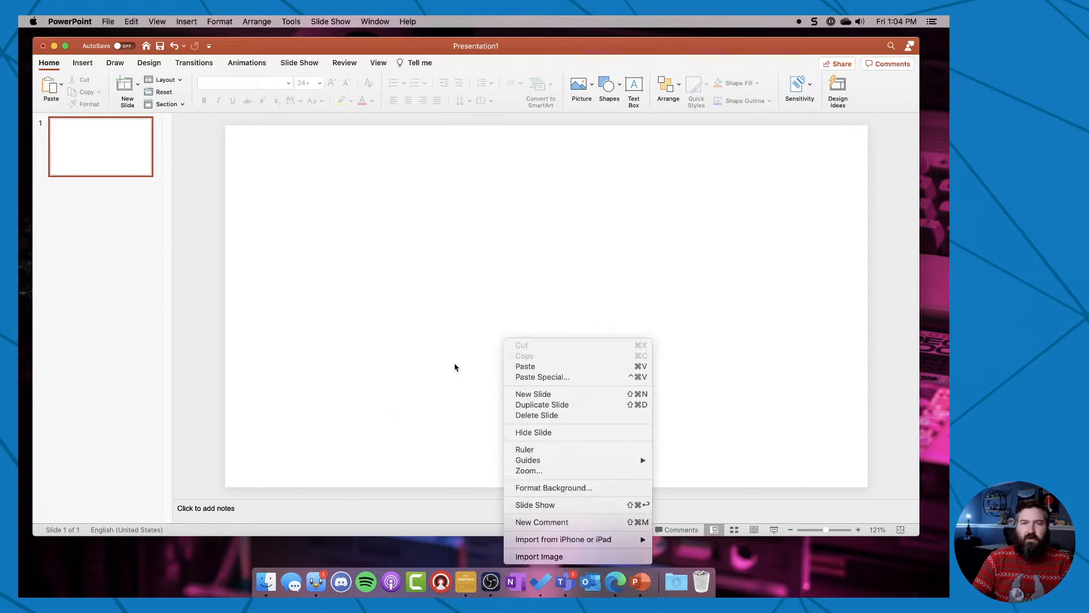
click(565, 489)
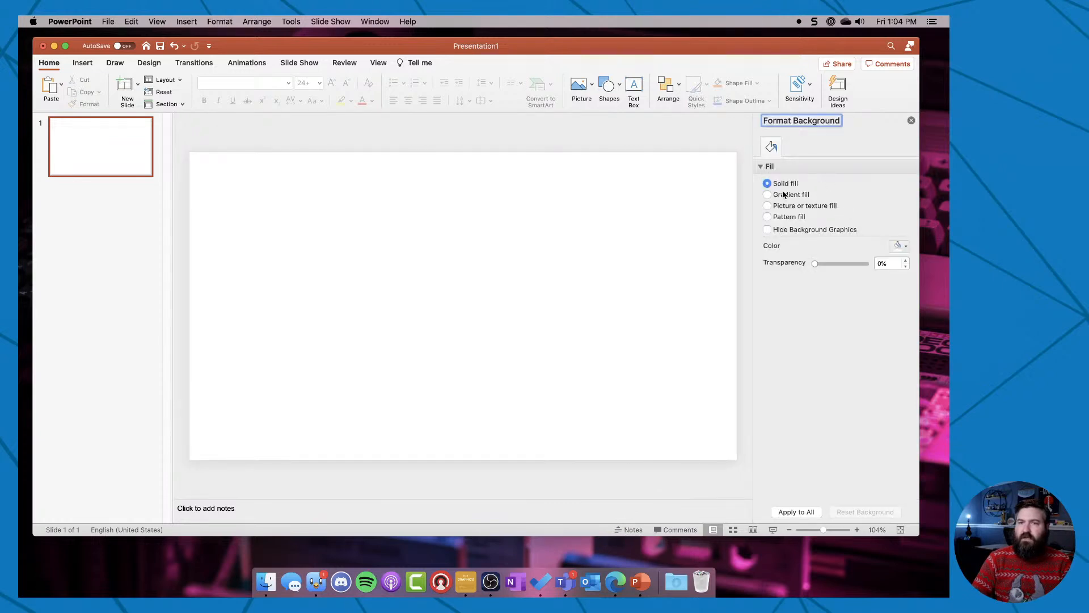
click(905, 246)
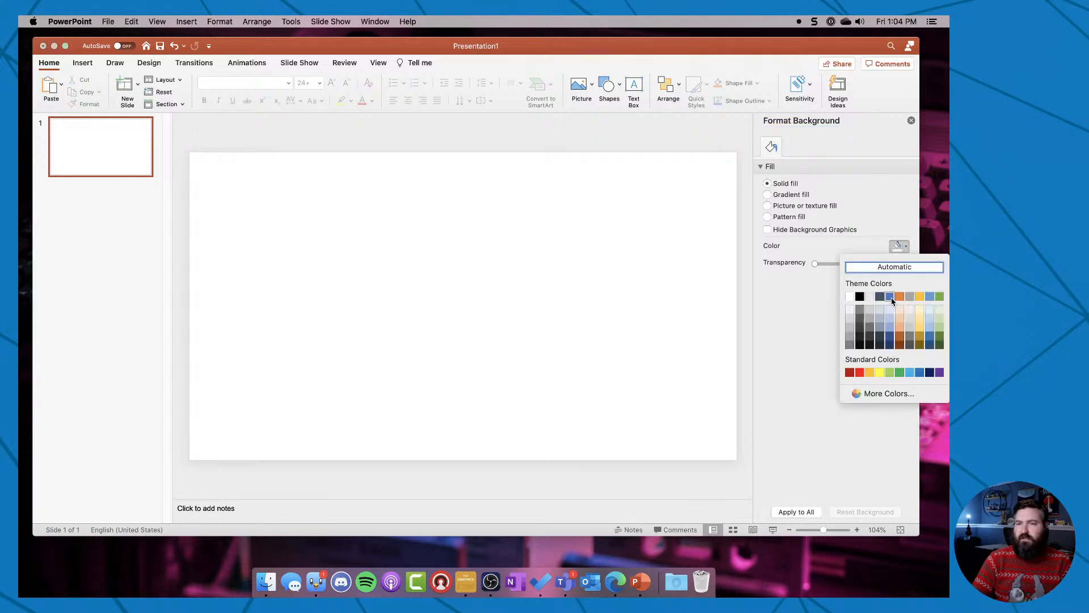
click(876, 393)
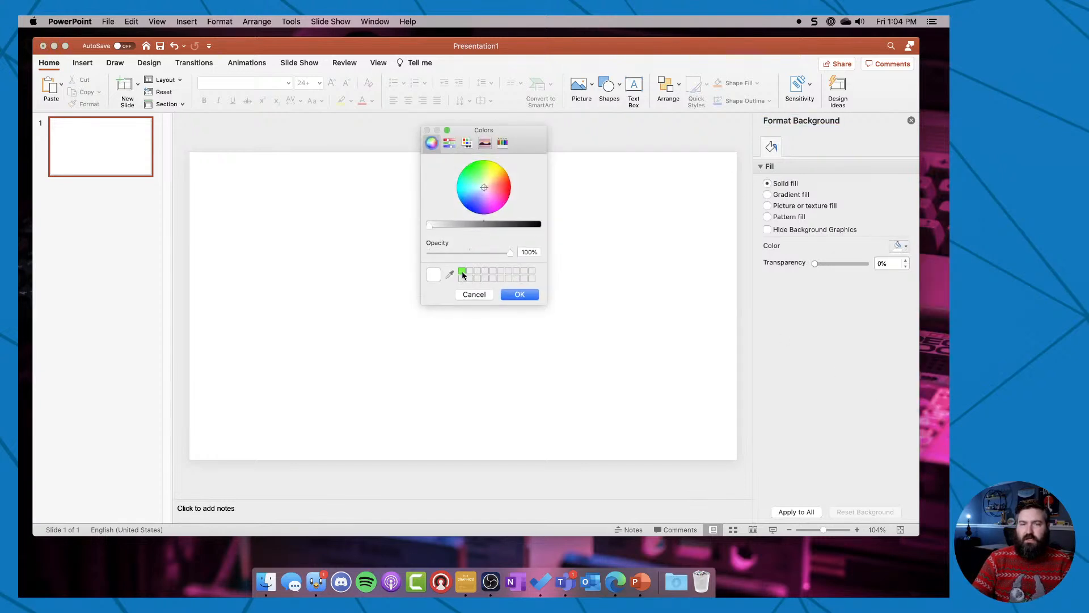
click(463, 272)
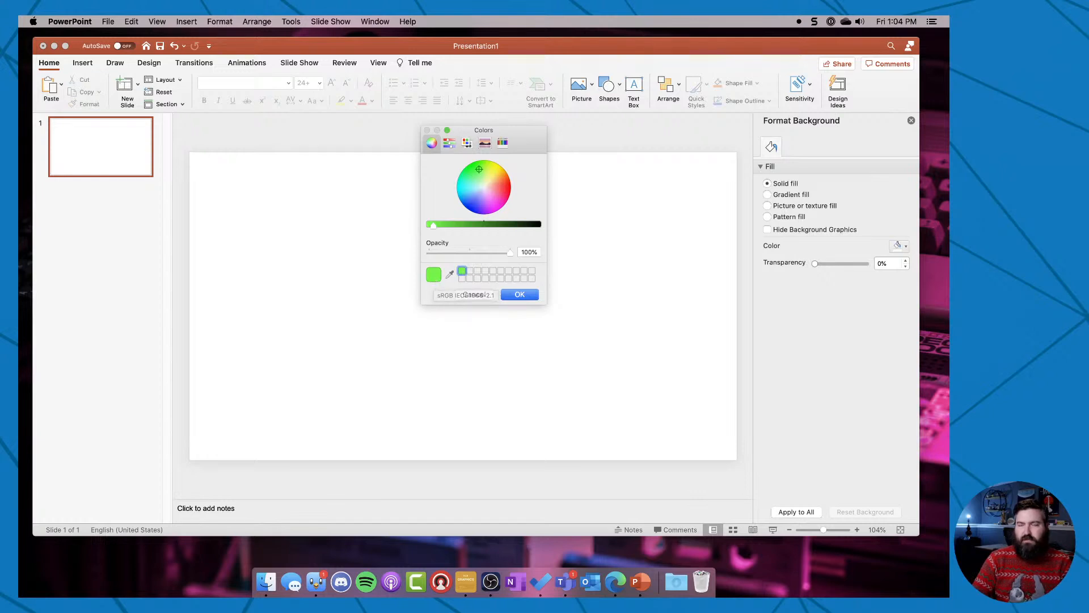
Switch to H2R Graphics and look at the chroma colour in its settings.
drag(949, 340, 605, 49)
click(850, 108)
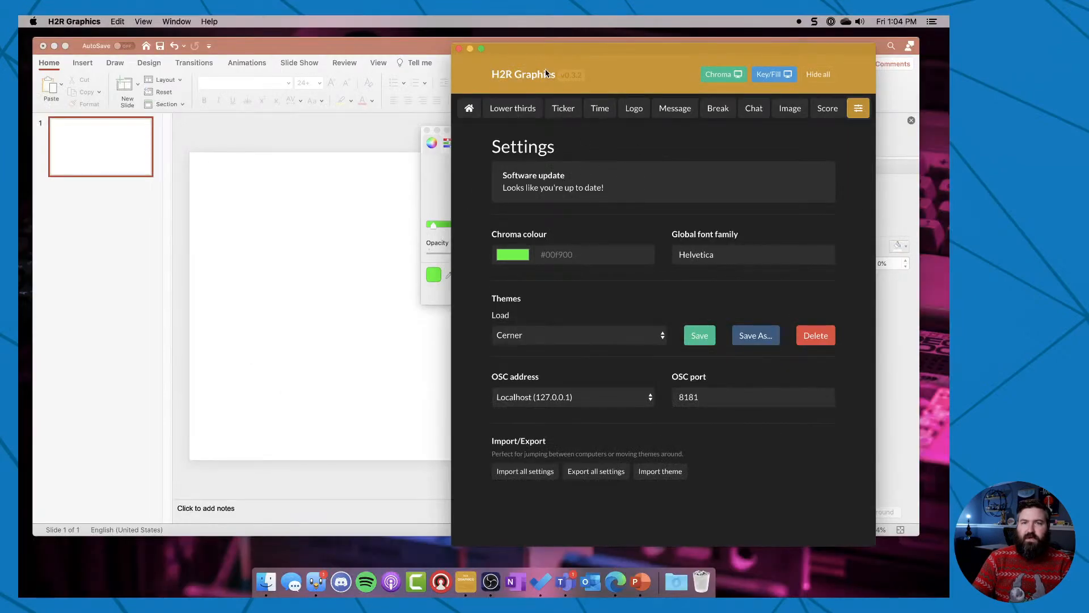
drag(543, 46, 948, 85)
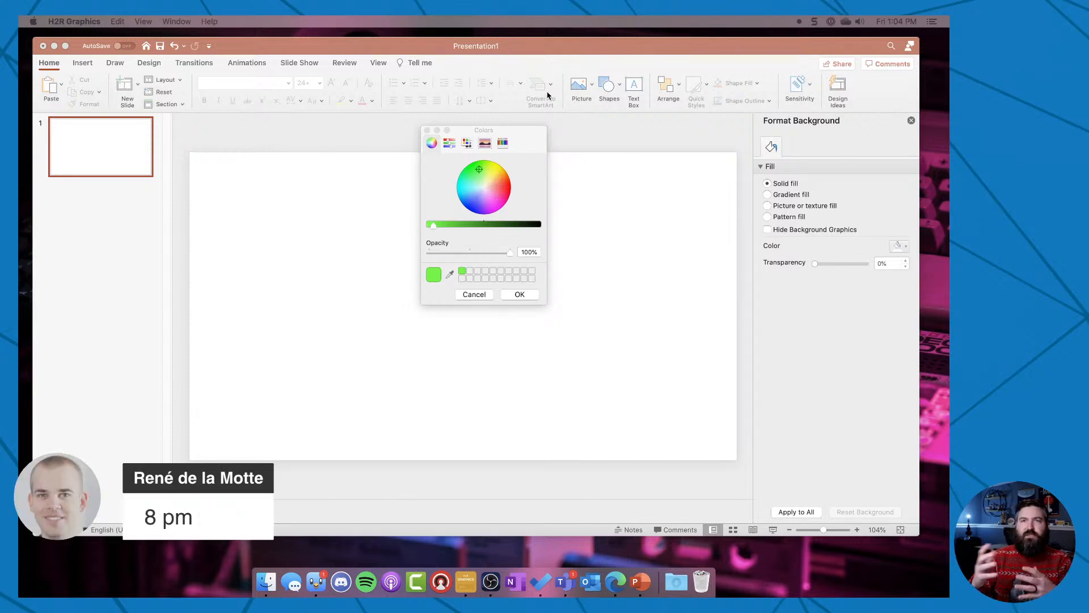
Back in PowerPoint, apply the saved green swatch as the slide's background color.
click(463, 272)
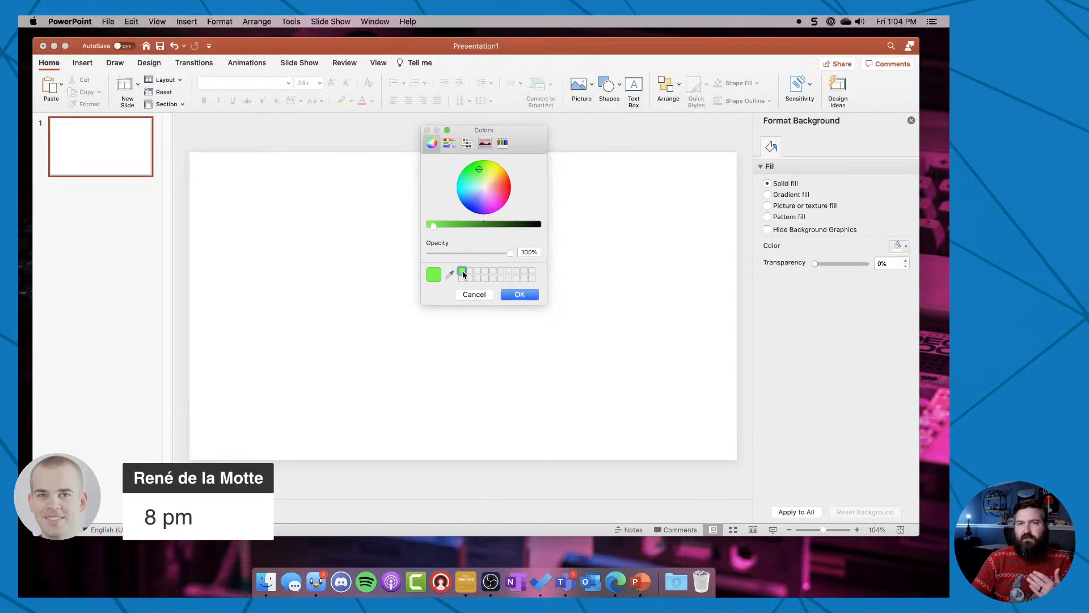
click(520, 294)
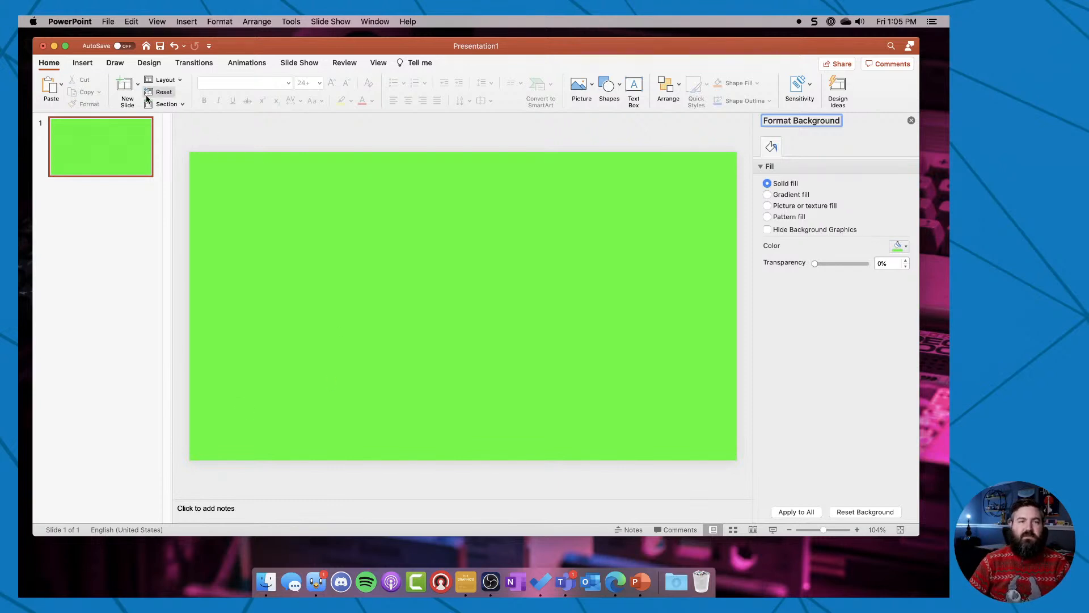
Add a text box near the slide's lower-left corner with the presenter's full name and "Lead Technology Architect" on the second line.
click(84, 64)
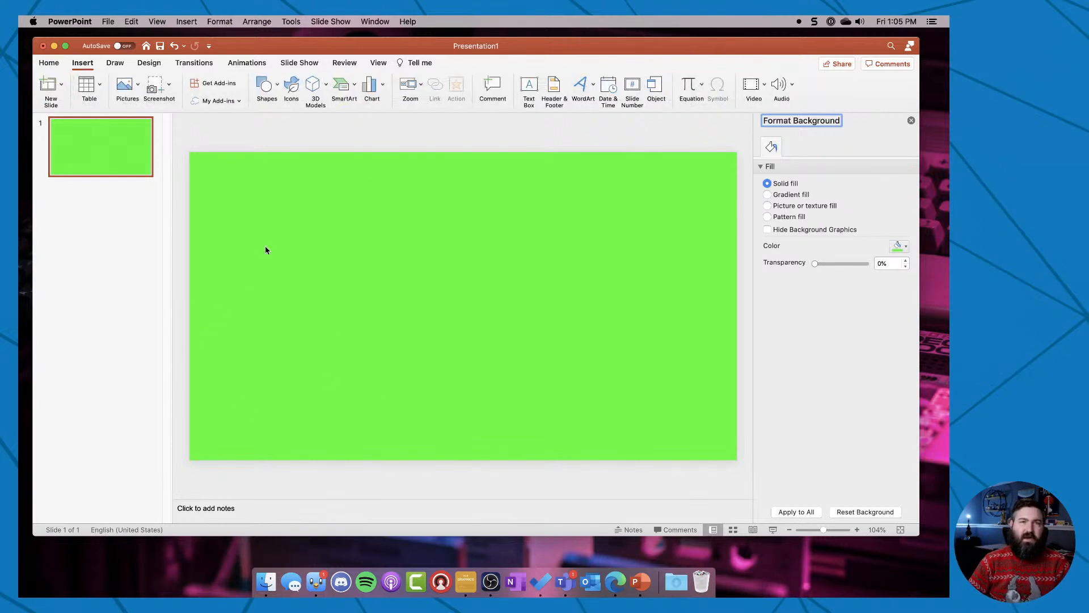
click(535, 84)
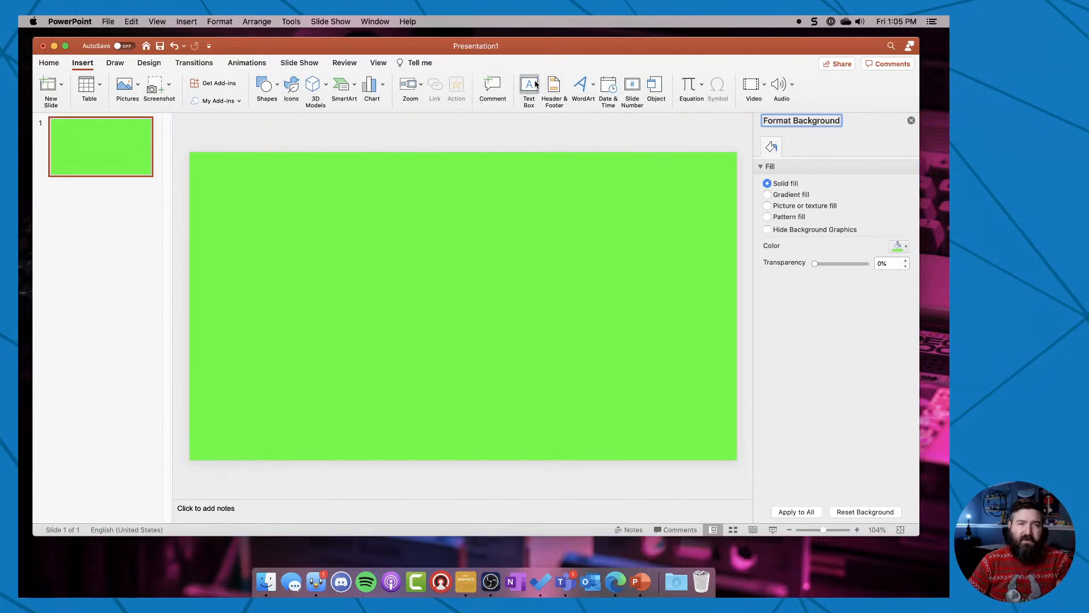
click(221, 402)
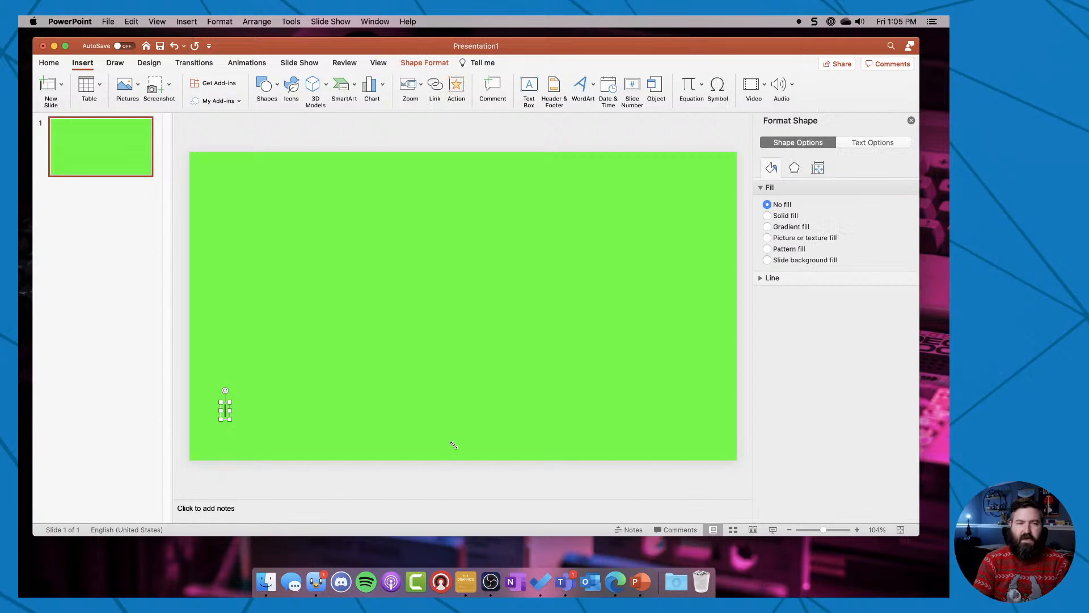
text(John Moore)
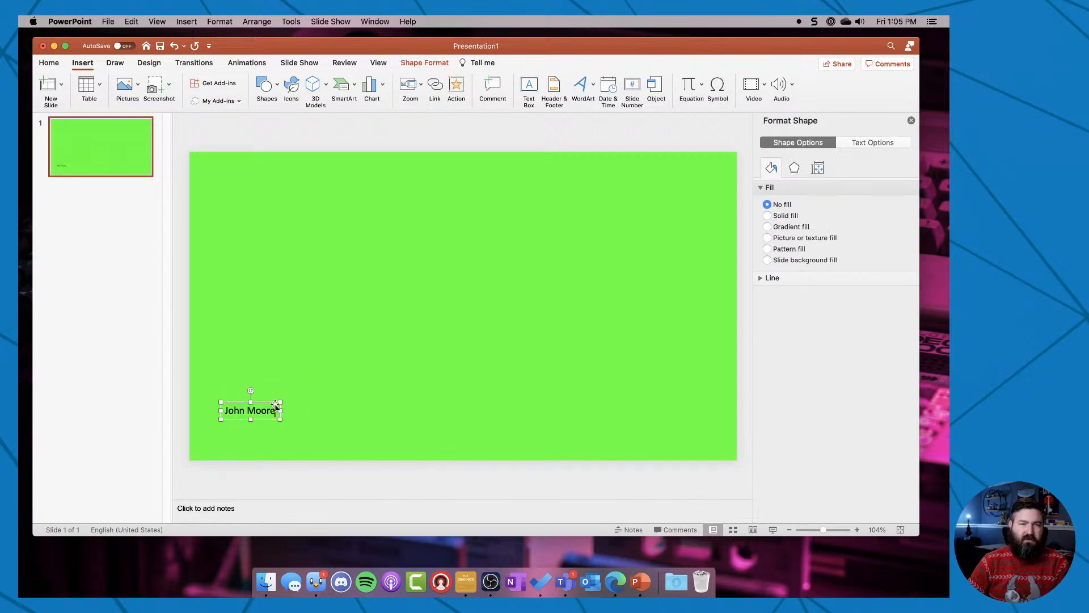
key(Return)
text(Lead )
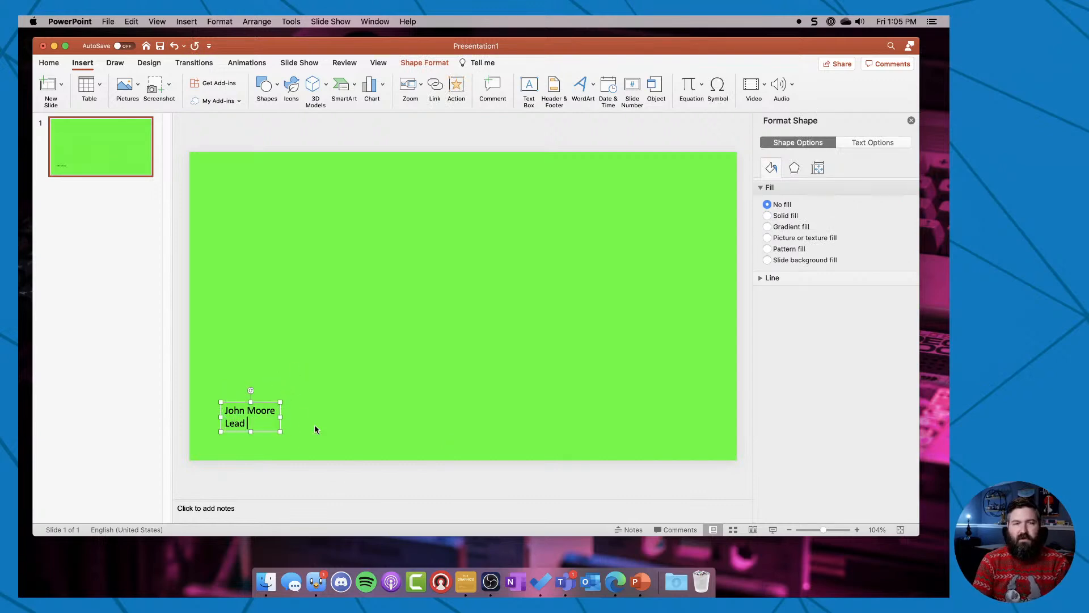
text(Technology Ar)
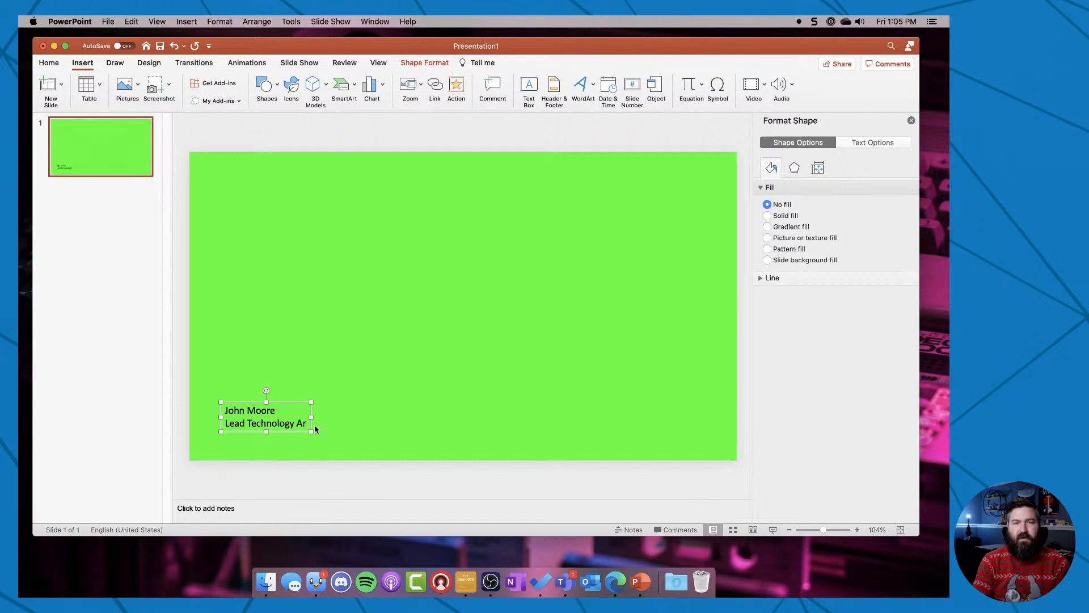
text(chitect)
Enlarge all the text in the name box to 32 pt and move the box slightly up and to the left.
key(super+a)
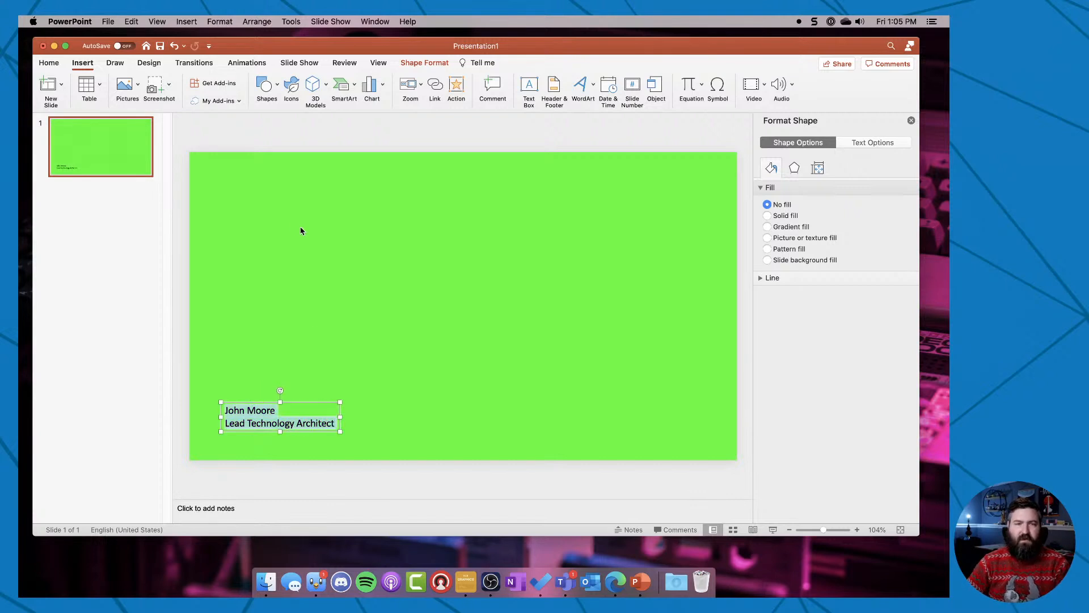
click(58, 64)
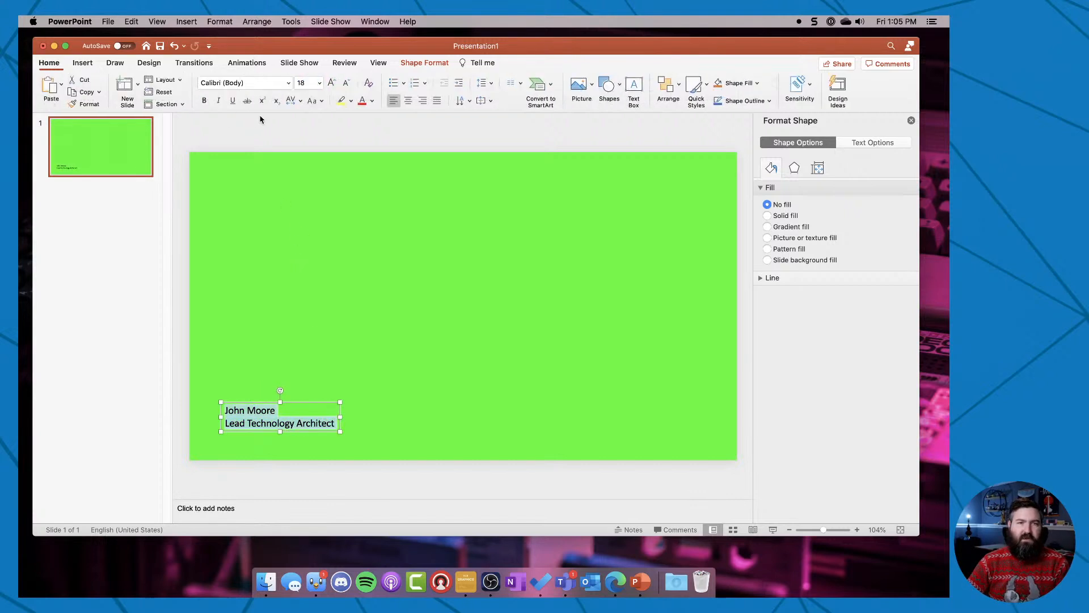
click(334, 85)
click(334, 85)
click(334, 85)
click(334, 85)
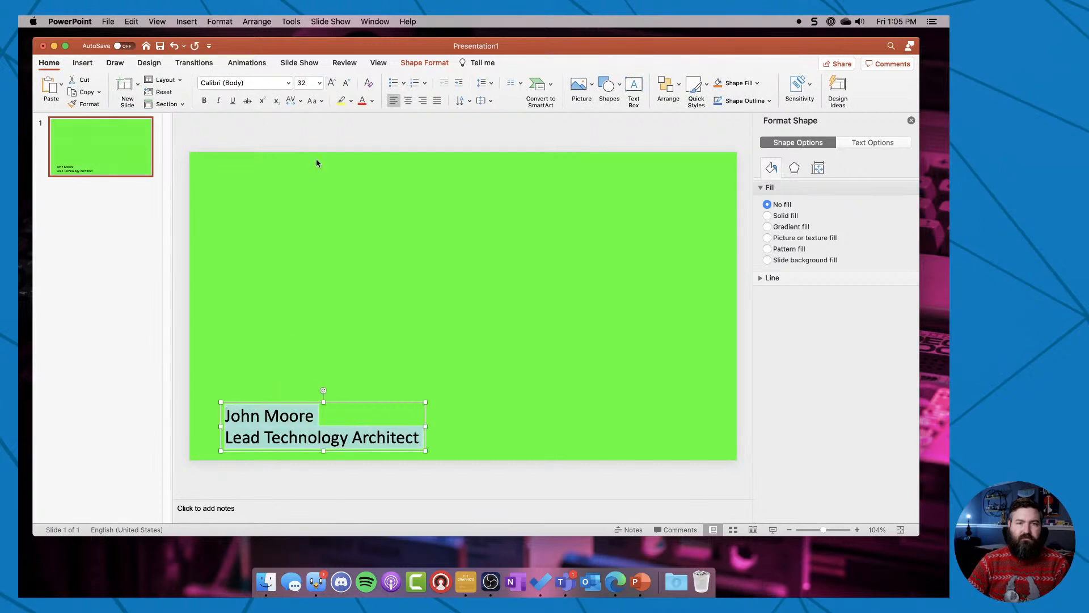
click(261, 395)
drag(260, 395, 252, 378)
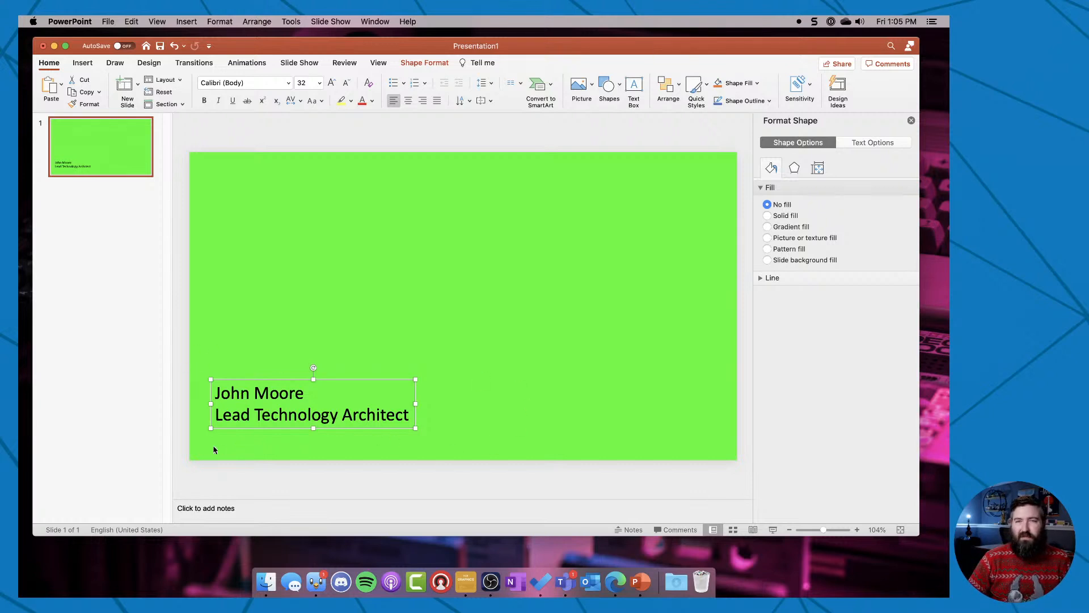
click(311, 389)
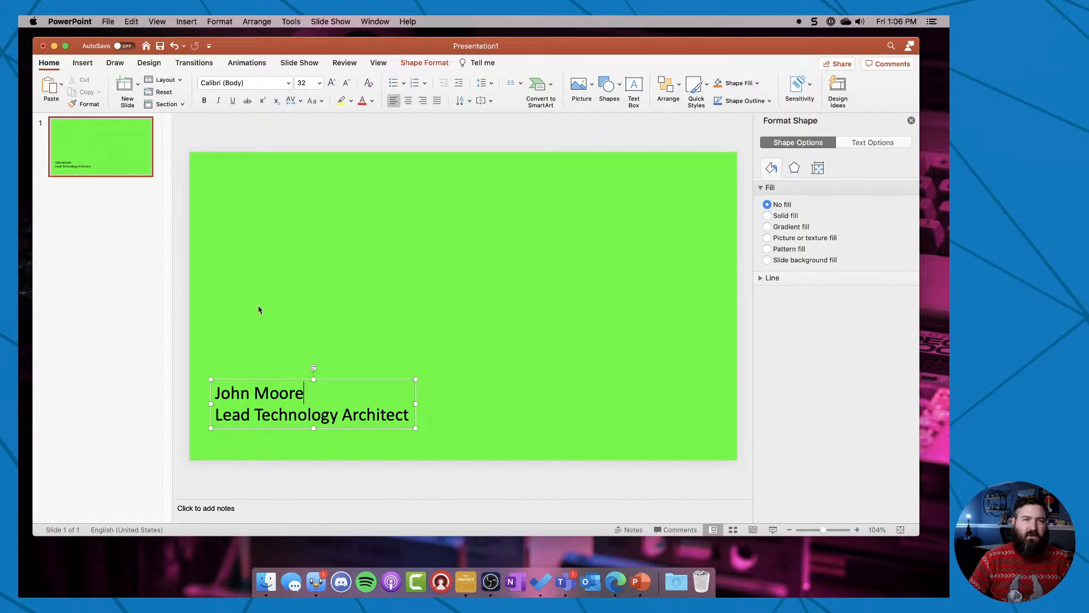
Draw a rectangle about 6.45" wide and 1.69" high over the name text from the slide's left edge, and nudge it up slightly.
click(84, 63)
click(268, 90)
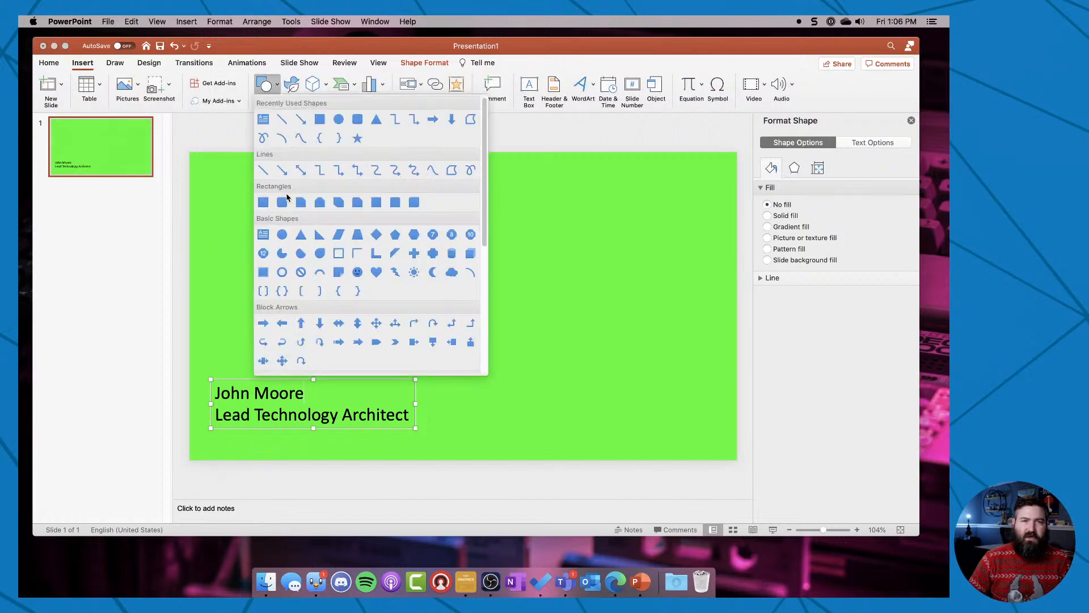
click(321, 118)
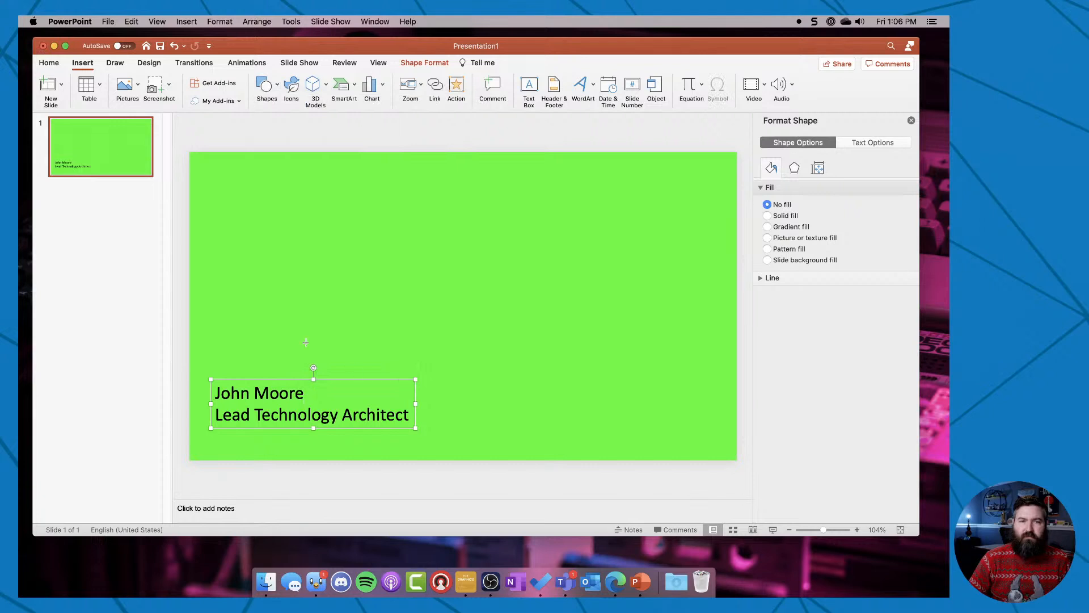
drag(190, 373, 454, 441)
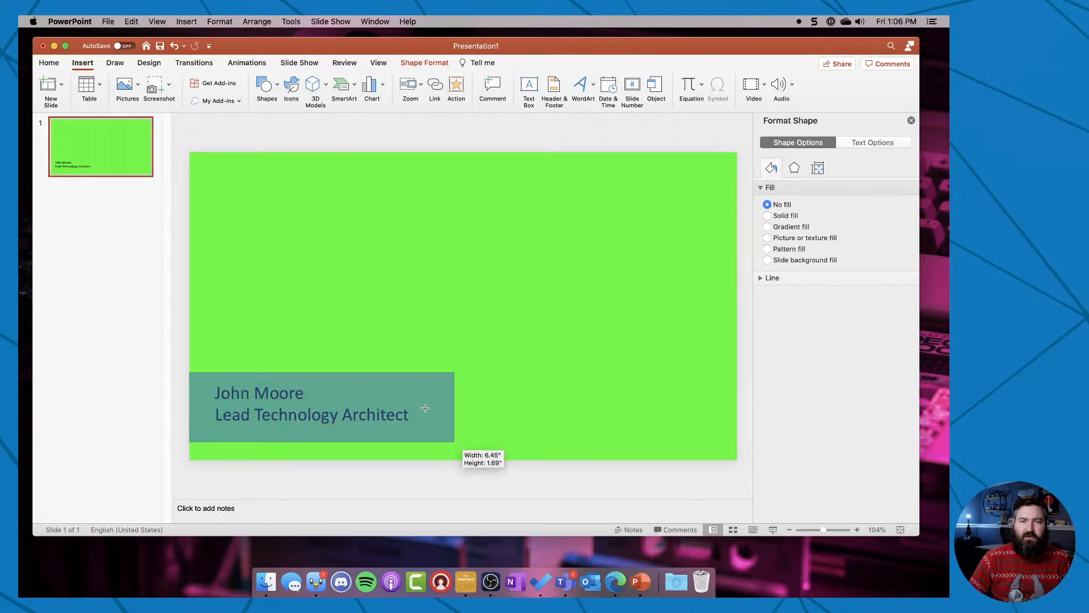
drag(417, 380, 417, 376)
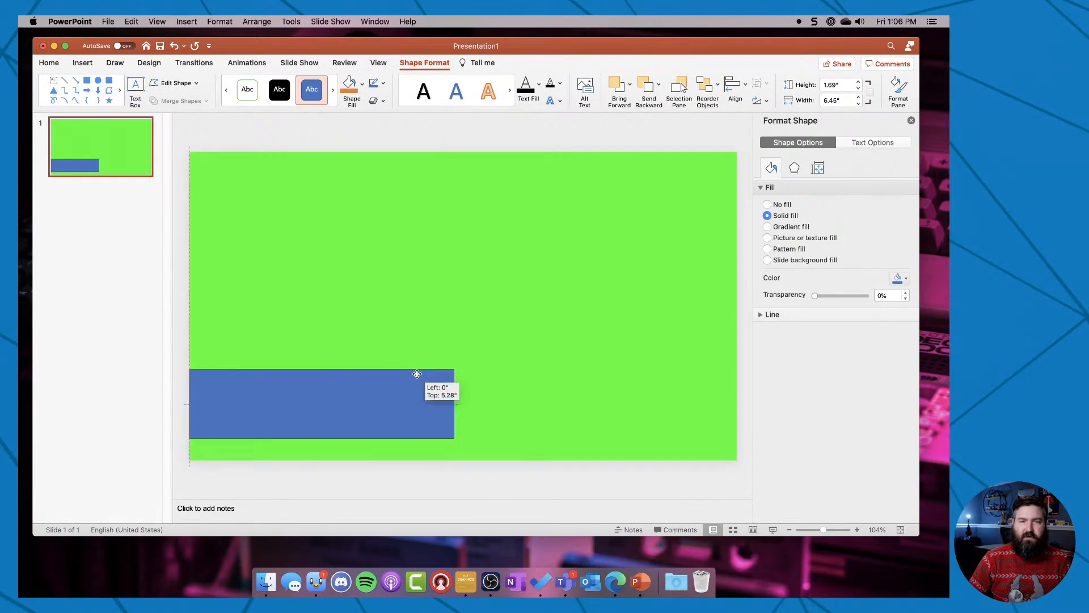
Send the rectangle to the back, behind the name and job title text.
right_click(417, 377)
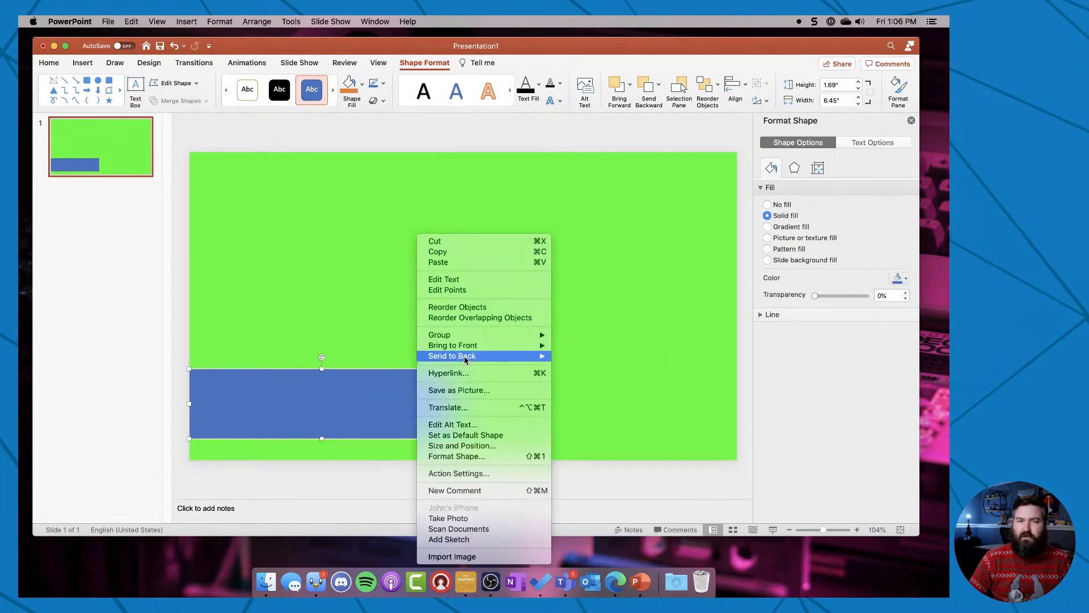
mouse_move(465, 357)
click(582, 356)
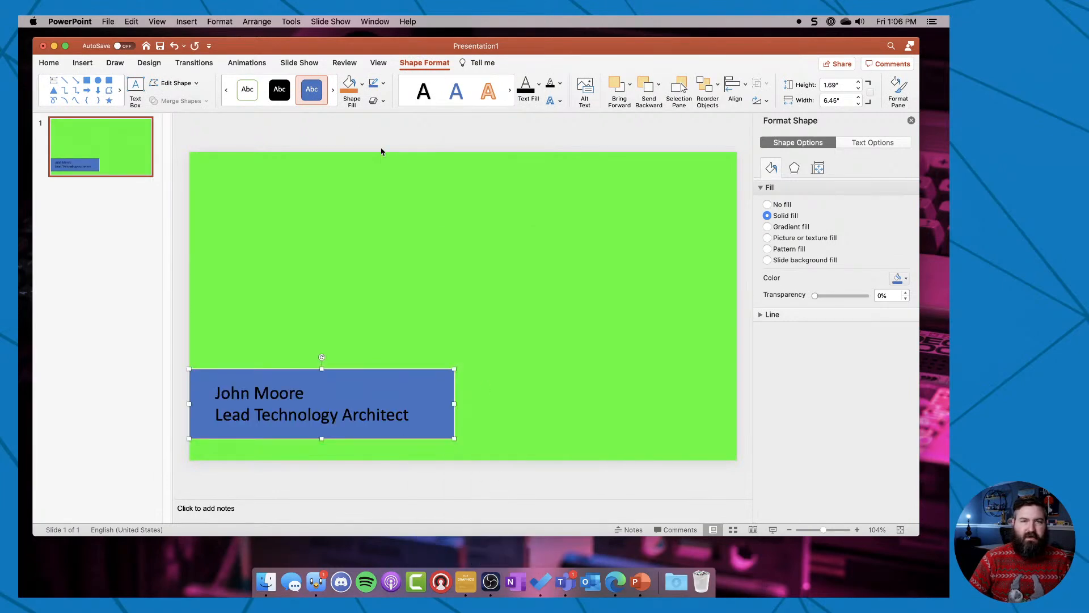
Fill the rectangle behind the text with light gray and remove its outline.
click(362, 84)
click(369, 137)
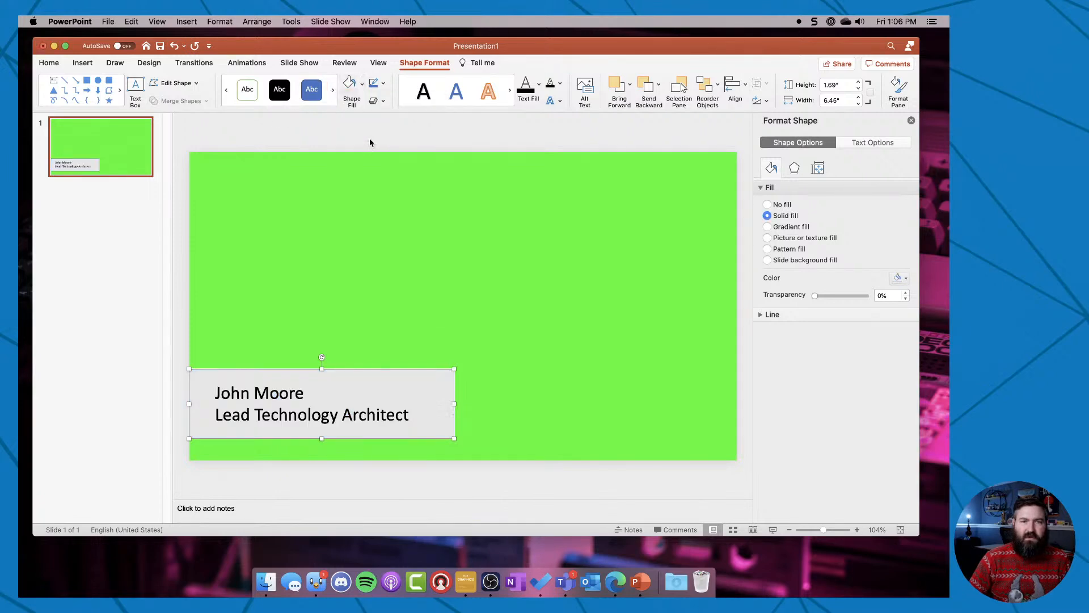
click(344, 147)
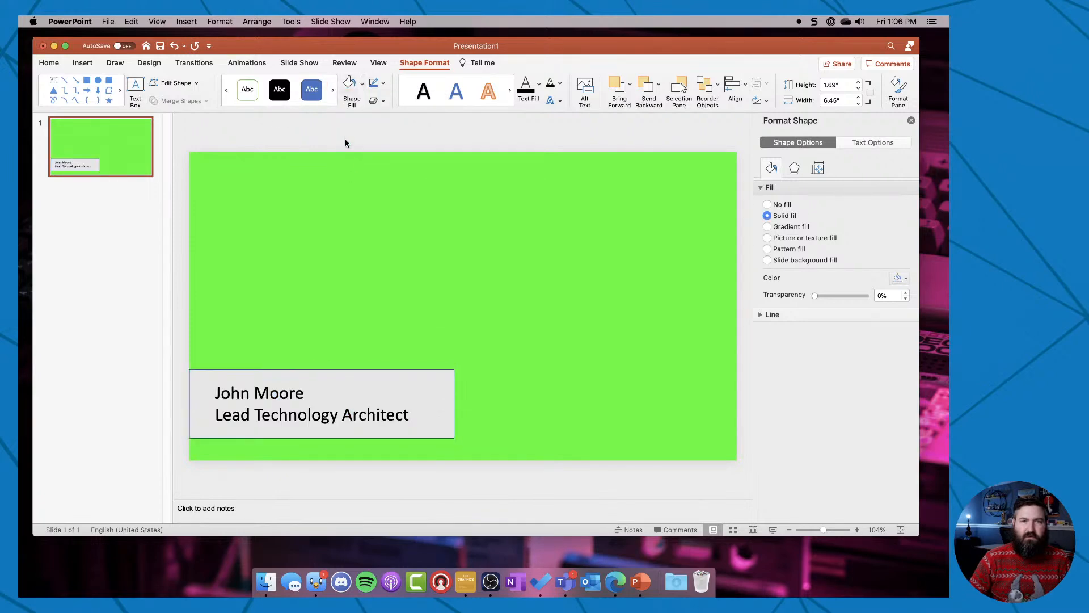
click(205, 423)
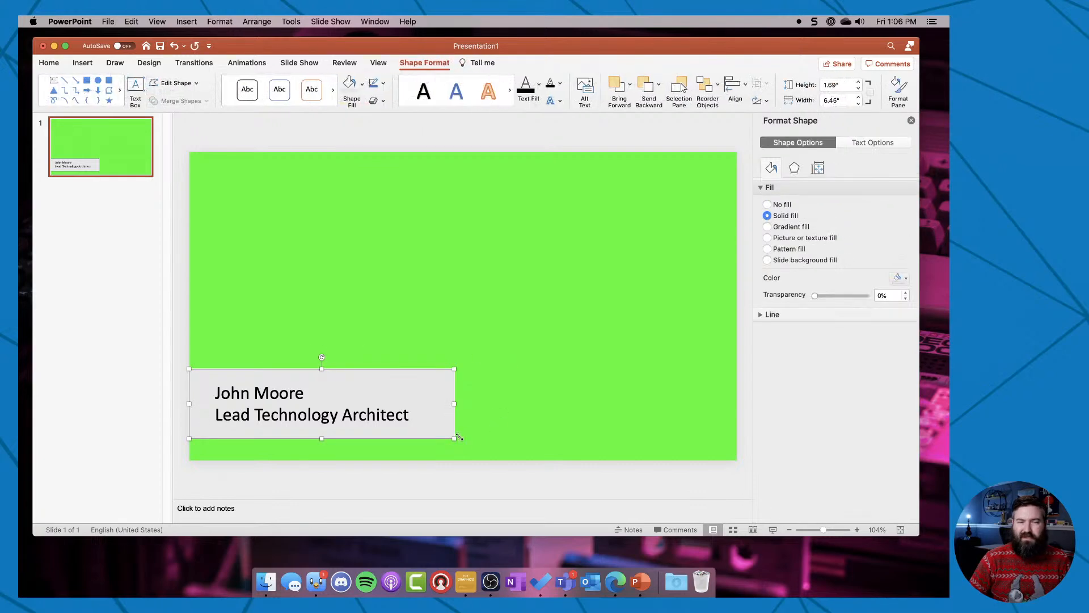
click(372, 84)
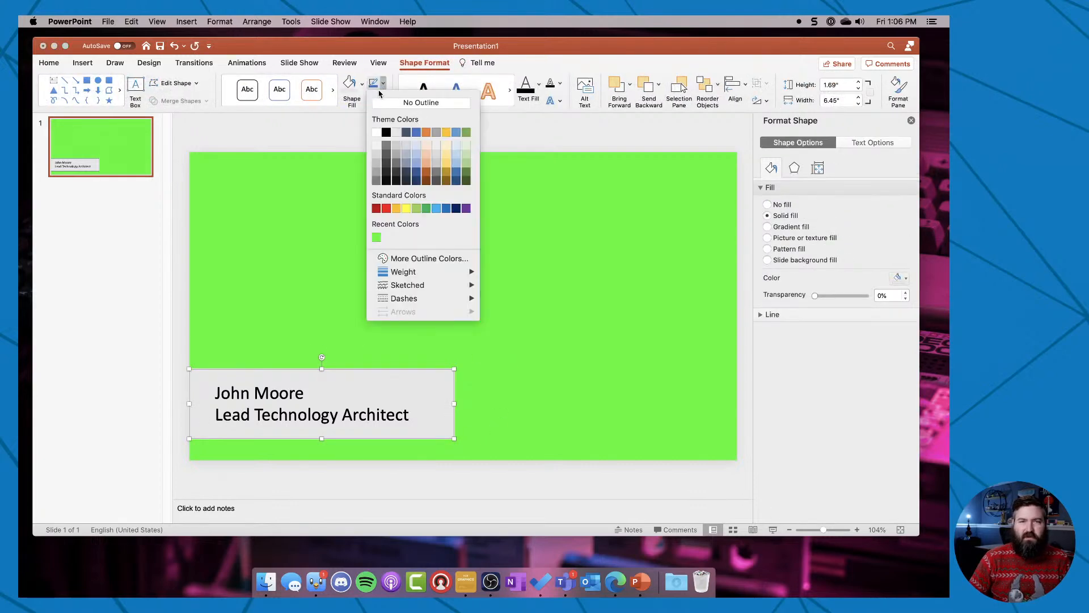
click(436, 103)
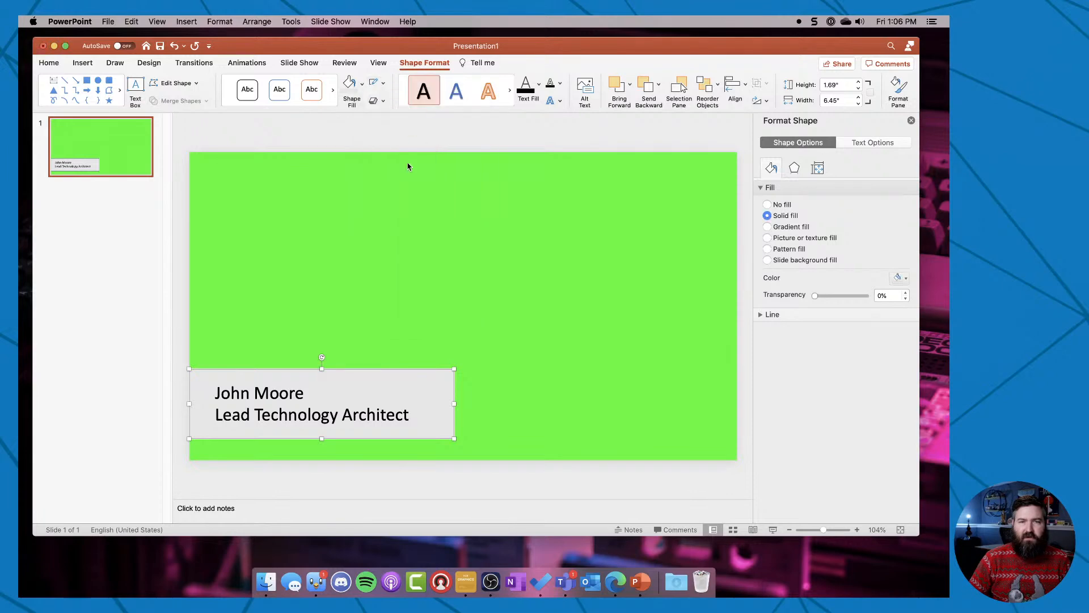
Make the name line in the lower-third text box bold, leaving the job title line in regular weight.
click(379, 455)
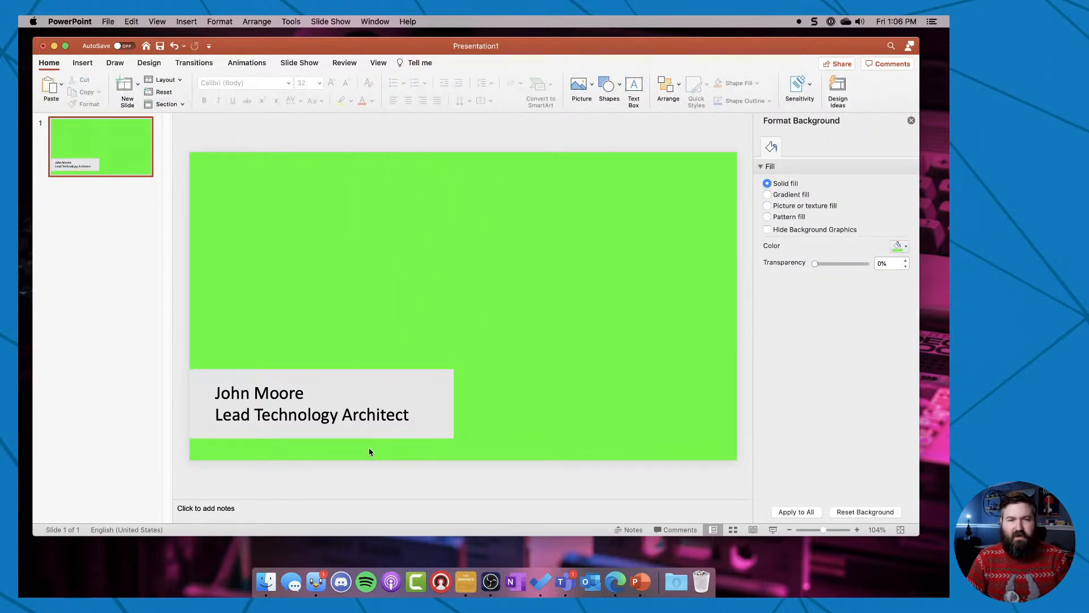
click(216, 393)
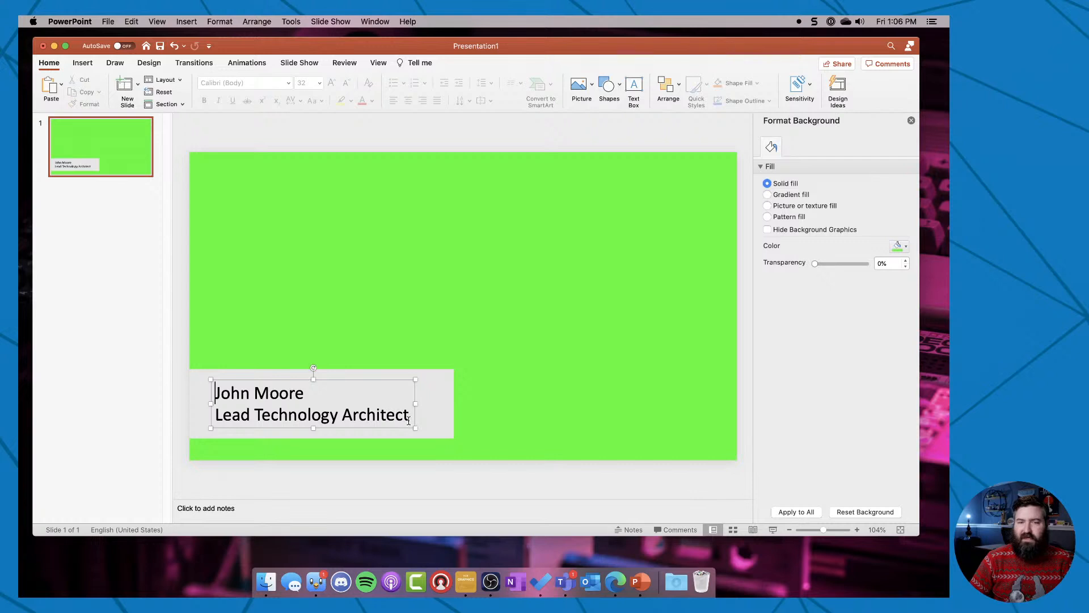
drag(409, 420, 408, 419)
click(353, 416)
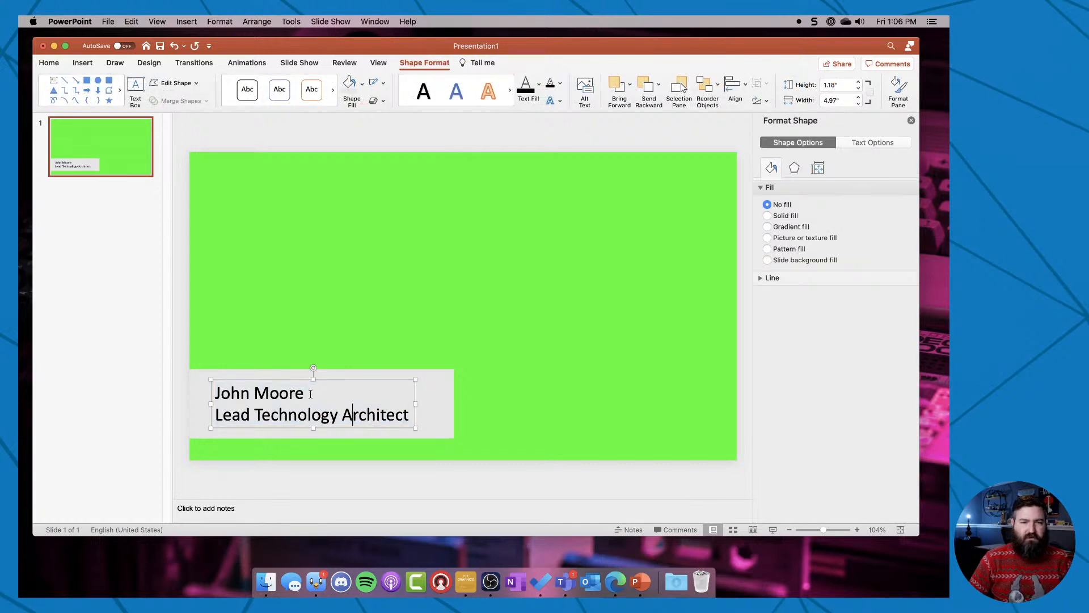
drag(310, 394, 219, 390)
key(super+b)
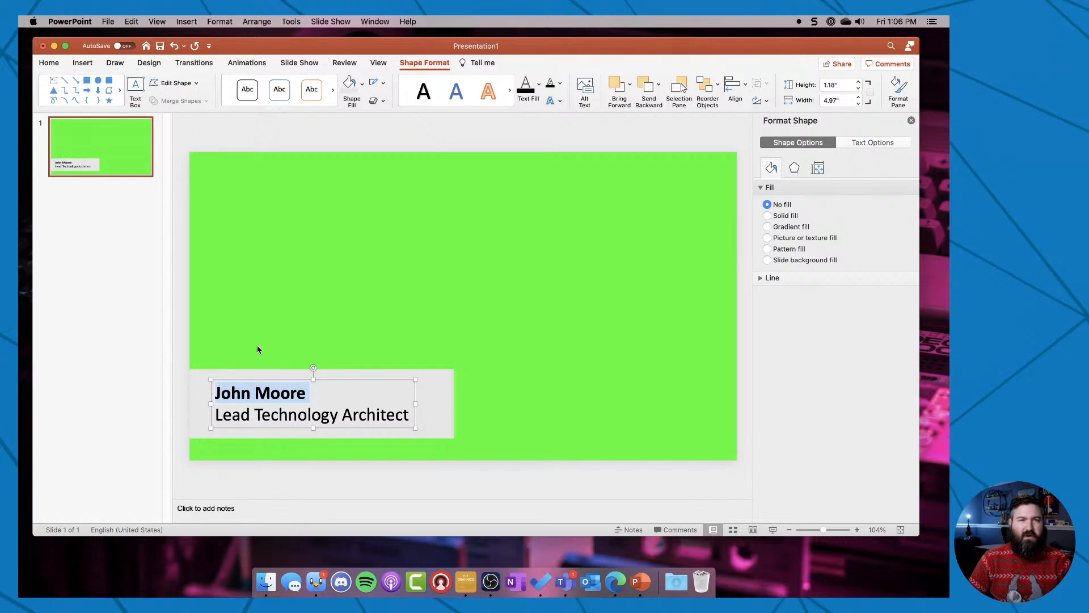
Color all the text in the name box with the chroma green from the recent colors, matching the slide background.
key(super+a)
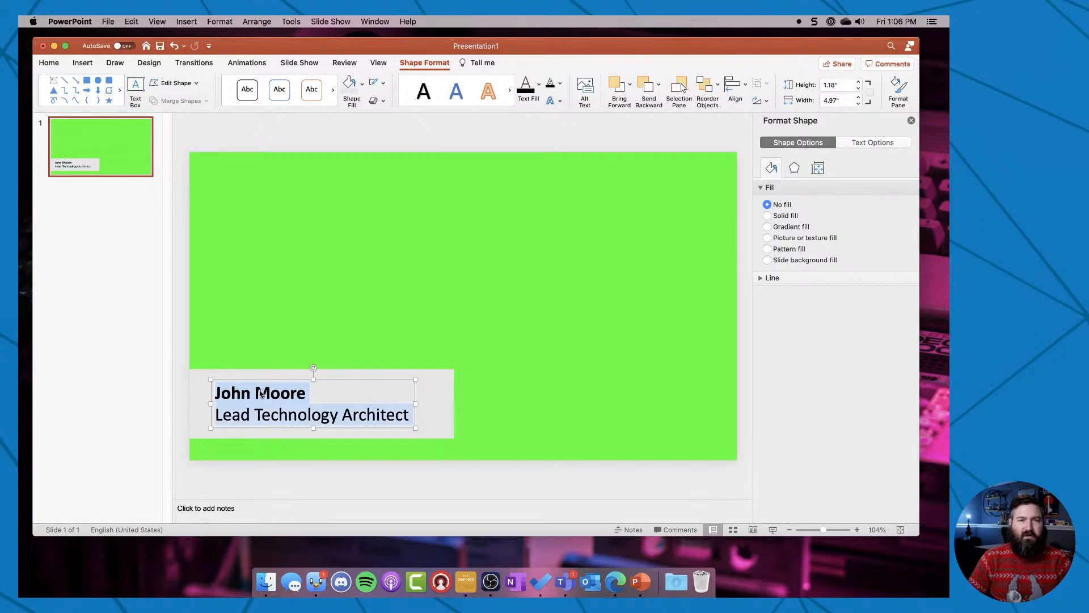
click(49, 62)
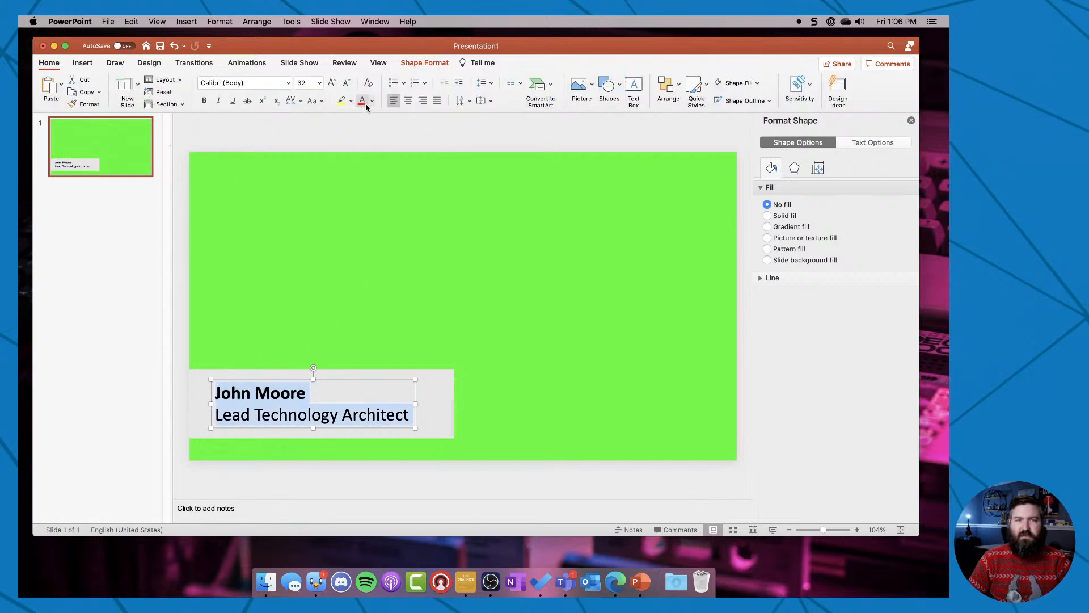
click(373, 101)
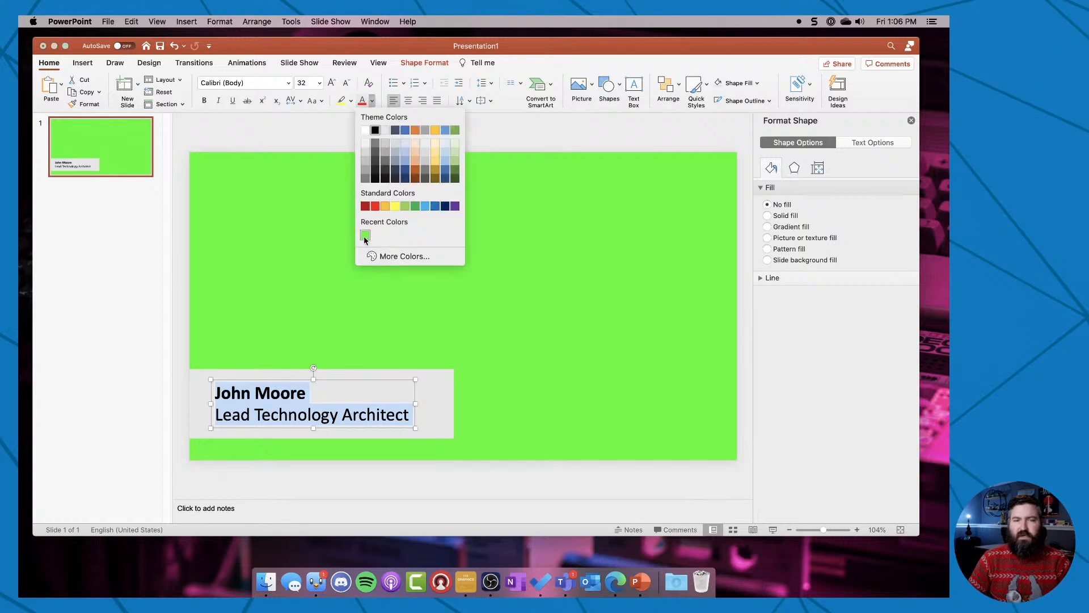
click(365, 236)
click(238, 139)
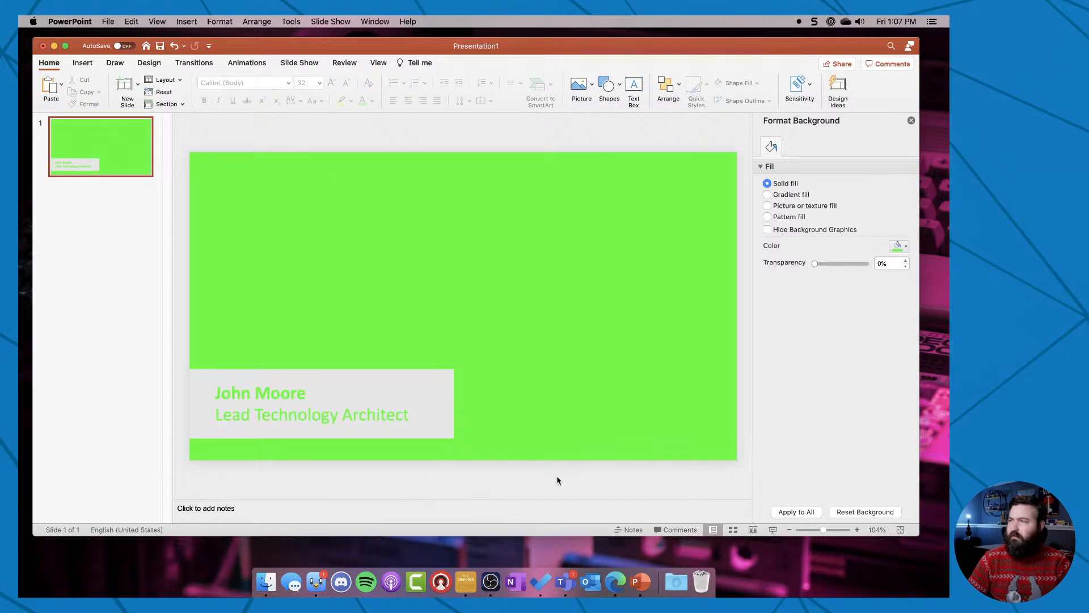
Start exporting the presentation with the PNG file format and move the keychain password prompt out of the way.
click(108, 22)
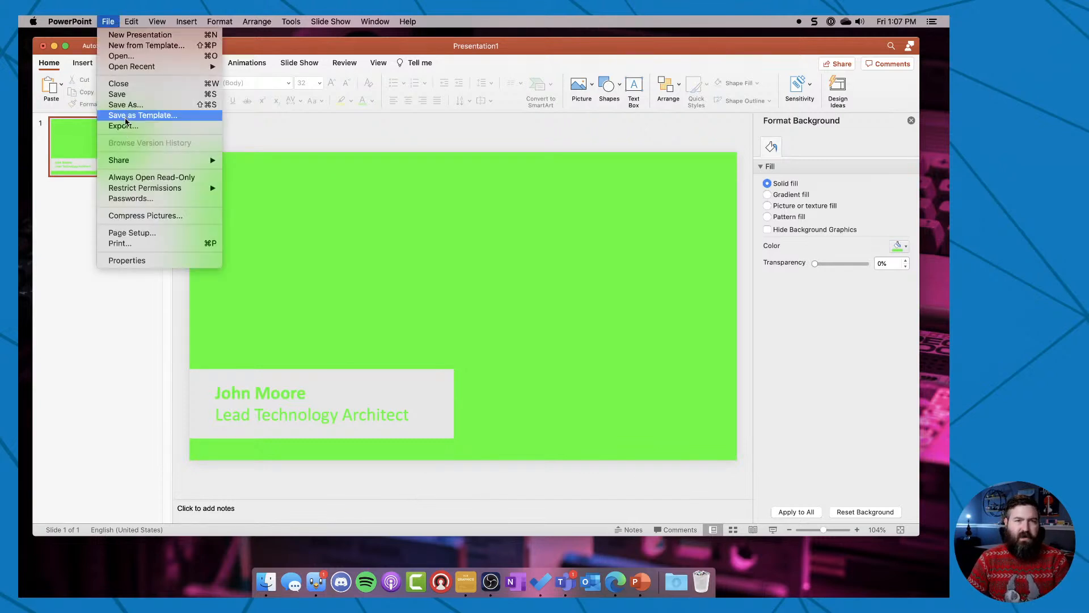
click(127, 126)
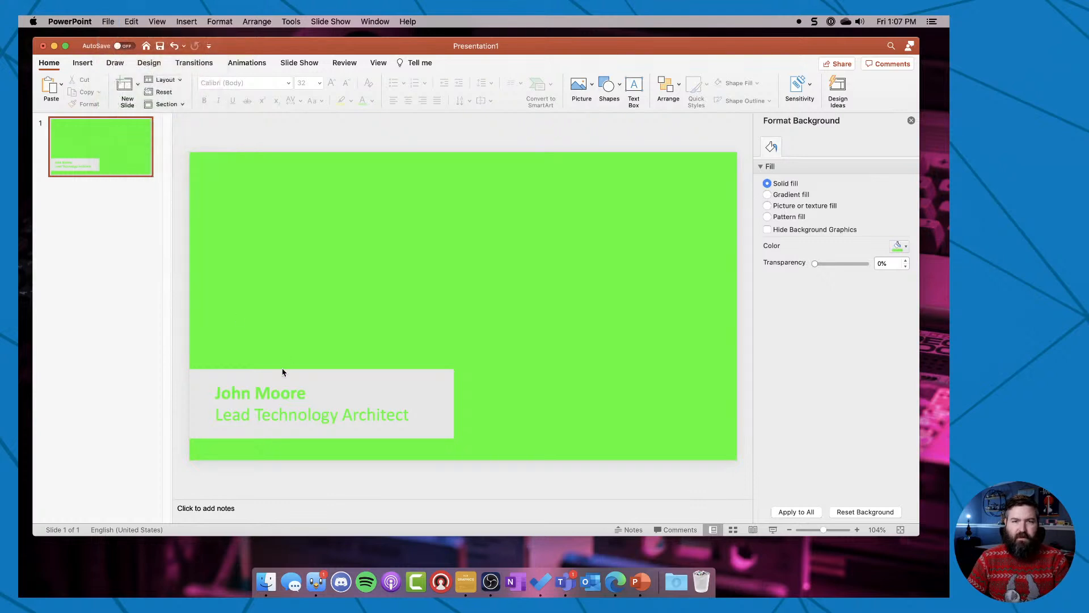
click(502, 277)
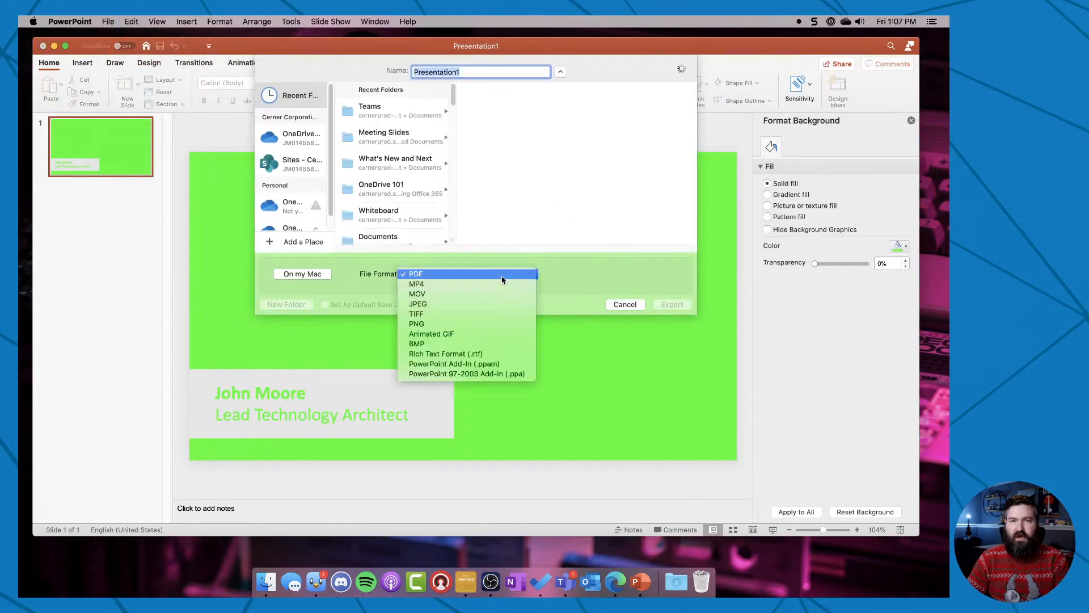
click(485, 327)
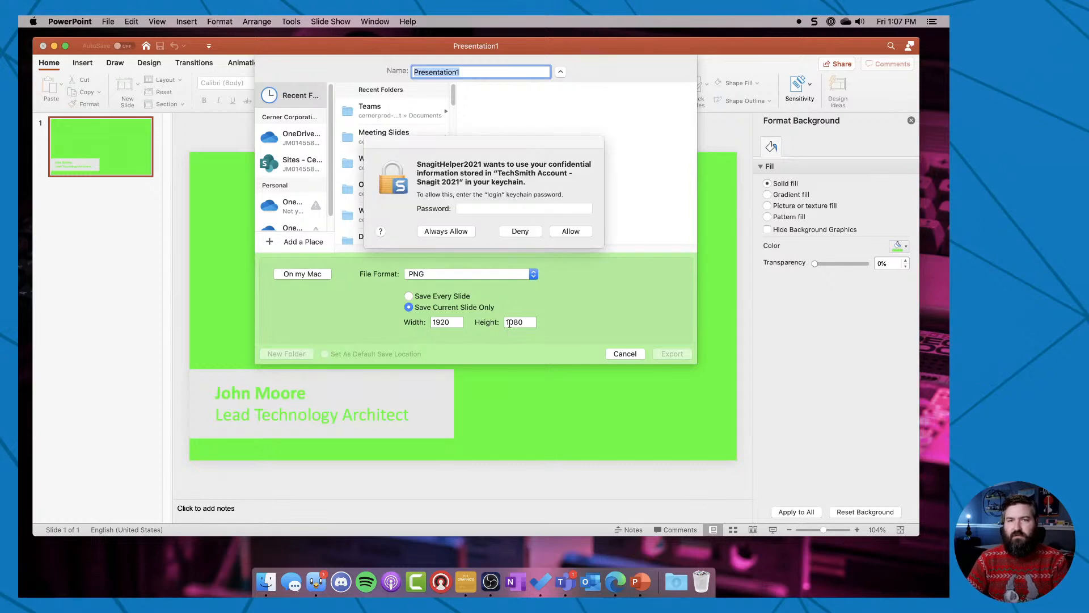
drag(474, 146, 949, 146)
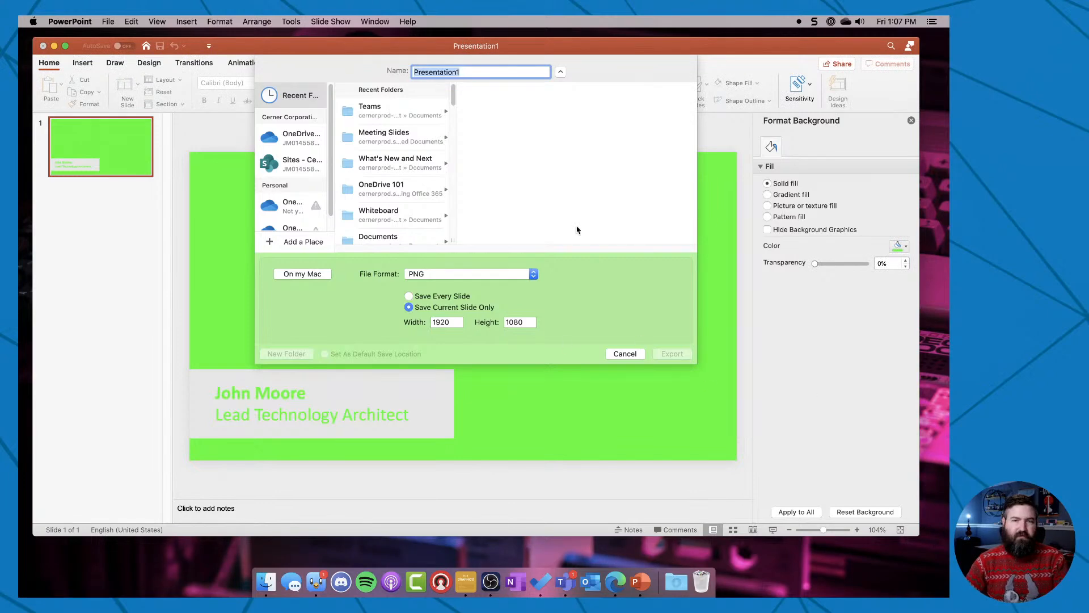
Export the current slide to the Mac's Desktop folder under the file name PPTName.png.
scroll(293, 193, down, 2)
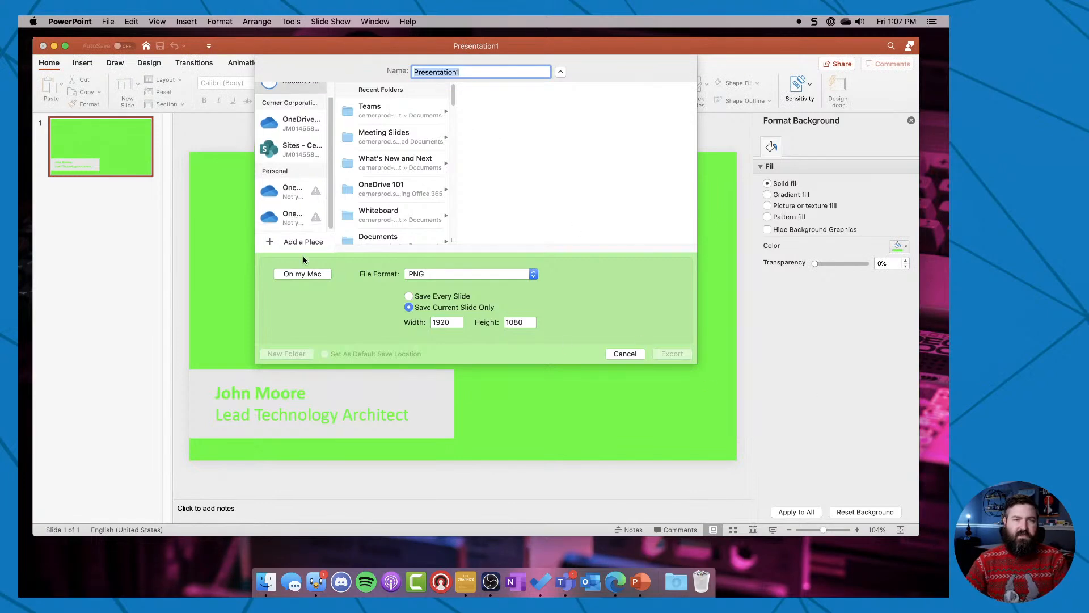
click(304, 275)
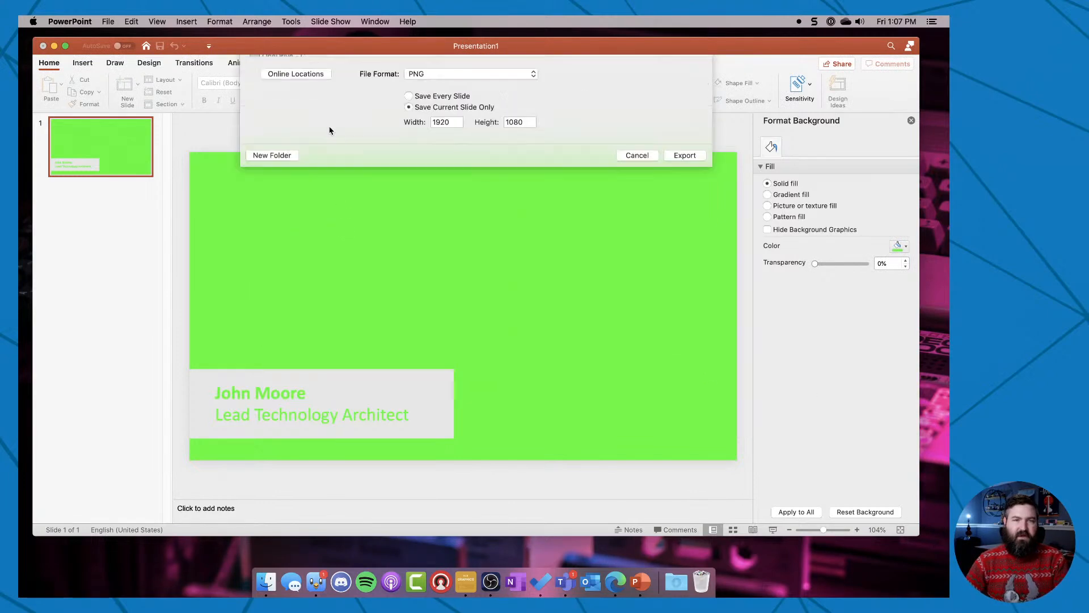
click(287, 158)
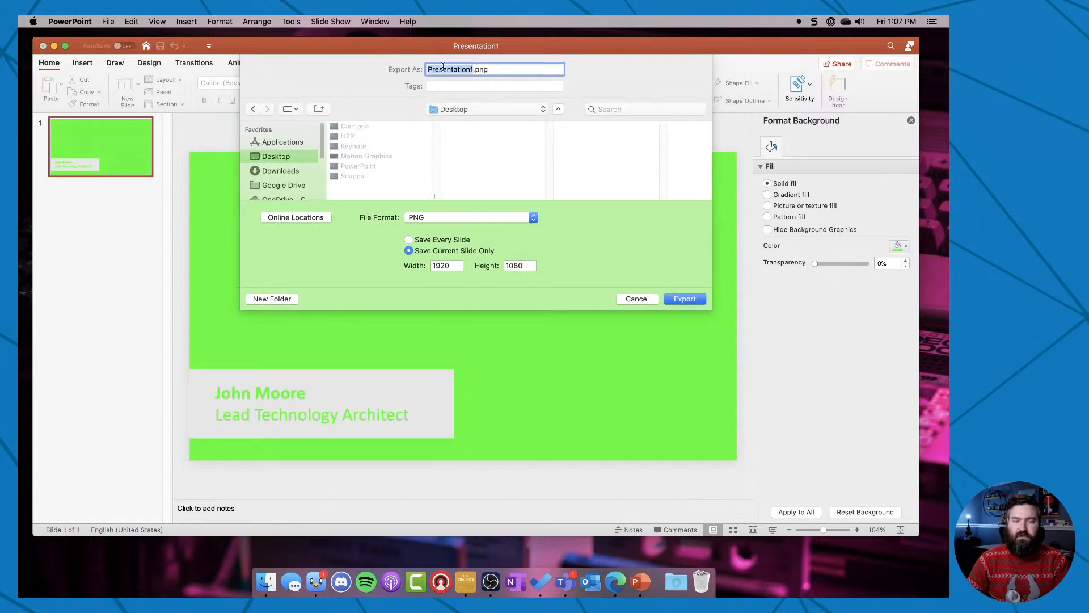
text(PR)
text(TName)
key(Return)
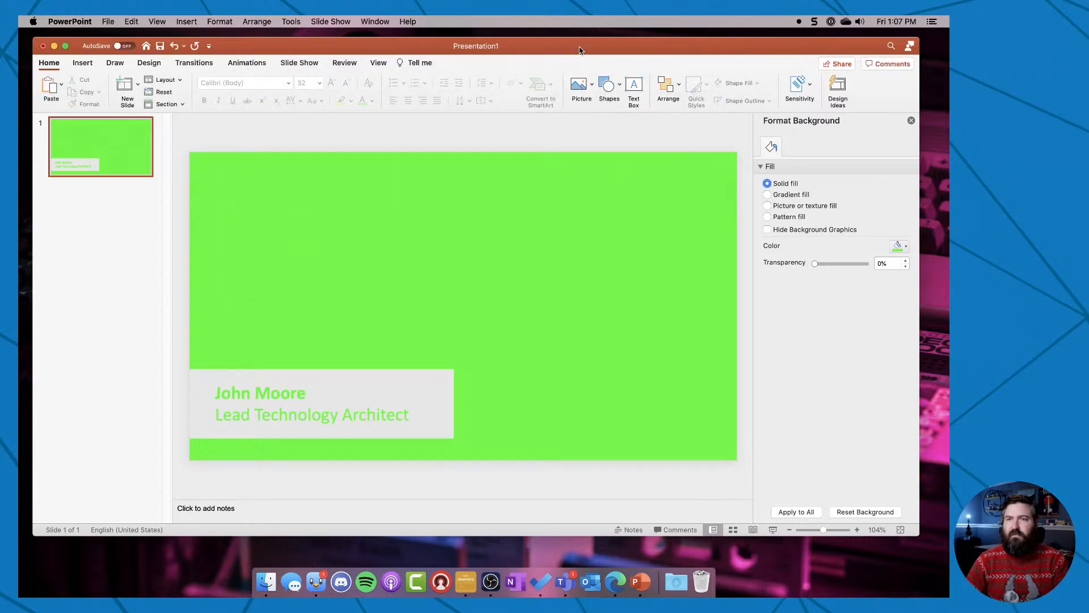
Hide PowerPoint and preview the exported PPTName.png from the Desktop folder in Finder.
key(super+h)
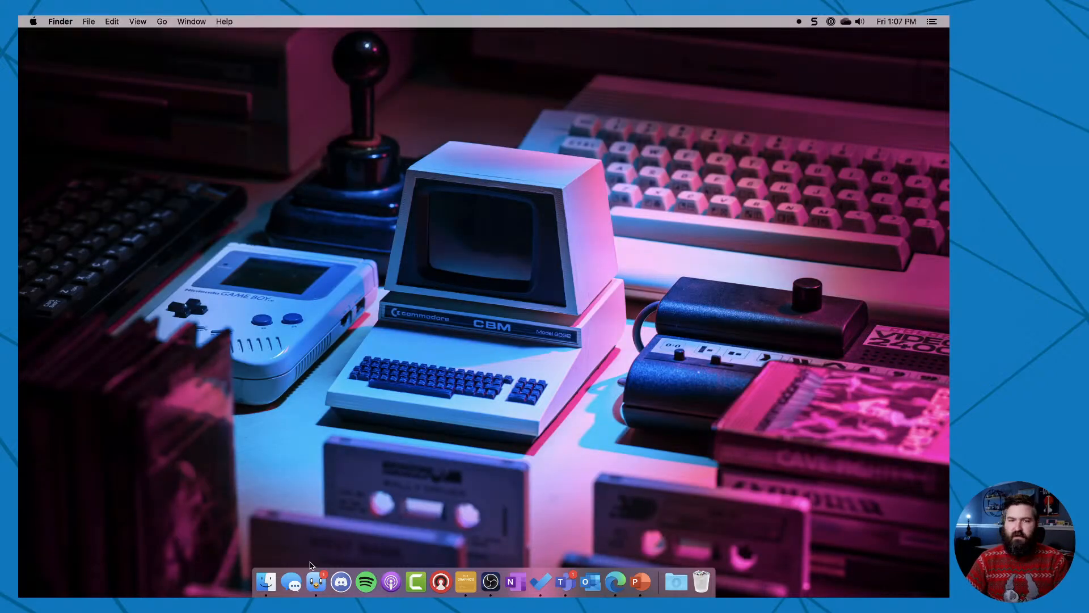
click(266, 581)
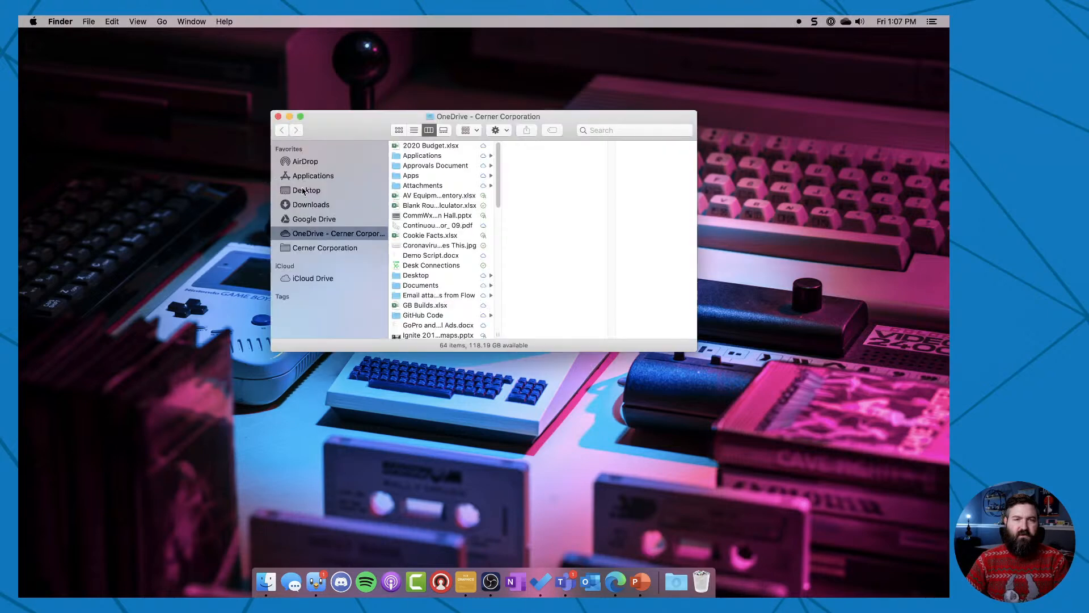
click(303, 191)
click(430, 195)
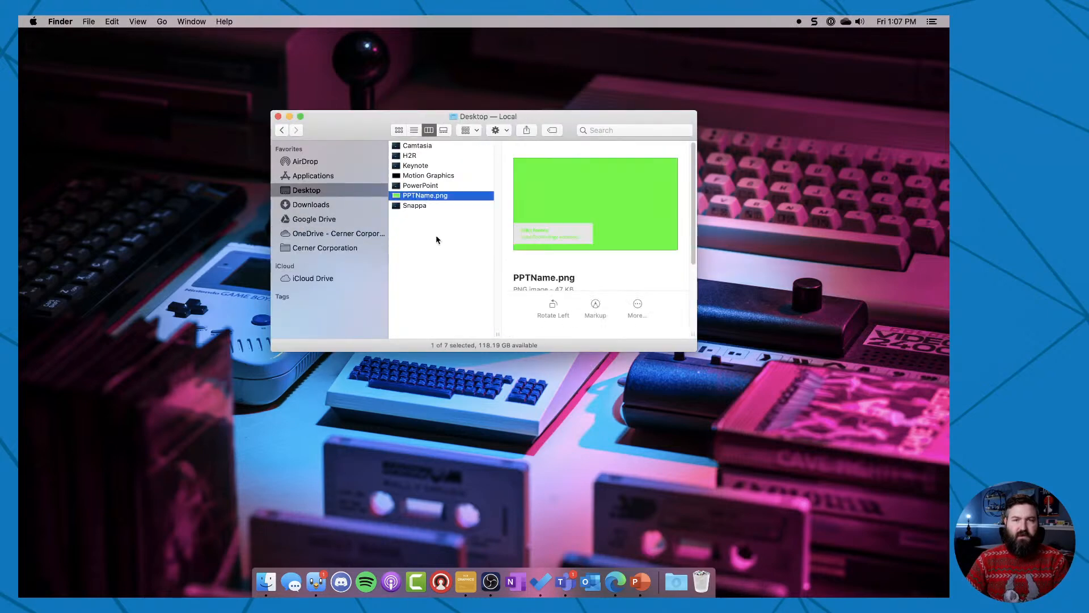
key(space)
drag(290, 107, 269, 56)
key(space)
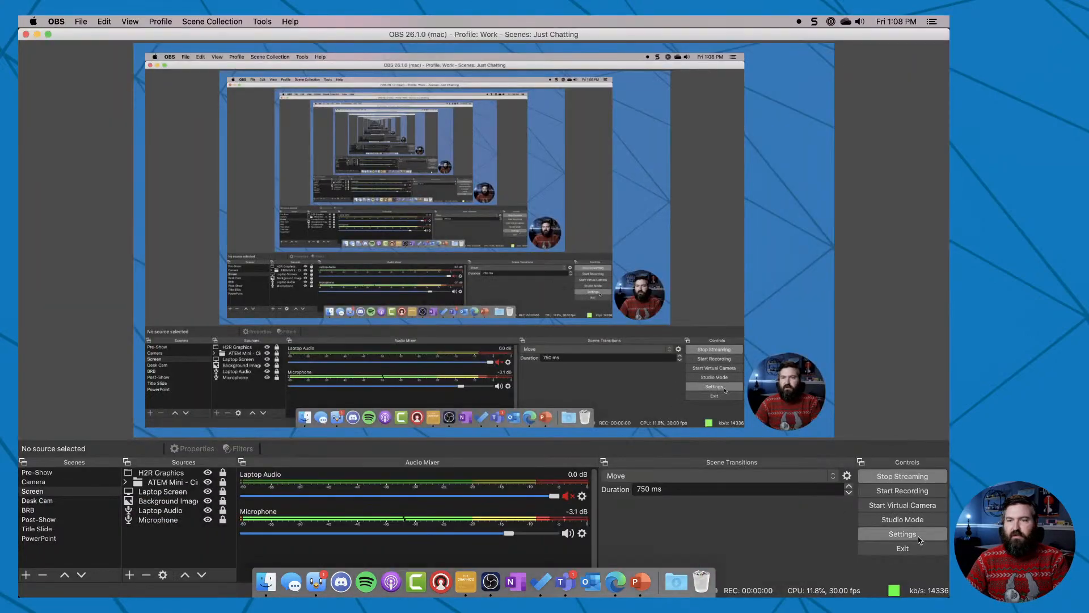
In OBS, load the Camera scene into the Studio Mode preview and add PPTName.png from the Desktop folder to it.
click(902, 519)
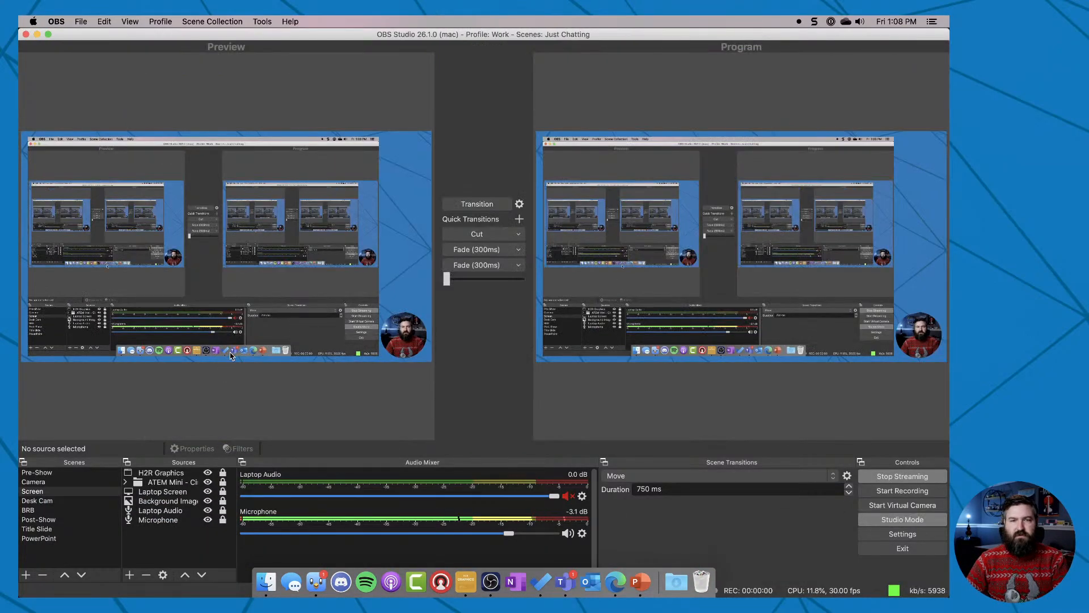
click(48, 482)
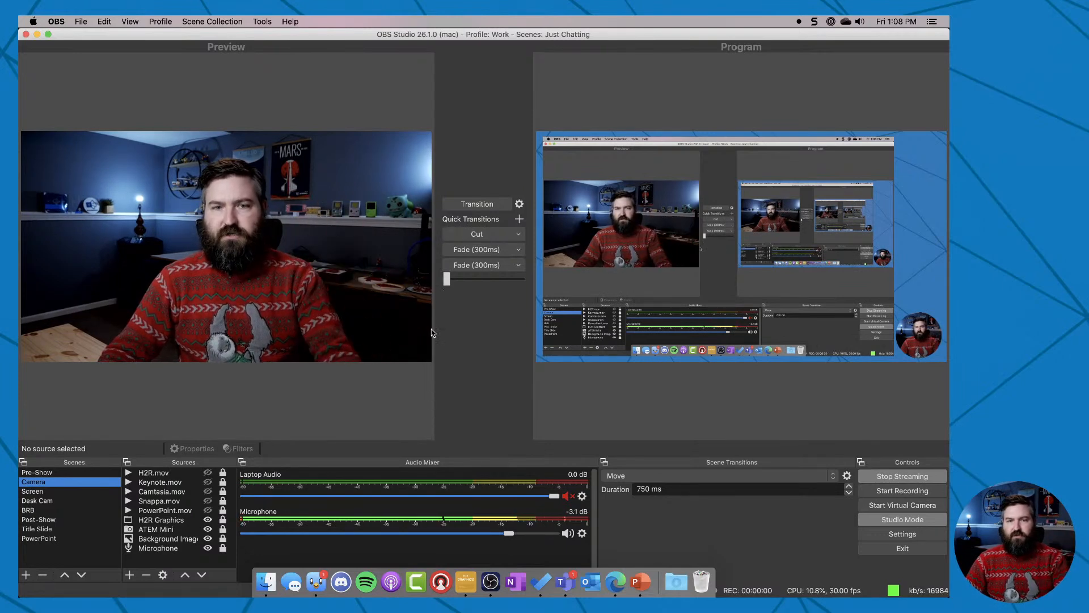
click(269, 574)
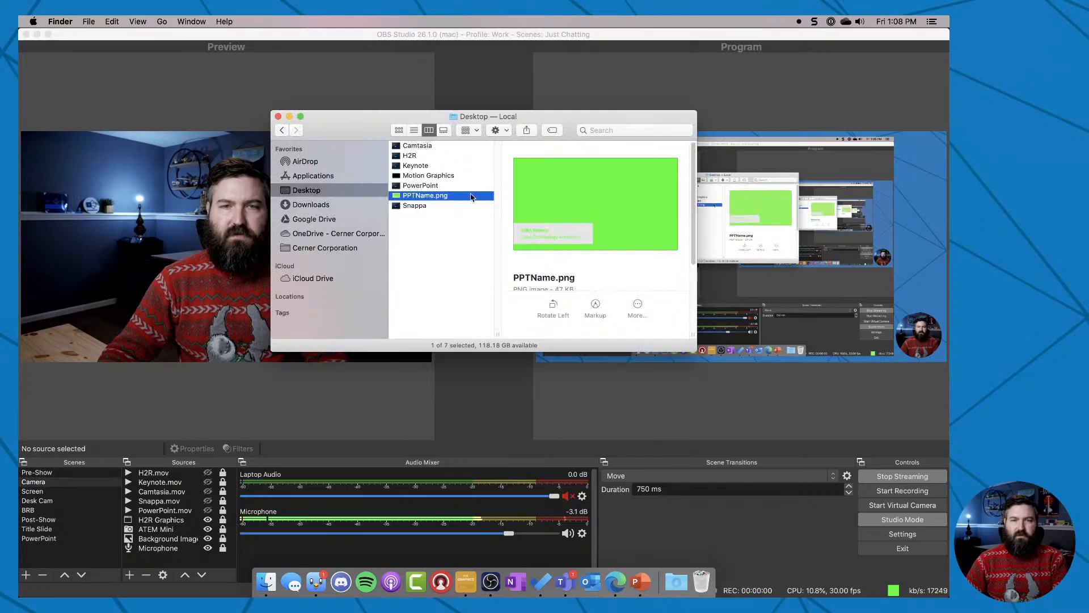
drag(464, 196, 244, 238)
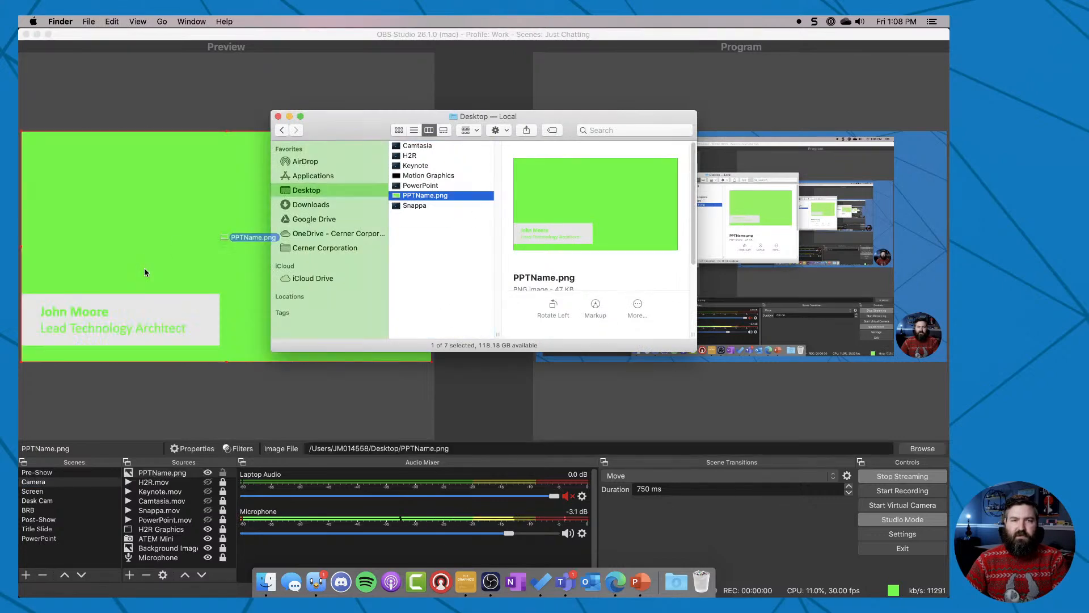
click(241, 368)
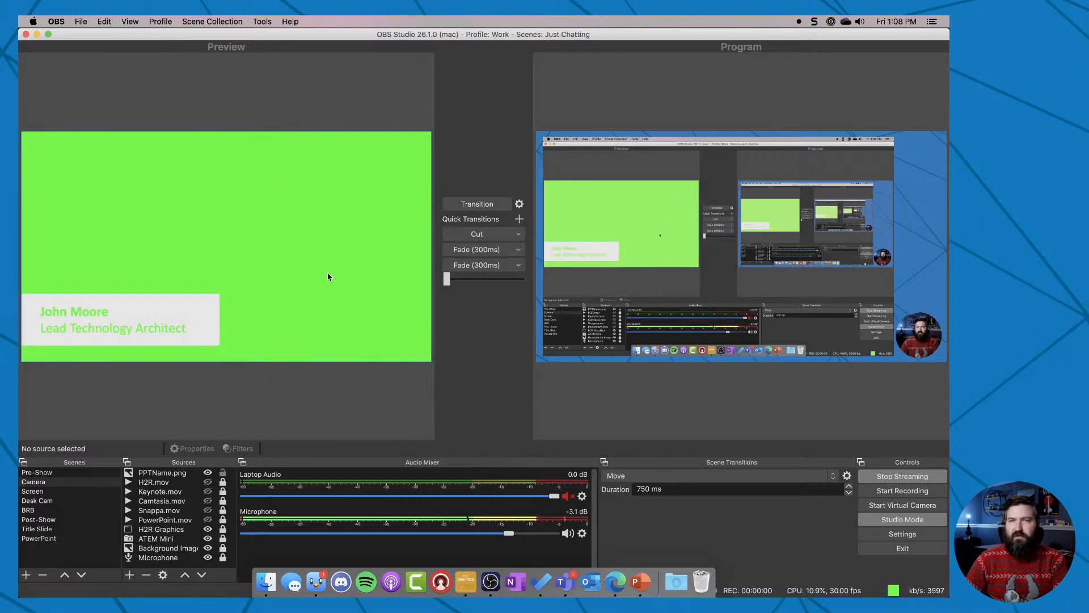
Add a Chroma Key filter with its default name and green key color to the PPTName.png source.
click(162, 475)
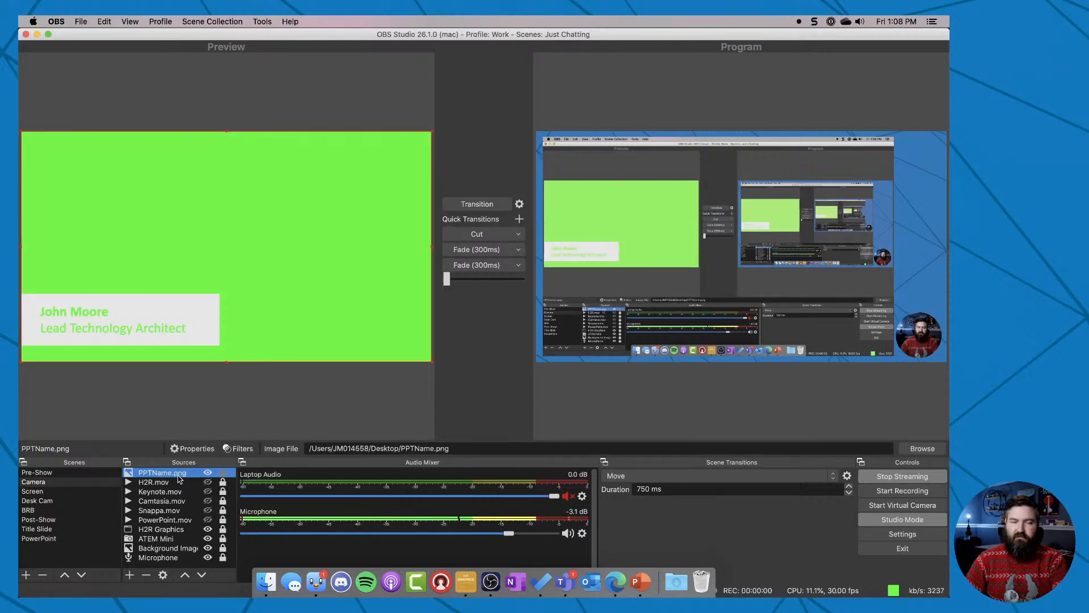
click(238, 449)
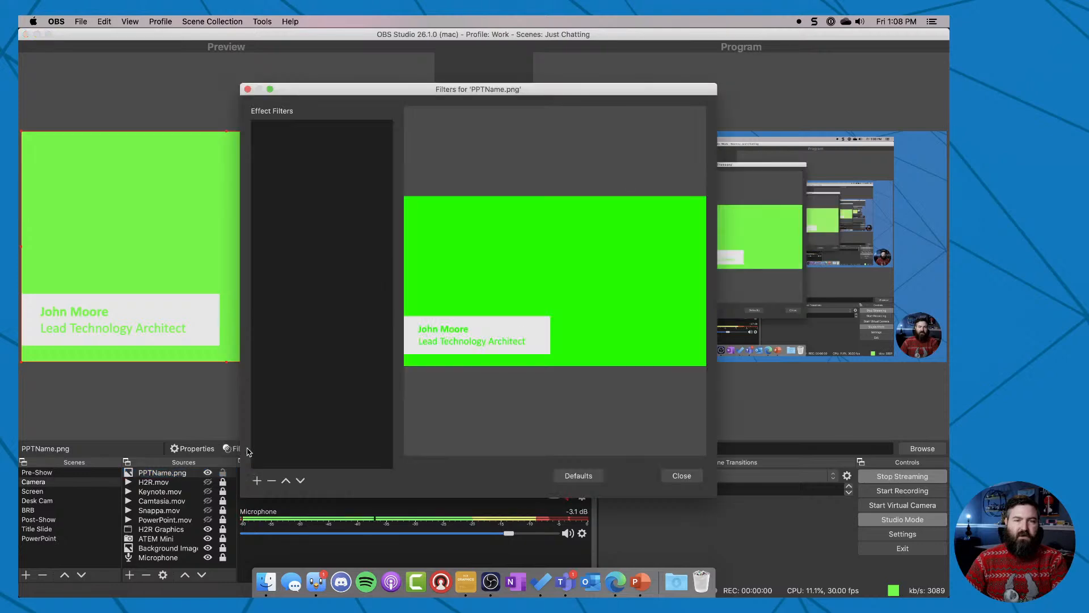
click(256, 480)
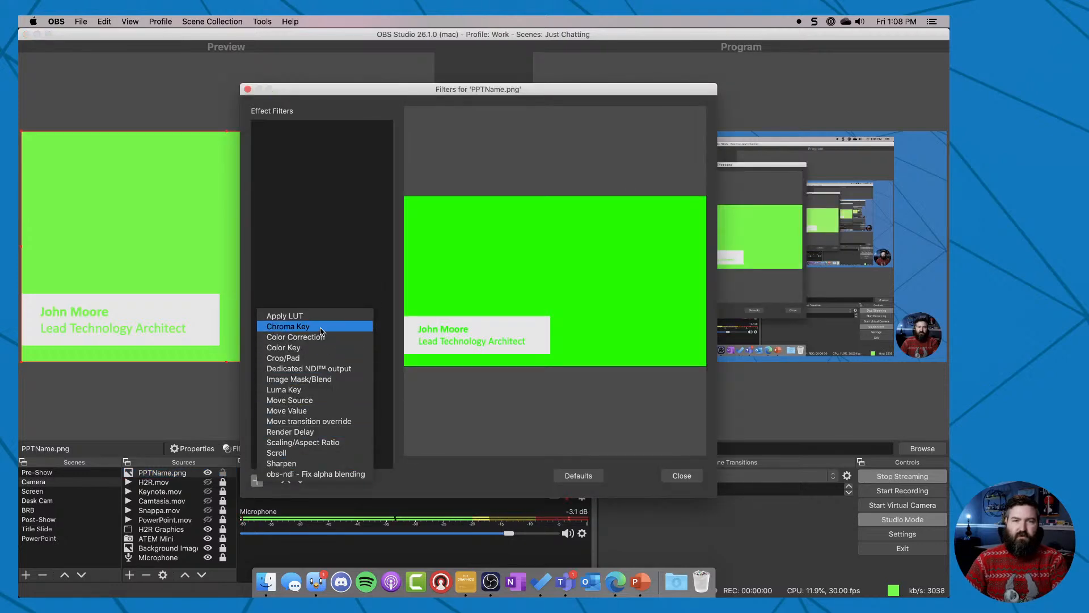
click(321, 328)
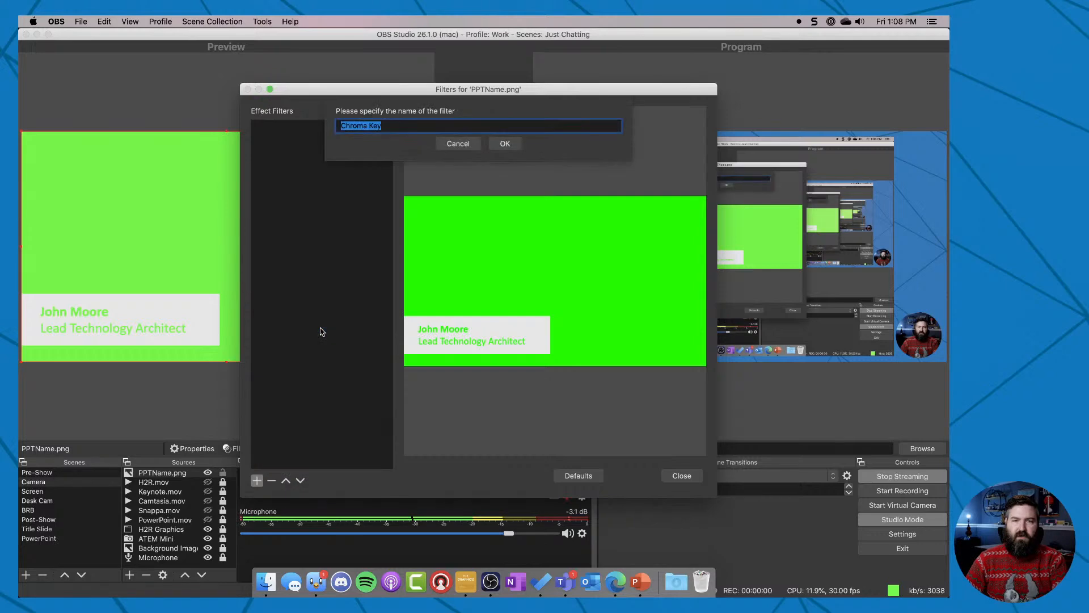
click(504, 144)
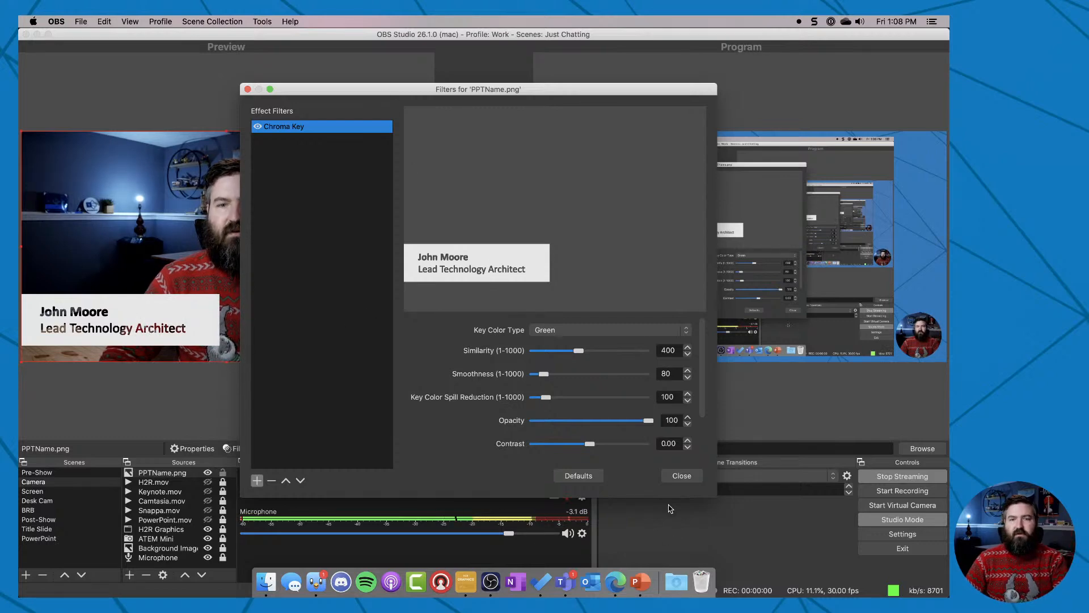
click(681, 476)
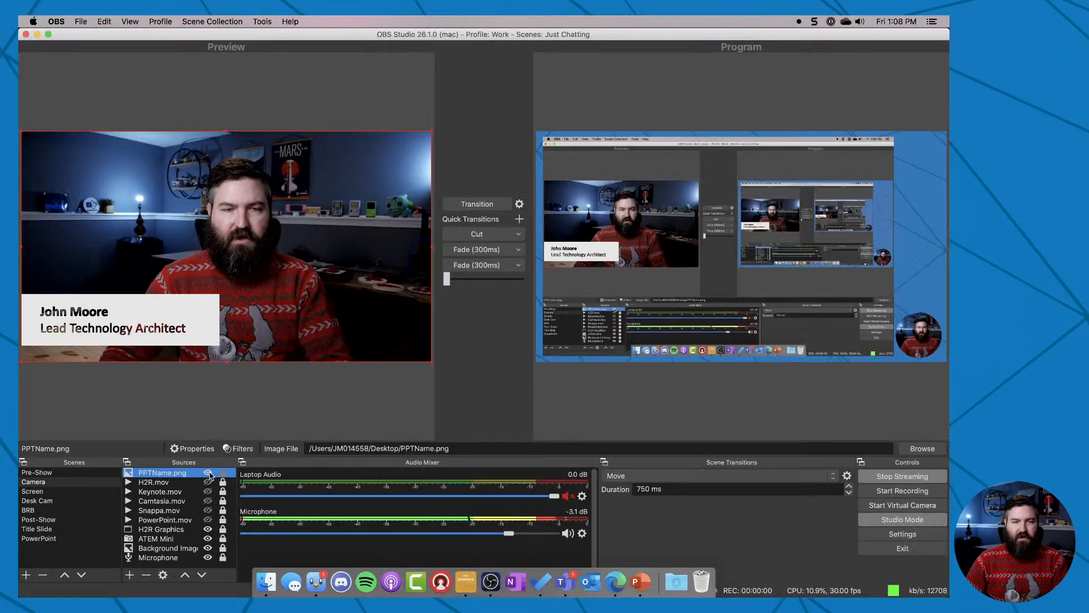
Hide the PPTName.png source and transition the Camera scene to the program output.
click(213, 475)
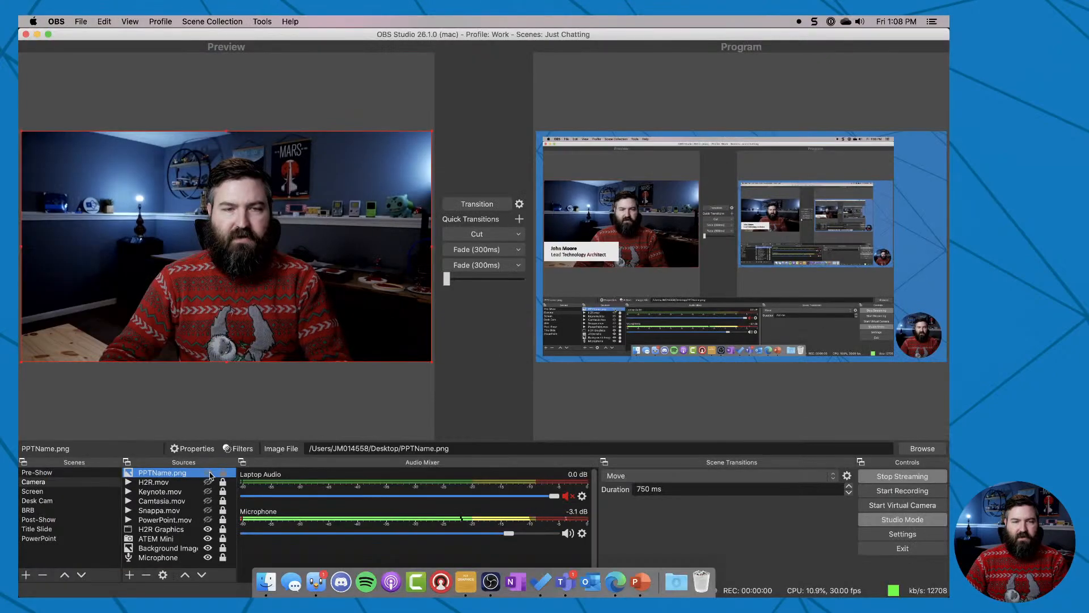
click(477, 204)
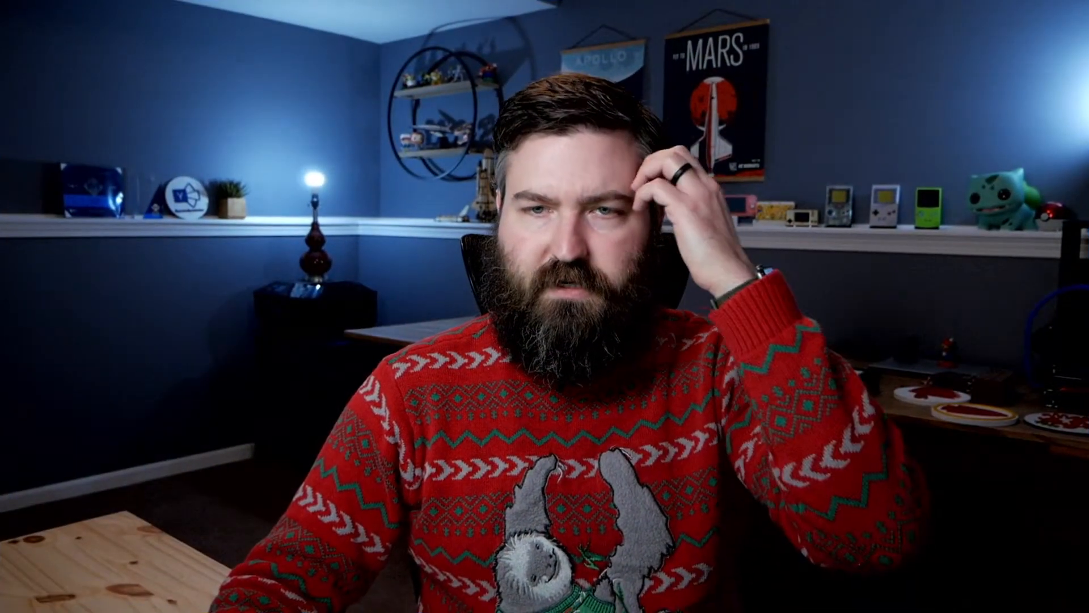
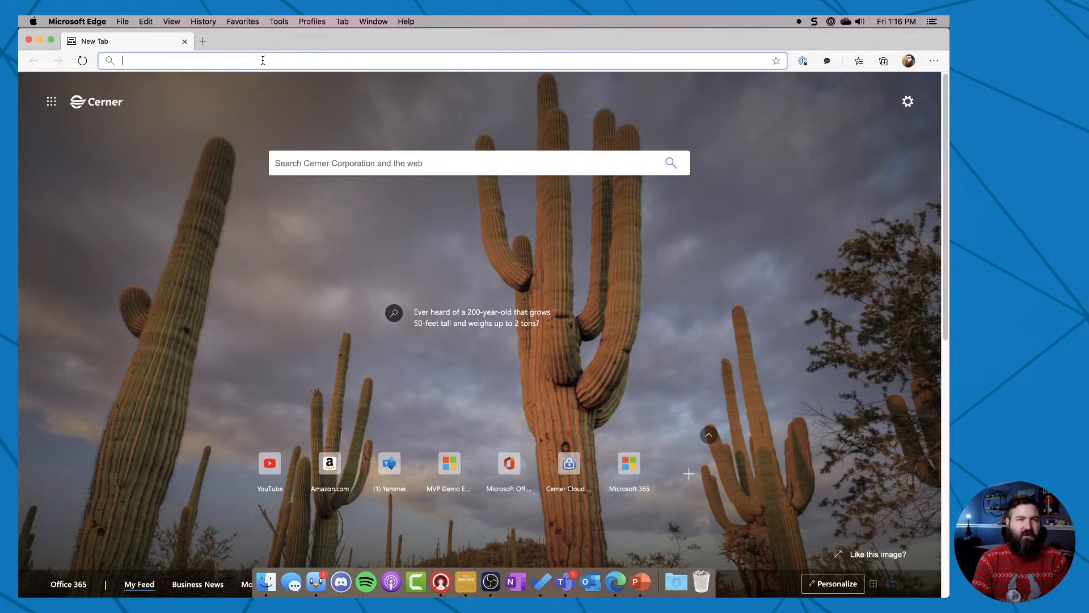
Open the Snappa website and look through its preset graphic sizes for social media, blogging and headers.
text(snappa)
key(Return)
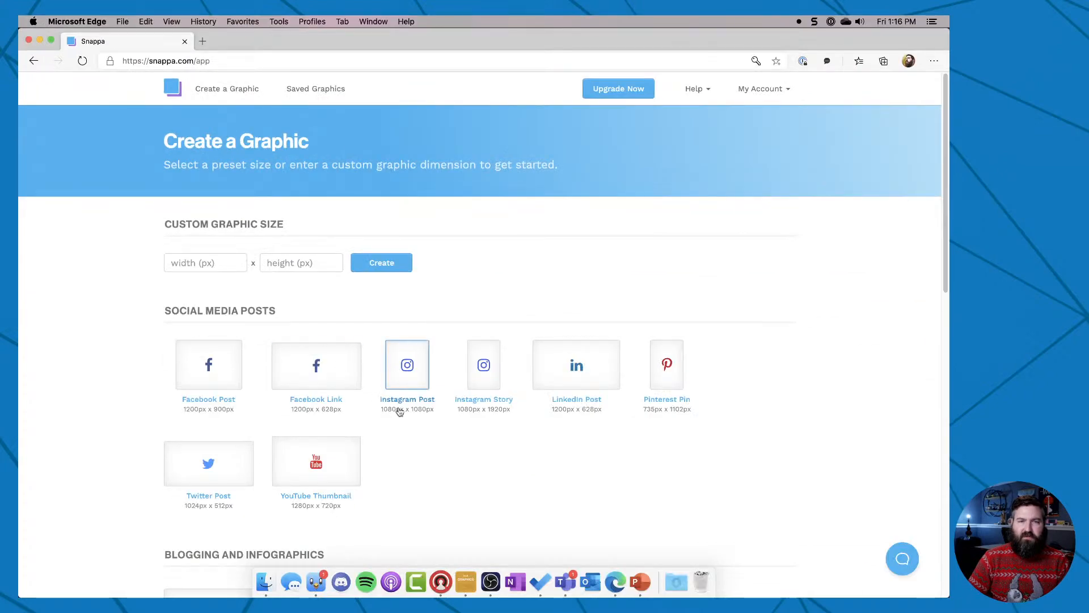
scroll(611, 282, down, 5)
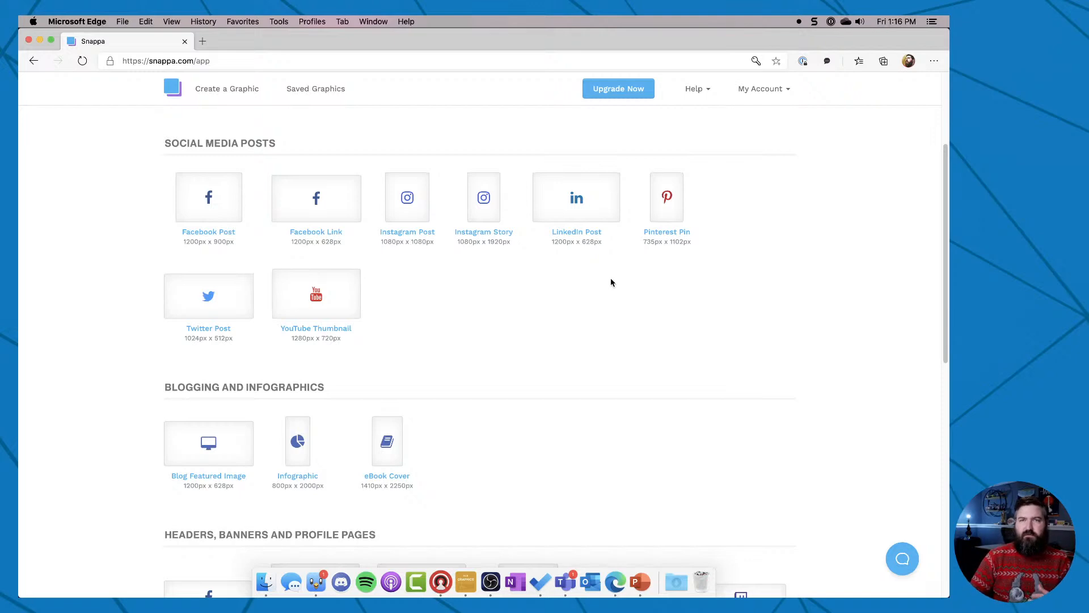
scroll(571, 223, down, 1)
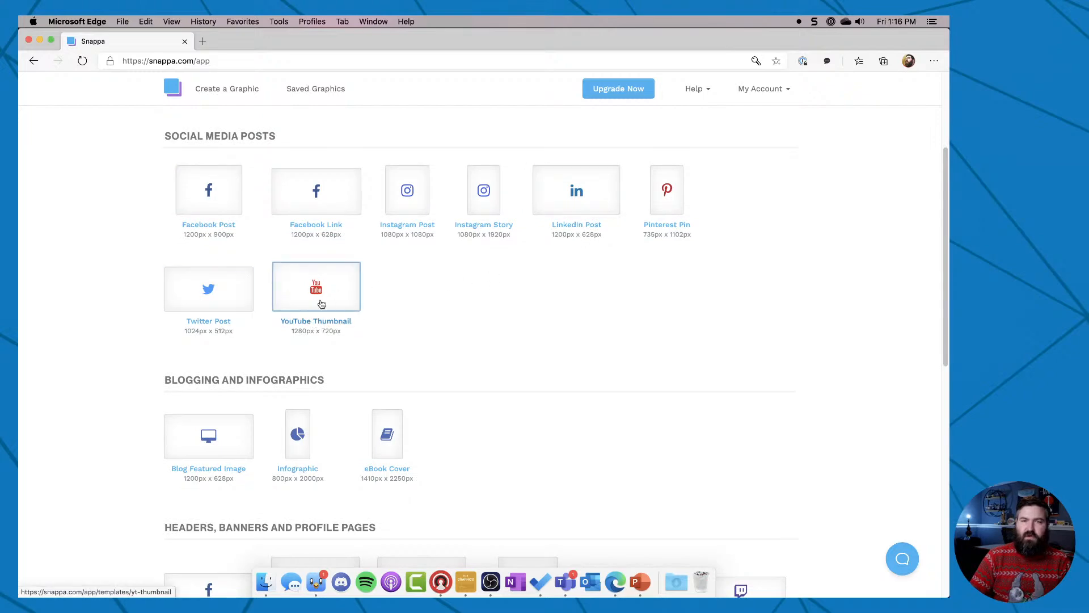
scroll(305, 319, up, 5)
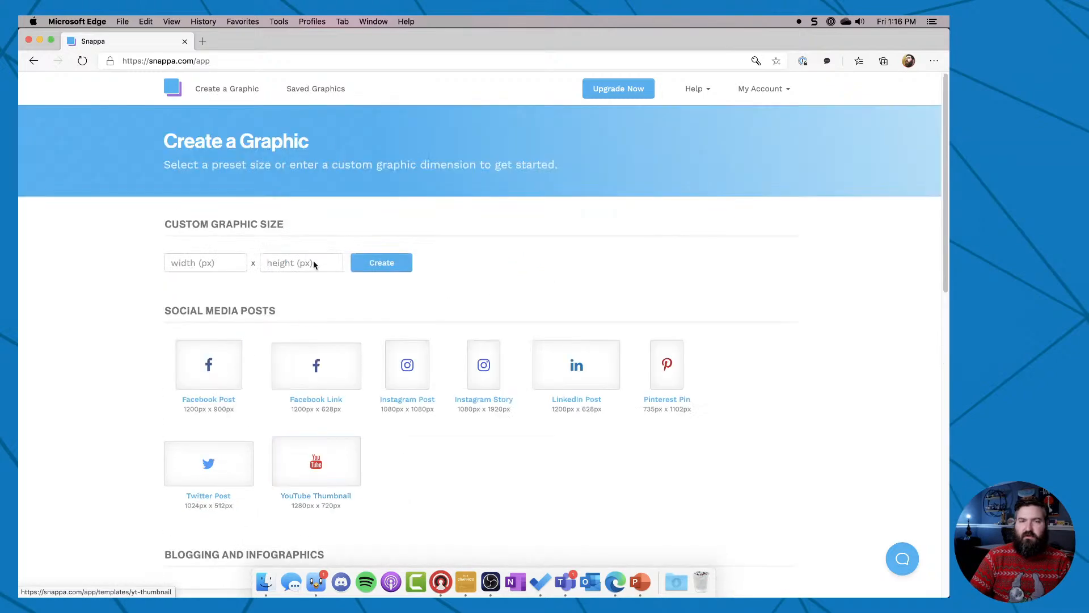
Open the saved Live Event Thumbnail graphic and look through the uploaded images available as backgrounds.
click(316, 89)
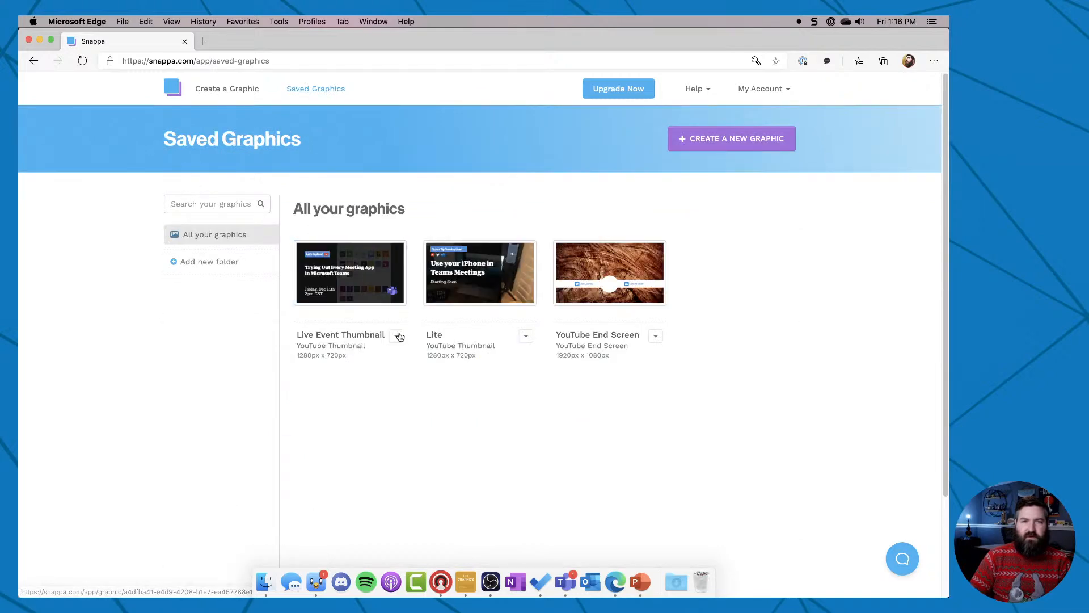
click(341, 267)
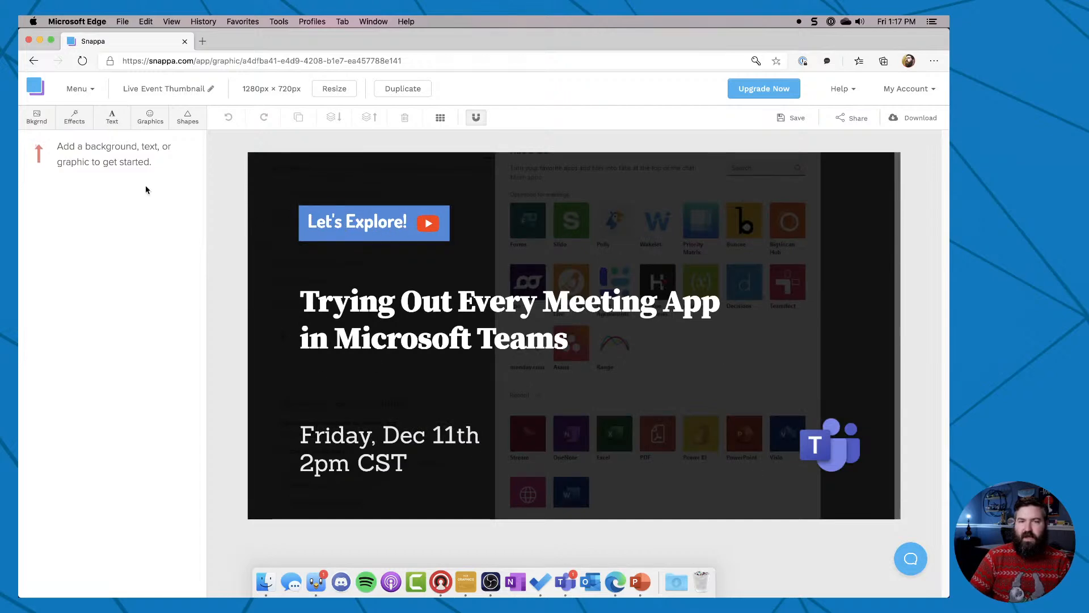
click(38, 117)
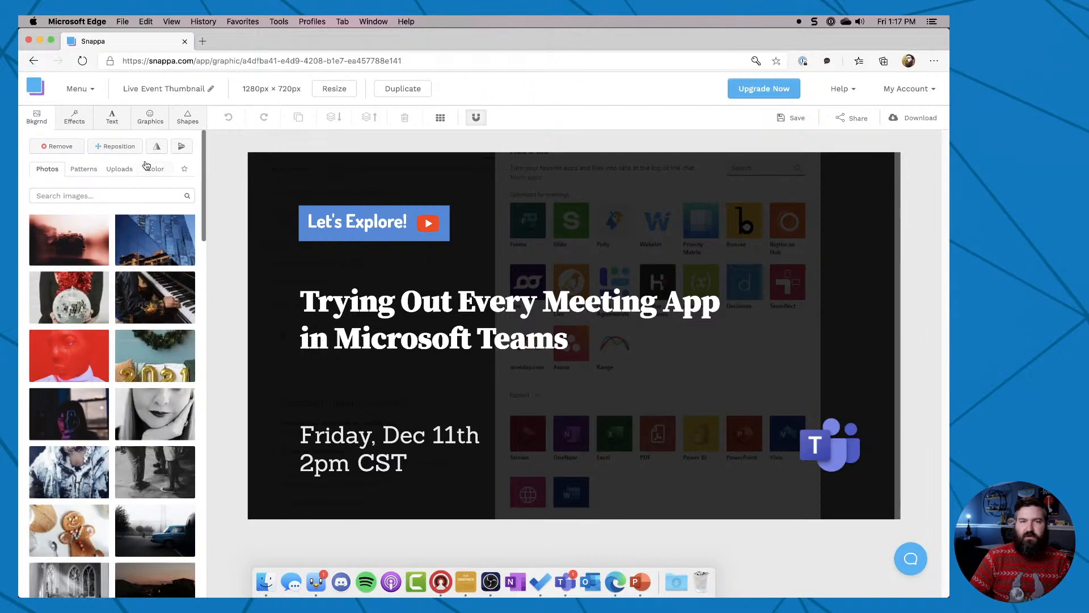
click(120, 169)
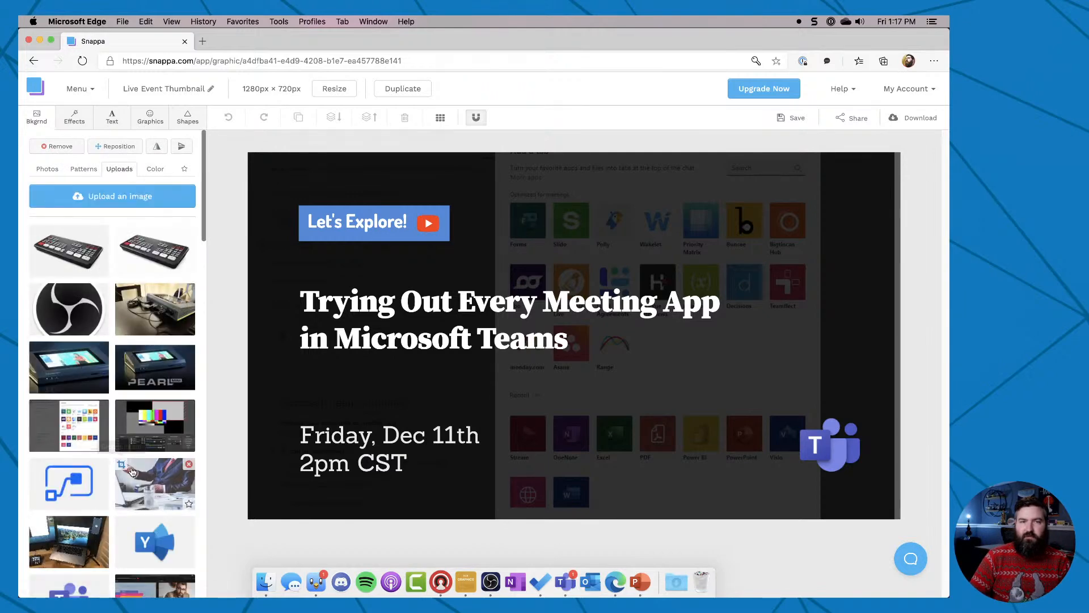
scroll(131, 472, down, 8)
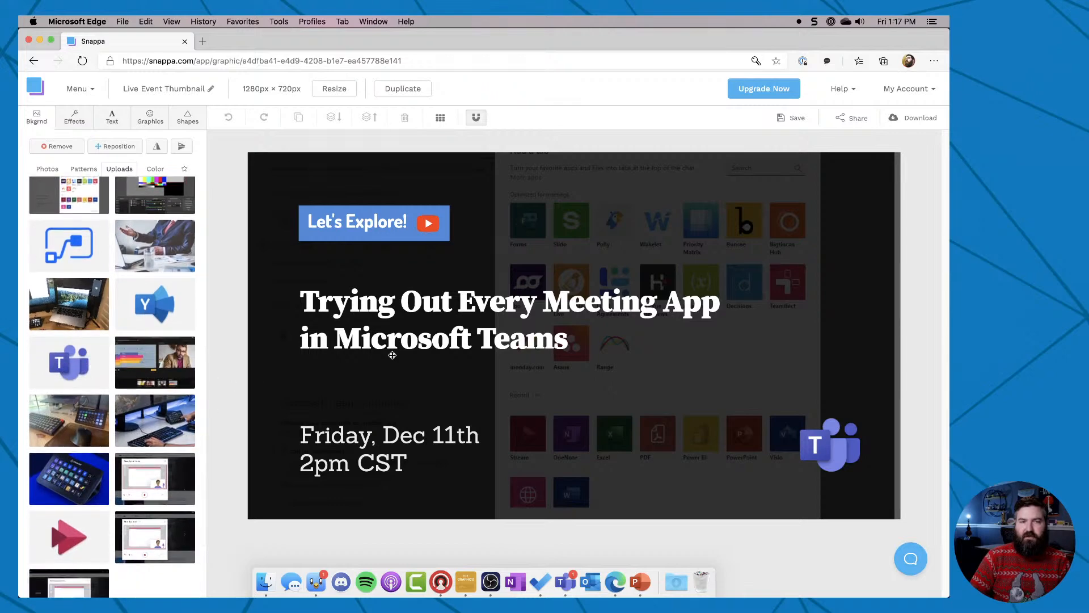
Create a new blank graphic with a custom size of 1920 x 1080 px.
click(77, 89)
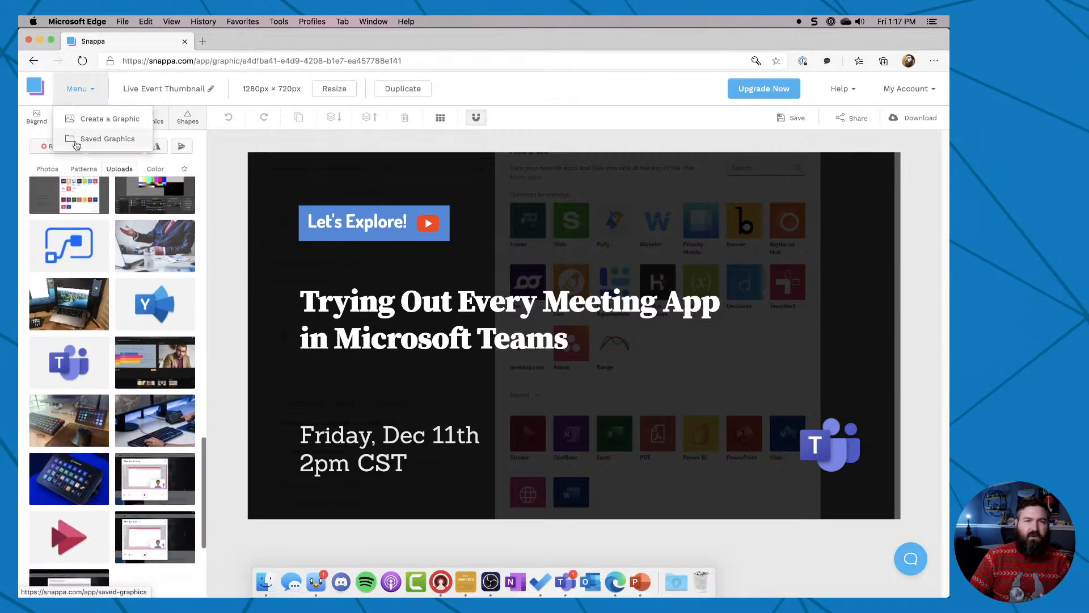
click(86, 114)
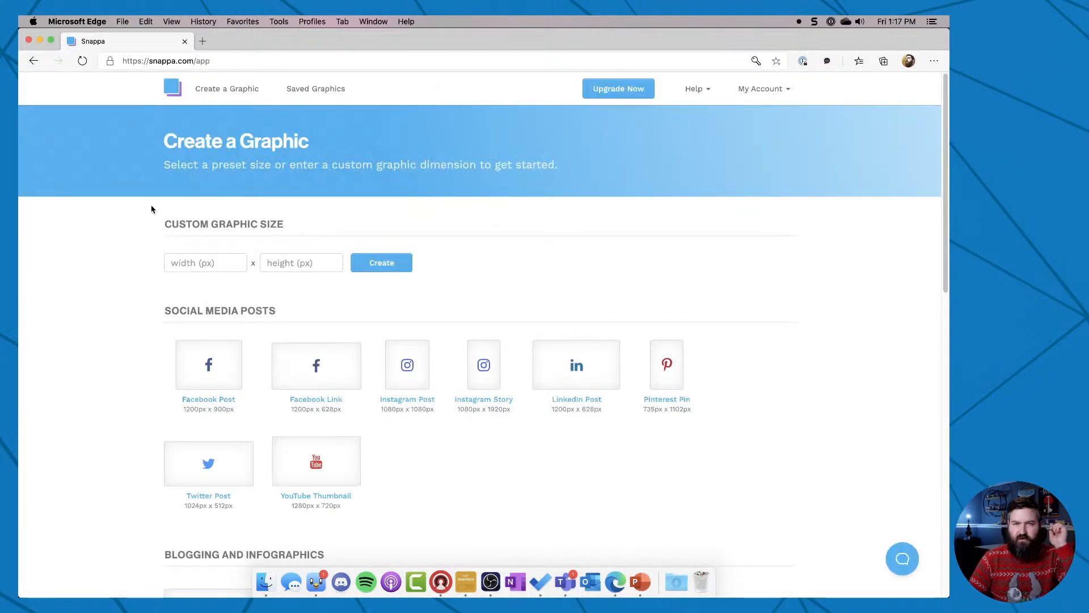
click(213, 262)
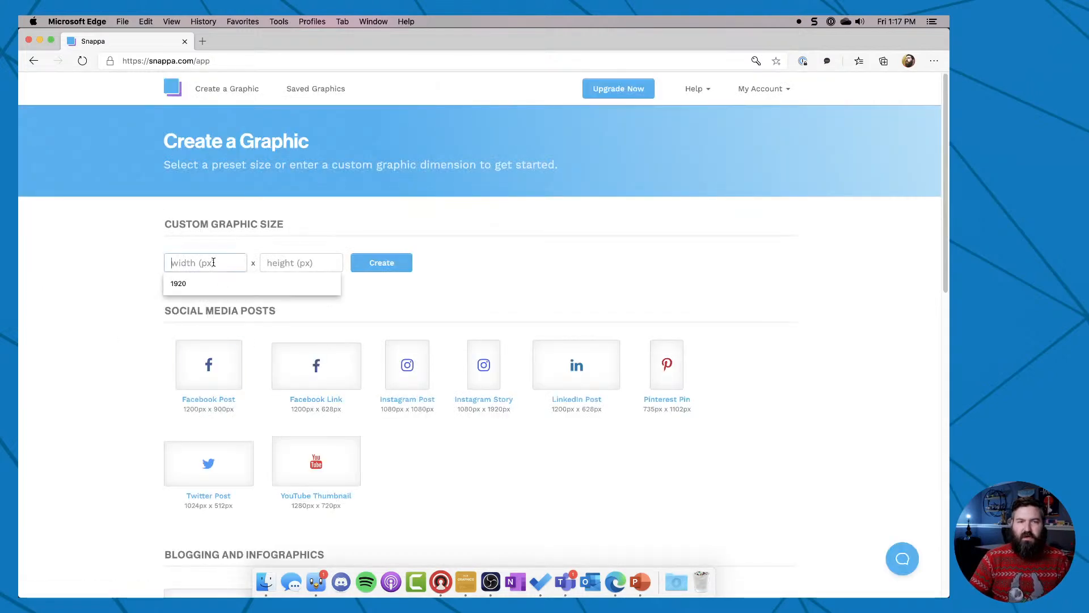
text(1920)
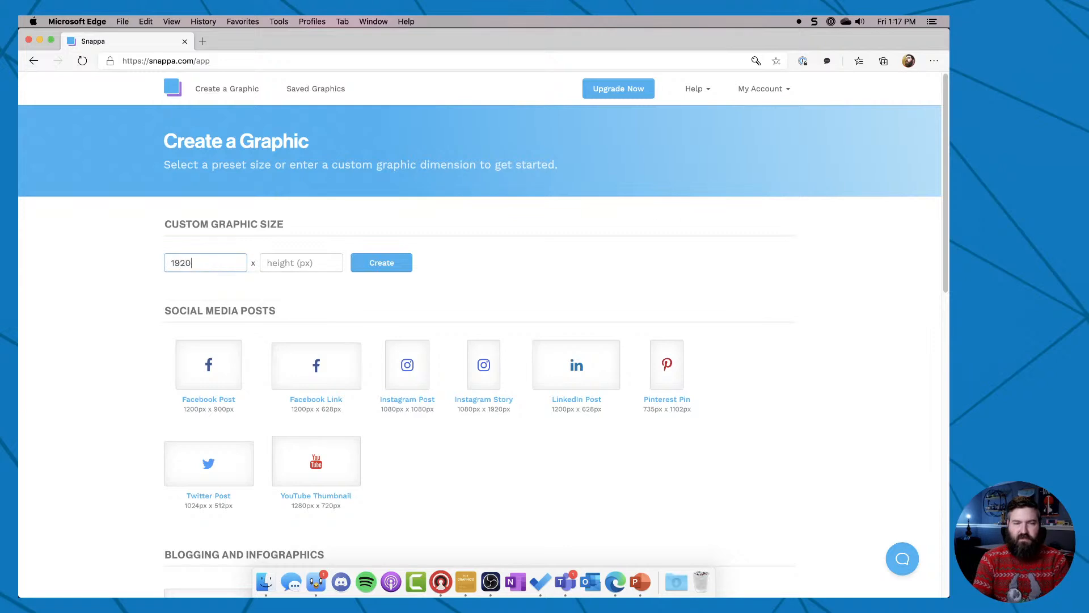
key(Tab)
text(1080)
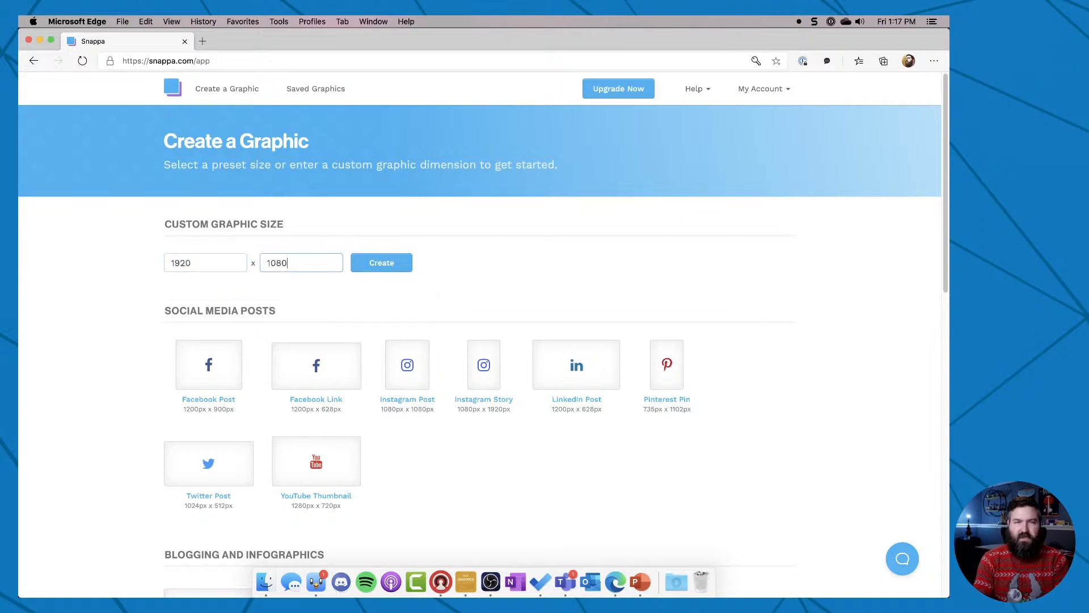
click(391, 261)
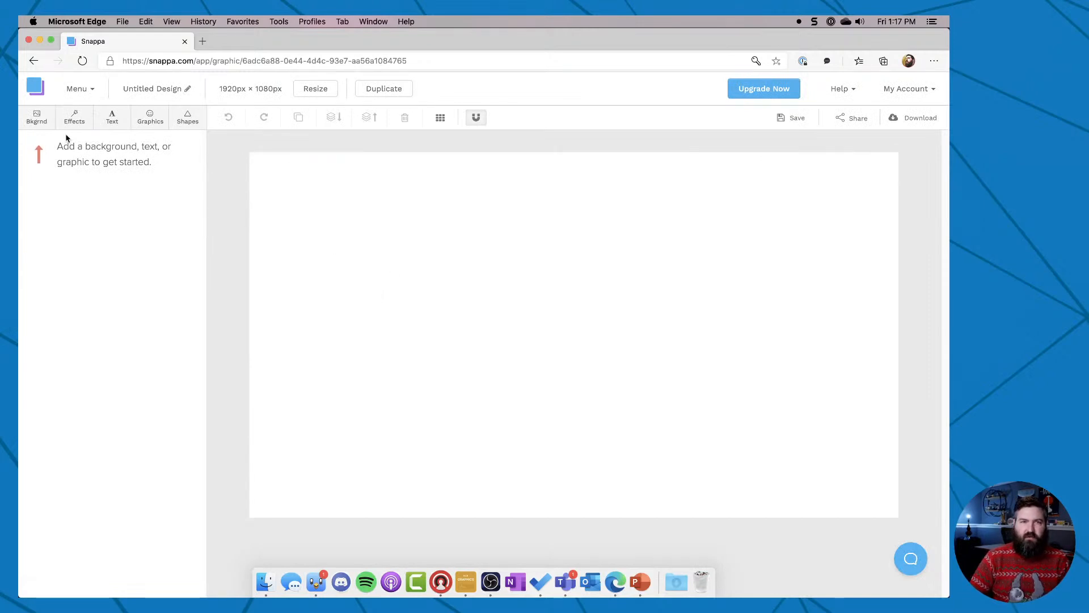
Set the canvas background to the custom bright green color #00ff6f.
click(27, 126)
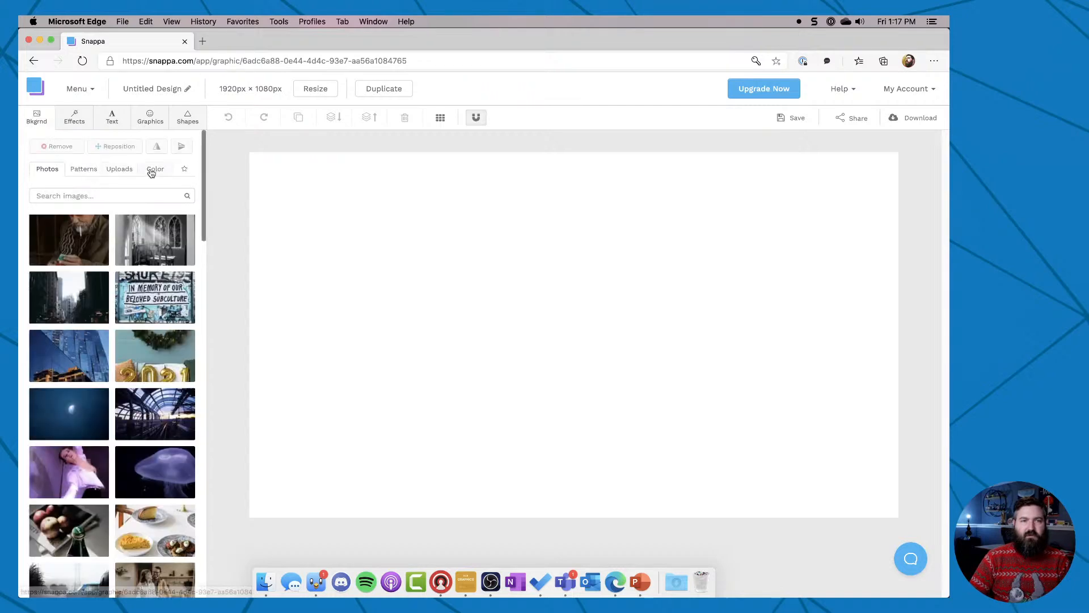
click(155, 169)
click(122, 194)
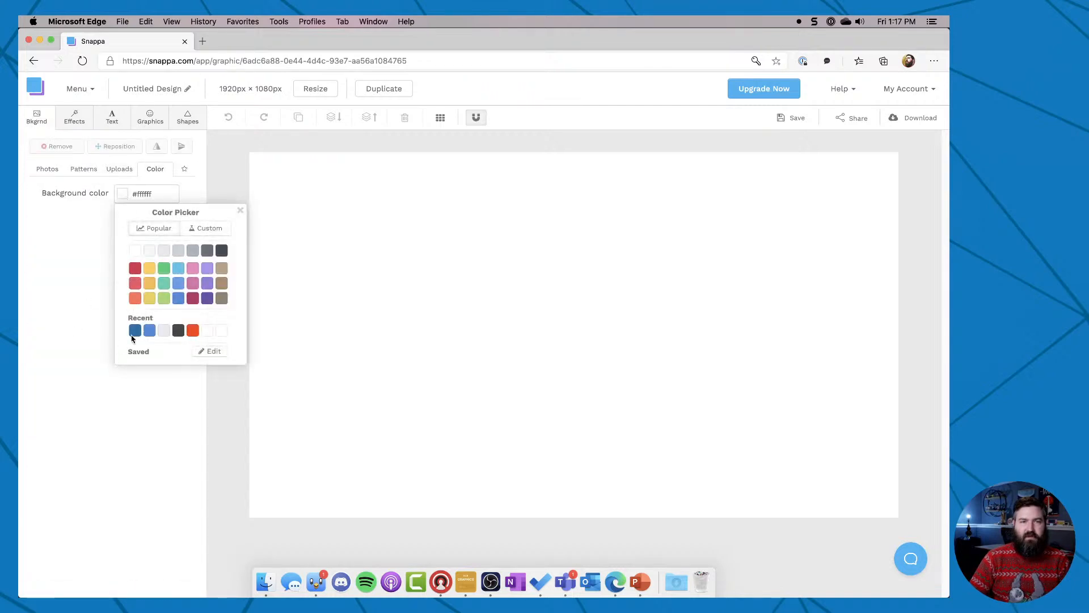
click(163, 284)
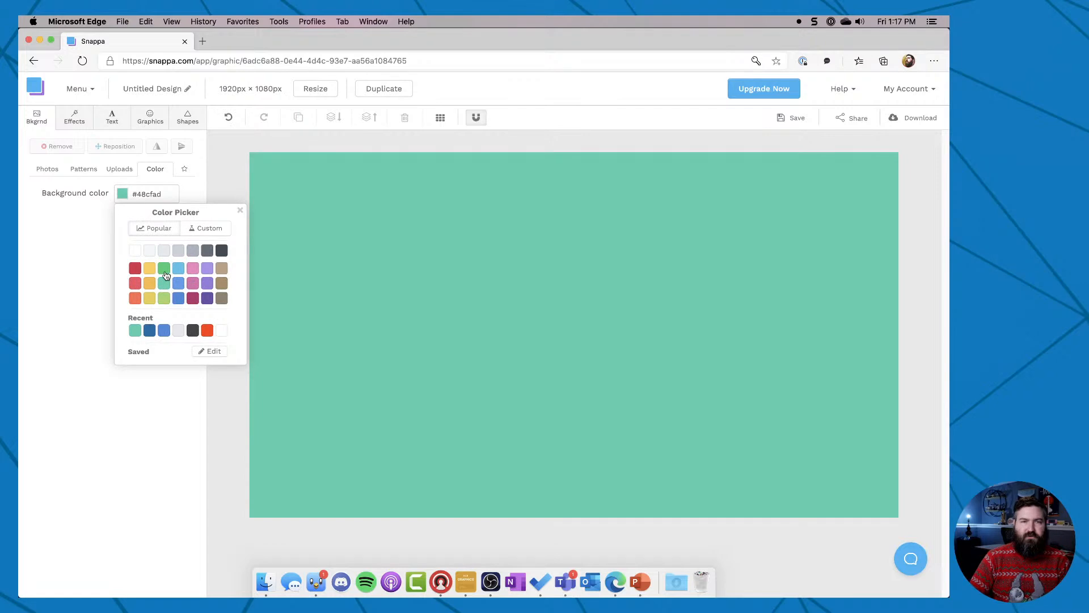
click(164, 269)
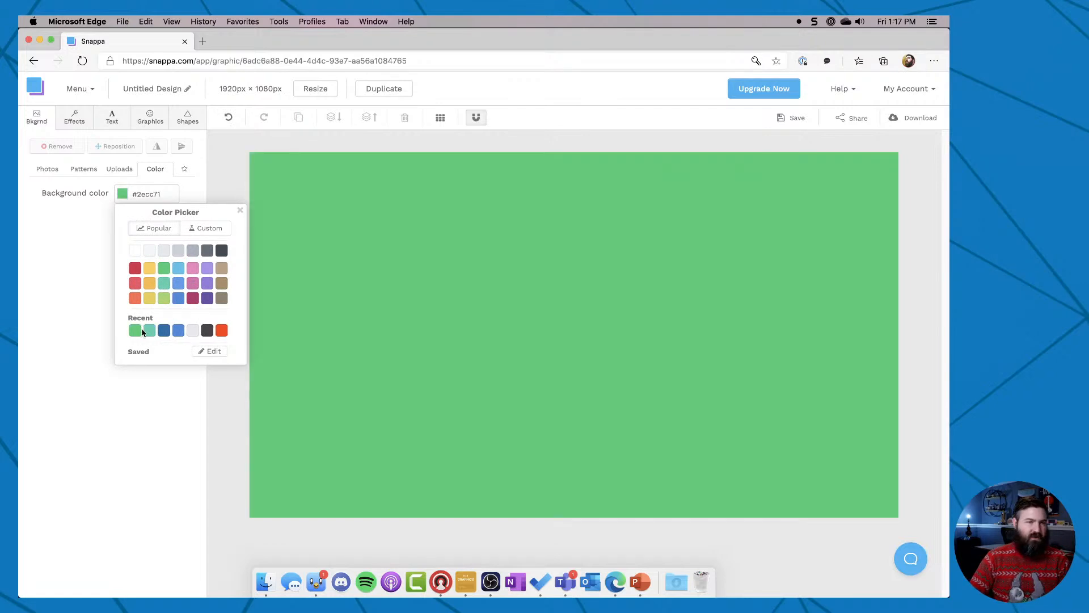
click(192, 233)
mouse_move(194, 260)
mouse_down()
mouse_move(185, 249)
mouse_move(215, 243)
mouse_up()
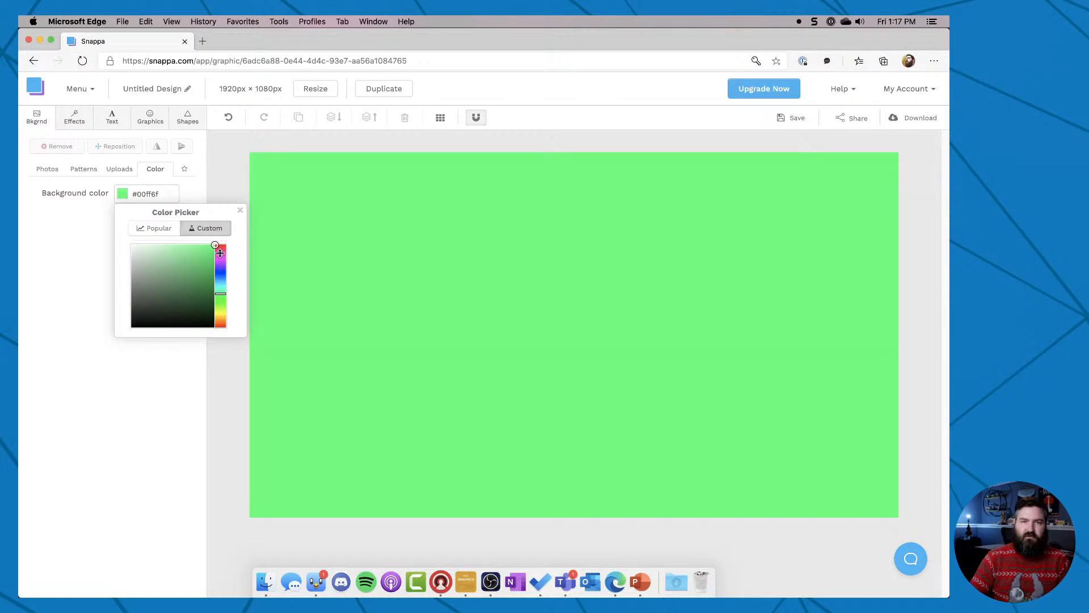
click(167, 455)
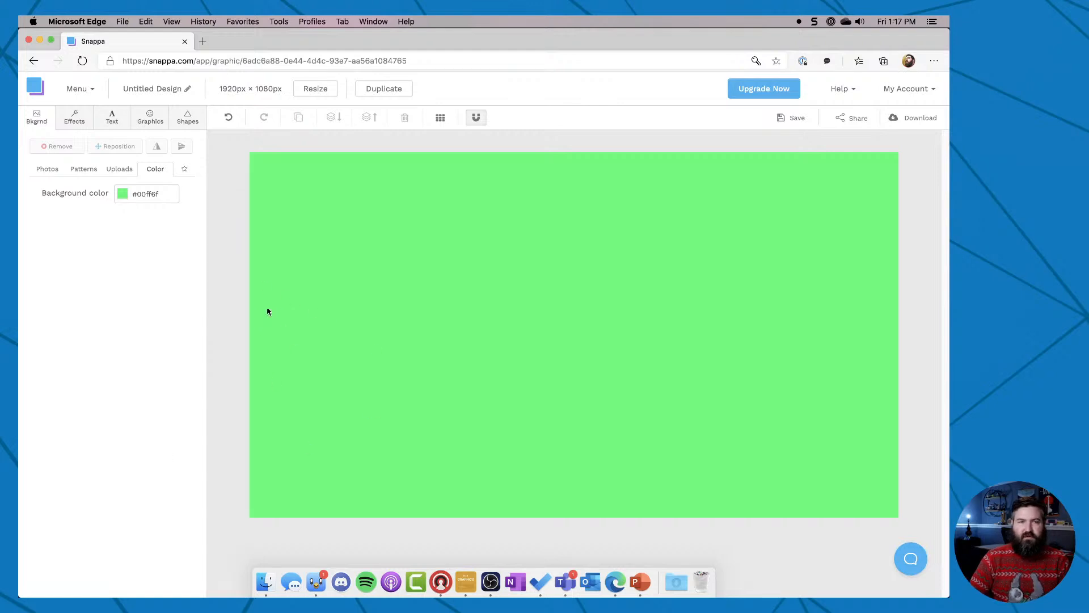
Add a solid square against the canvas's lower left edge and reshape it into a wide, low bar slightly over half the canvas width.
click(176, 122)
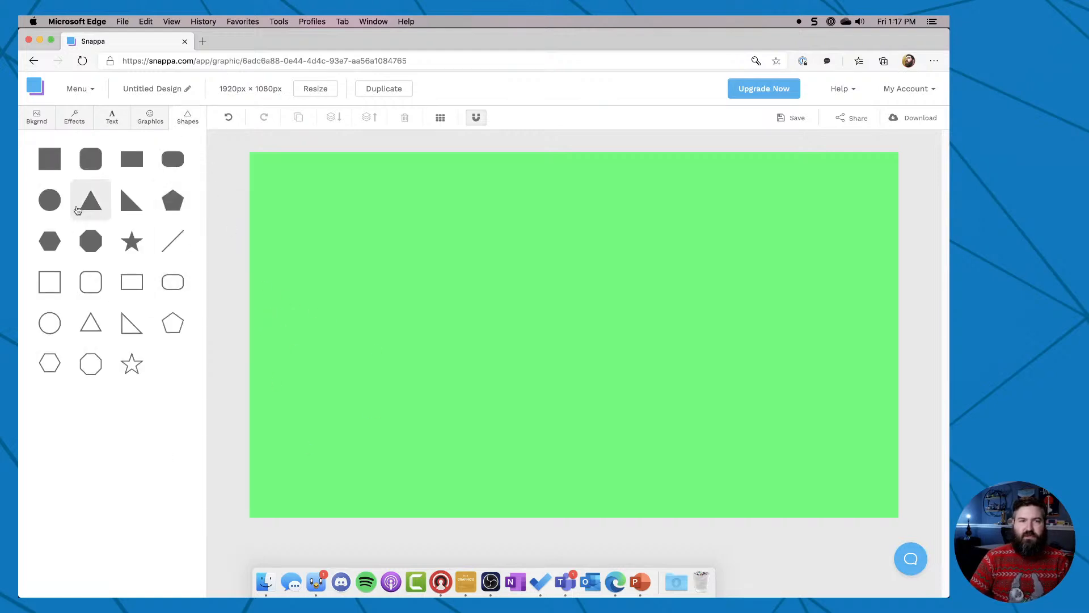
click(61, 170)
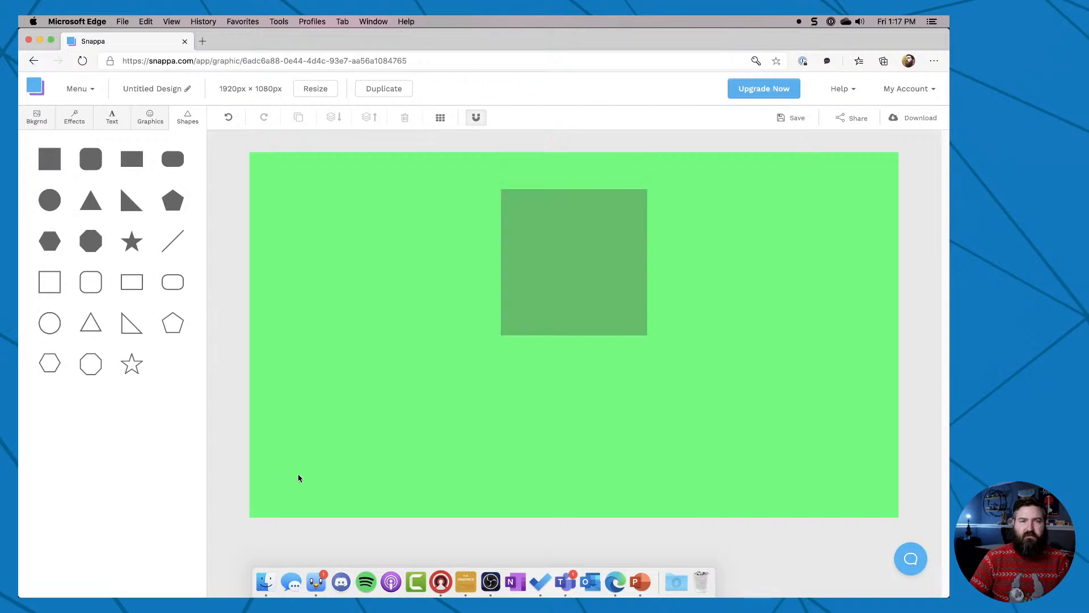
drag(558, 318, 306, 384)
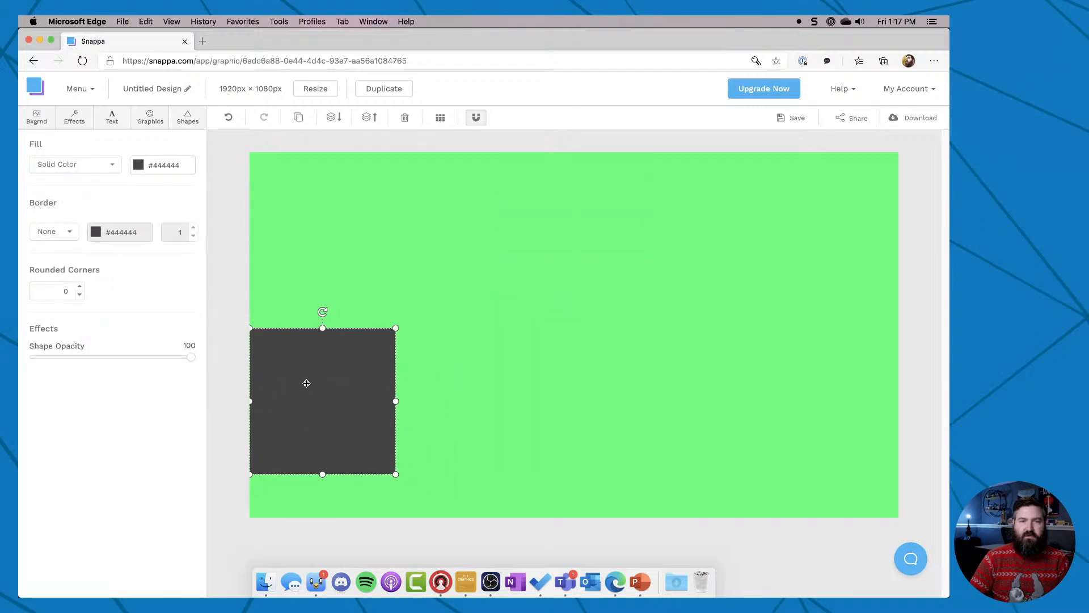
drag(398, 406, 606, 416)
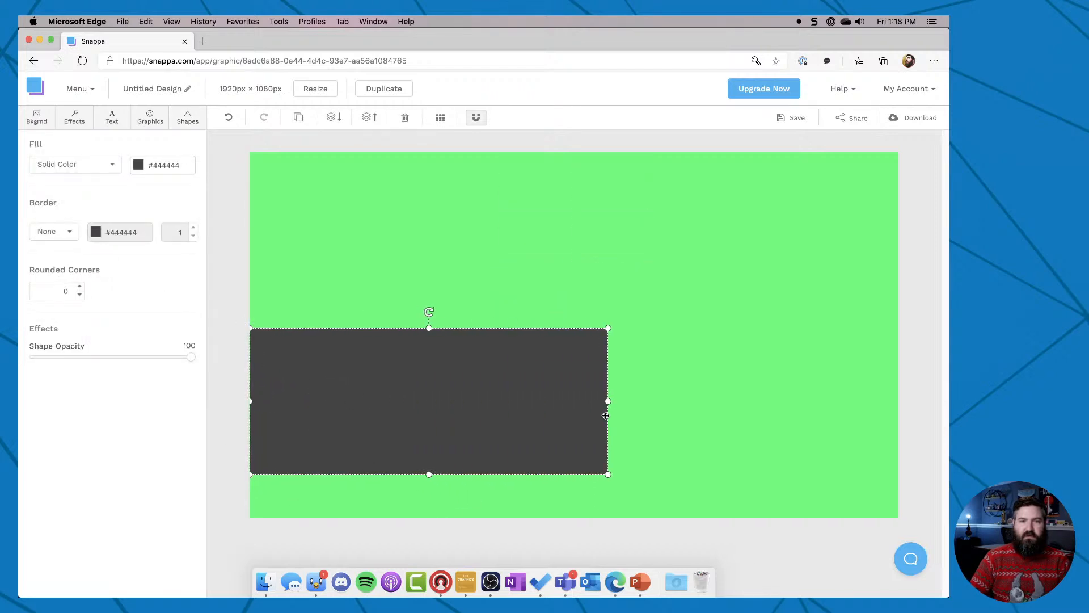
drag(430, 329, 429, 391)
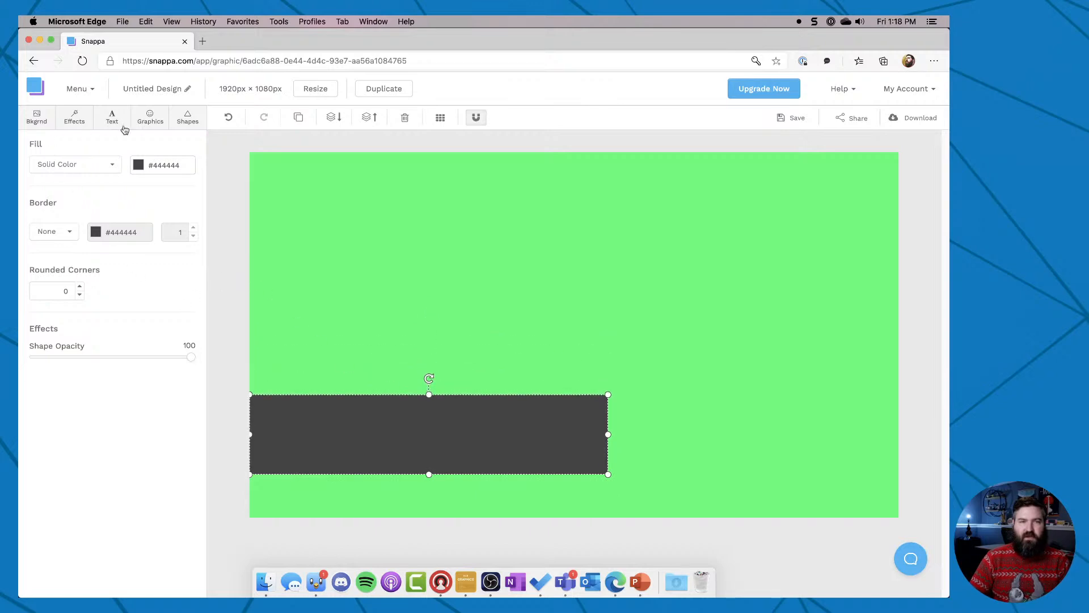
Add a solid right triangle, shrink it to about the bar's height and place it against the bar's right end.
click(187, 117)
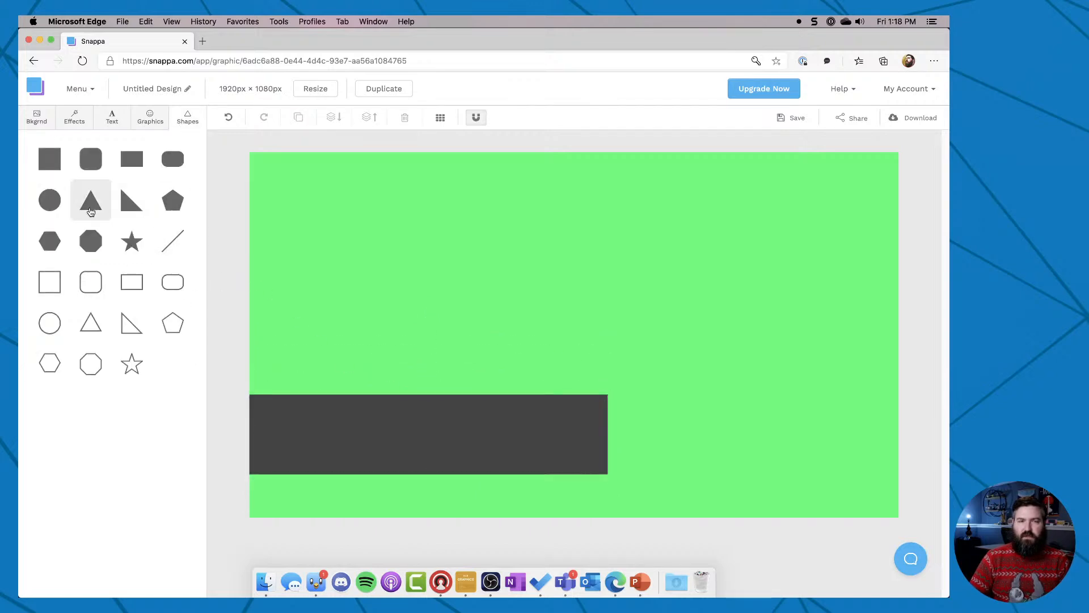
click(127, 199)
drag(520, 359, 570, 420)
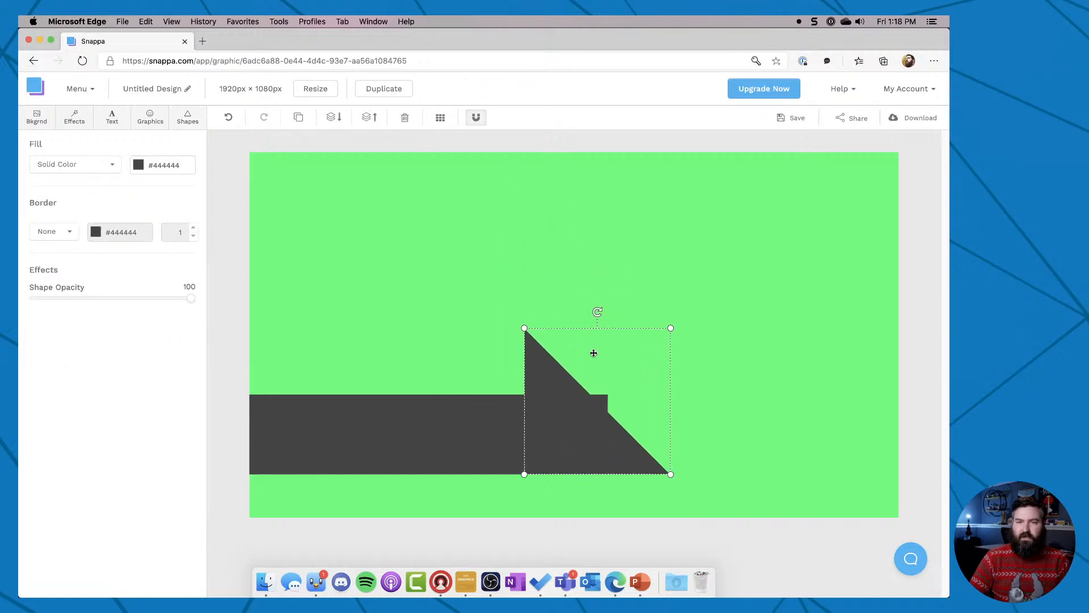
drag(526, 329, 590, 394)
drag(609, 441, 624, 438)
click(797, 441)
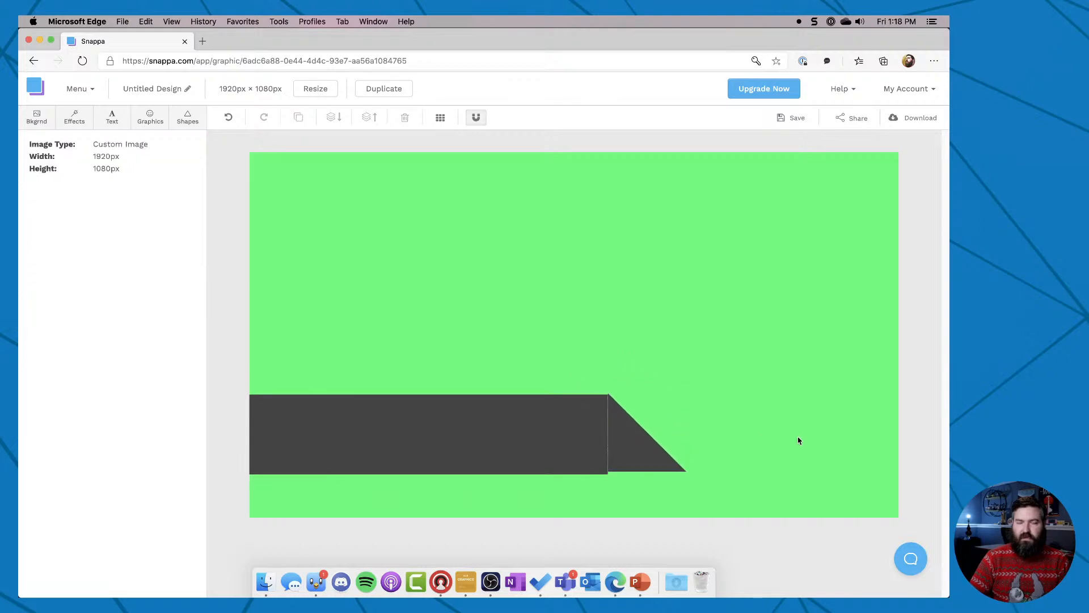
Fine-tune the triangle's size and the bar's position so both shapes line up as one slanted banner.
click(634, 461)
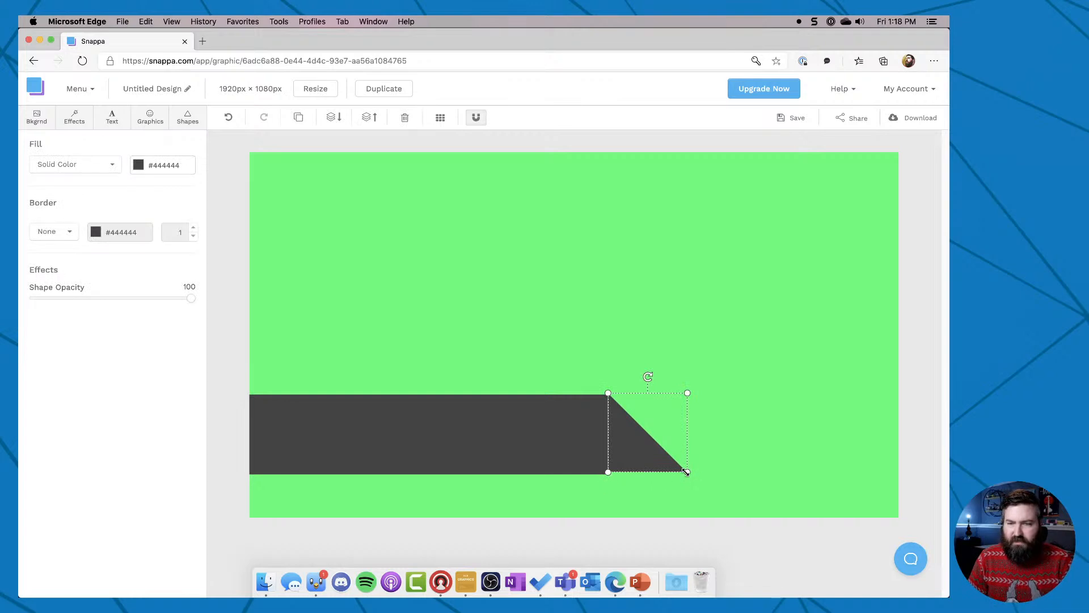
drag(686, 472, 689, 474)
click(679, 453)
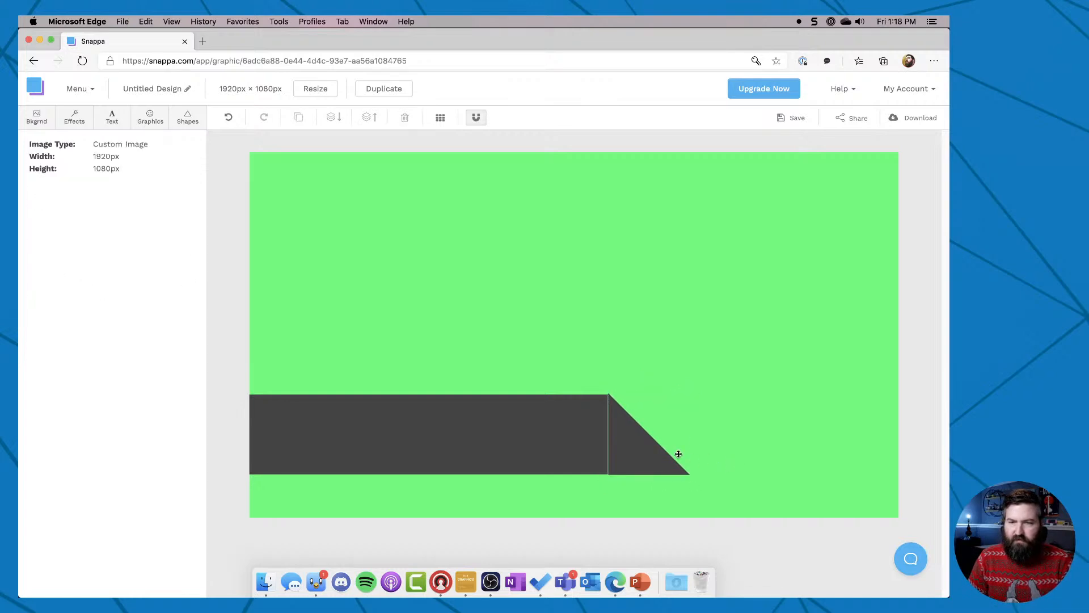
click(631, 447)
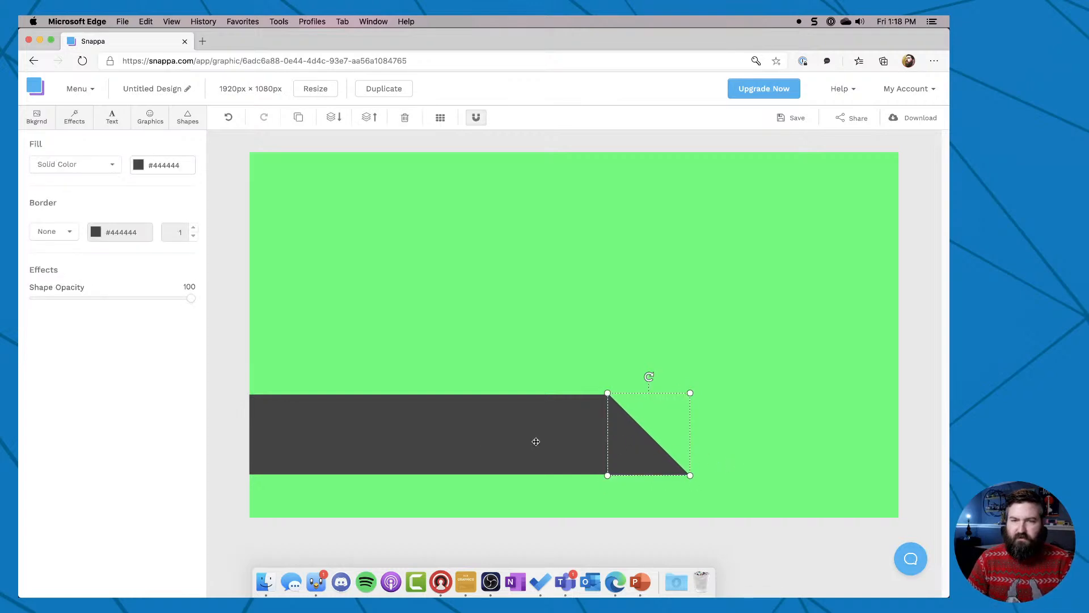
click(486, 447)
click(505, 347)
click(644, 446)
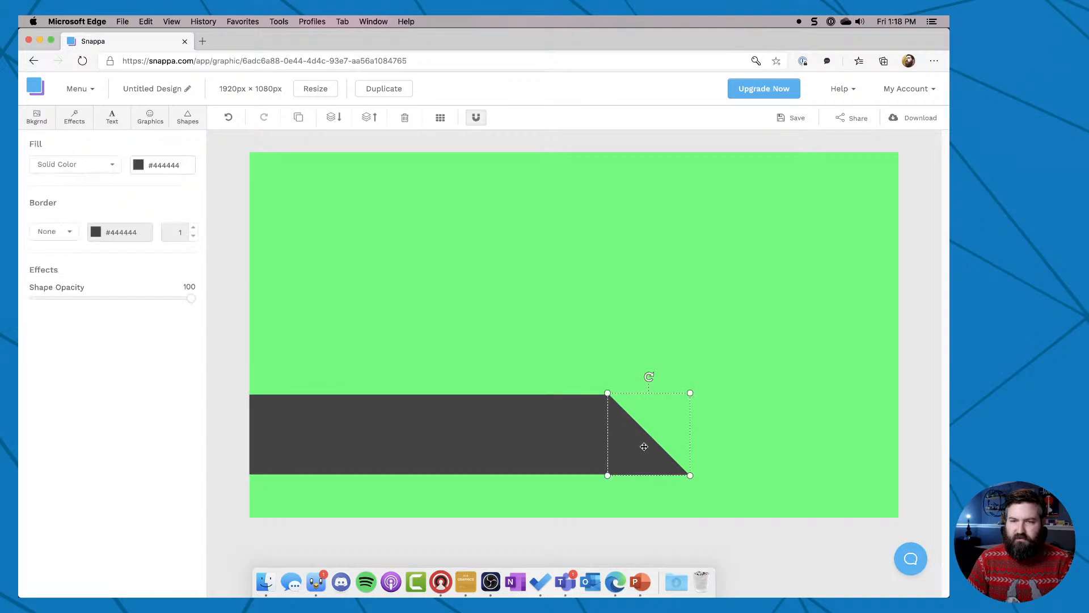
click(472, 403)
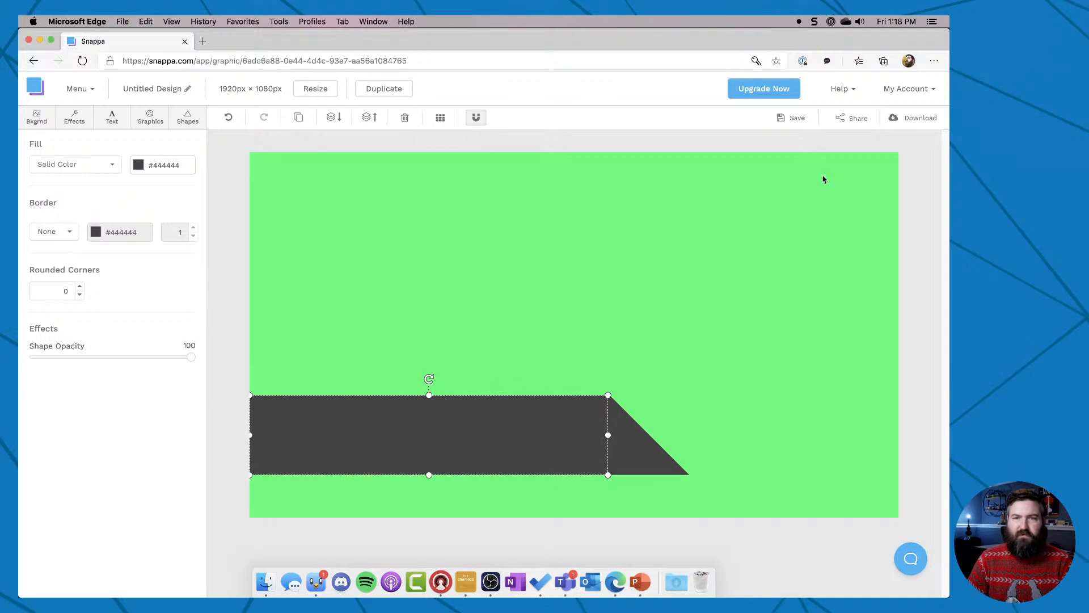
click(855, 380)
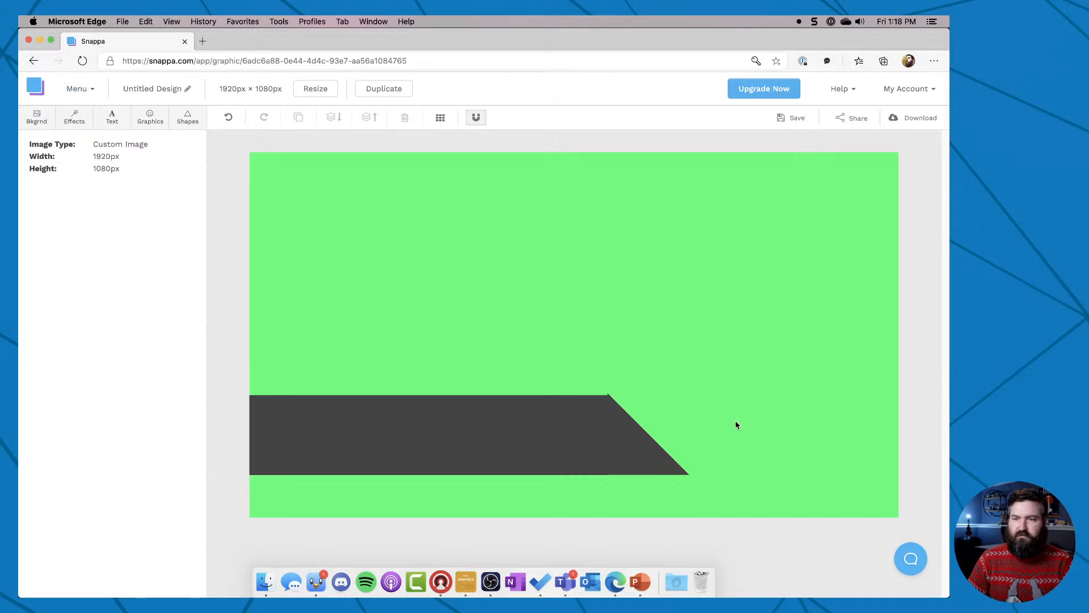
Adjust the triangle's upper corner very slightly where it meets the bar's top edge, and check the joined banner.
key(super+equal)
key(super+equal)
key(super+equal)
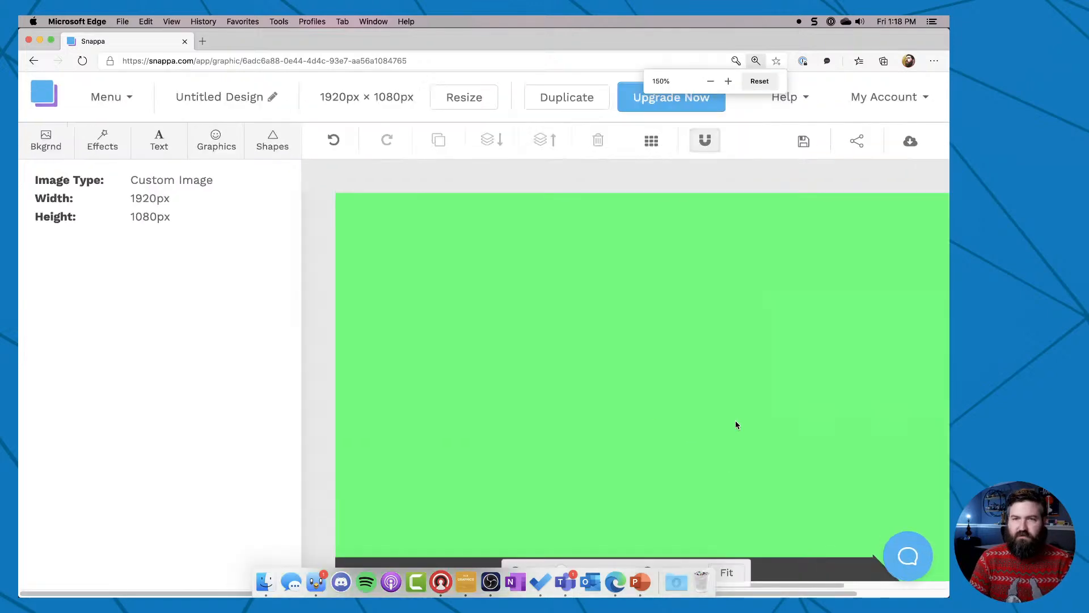
scroll(735, 425, down, 5)
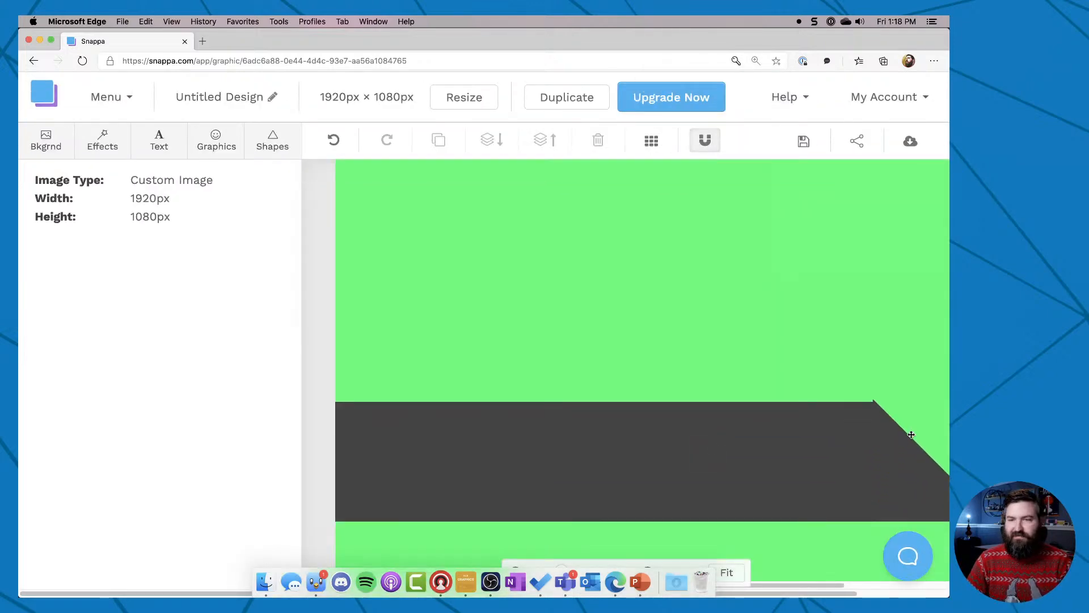
click(892, 440)
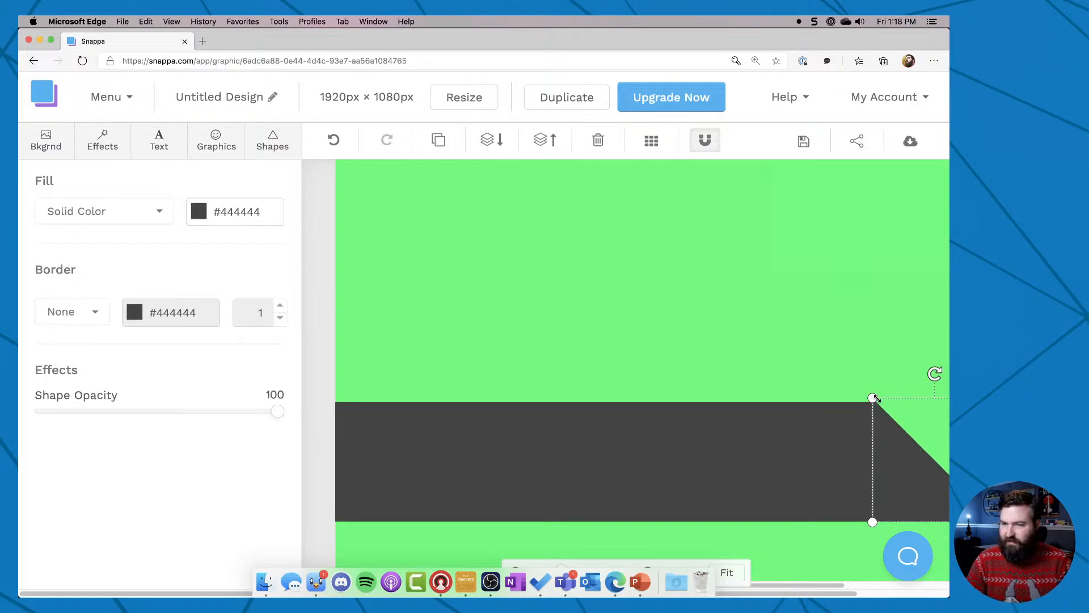
drag(877, 398, 868, 397)
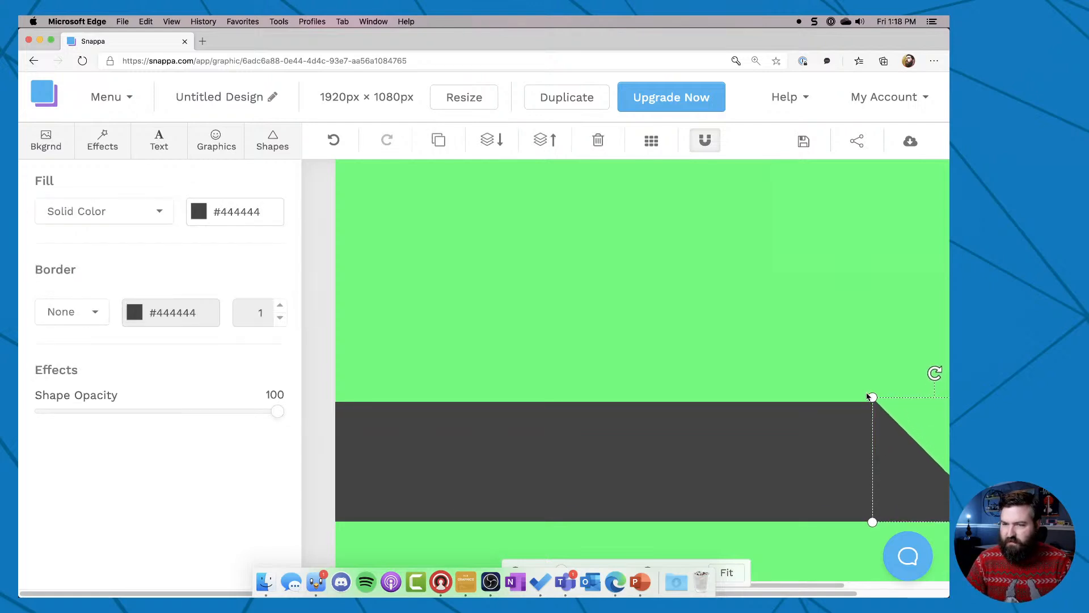
click(830, 387)
click(887, 434)
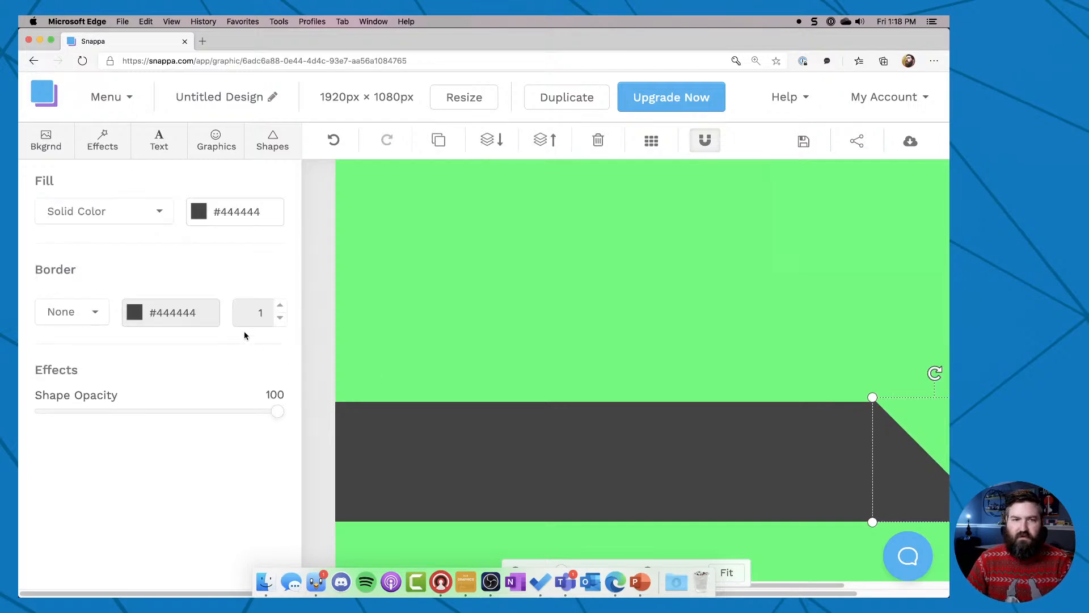
key(super+minus)
key(super+minus)
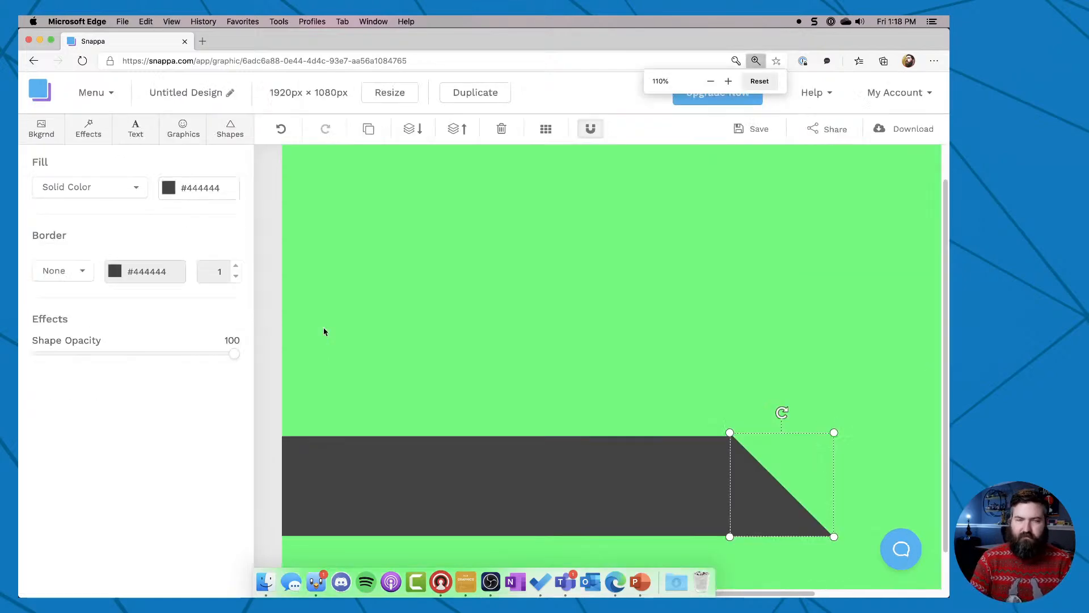
click(720, 477)
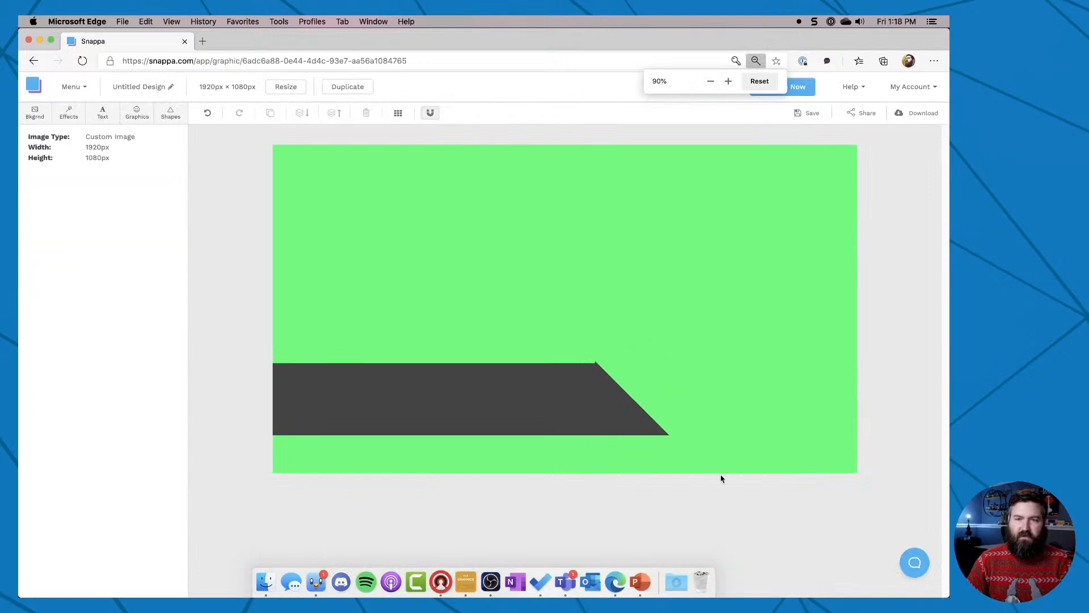
click(613, 420)
click(248, 260)
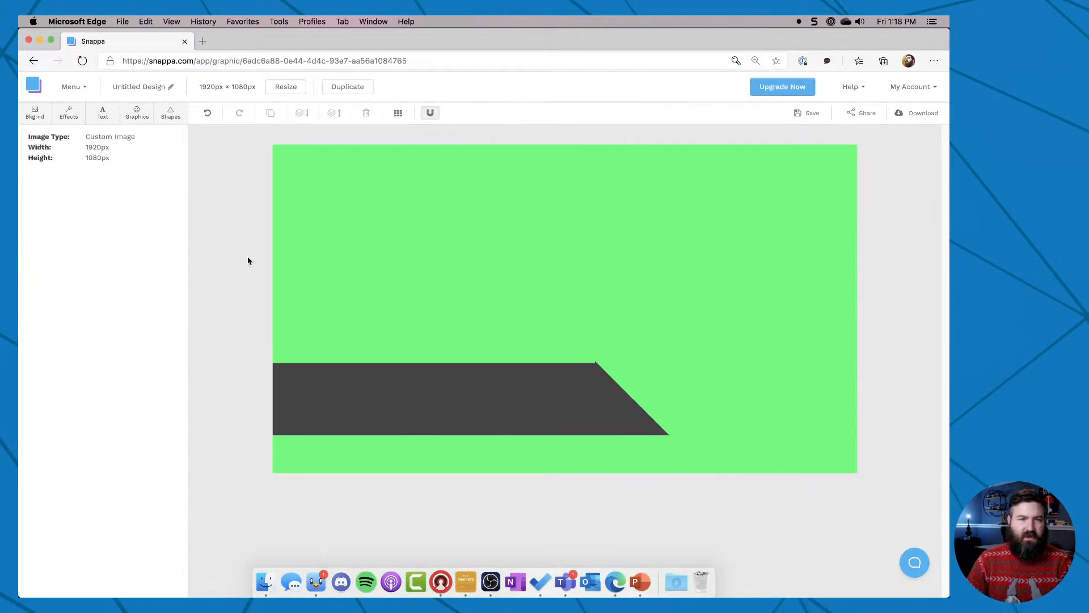
Add a heading on the upper part of the banner, enter the person's name and color it white #ffffff.
click(103, 113)
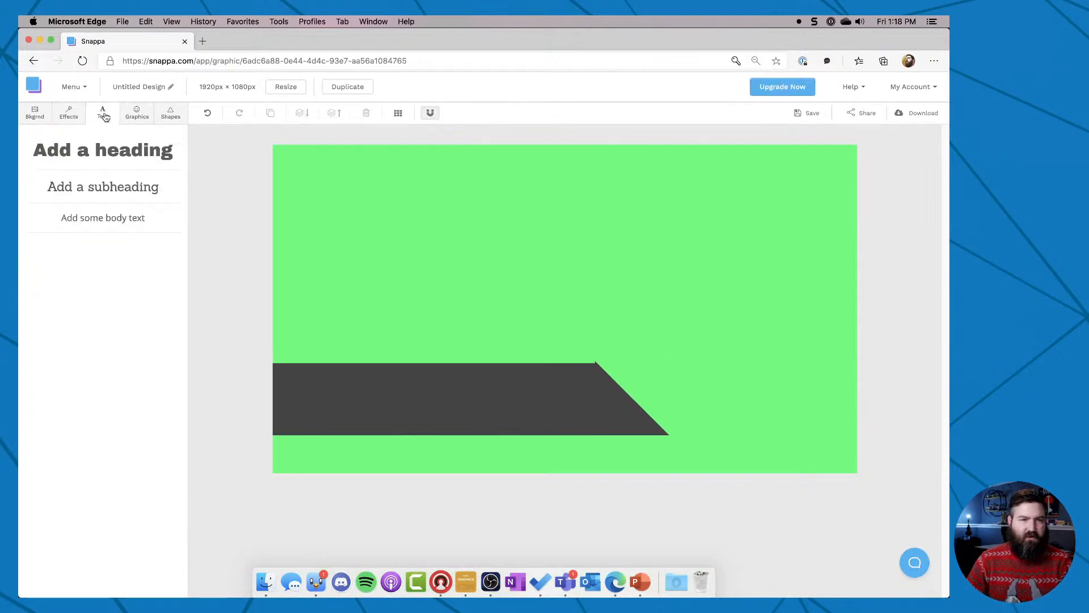
click(90, 152)
drag(604, 311, 448, 386)
double_click(448, 387)
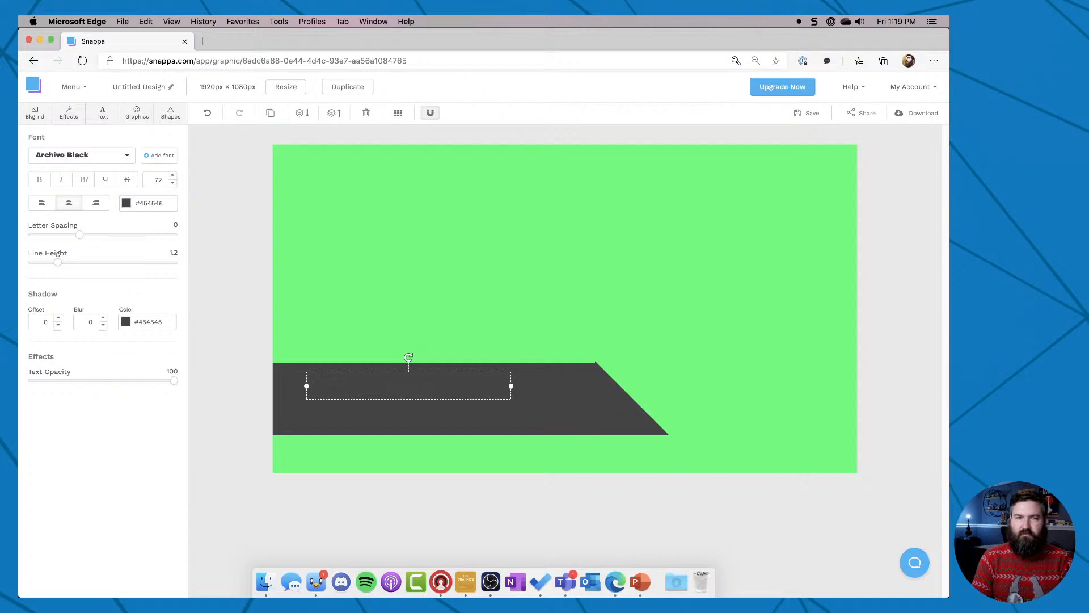
click(128, 206)
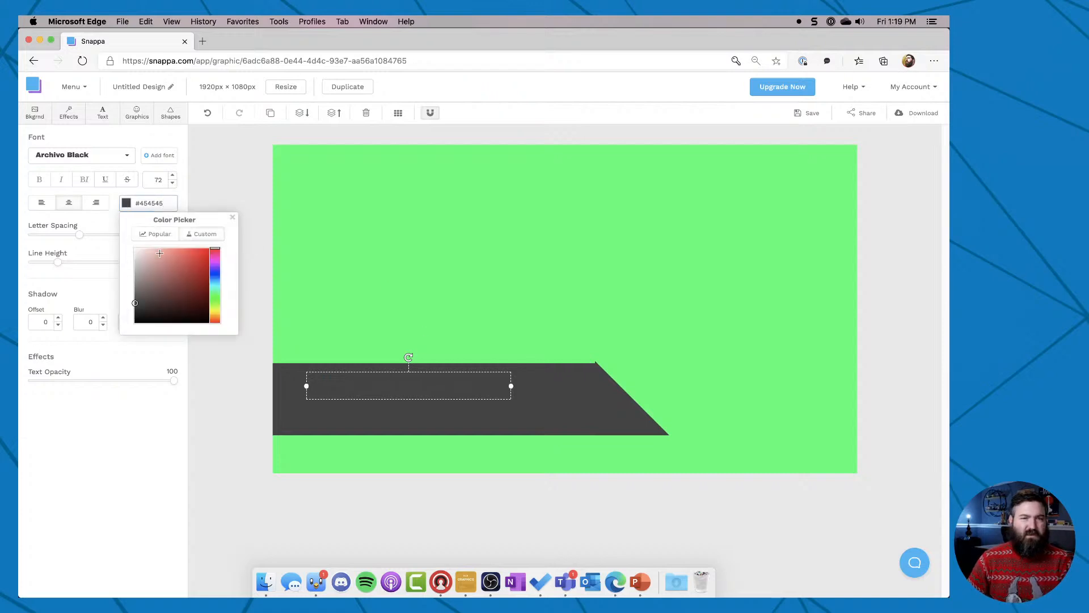
drag(160, 254, 99, 227)
click(150, 511)
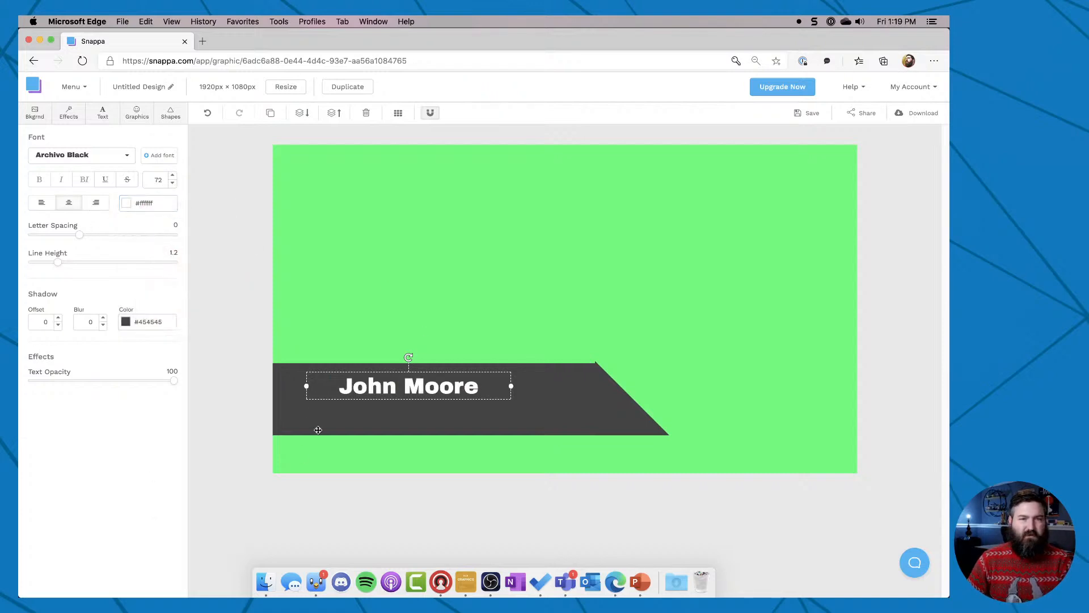
Add a white #ffffff subheading centered beneath the name on the banner, reading "Architect".
click(103, 112)
click(120, 185)
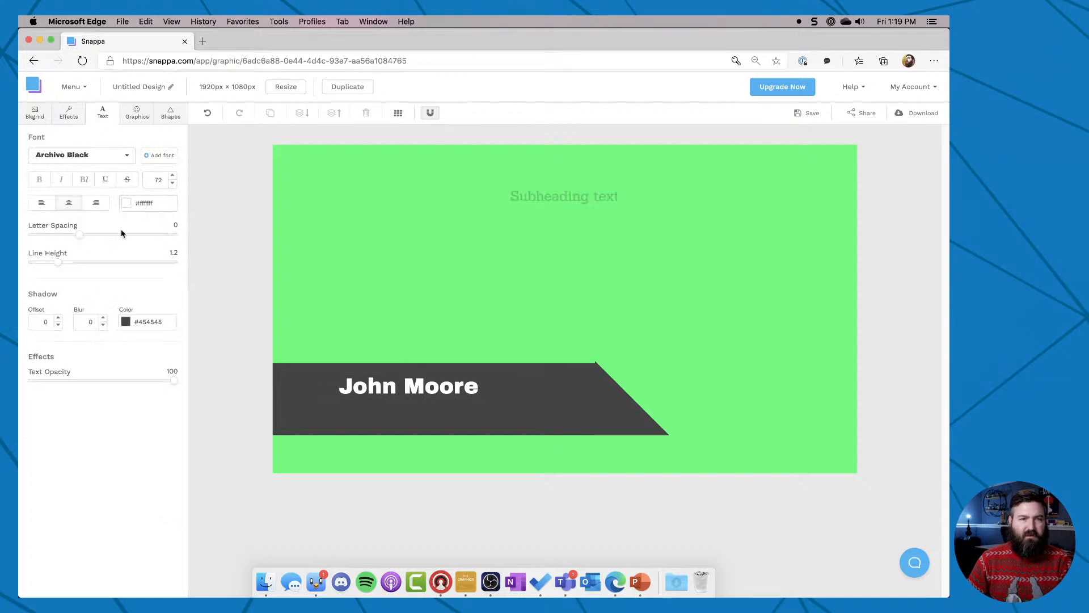
click(146, 207)
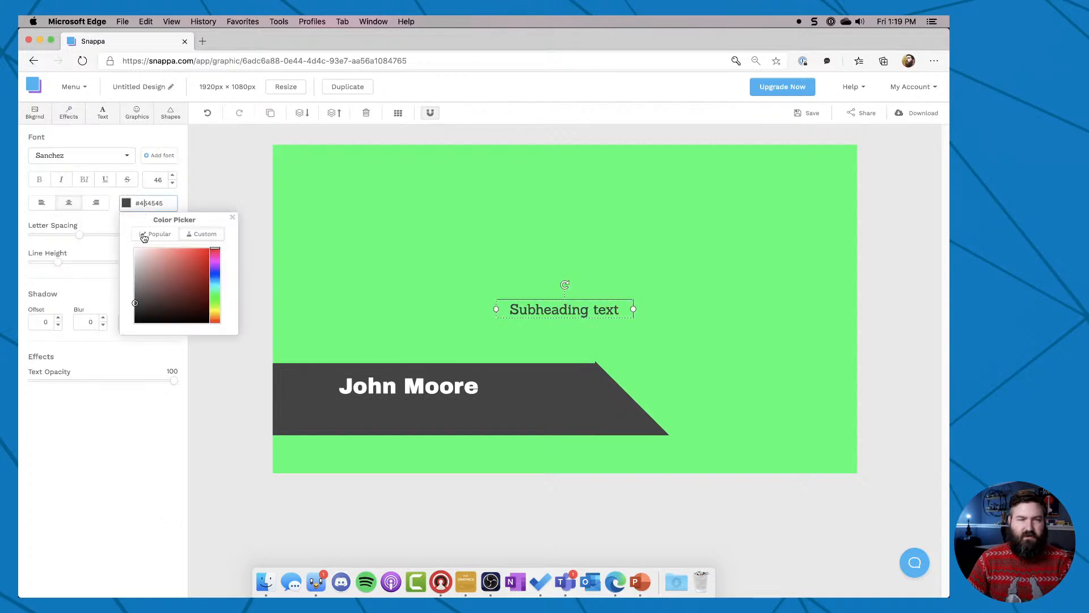
drag(145, 253, 122, 236)
drag(546, 308, 390, 407)
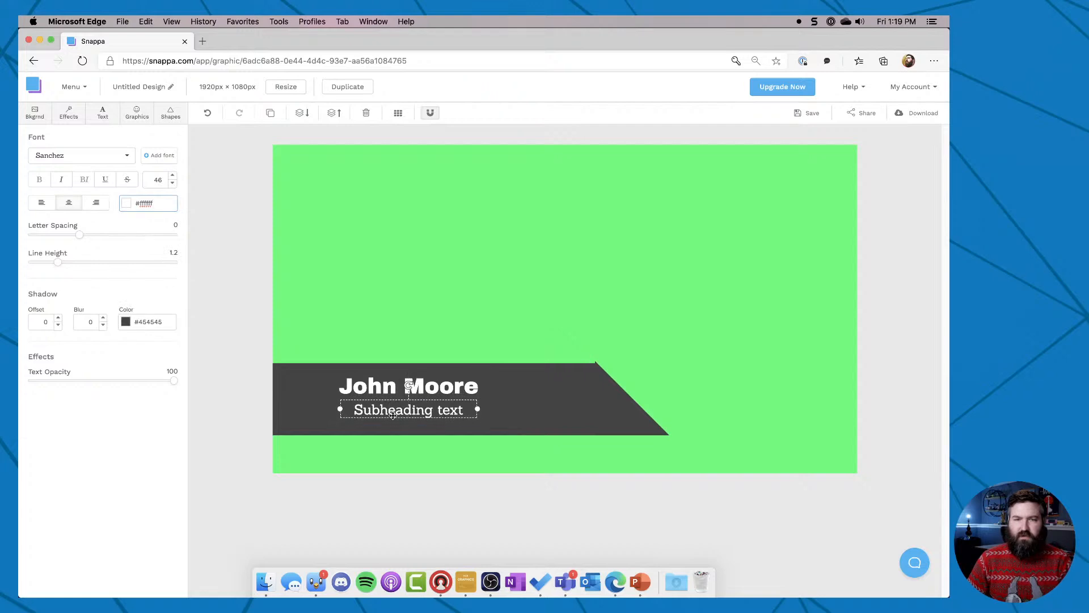
double_click(392, 414)
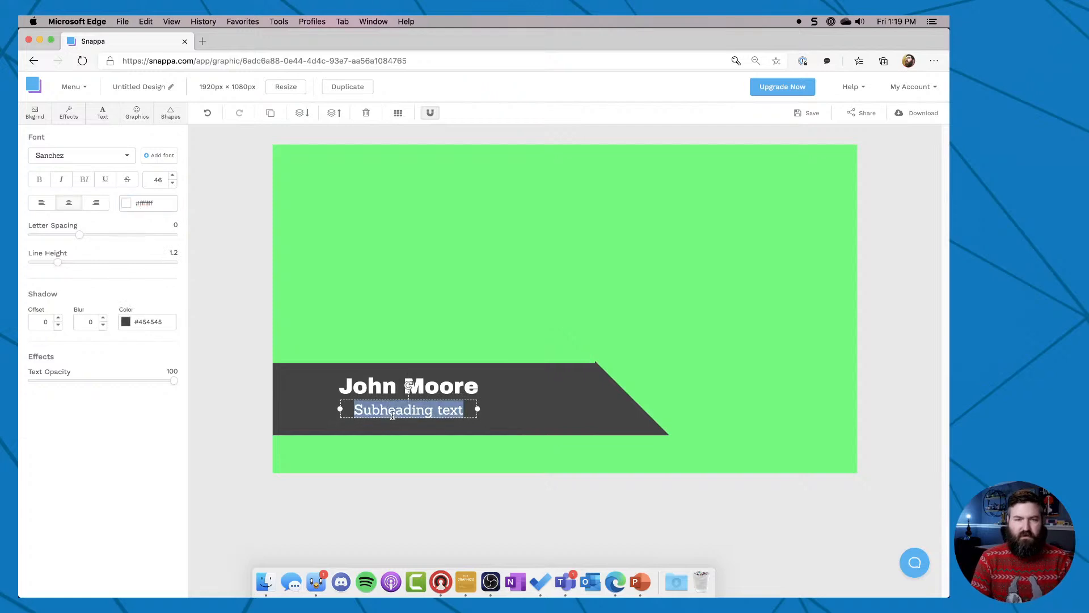
text(Architect)
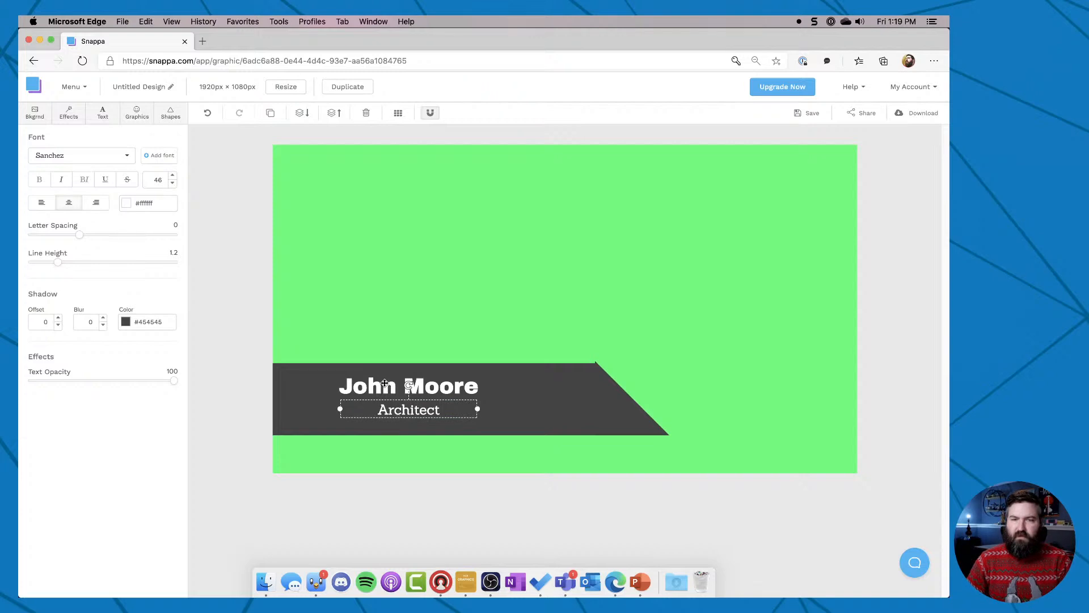
Shift both text lines toward the canvas's left edge and slide the bar and triangle left so the banner fits the text.
shift+click(384, 384)
drag(385, 384, 332, 388)
click(624, 419)
shift+click(585, 414)
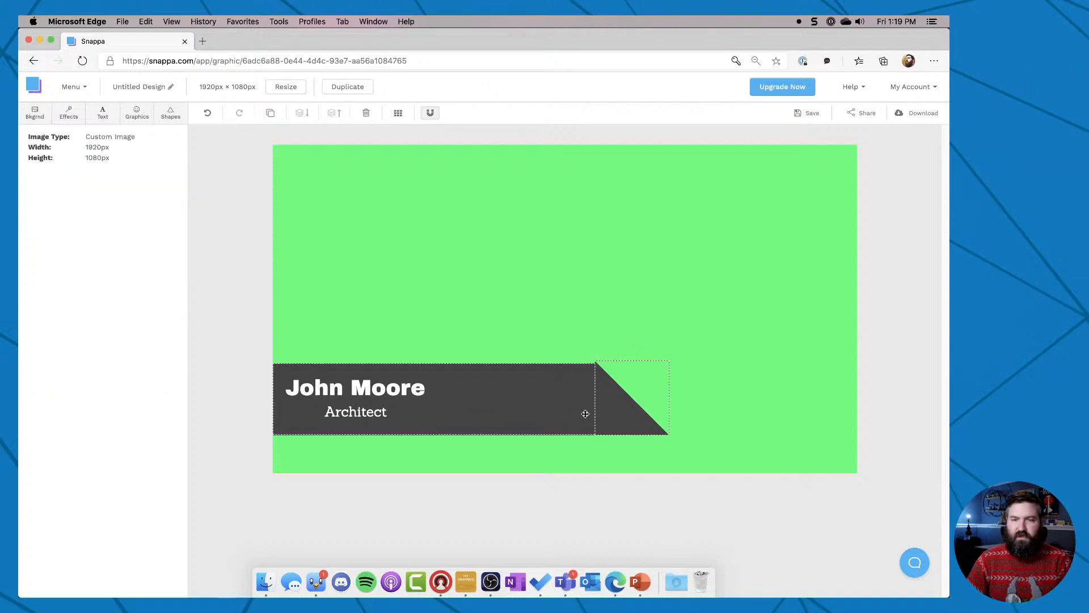
drag(579, 407, 413, 408)
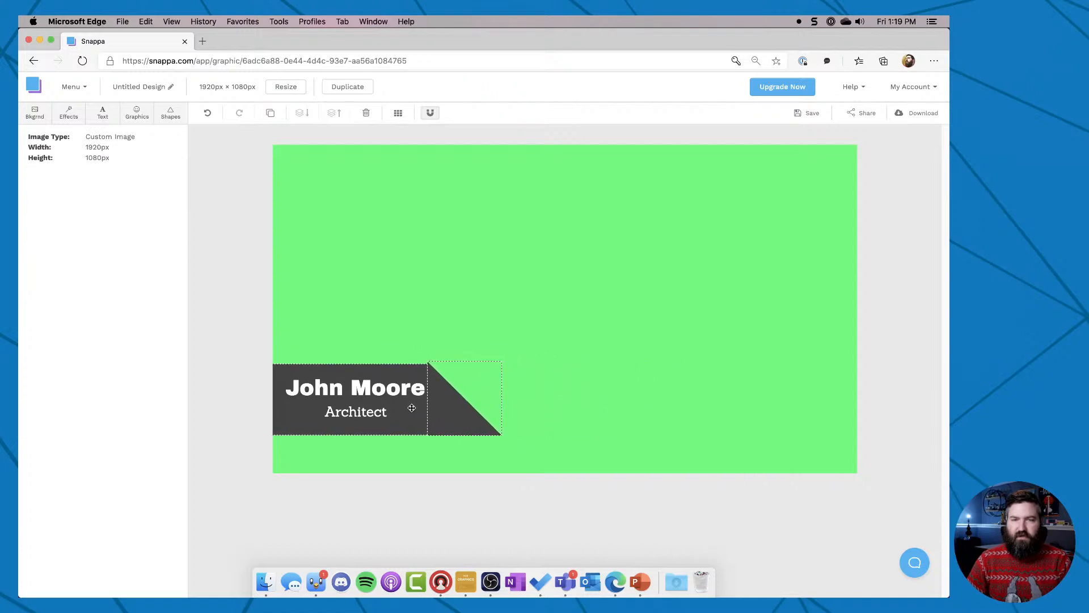
click(219, 368)
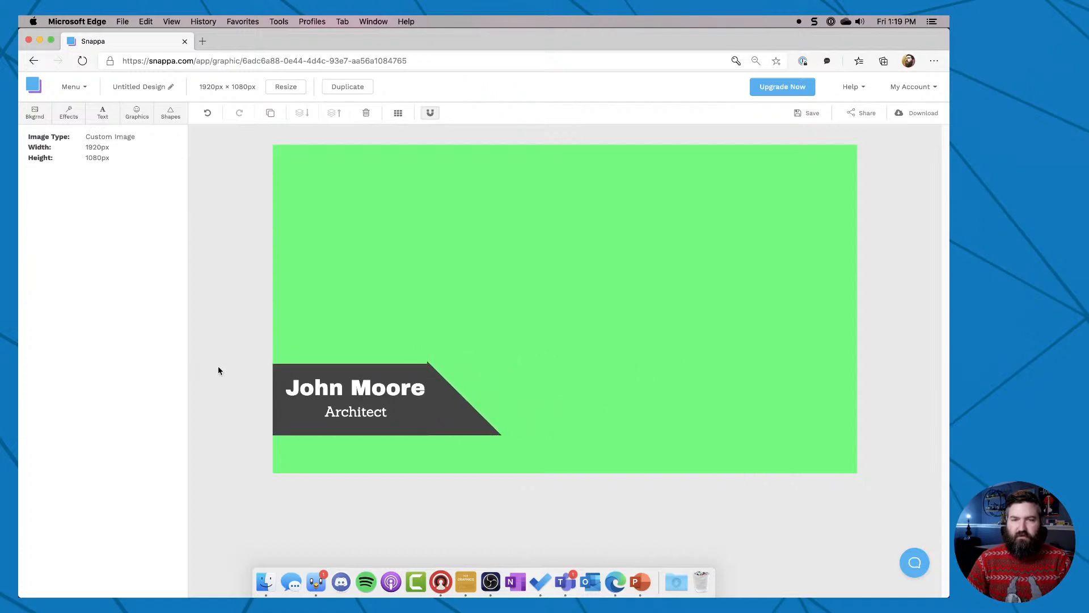
Enlarge the triangle slightly at its upper left corner and stretch the bar's upper right corner to match its height.
click(430, 398)
click(430, 368)
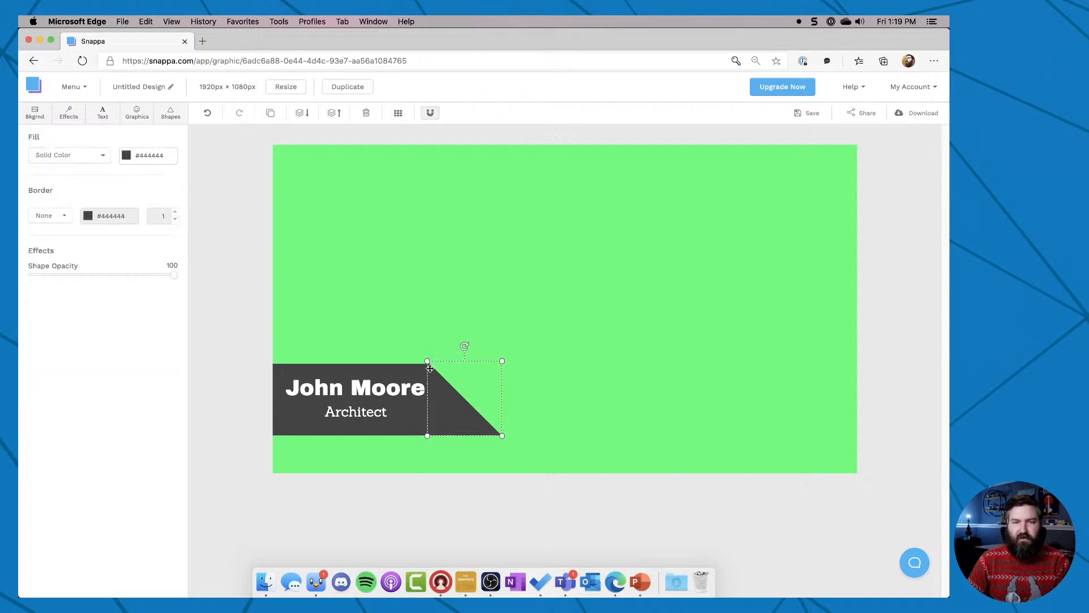
drag(430, 362, 423, 359)
click(275, 338)
click(340, 366)
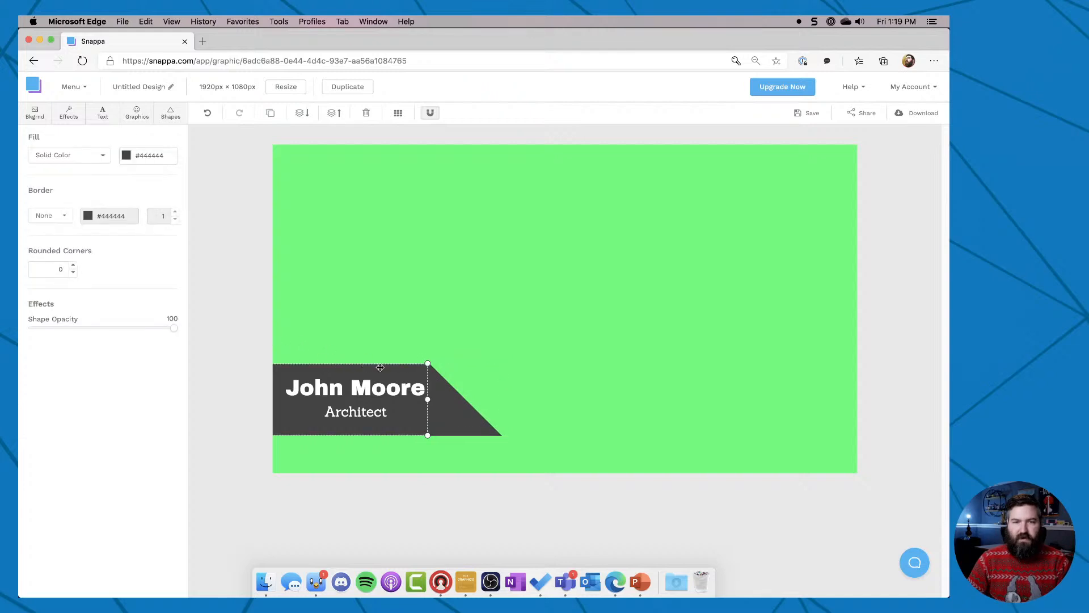
drag(428, 363, 427, 362)
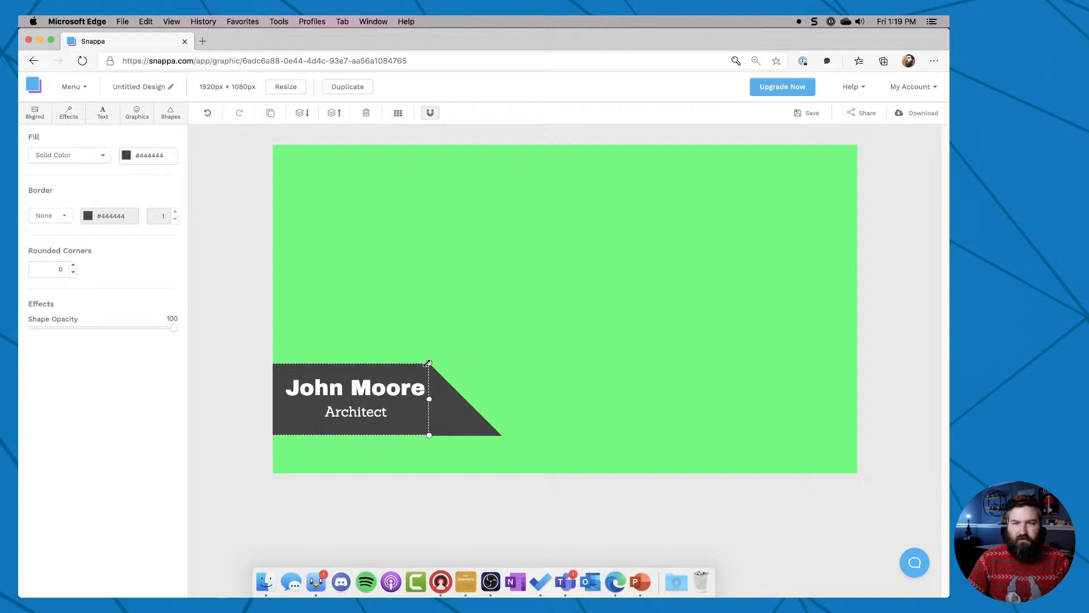
click(380, 341)
click(411, 373)
drag(428, 363, 429, 361)
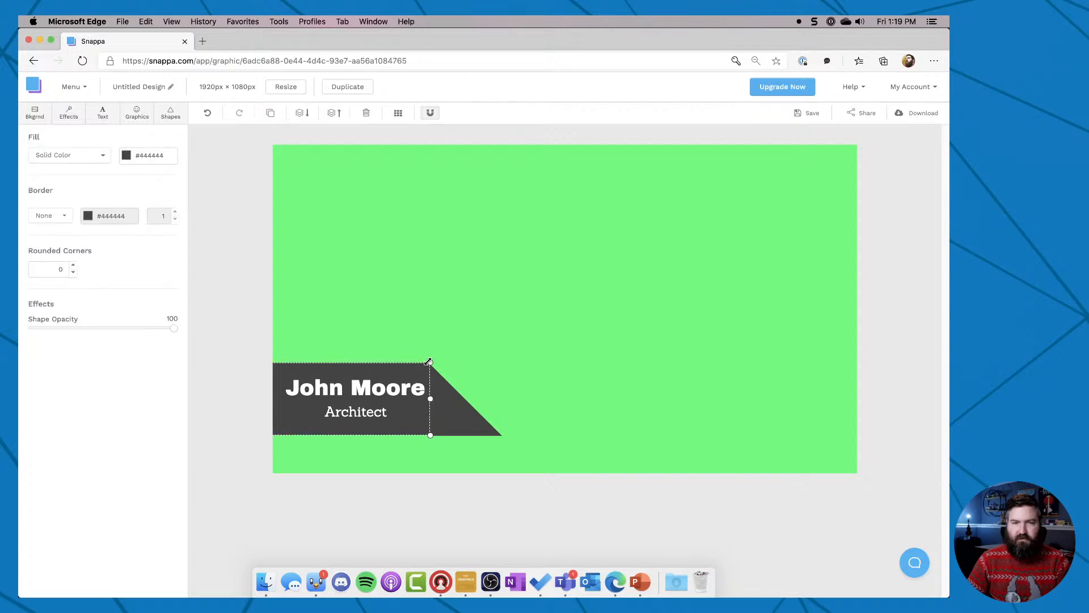
click(378, 346)
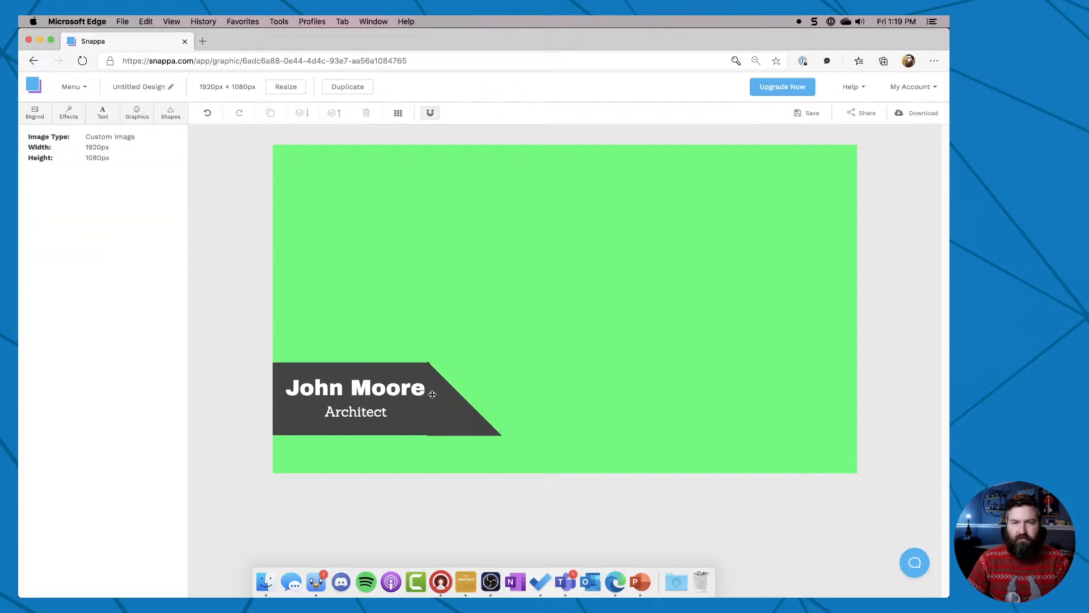
Extend the bar's right end slightly further so it overlaps the triangle's upright edge.
click(450, 412)
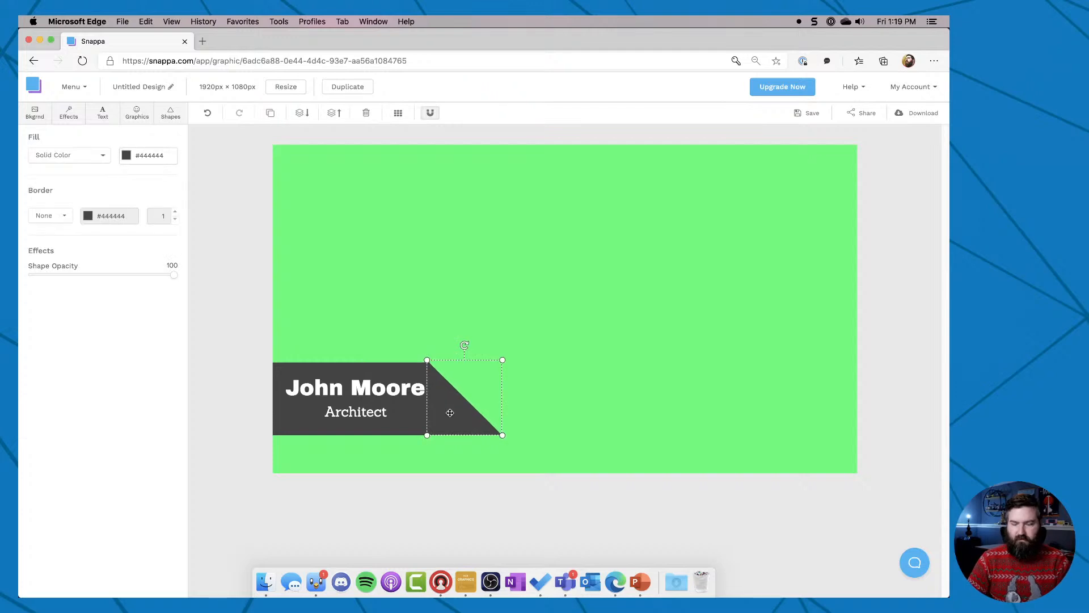
click(246, 349)
click(362, 380)
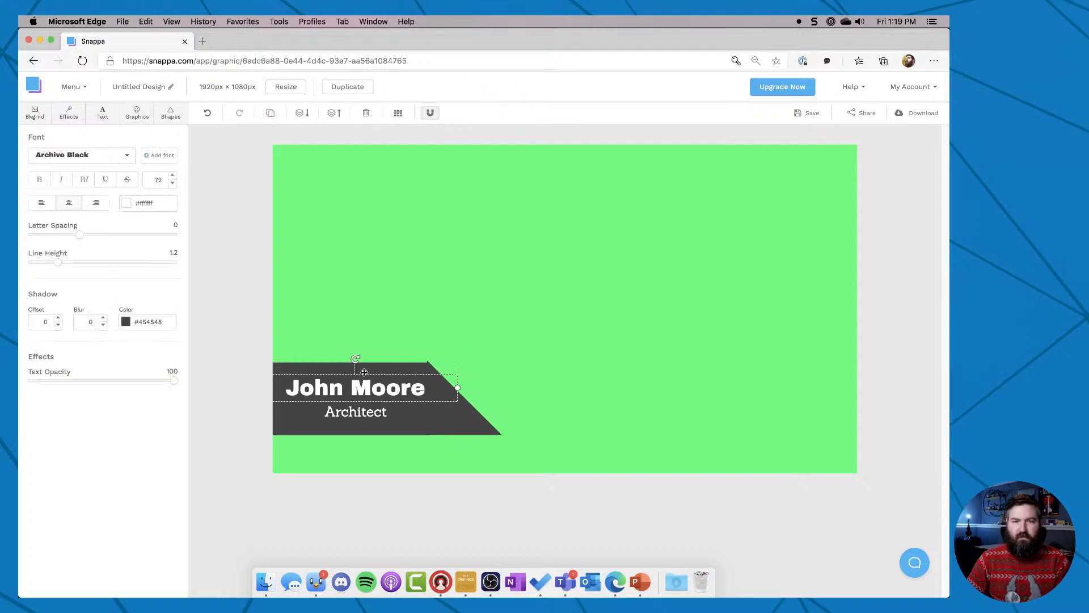
click(368, 367)
click(431, 361)
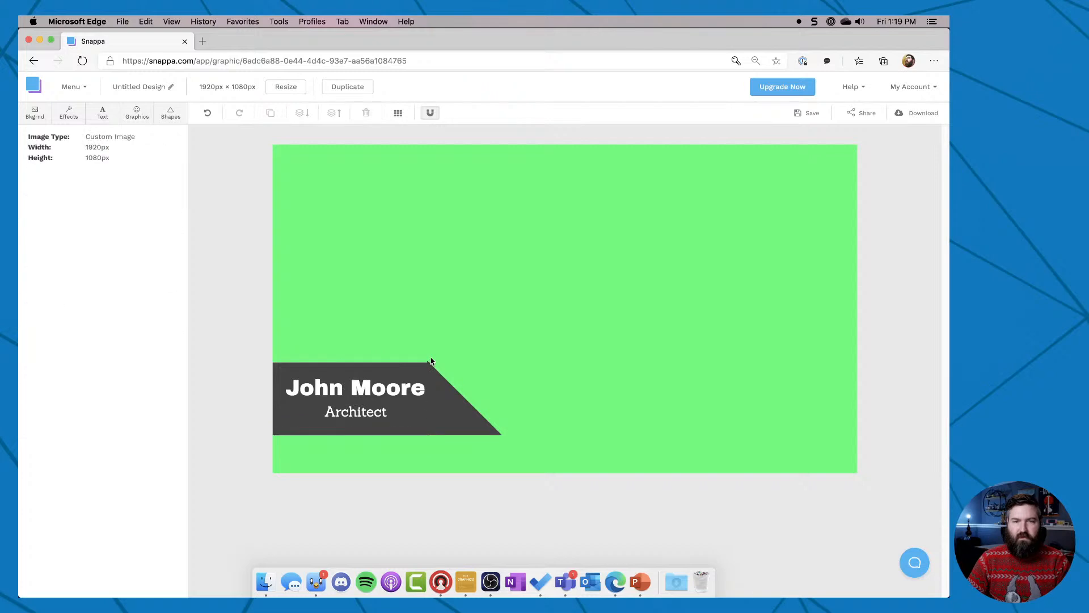
click(422, 366)
drag(428, 363, 430, 362)
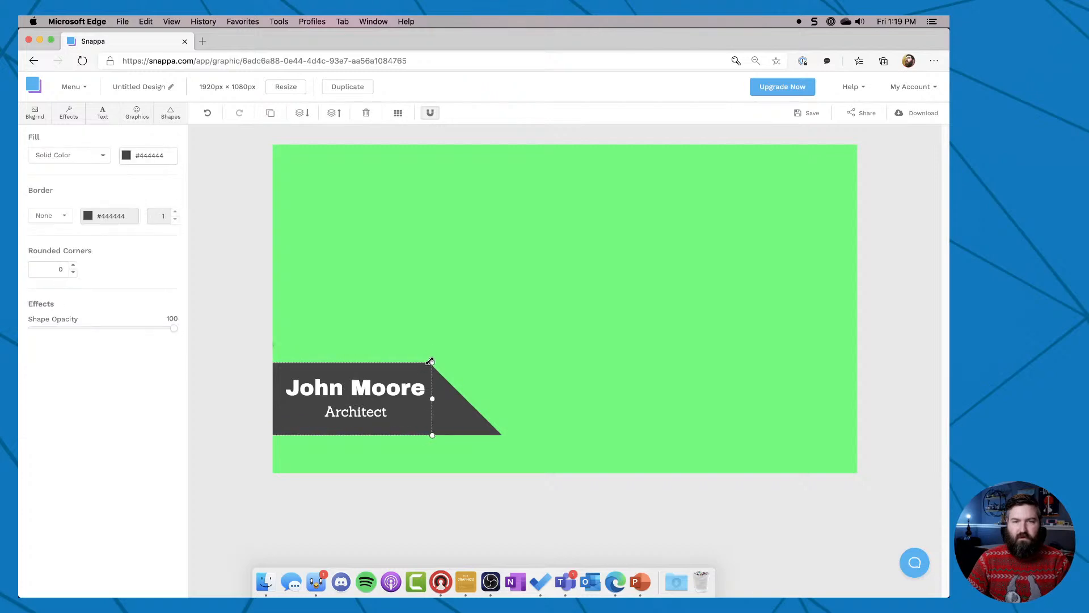
click(382, 358)
Nudge the triangle right in small increments until its upright edge lines up with the bar's extended end.
click(448, 391)
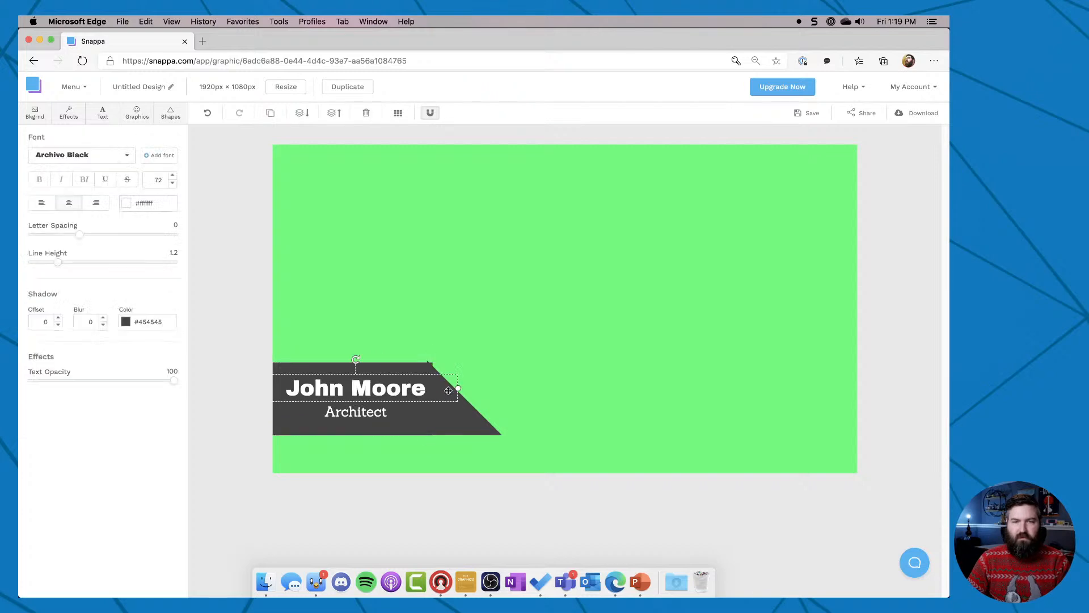
click(467, 425)
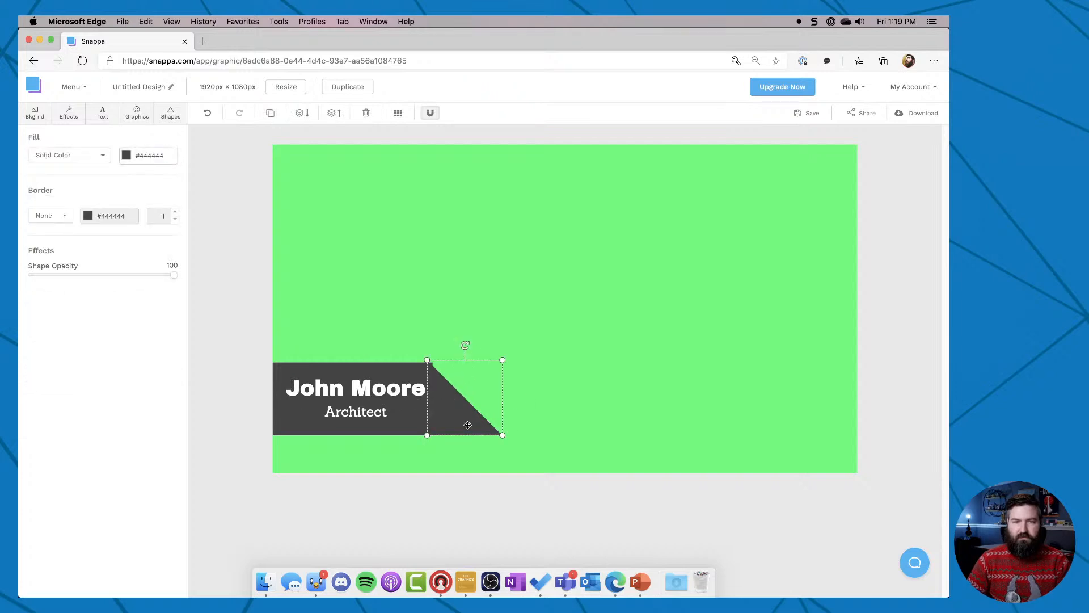
key(Right)
key(Right)
key(Right)
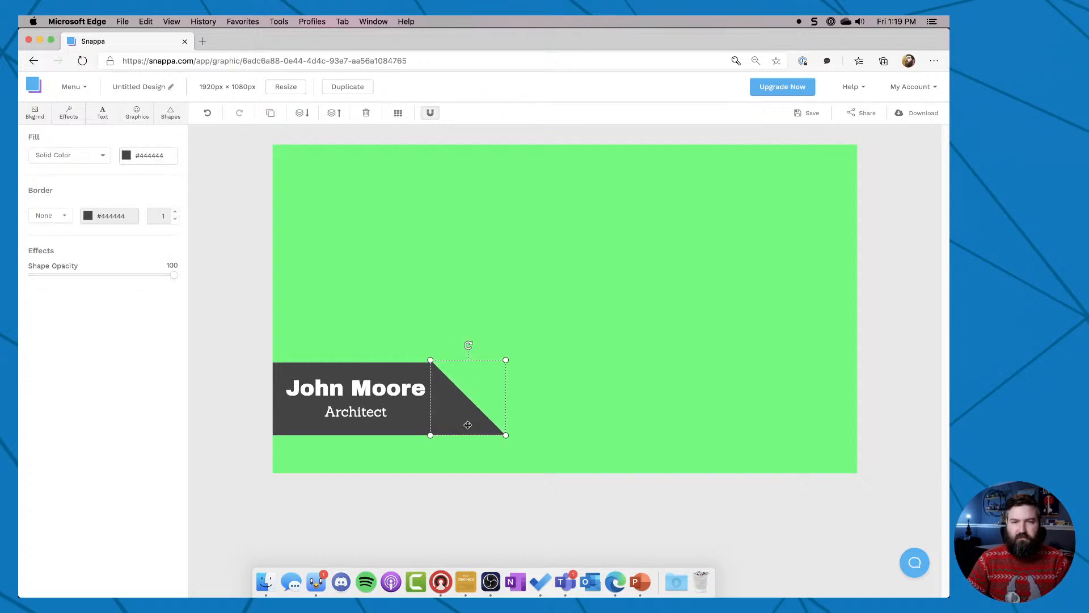
click(242, 403)
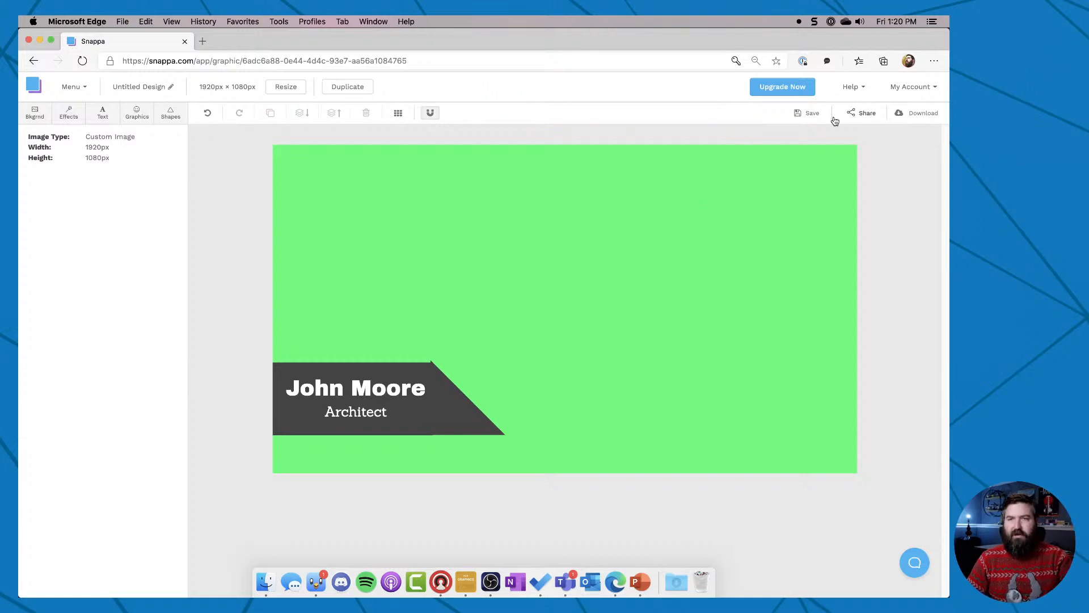
Open the sharing options for the finished name graphic and close them again.
click(866, 113)
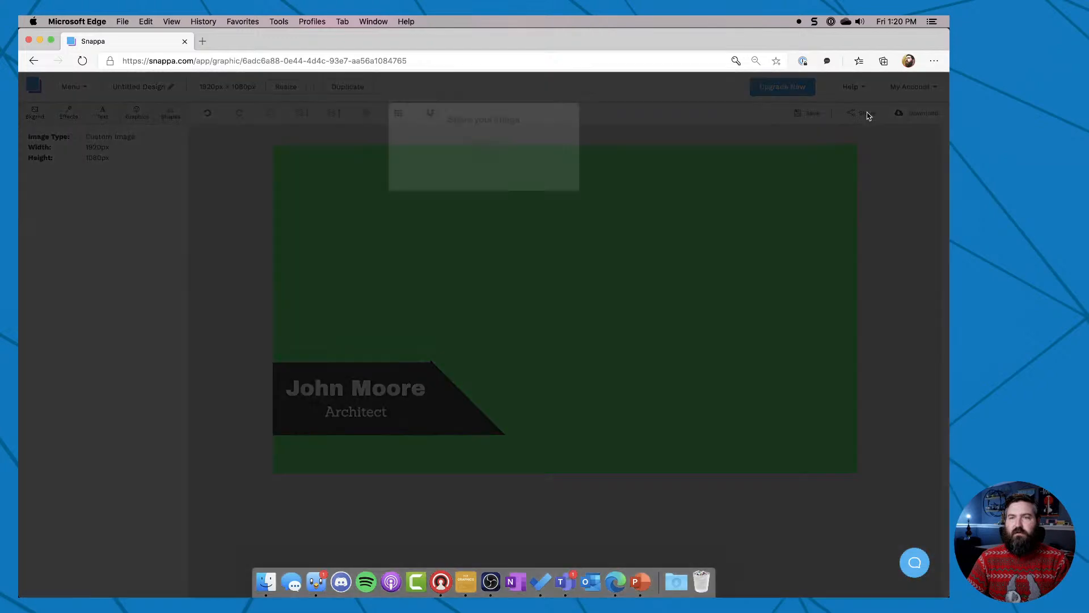
click(669, 97)
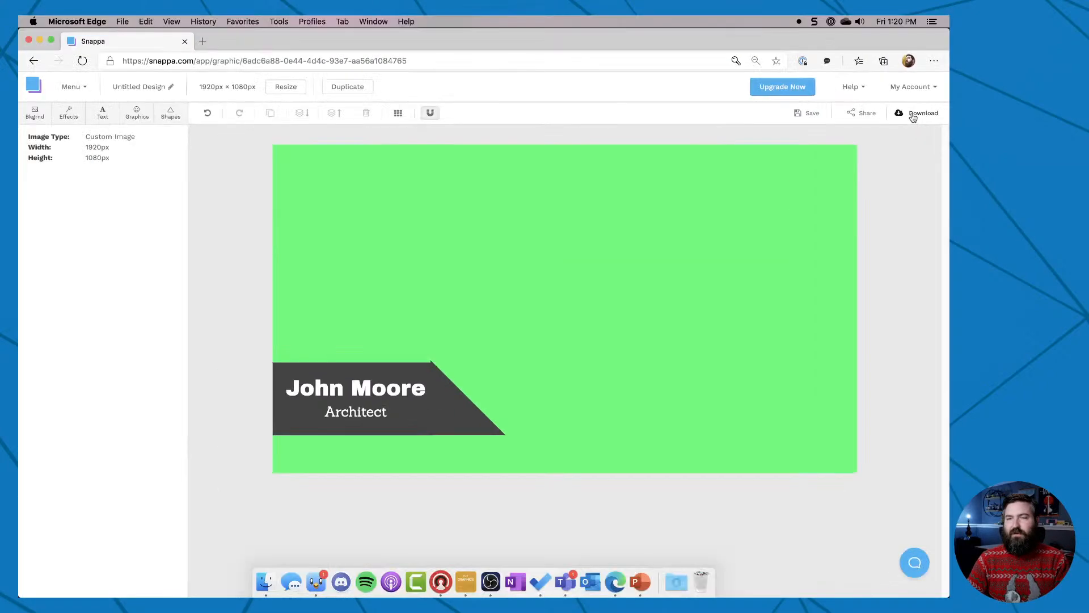
Open the download format options for the name graphic and dismiss them without downloading.
click(903, 102)
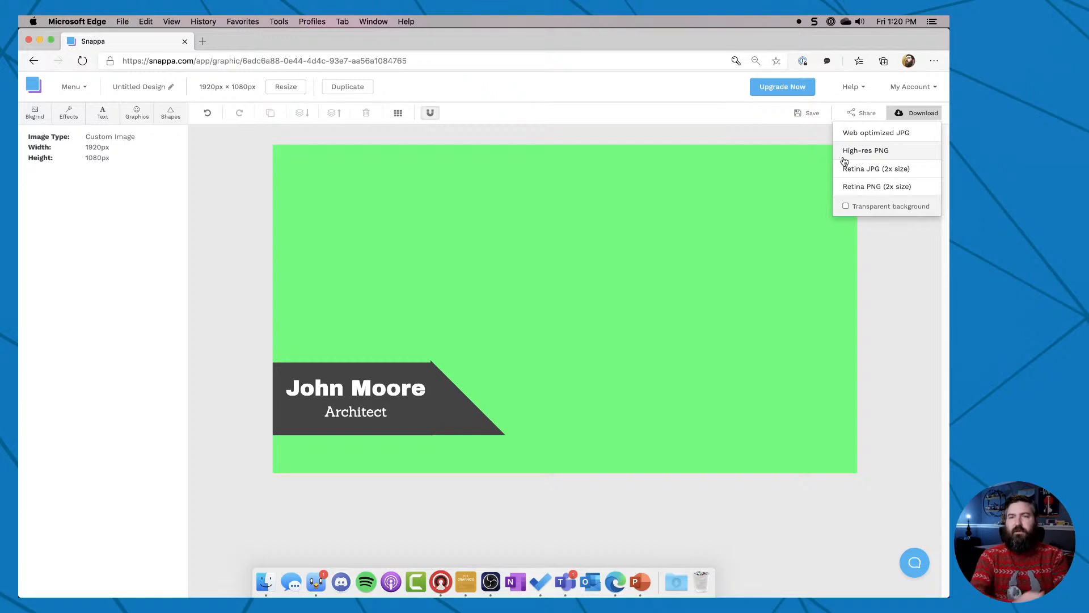
click(456, 384)
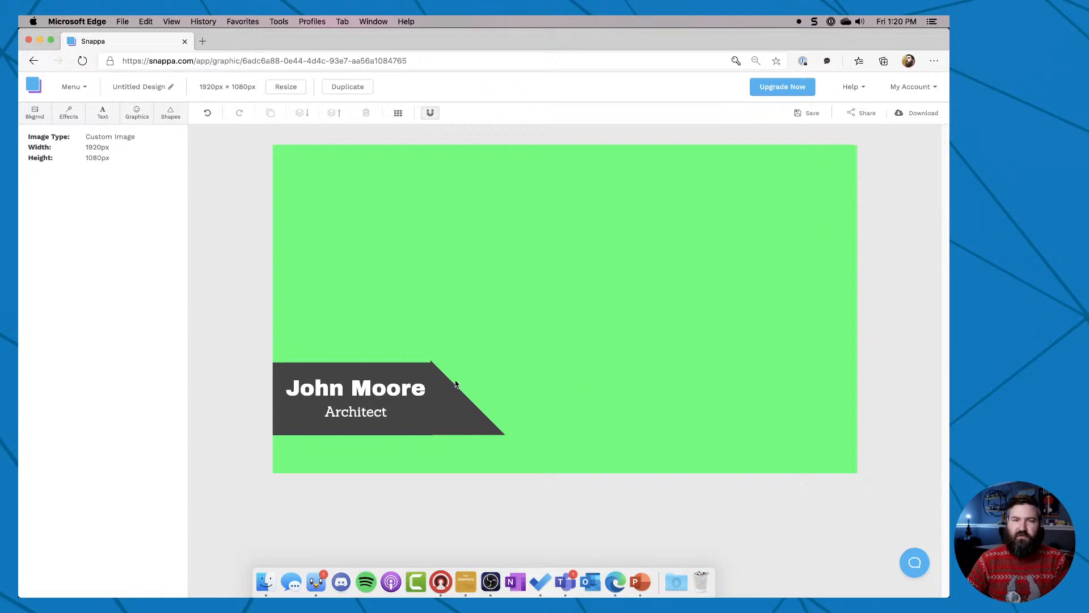
click(392, 394)
key(Delete)
click(386, 400)
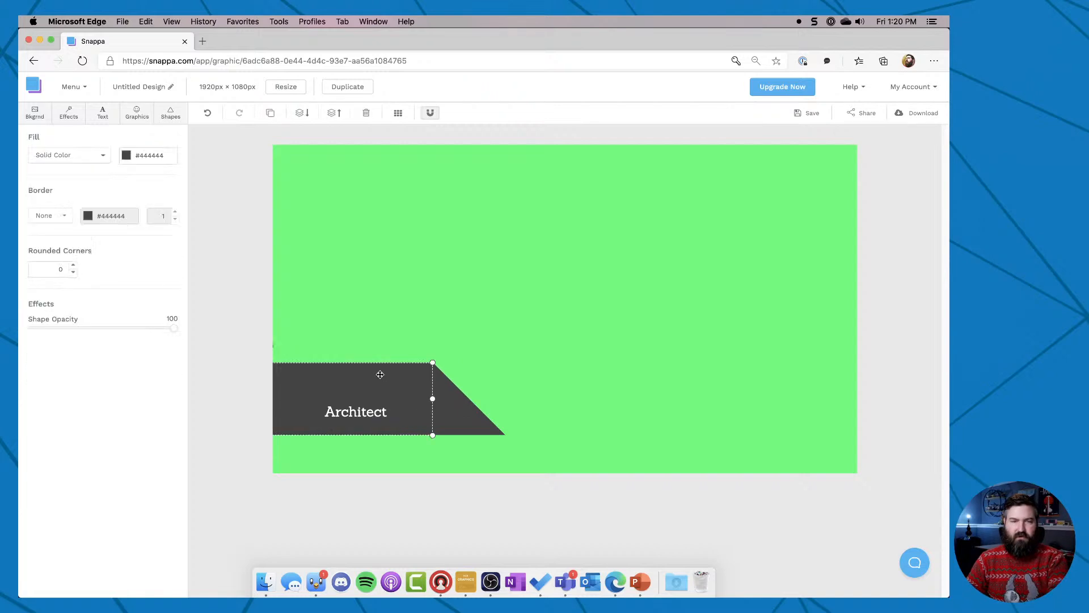
key(Delete)
click(431, 408)
key(Delete)
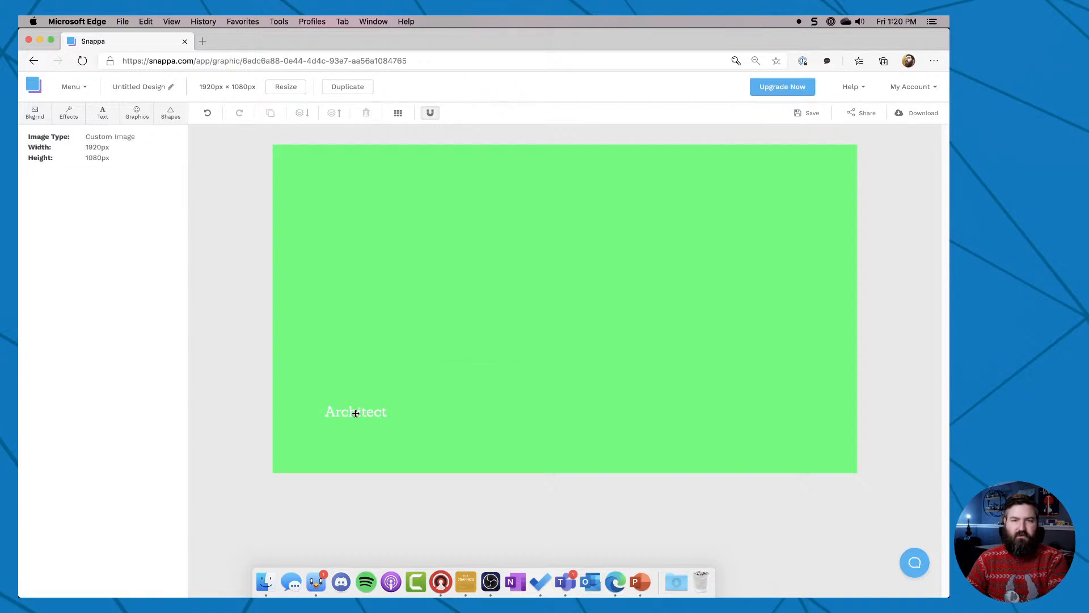
click(355, 414)
key(Delete)
key(super+z)
key(super+z)
key(super+z)
key(super+z)
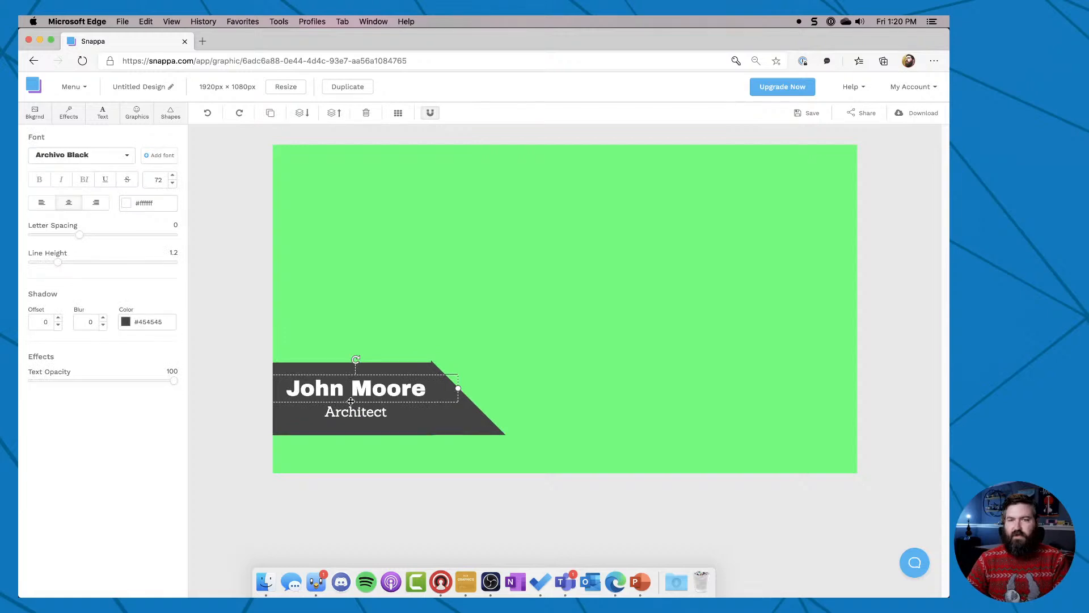
click(235, 401)
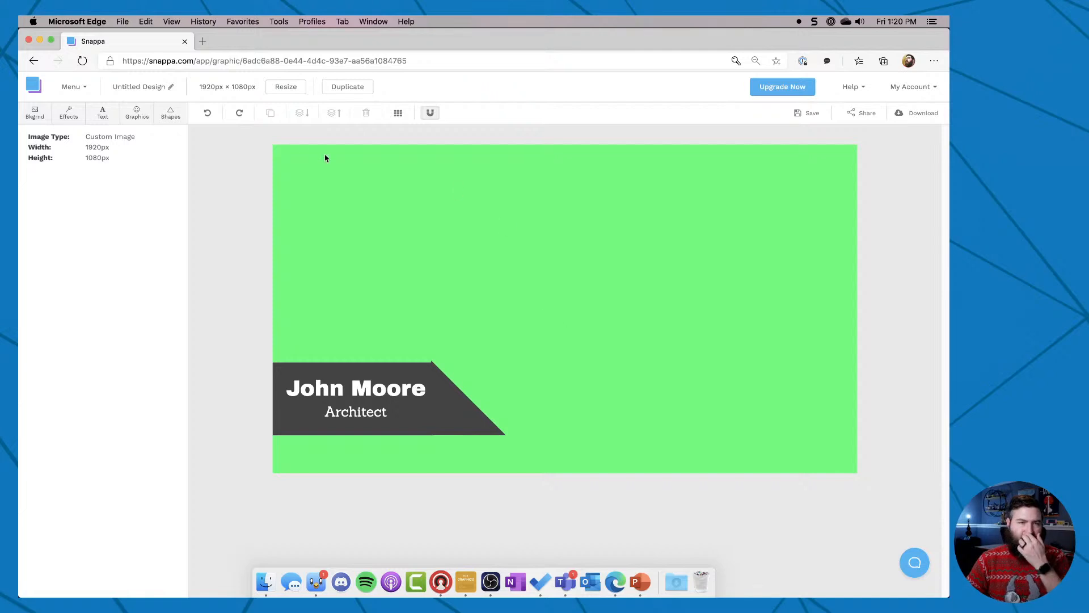
Add a solid rectangle and place it along the canvas's bottom edge, stretched across the full canvas width.
click(171, 113)
click(129, 153)
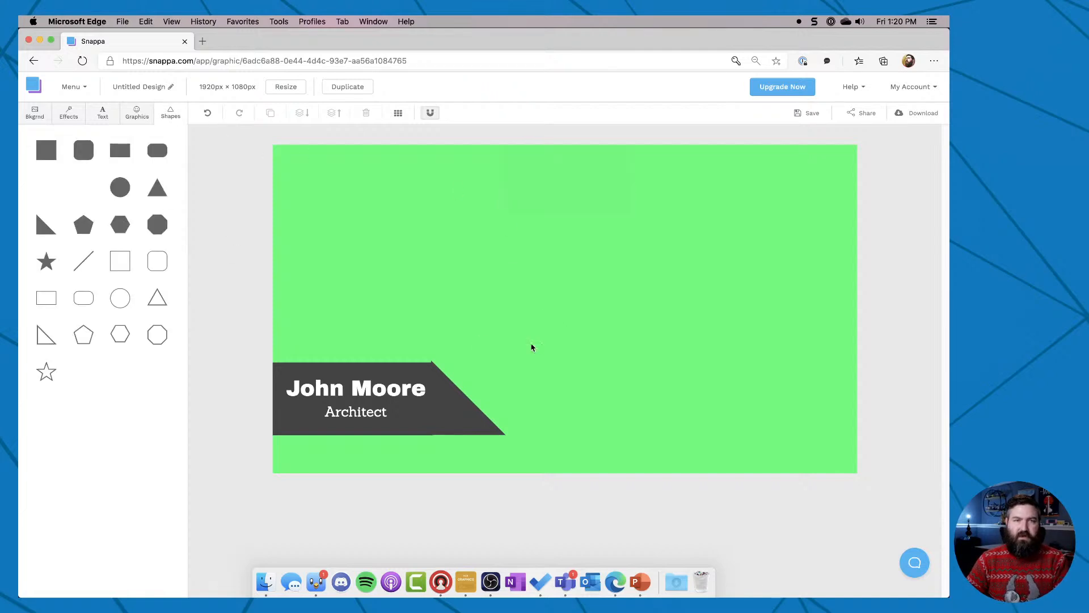
drag(552, 299, 571, 443)
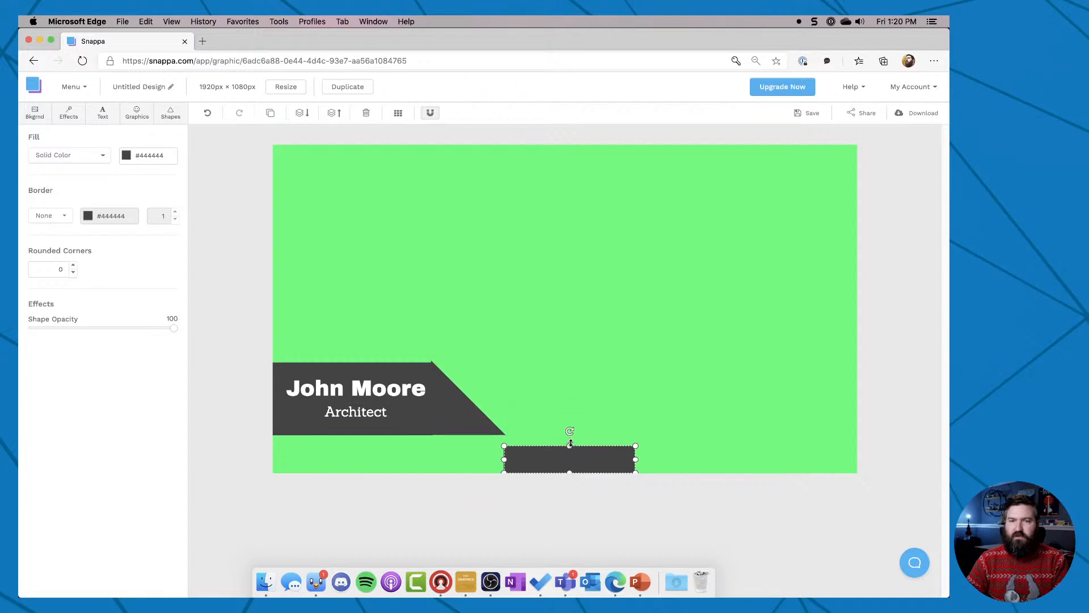
drag(504, 458, 270, 464)
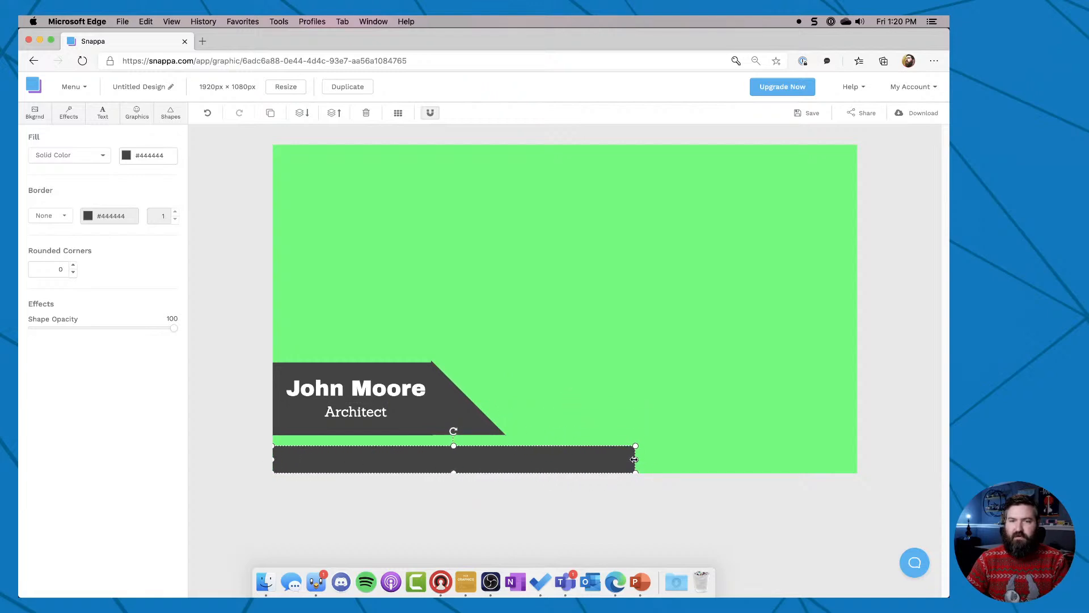
drag(634, 459, 858, 463)
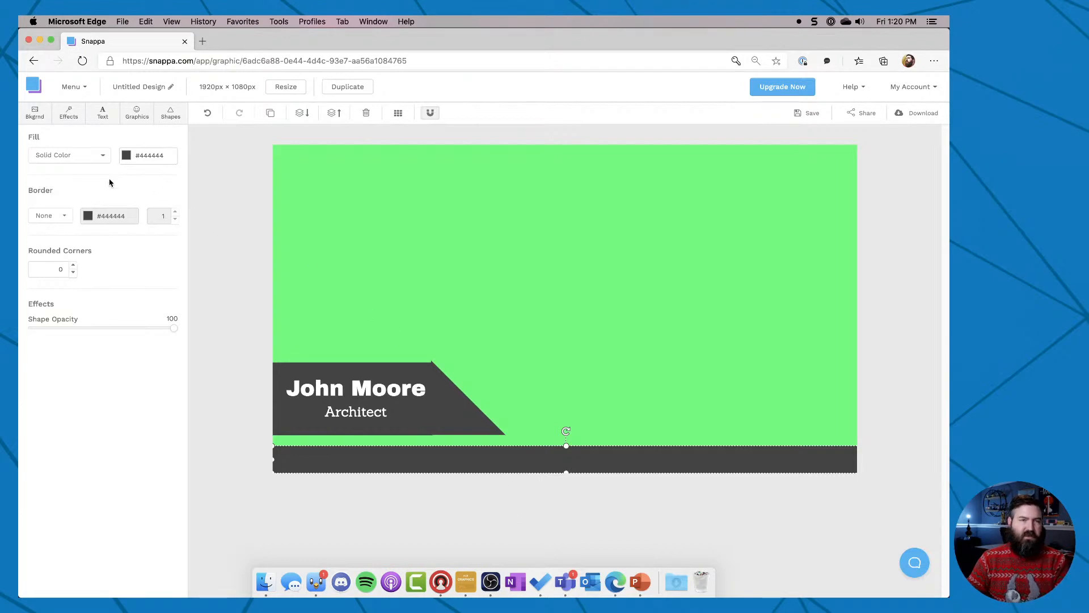
Delete the name text, its dark bar, the job title text and the triangle, keeping only the full-width bottom strip.
click(356, 388)
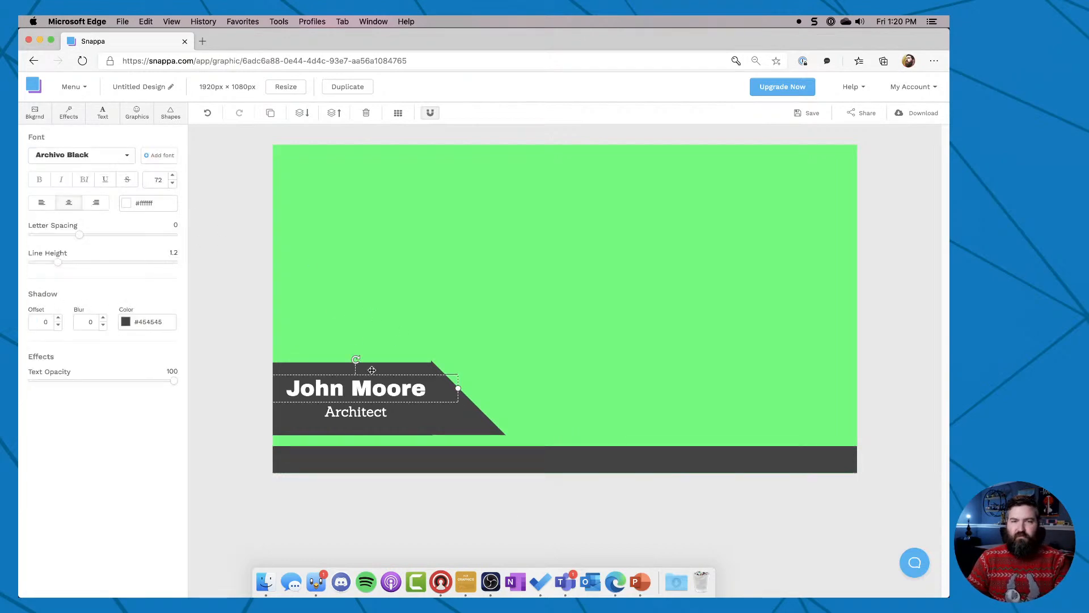
click(372, 370)
key(Delete)
click(373, 389)
key(Delete)
click(377, 410)
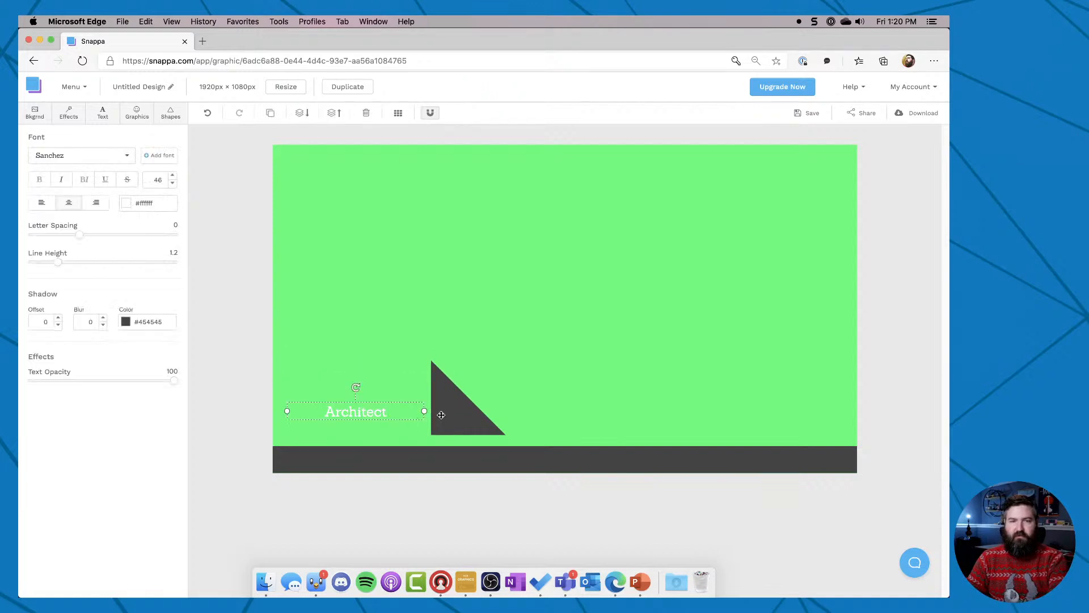
key(Delete)
click(441, 414)
key(Delete)
Add a solid rounded square, enlarge it, and position it near the canvas's left edge above the bottom strip.
click(173, 123)
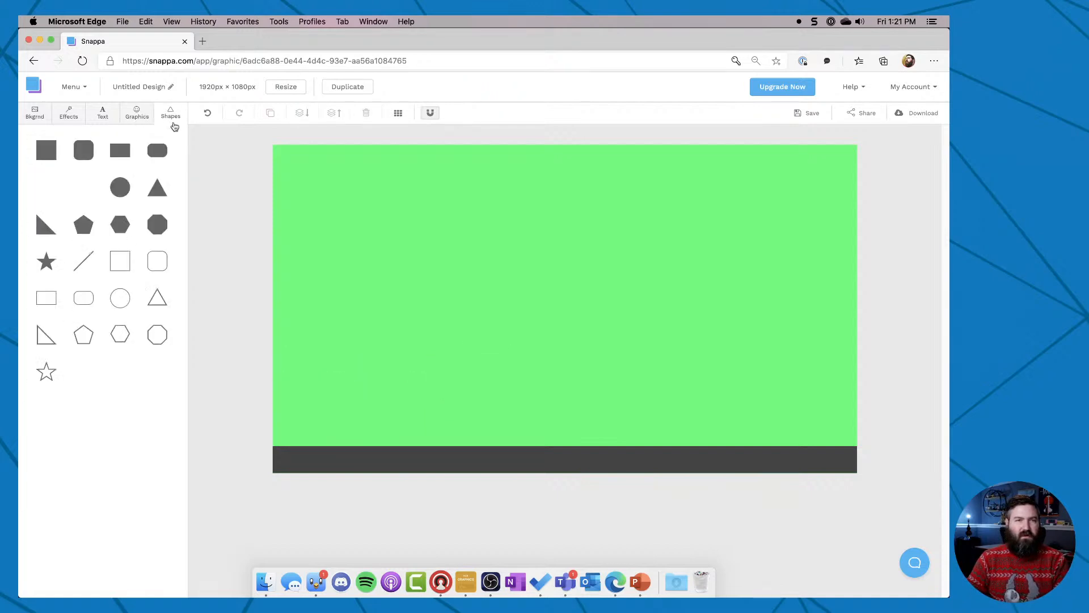
click(86, 157)
drag(564, 272, 354, 190)
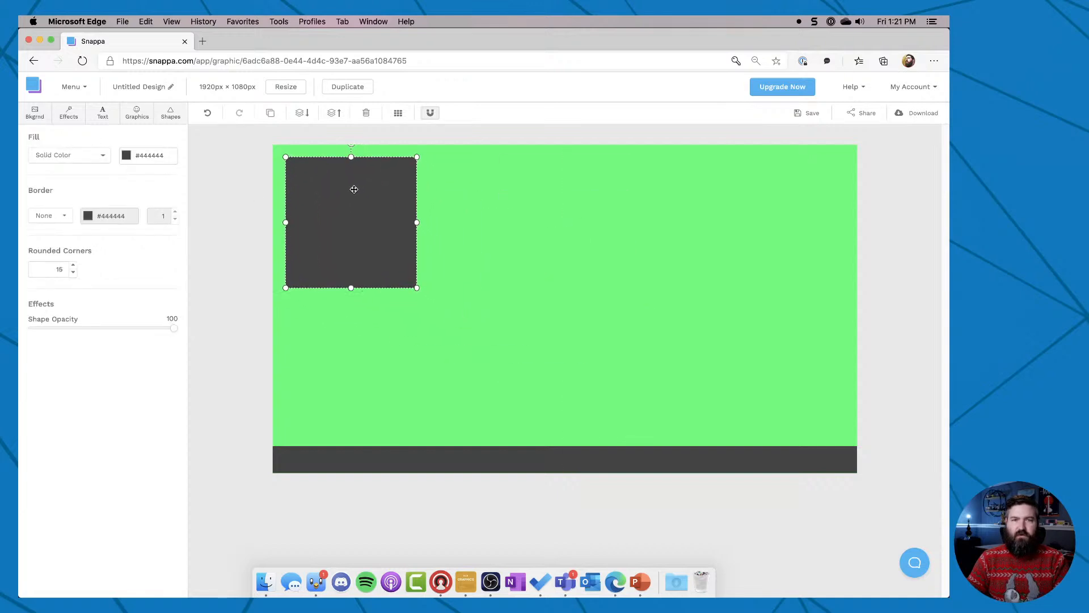
drag(417, 287, 465, 414)
drag(369, 231, 362, 249)
click(270, 289)
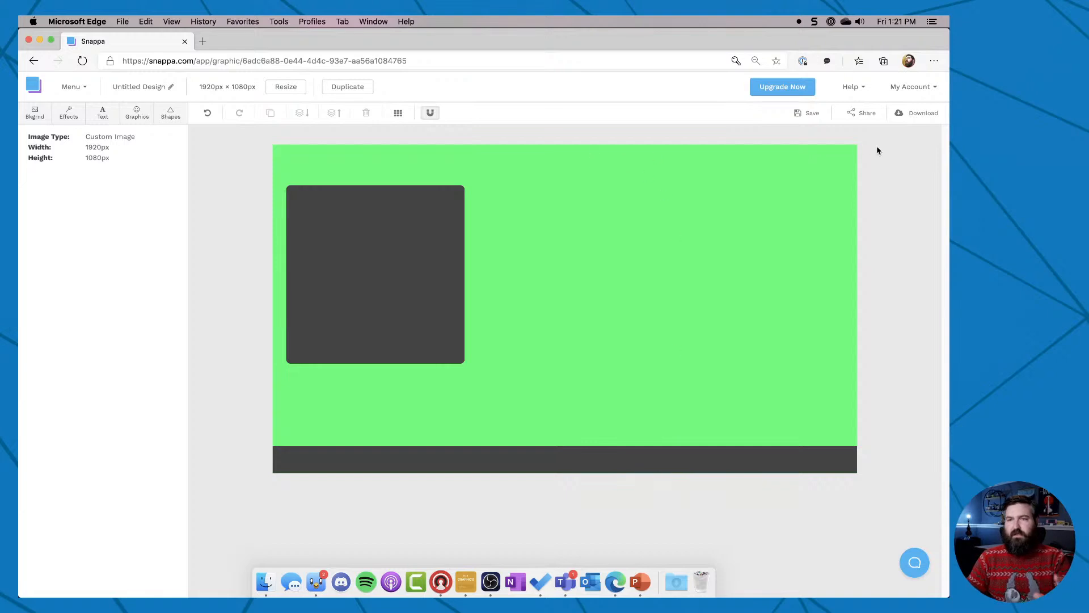
Check the available download formats for the box-and-strip layout and close the list.
click(924, 113)
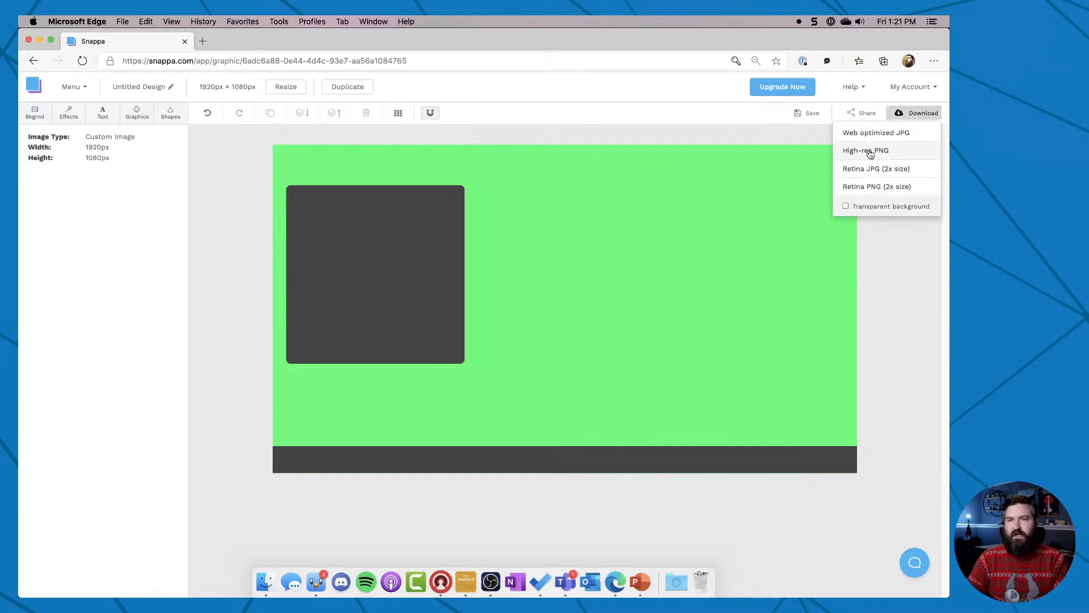
click(909, 342)
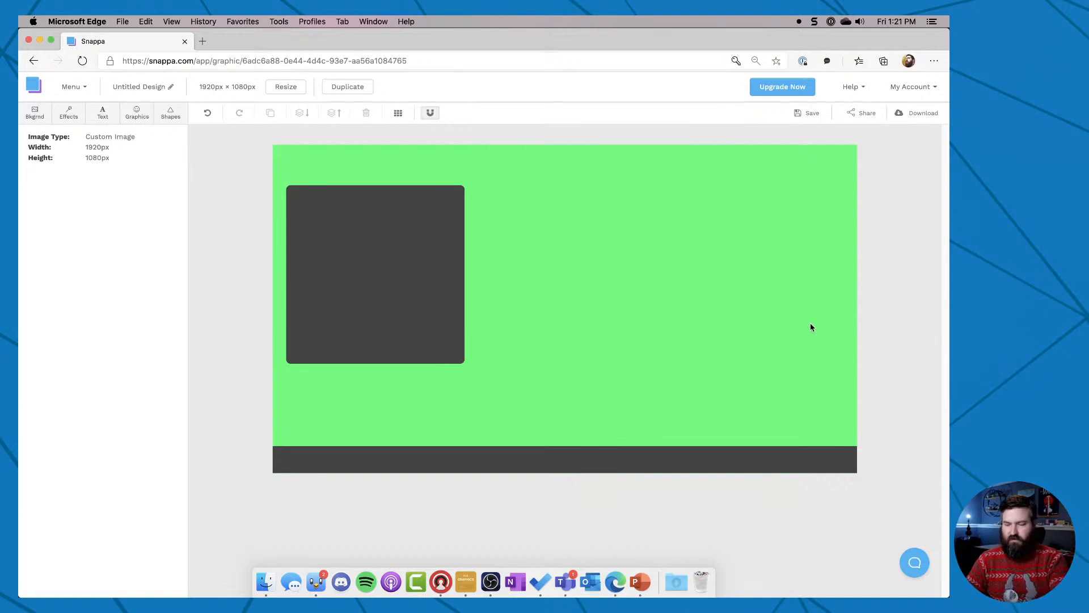
Capture the entire green canvas as a screenshot, bring it up in the Snagit editor, and return to the browser.
key(super+shift+4)
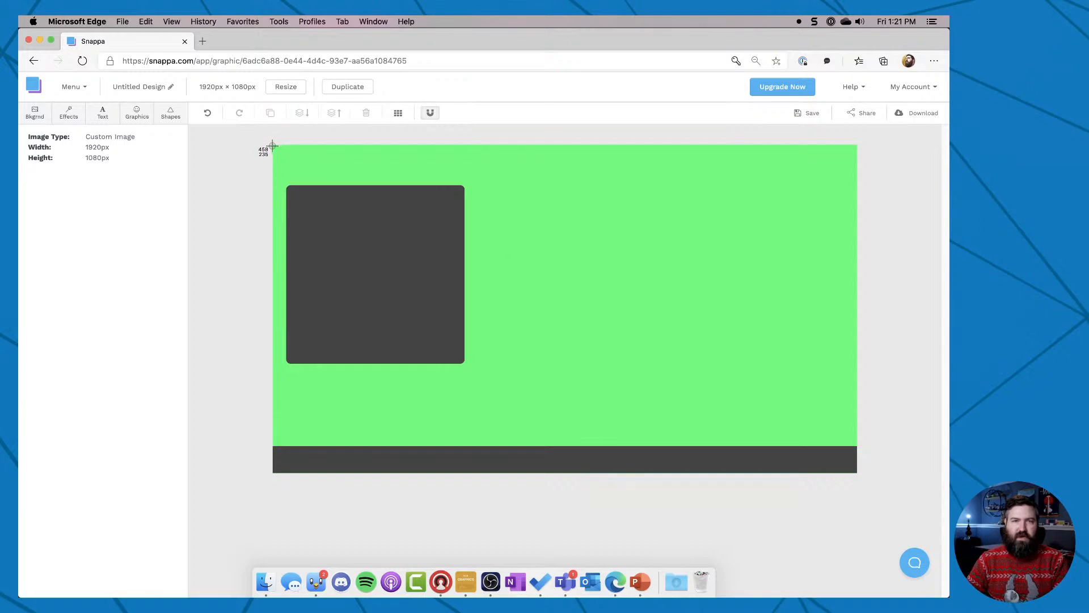
drag(273, 146, 857, 473)
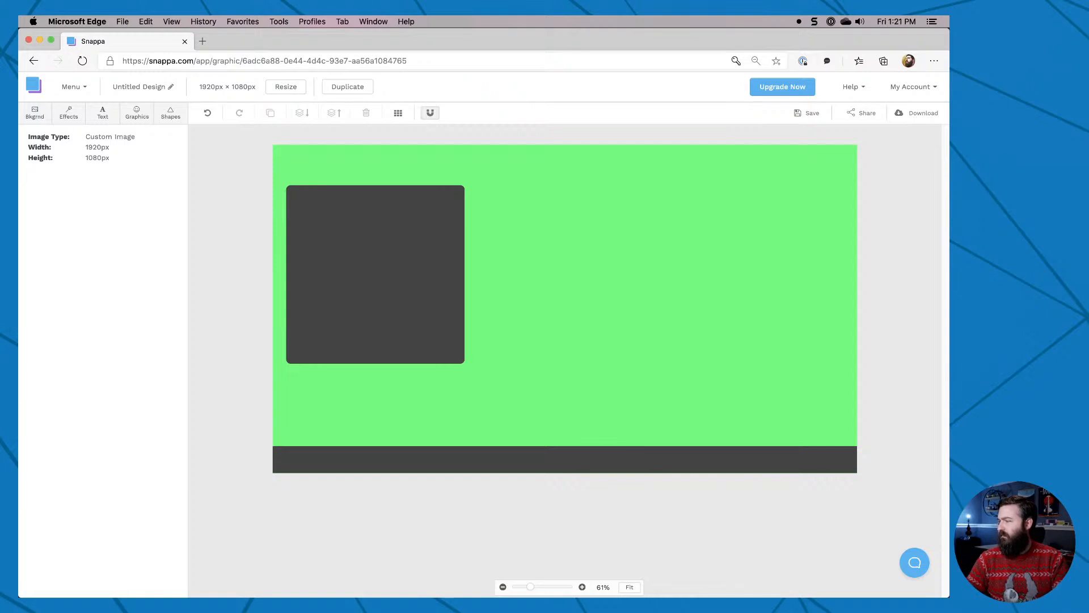
key(super+Tab)
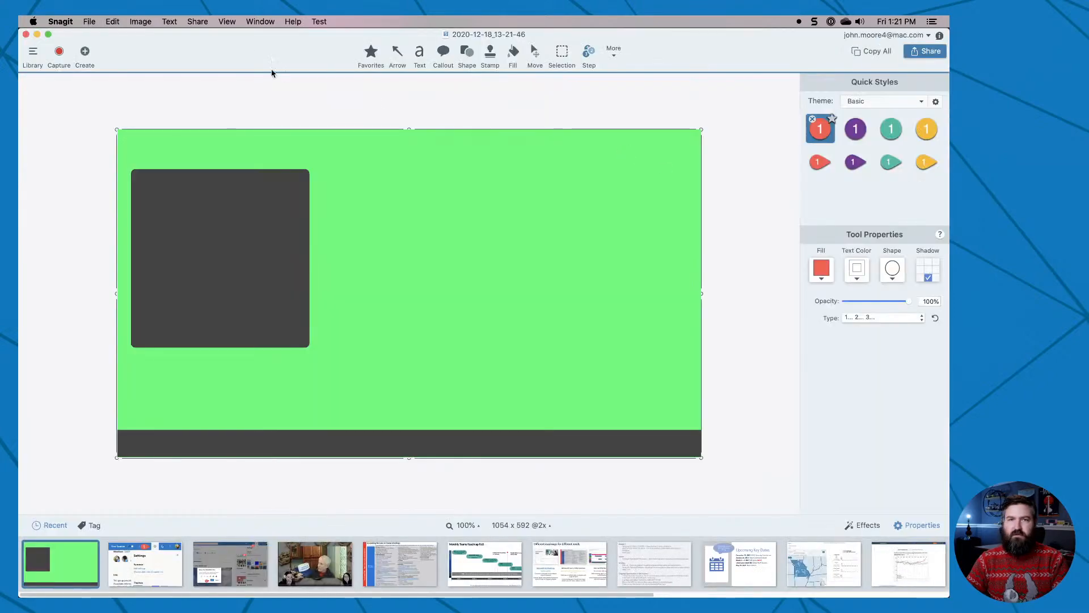
click(259, 21)
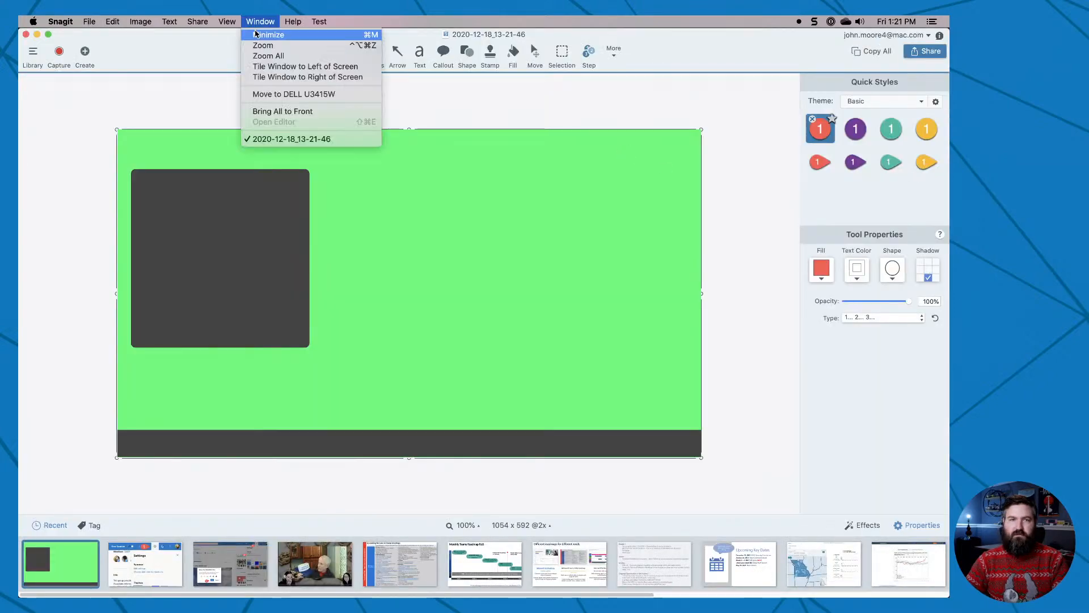
key(super+Tab)
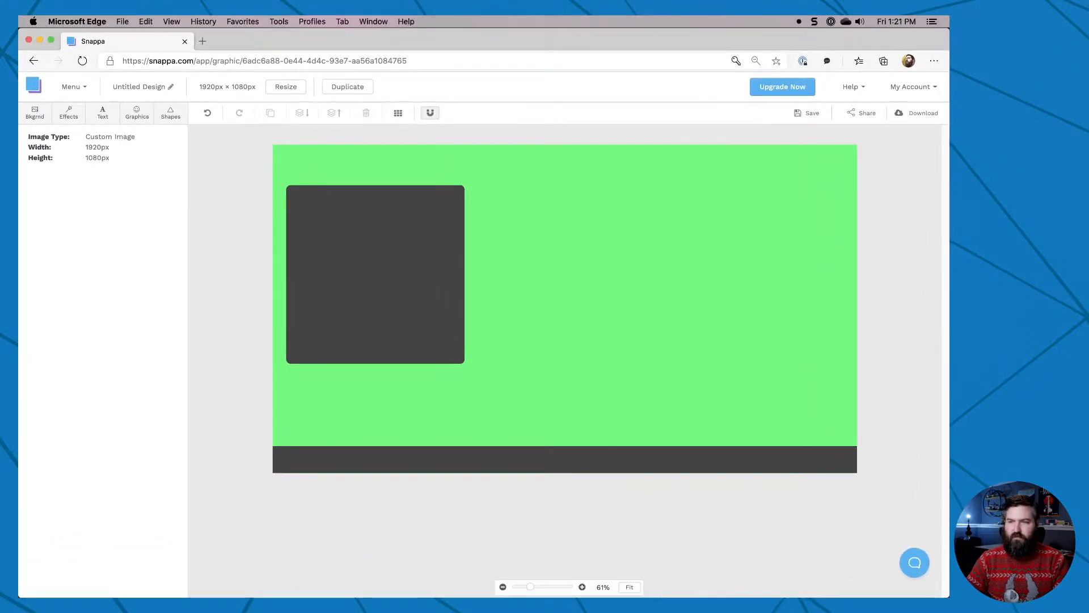
Open the Desktop folder in a new Finder window and move the window off to the side.
key(super+Tab)
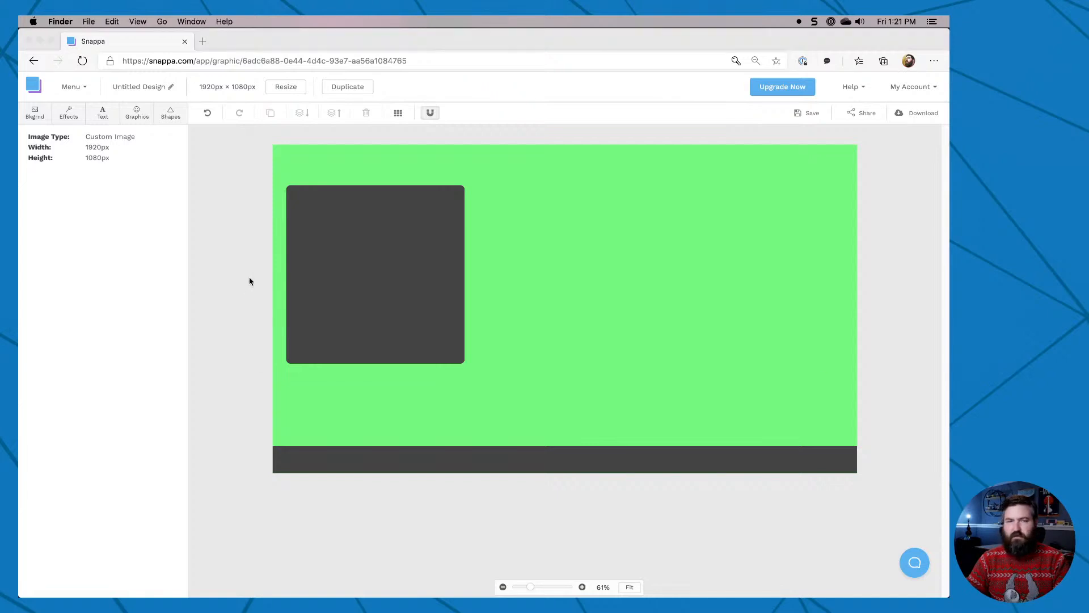
key(super+n)
click(306, 190)
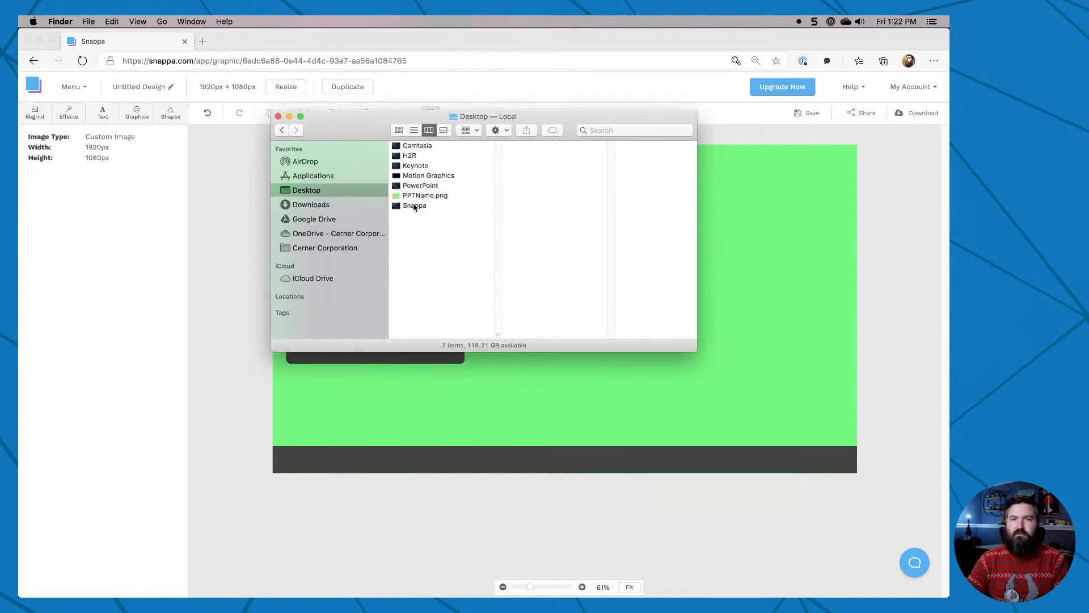
drag(330, 123, 949, 259)
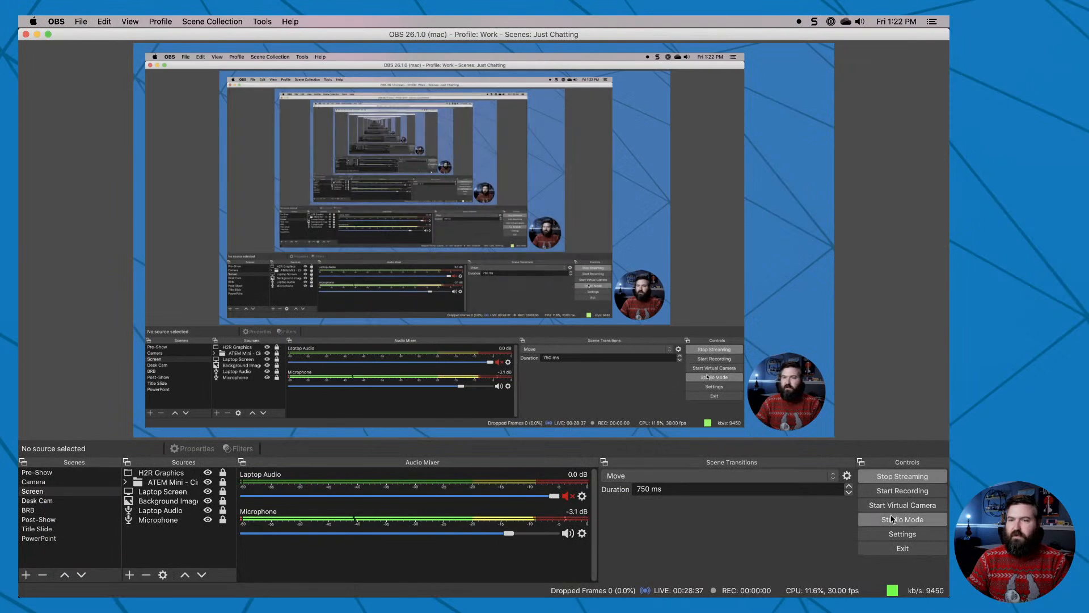
Enable Studio Mode in OBS and load the Camera scene into the preview.
click(903, 519)
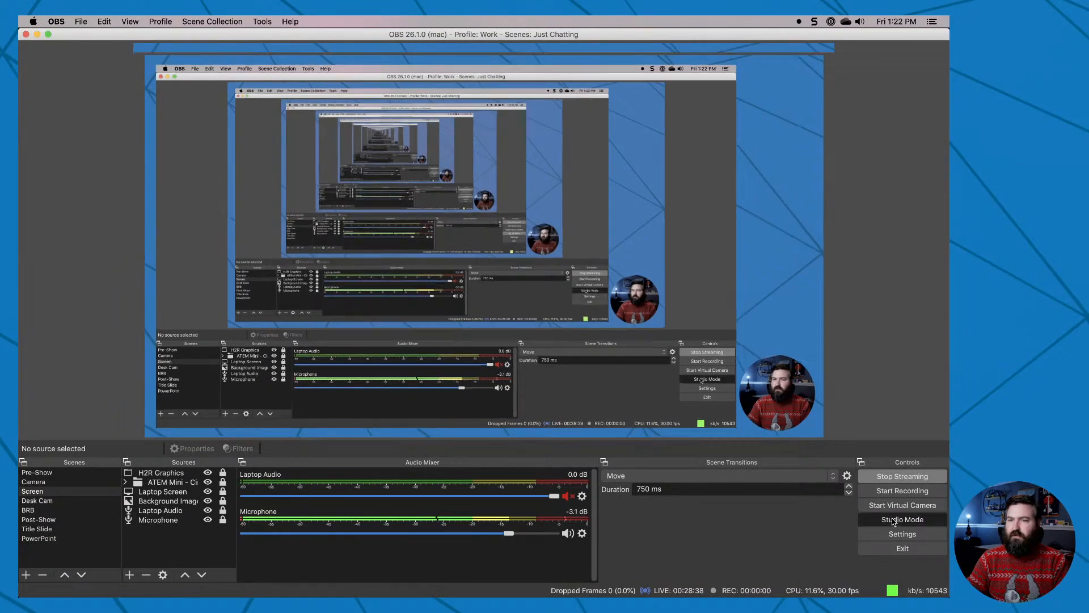
click(72, 491)
click(62, 482)
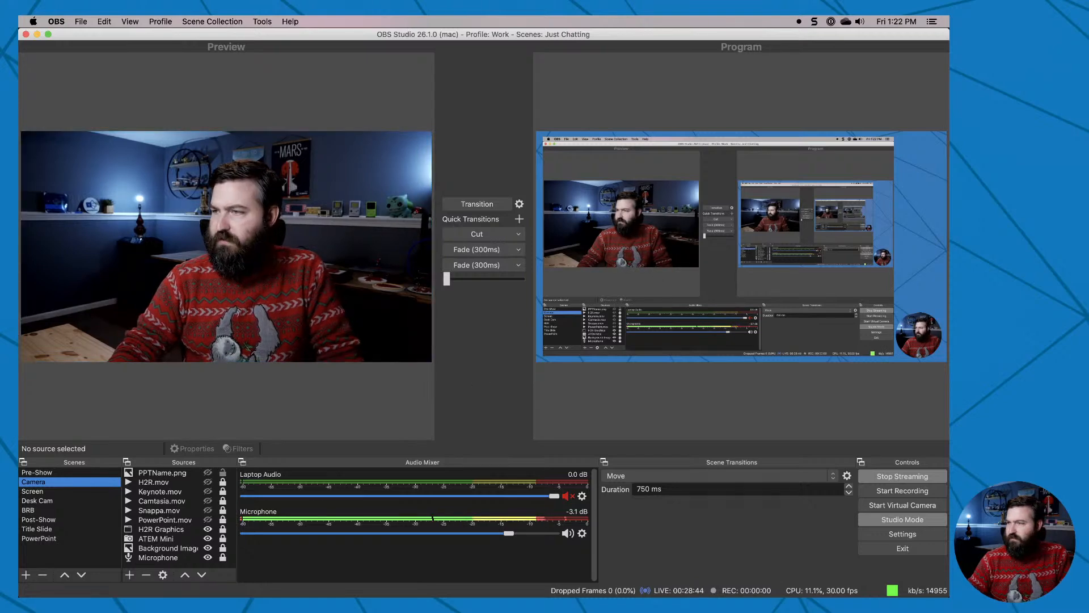
Add the screenshot 2020-12-18_13-22-23.png to the Camera scene and transform it with Fit to screen.
drag(231, 226, 255, 309)
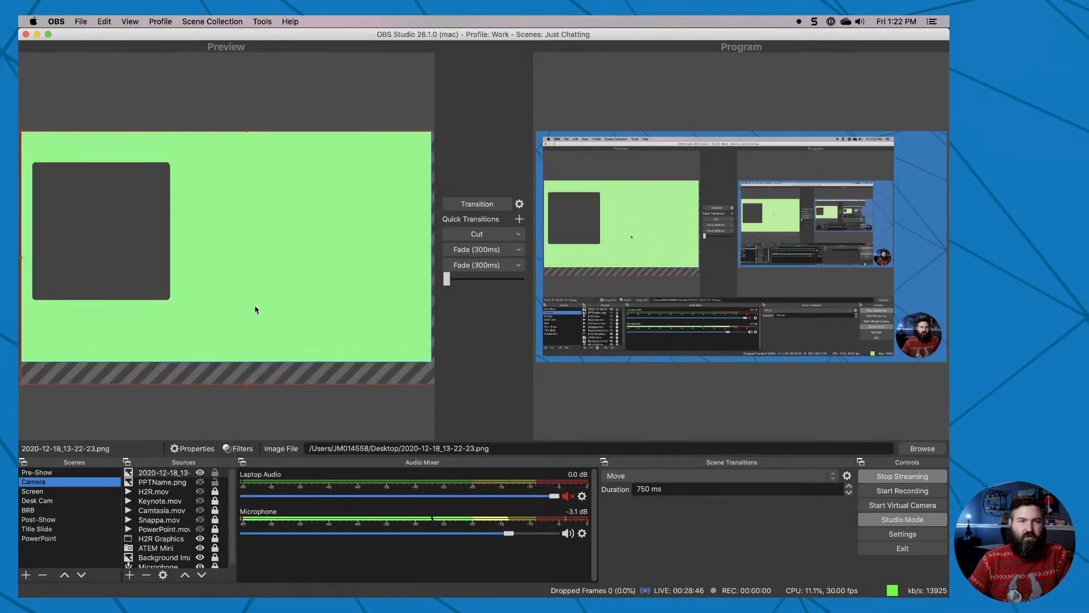
right_click(246, 371)
mouse_move(268, 305)
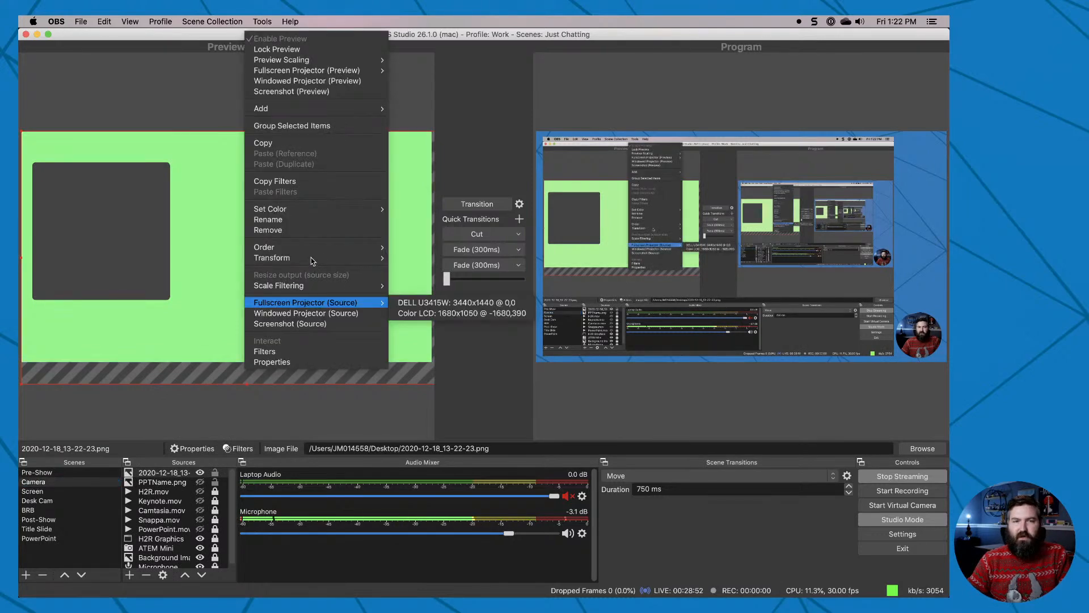
mouse_move(313, 260)
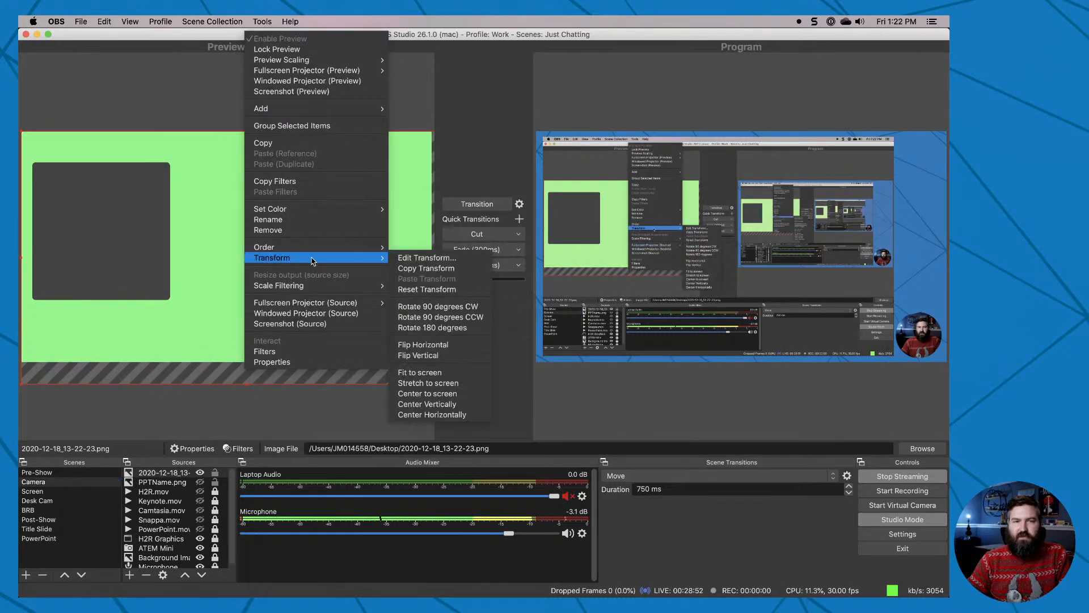
click(448, 372)
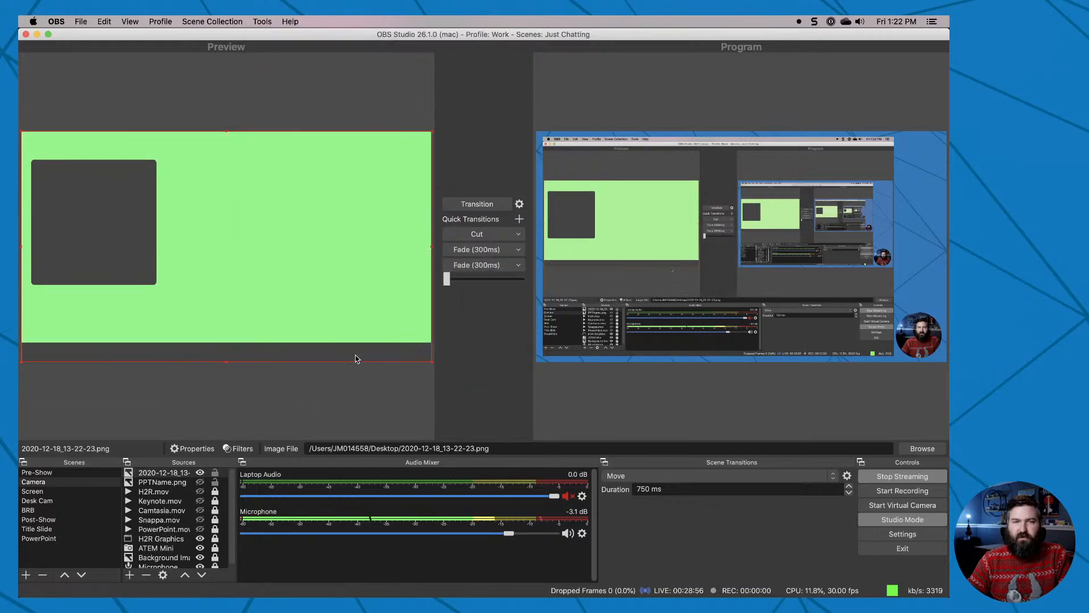
click(294, 265)
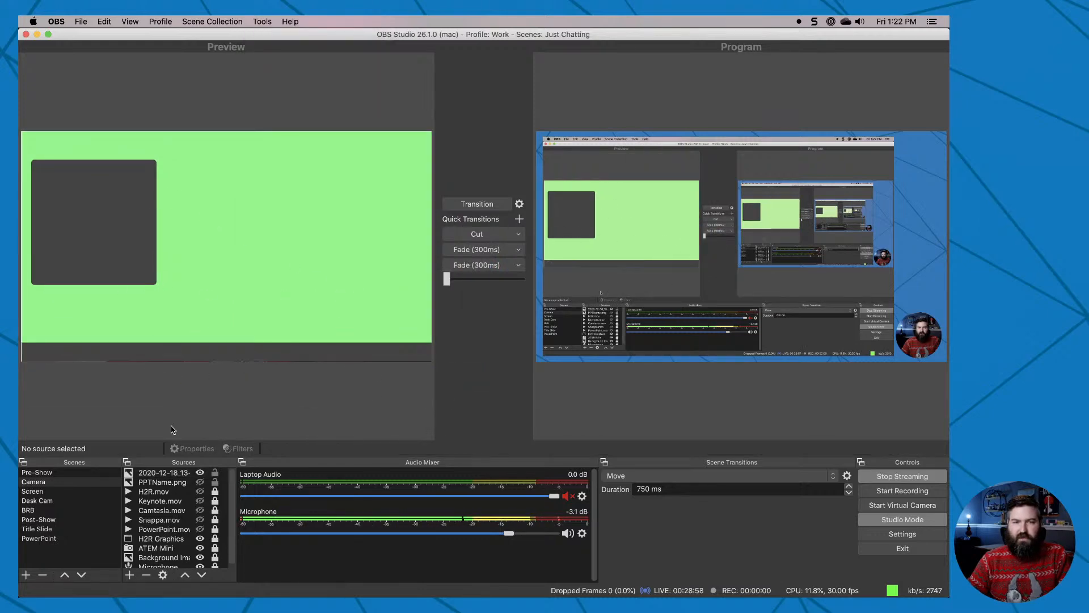
Add a Chroma Key filter with its default name to the 2020-12-18_13-22-23.png source.
click(187, 474)
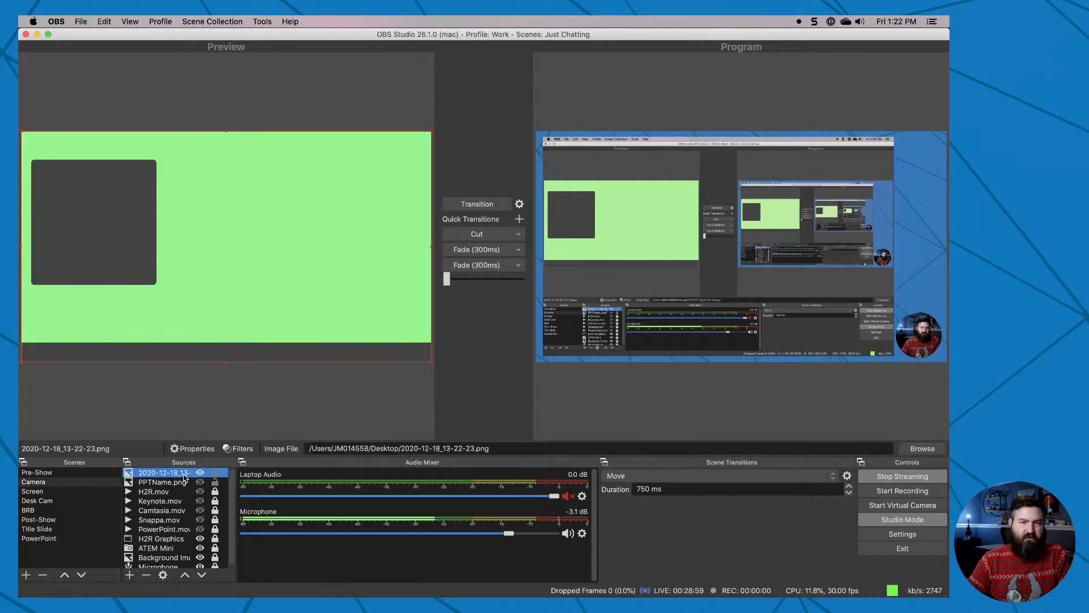
click(253, 451)
click(257, 480)
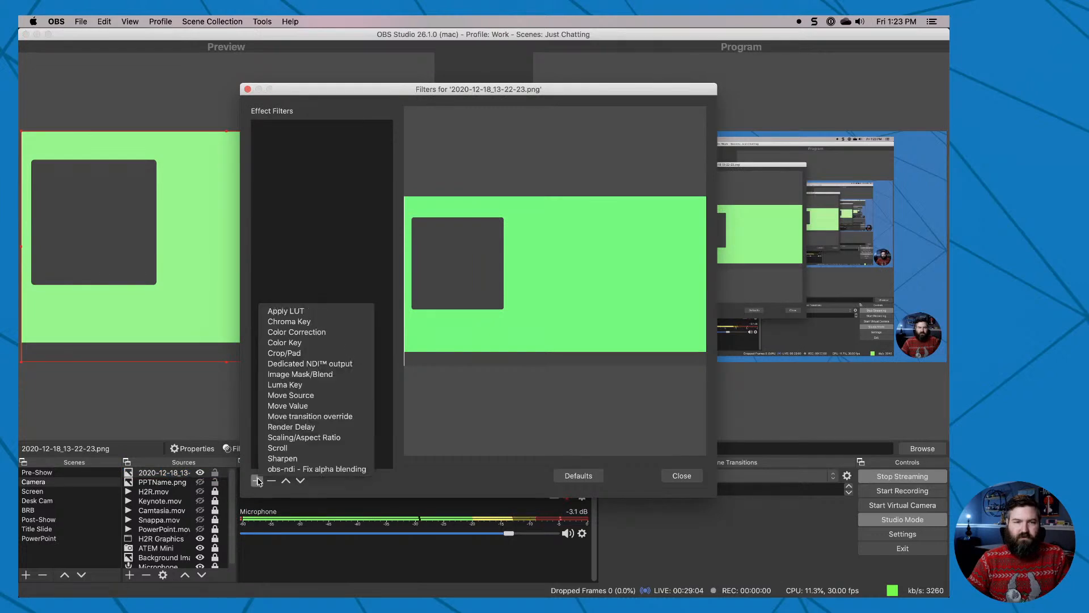
click(334, 324)
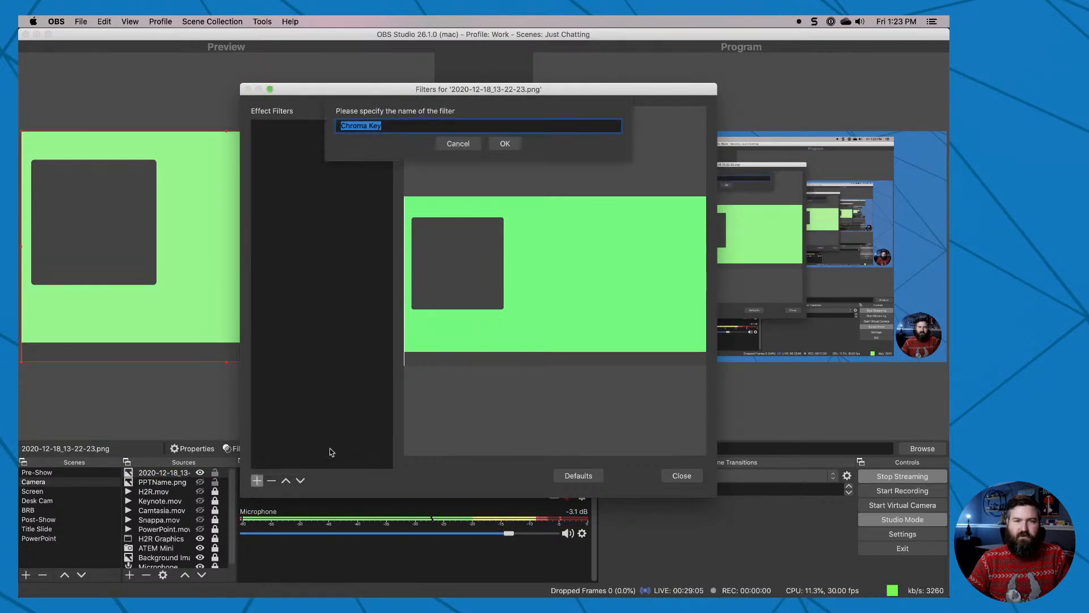
click(504, 145)
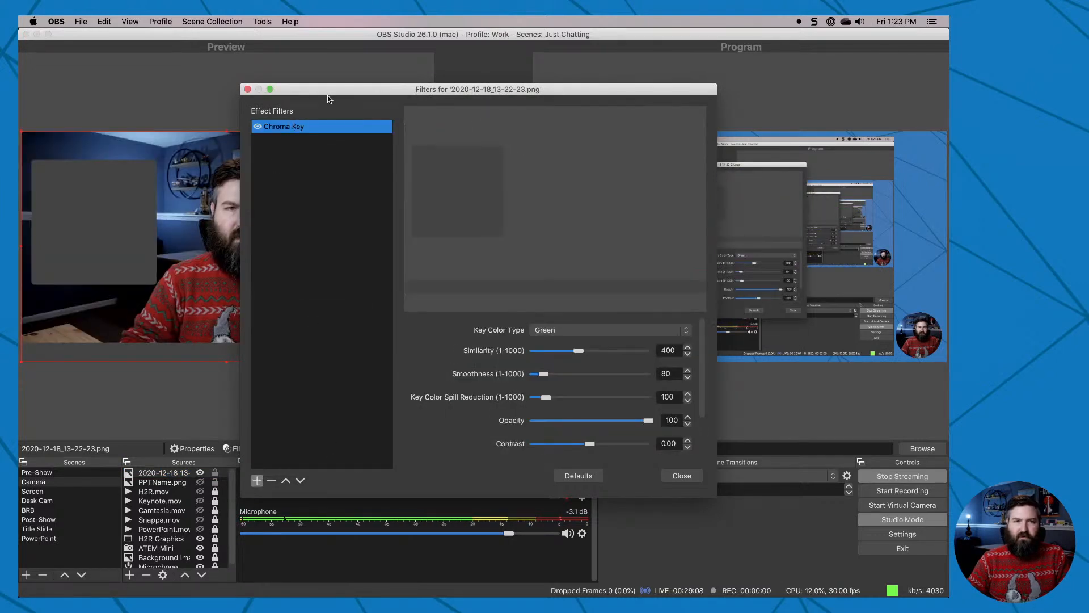
Set the Chroma Key filter's similarity to 315 and smoothness to 214, then close the filter settings.
drag(328, 96, 426, 68)
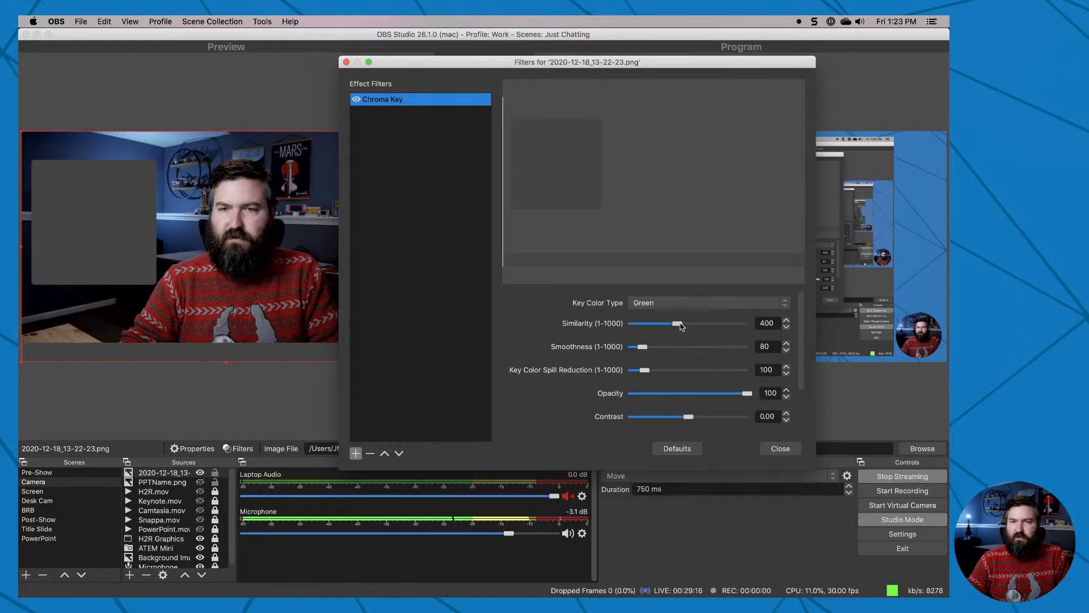
drag(678, 323, 663, 326)
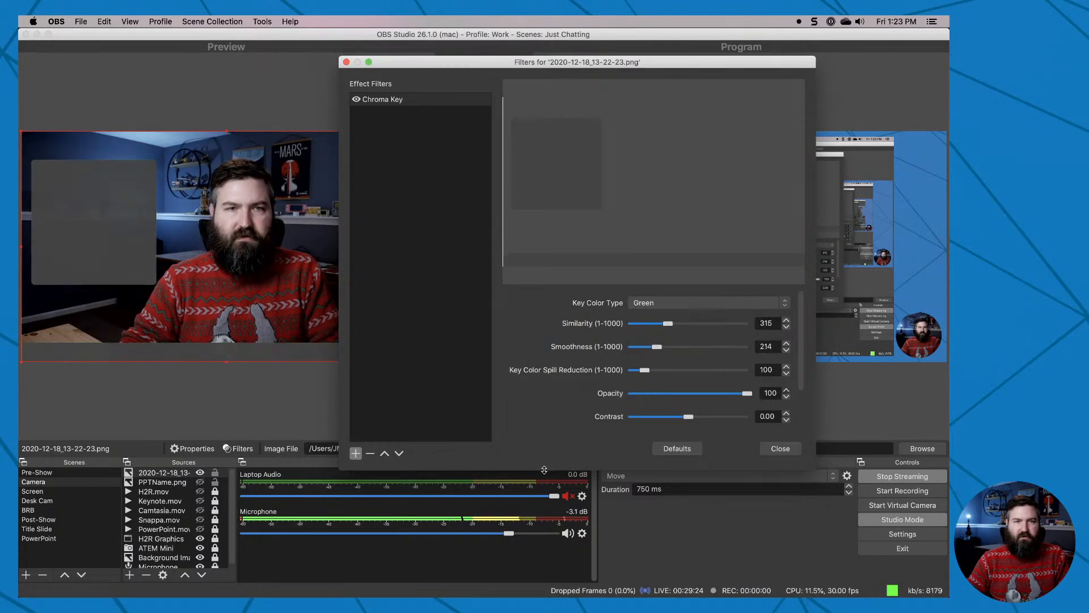
click(778, 448)
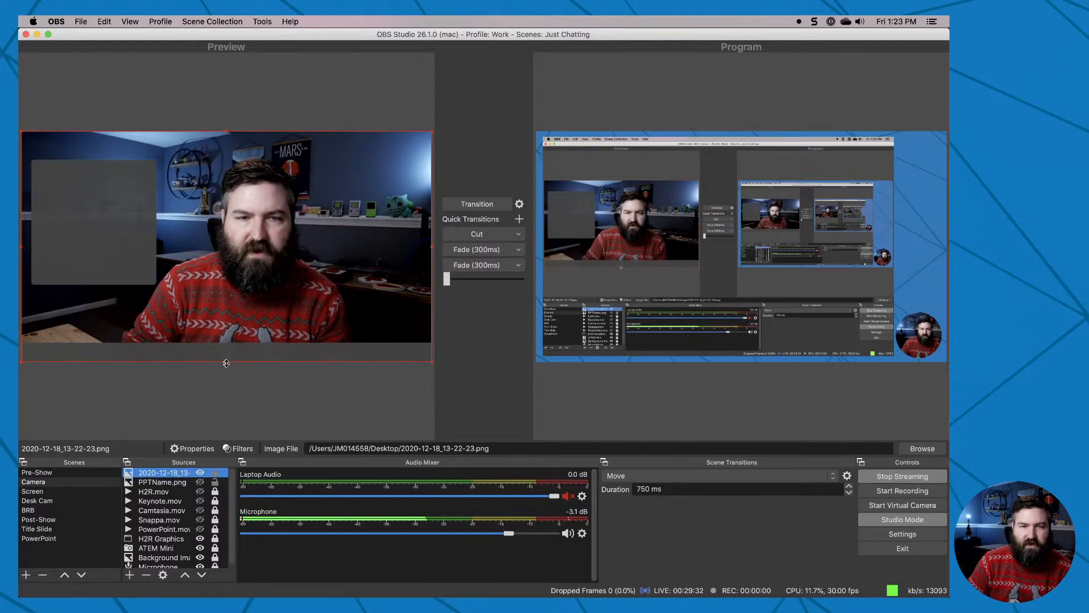
Nudge the edges of the keyed screenshot in the preview so the overlay extends slightly past the frame's right side, and deselect it.
drag(225, 361, 226, 360)
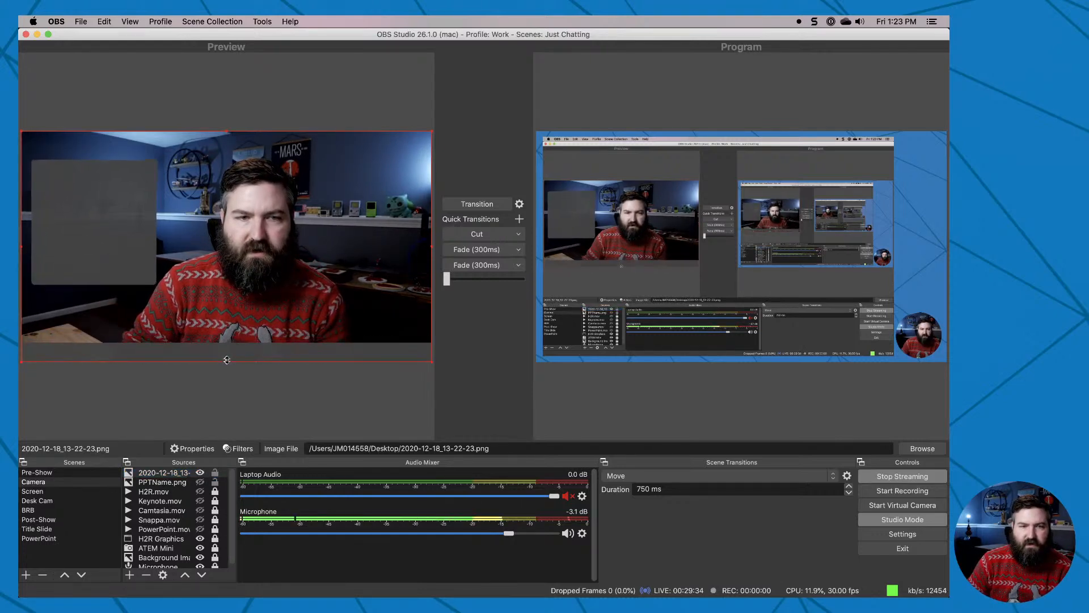
click(88, 408)
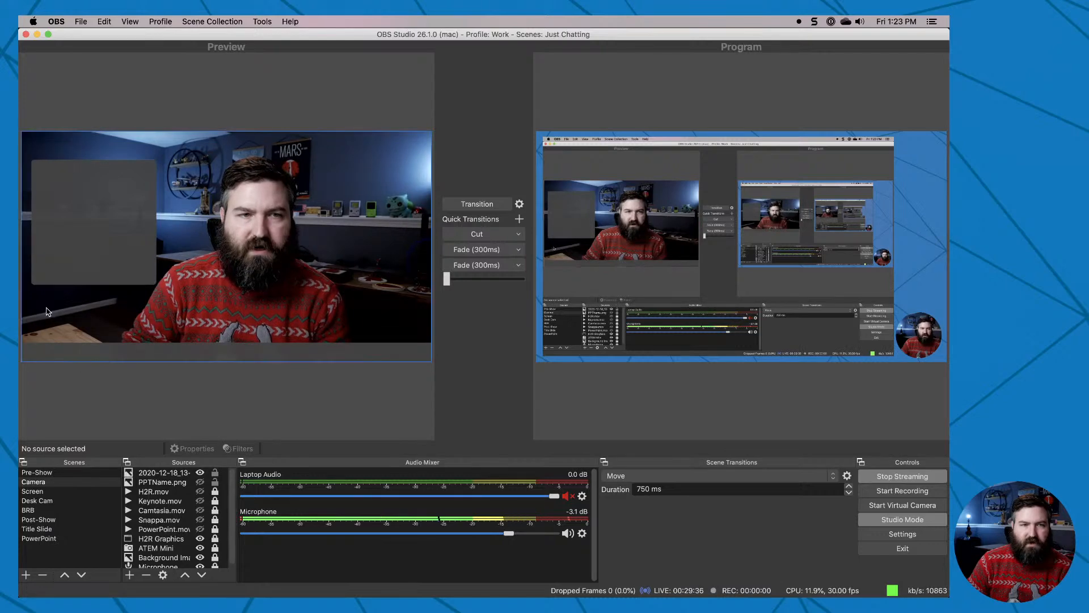
click(21, 251)
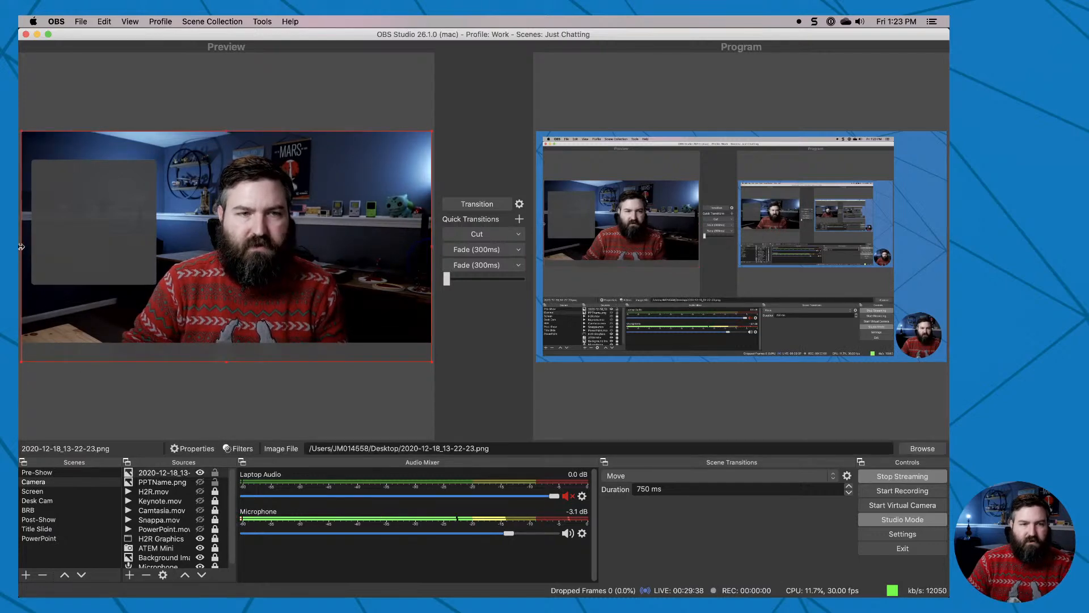
click(76, 397)
click(272, 353)
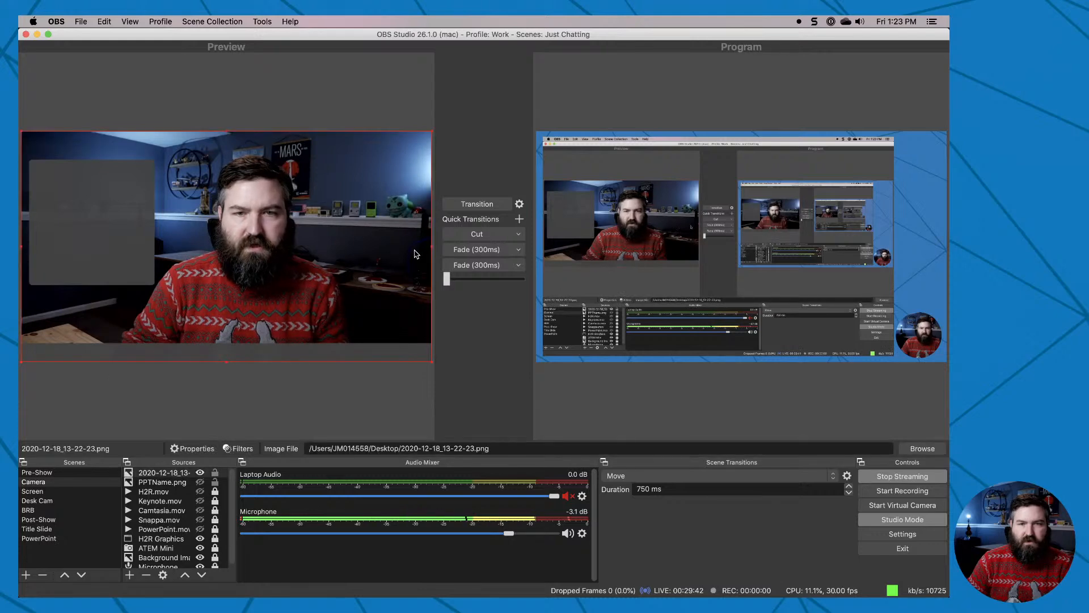
drag(432, 249, 434, 250)
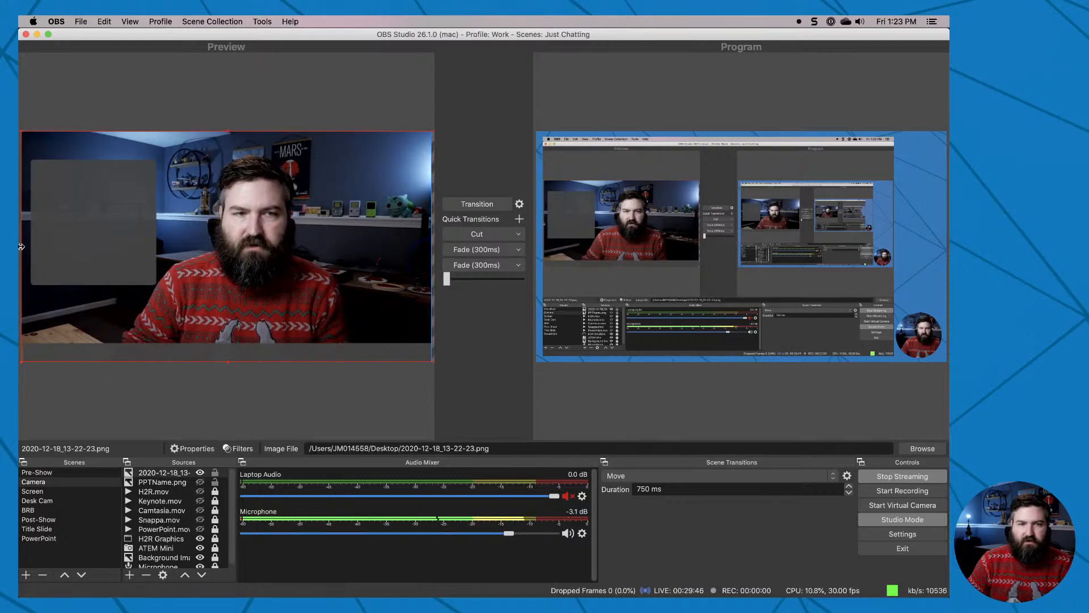
click(98, 72)
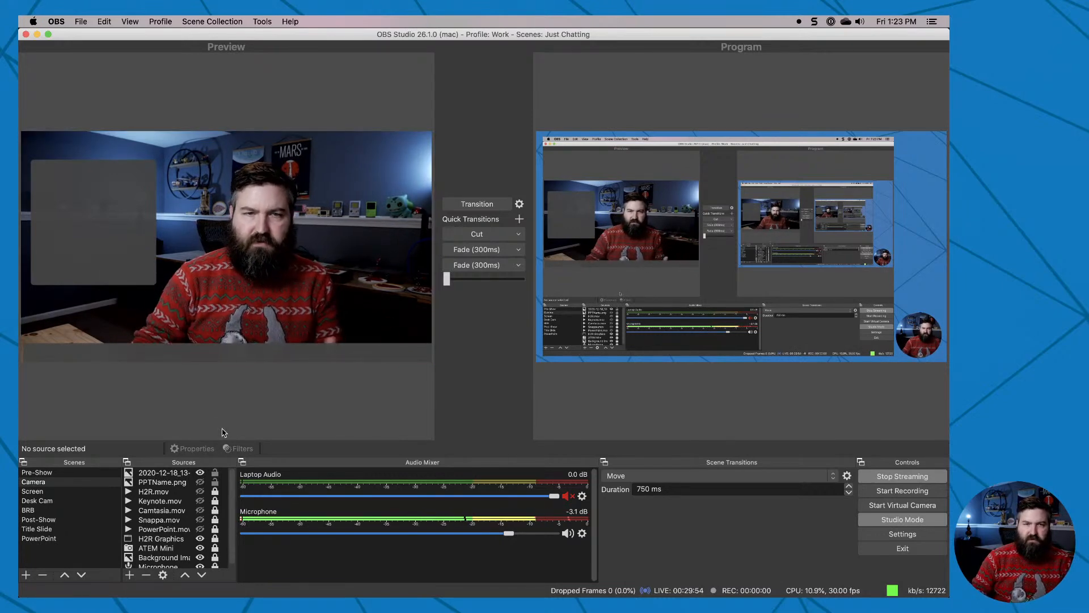
Create a new Text (FreeType 2) source named "Talking Pionts" in the Camera scene.
click(131, 575)
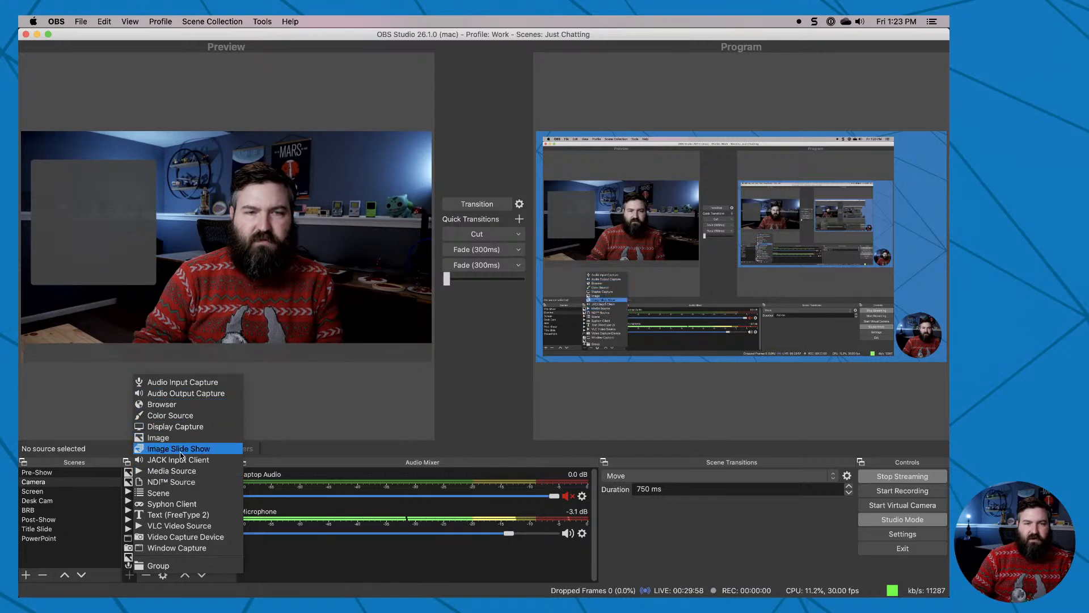
click(164, 516)
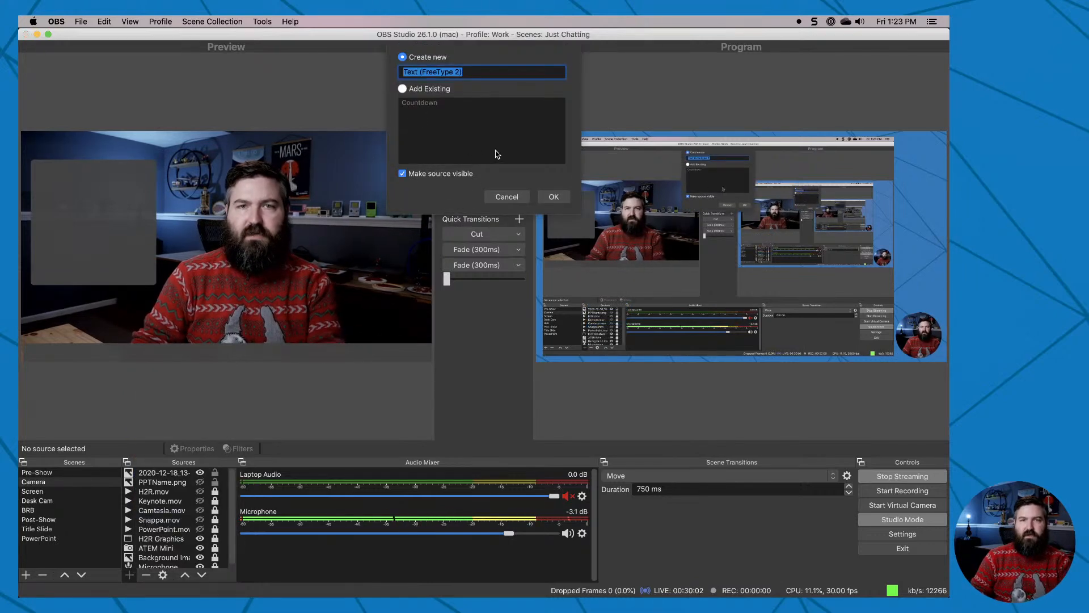
text(Talking Piont)
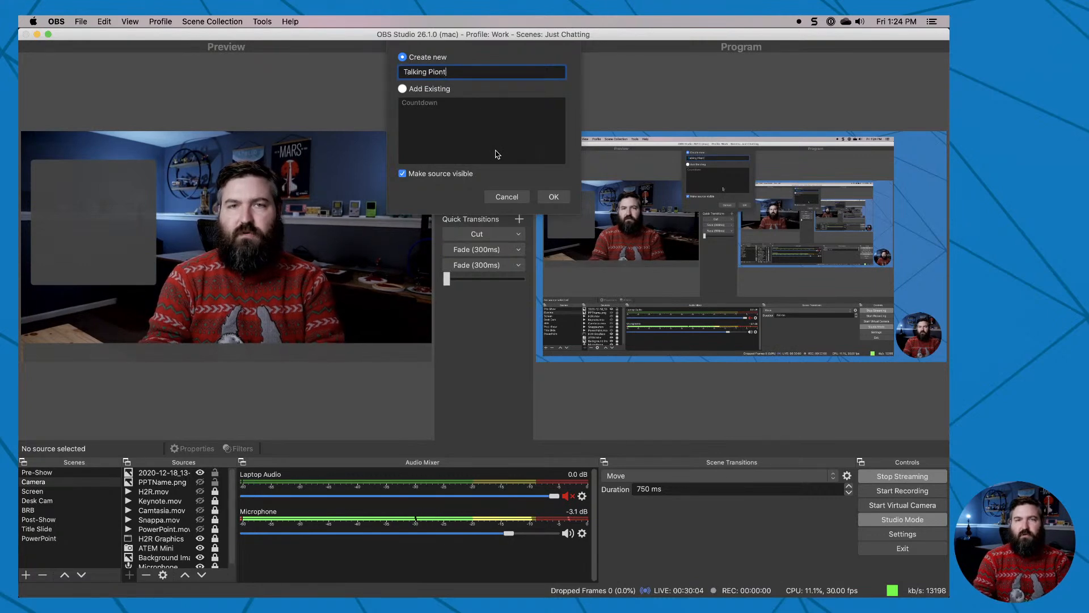
text(s)
key(Return)
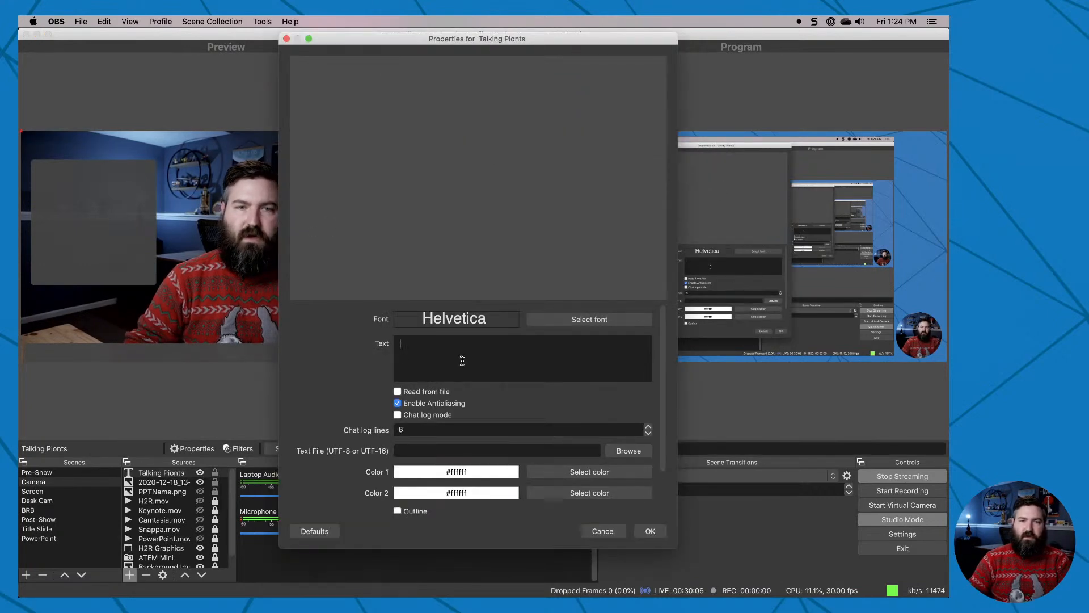
Enter "Topic 1", "Topic 2", a blank line and "Here is a small sentence." as the source's text and confirm.
text(Topic 1)
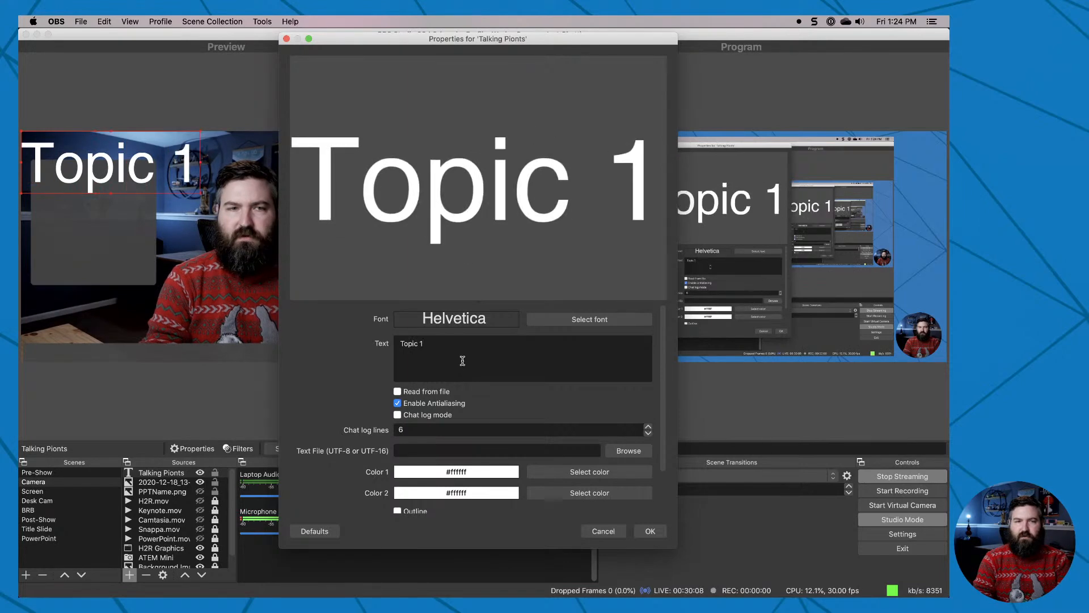
key(Return)
text(Topic 2)
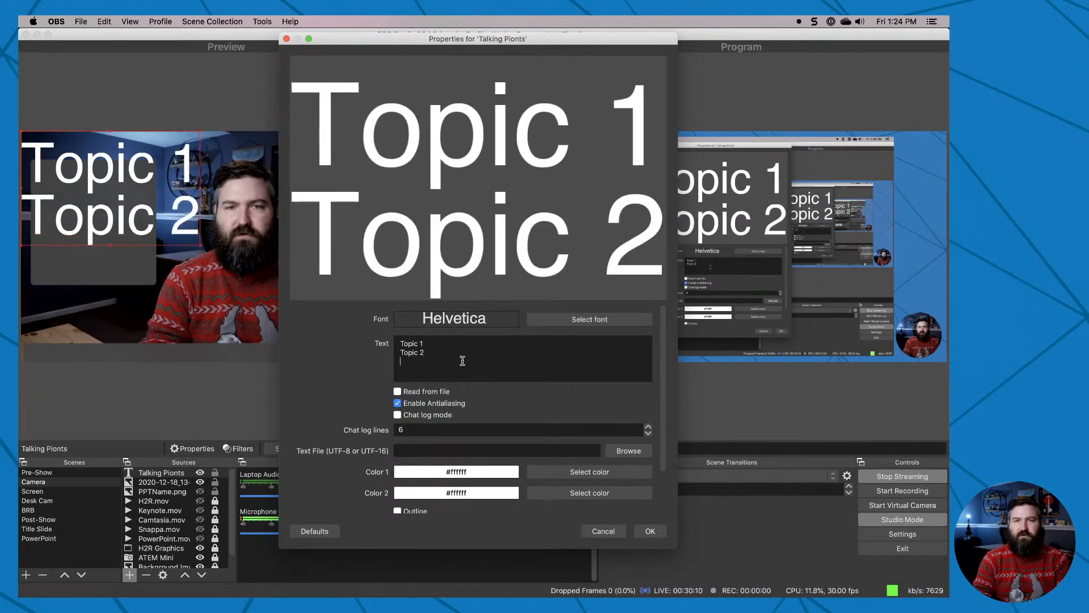
text( Here is a sm)
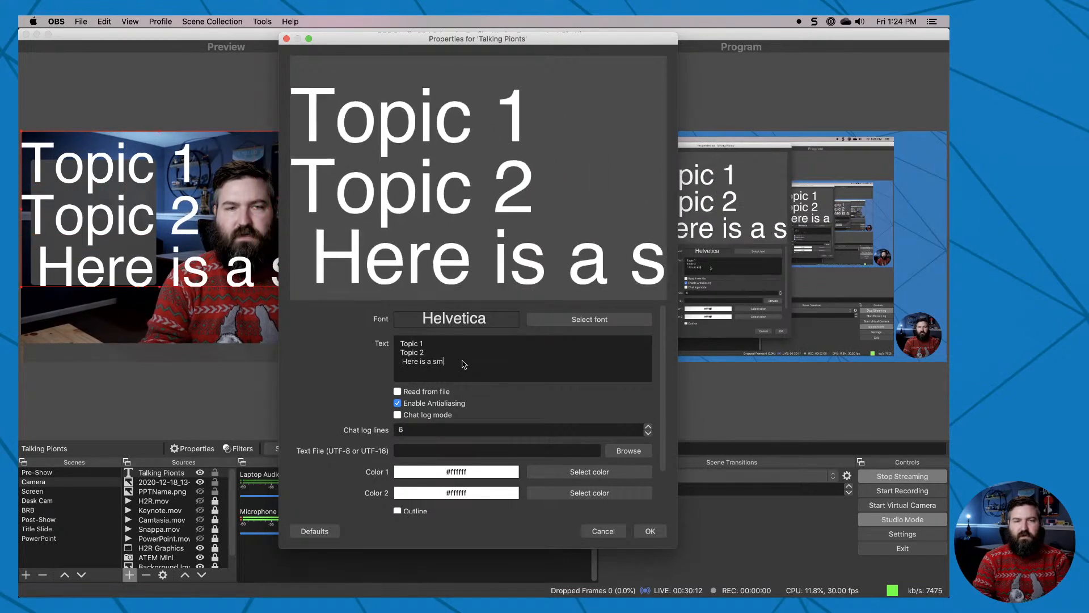
text(all sentenc)
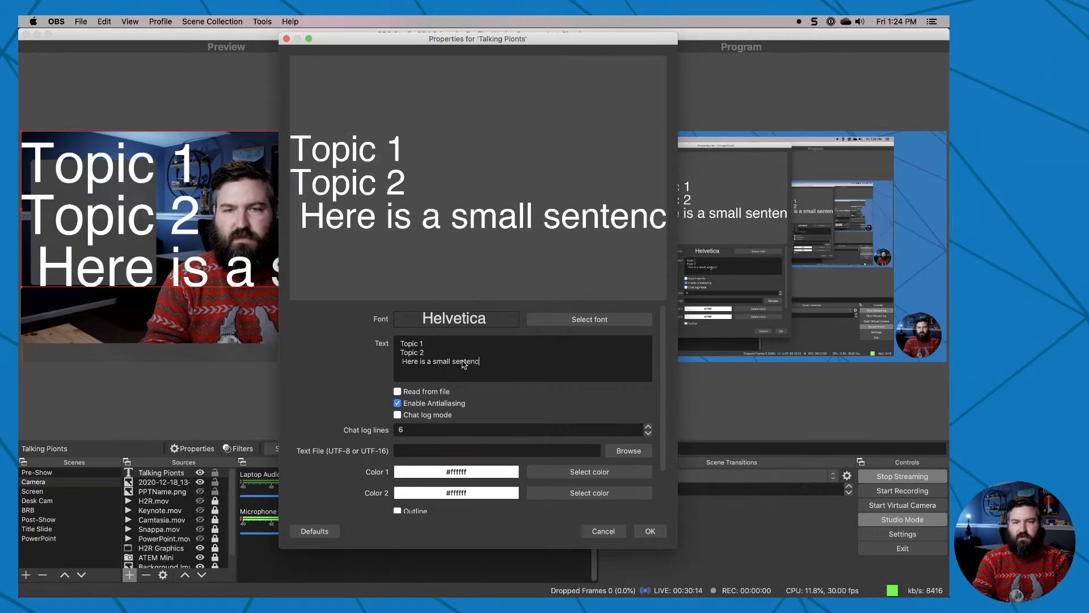
text(e.)
click(401, 361)
key(Return)
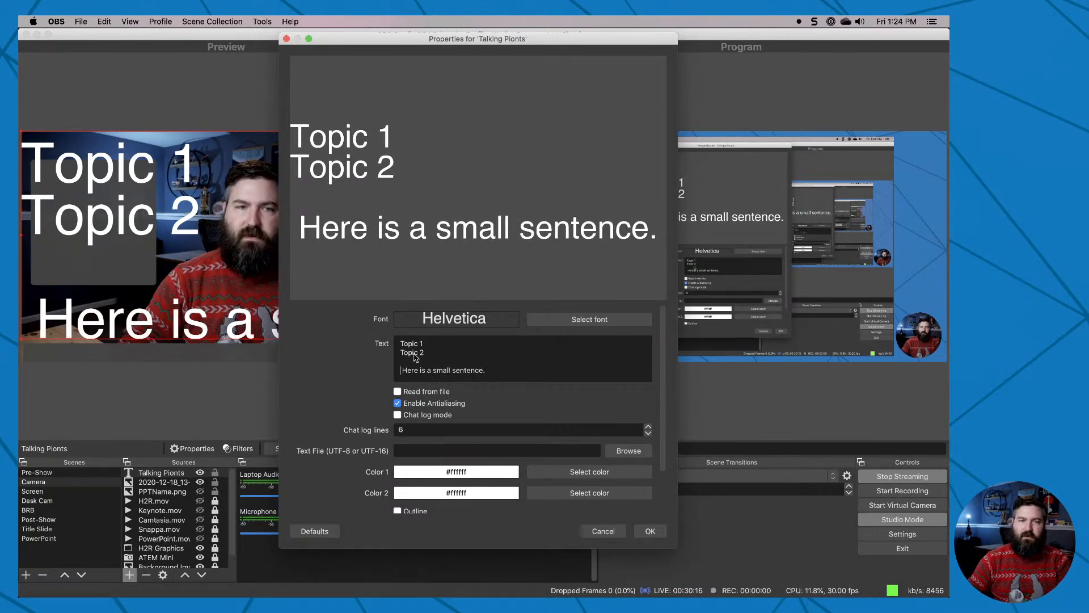
click(650, 532)
Scale the text down in the preview and place its upper corner inside the grey box.
drag(103, 150, 145, 179)
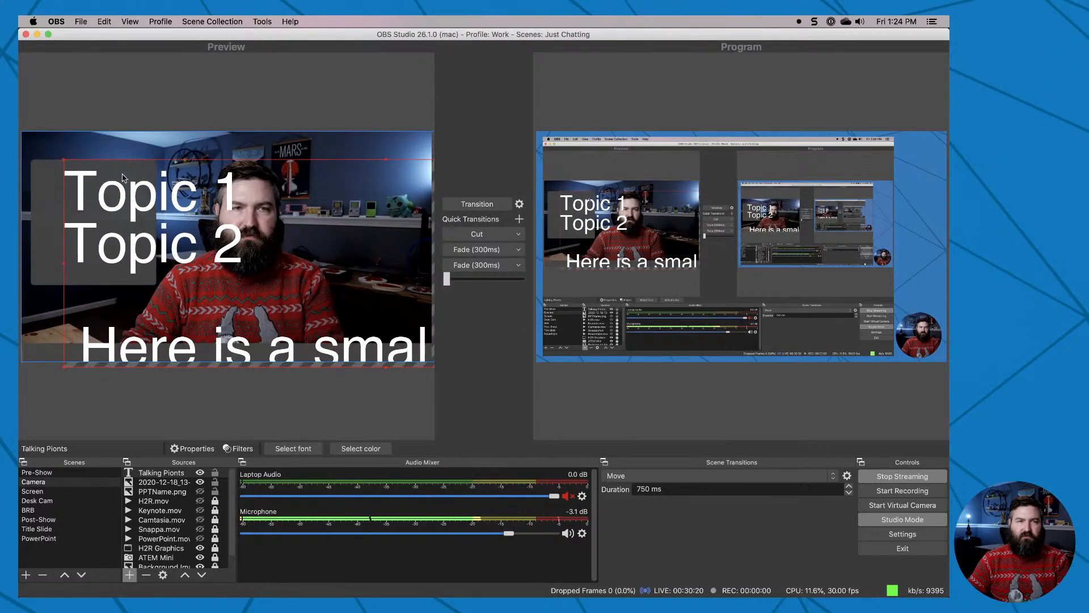
drag(62, 157, 363, 256)
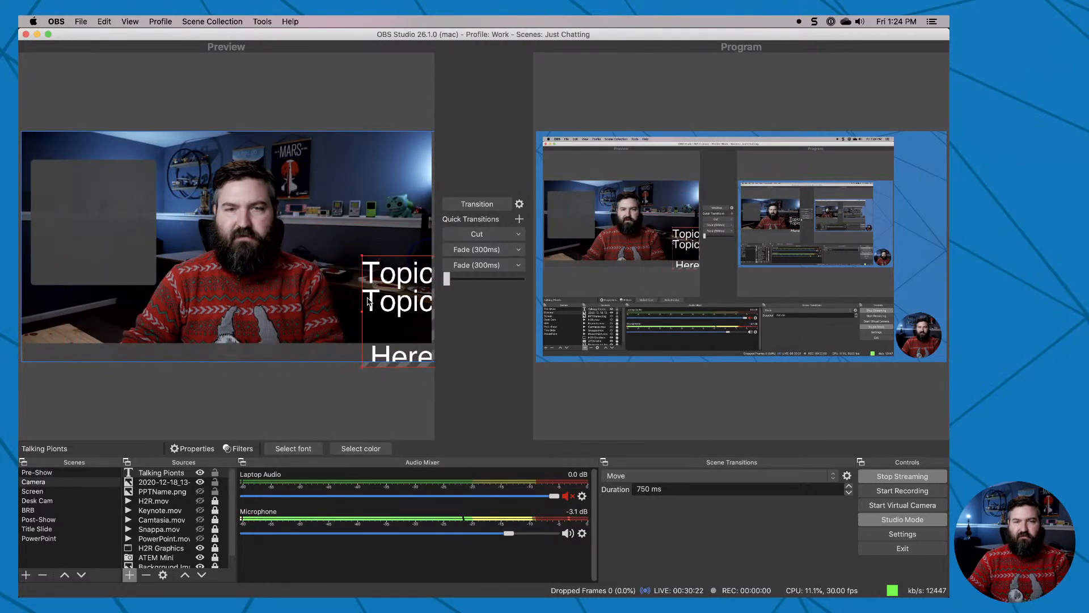
drag(379, 307, 54, 215)
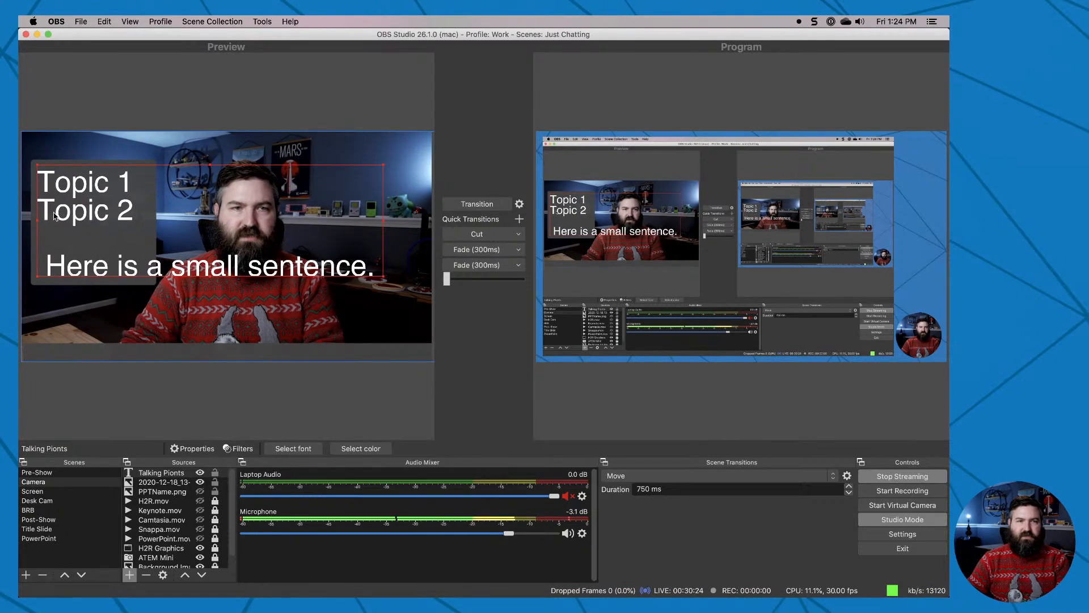
Set the text's font to Helvetica Regular size 64, then enlarge and reposition it to fit the grey box's width.
double_click(171, 473)
click(529, 324)
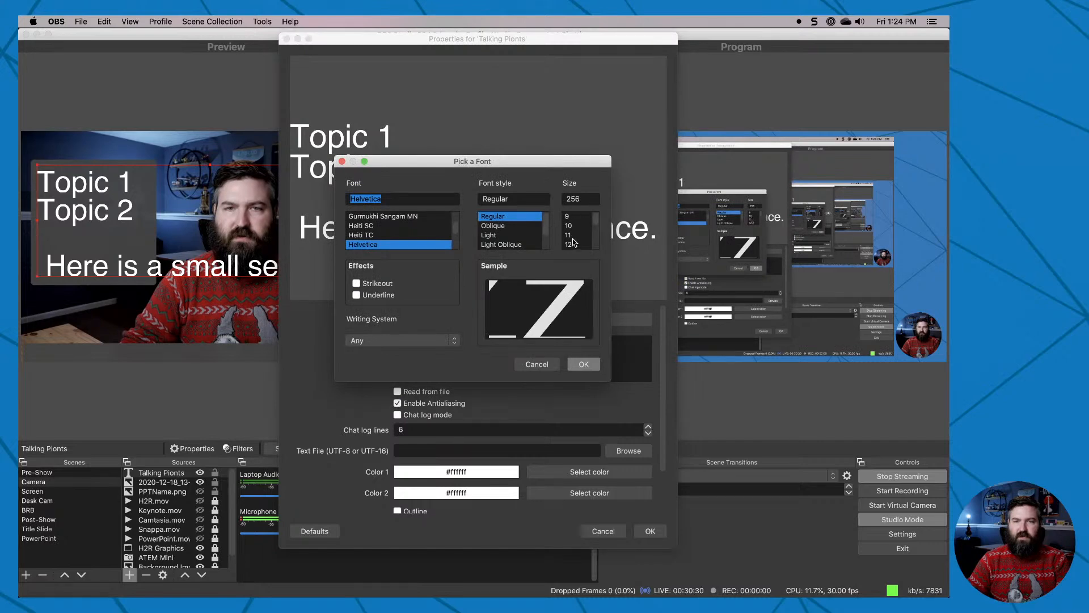
click(574, 236)
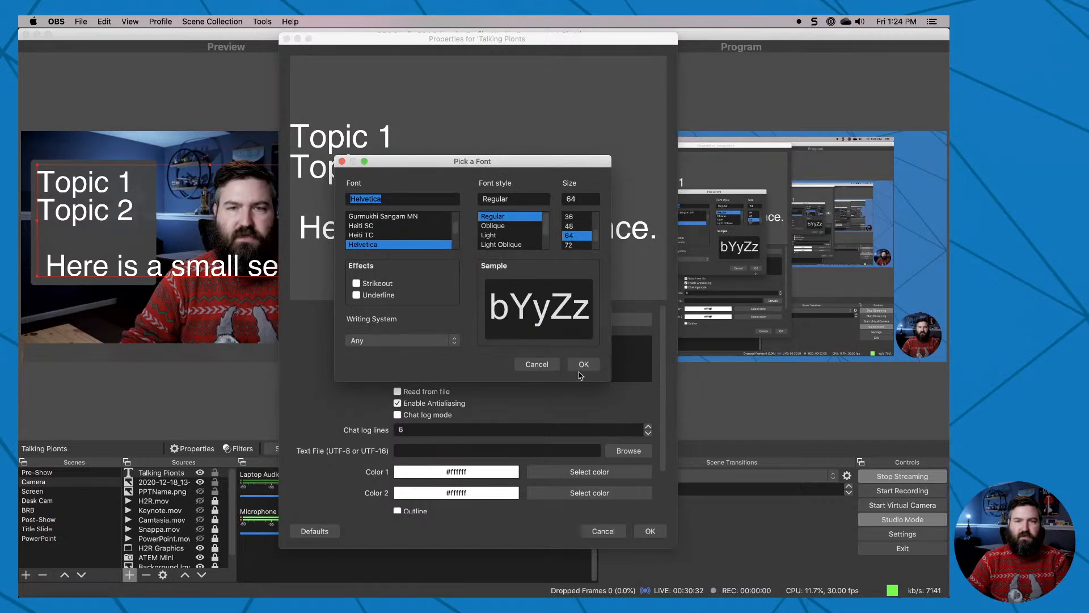
click(582, 365)
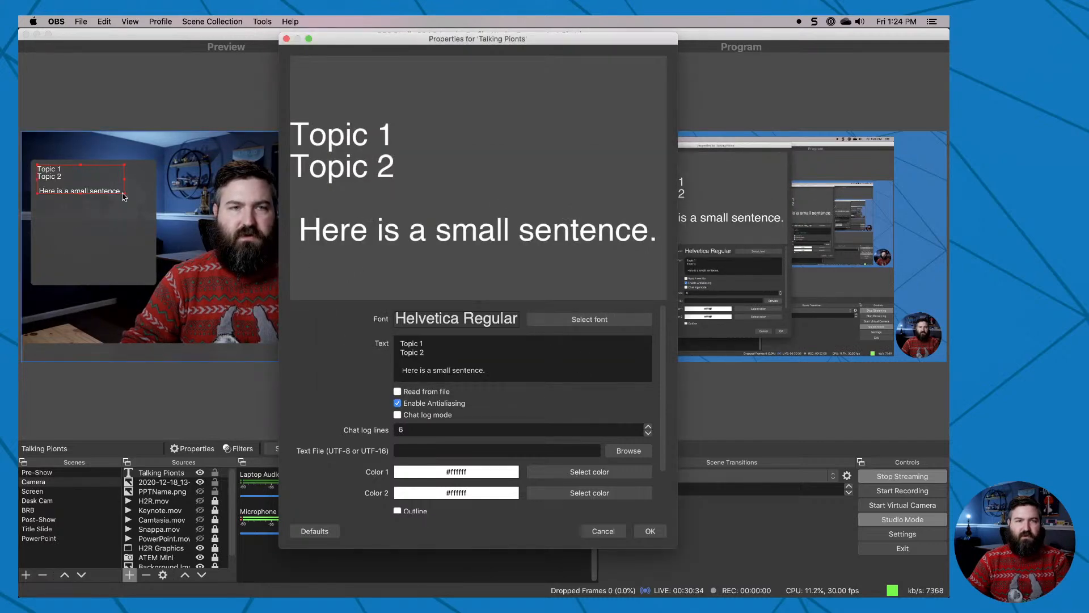
key(Return)
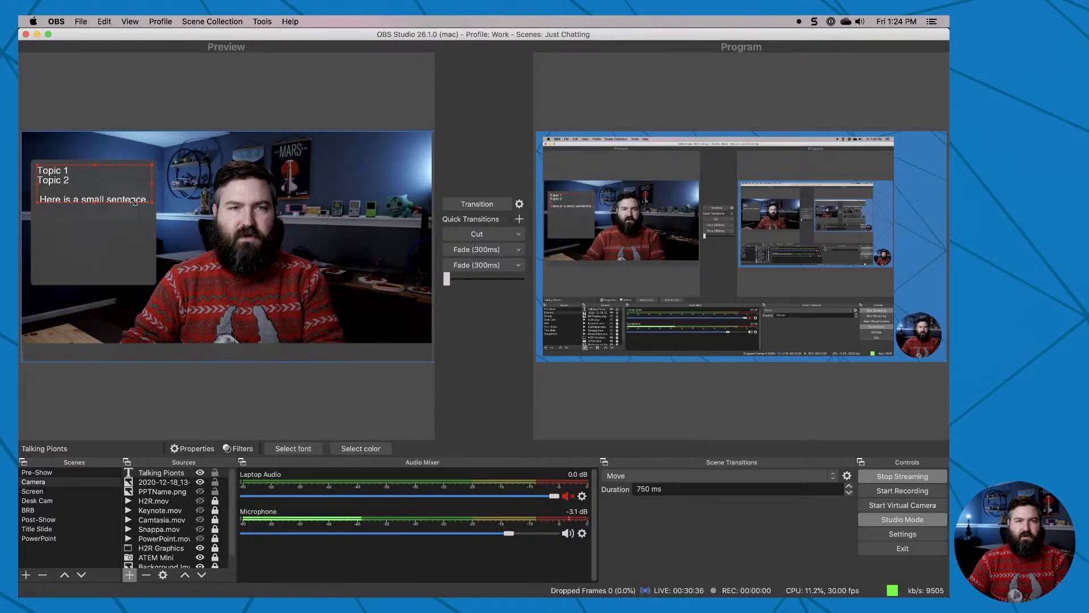
drag(62, 181, 60, 186)
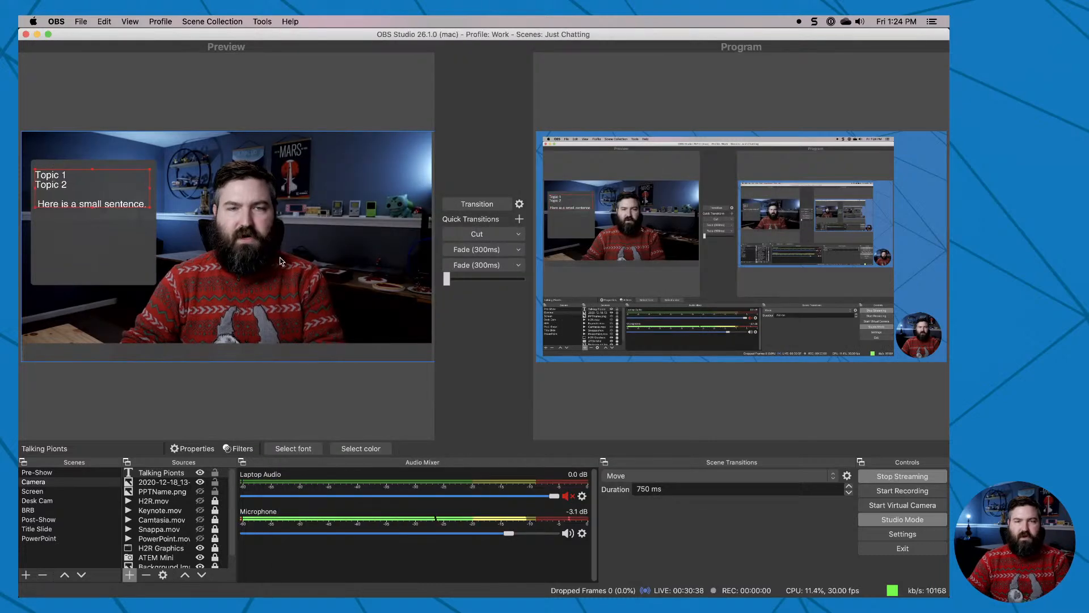
Check the custom text width and word wrap options in the text source's properties, and cancel without changes.
scroll(379, 415, down, 3)
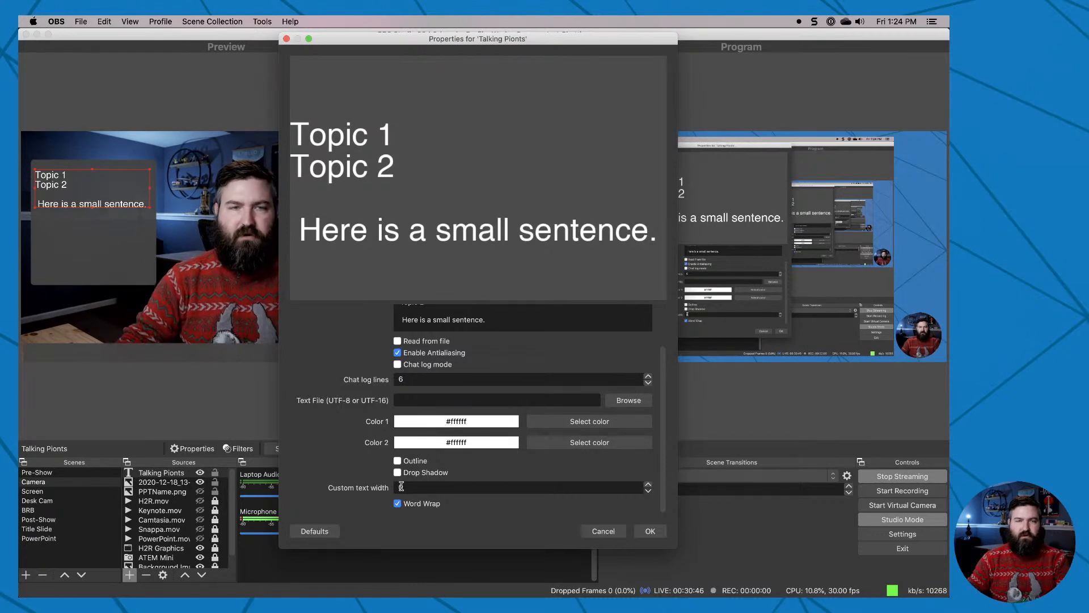
click(66, 331)
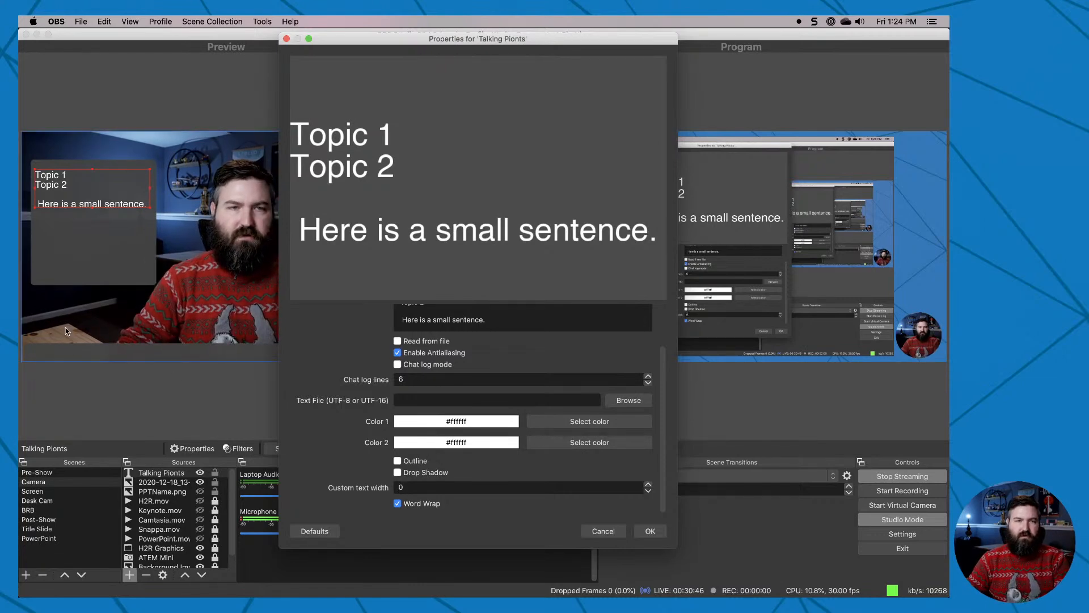
click(606, 529)
click(70, 380)
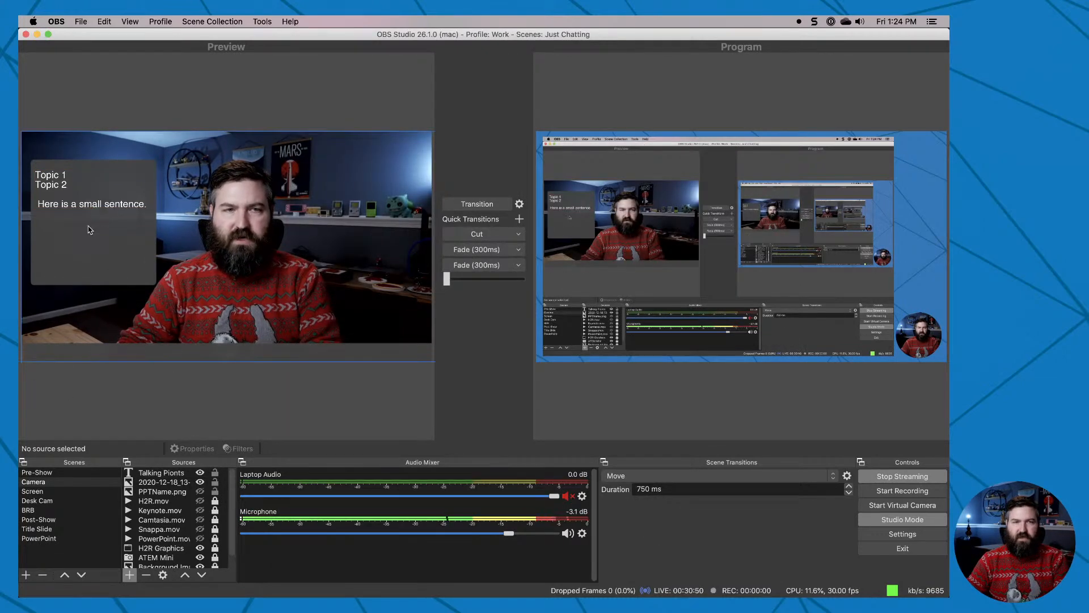
Select the "Talking Pionts" text over the grey box in the preview.
click(71, 183)
click(67, 194)
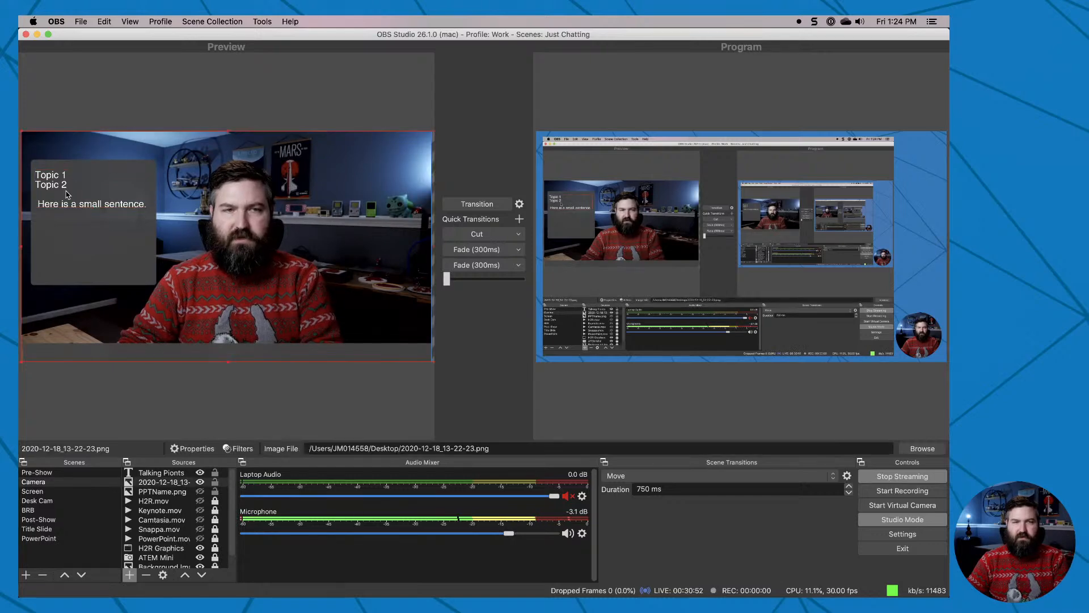
click(65, 189)
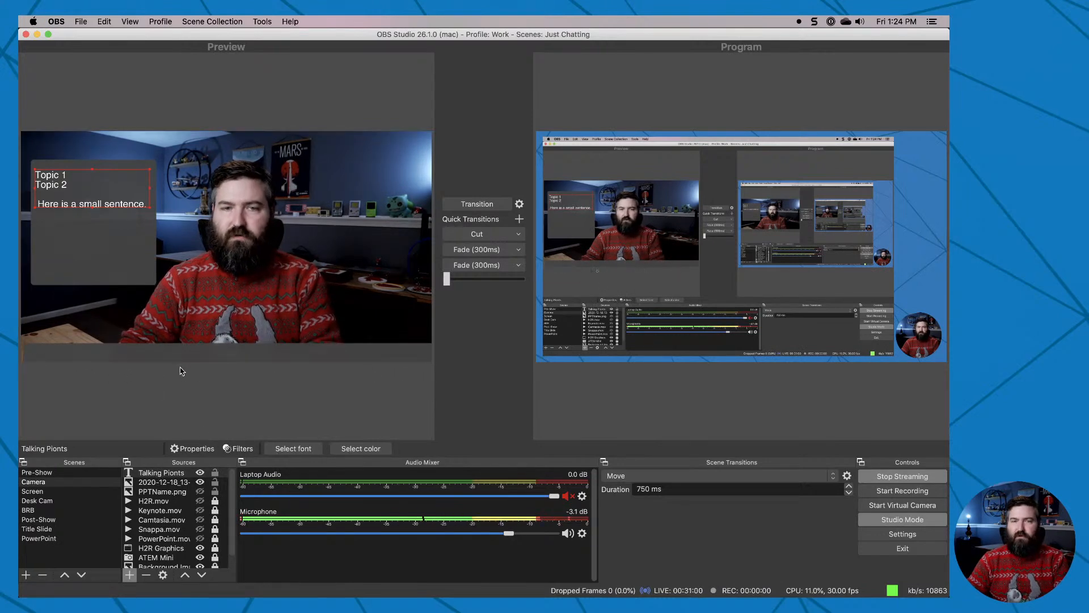
Add a new Text (FreeType 2) source named "Ticker" to the Camera scene.
click(130, 575)
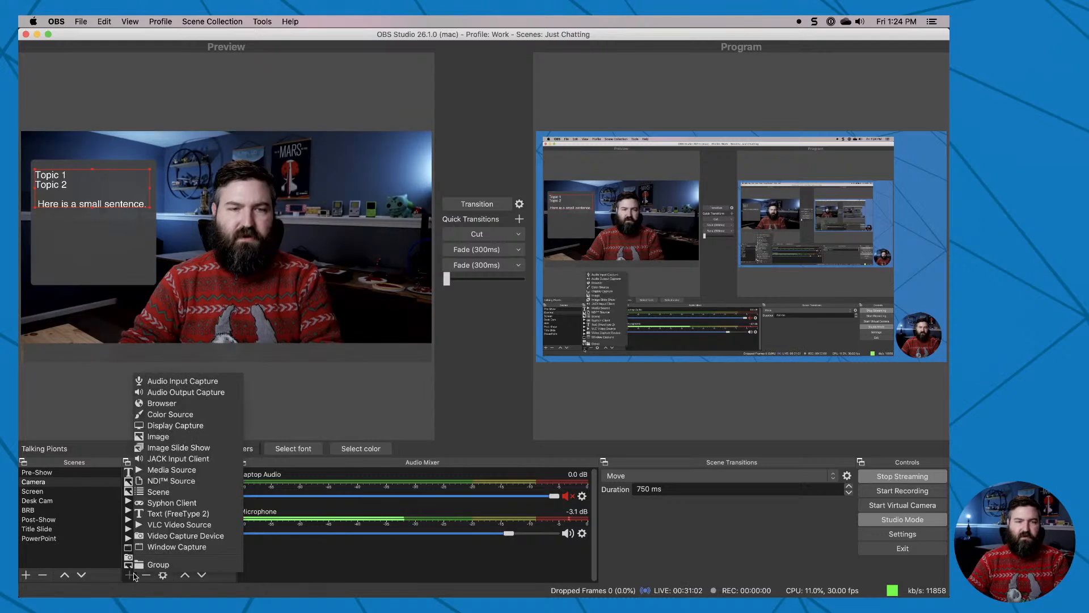
click(181, 510)
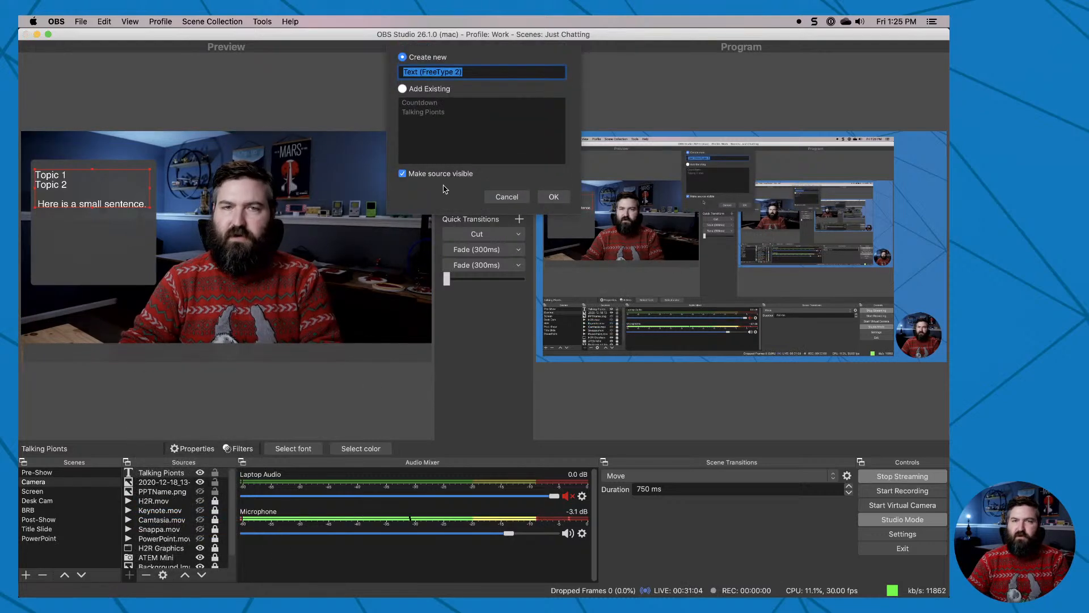
text(Ticker)
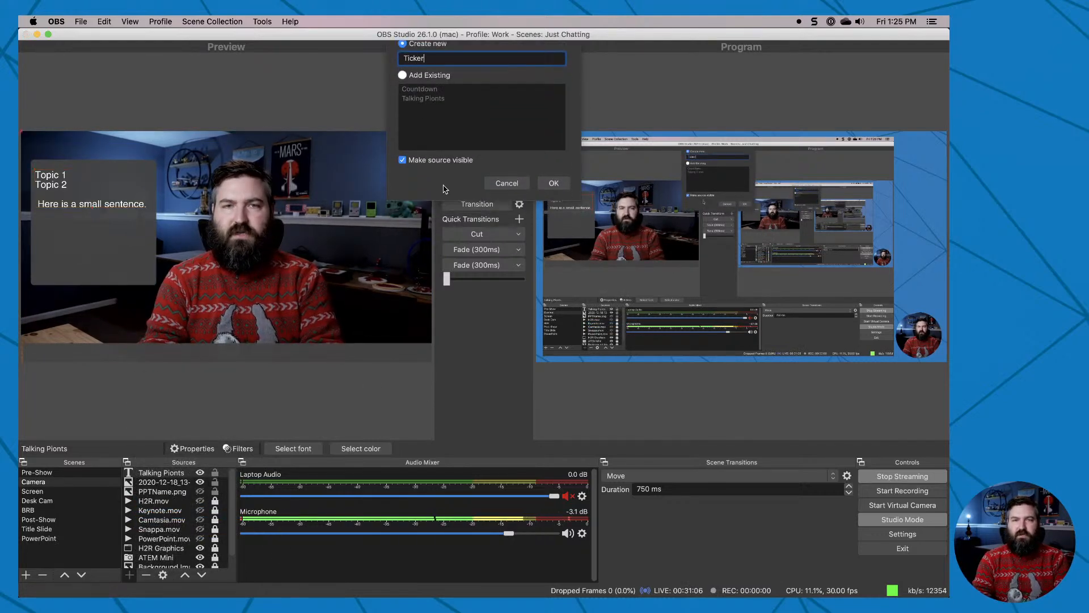
key(Return)
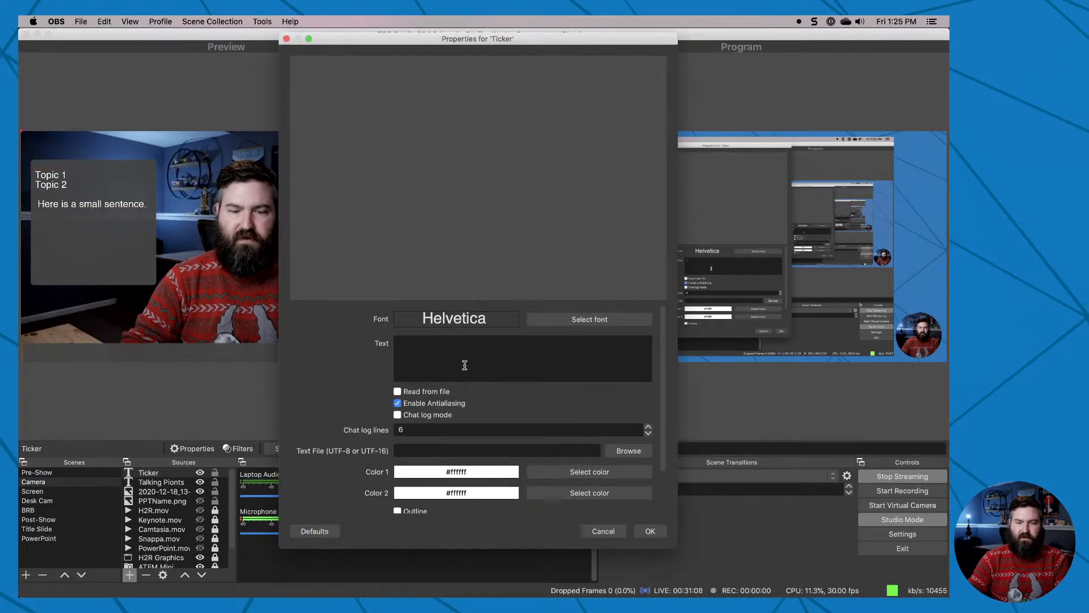
Enter "Thanks for watching!" as the Ticker source's text and accept its properties.
text(Thnak)
key(BackSpace)
key(BackSpace)
text(anks for watching!)
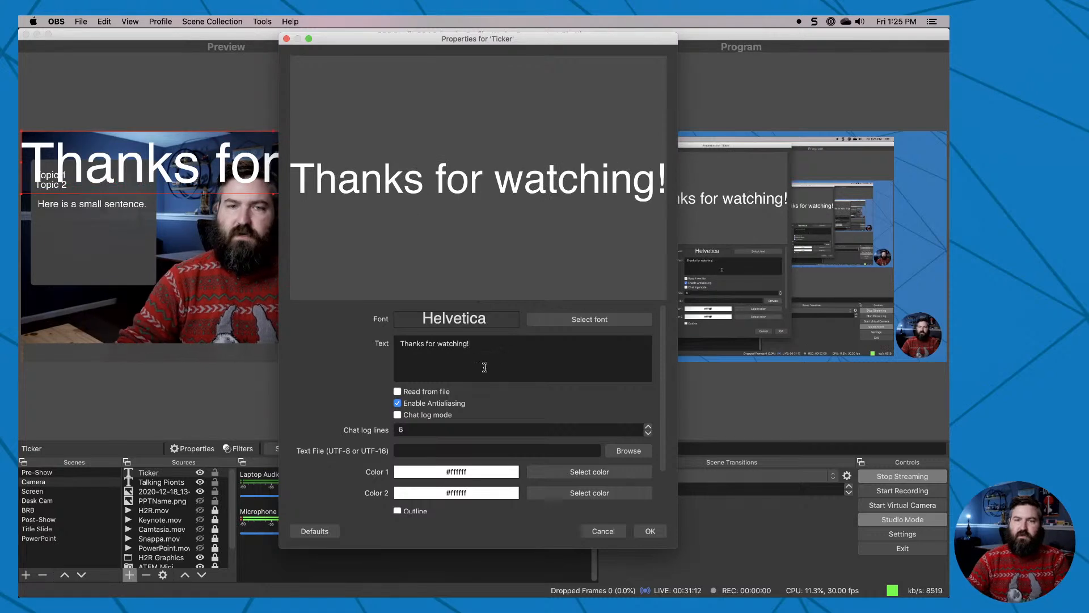
scroll(365, 451, down, 3)
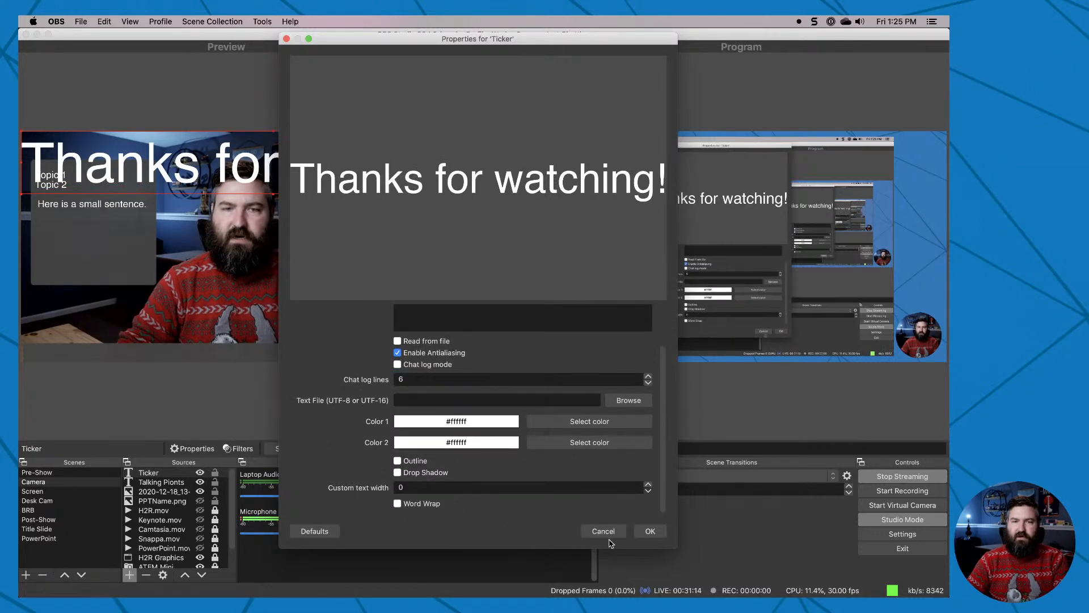
click(650, 531)
Move the ticker text to the lower edge of the preview canvas and scale it down to fit the bar below the camera image.
drag(223, 162, 223, 325)
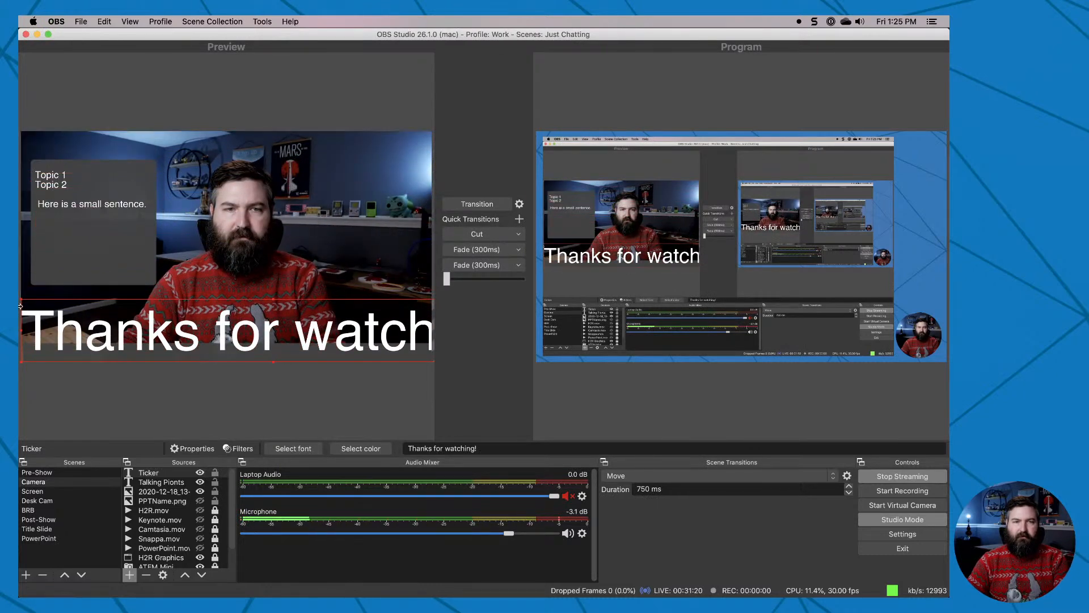
drag(21, 298, 45, 354)
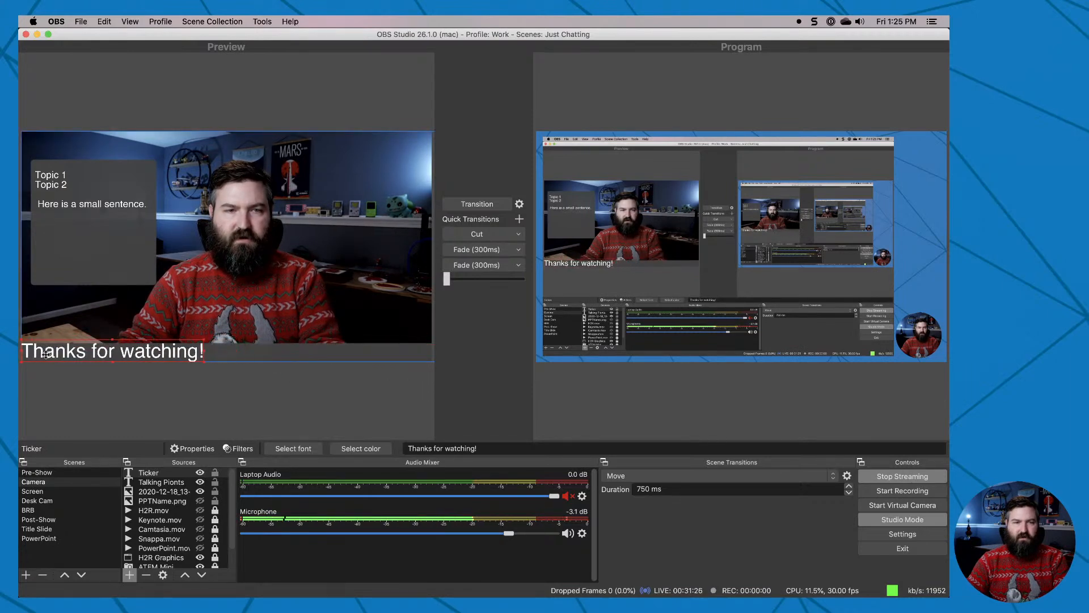
drag(205, 340, 177, 353)
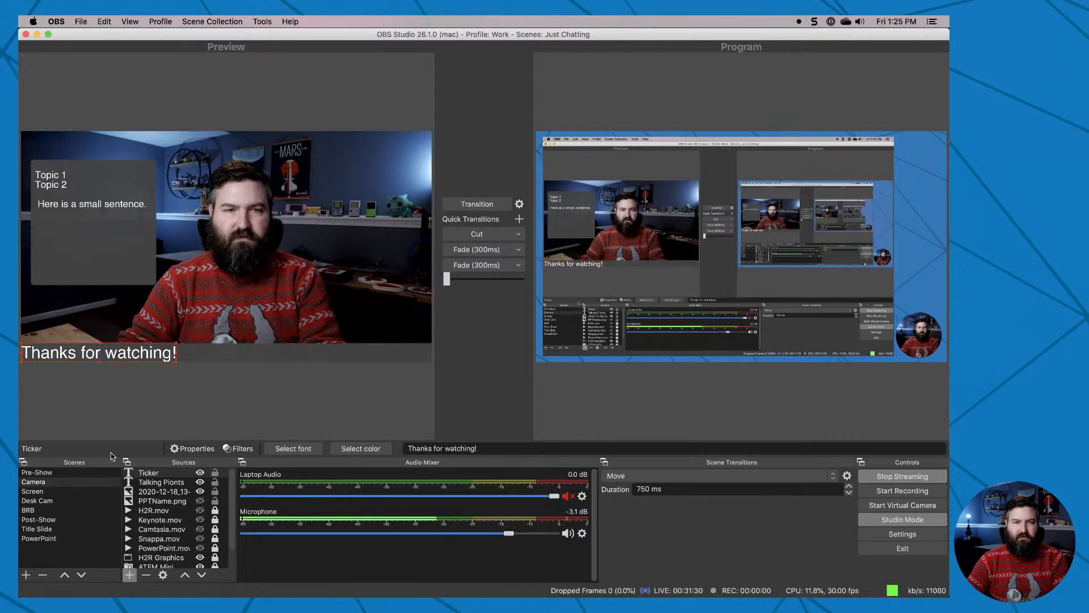
Add a Scroll filter to the Ticker source and set its horizontal speed to 324.
double_click(157, 475)
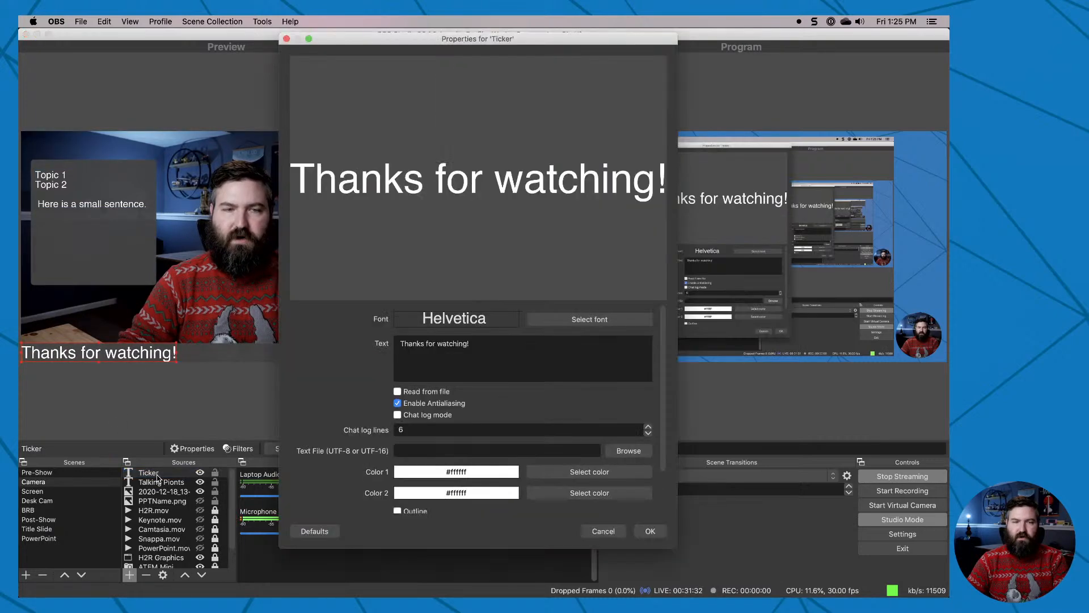
click(604, 531)
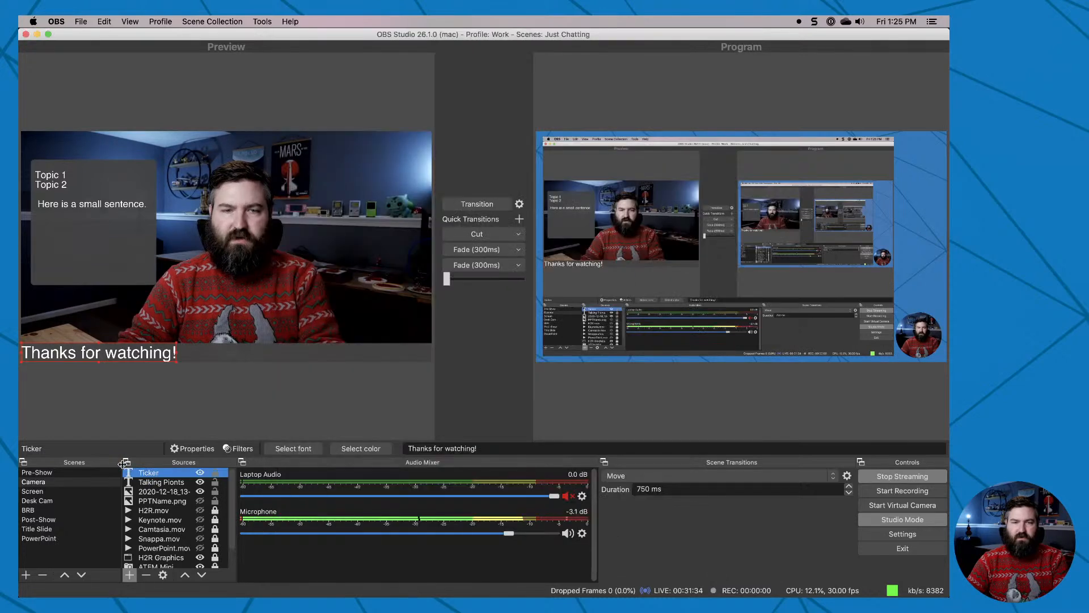
click(238, 448)
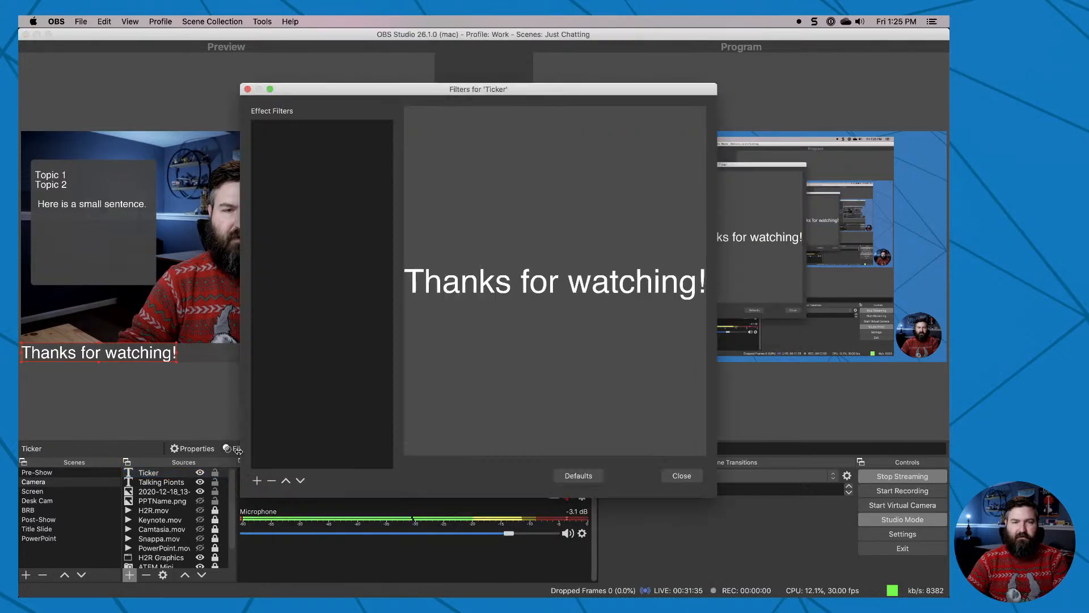
click(257, 481)
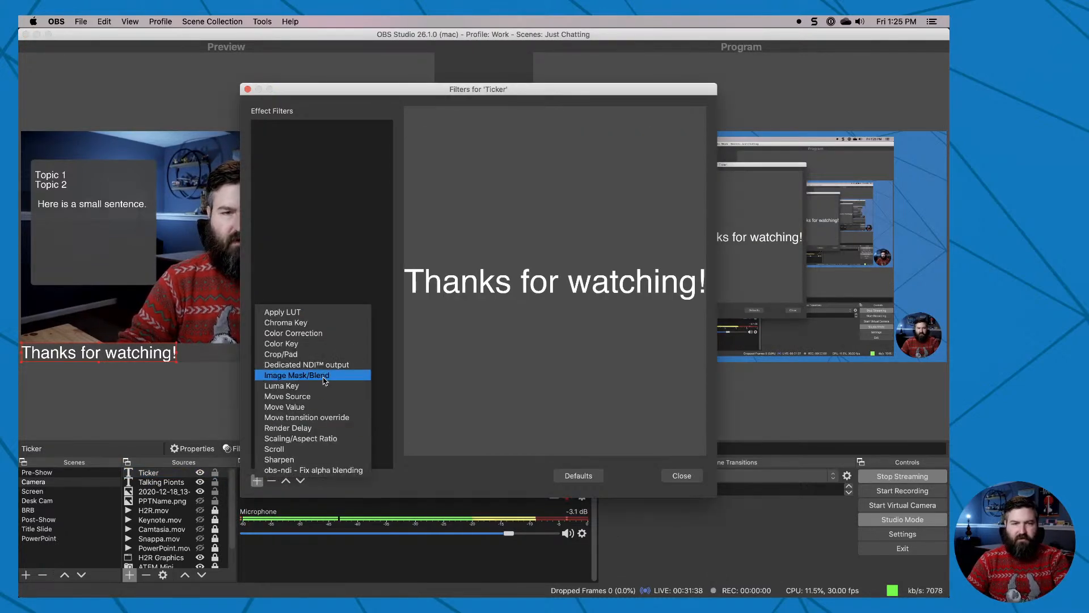
click(308, 449)
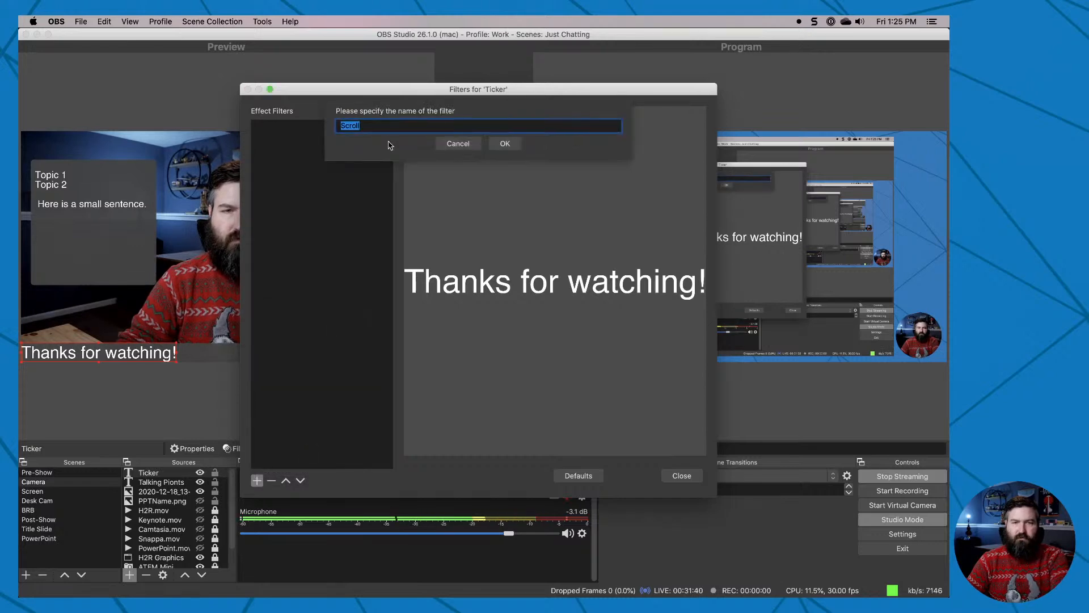
click(505, 144)
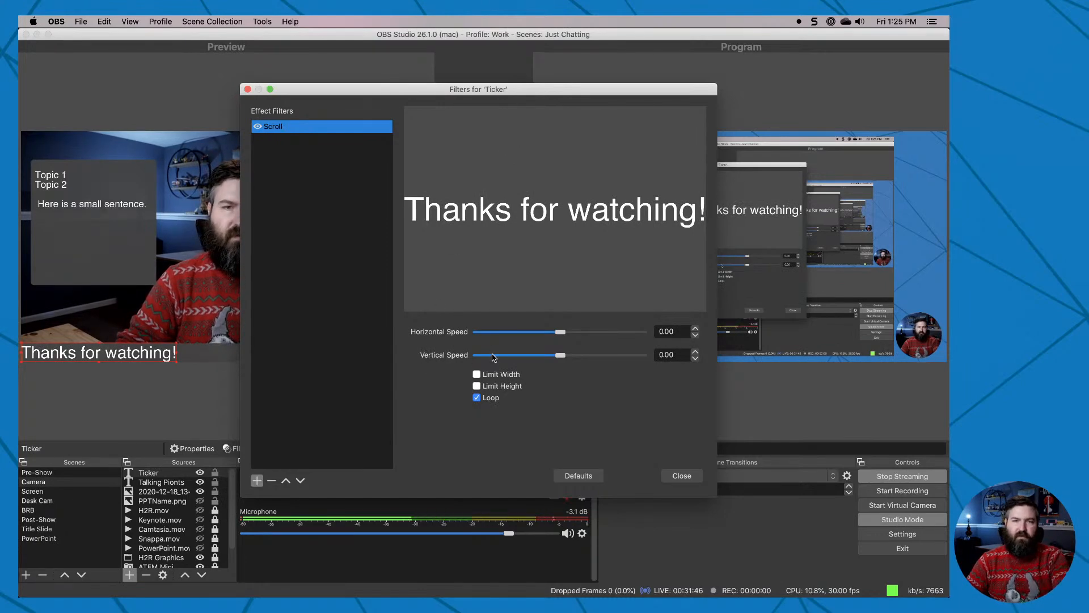
drag(562, 335, 614, 341)
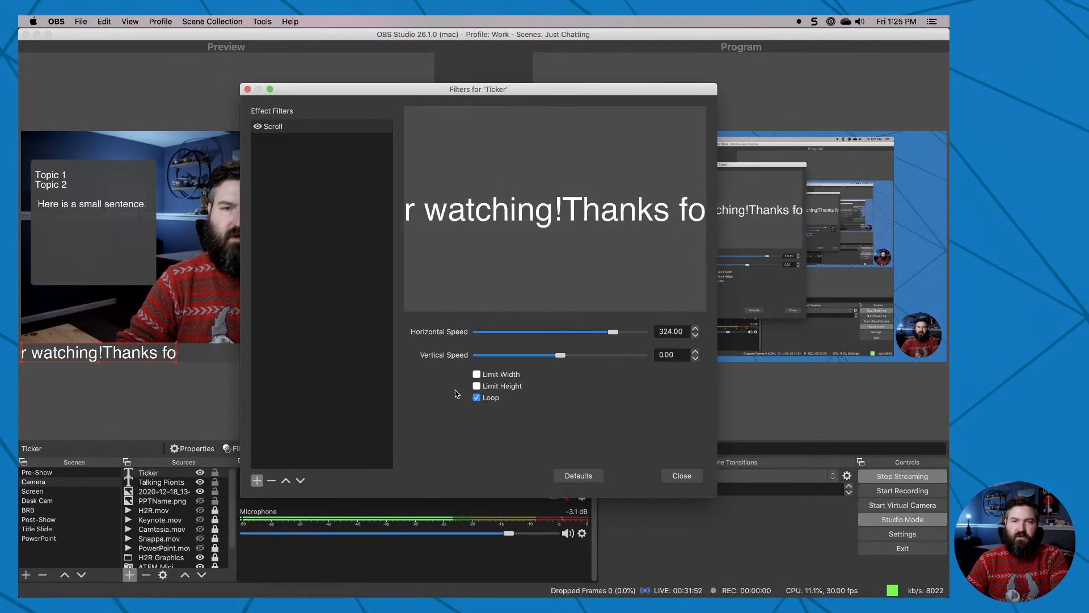
Limit the Scroll filter's width to 1920 and close the filter settings.
click(476, 374)
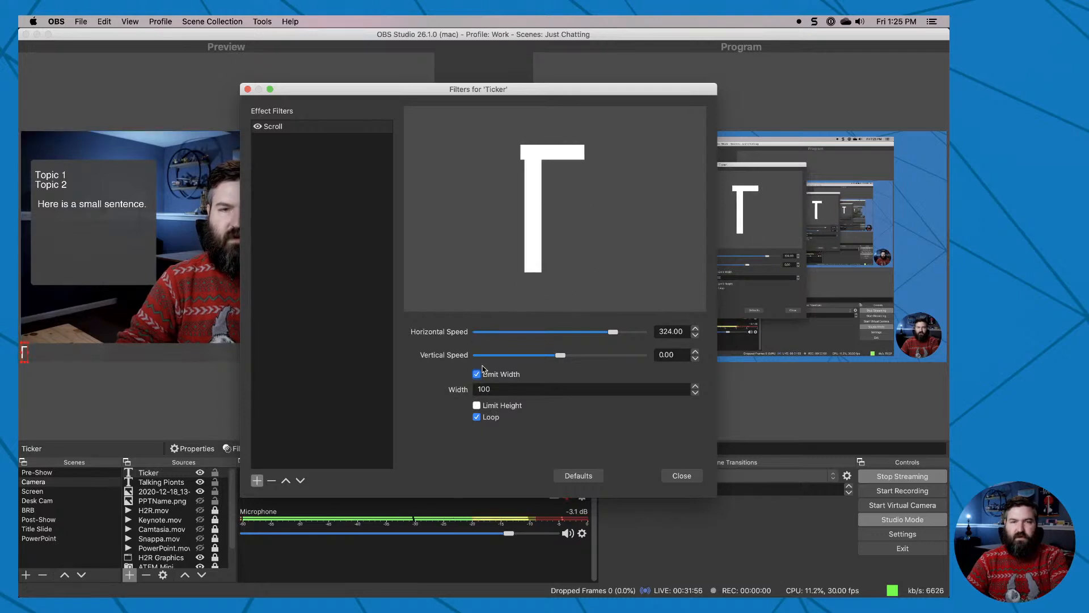
drag(645, 392, 427, 374)
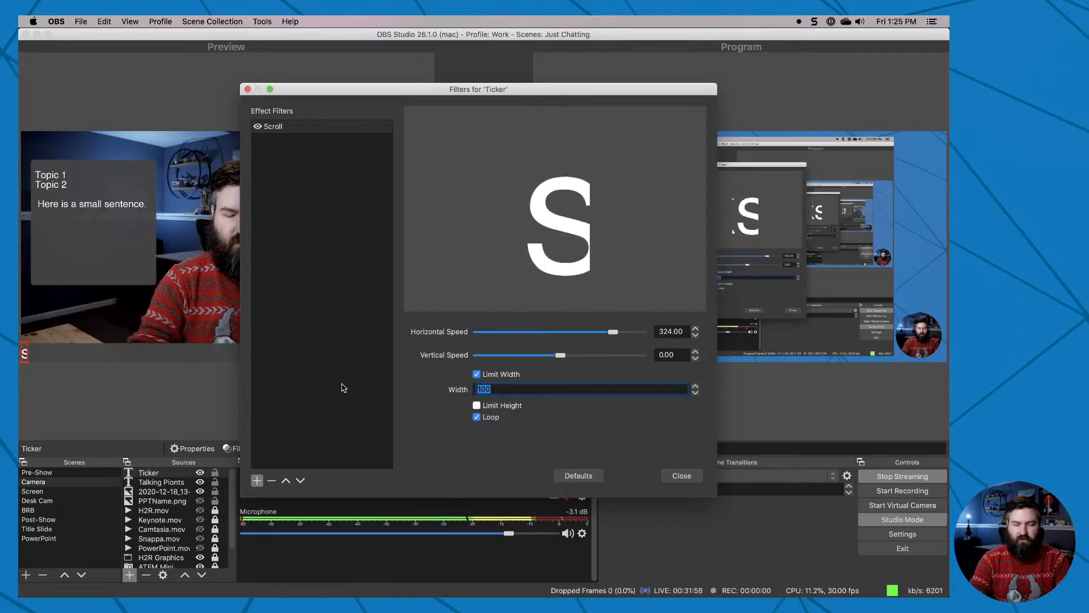
text(300)
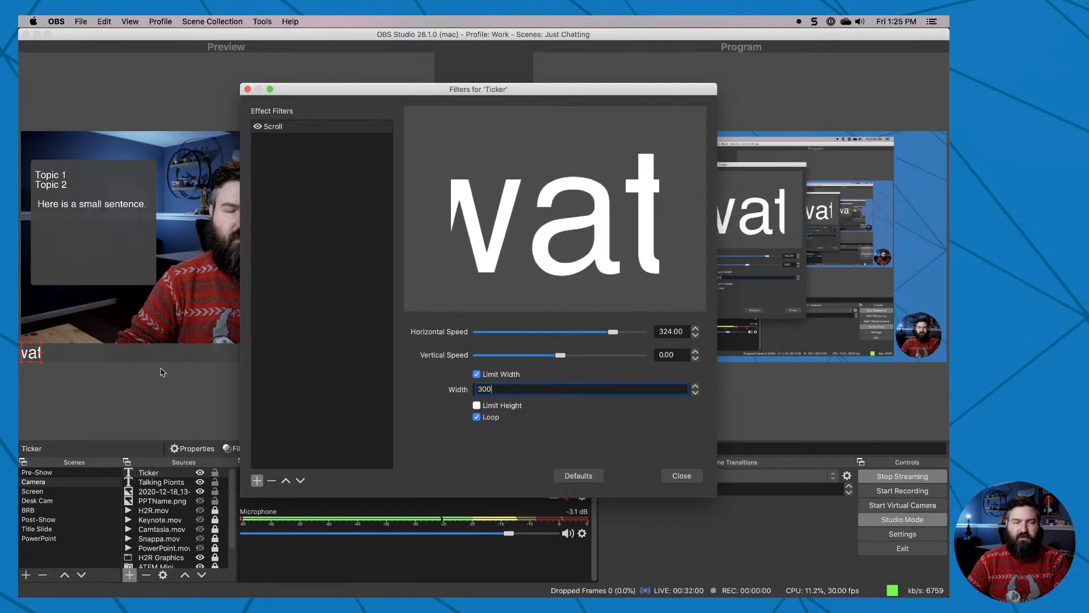
drag(515, 388, 373, 384)
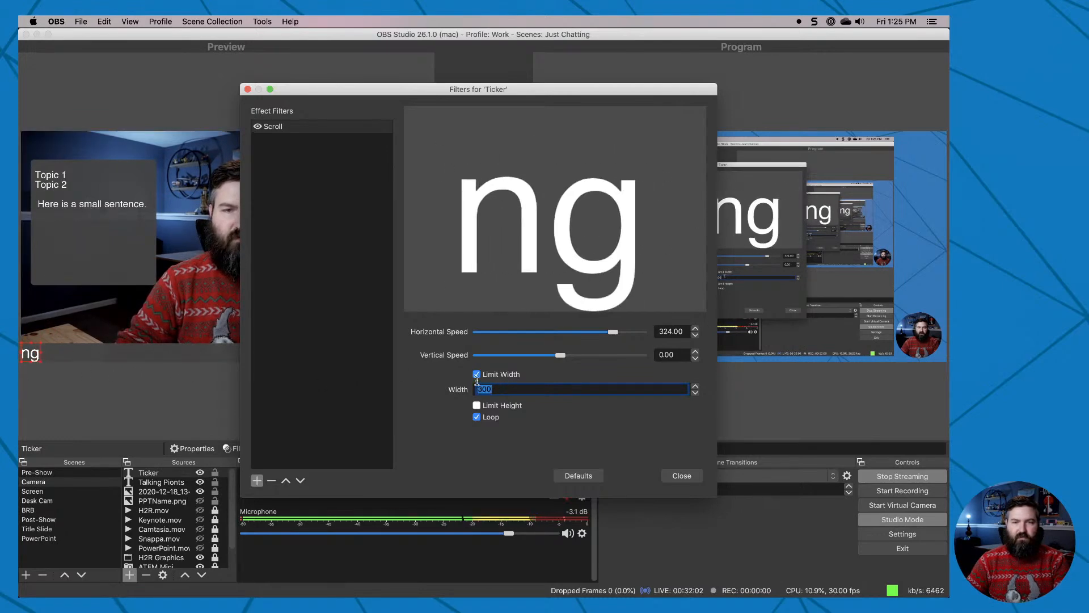
text(1920)
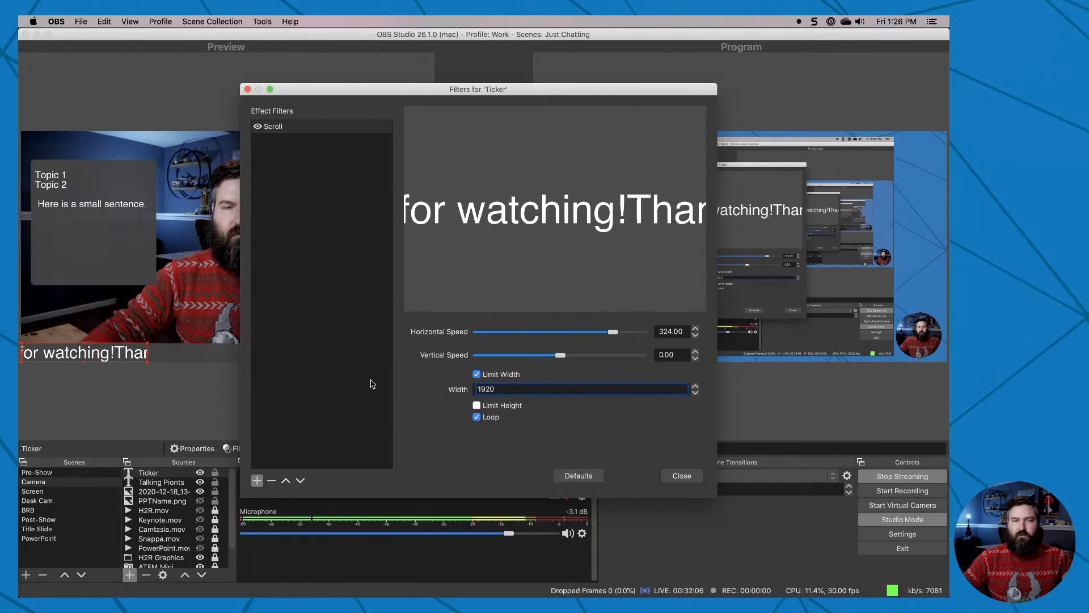
click(682, 476)
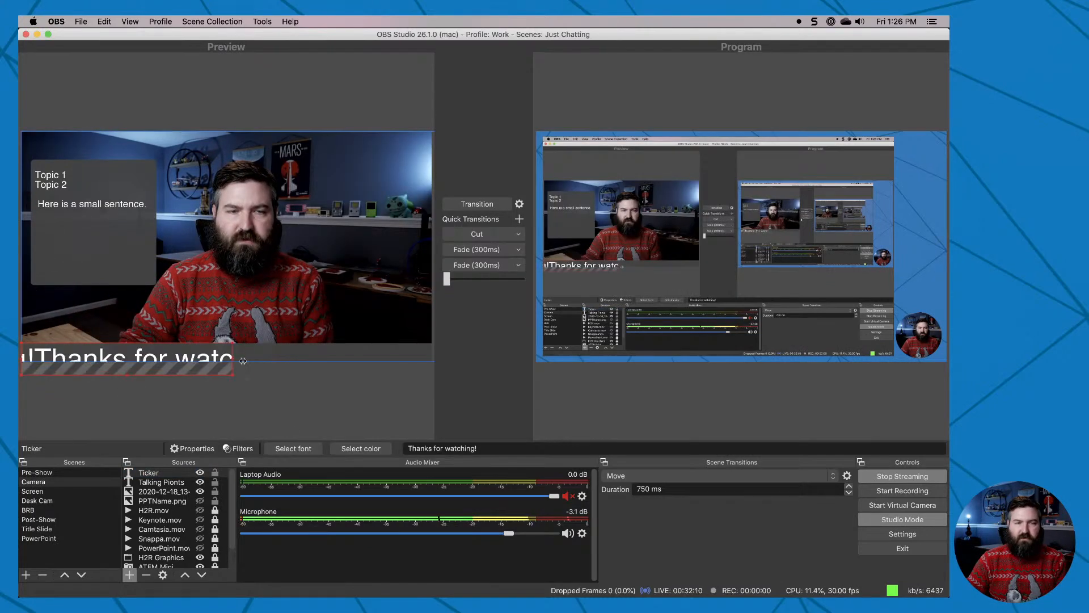
Enlarge the ticker to the full canvas width and set its font to Helvetica Regular, size 48.
drag(243, 361, 432, 365)
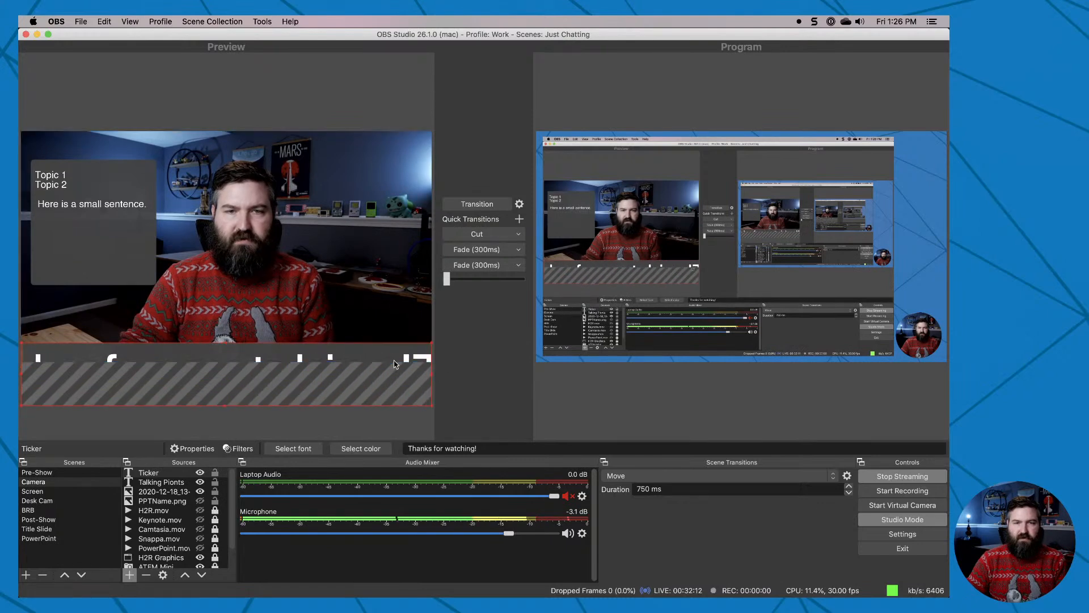
click(152, 474)
double_click(152, 474)
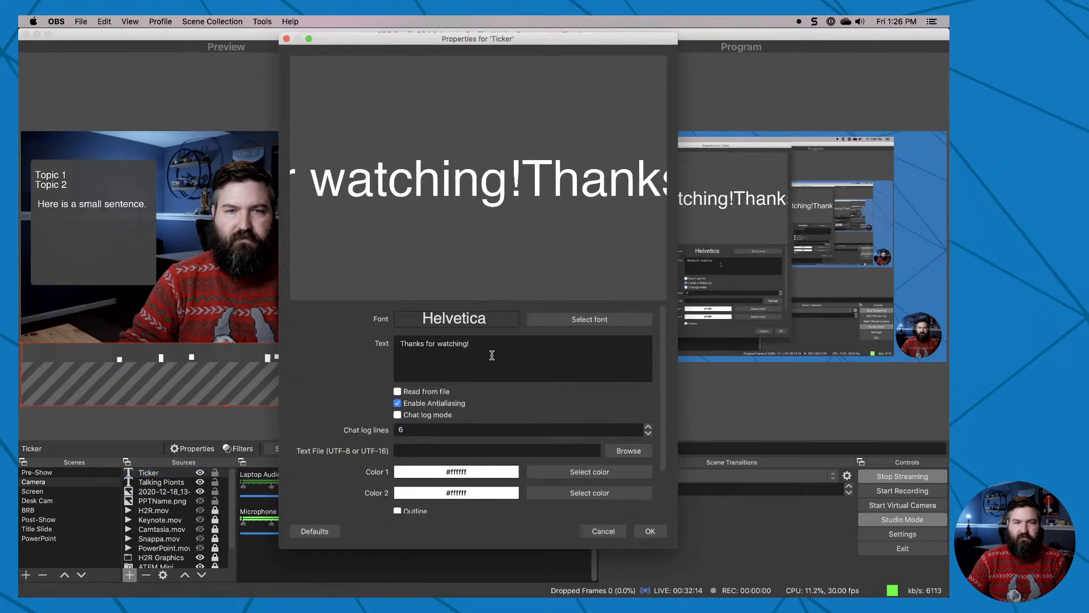
click(547, 316)
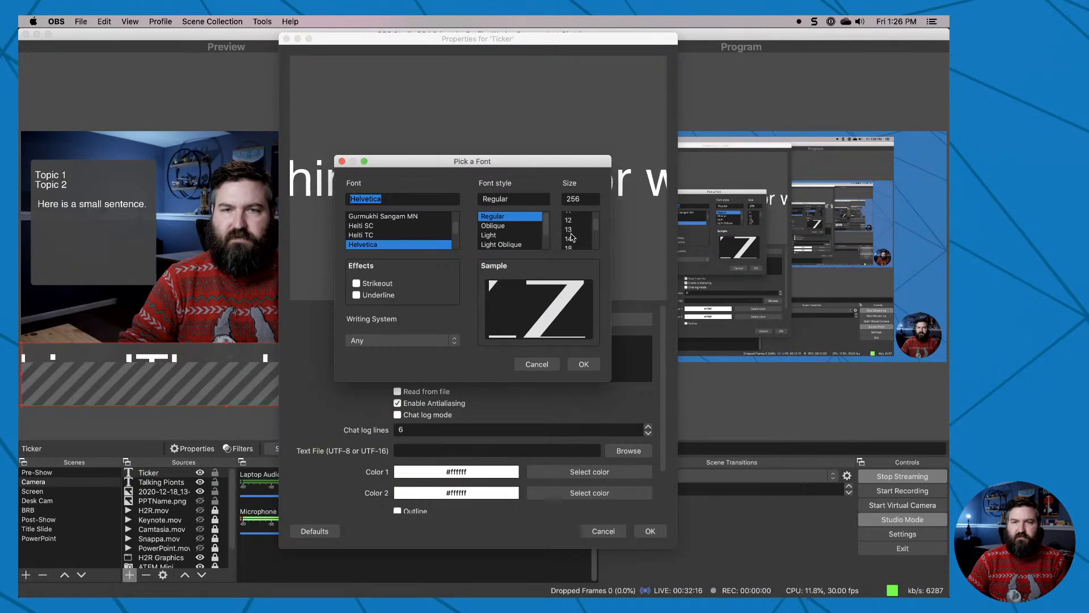
click(571, 247)
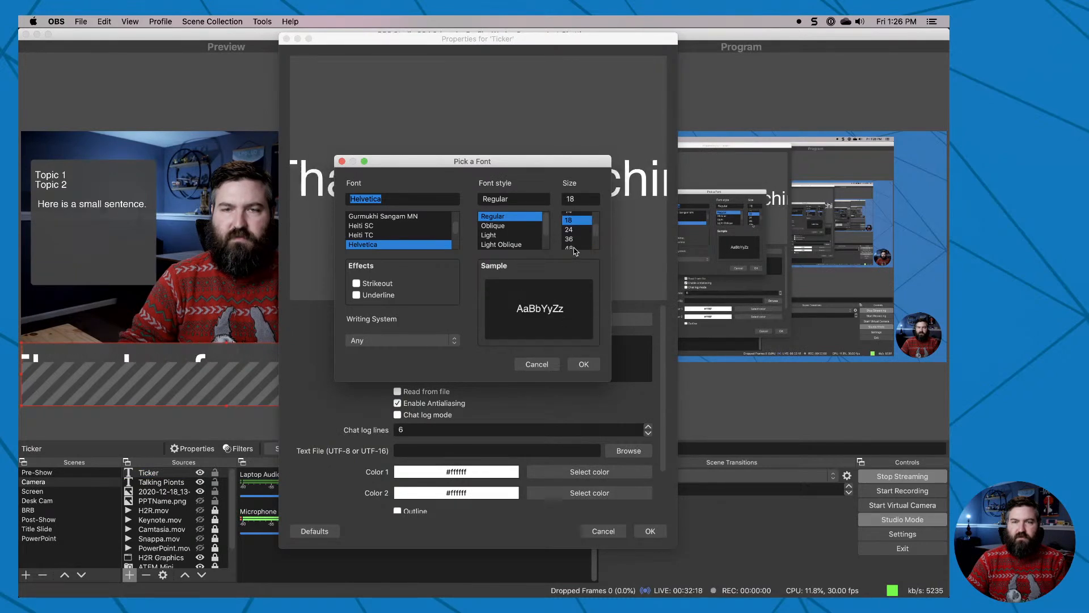
click(574, 248)
click(583, 363)
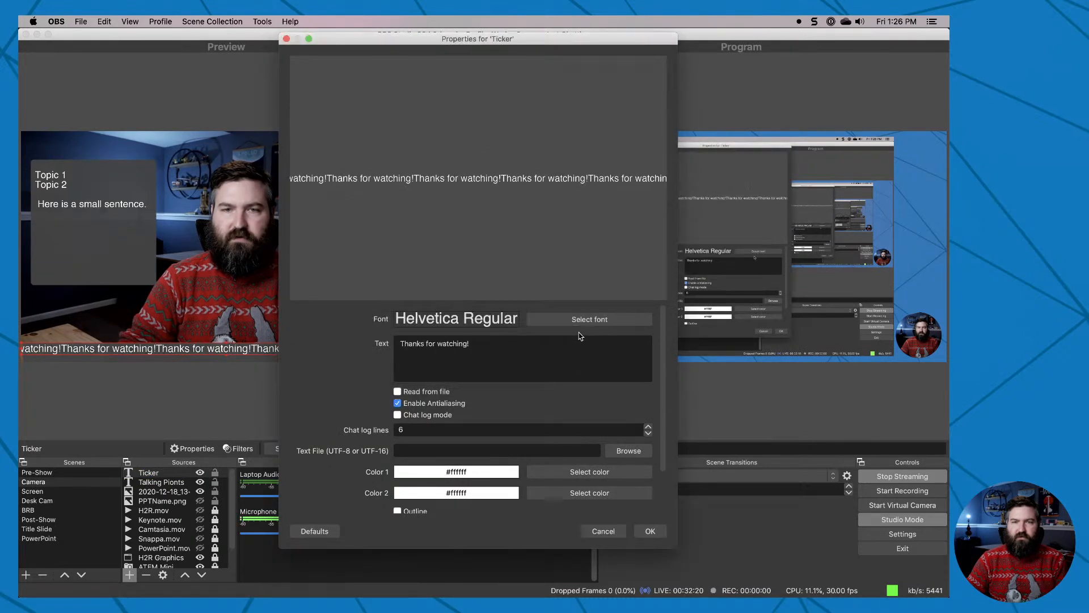
key(Return)
Nudge the ticker down within the lower bar and transition the Camera scene to the program output.
click(283, 351)
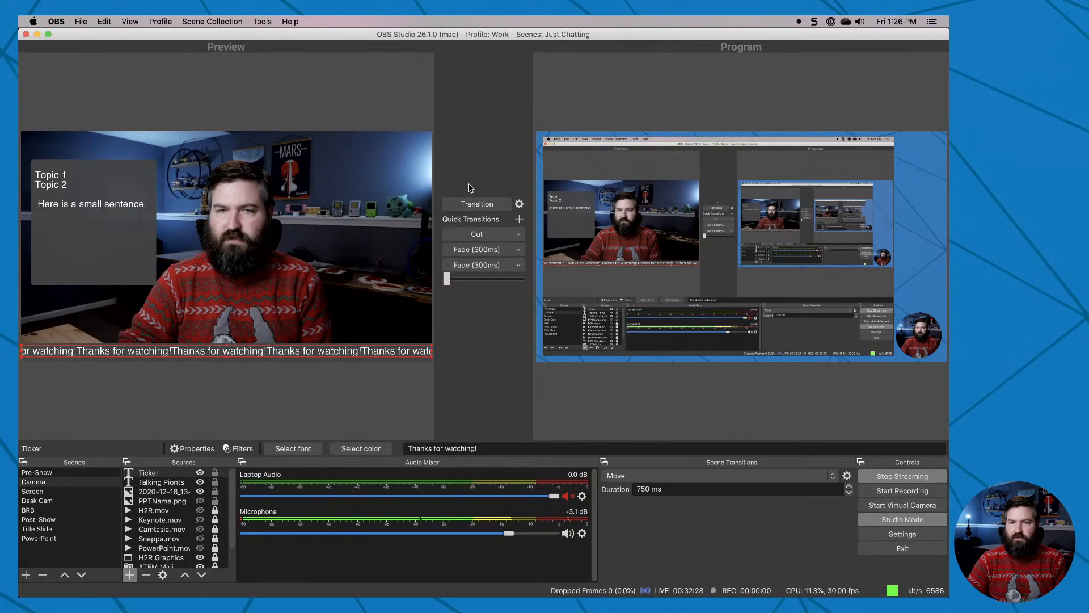
click(465, 203)
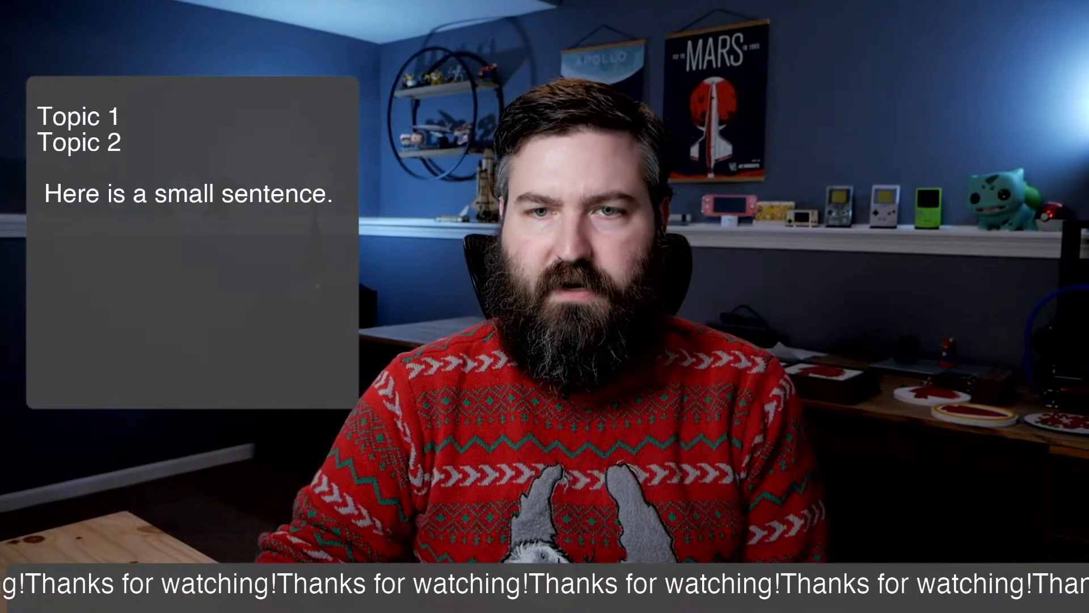
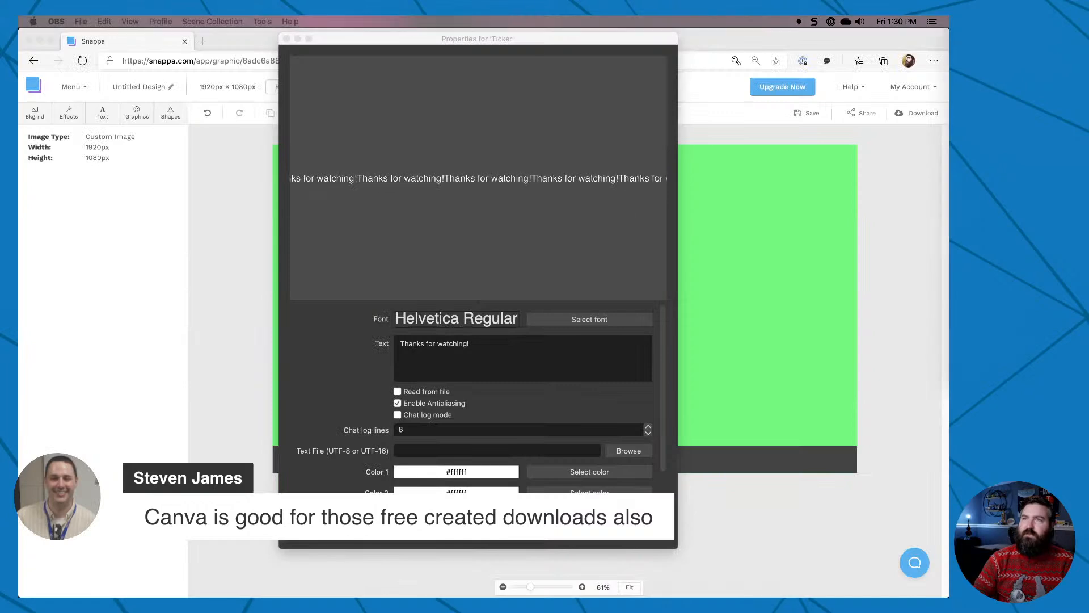
Switch to the browser and open the Canva website in a new tab.
click(247, 373)
key(super+t)
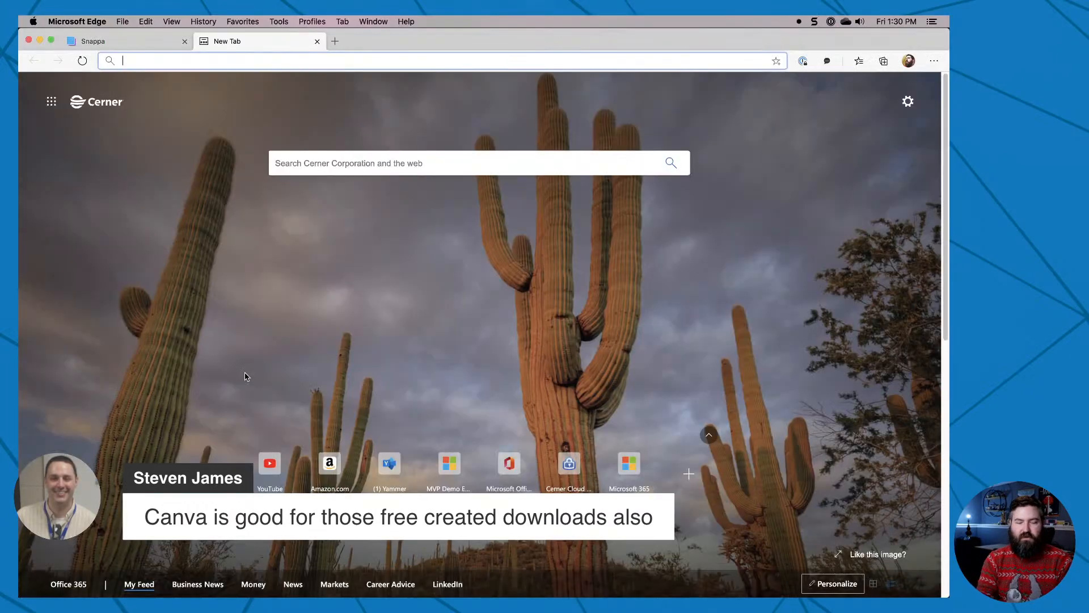
text(canva)
key(Return)
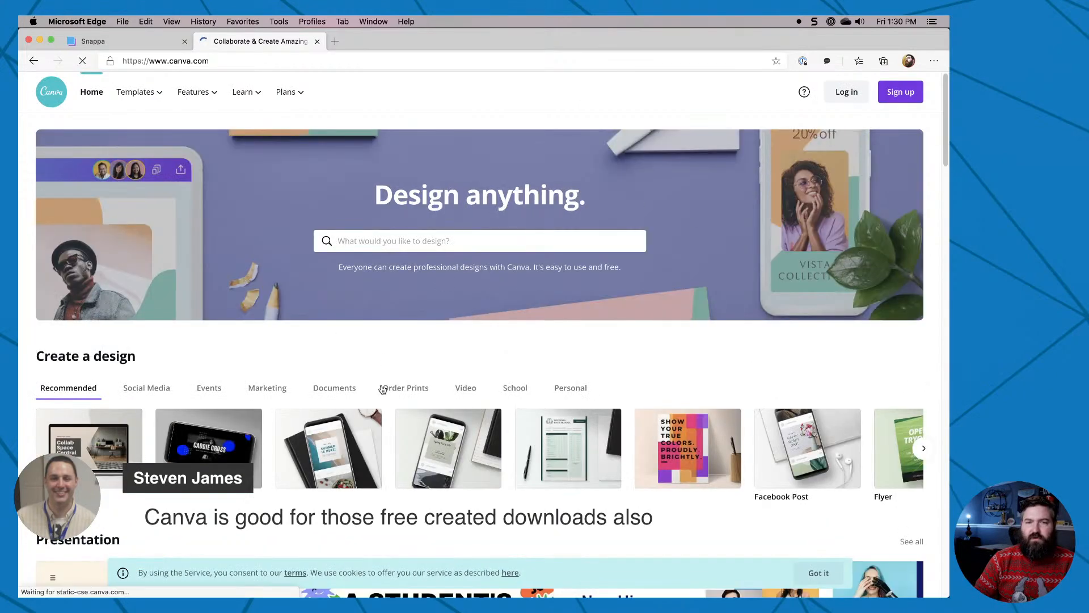
Look through the recommended design types and the Presentation and Video templates on Canva's home page.
scroll(383, 389, down, 3)
scroll(382, 389, down, 2)
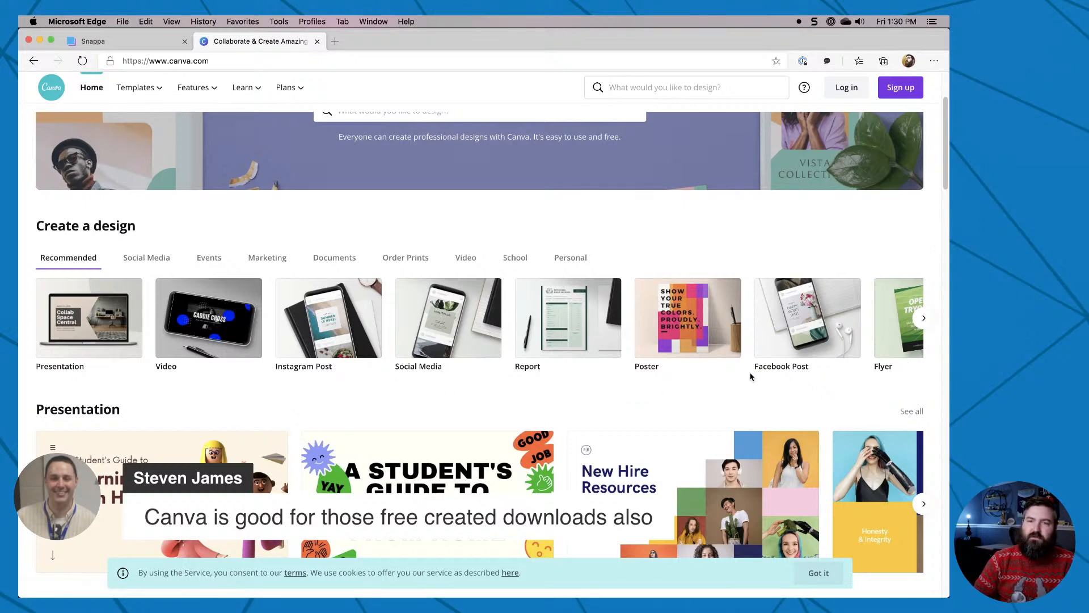
scroll(750, 376, down, 1)
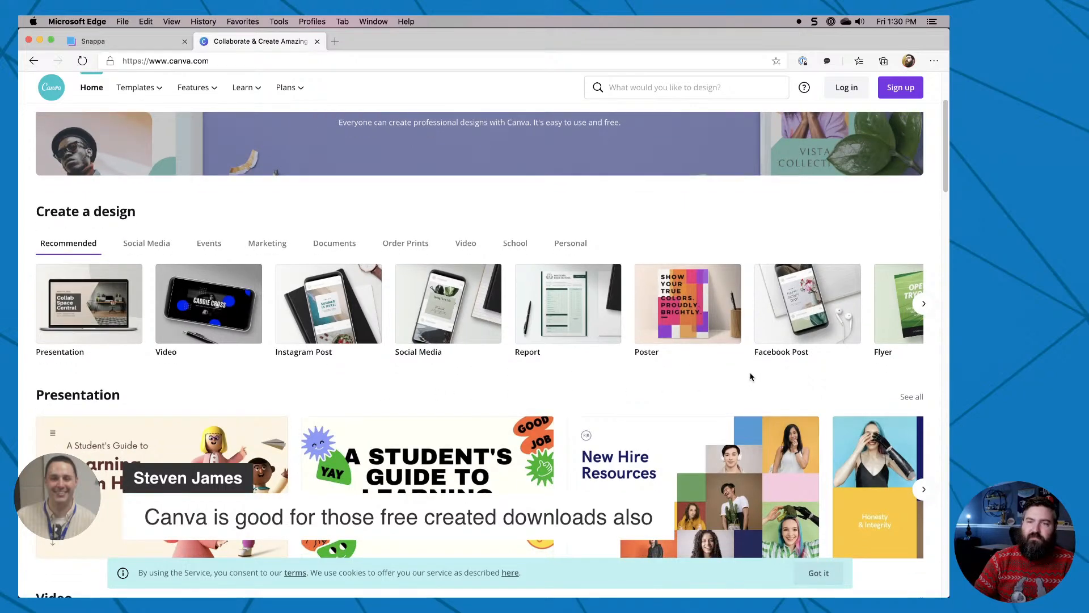
click(922, 306)
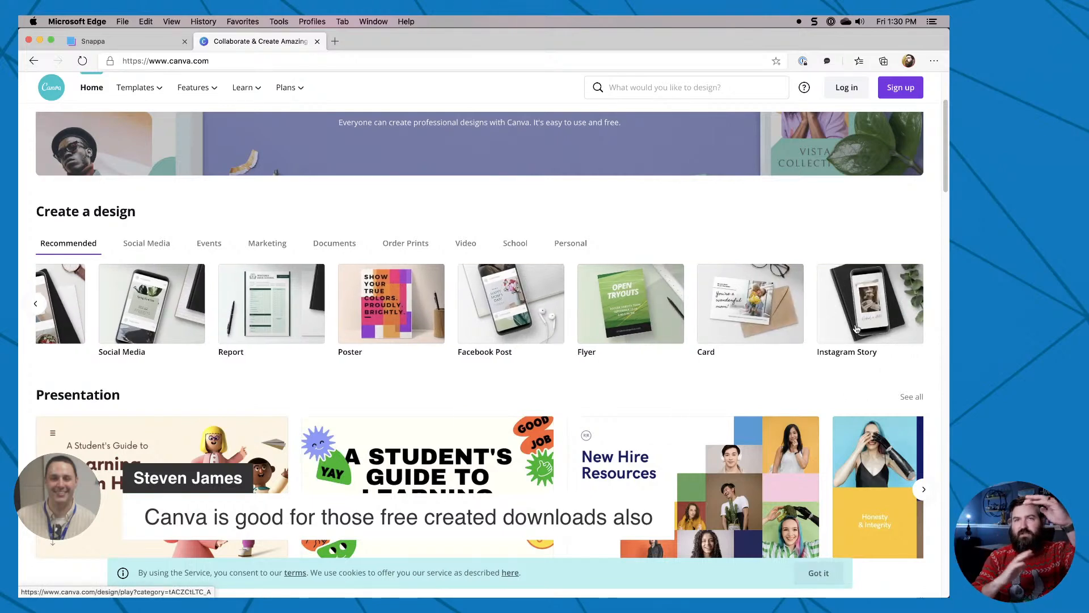
scroll(654, 408, down, 4)
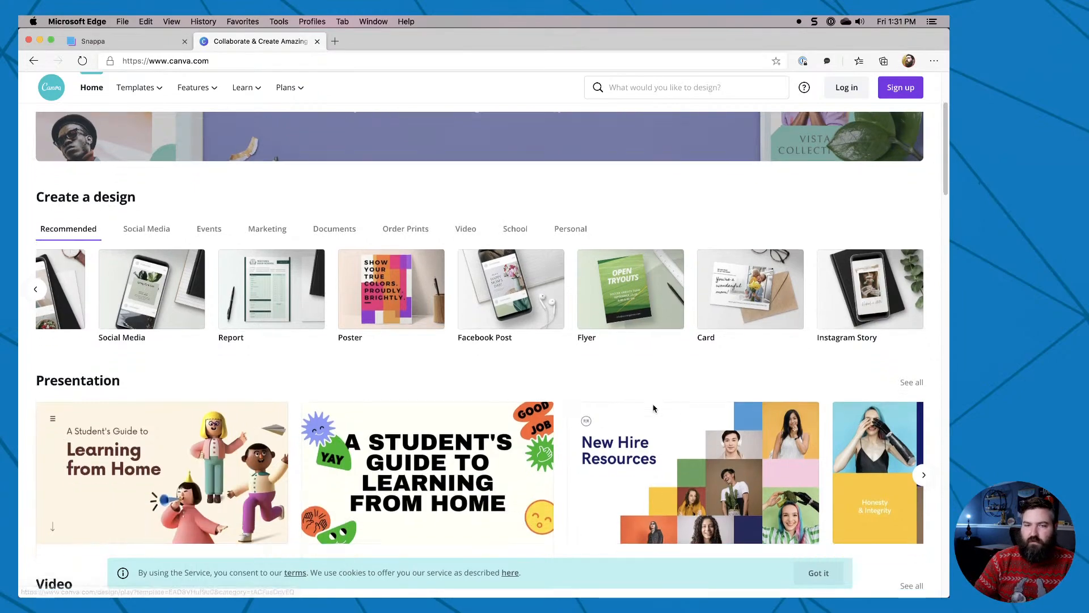
scroll(654, 409, down, 5)
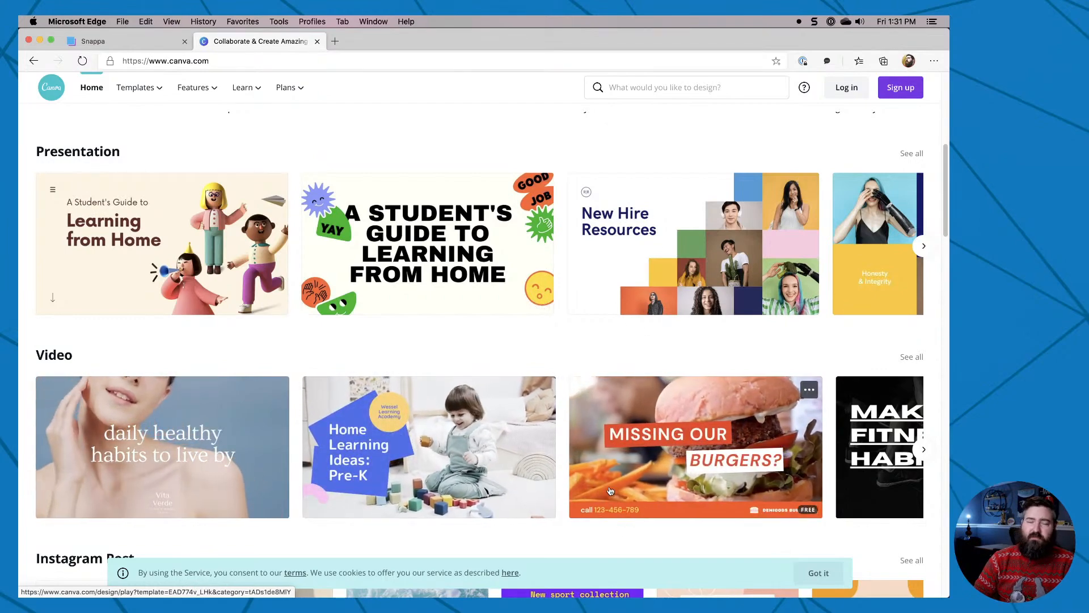
scroll(588, 362, up, 6)
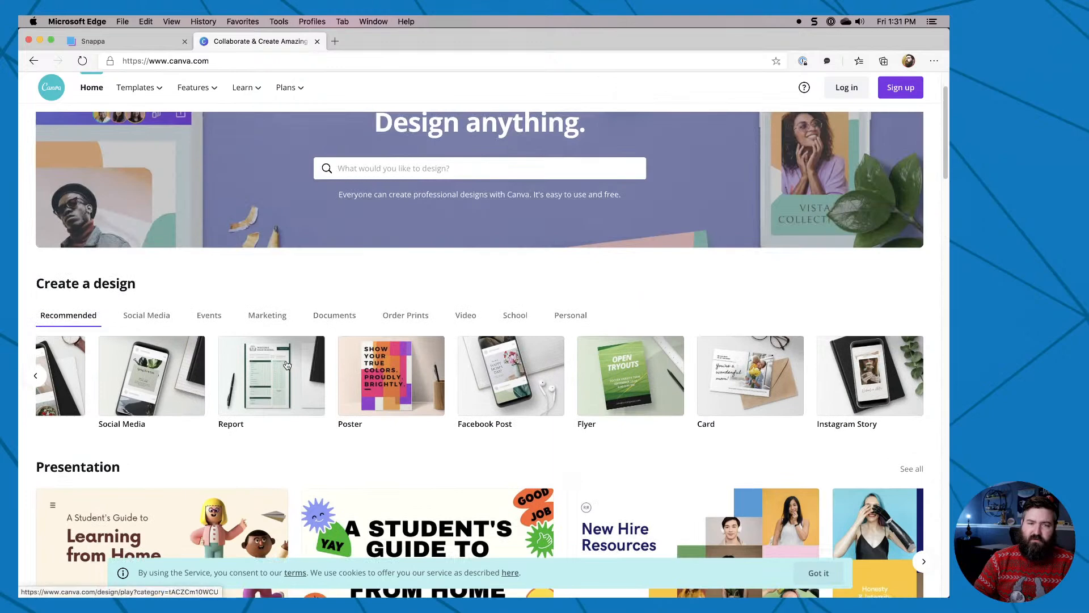
scroll(306, 323, up, 2)
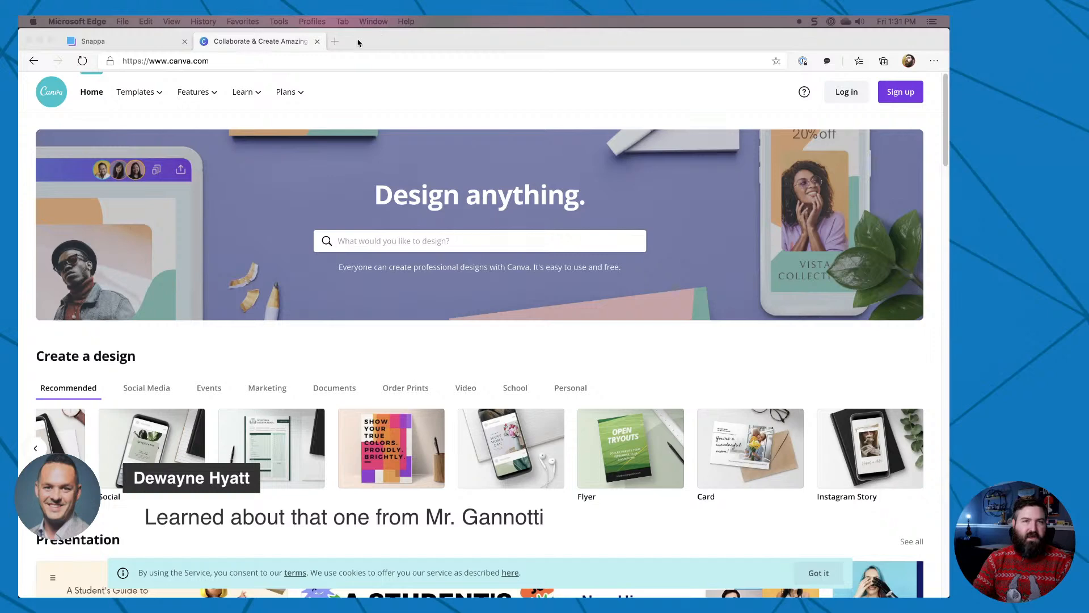
Move the browser window out of the way and close the Ticker properties in OBS, discarding the unsaved changes.
drag(355, 40, 949, 255)
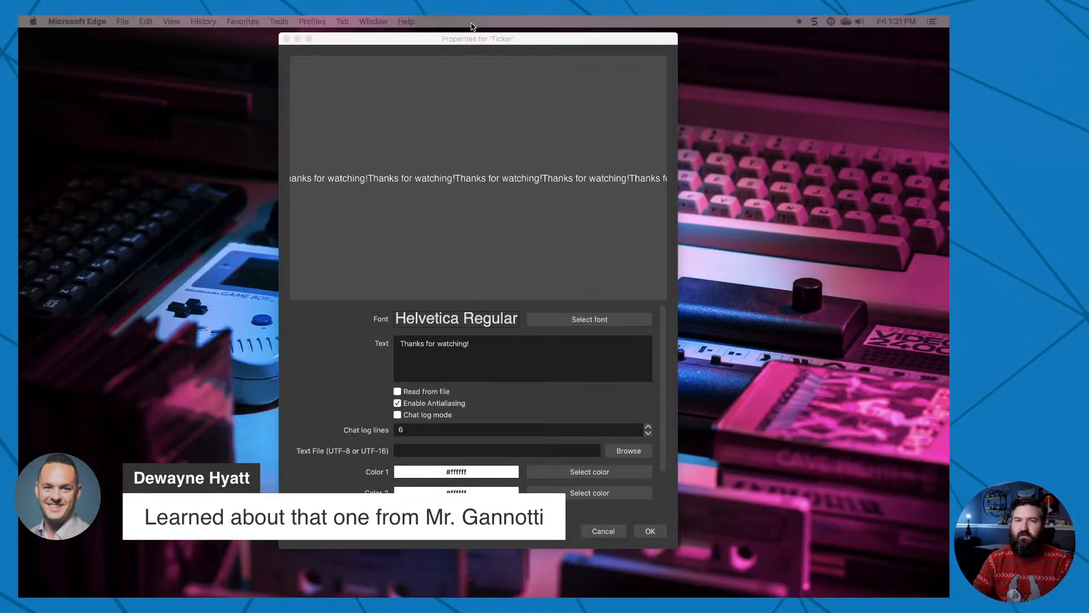
click(286, 38)
click(443, 293)
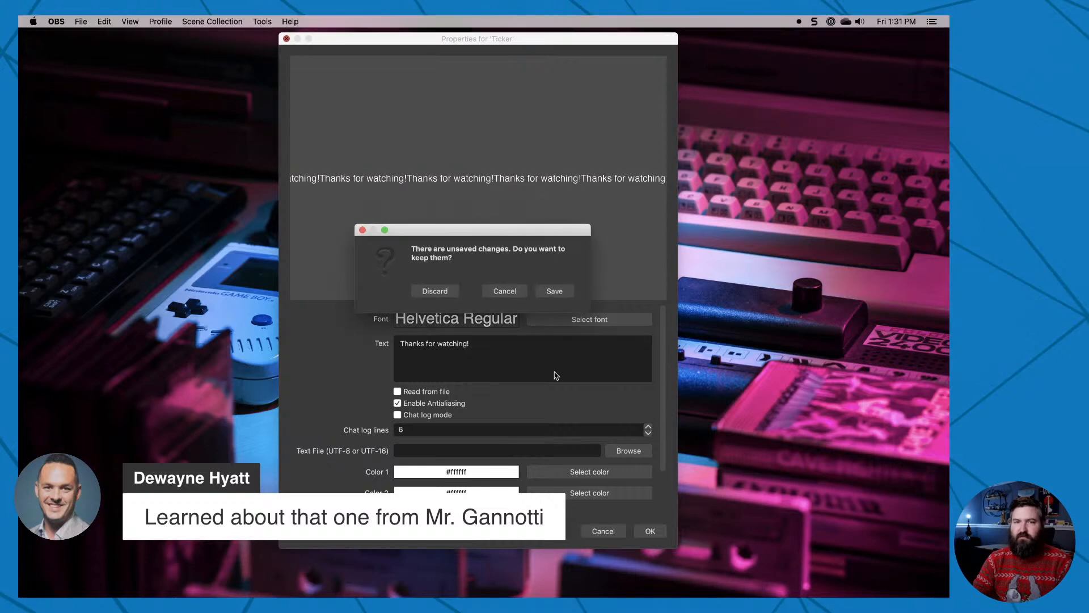
click(435, 291)
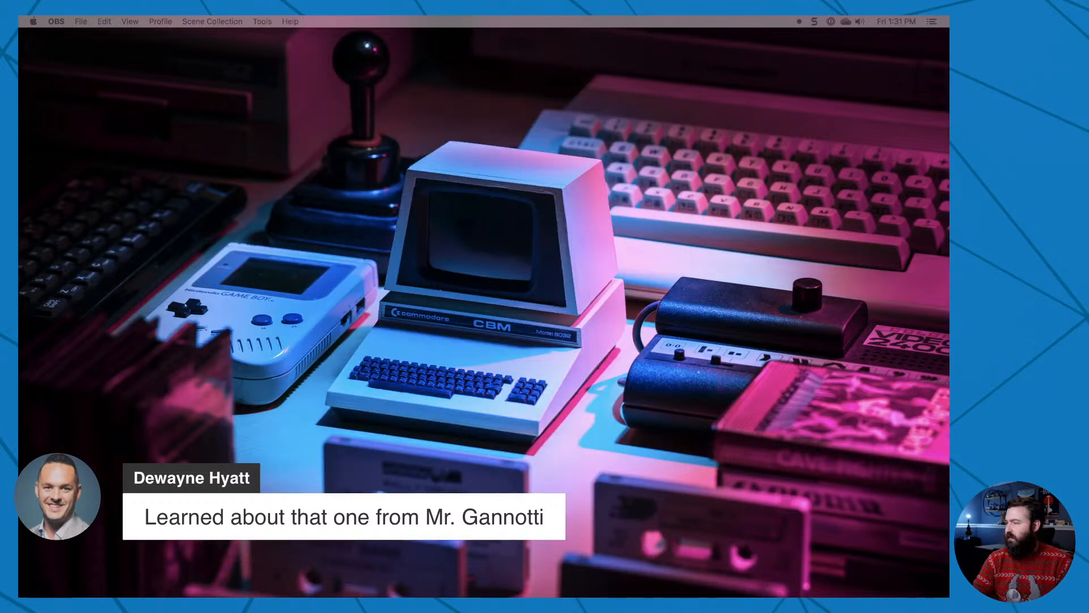
Switch to PowerPoint and delete the name-and-title text box and the grey rectangle from the green slide.
key(super+Tab)
click(364, 376)
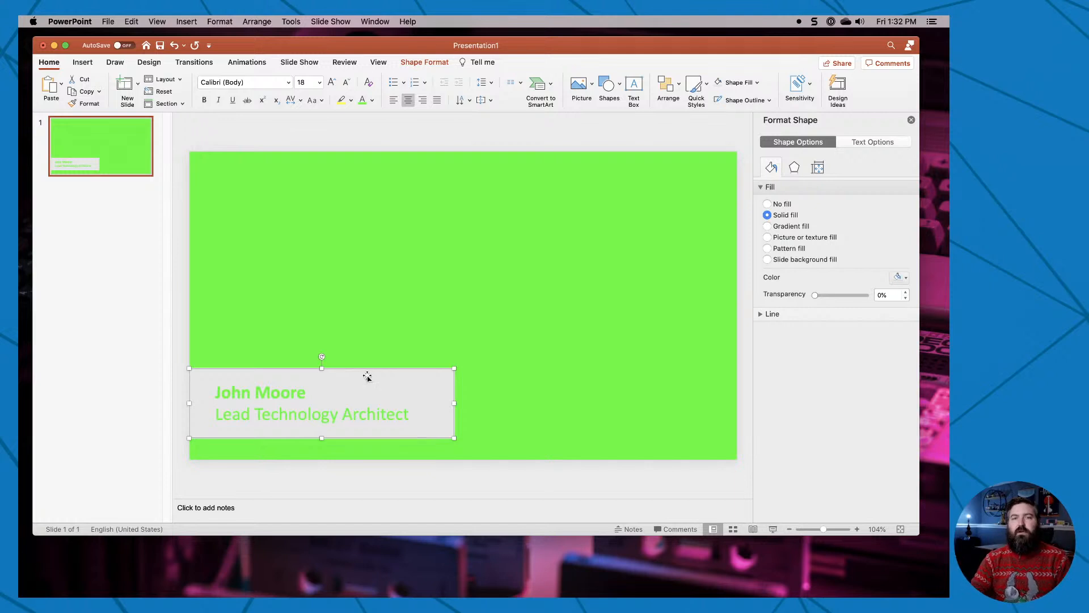
click(456, 310)
click(361, 396)
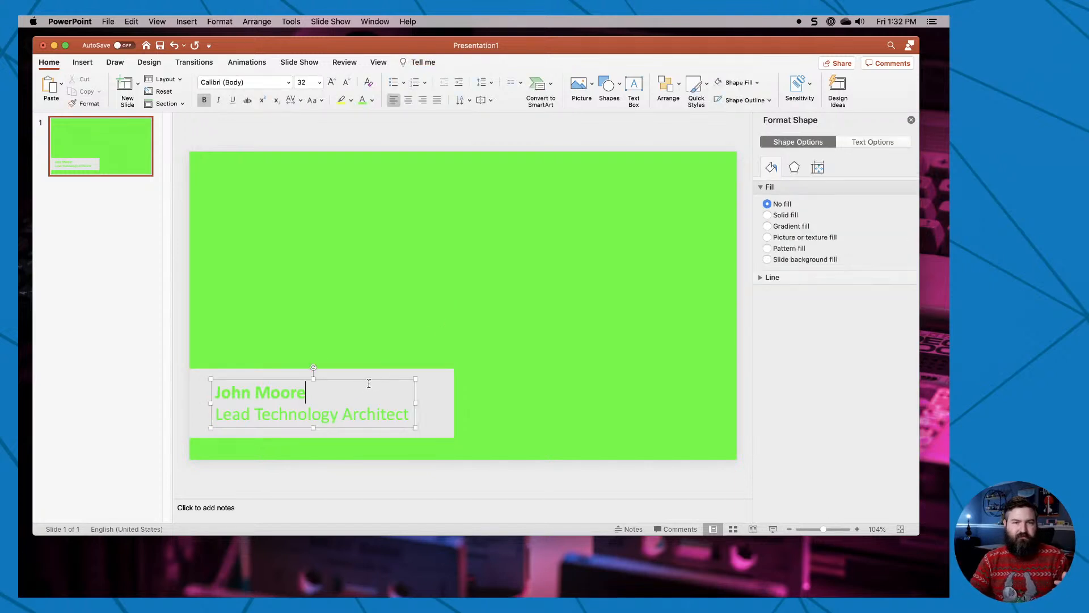
key(BackSpace)
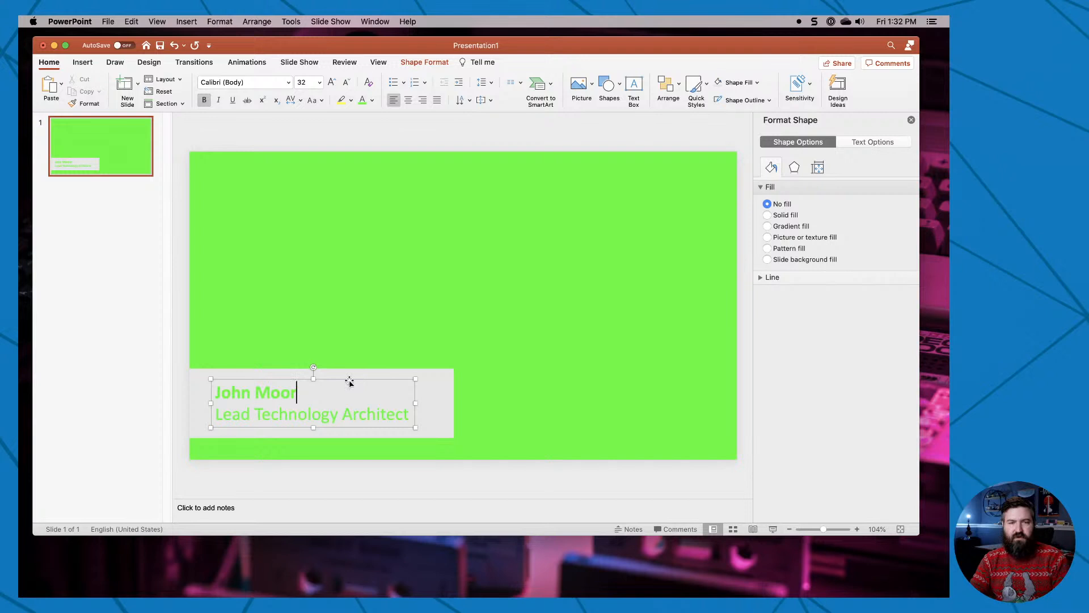
click(239, 380)
key(Delete)
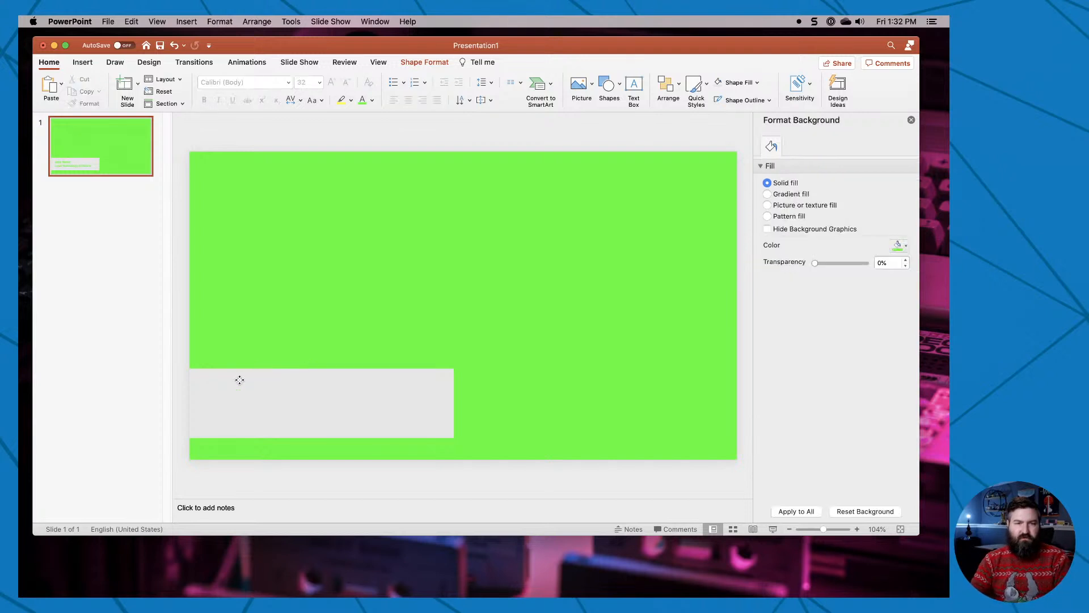
click(238, 379)
key(Delete)
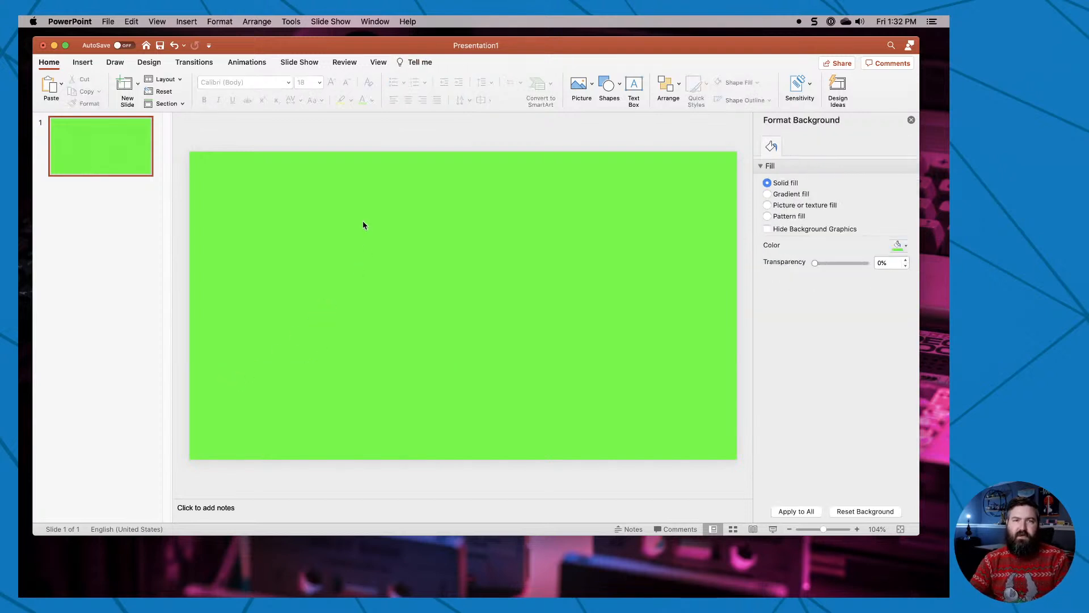
Browse OneDrive's OBS > Shared Assets folder for a presentation to open, including Lower Thirds and Pre-broadcast Videos.
key(super+o)
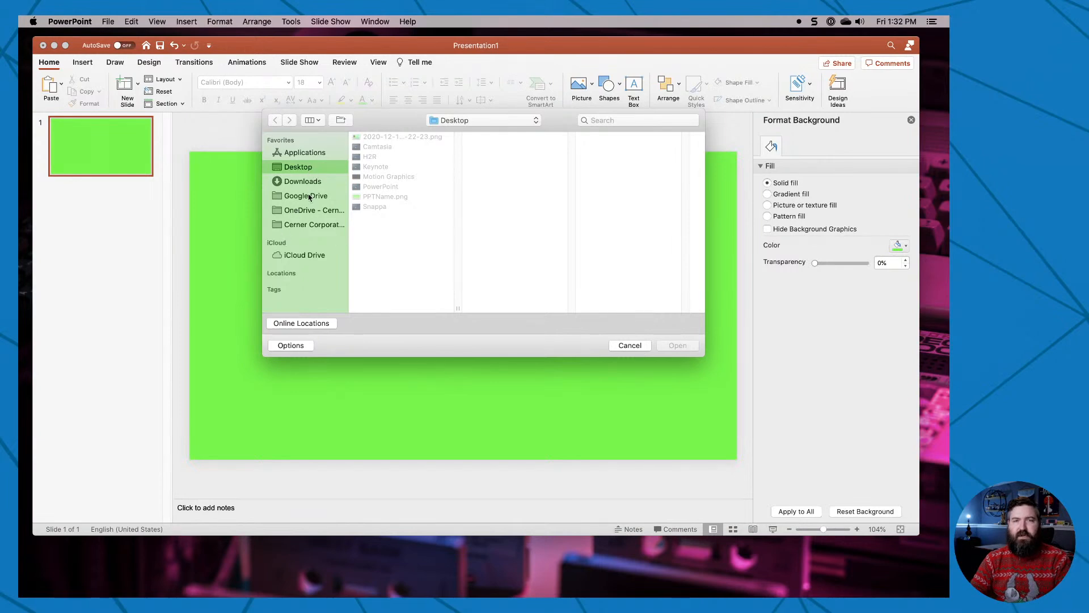
click(301, 211)
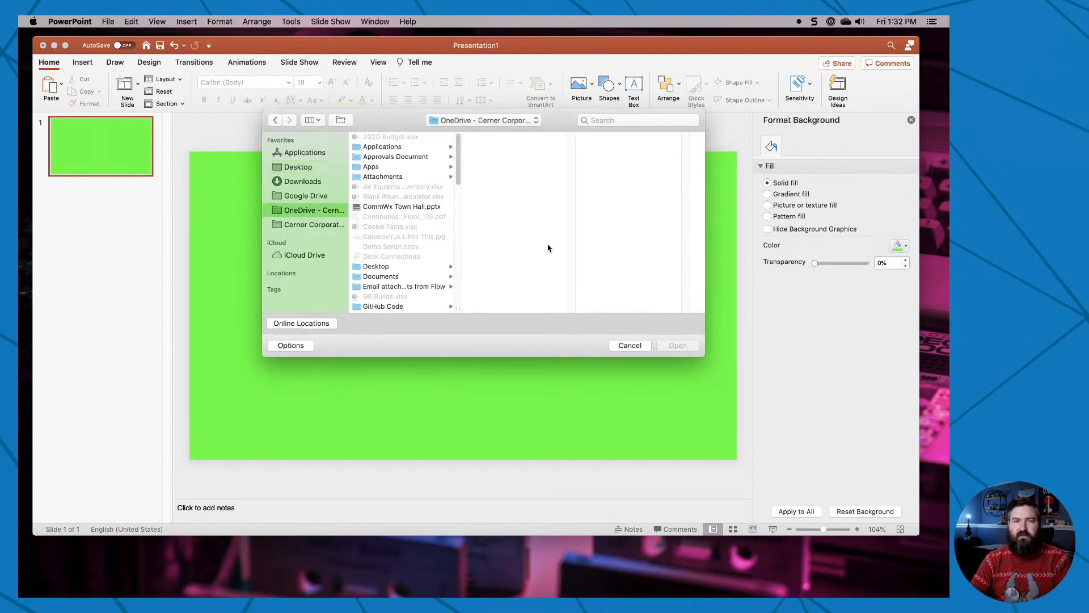
key(Down)
text(obs)
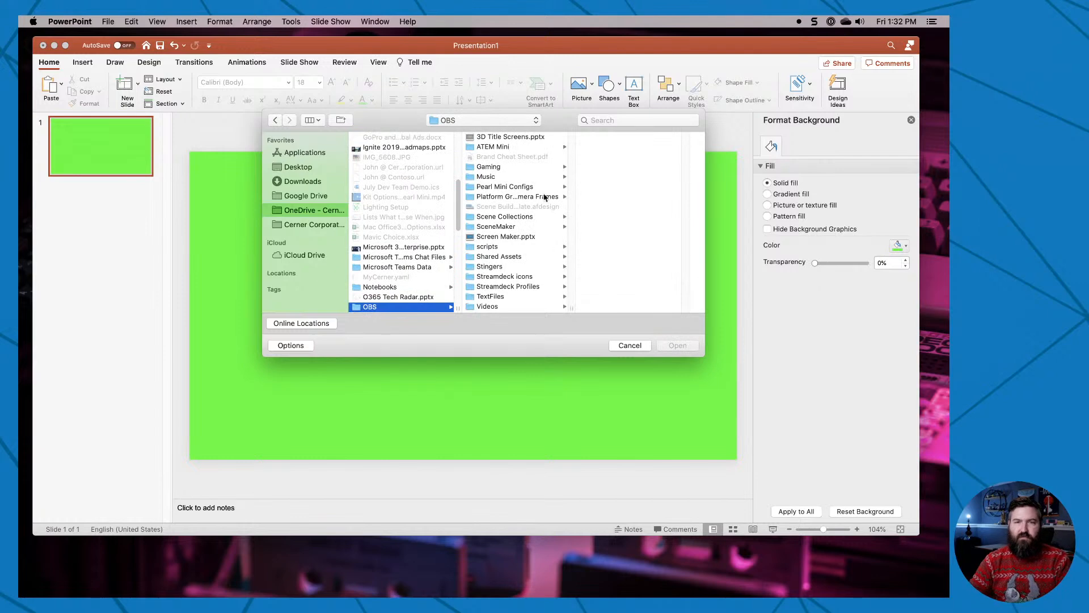
click(524, 258)
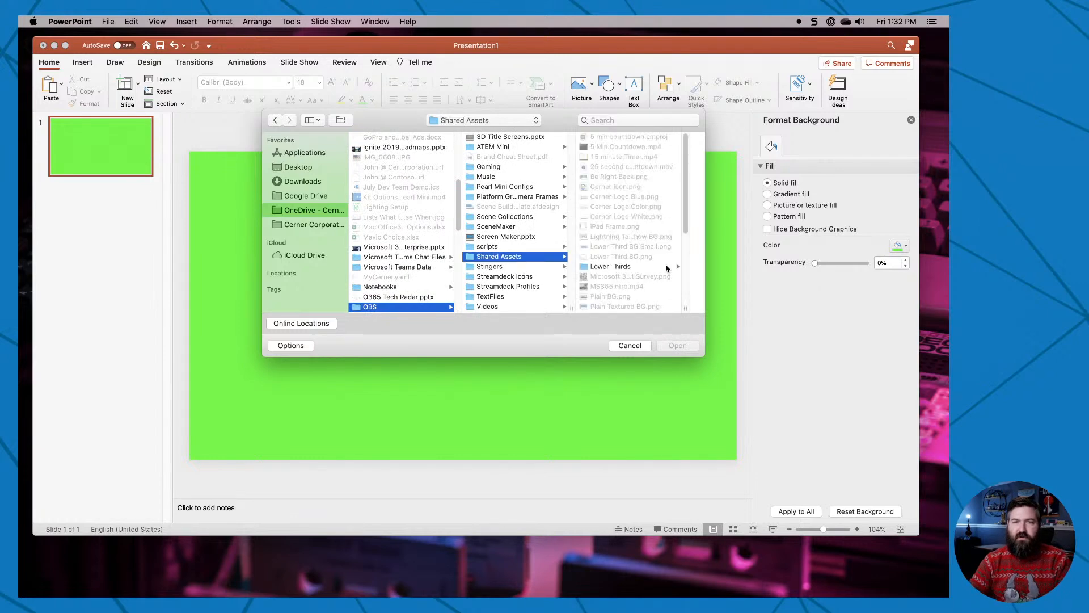
scroll(667, 268, down, 5)
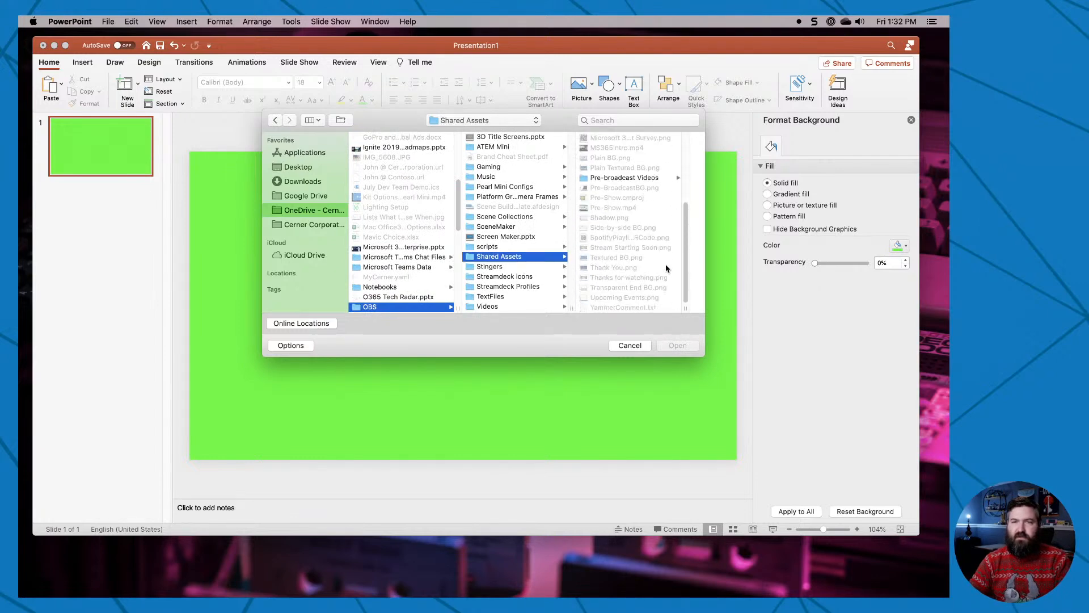
scroll(667, 268, up, 2)
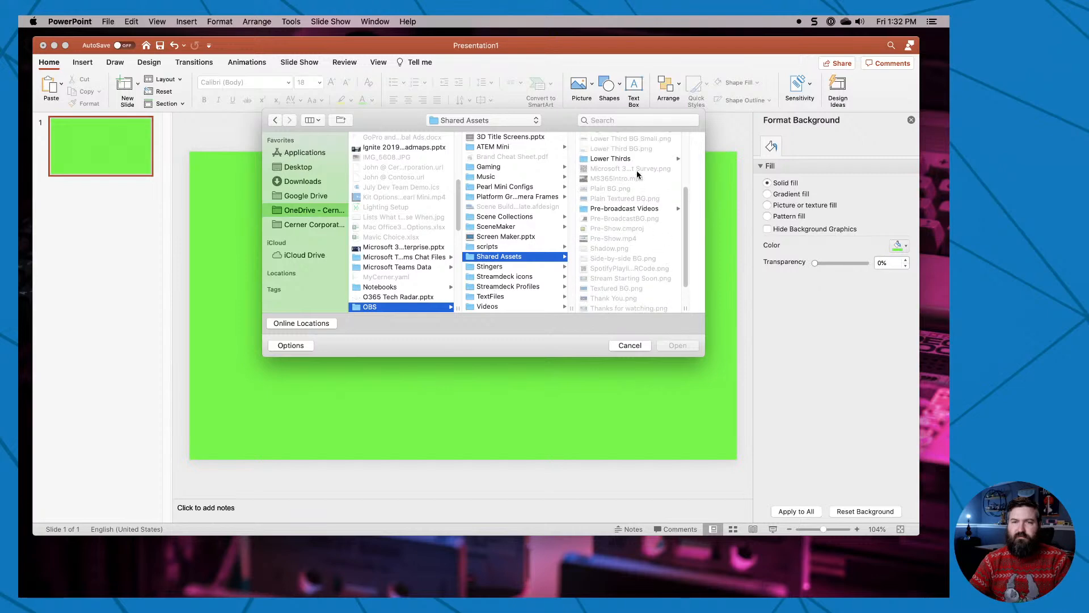
click(621, 158)
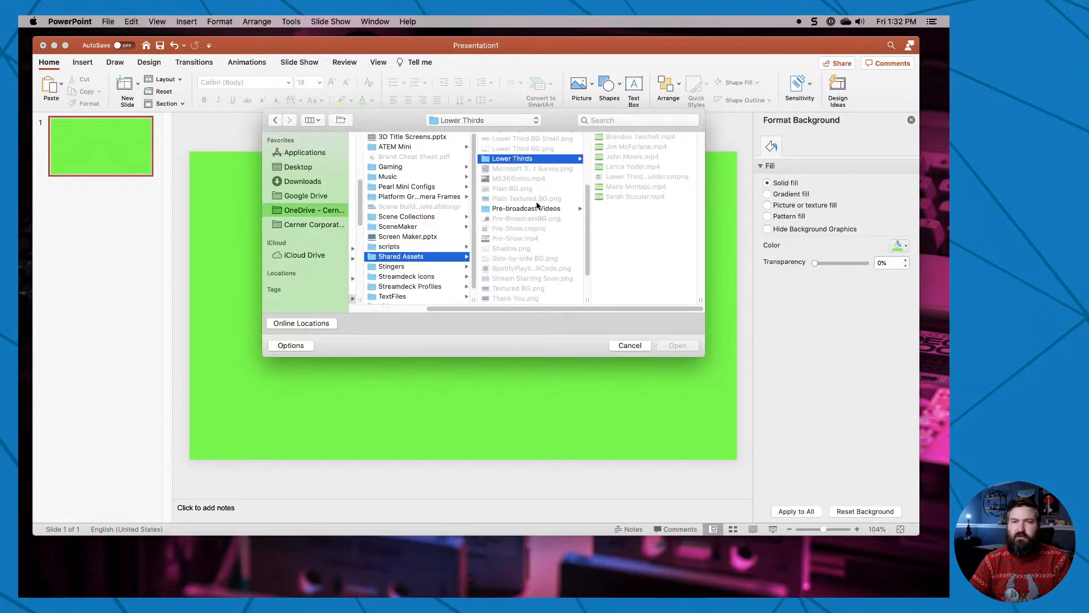
click(521, 208)
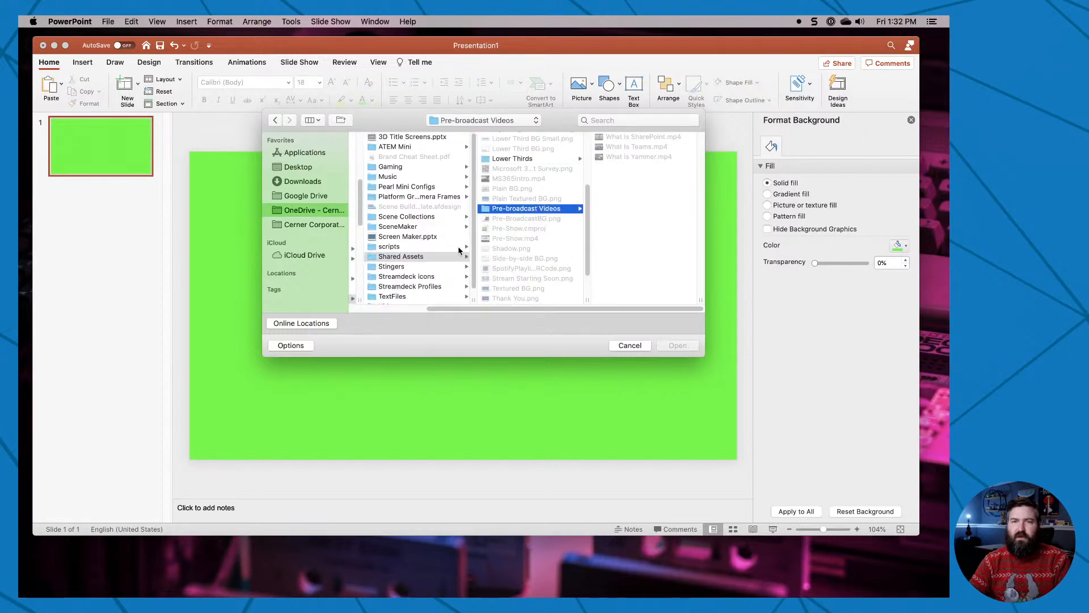
Check the Transitions and Titles folders under OneDrive's Videos > Assets for the presentation and close the file browser.
scroll(448, 250, down, 1)
scroll(397, 311, left, 3)
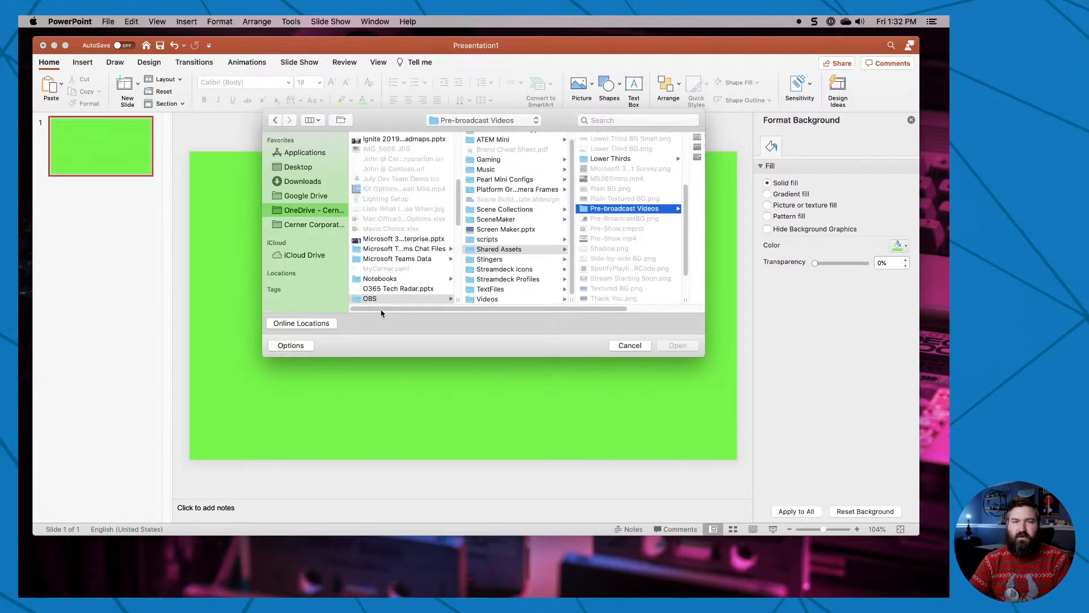
scroll(406, 294, down, 5)
scroll(405, 293, down, 5)
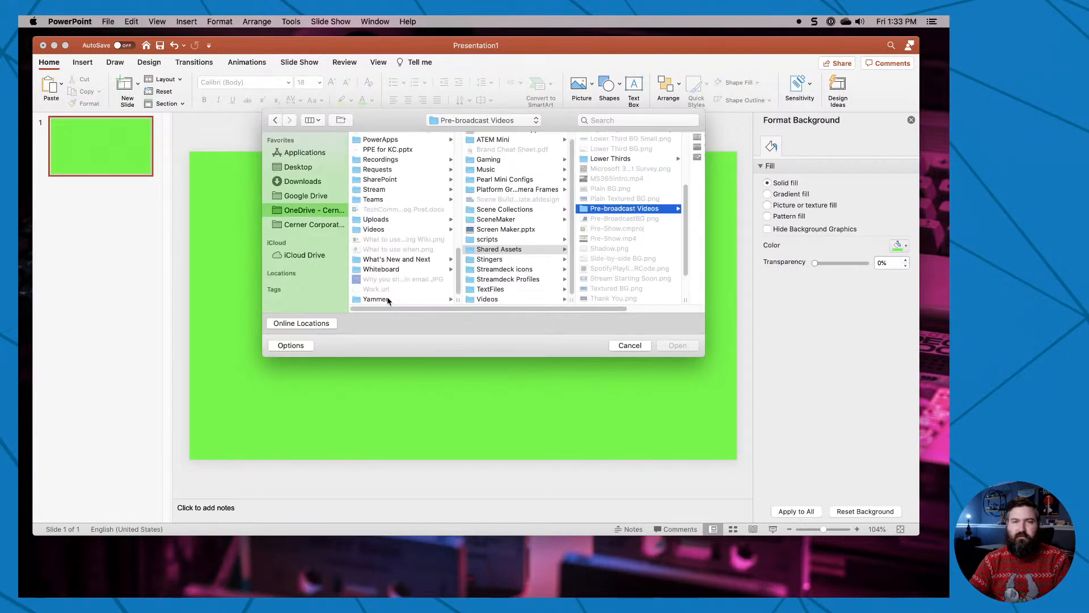
click(388, 230)
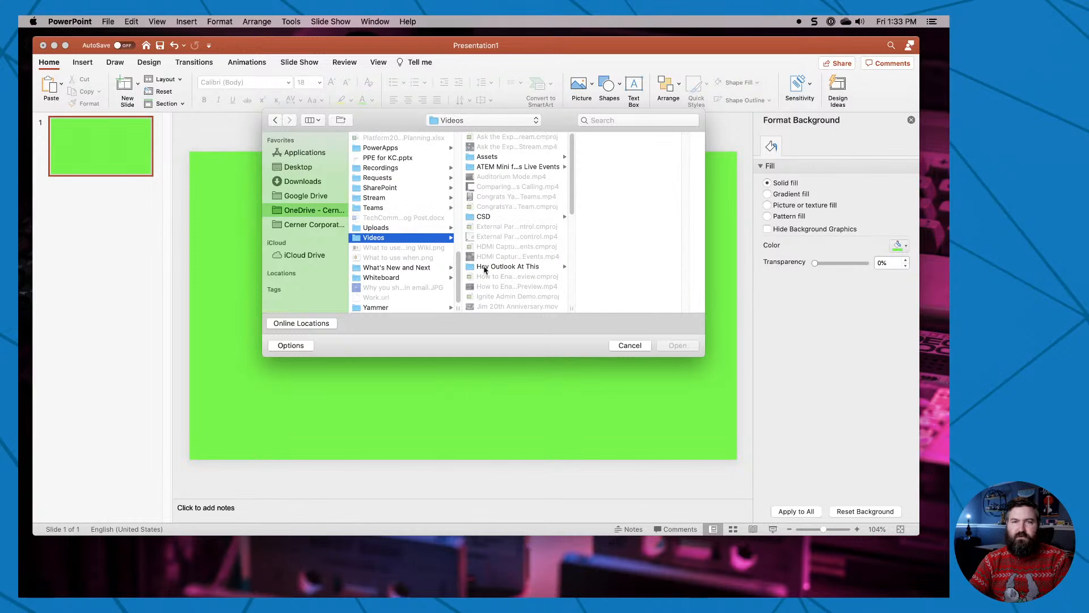
click(502, 157)
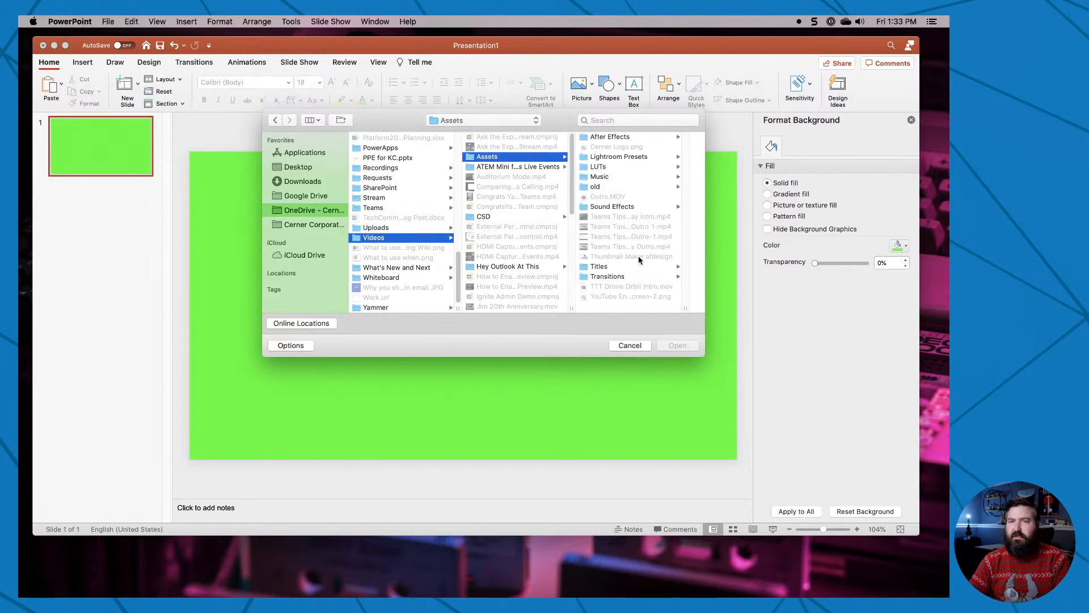
click(606, 277)
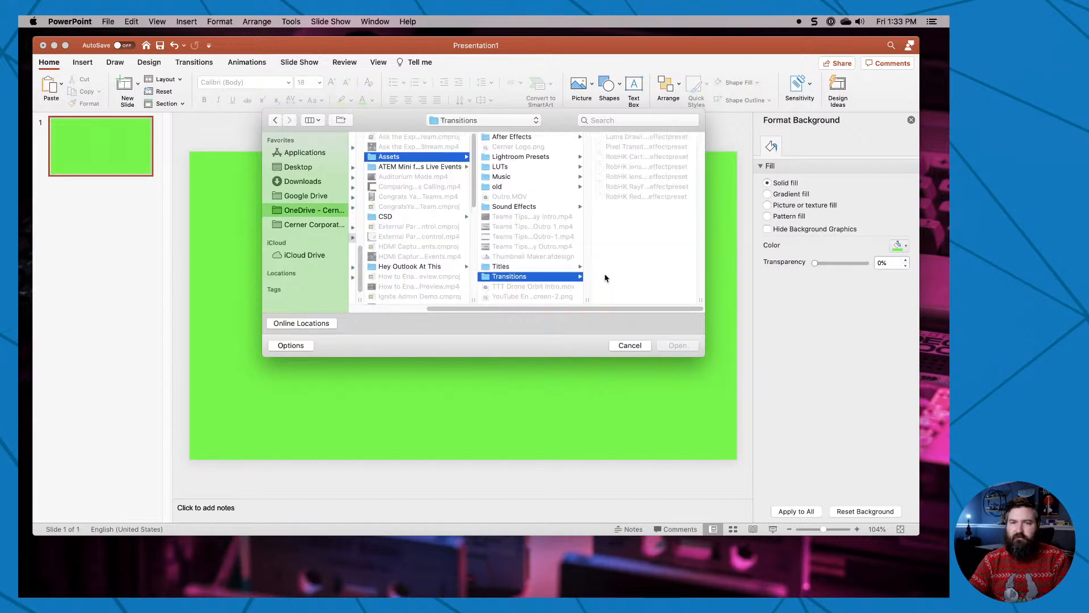
click(533, 268)
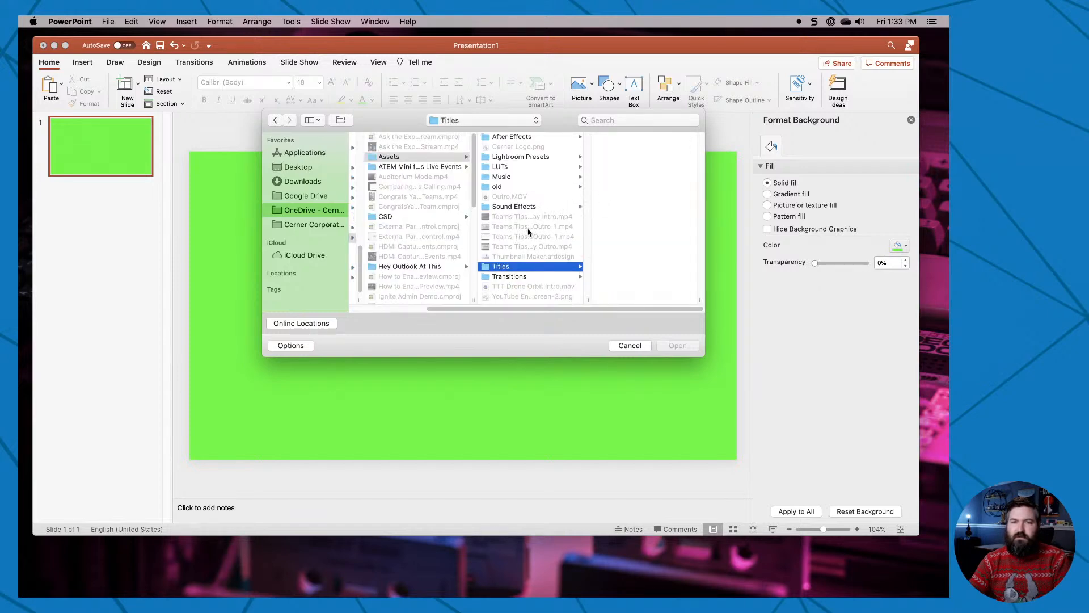
click(630, 346)
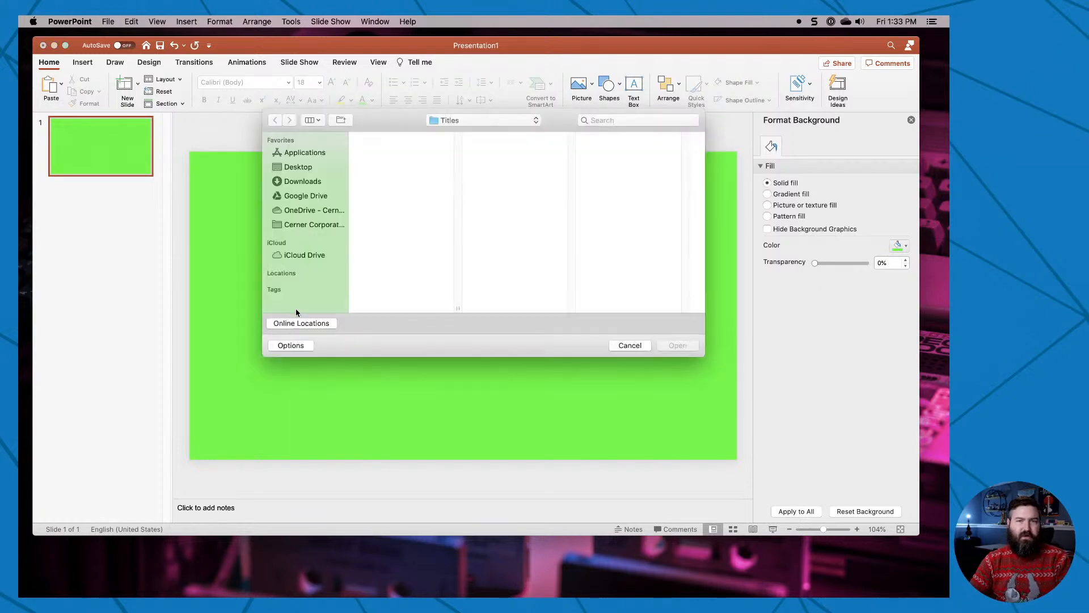
Search the recent online presentations for "3d" and open 3D Title Screens.
click(297, 324)
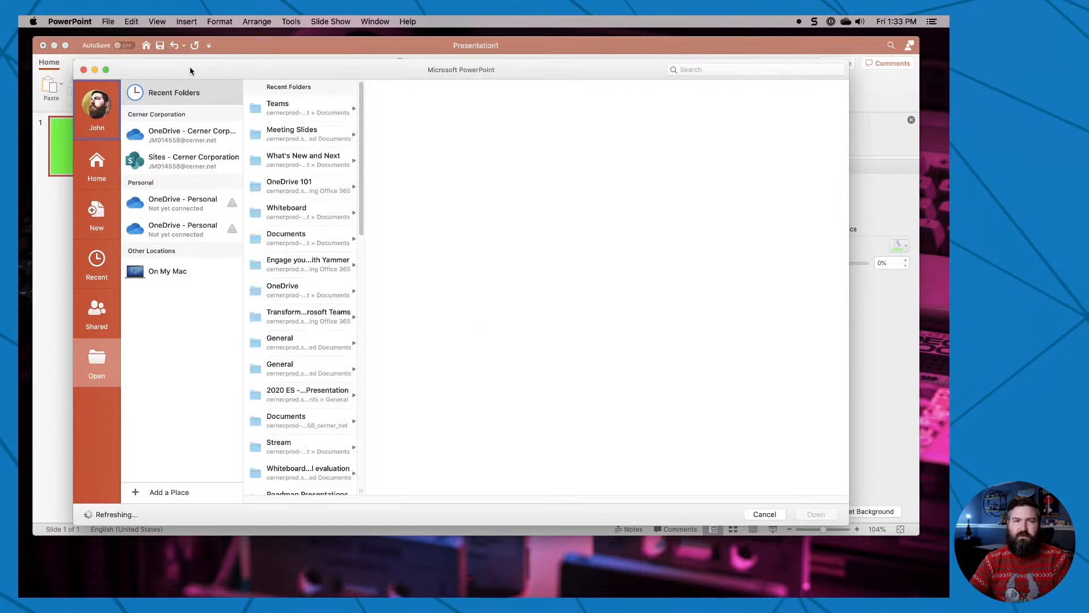
drag(190, 69, 243, 53)
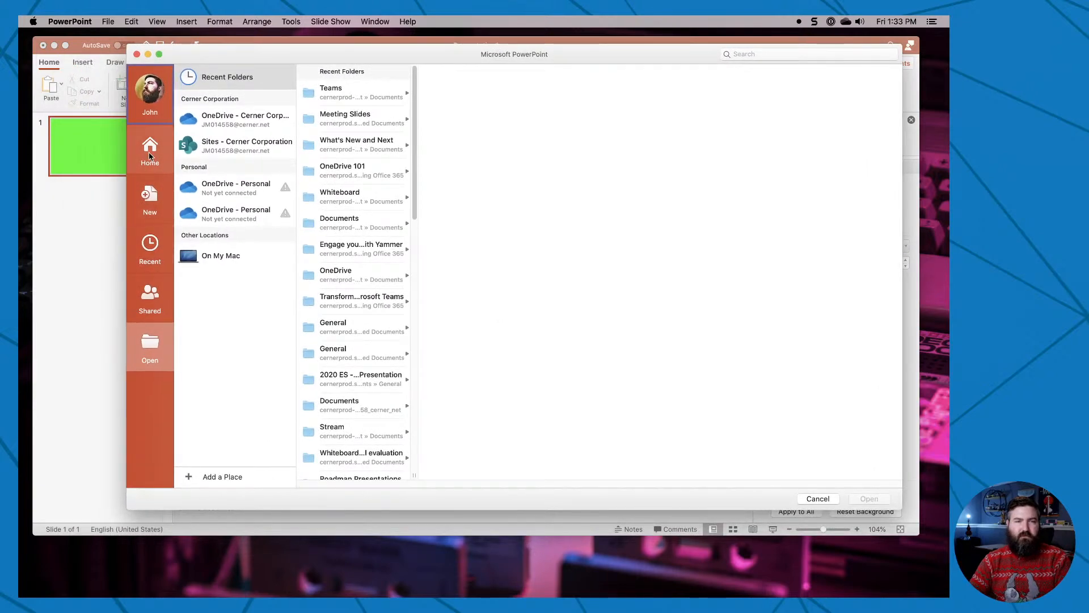
click(770, 55)
text(3d)
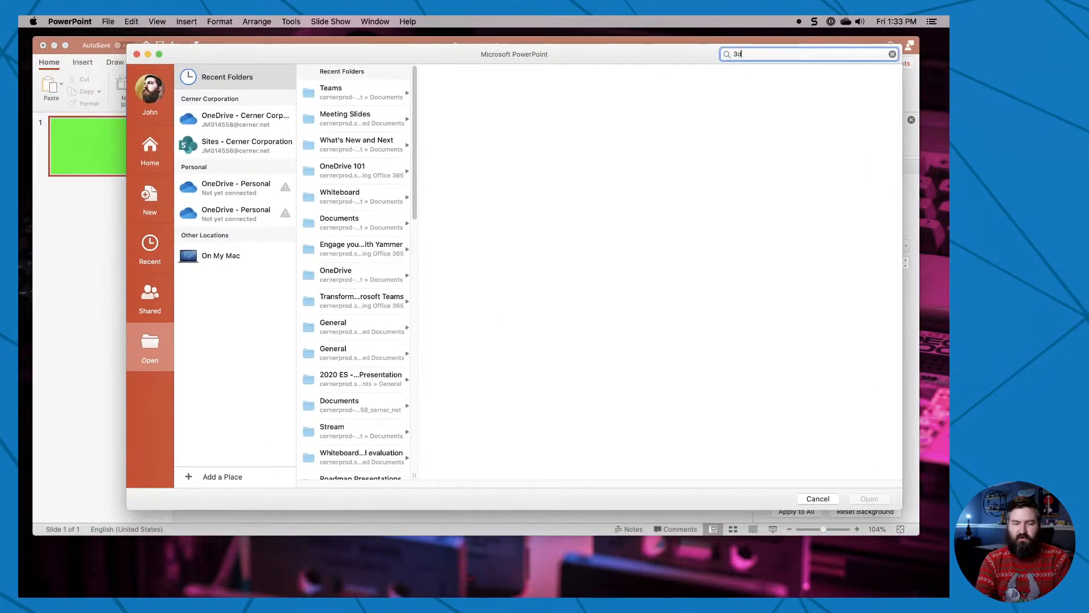
key(Return)
click(265, 74)
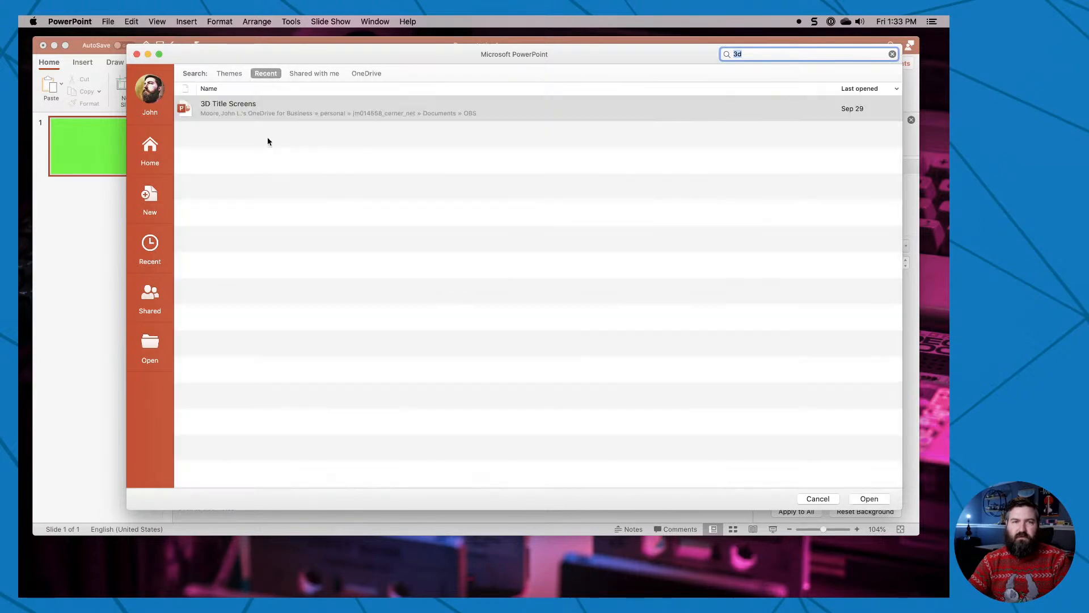
double_click(249, 111)
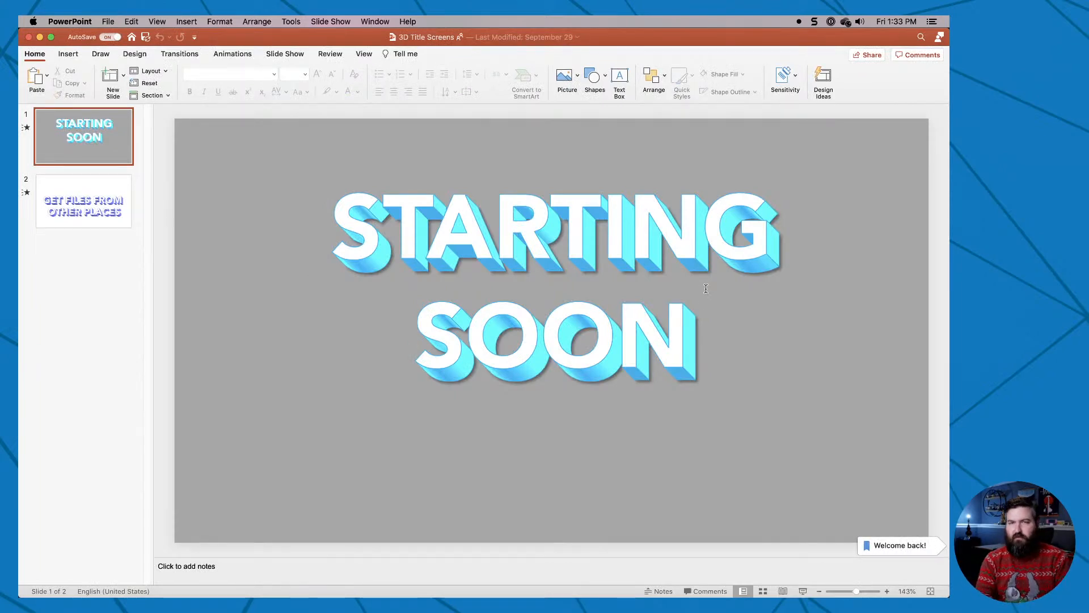
Search the presentations shared by others for a colleague's surname, select Office 365 Adoption Purchasing Plan and cancel without opening it.
key(super+o)
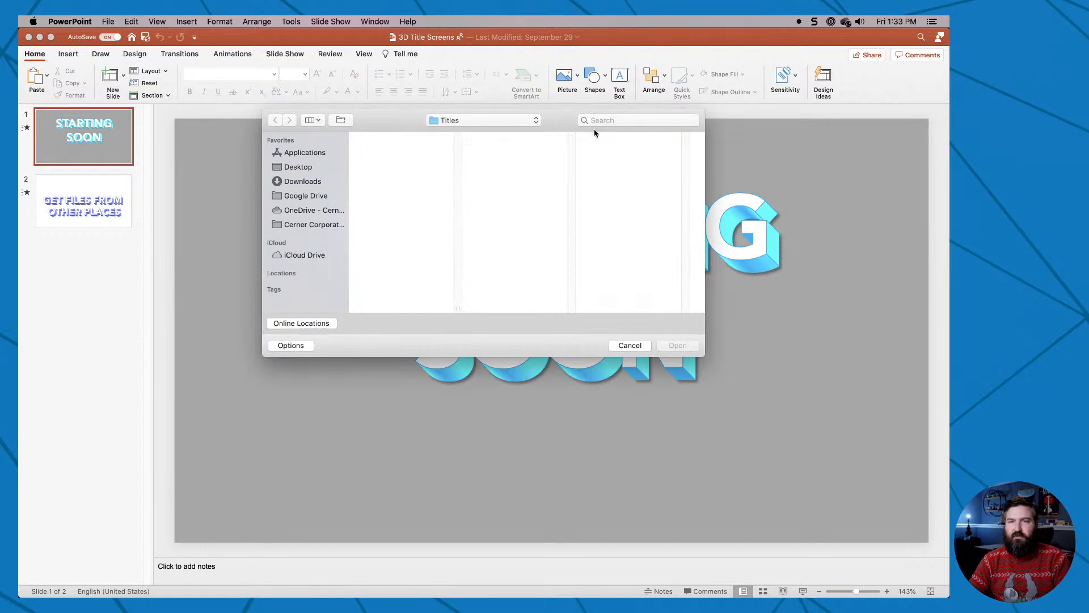
click(318, 322)
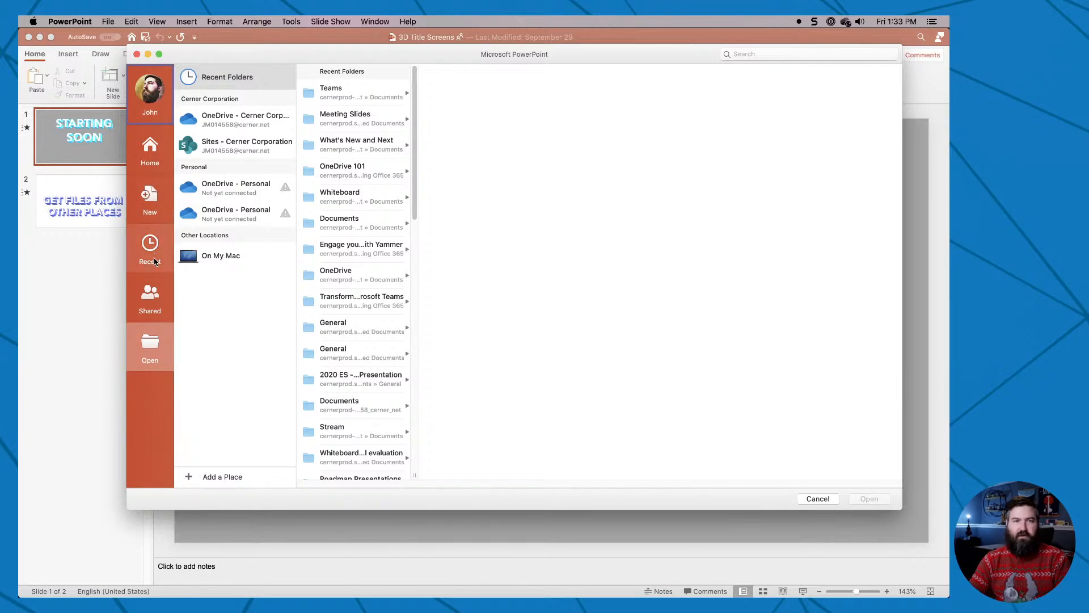
click(150, 296)
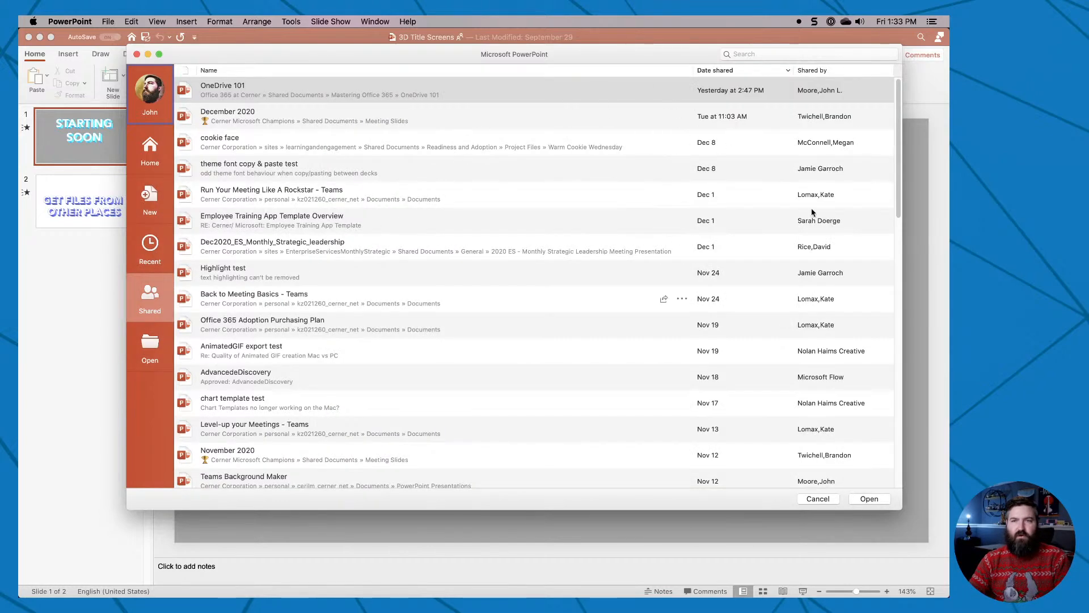
click(801, 54)
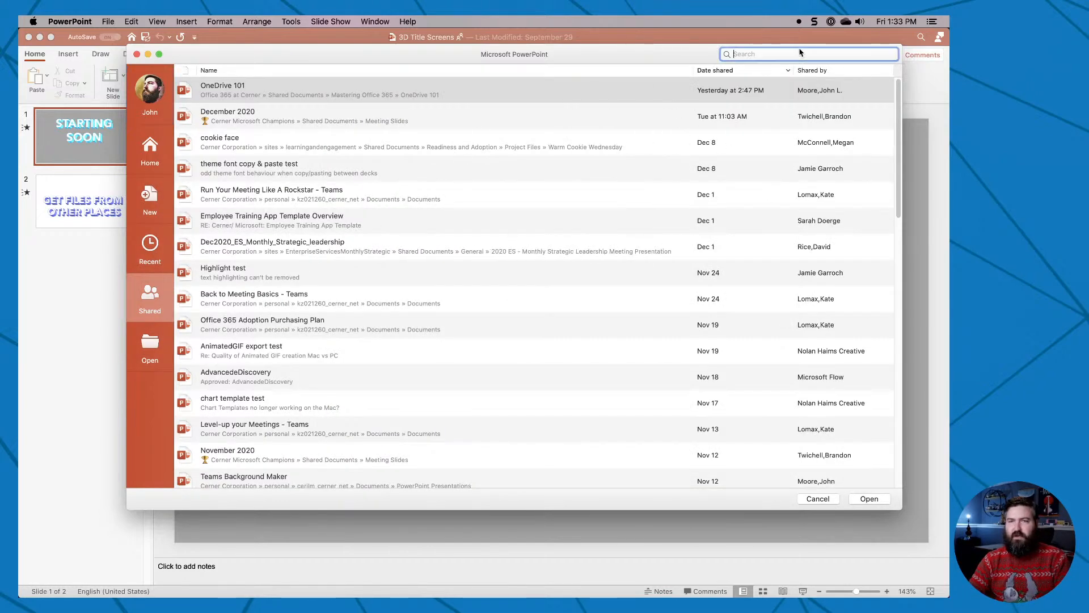
text(lomax)
key(Return)
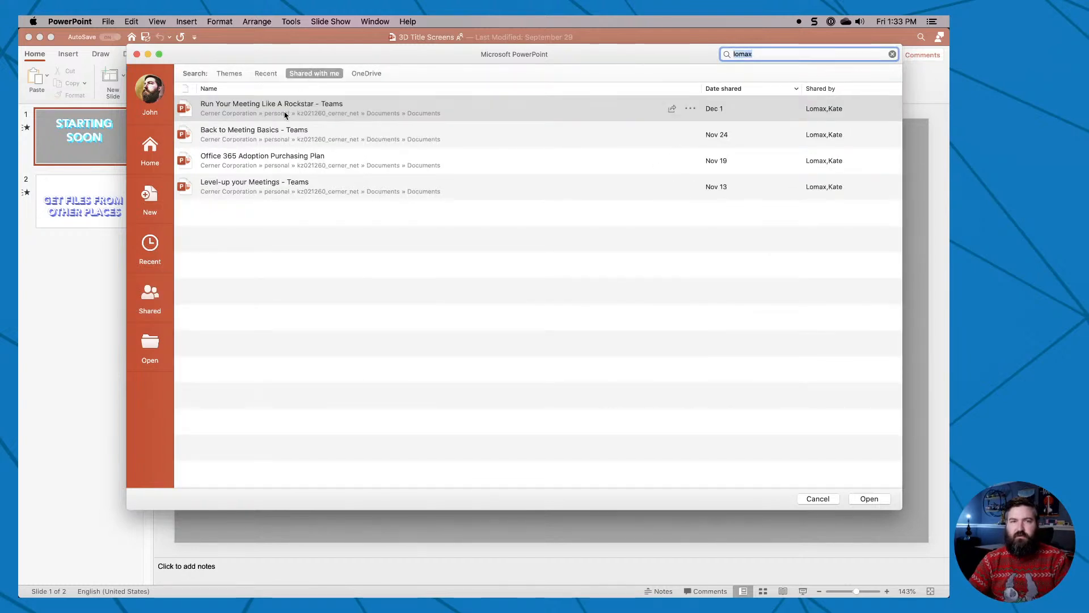
click(286, 166)
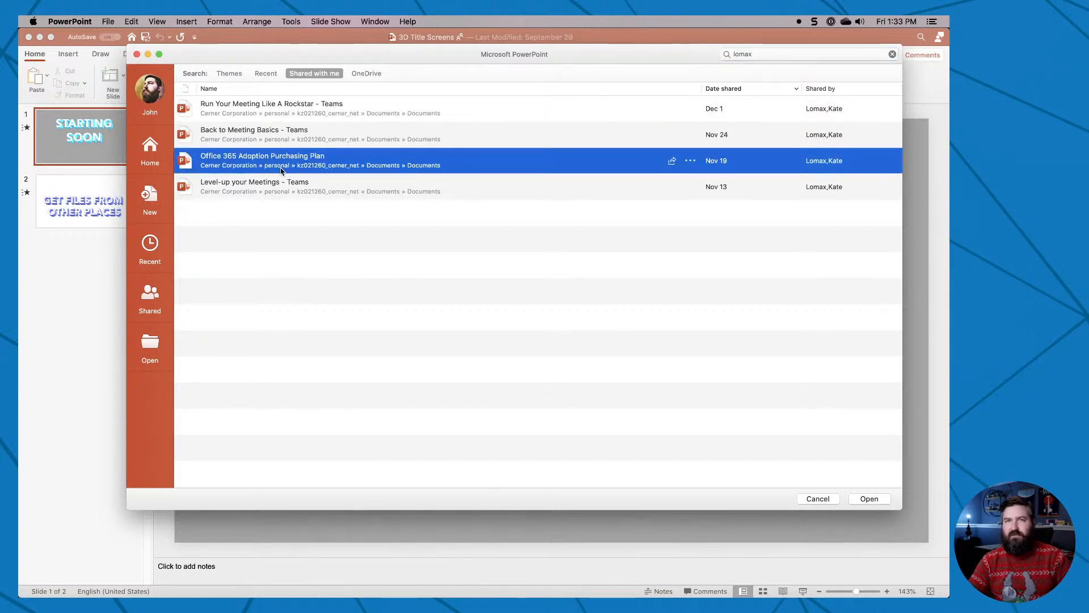
click(817, 498)
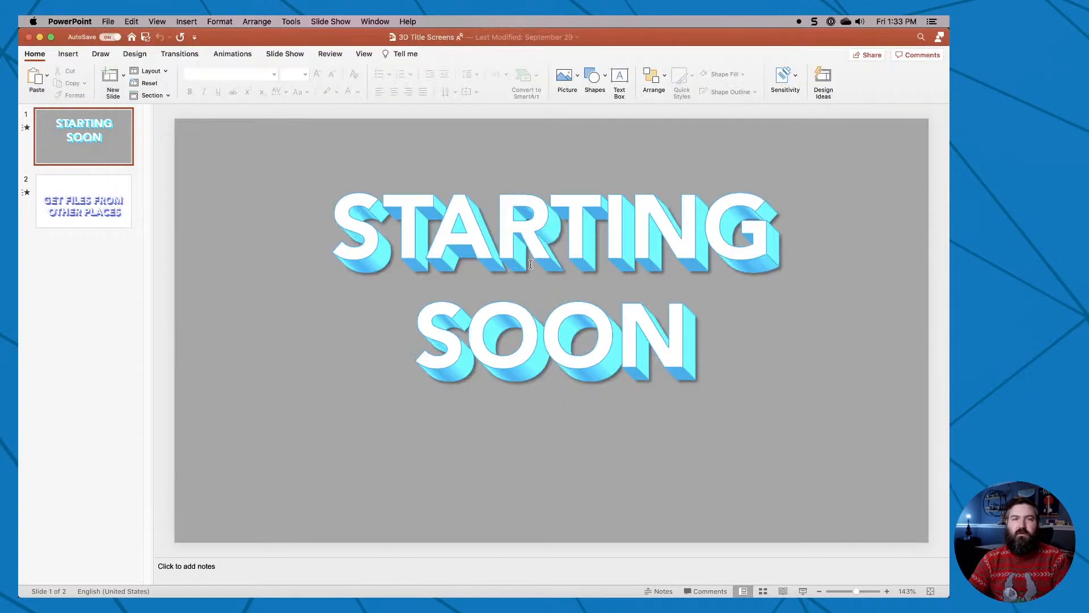
Look at both title slides and examine the 3-D Format text effect settings of the STARTING SOON text on slide 1.
click(99, 206)
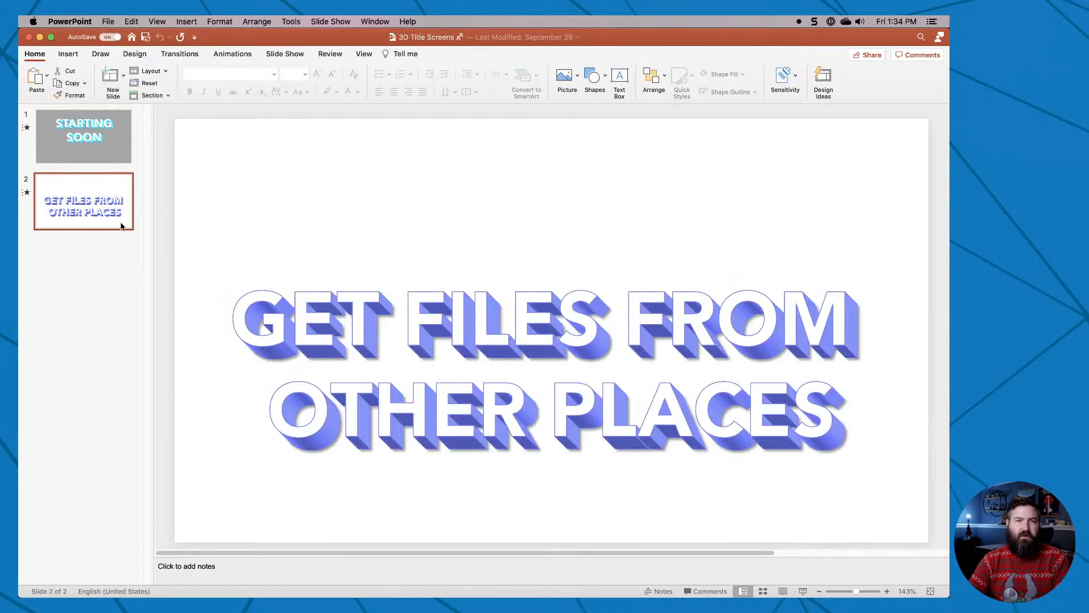
click(69, 153)
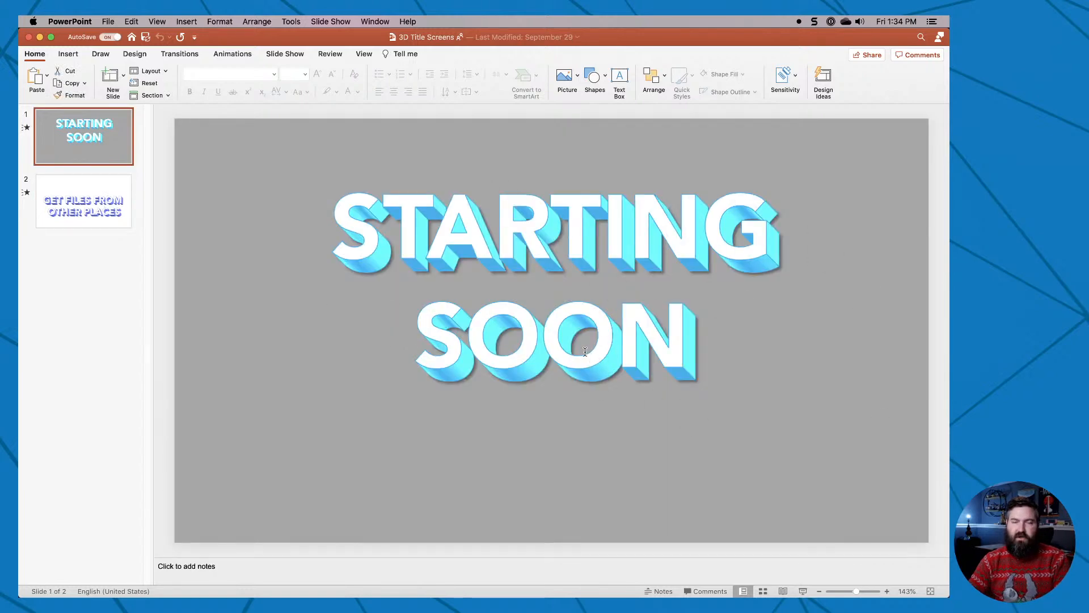
click(599, 312)
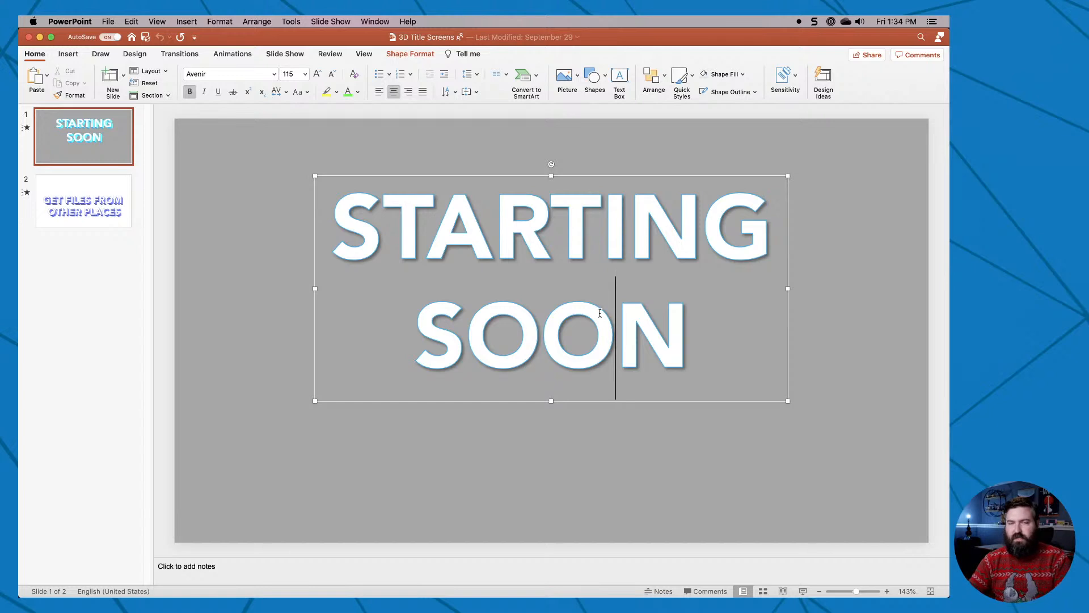
click(802, 253)
click(731, 232)
right_click(731, 232)
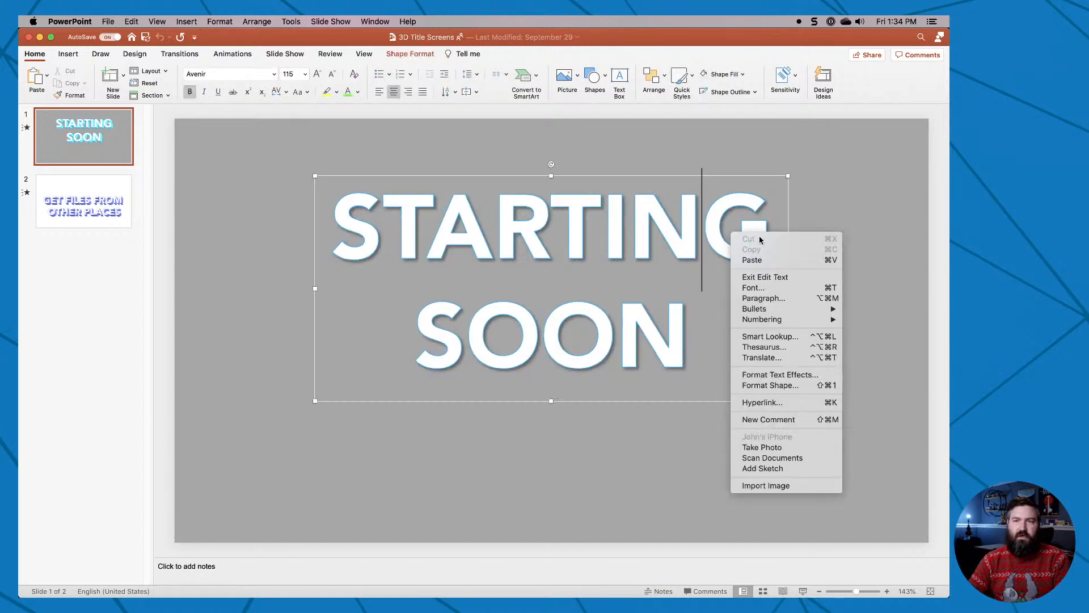
click(722, 148)
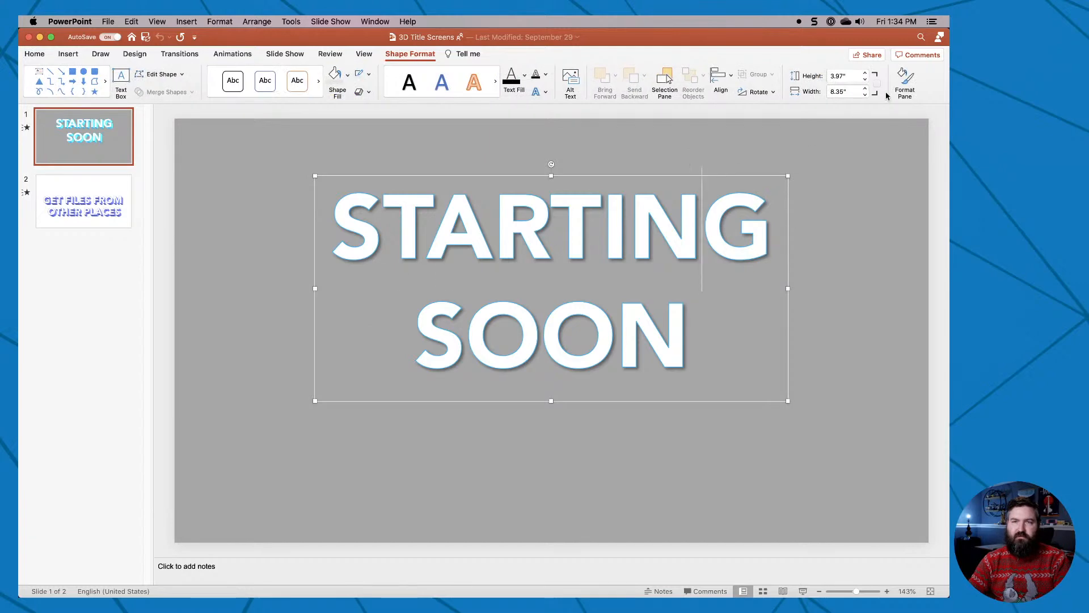
click(905, 80)
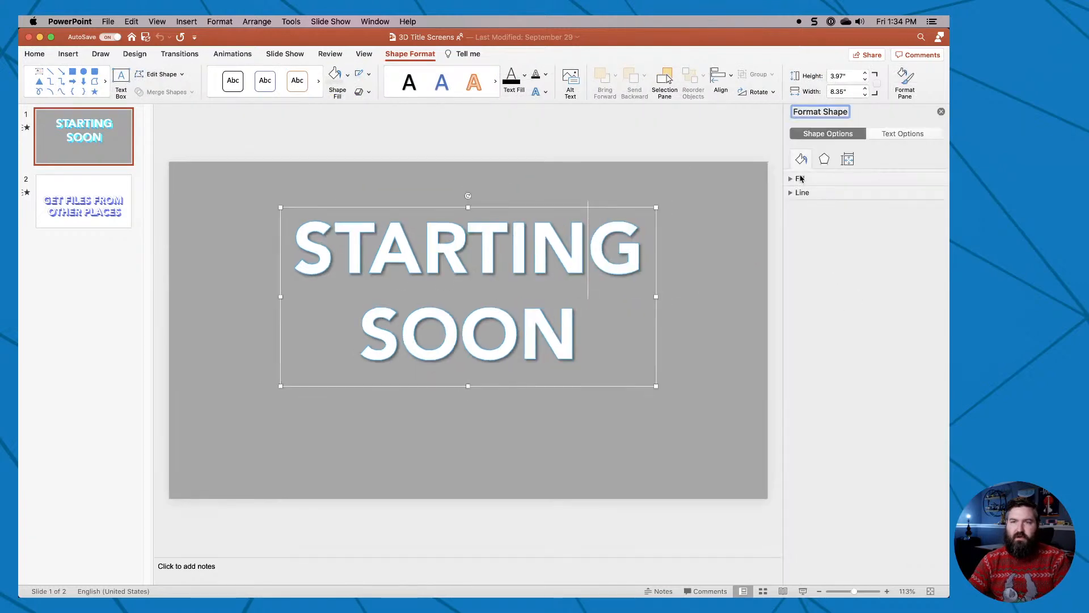
click(904, 134)
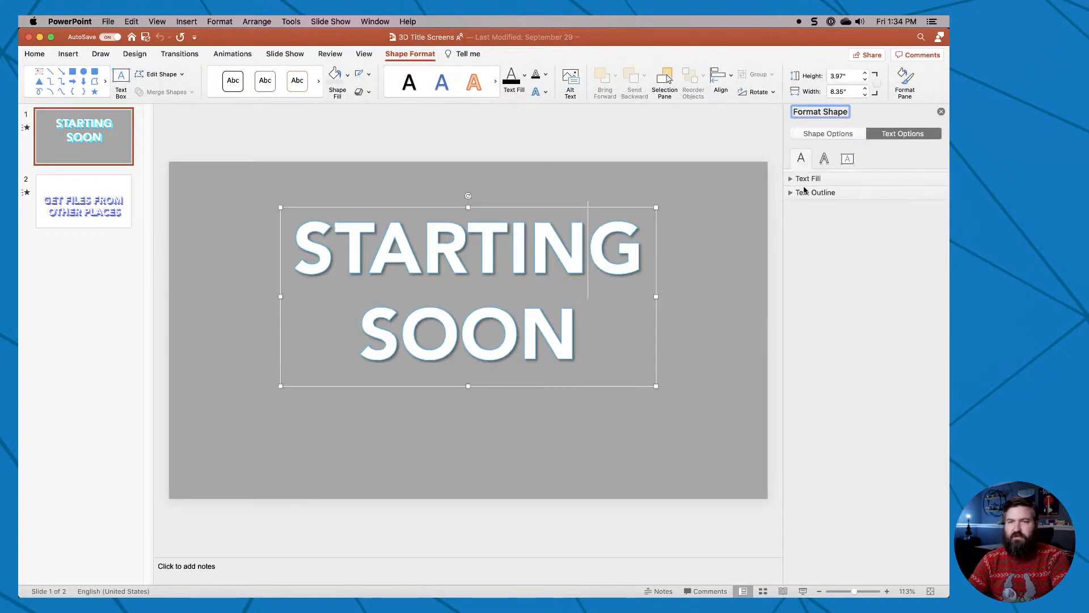
click(824, 158)
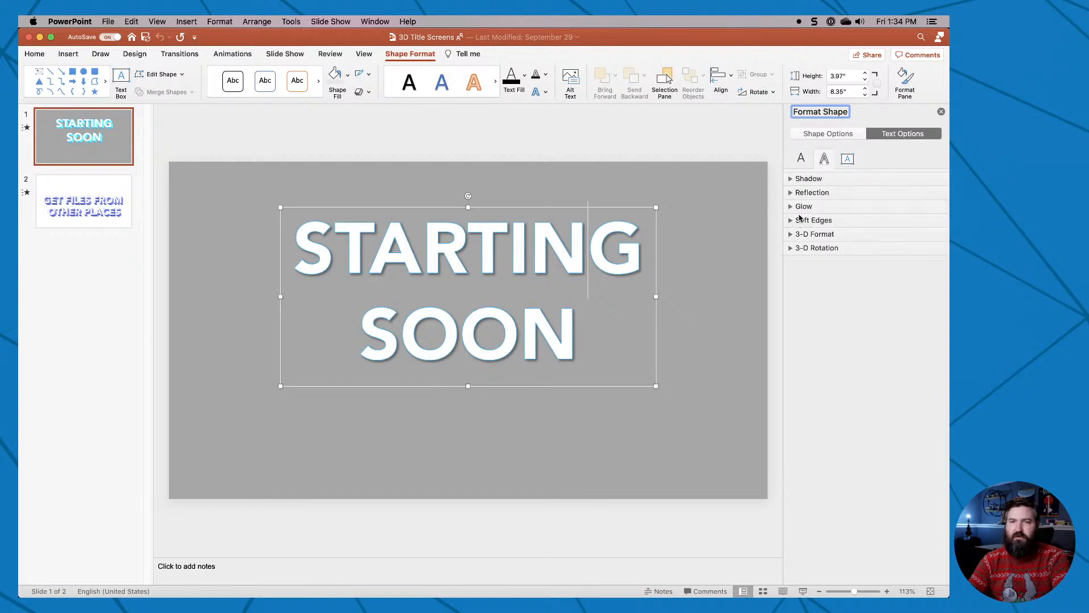
click(791, 235)
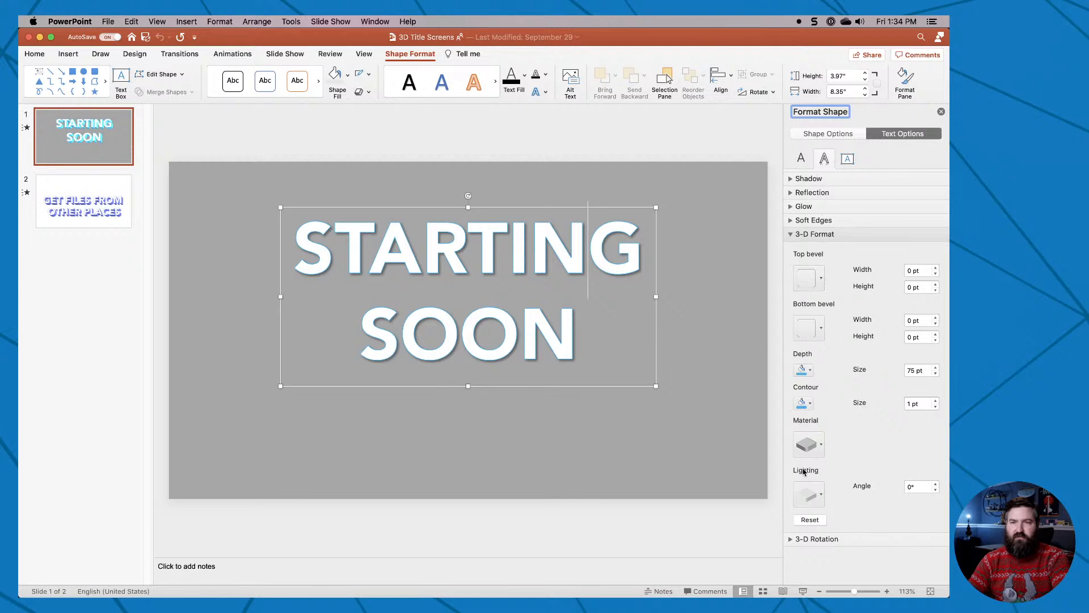
click(688, 437)
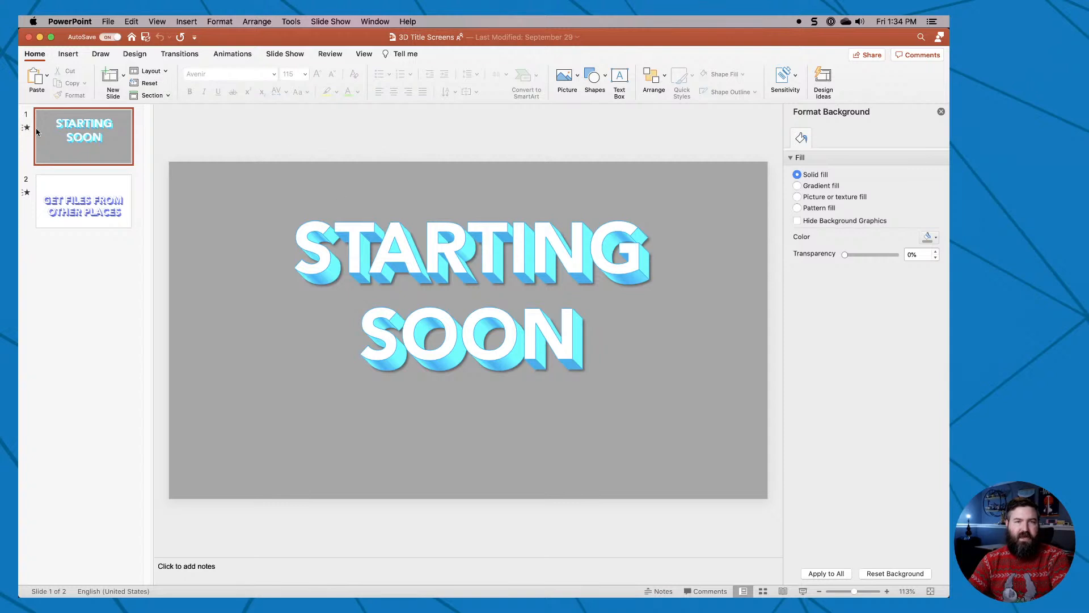
Examine the effect options, timing and triggers of the STARTING SOON title's animation.
click(423, 224)
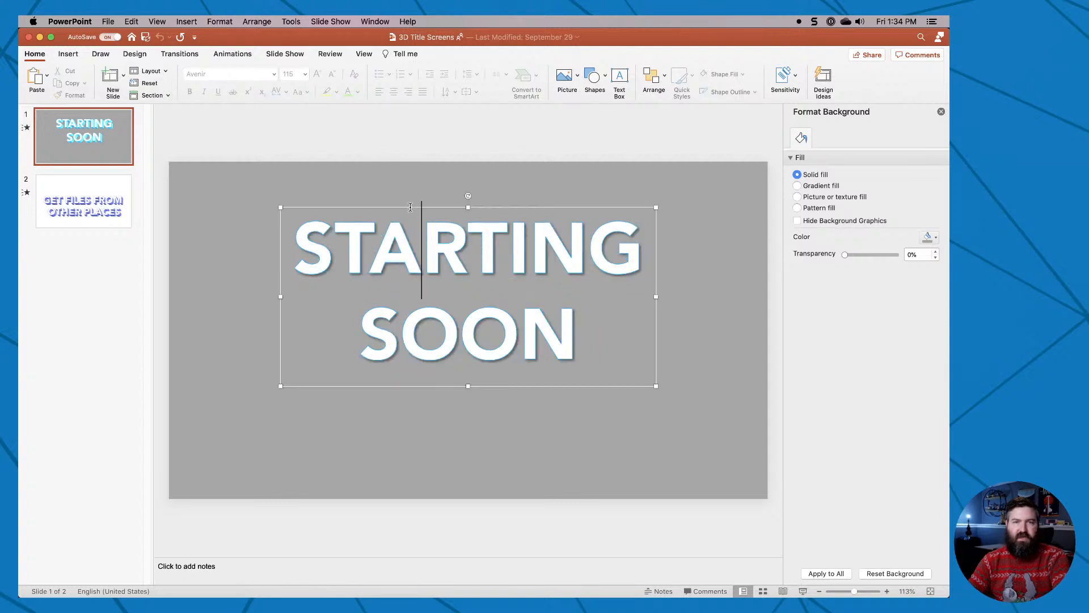
click(410, 207)
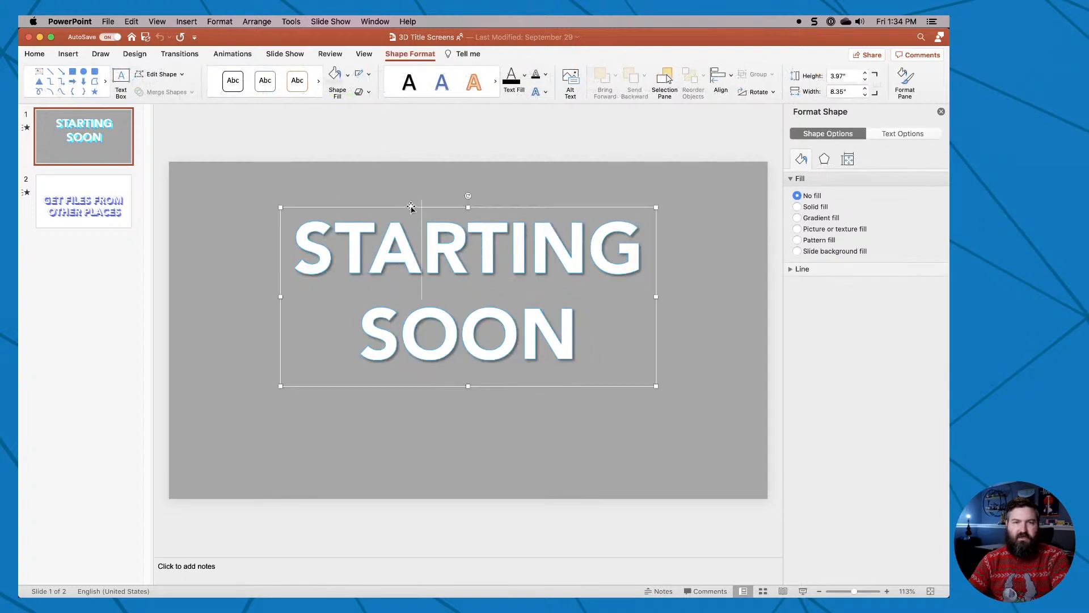
click(232, 53)
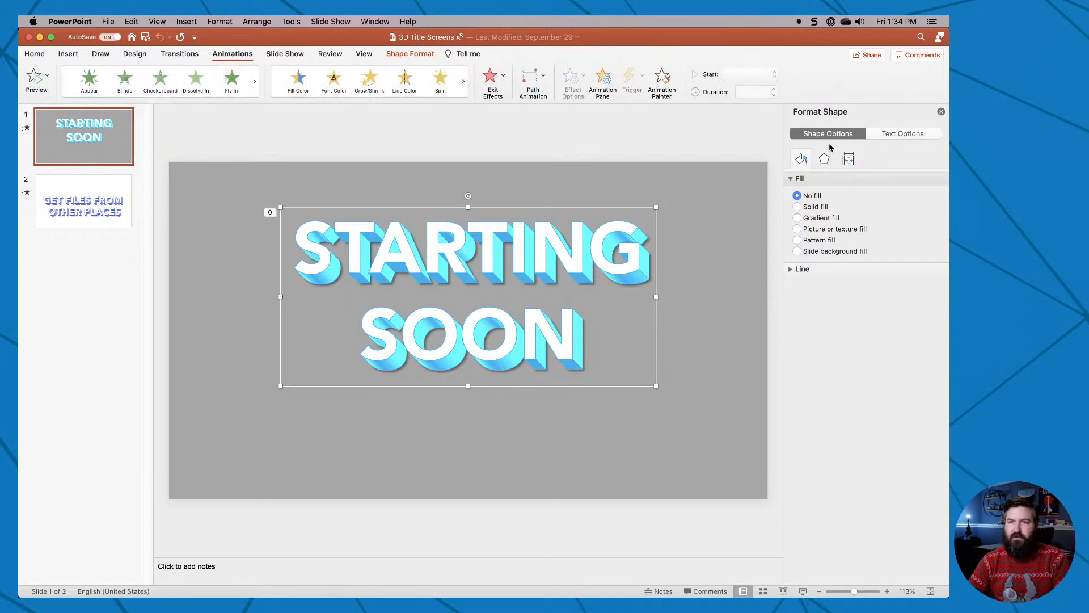
click(662, 80)
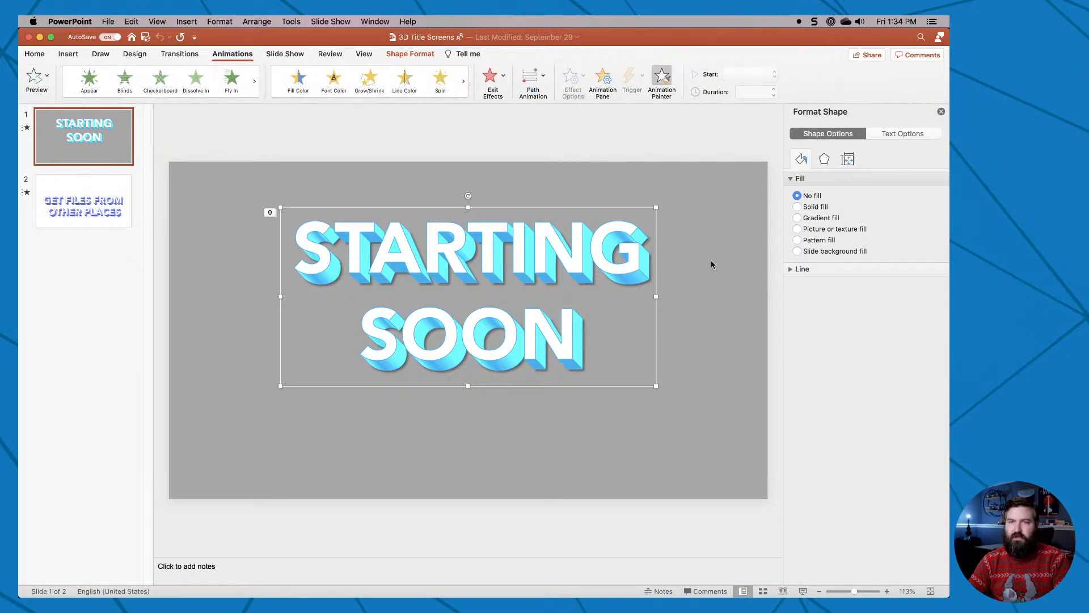
click(602, 81)
click(890, 161)
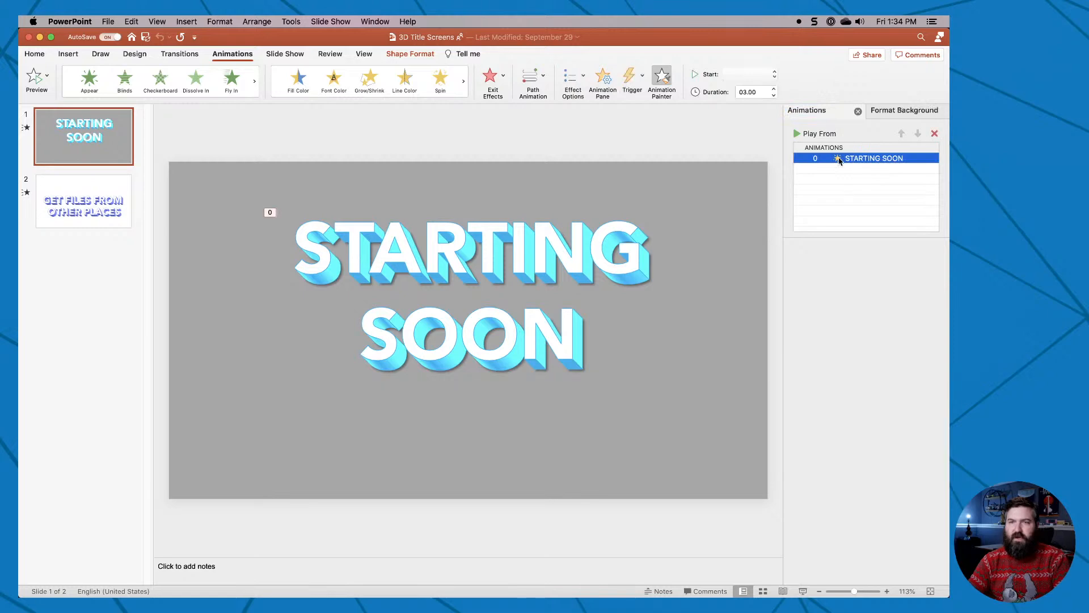
click(791, 245)
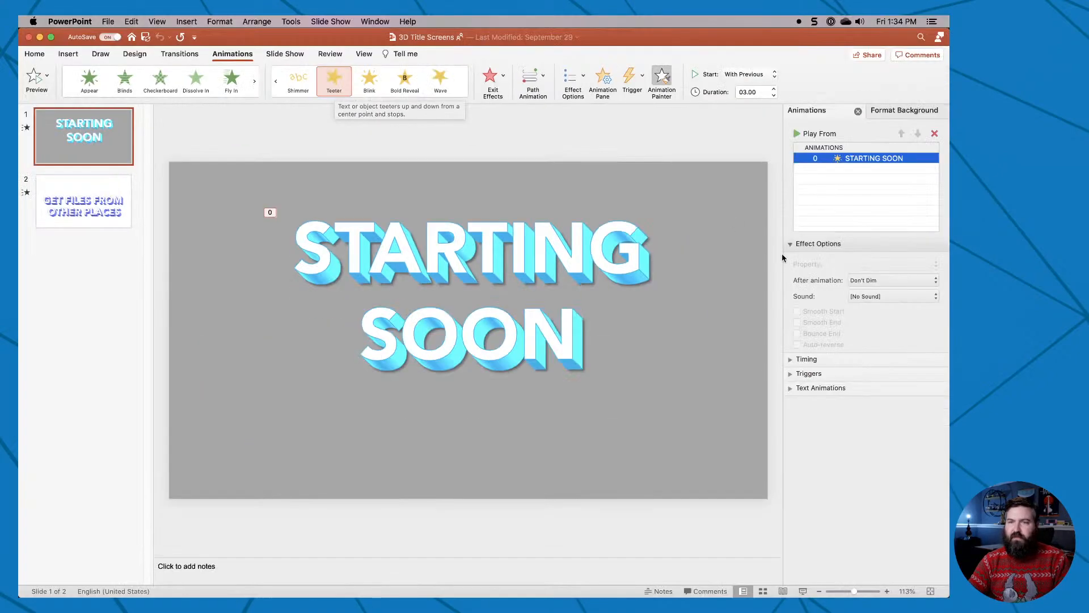
click(791, 360)
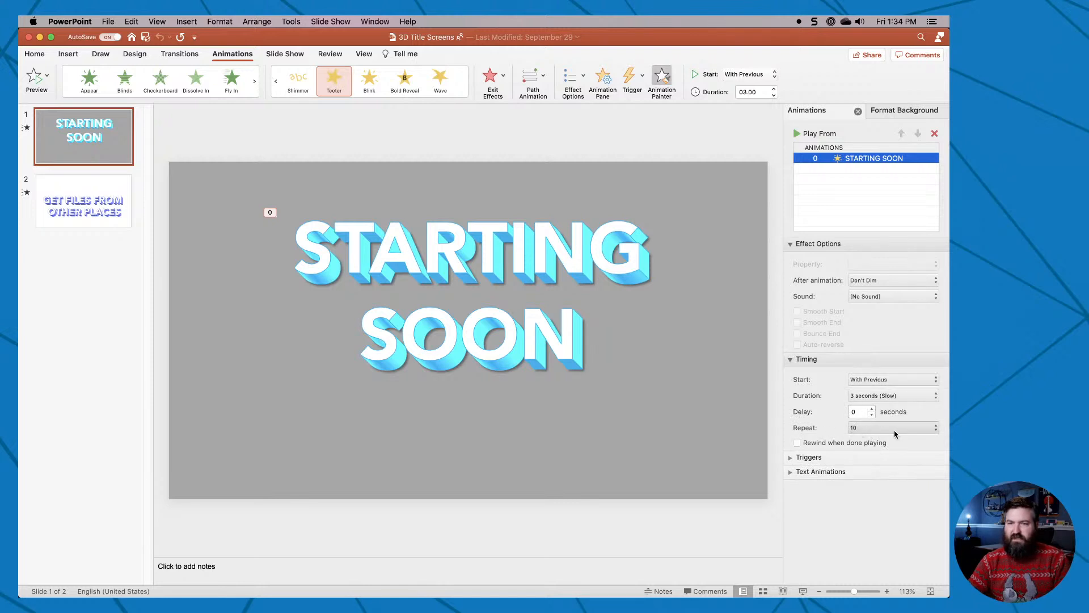
click(792, 458)
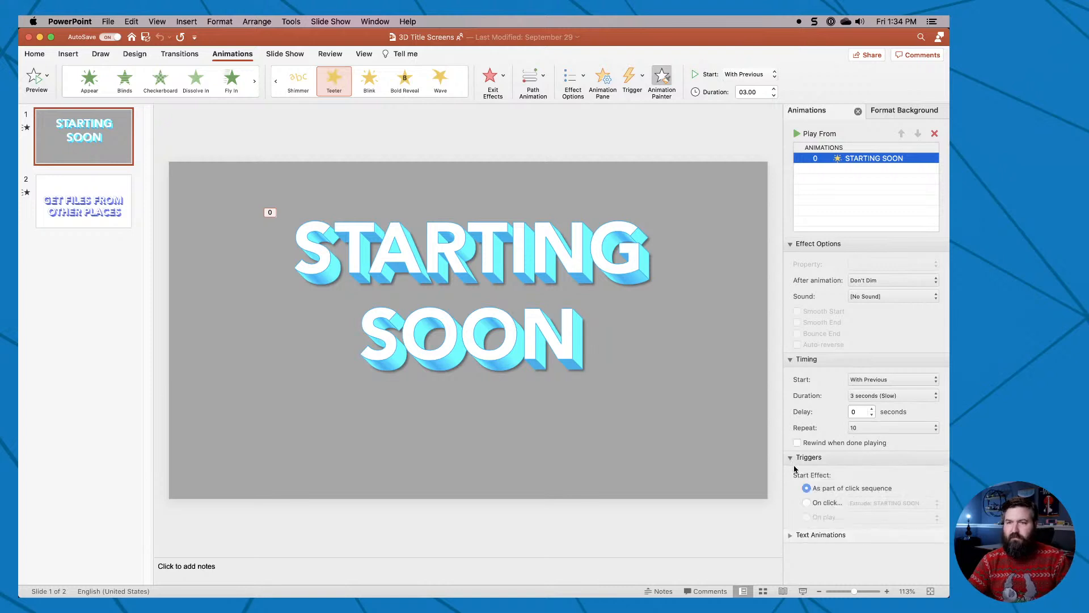
Deselect the animation, play the slide show from the STARTING SOON slide to preview it, and end the show.
click(679, 541)
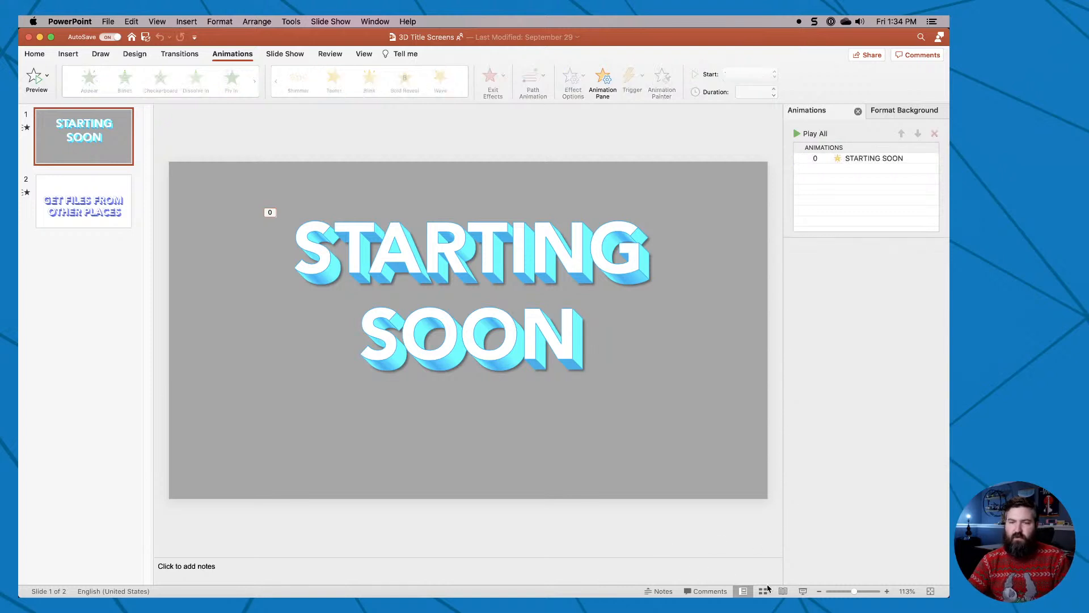
key(alt+Return)
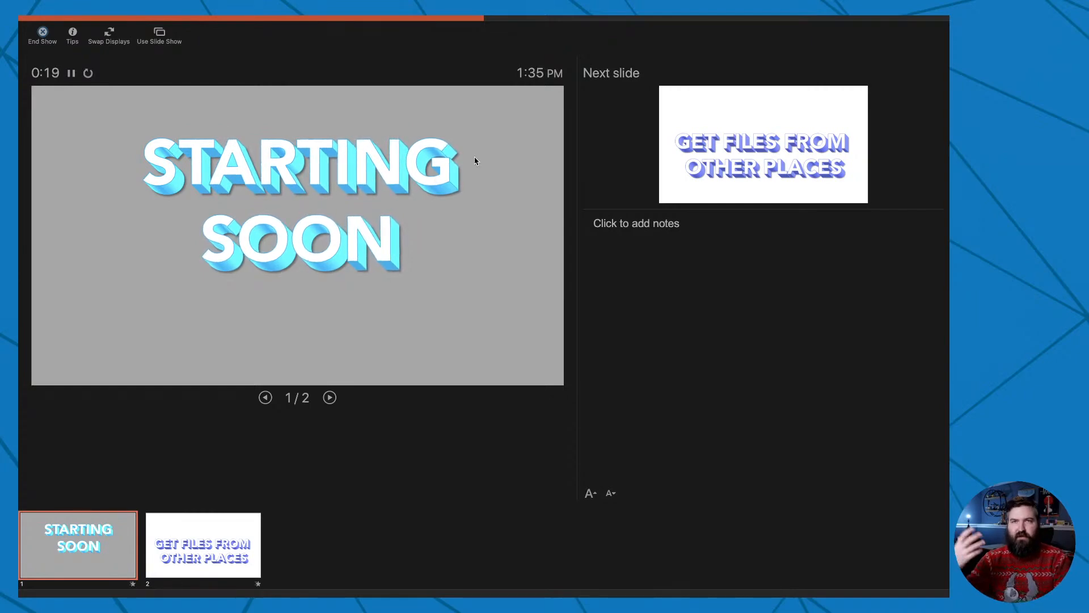
key(Escape)
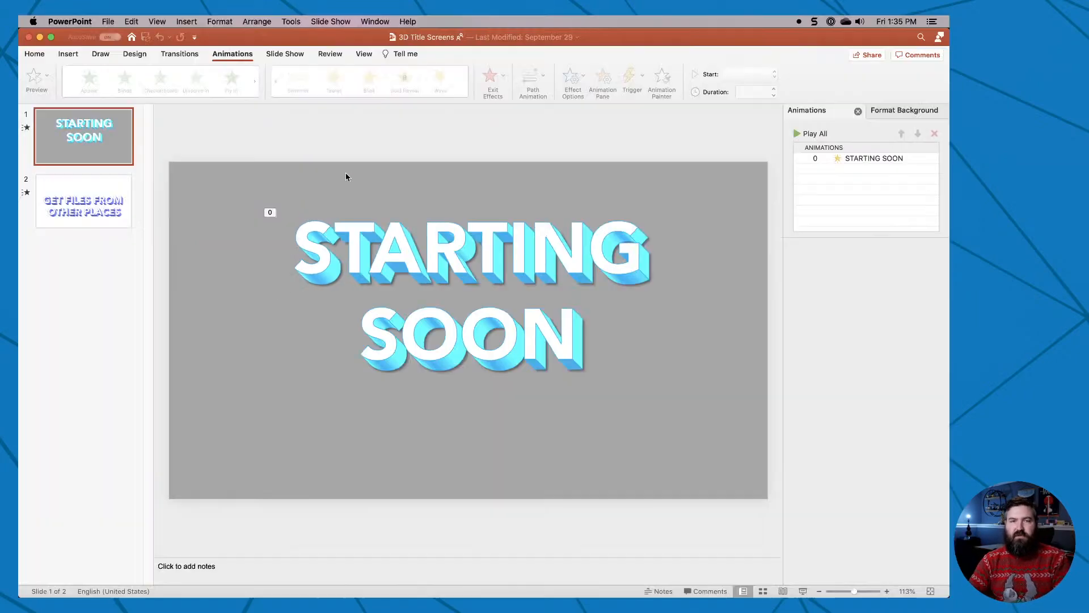
Examine the presentation's export settings for the MP4 file format, and cancel the export.
click(108, 21)
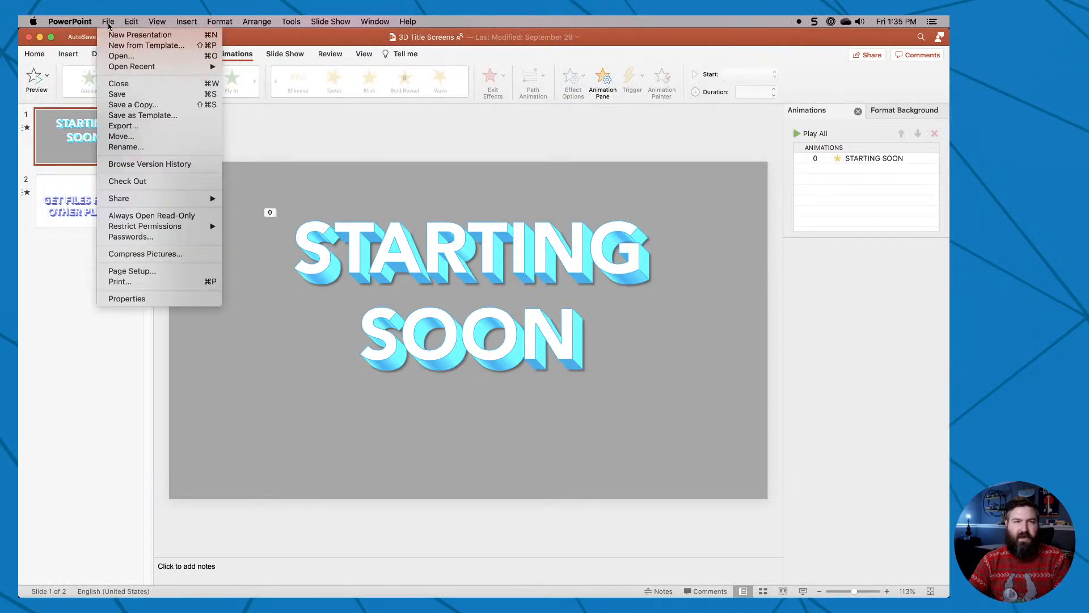
click(153, 127)
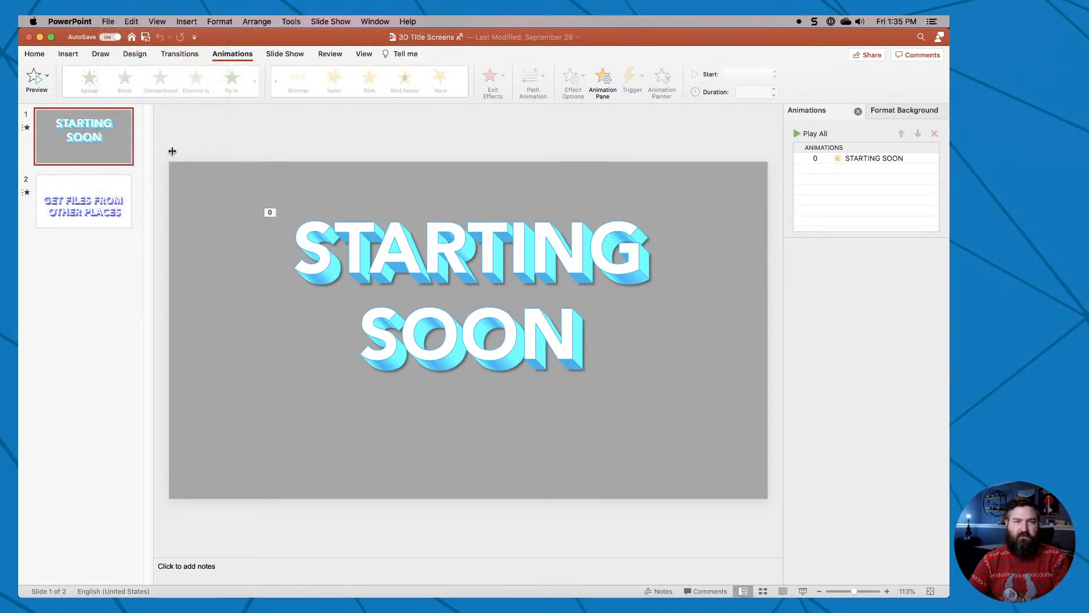
click(482, 258)
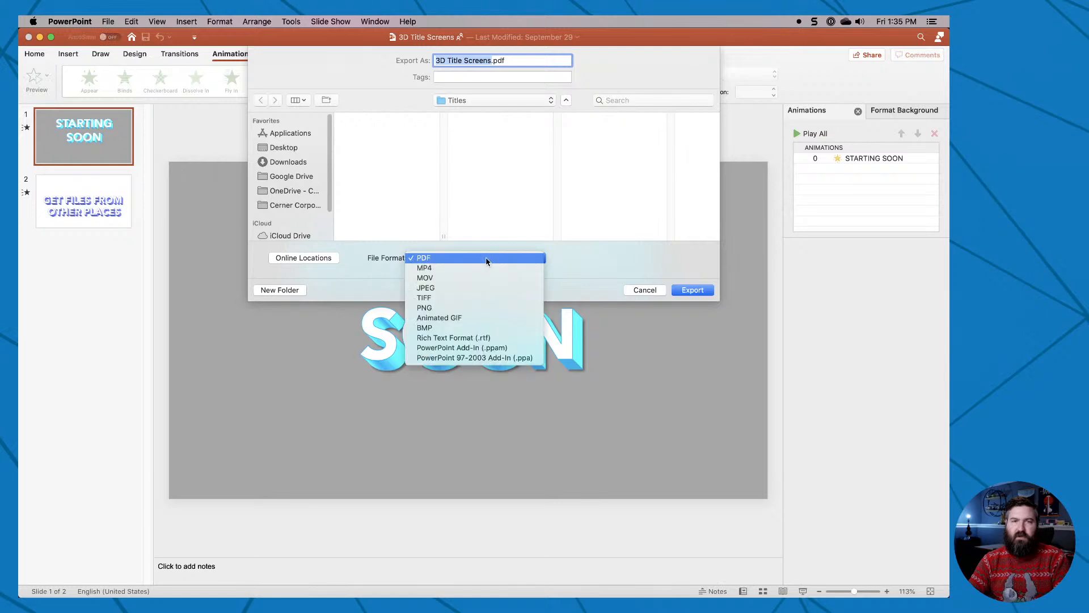
click(452, 268)
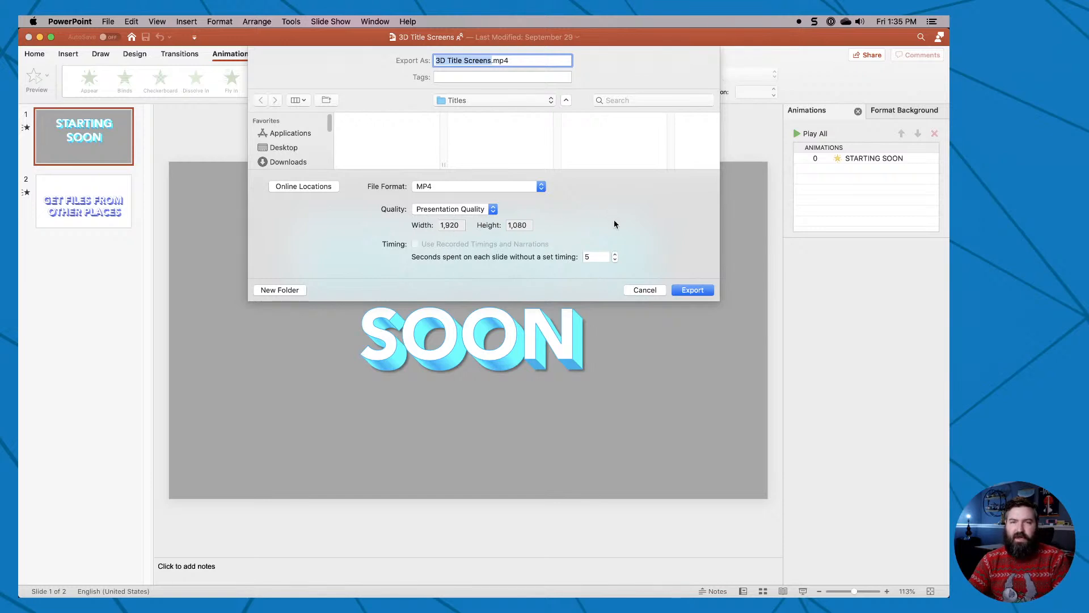
click(640, 290)
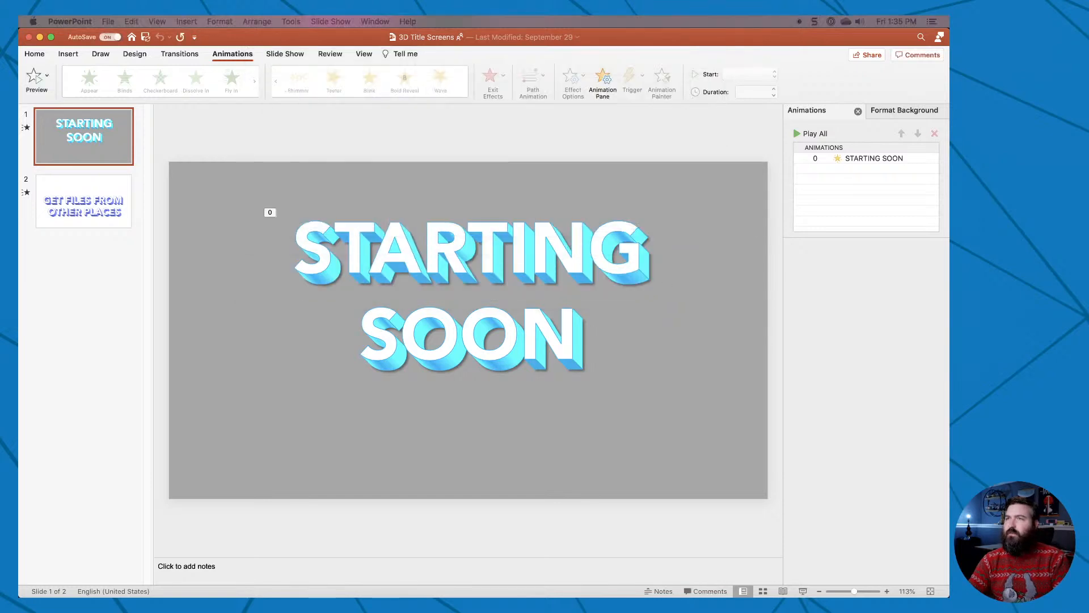
Switch to OBS, turn on Studio Mode and load the Pre-Show scene into the preview.
drag(658, 211, 202, 20)
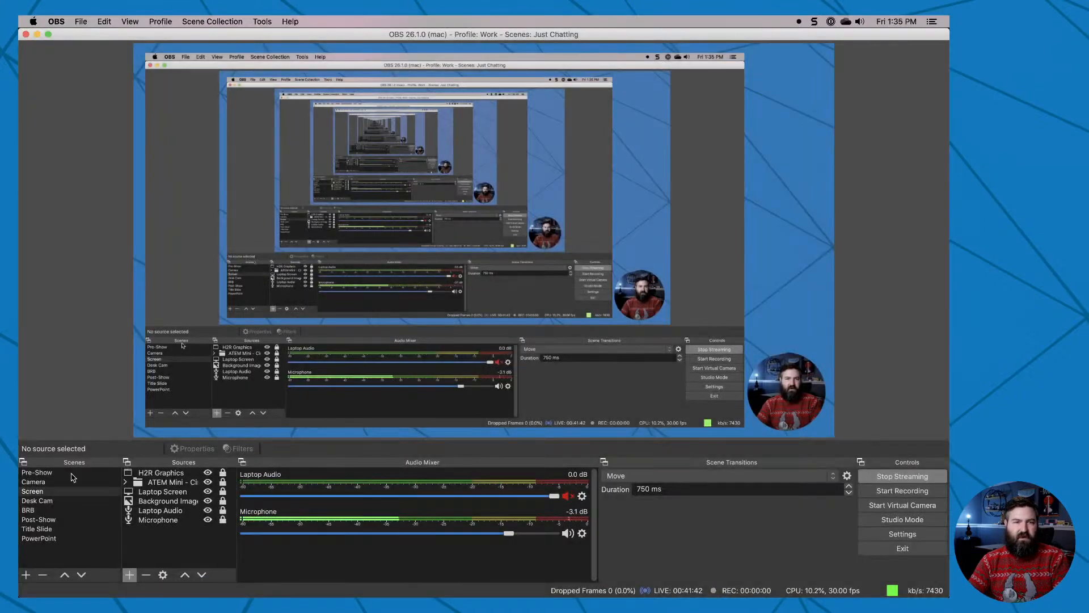
click(878, 521)
click(69, 473)
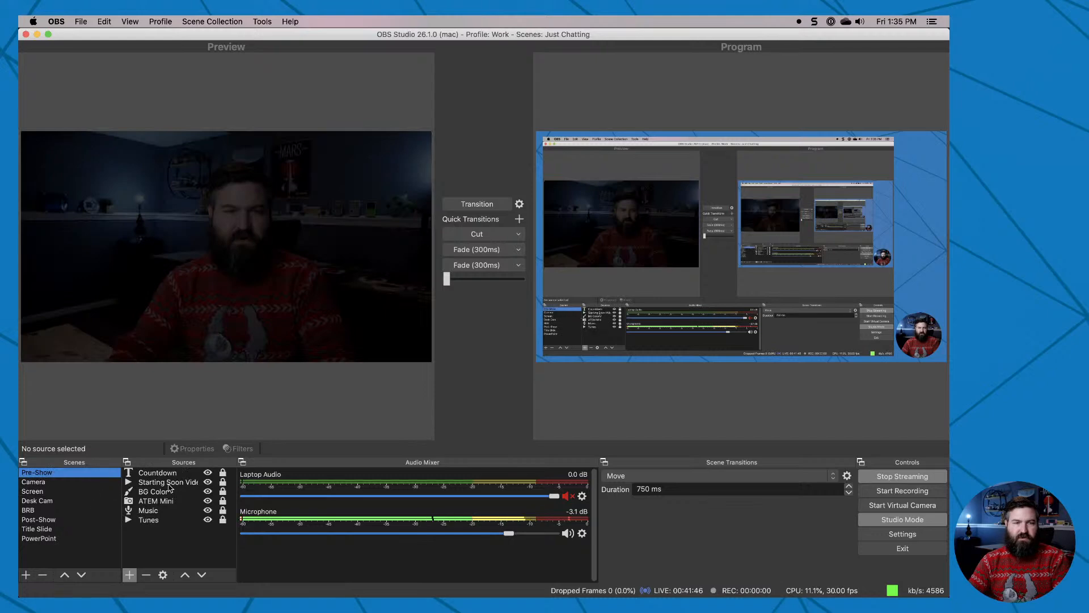
Examine the properties of the Starting Soon Video and BG Color sources, including BG Color's Color Correction filter, without changing them.
double_click(168, 483)
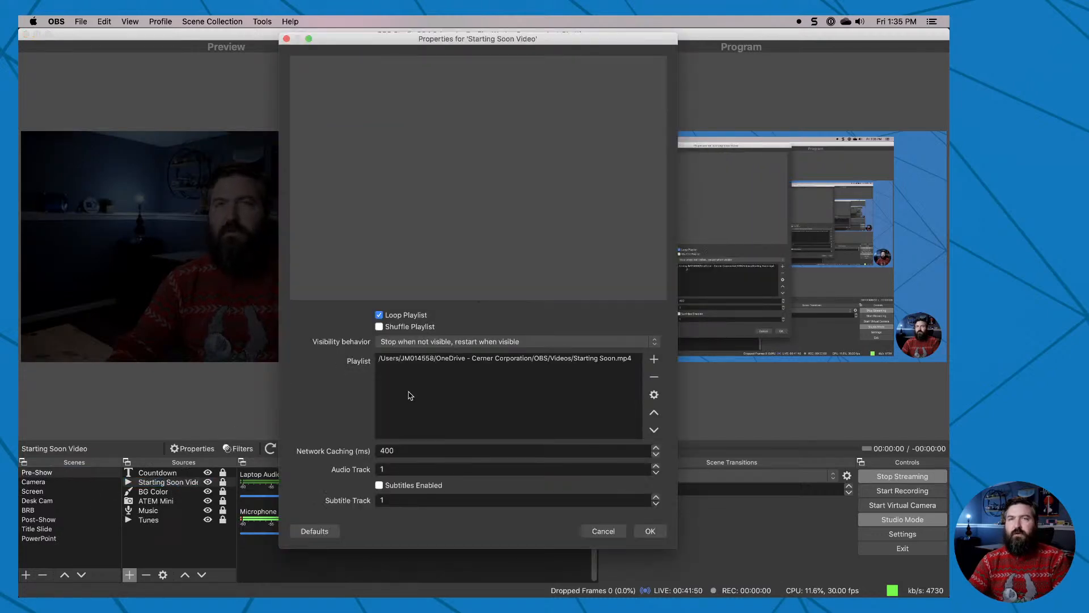
click(602, 533)
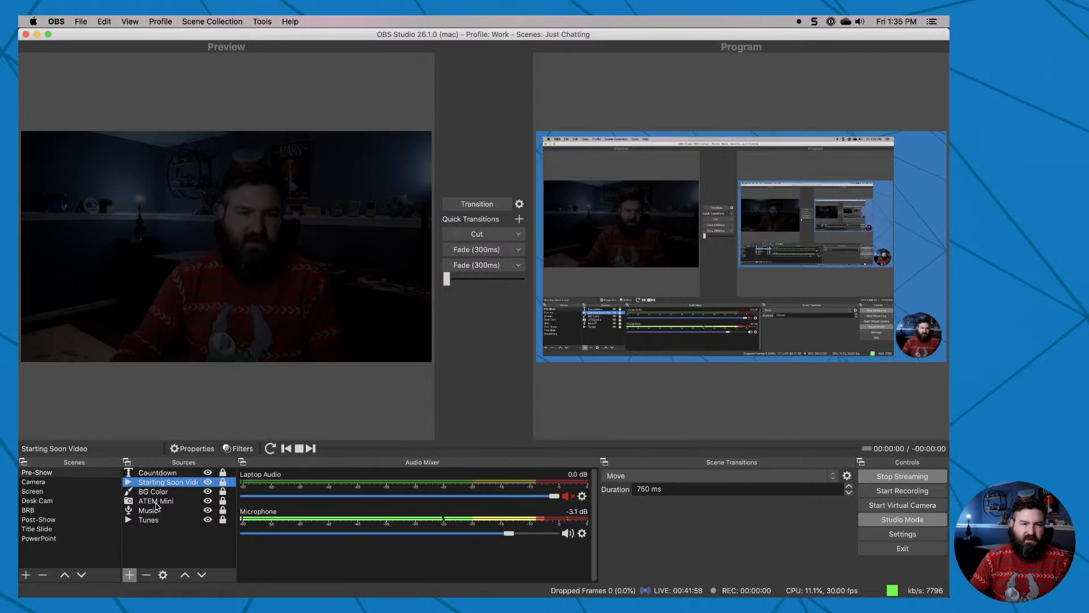
click(158, 493)
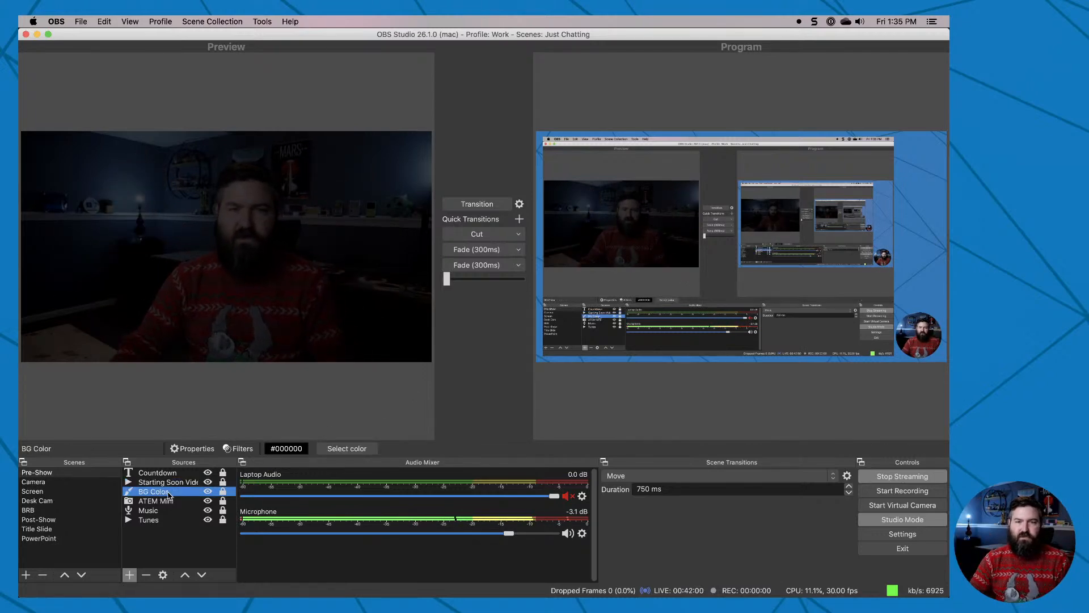
double_click(168, 492)
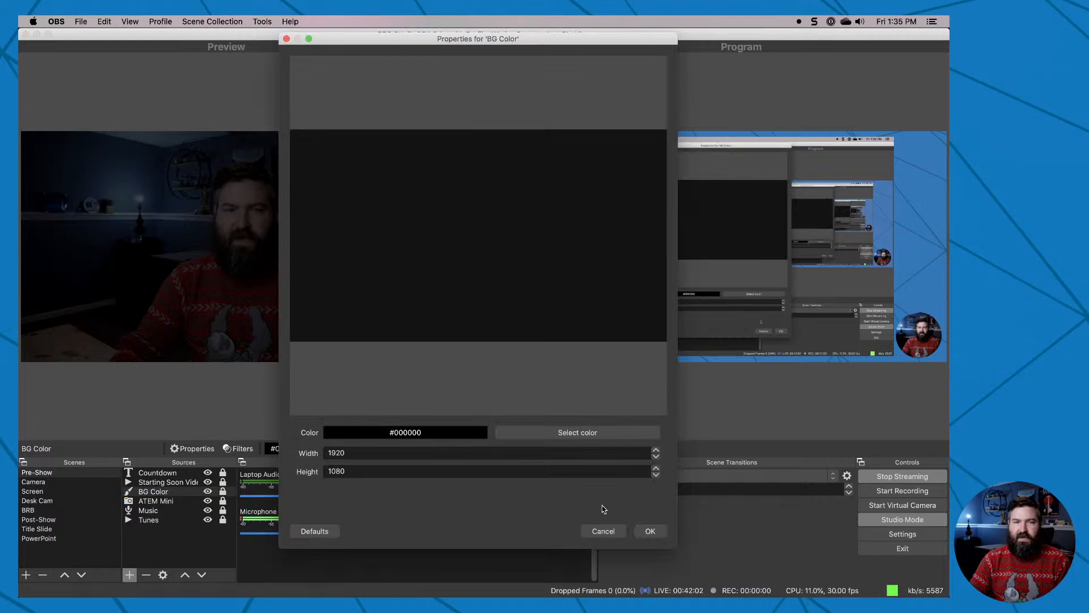
click(603, 530)
click(238, 448)
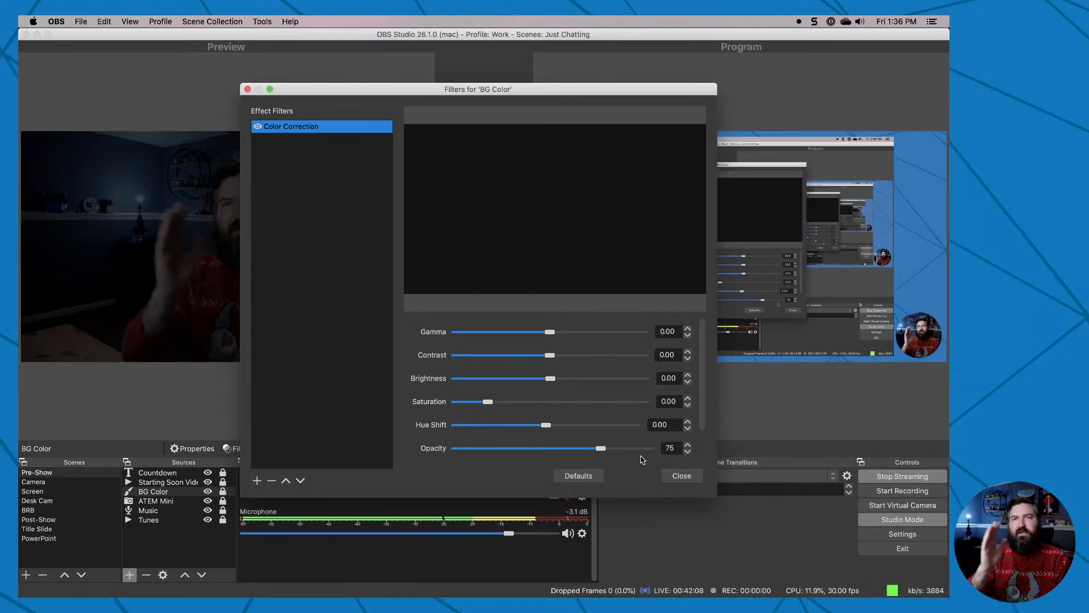
click(686, 476)
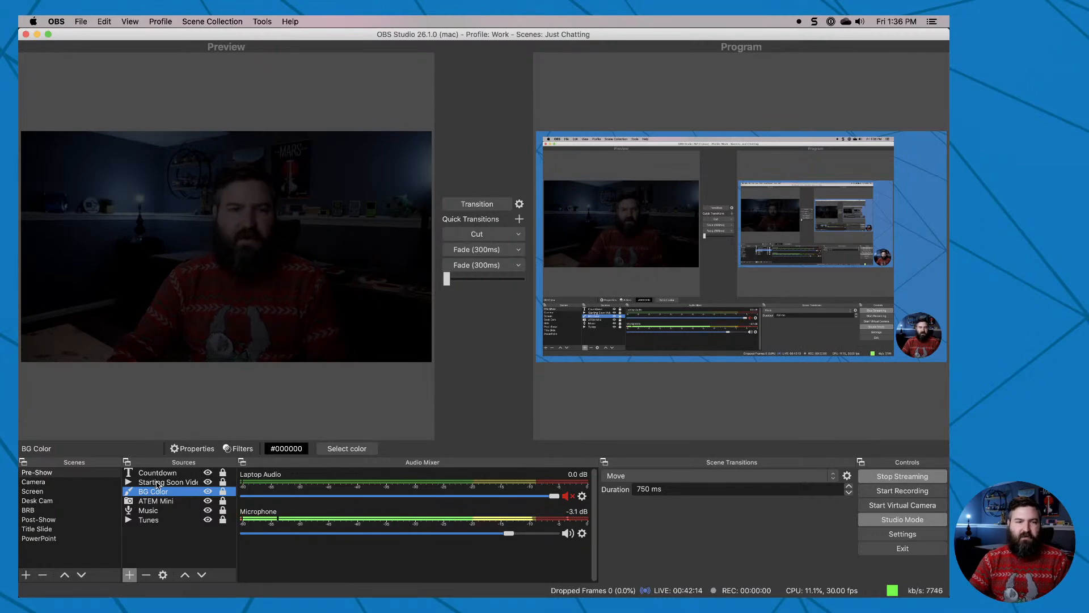
Select the Countdown source and set the start time of the CountDownAndSwitchScene.lua script to 14:00:00.
click(180, 482)
click(172, 474)
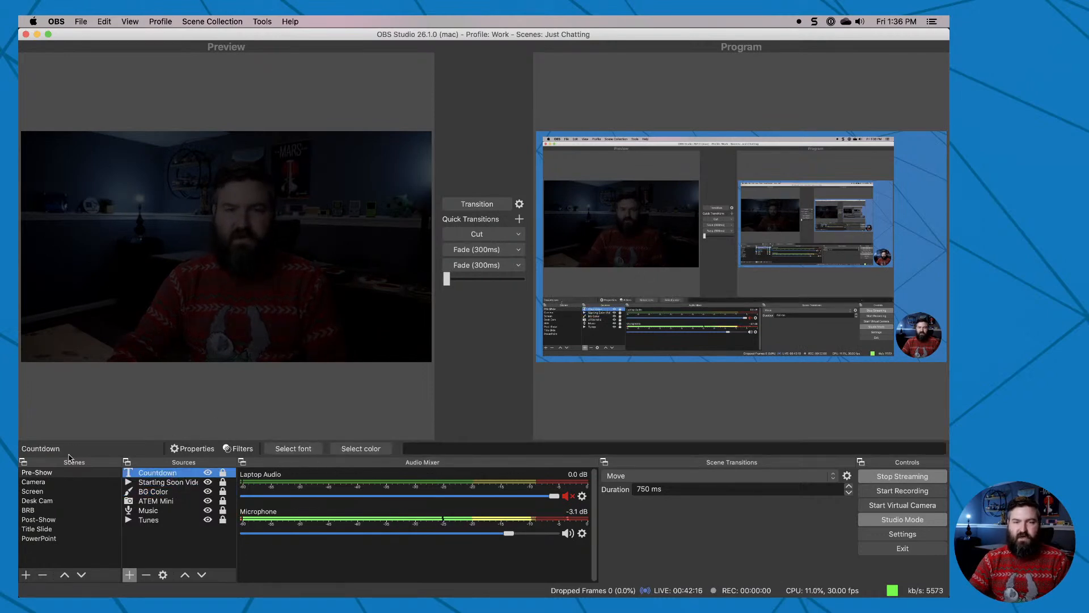
click(262, 21)
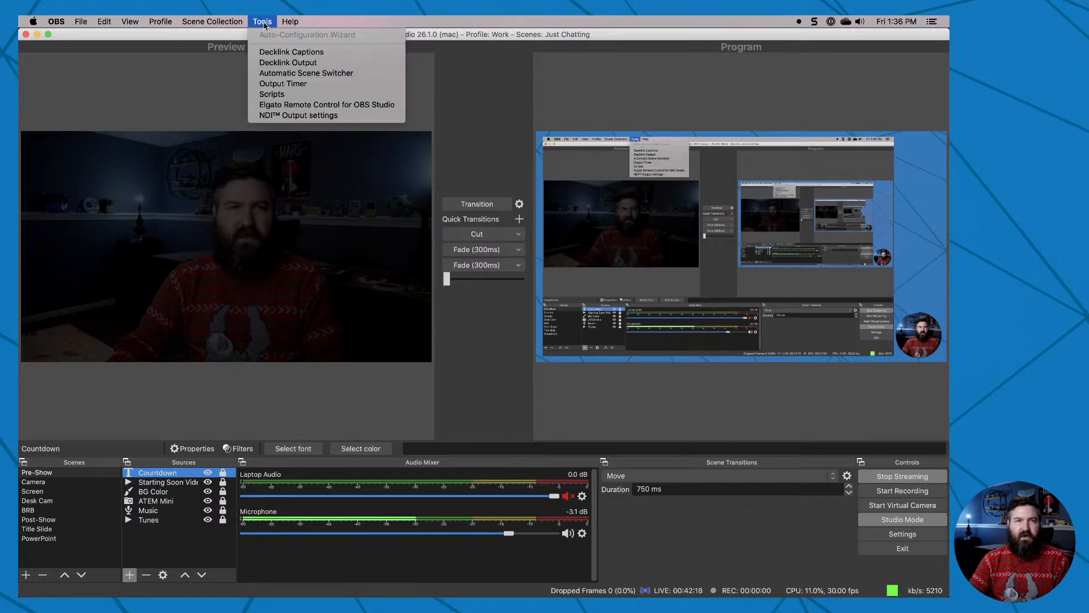
click(262, 96)
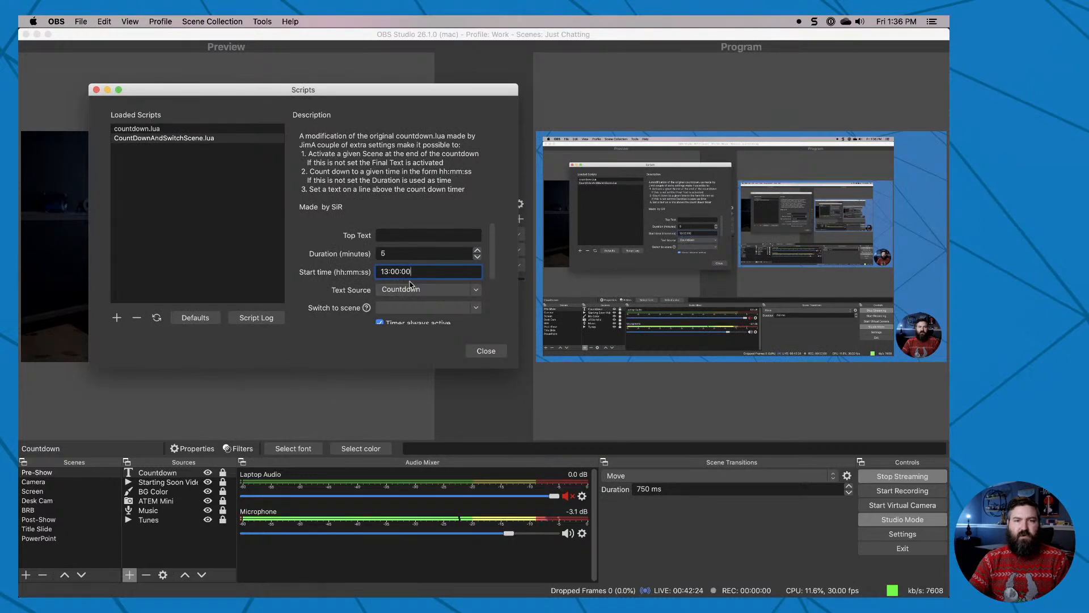
drag(379, 271, 447, 275)
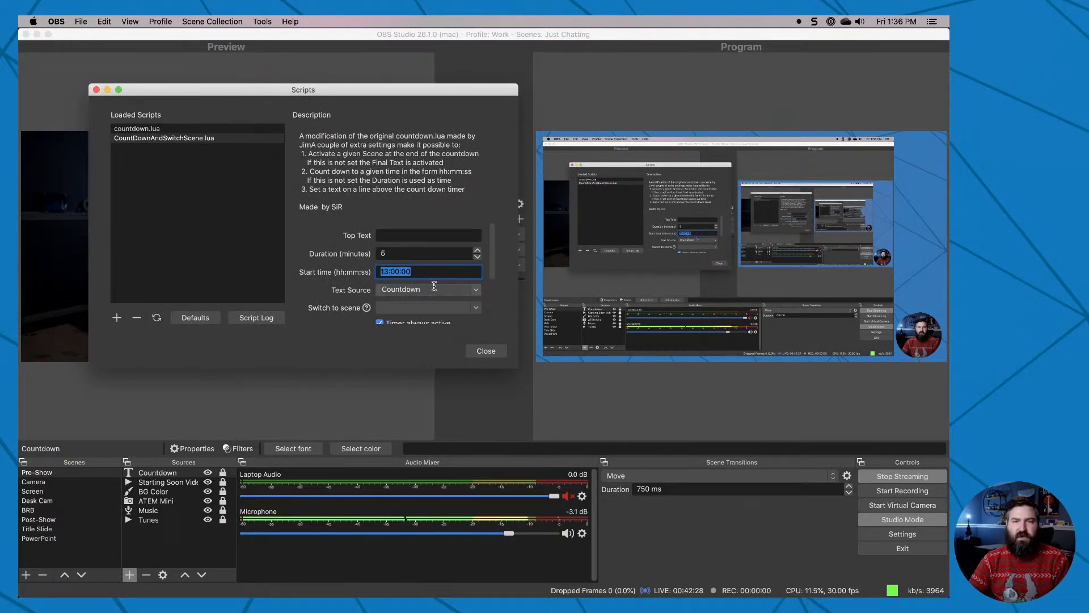
click(389, 271)
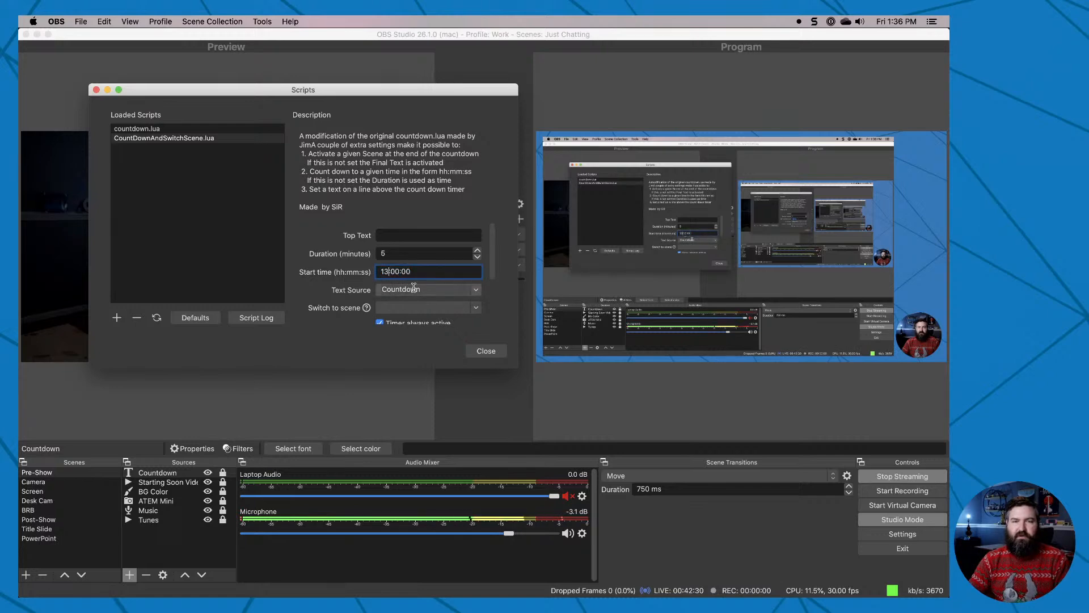
key(BackSpace)
text(4)
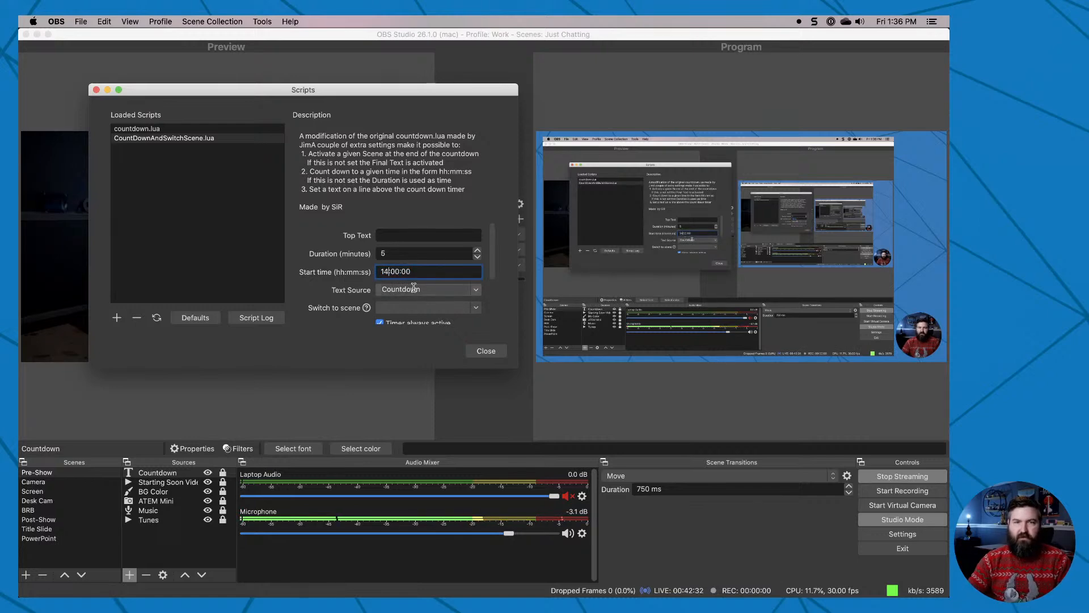
click(486, 351)
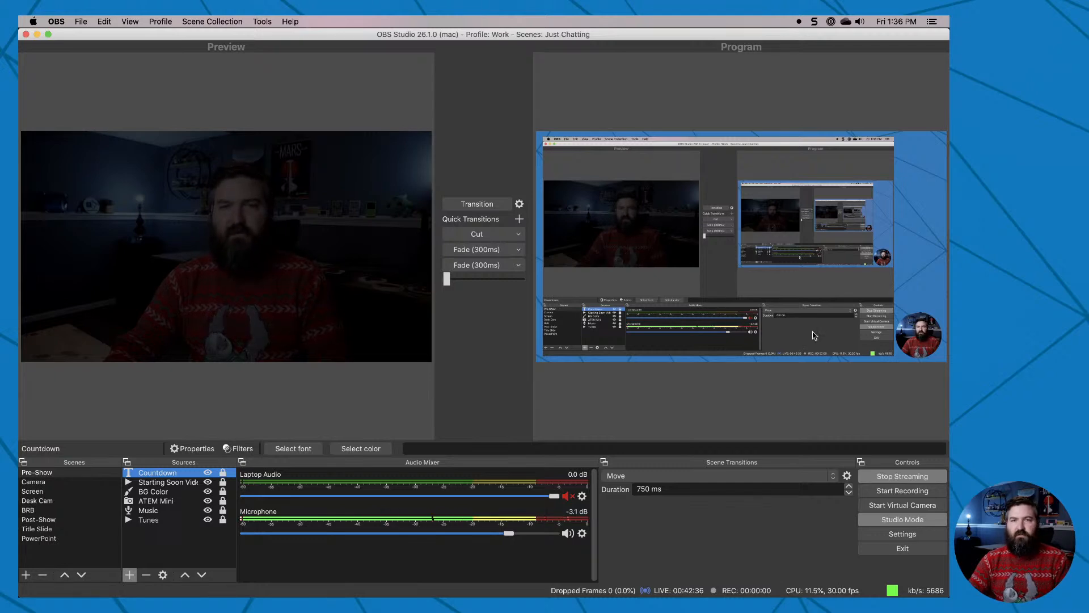
Transition the Pre-Show scene to the program output to view the title and countdown, and transition back to the Screen scene.
click(476, 205)
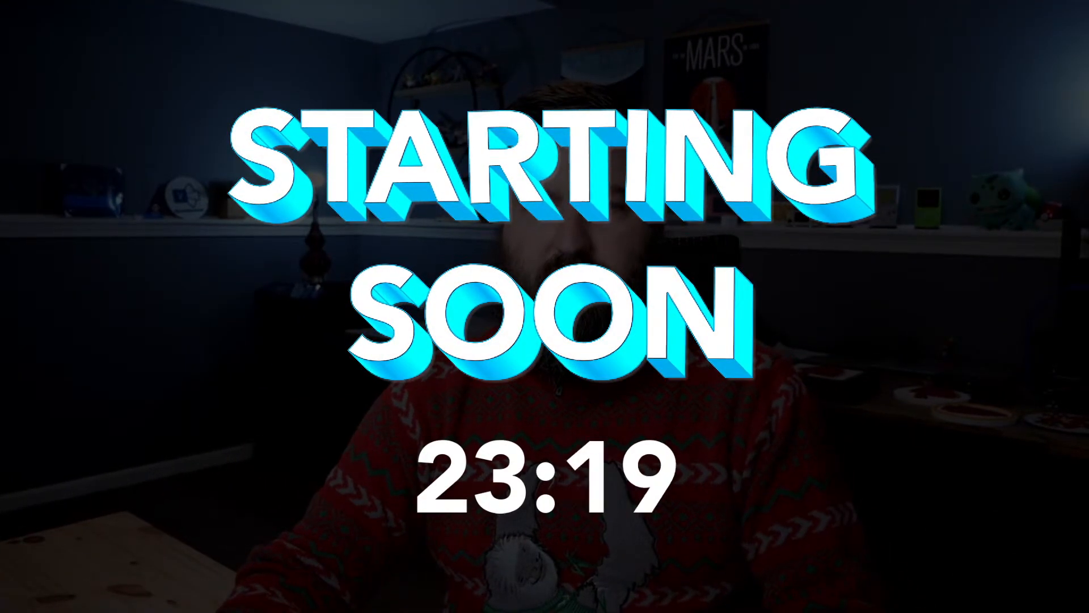
click(469, 208)
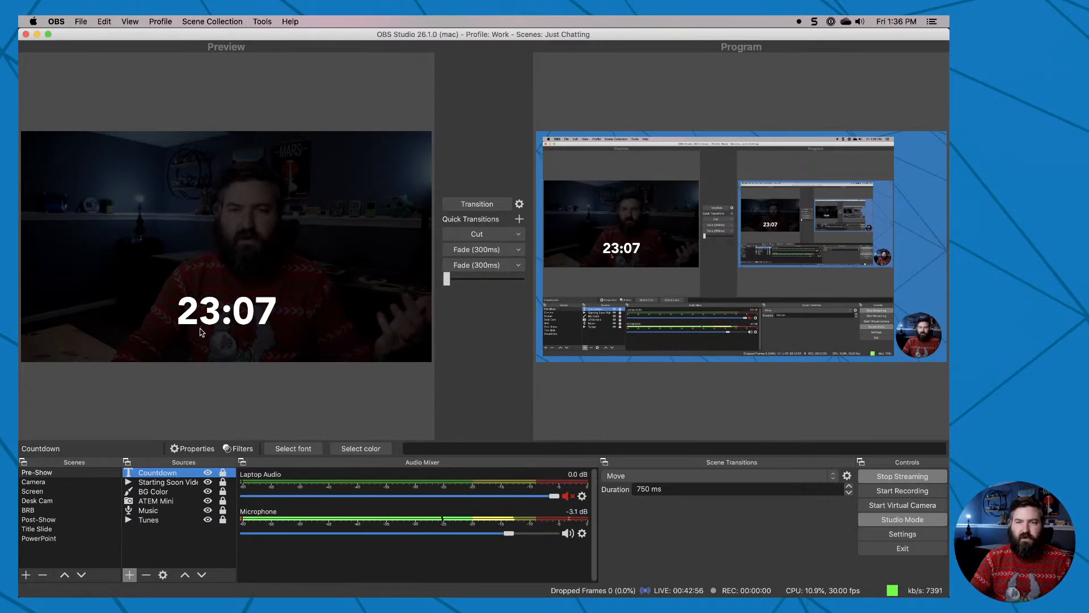
Turn off Studio Mode and switch back to the title slides in PowerPoint.
click(906, 523)
click(906, 525)
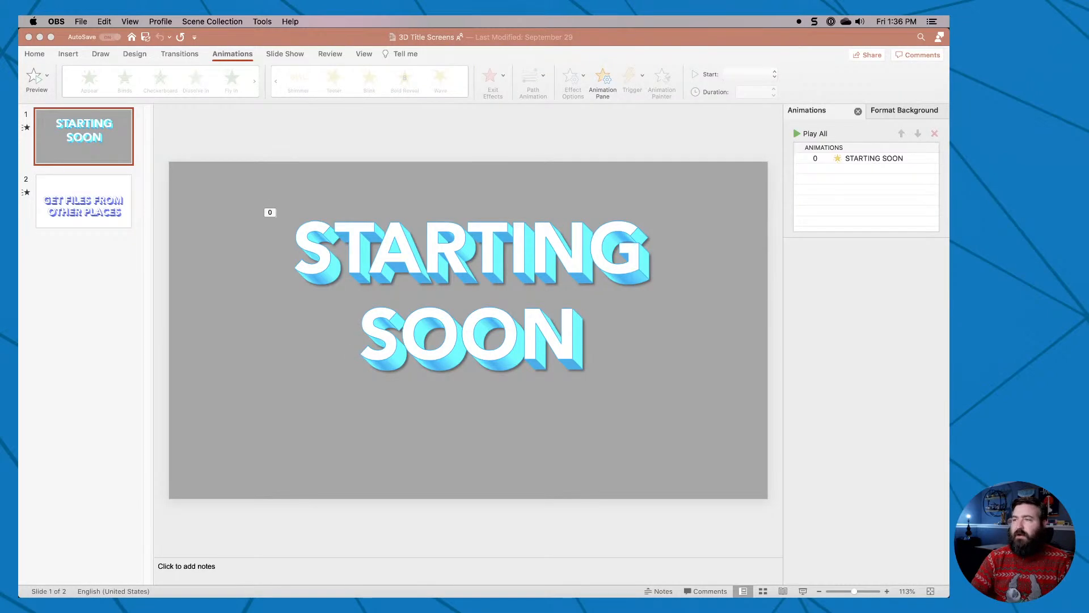
click(359, 269)
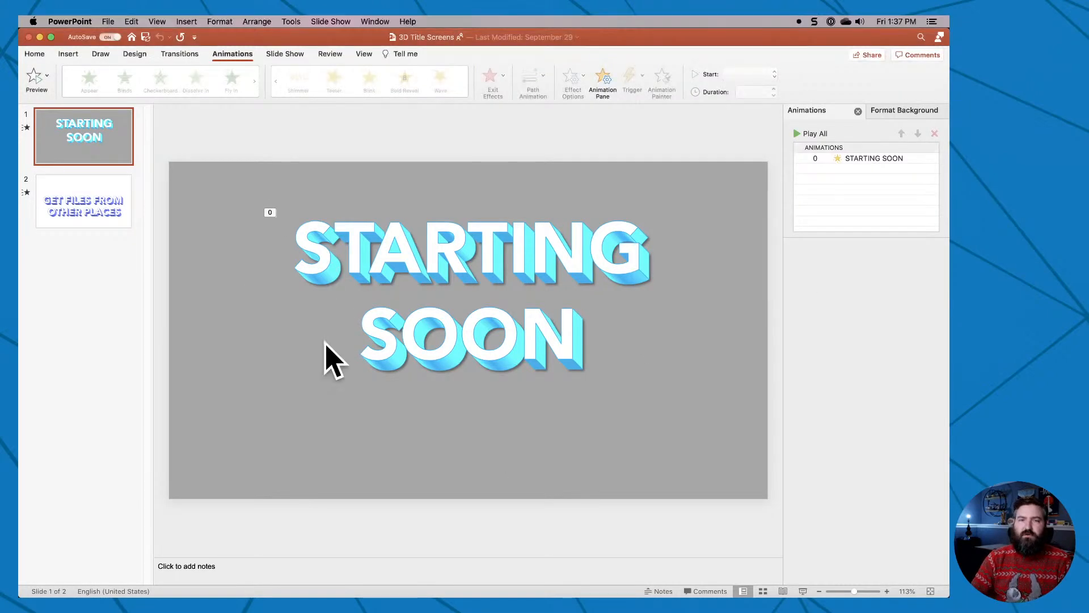
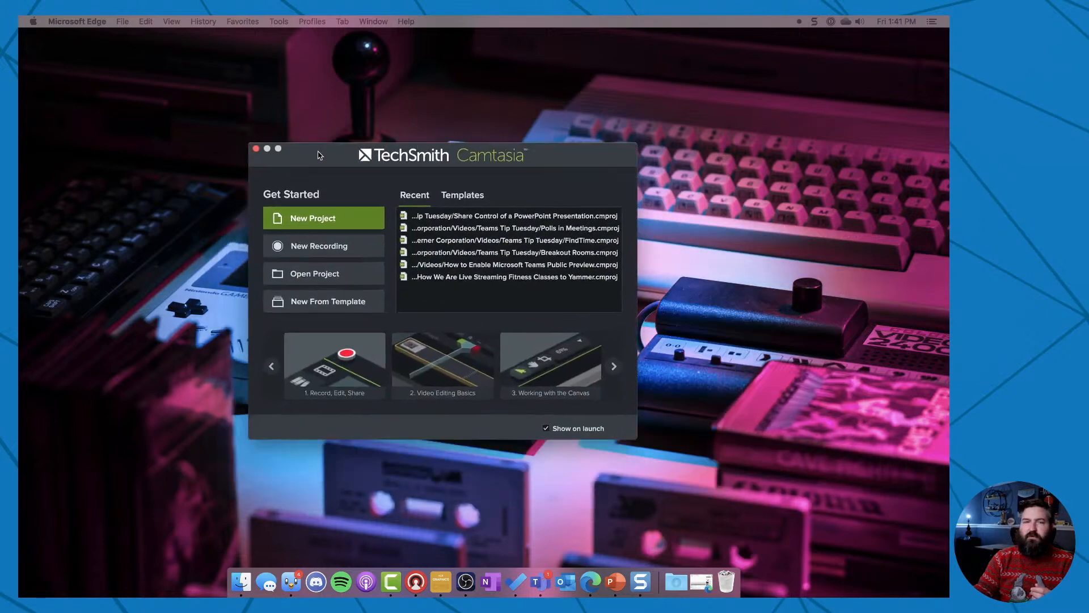
Start a new Camtasia project and set its canvas color to bright green #3CFF00, keeping the 1080p dimensions.
click(309, 209)
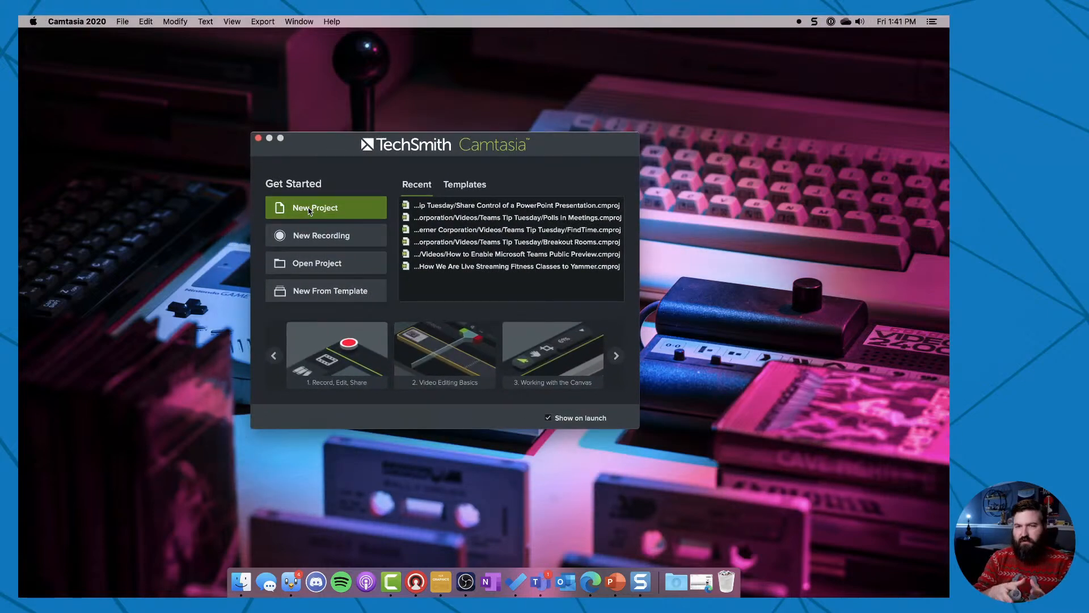
click(309, 210)
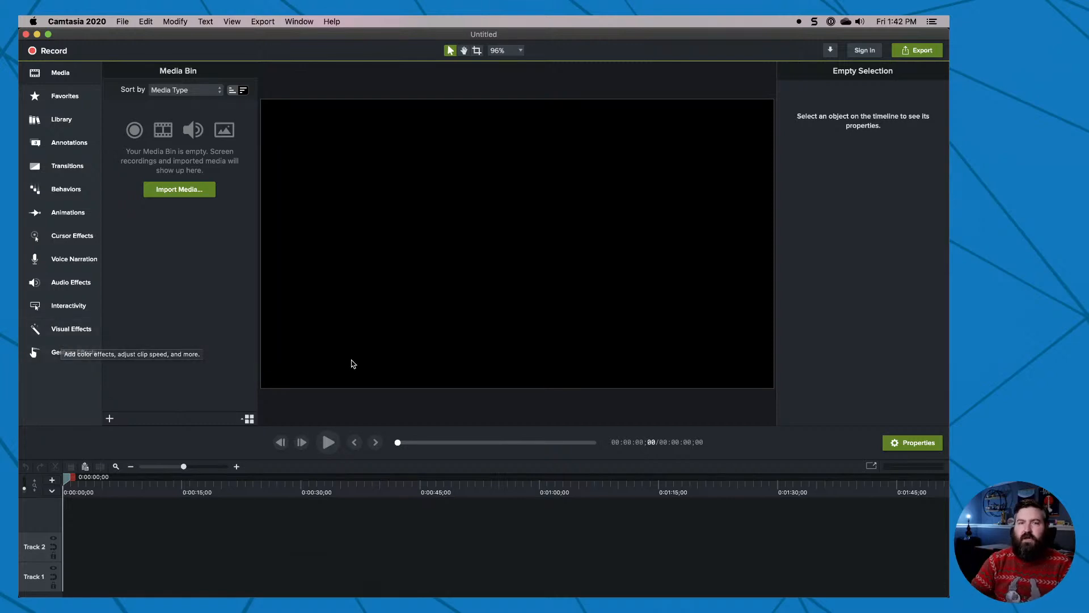
right_click(369, 397)
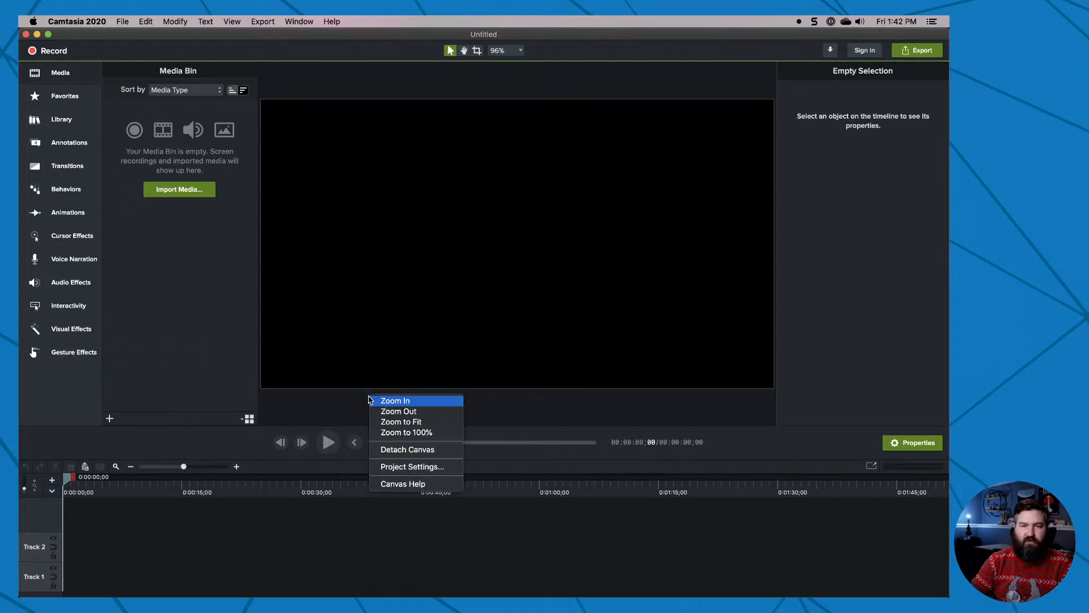
click(429, 466)
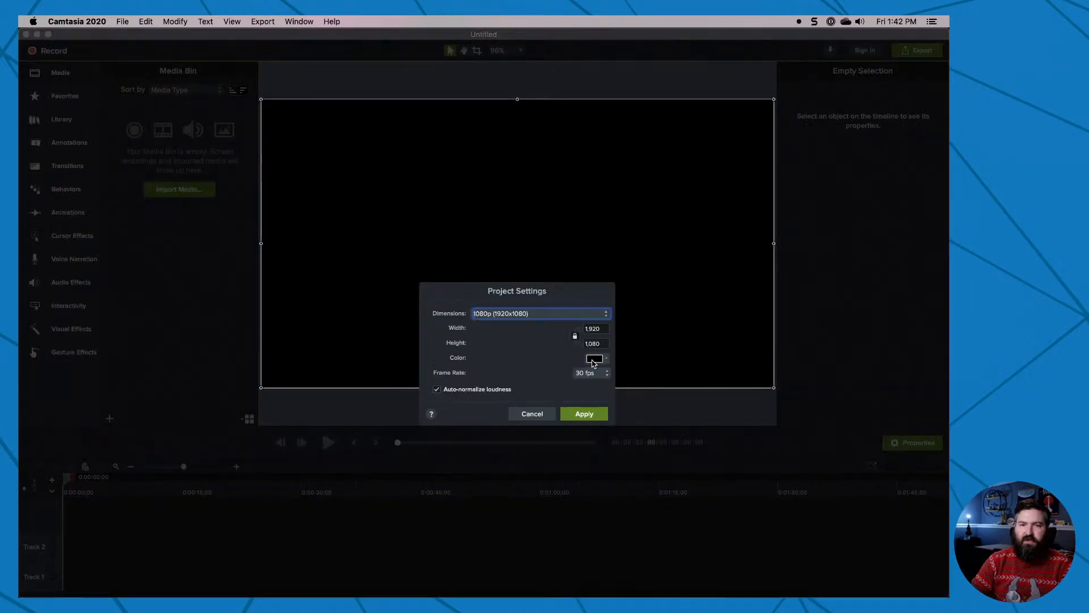
click(610, 361)
click(608, 361)
click(607, 361)
click(638, 457)
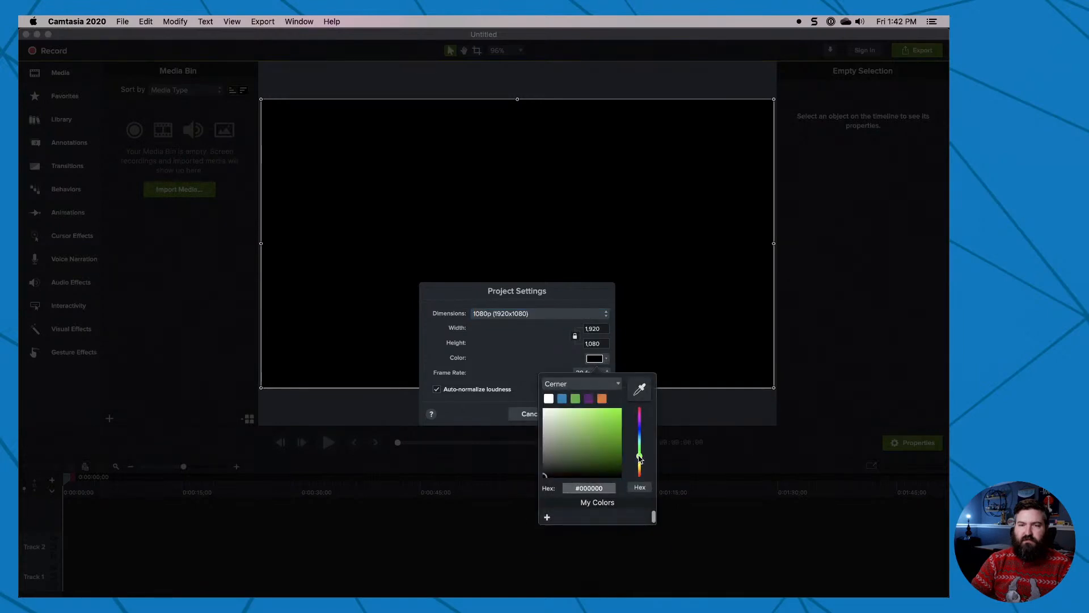
drag(621, 441, 627, 403)
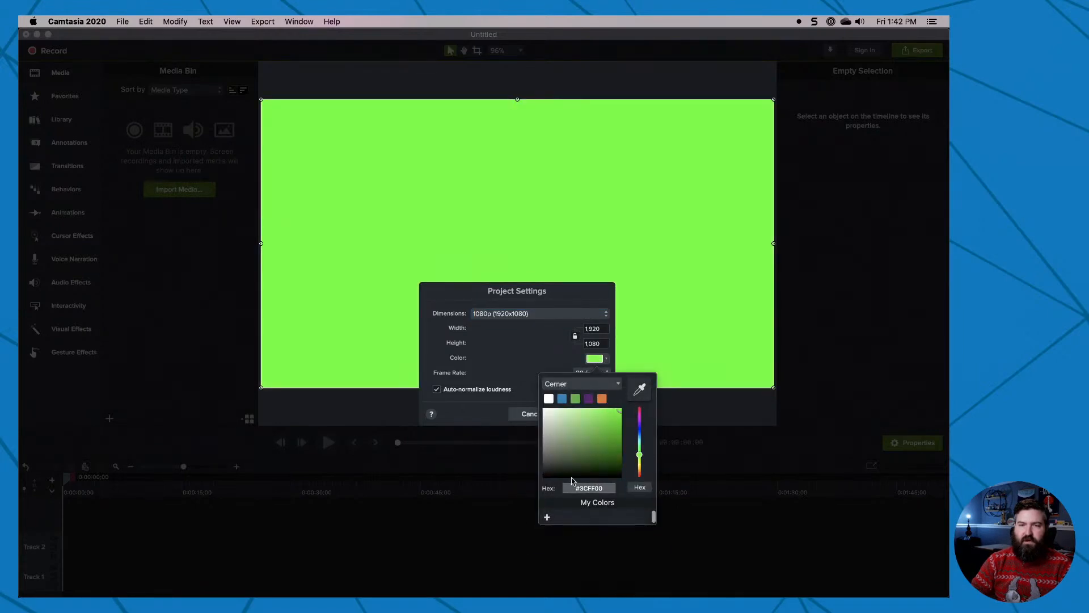
click(540, 361)
click(585, 414)
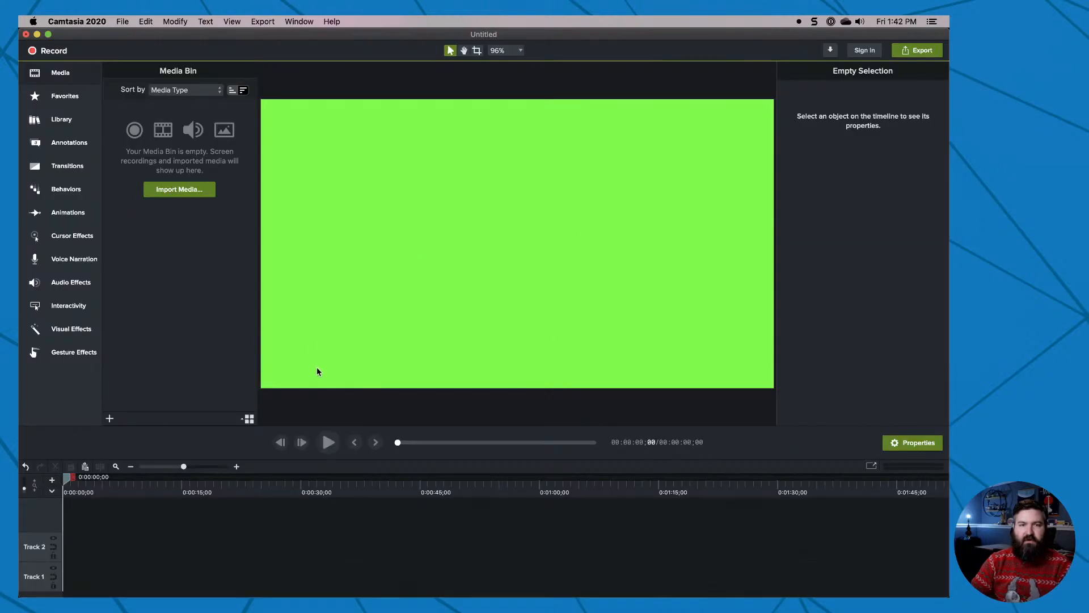
Add the white square callout to the lower-left part of the canvas and set its text to "Thanks for watching!".
scroll(317, 367, down, 1)
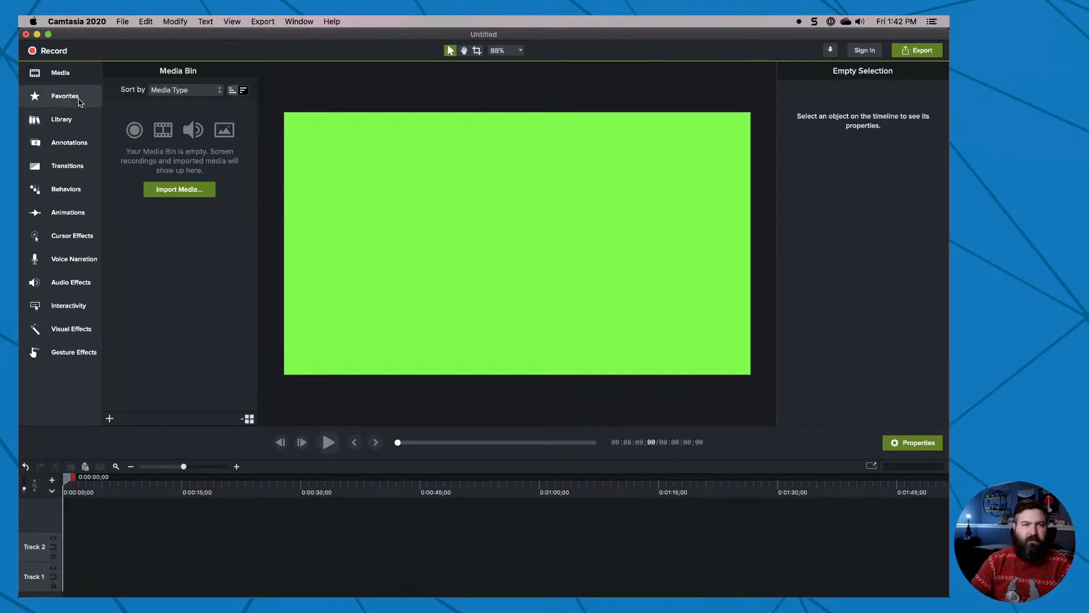
click(68, 142)
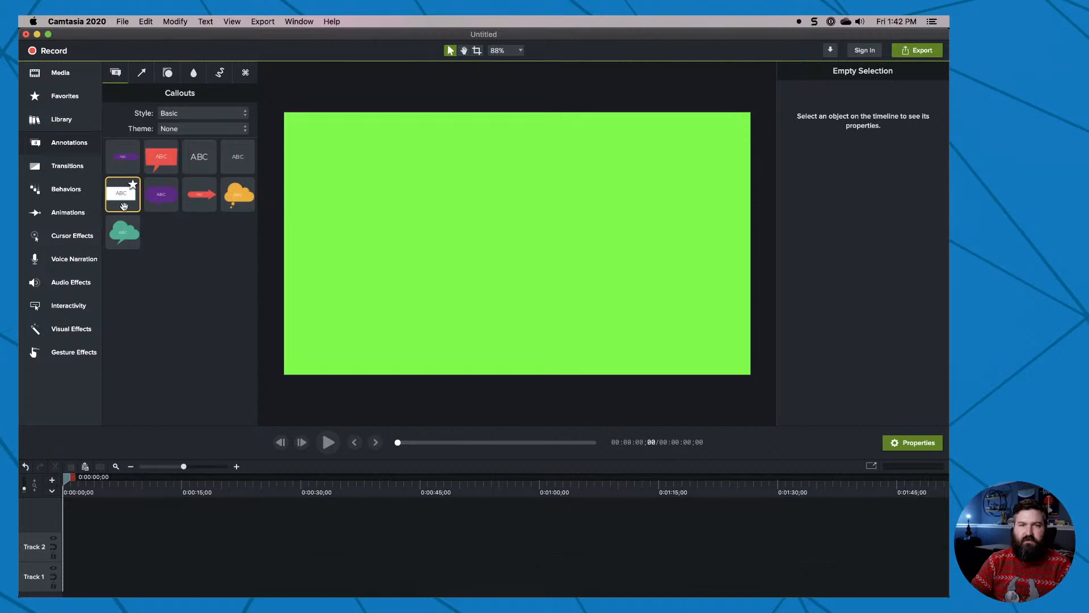
drag(124, 206, 377, 309)
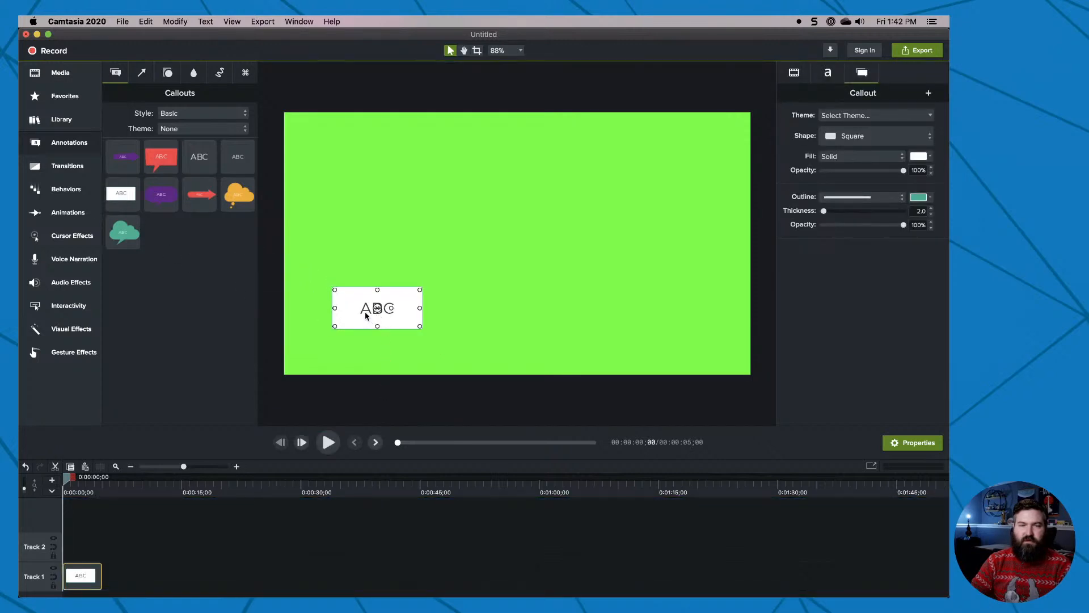
double_click(365, 312)
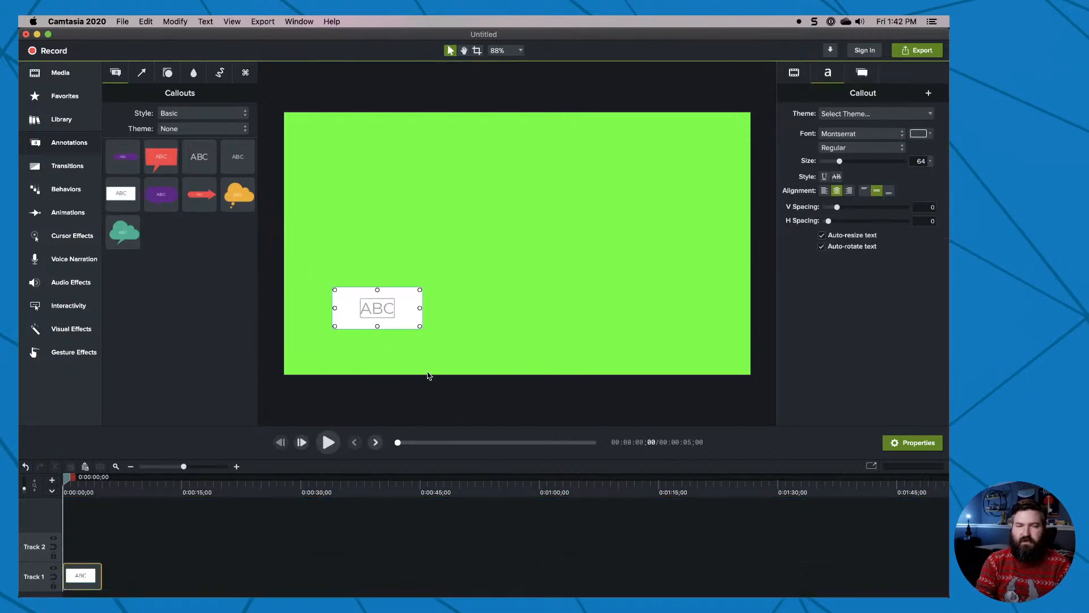
text(Thanks for watch)
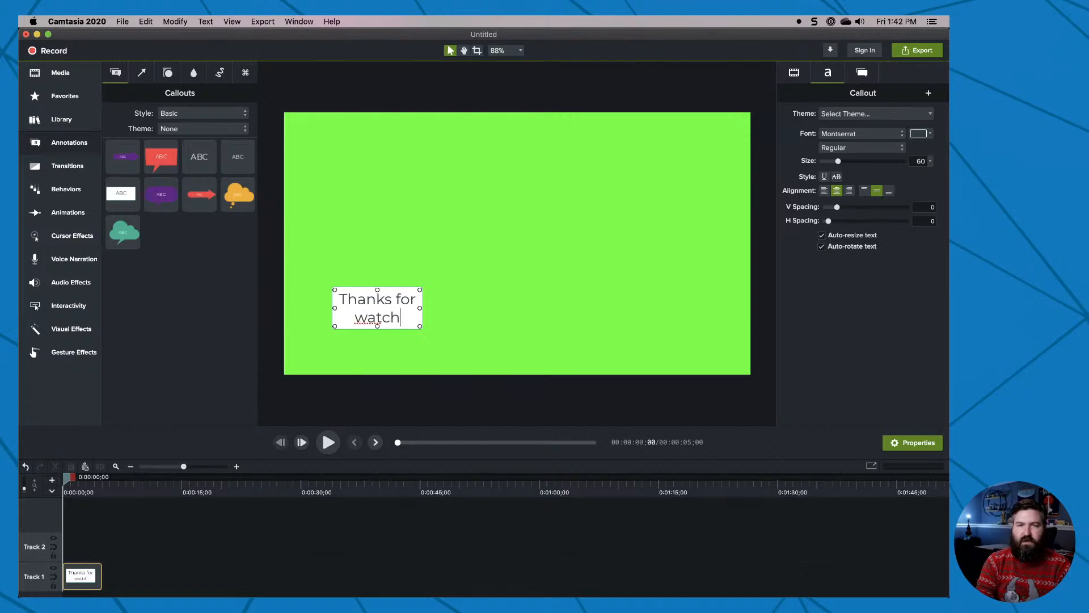
text(ign!)
key(BackSpace)
key(BackSpace)
key(BackSpace)
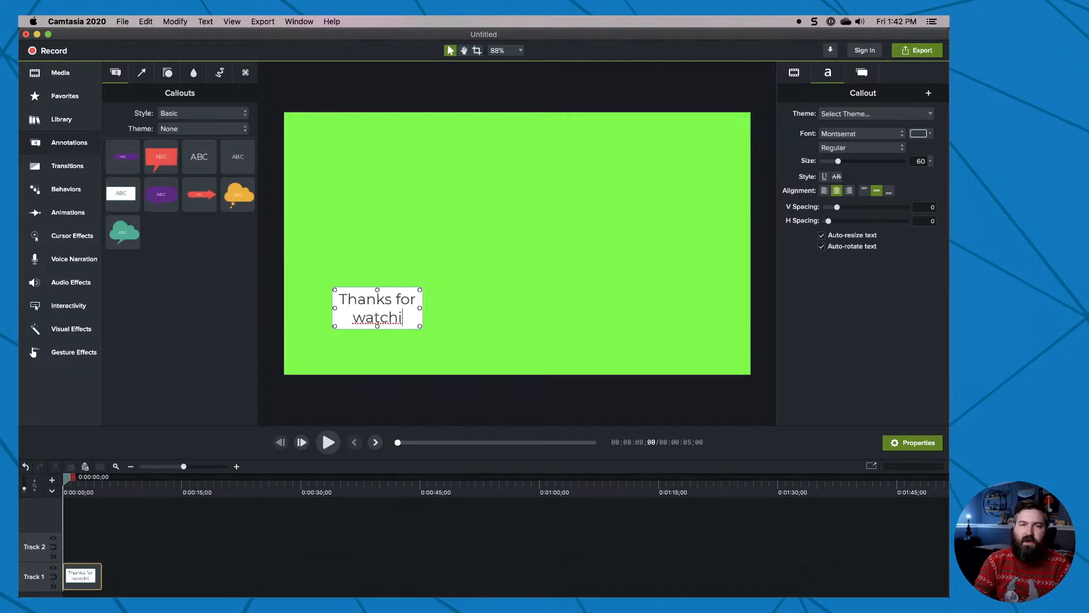
text(ng!)
Enlarge the callout so its text fits on one line and center it on the green canvas.
drag(391, 307, 573, 360)
key(Escape)
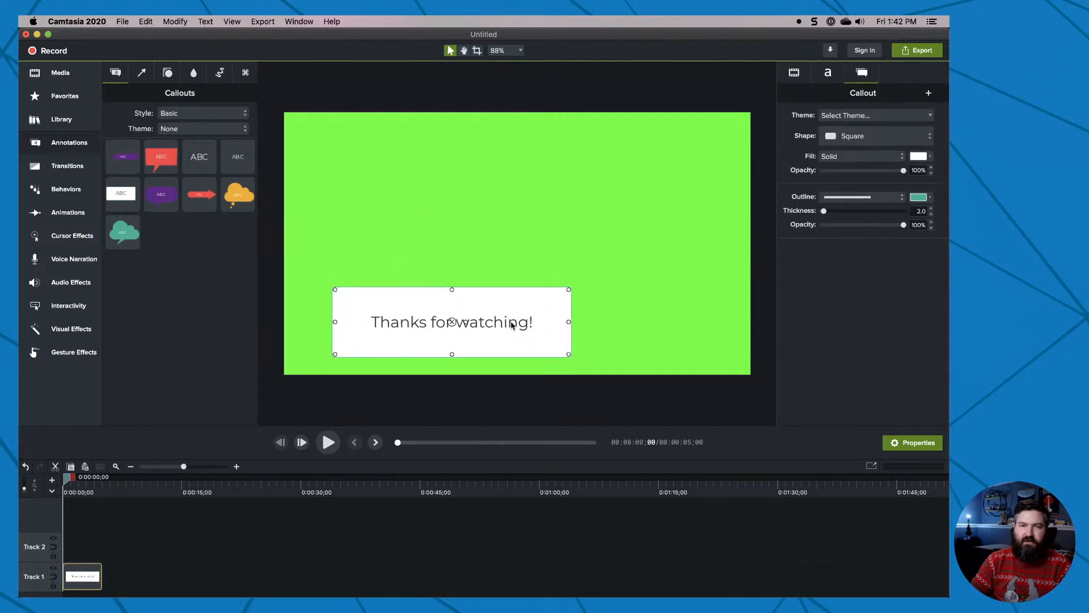
drag(510, 328, 575, 250)
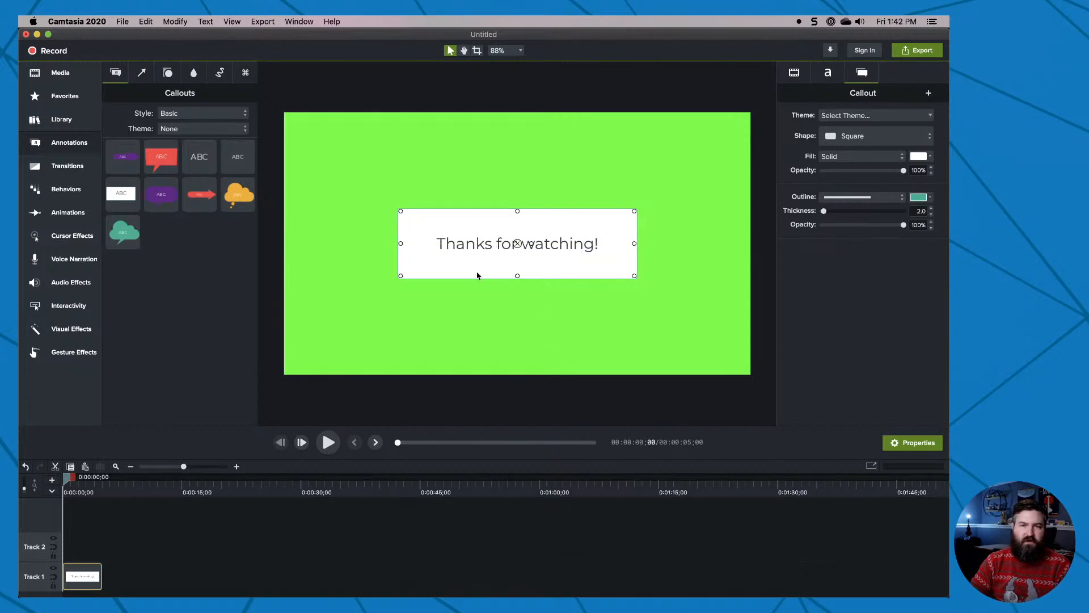
click(478, 288)
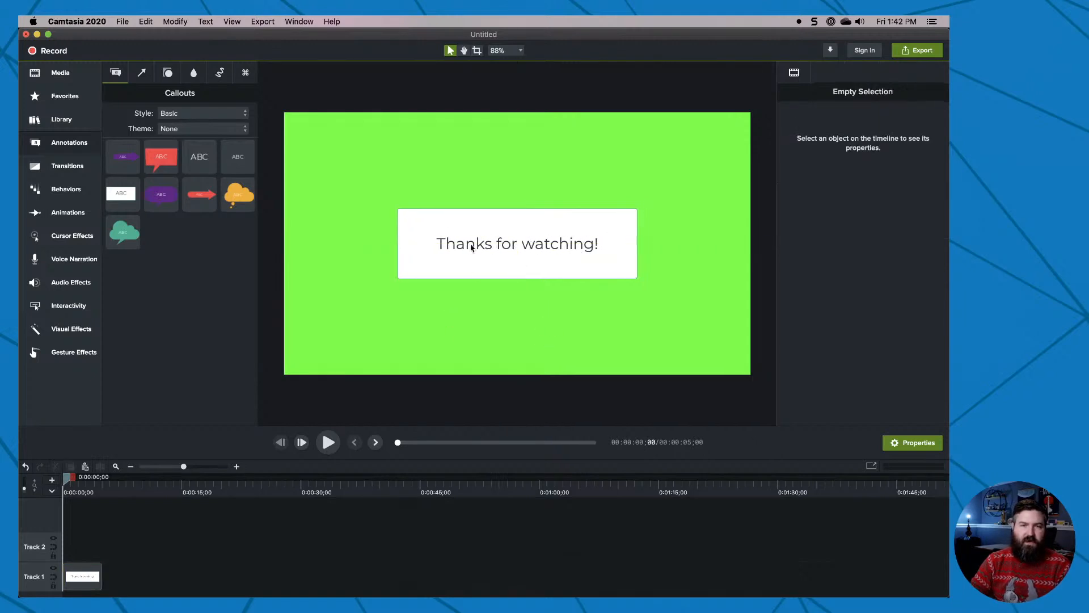
Extend the callout clip to about 10 seconds and add a Custom animation ending at about 0:00:01;27.
click(101, 573)
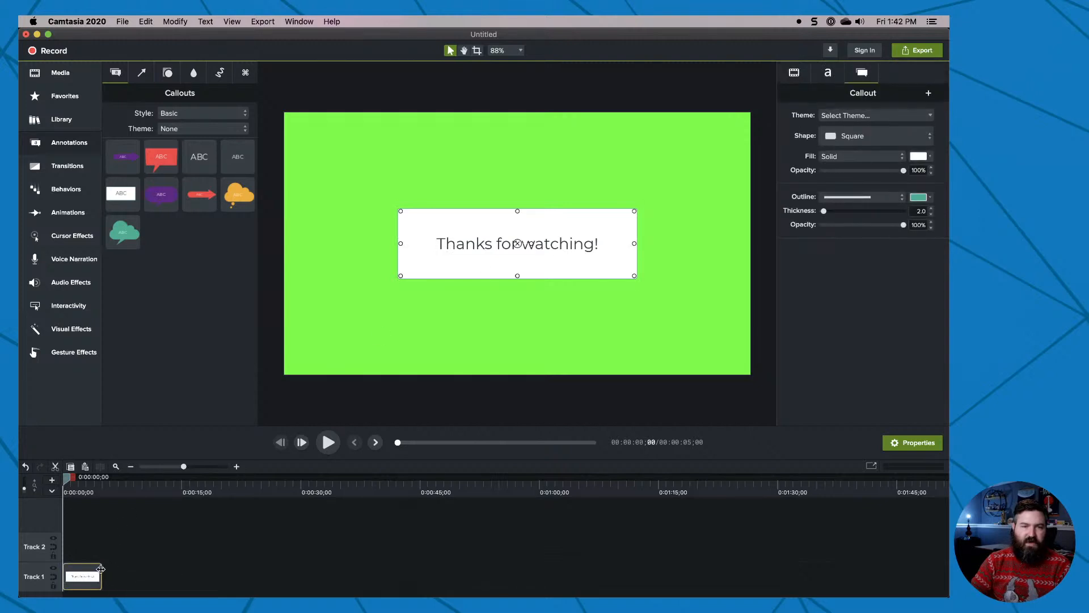
drag(99, 570, 140, 572)
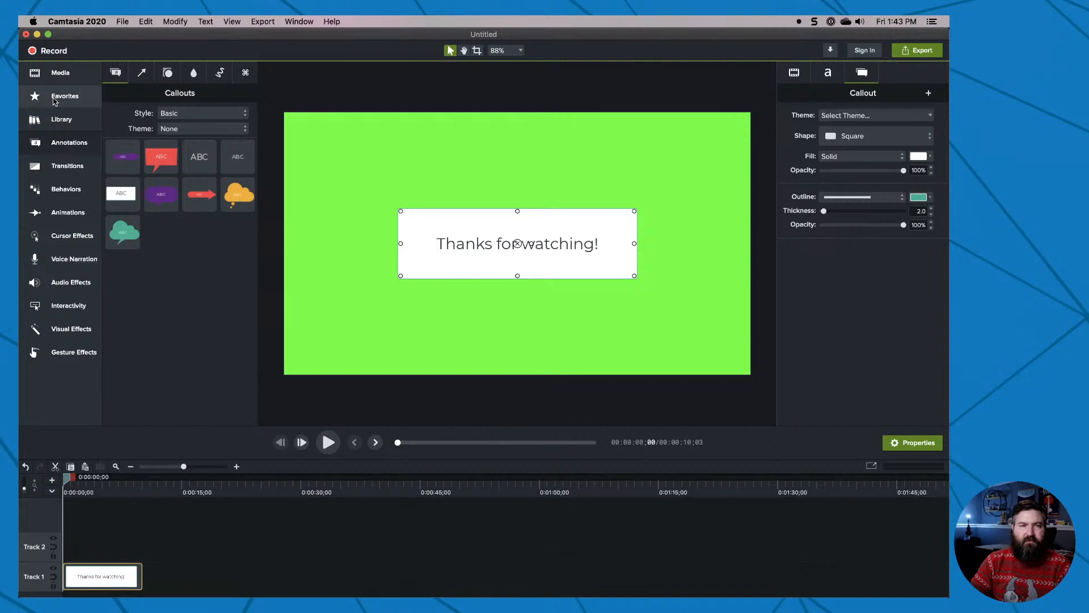
click(66, 217)
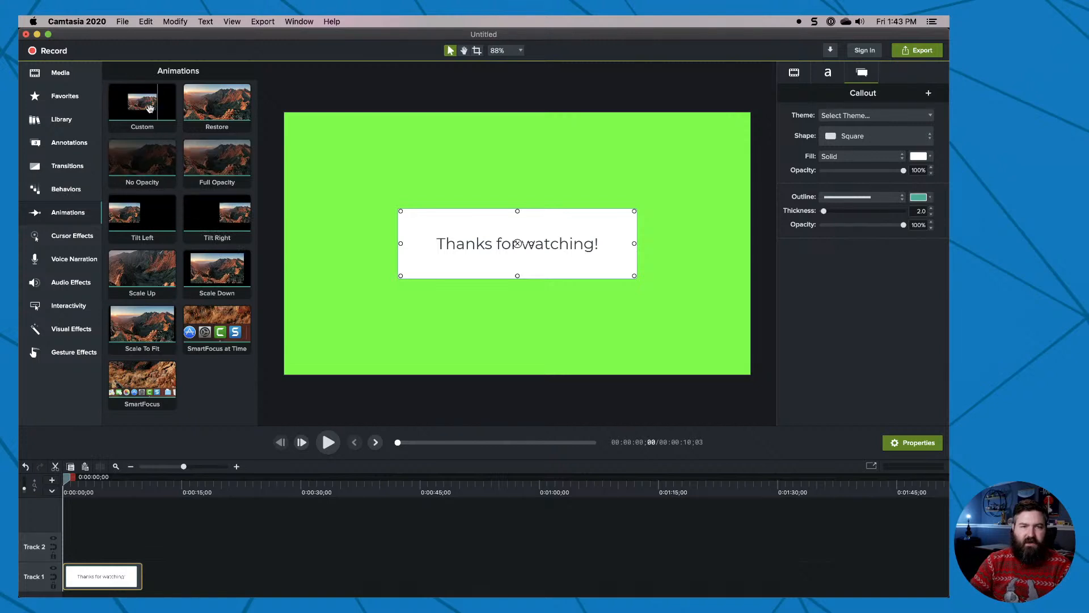
mouse_move(149, 107)
mouse_down()
mouse_move(99, 565)
mouse_move(76, 577)
mouse_up()
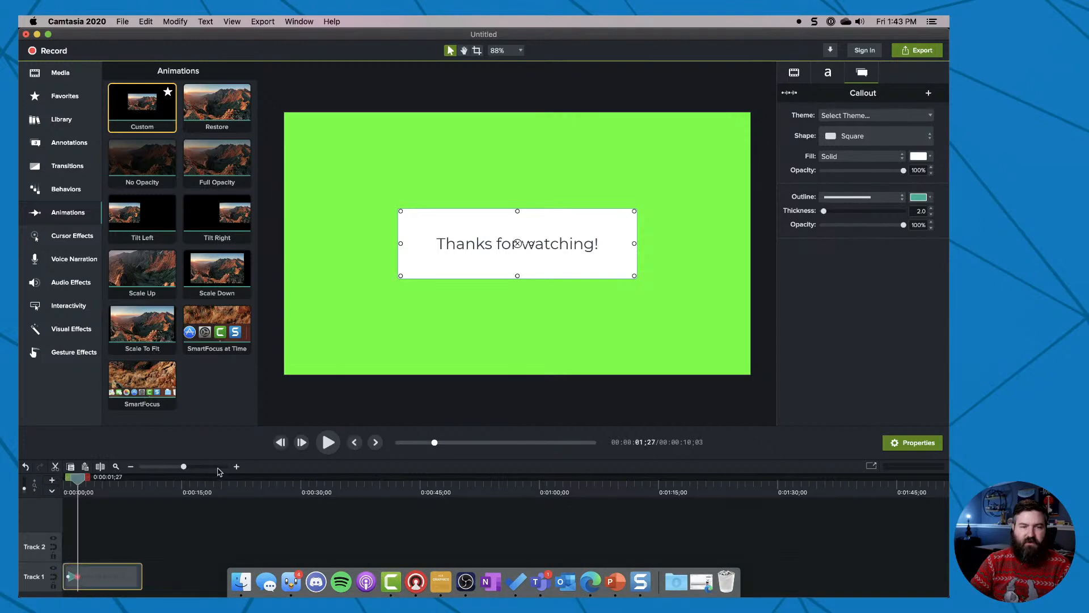
click(238, 466)
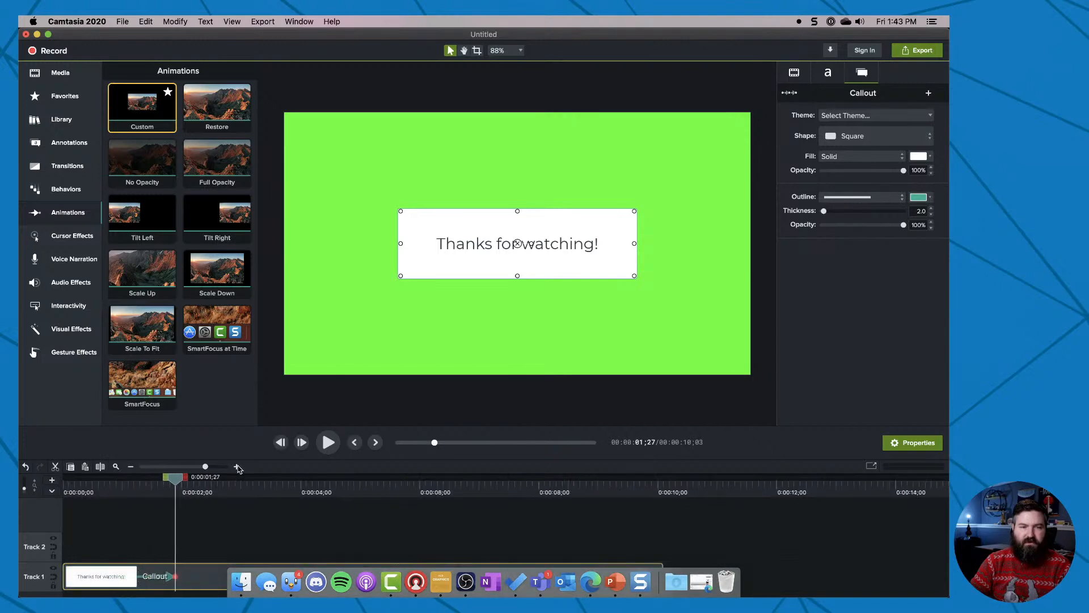
click(238, 466)
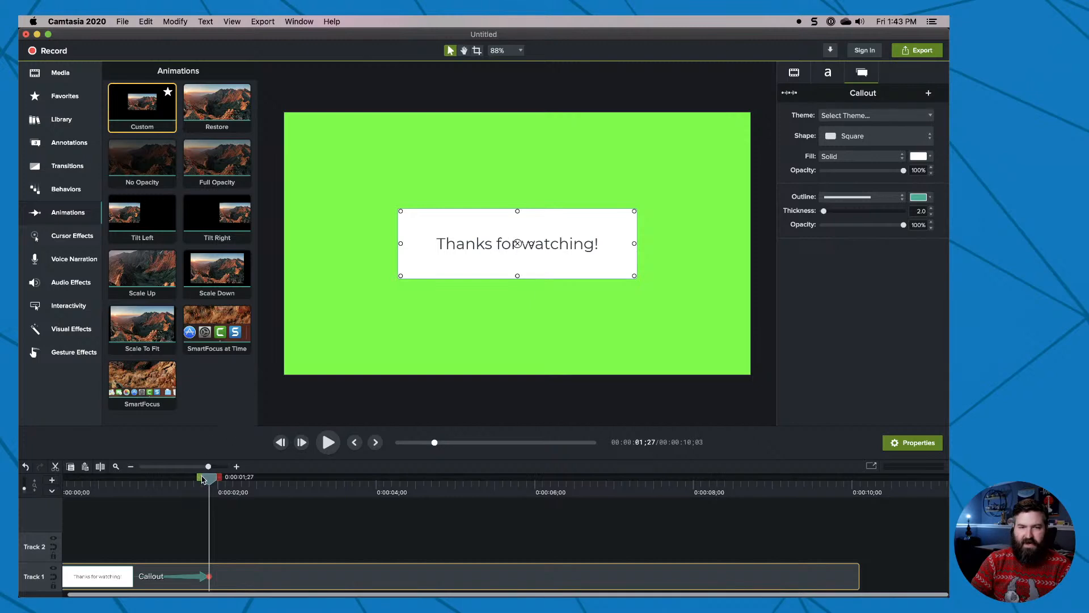
At the start of the first animation, move the callout completely off the canvas's left edge so it slides in.
drag(210, 483, 76, 489)
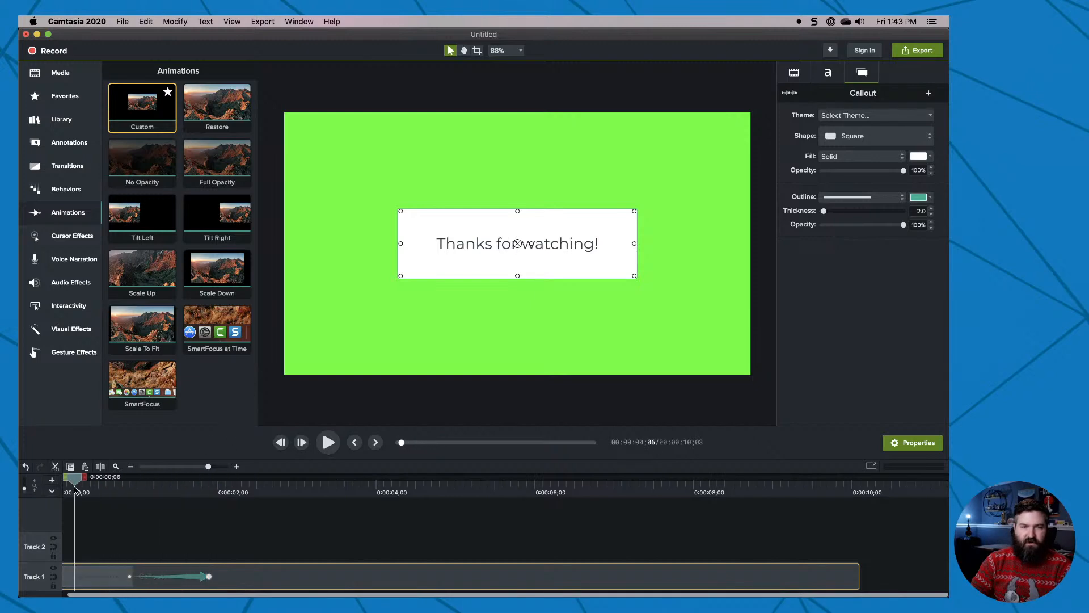
click(130, 578)
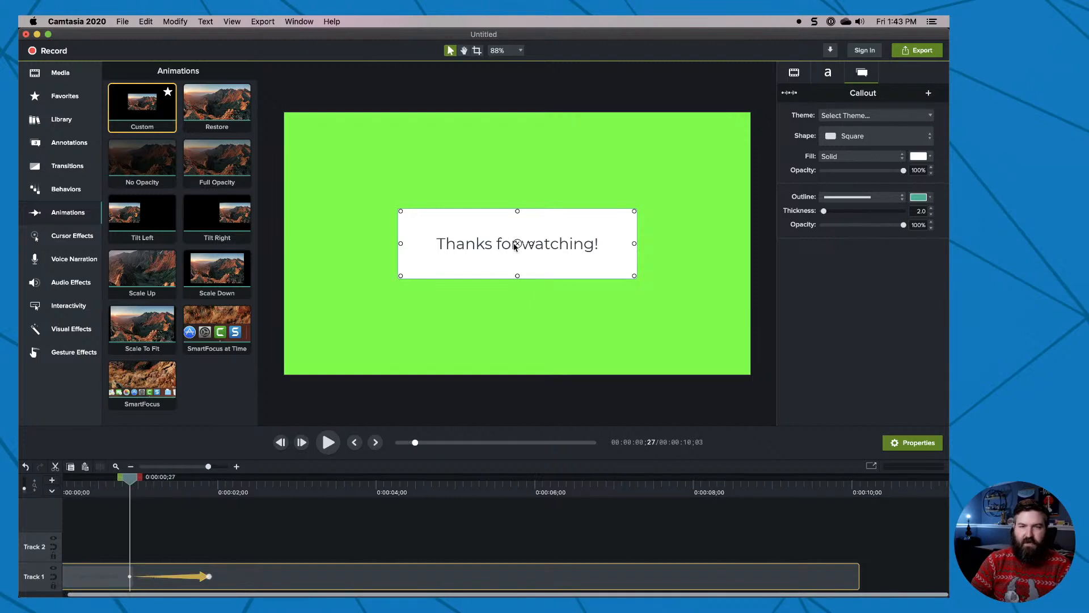
drag(517, 245, 311, 256)
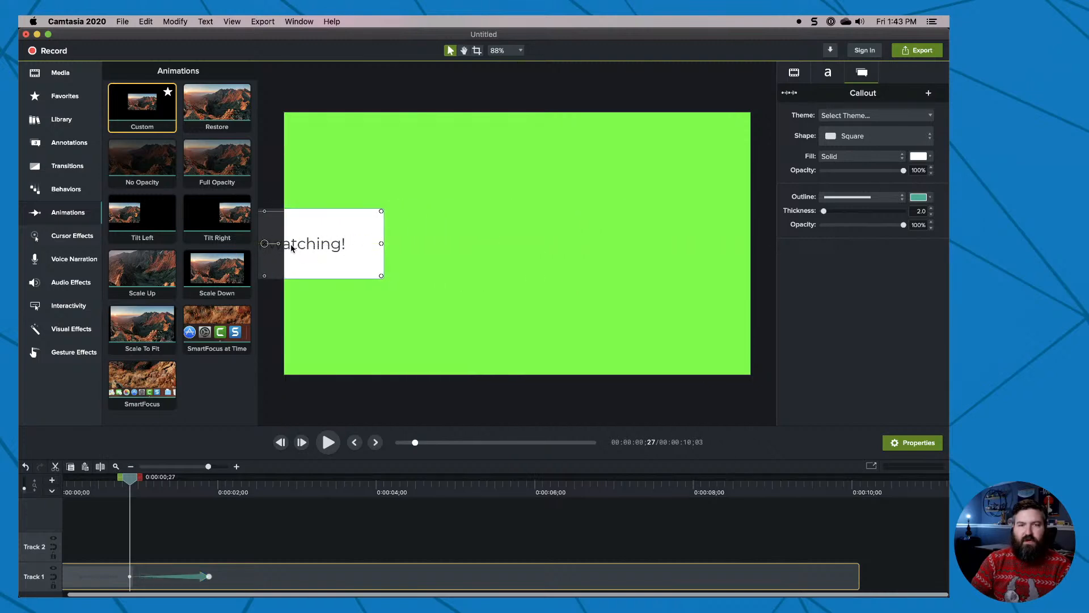
scroll(432, 302, down, 5)
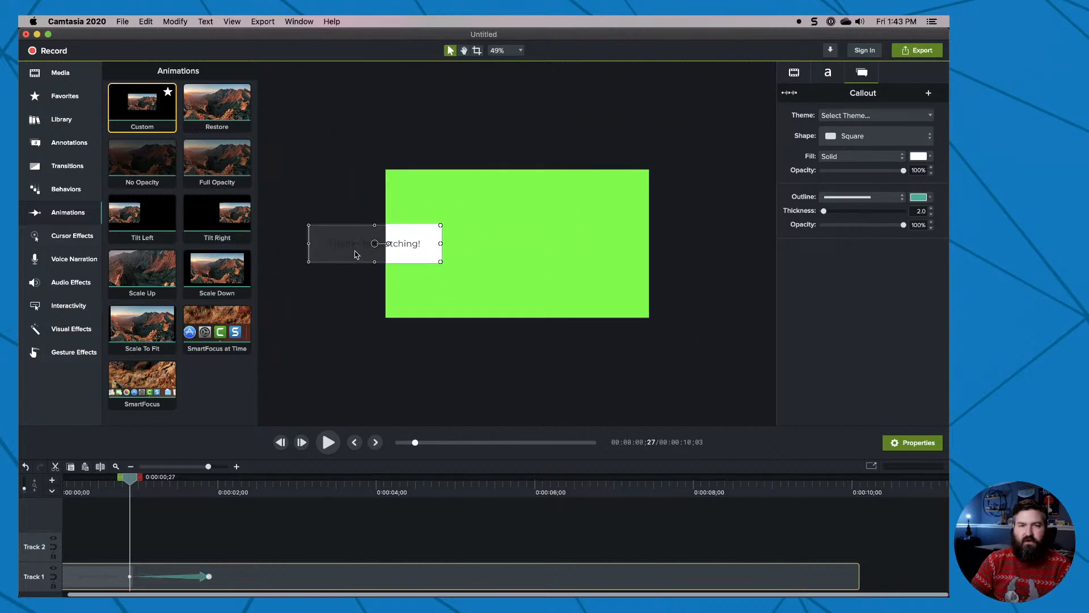
drag(374, 243, 307, 243)
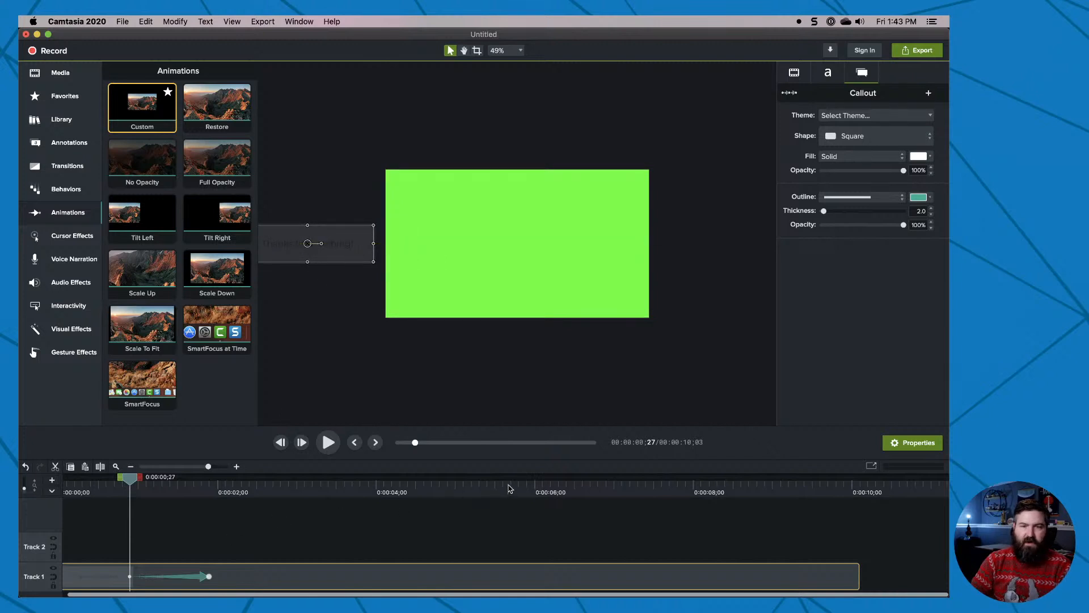
Add a second Custom animation ending at about 0:00:03;17 that enlarges the callout to nearly the canvas width, centered on the canvas.
drag(130, 480, 278, 486)
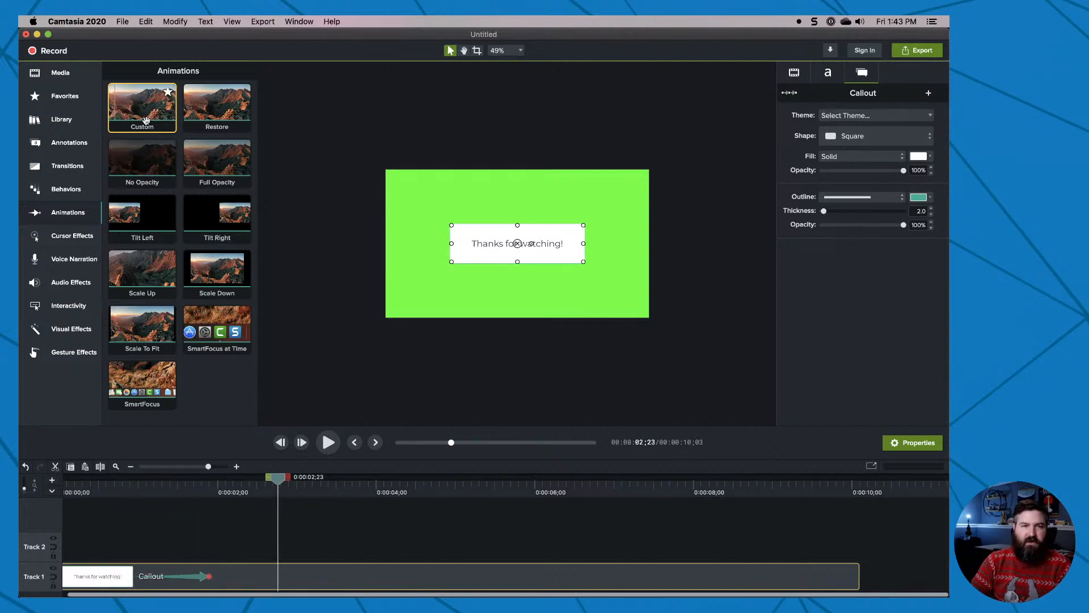
drag(146, 120, 345, 581)
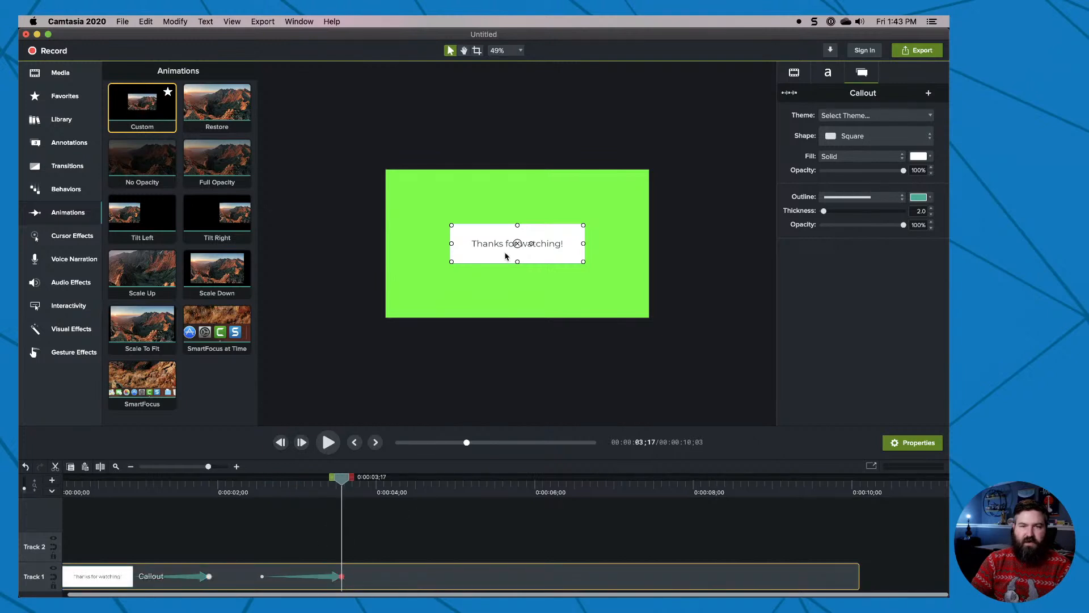
drag(583, 263, 636, 296)
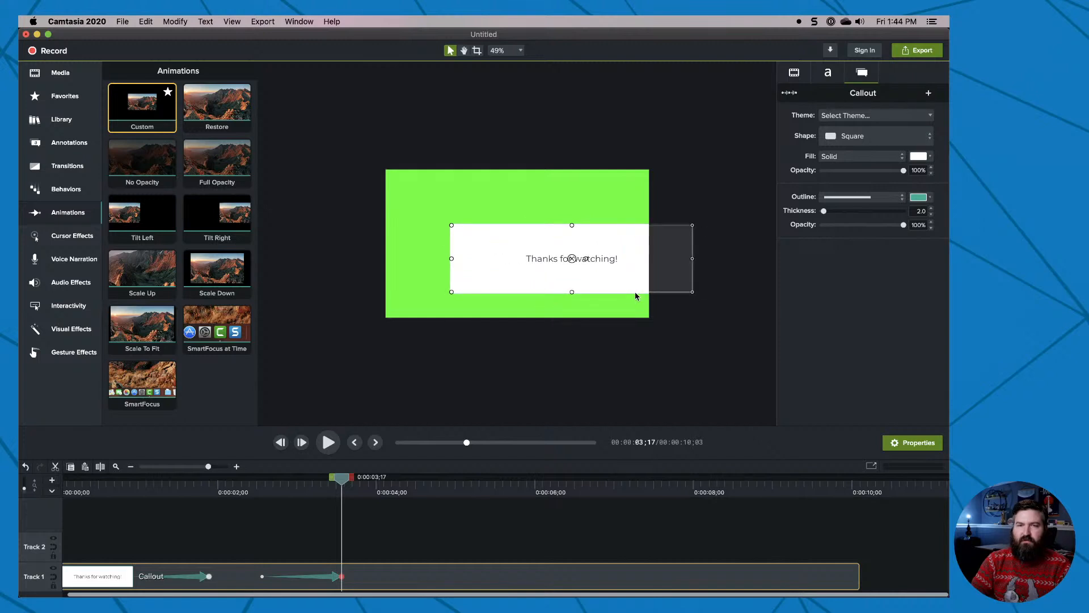
drag(560, 258, 506, 244)
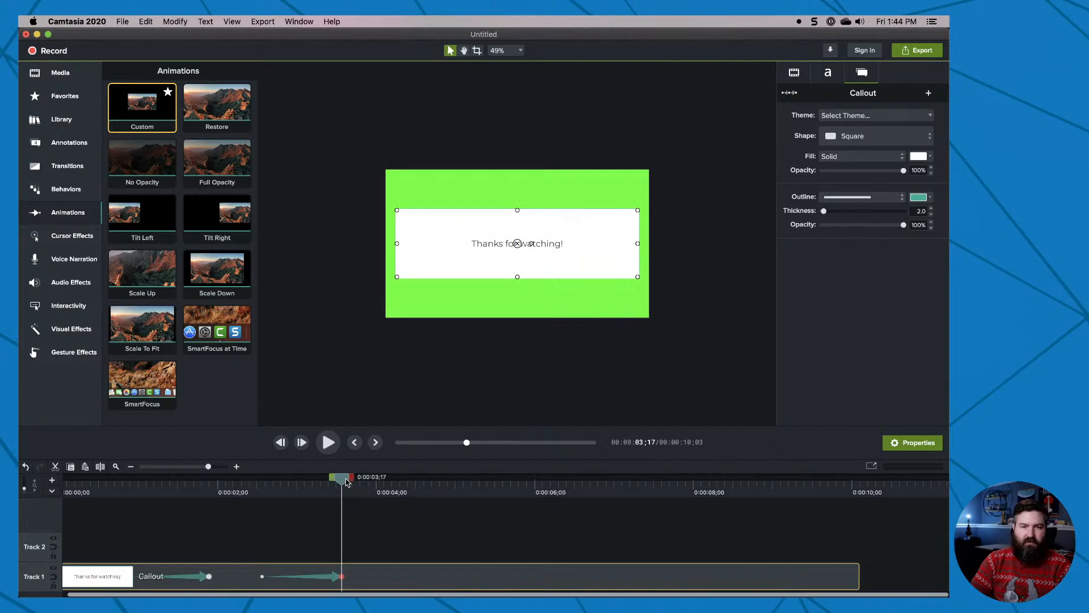
Add a third Custom animation near the clip's end that moves the callout completely off the canvas's right edge.
drag(346, 481, 516, 481)
drag(142, 106, 842, 582)
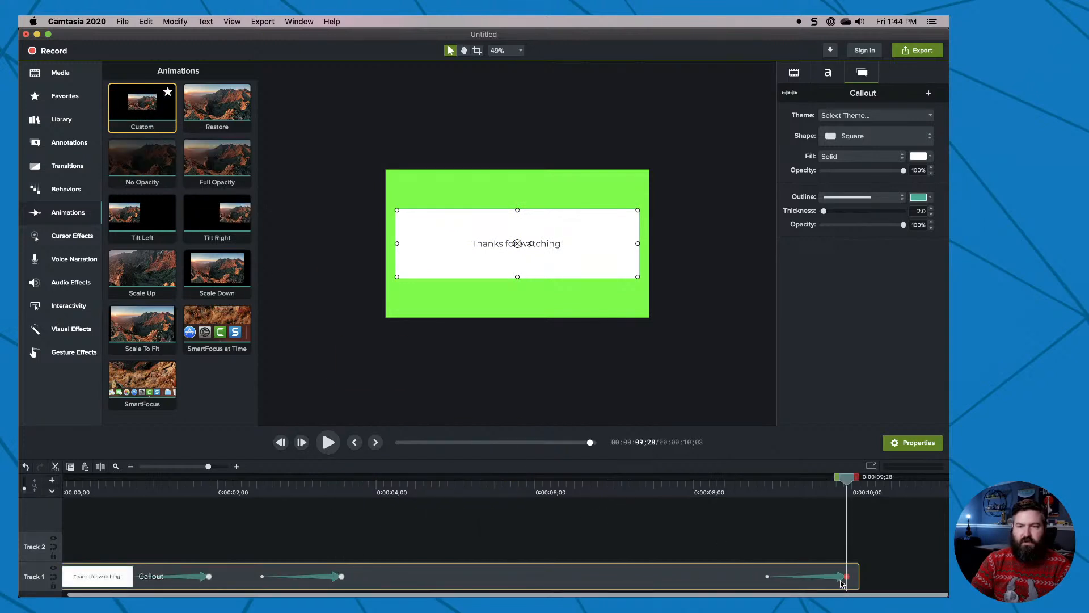
drag(517, 245, 781, 262)
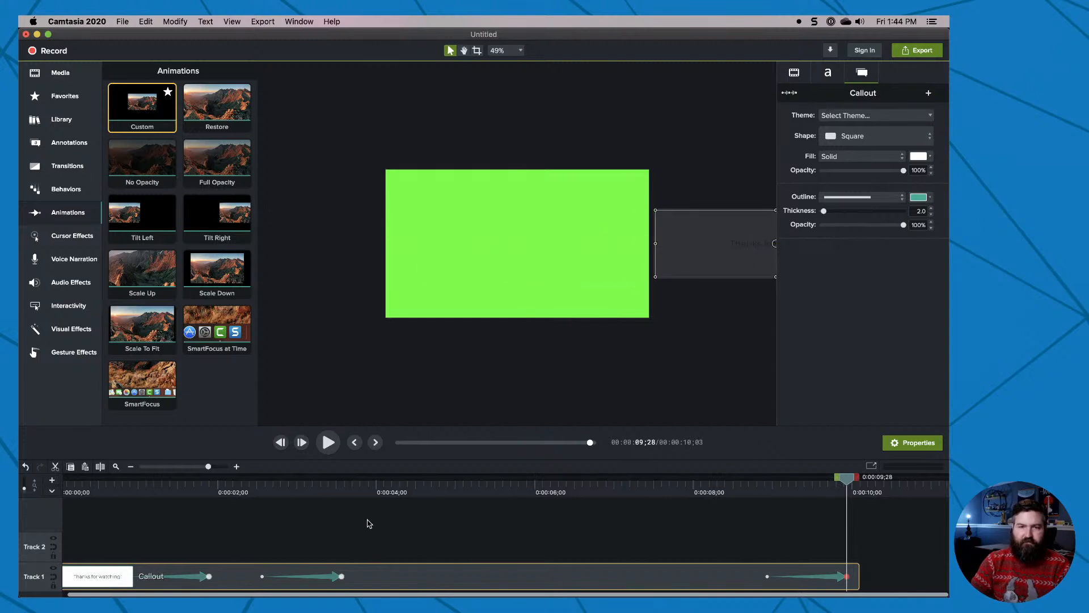
Apply the Pulsating behavior to the callout clip on Track 1.
click(342, 488)
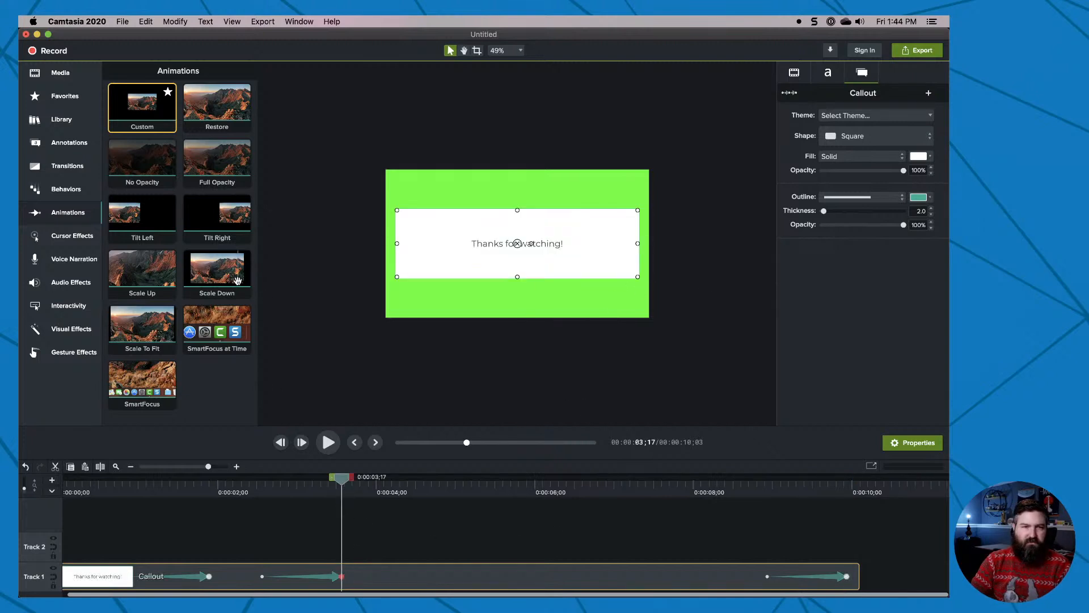
click(66, 189)
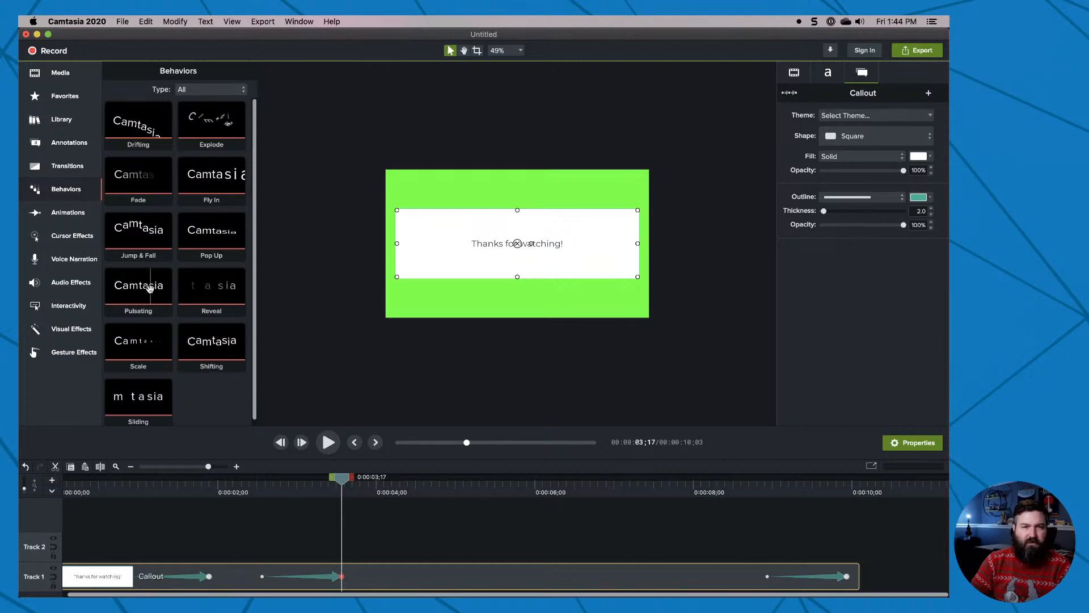
drag(140, 286, 385, 579)
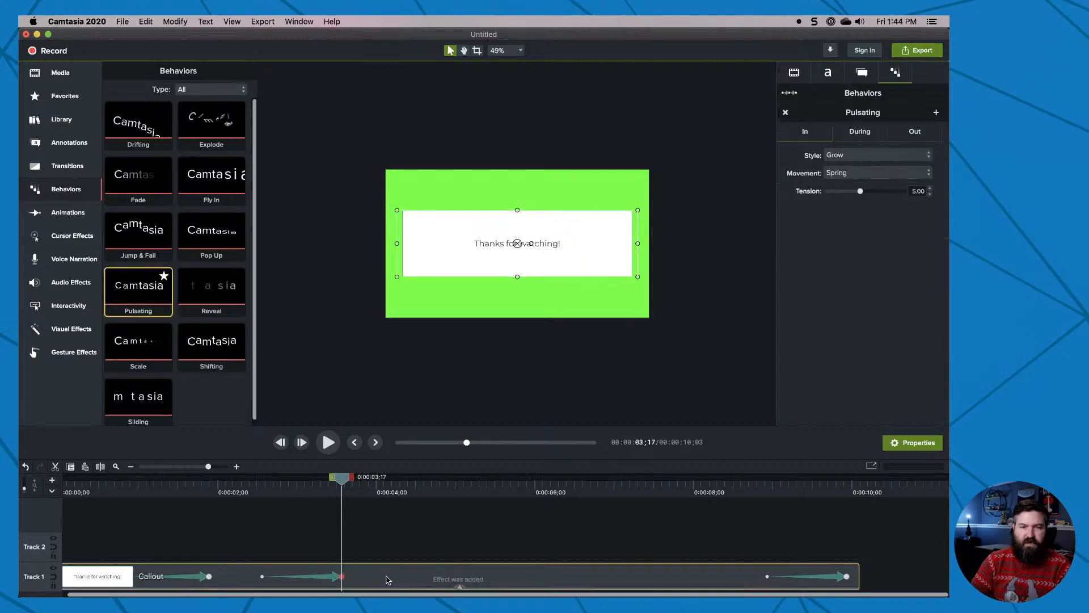
Set the Pulsating behavior's In and Out styles to None and open its During settings.
click(848, 156)
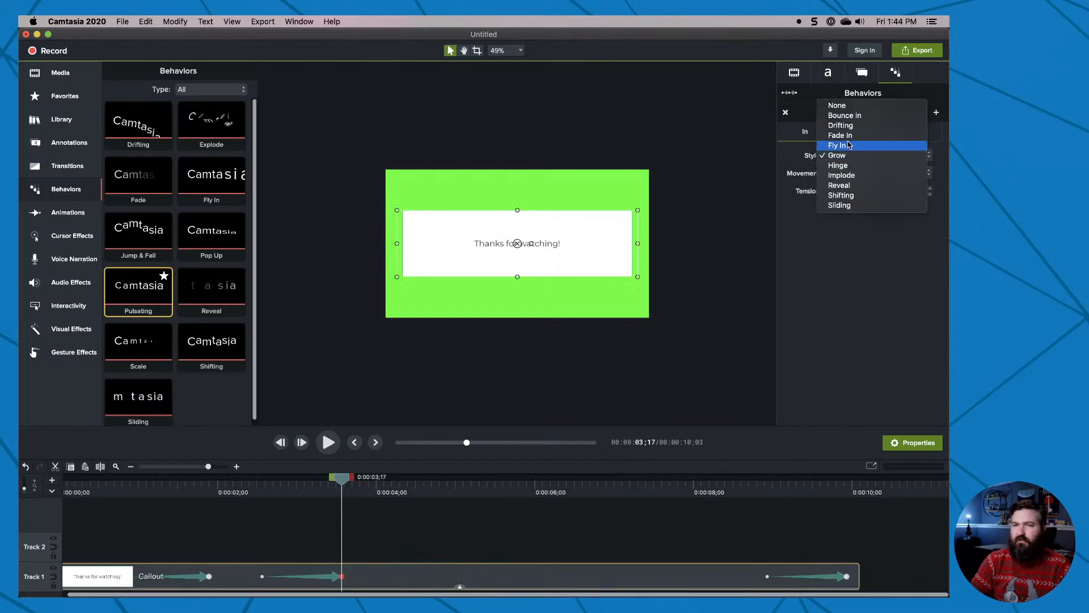
click(831, 105)
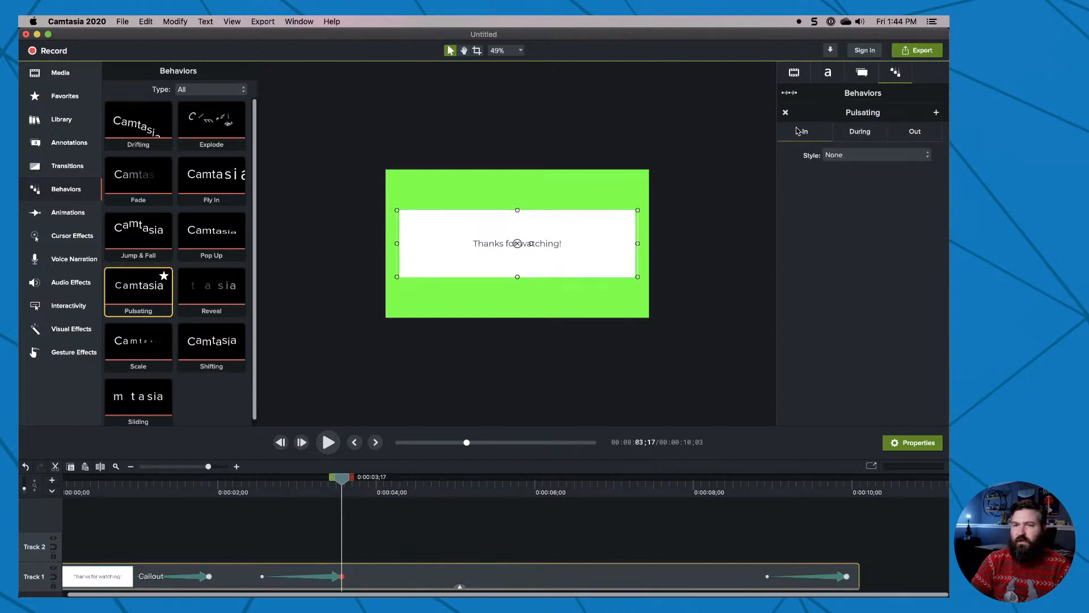
click(915, 134)
click(863, 156)
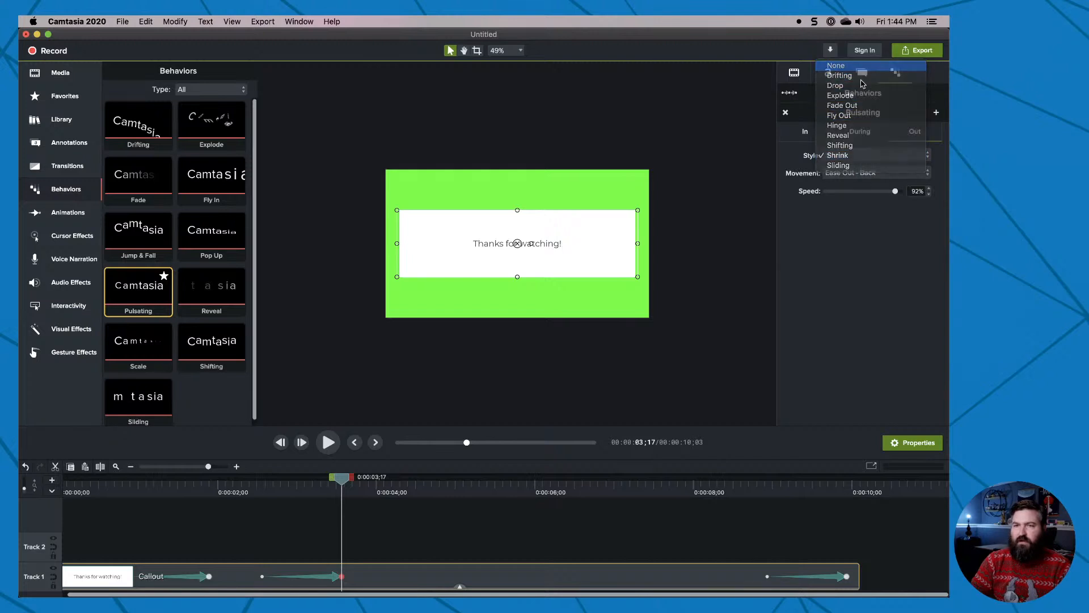
click(859, 133)
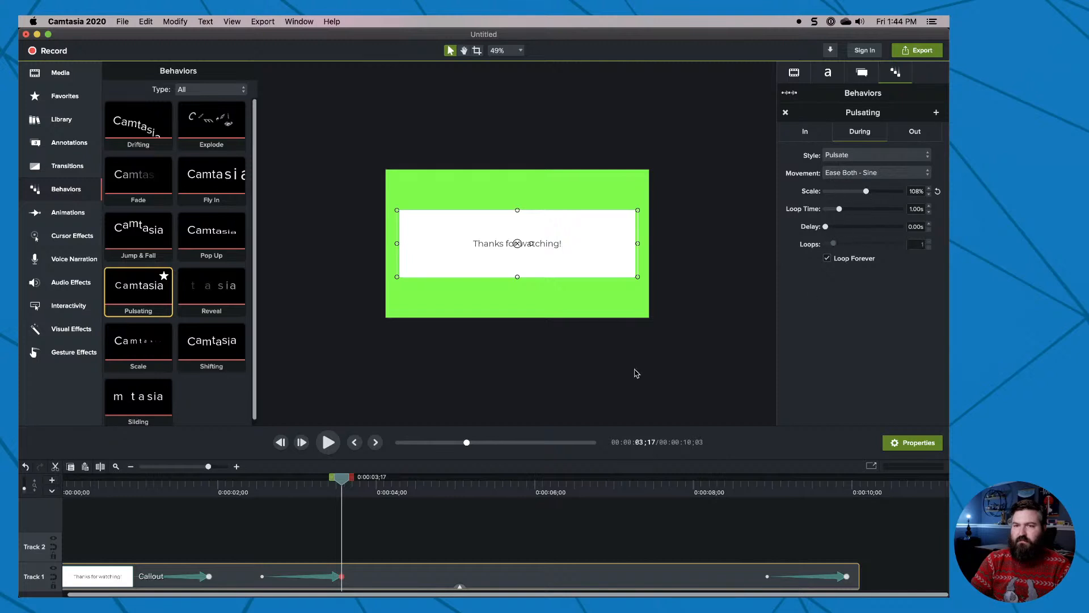
Play the callout animation through to the end of the timeline to check the pulsating effect.
click(328, 443)
click(401, 443)
click(357, 444)
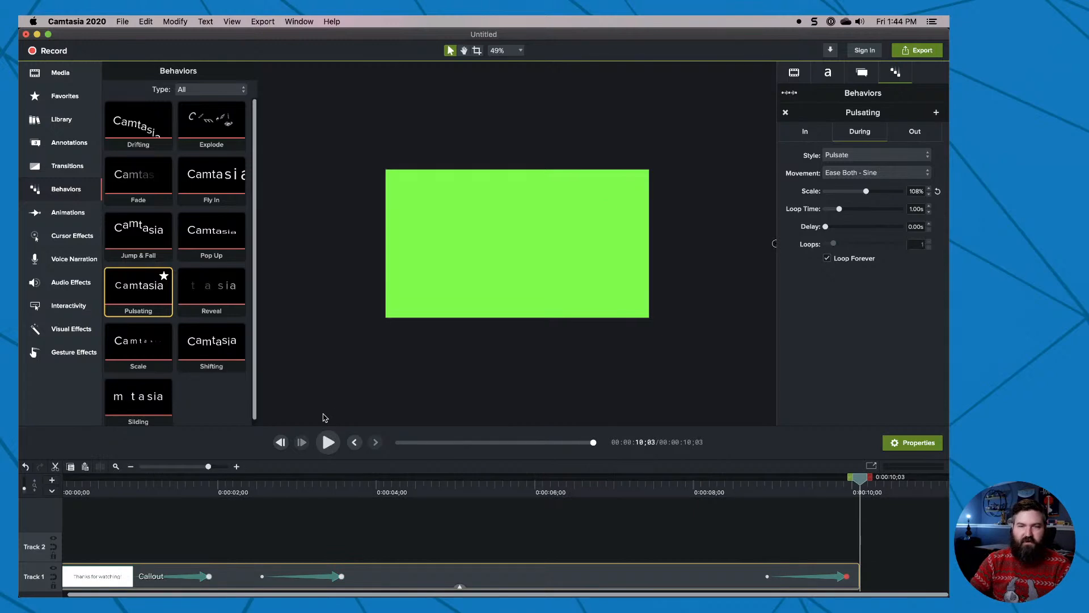
Export the project as a local MP4 file named Camtasia Pop Up.mp4 on the Desktop.
click(253, 21)
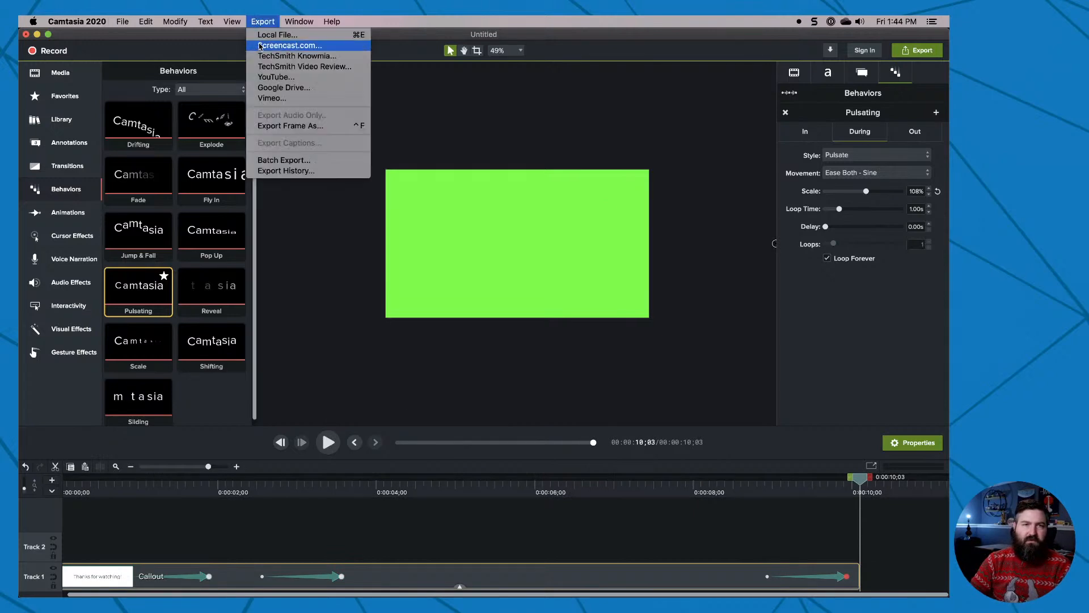
click(272, 36)
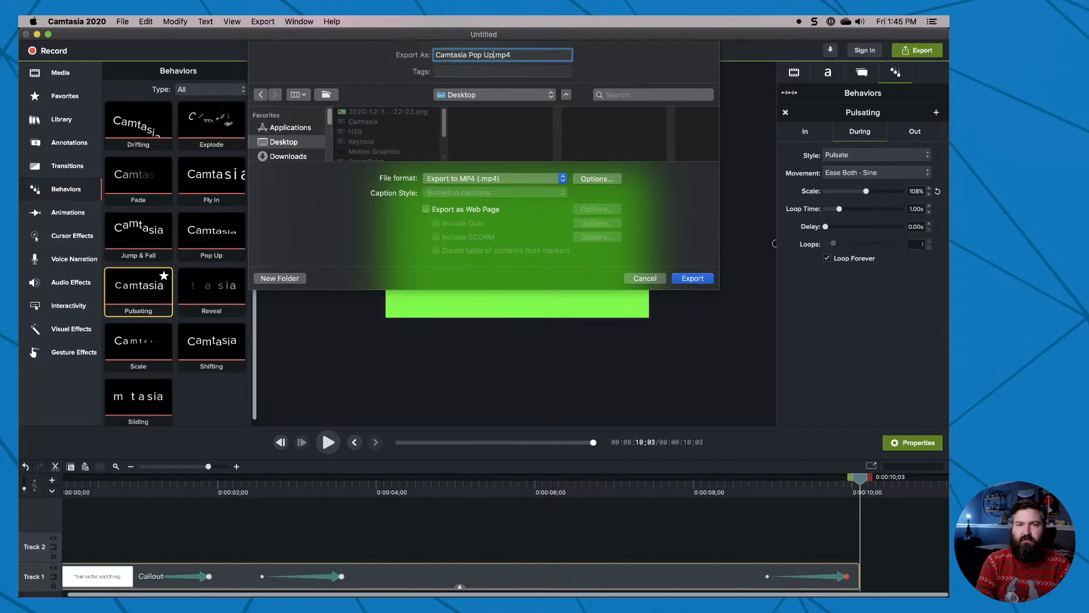
key(Return)
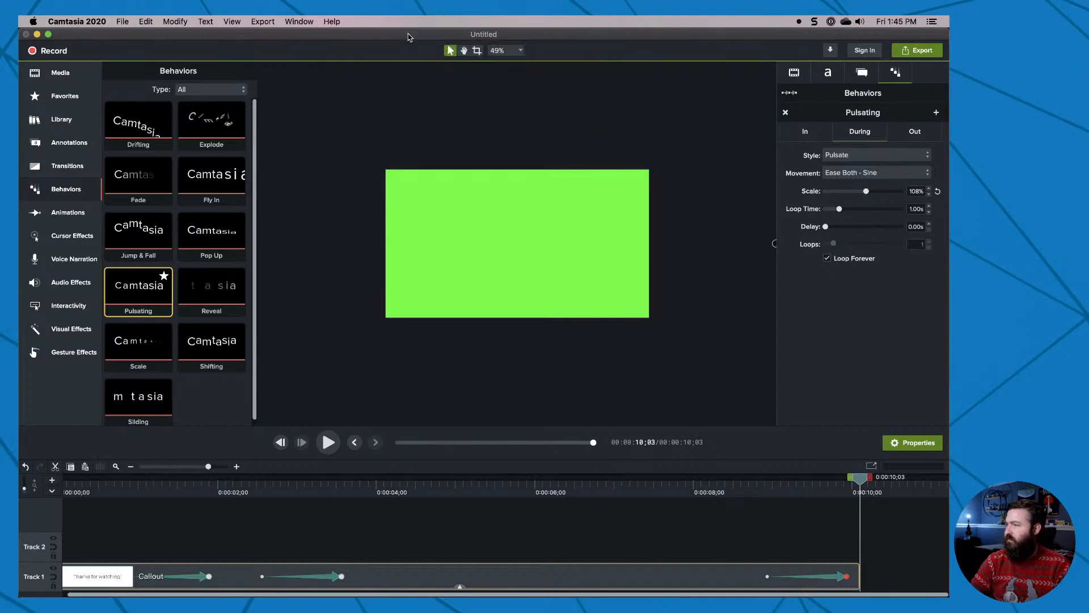
Switch to OBS, turn on Studio Mode and load the Camera scene in the preview.
click(533, 110)
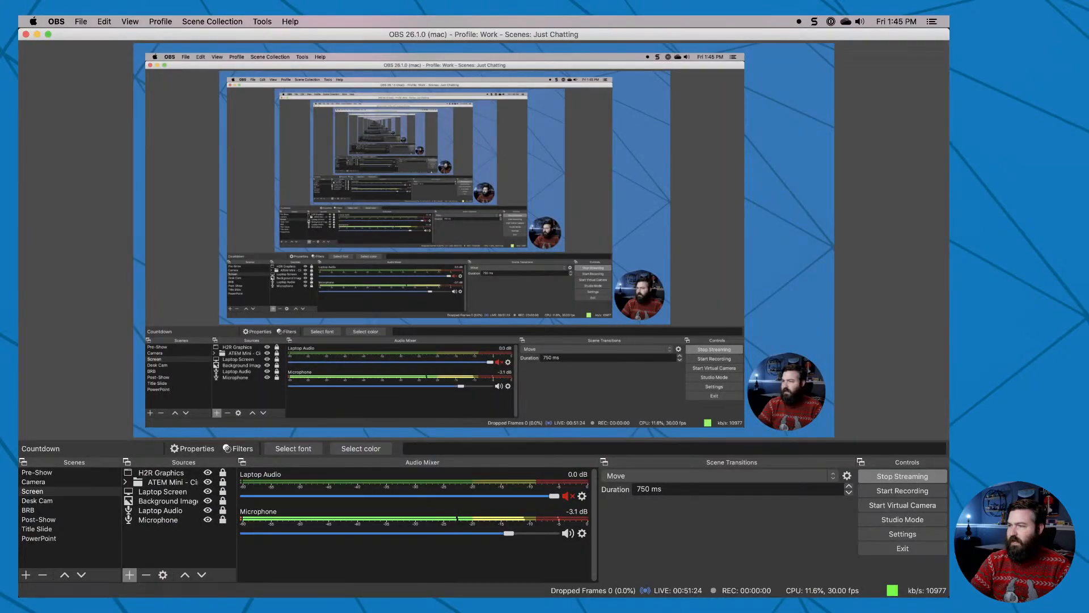
key(super+Tab)
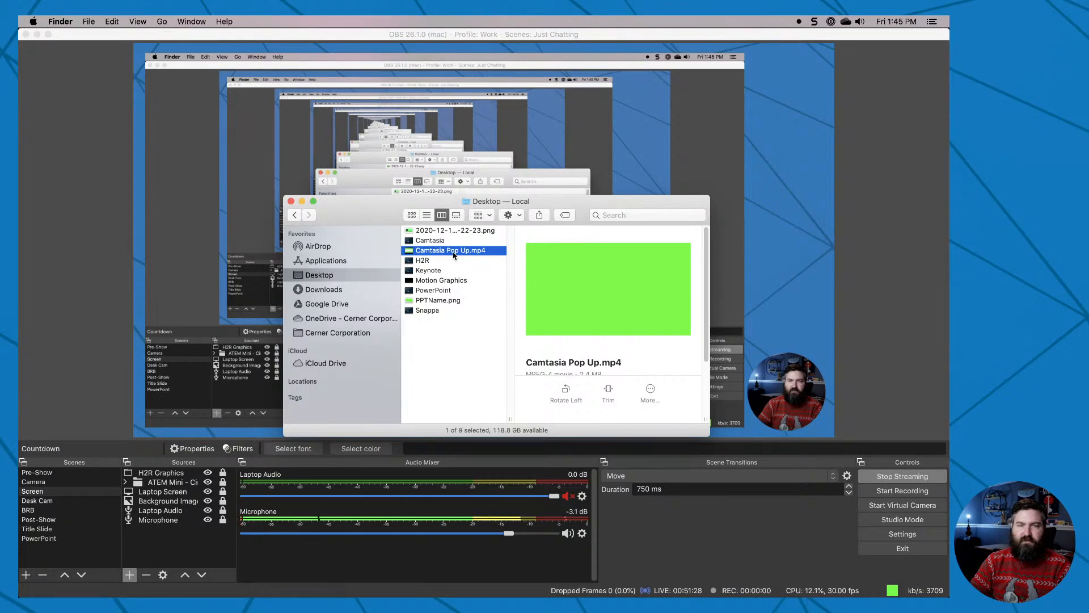
click(890, 522)
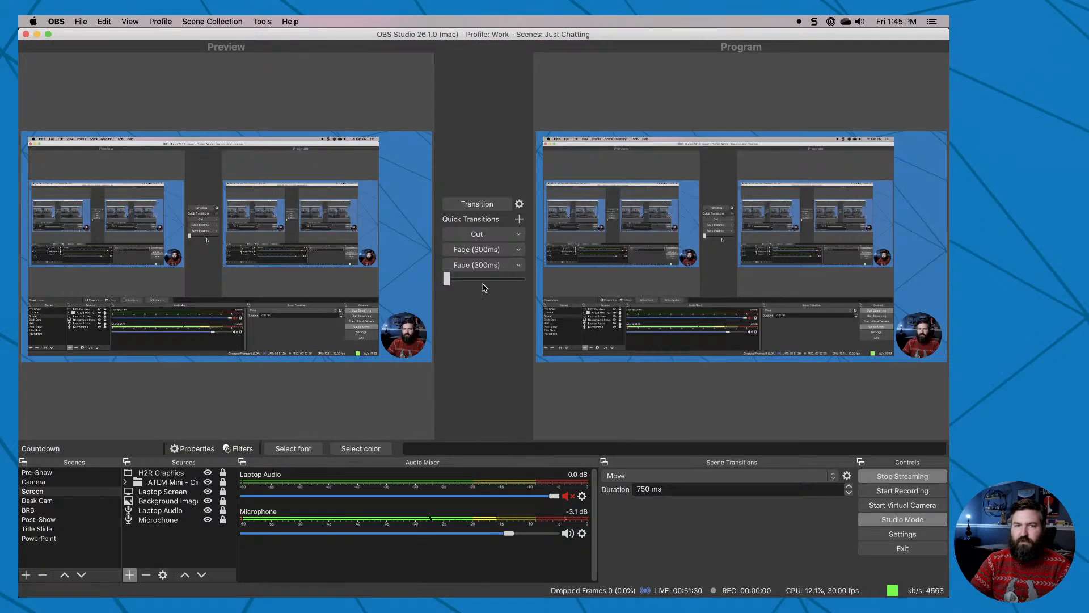
click(60, 484)
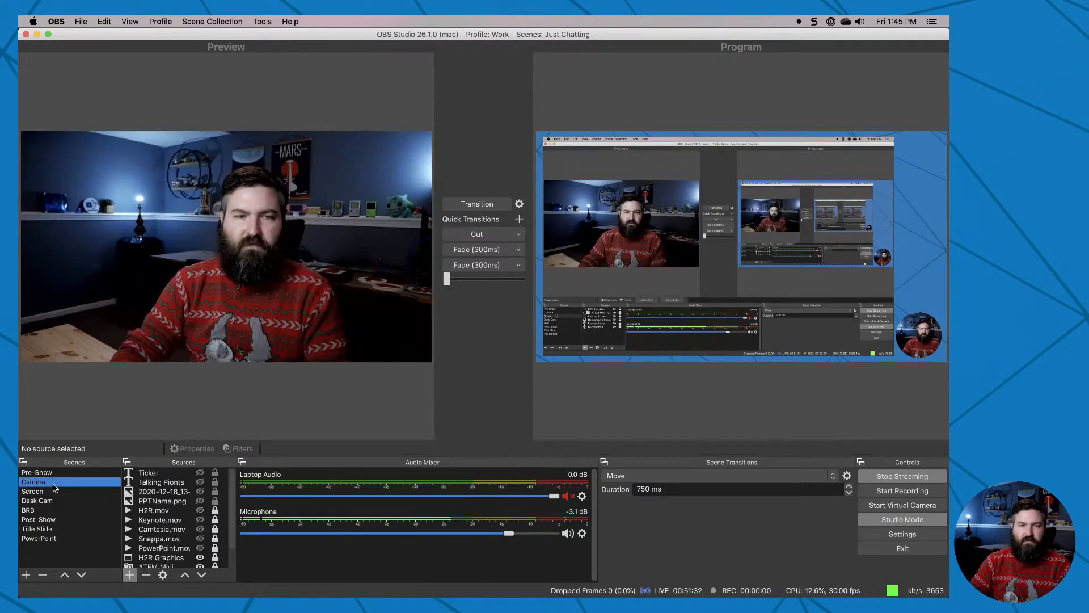
Add Camtasia Pop Up.mp4 from the Desktop folder to the Camera scene as a media source and accept its default playback properties.
key(super+Tab)
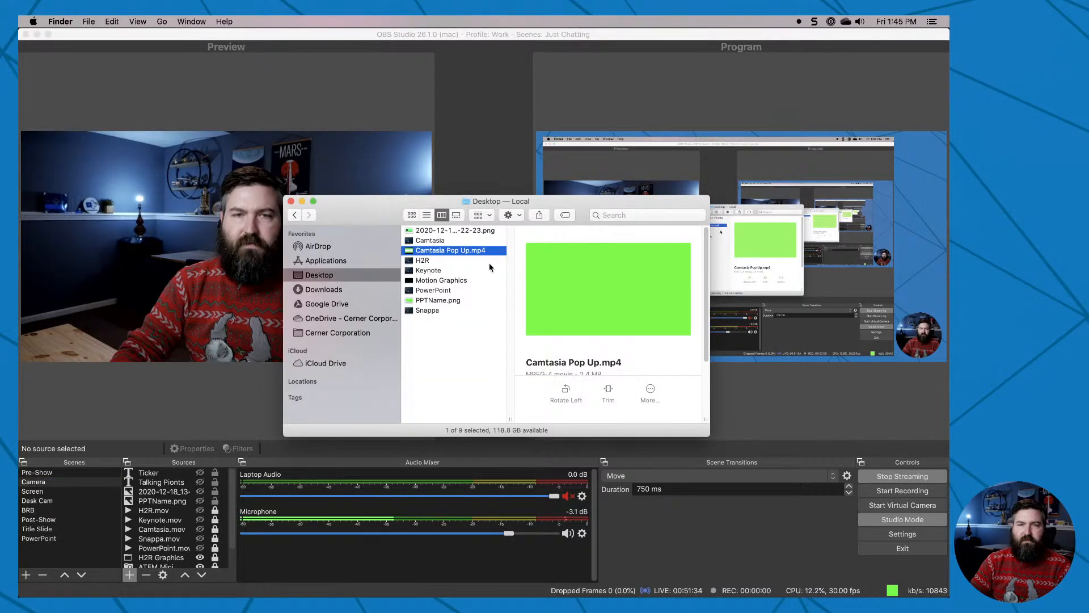
drag(454, 250, 137, 258)
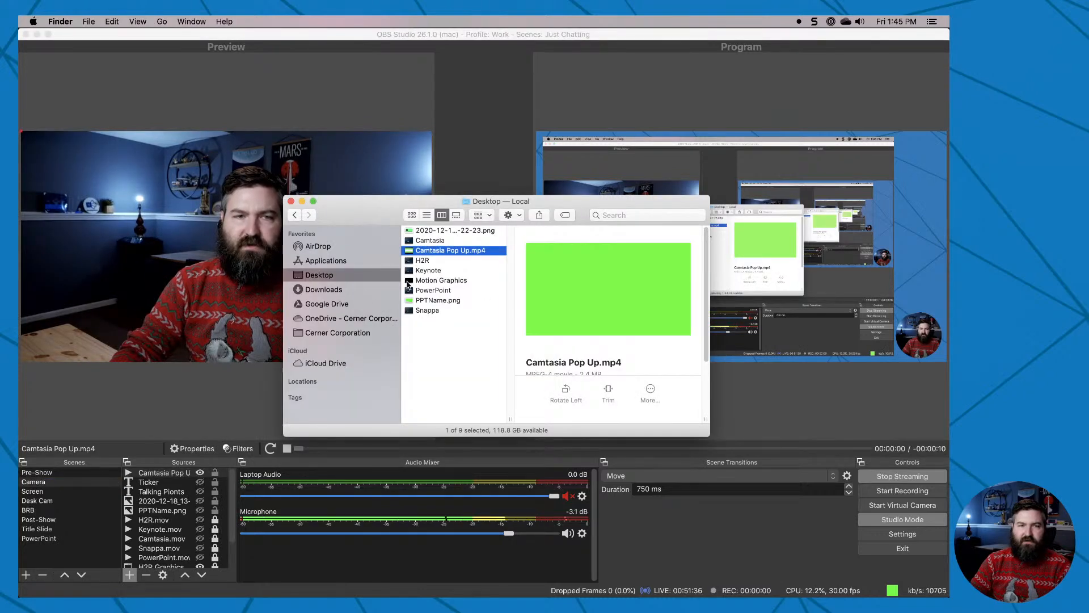
click(157, 472)
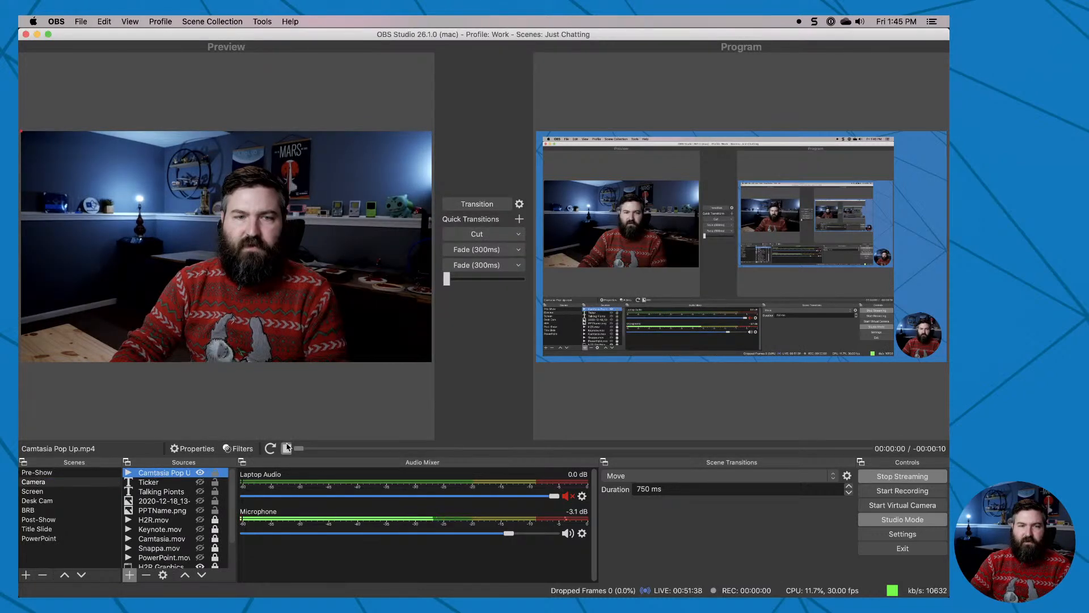
double_click(166, 474)
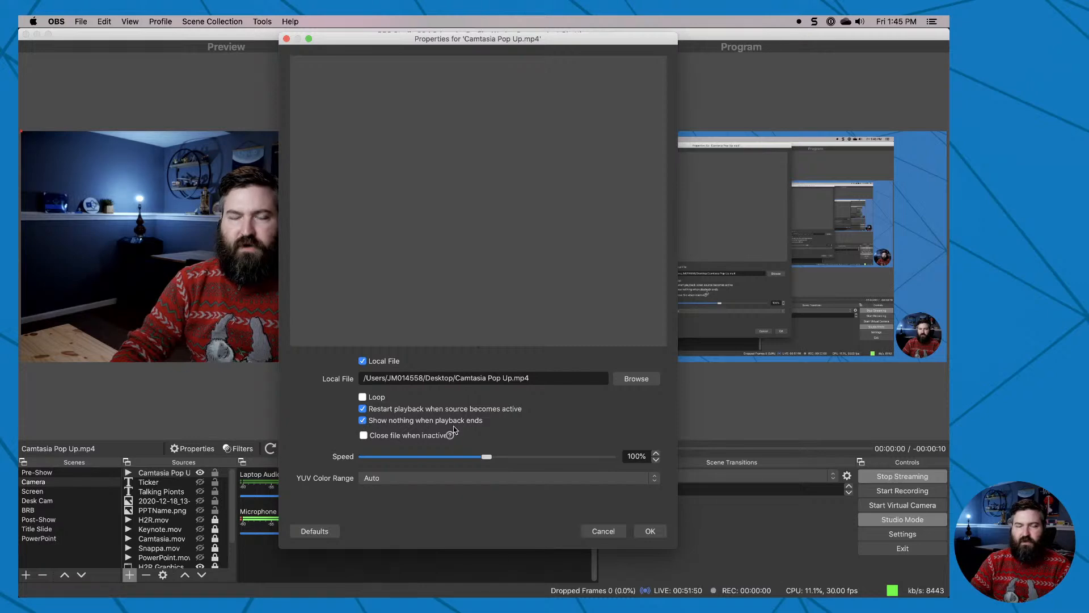
click(648, 531)
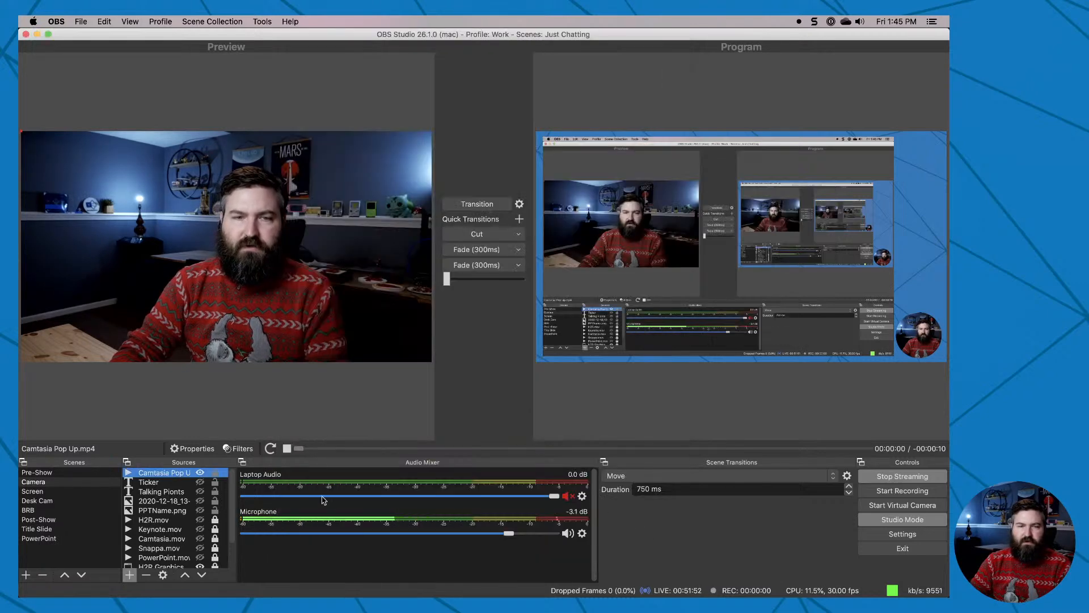
Add a Chroma Key filter with the Green key color to the Camtasia Pop Up.mp4 source and transition the Camera scene to program.
click(272, 451)
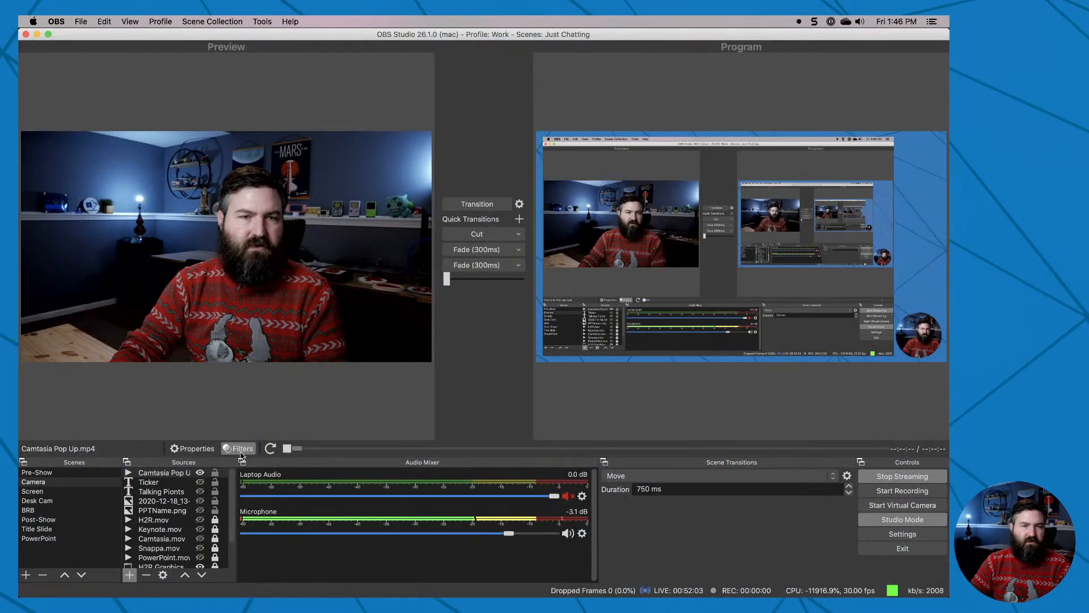
click(241, 449)
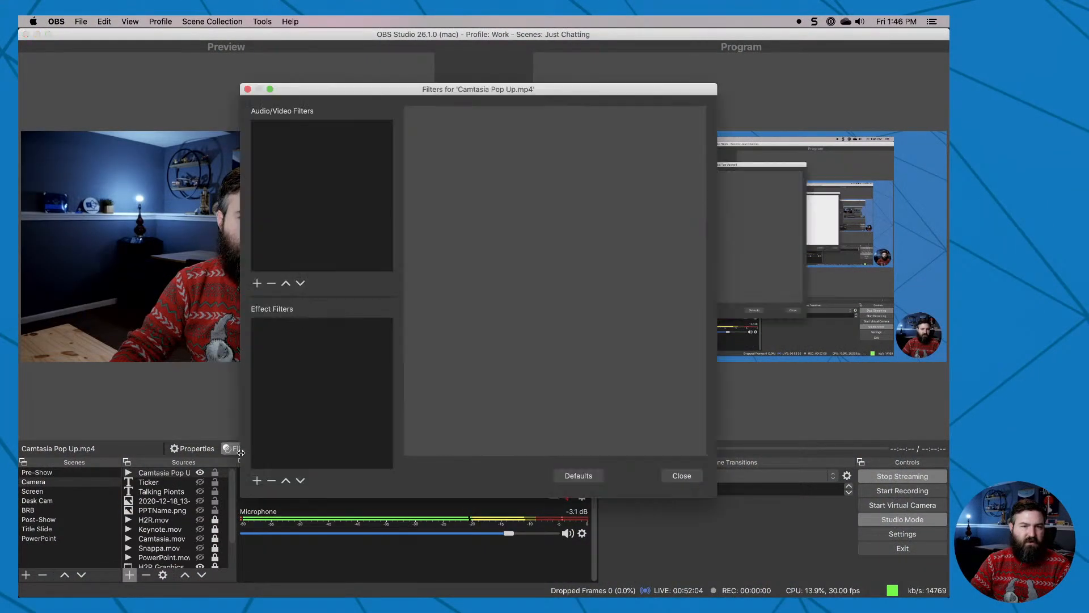
click(261, 481)
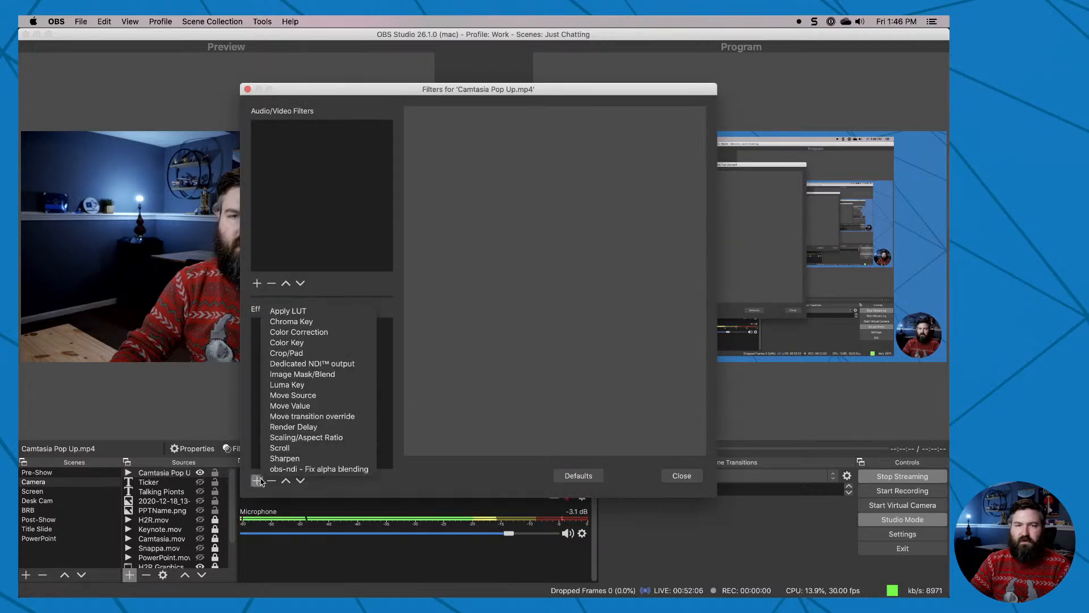
click(318, 322)
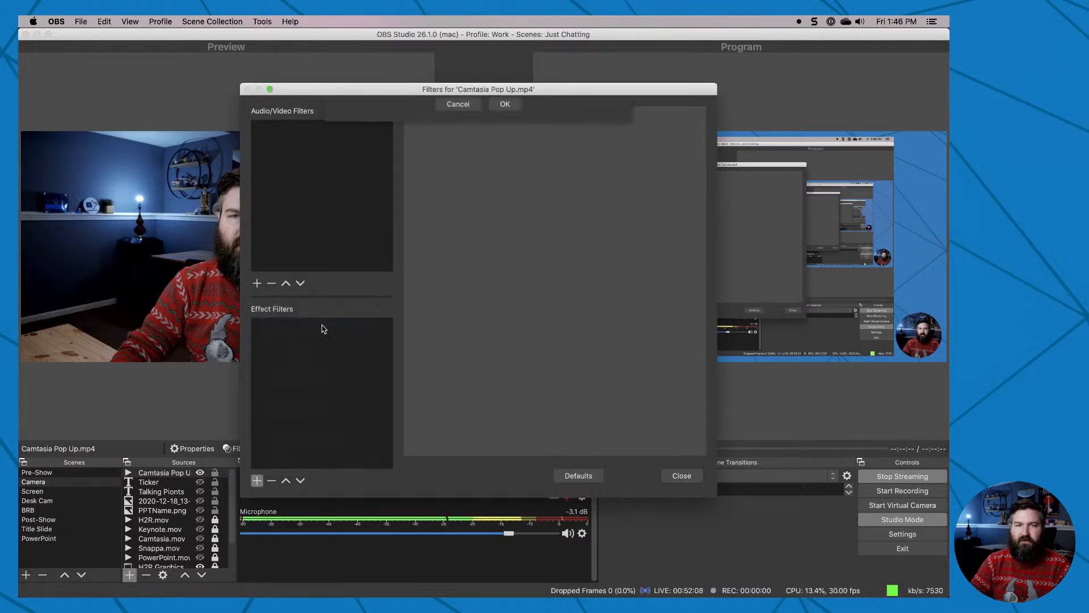
click(505, 143)
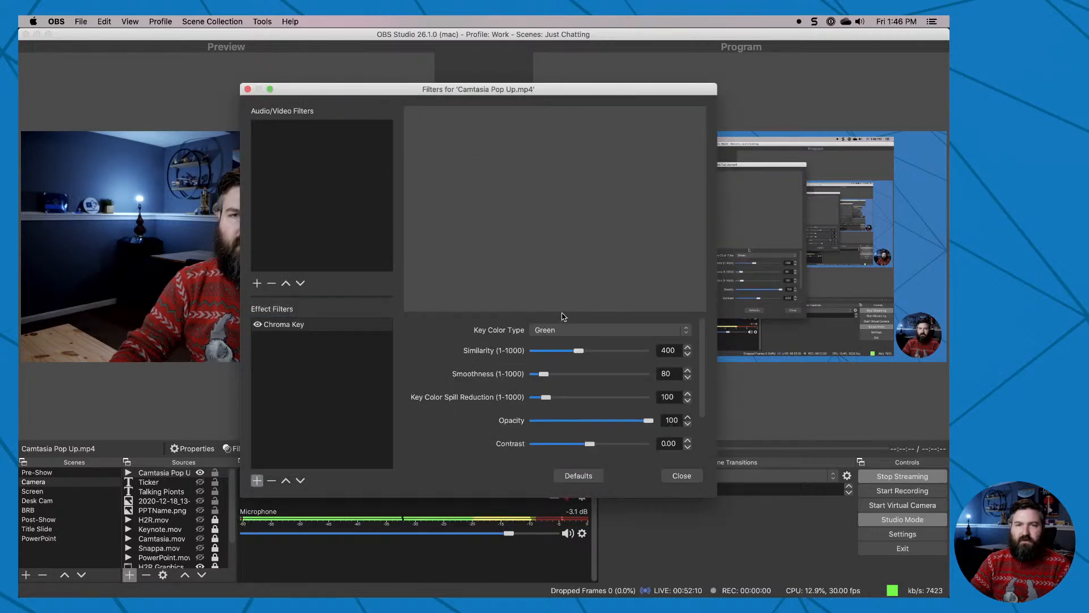
click(681, 476)
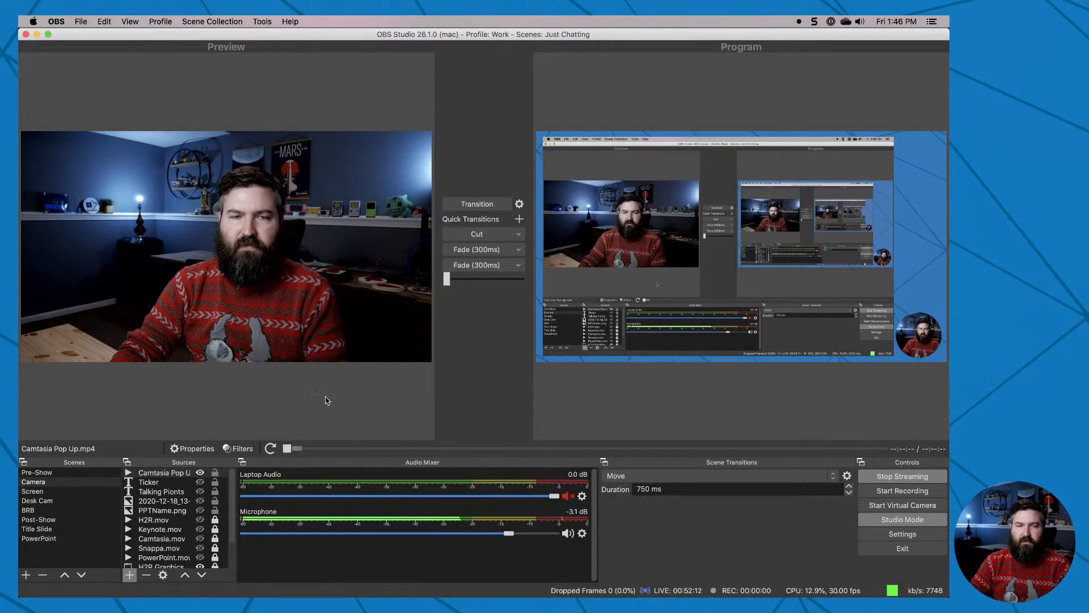
click(468, 206)
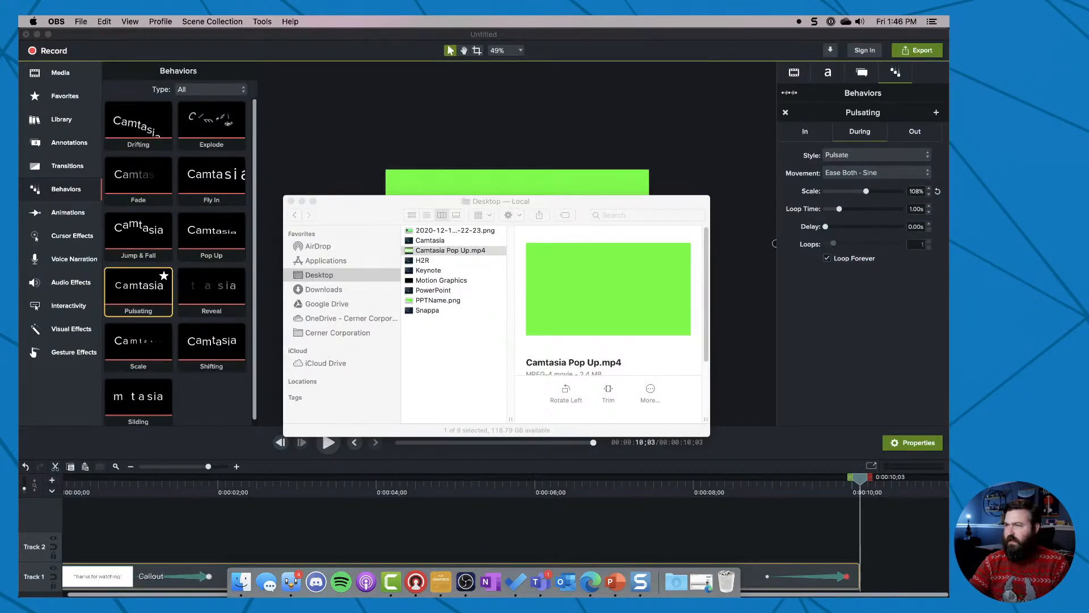
Return to Camtasia and delete everything from the timeline.
click(380, 160)
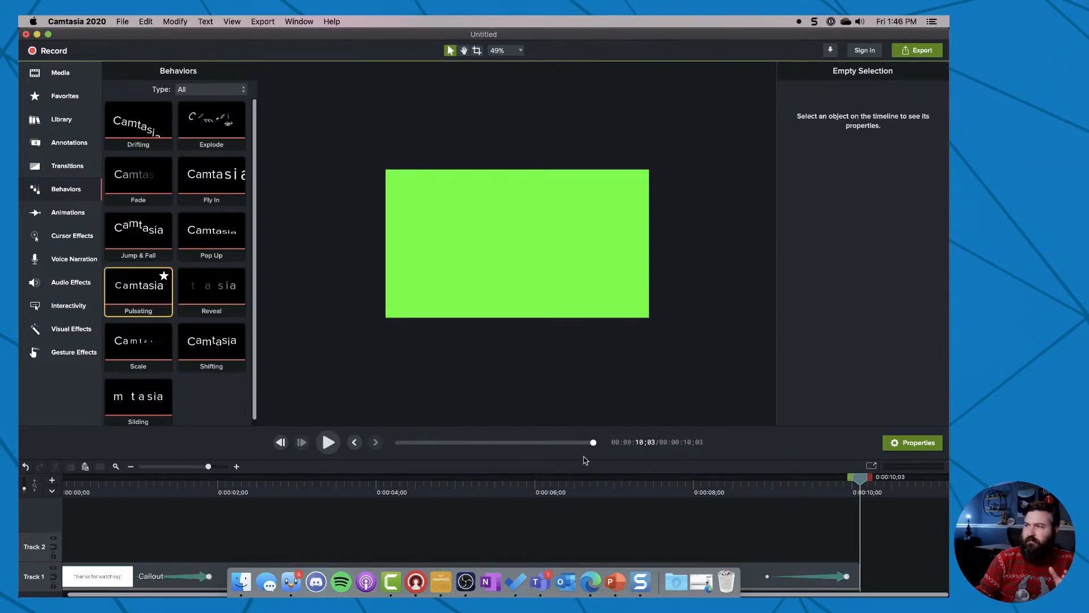
key(super+a)
key(Delete)
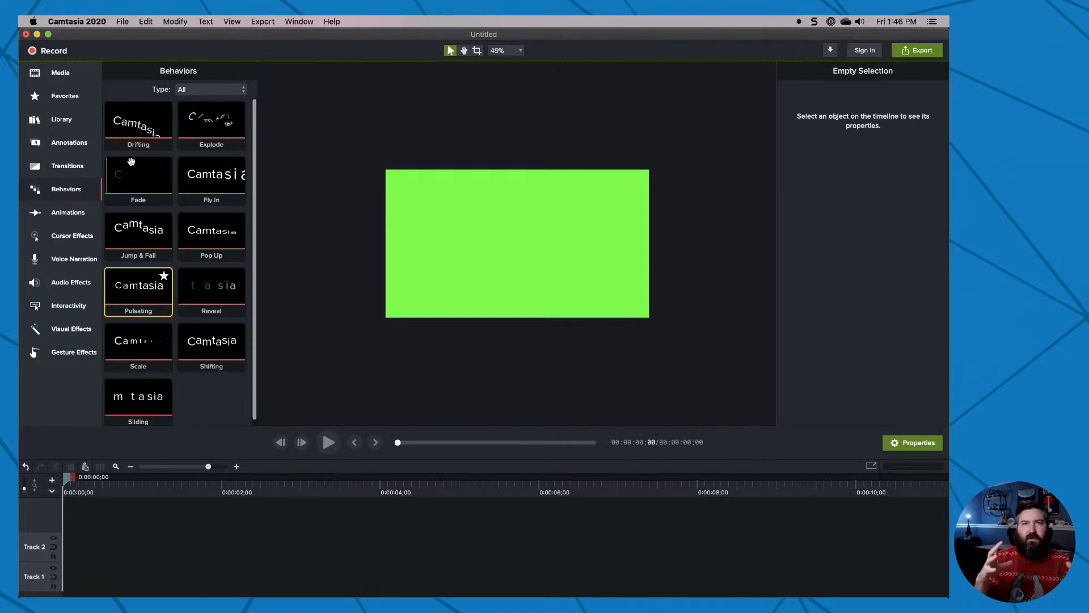
Open the Camtasia 2020 library's Lower Thirds folder and preview the basicthird-01 and circleripple-01 templates.
click(67, 119)
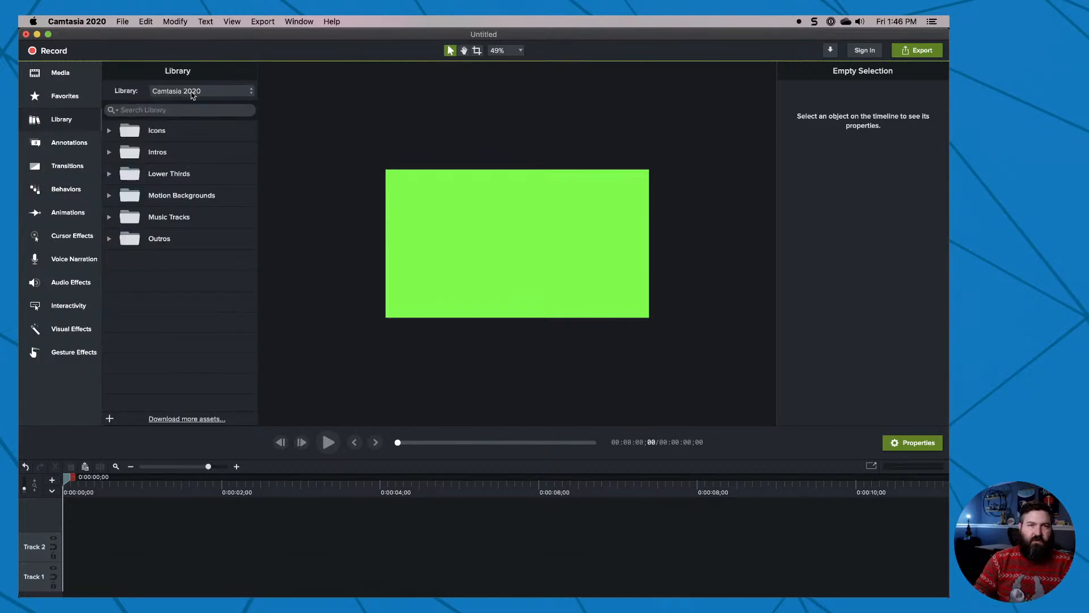
click(154, 180)
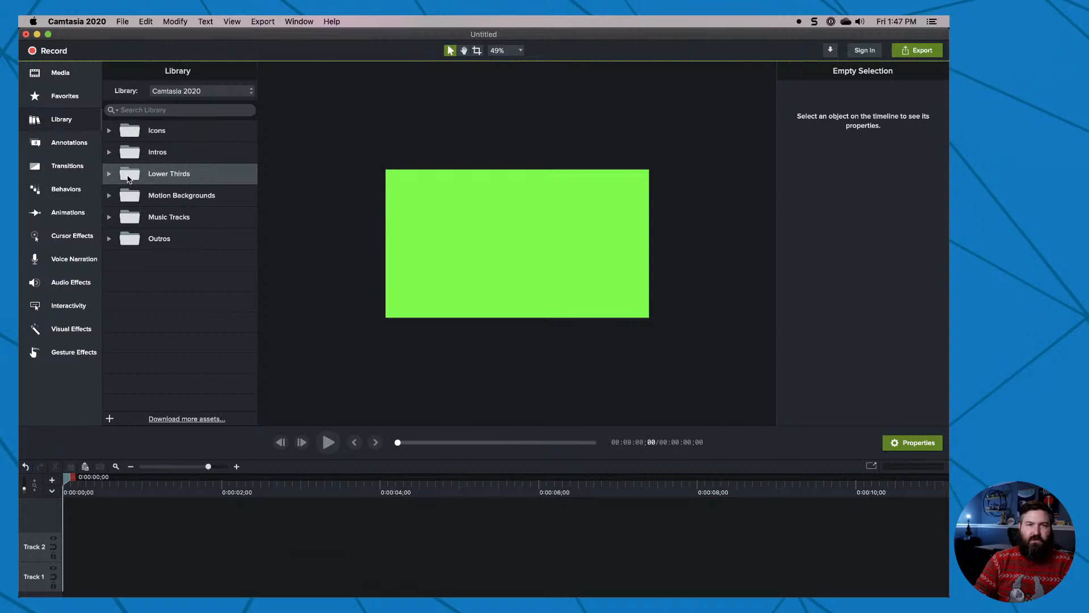
double_click(128, 179)
scroll(184, 292, down, 1)
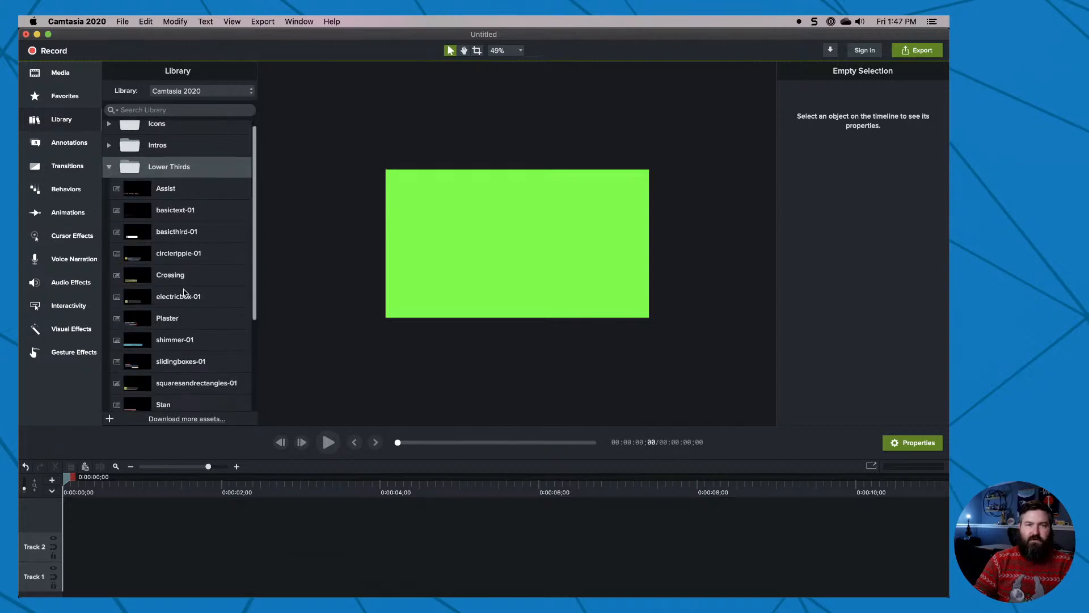
click(190, 233)
double_click(189, 233)
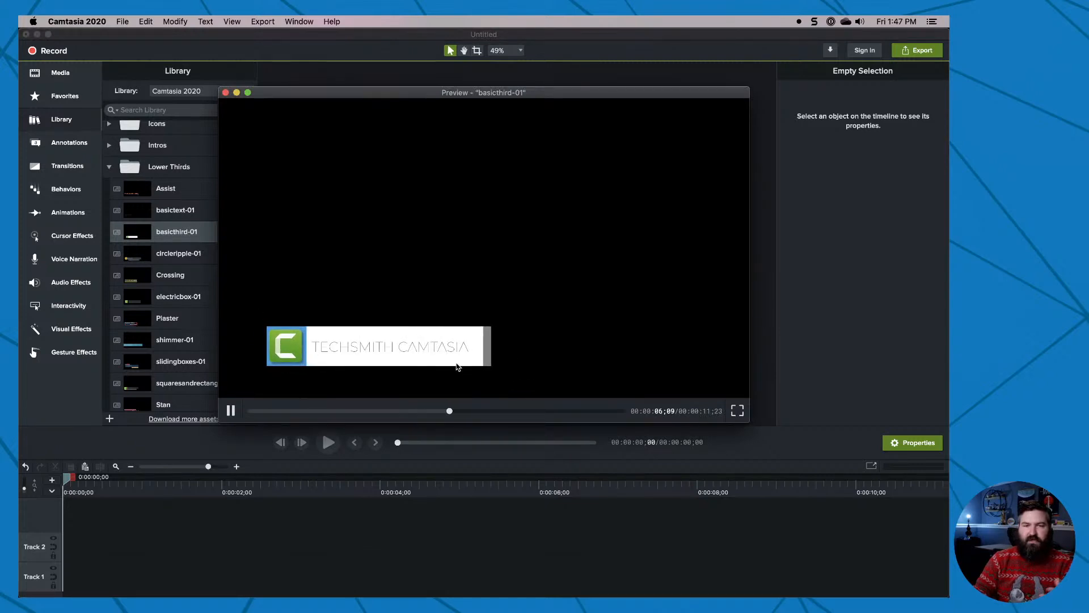
click(225, 93)
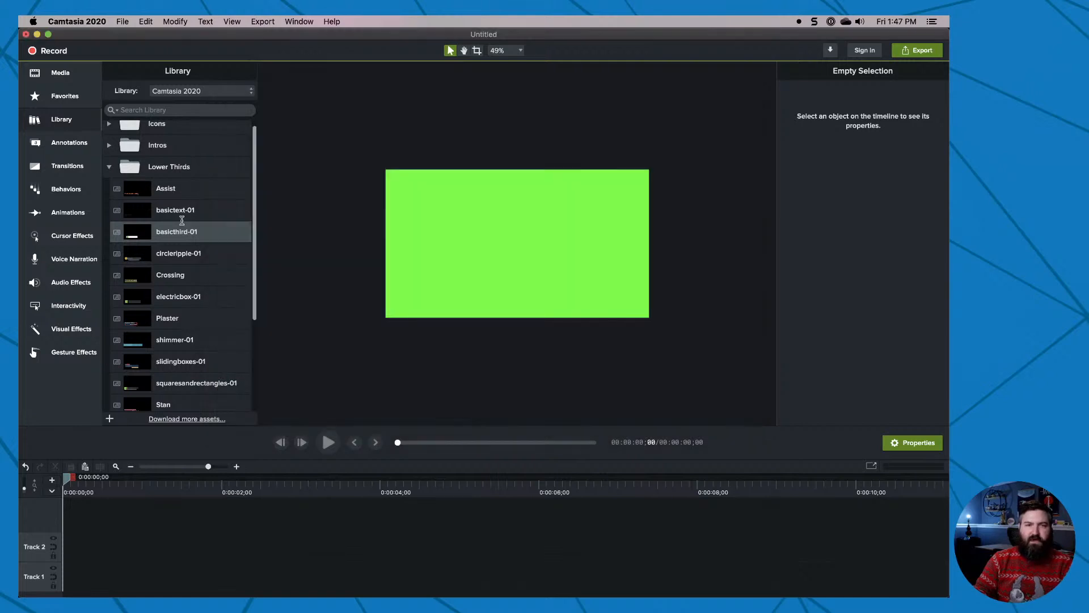
double_click(167, 250)
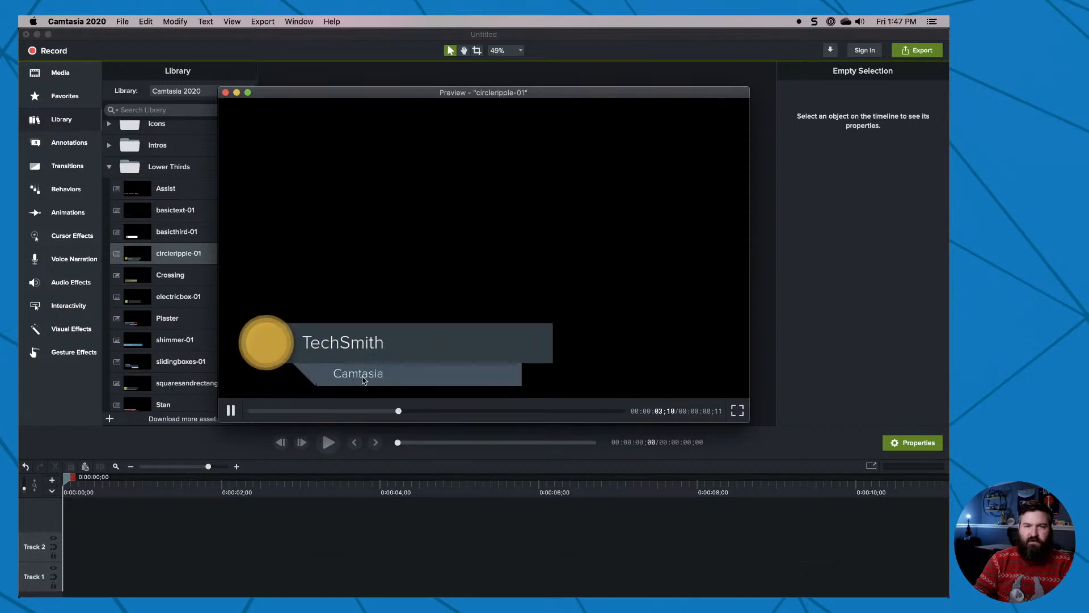
click(225, 93)
double_click(182, 233)
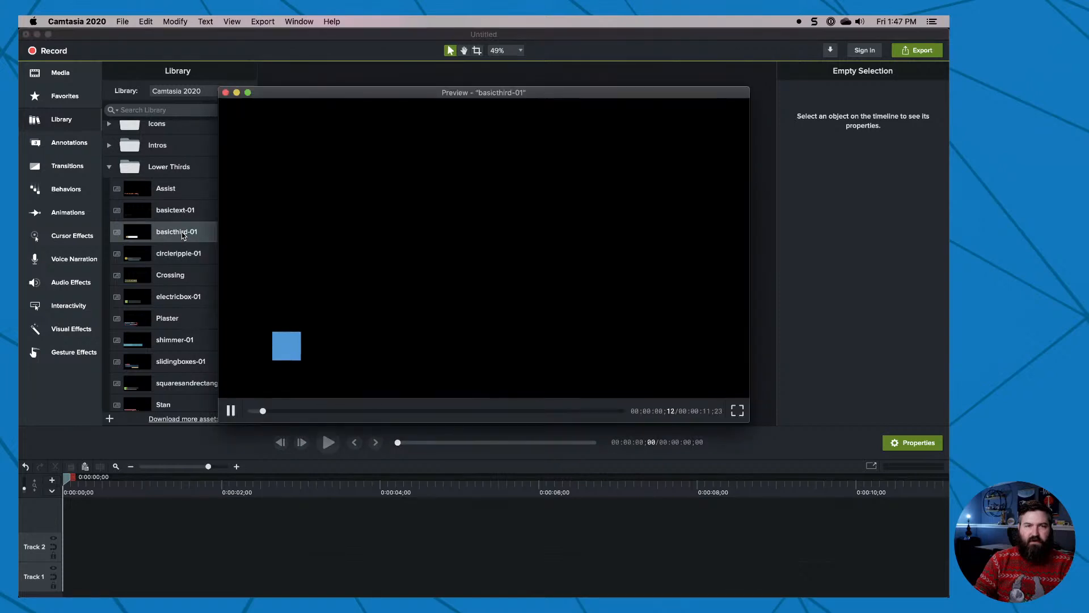
click(225, 93)
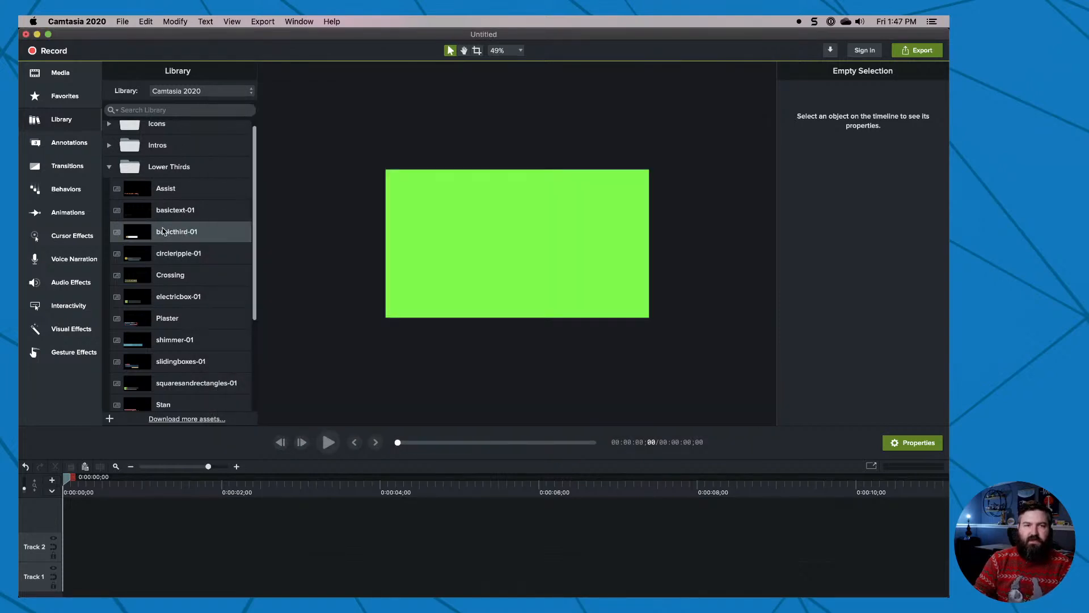
Add the basicthird-01 lower third to the start of Track 1, play it to about 0:00:03;02 and open its visual properties.
drag(163, 232, 89, 582)
key(space)
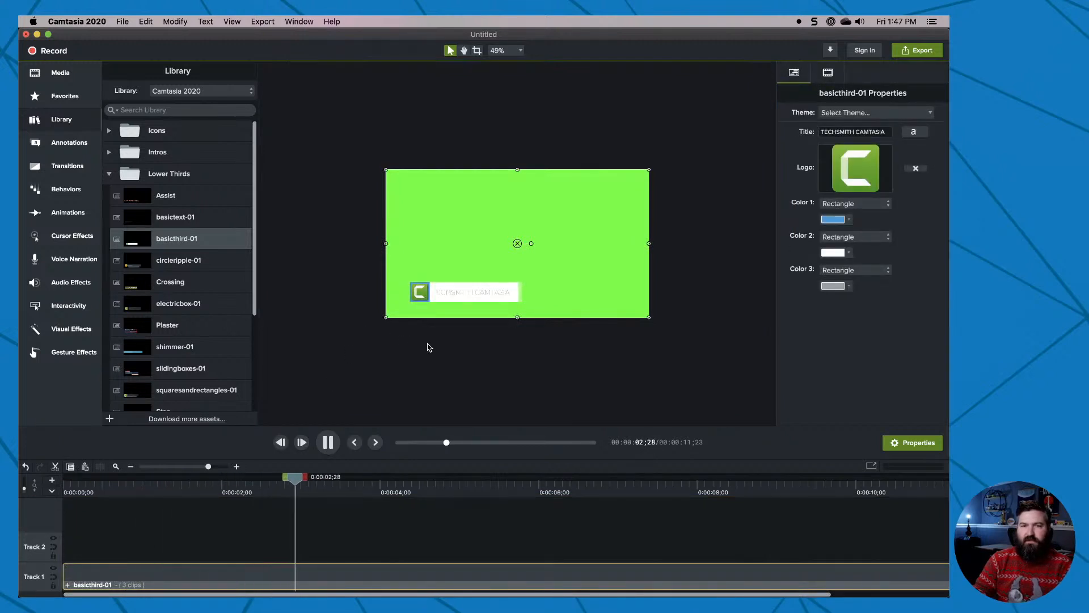
key(space)
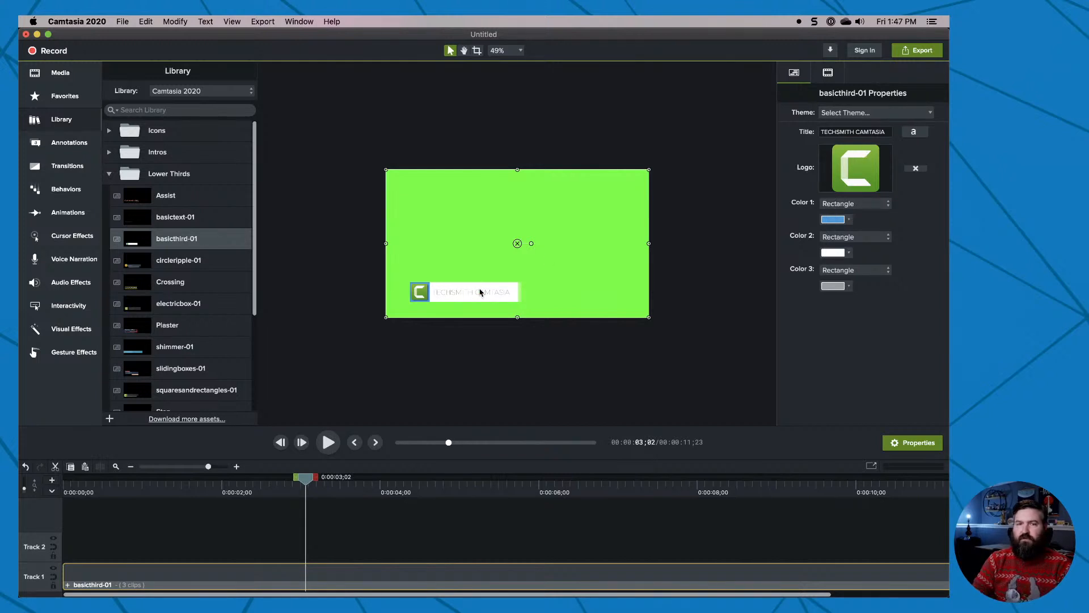
click(828, 77)
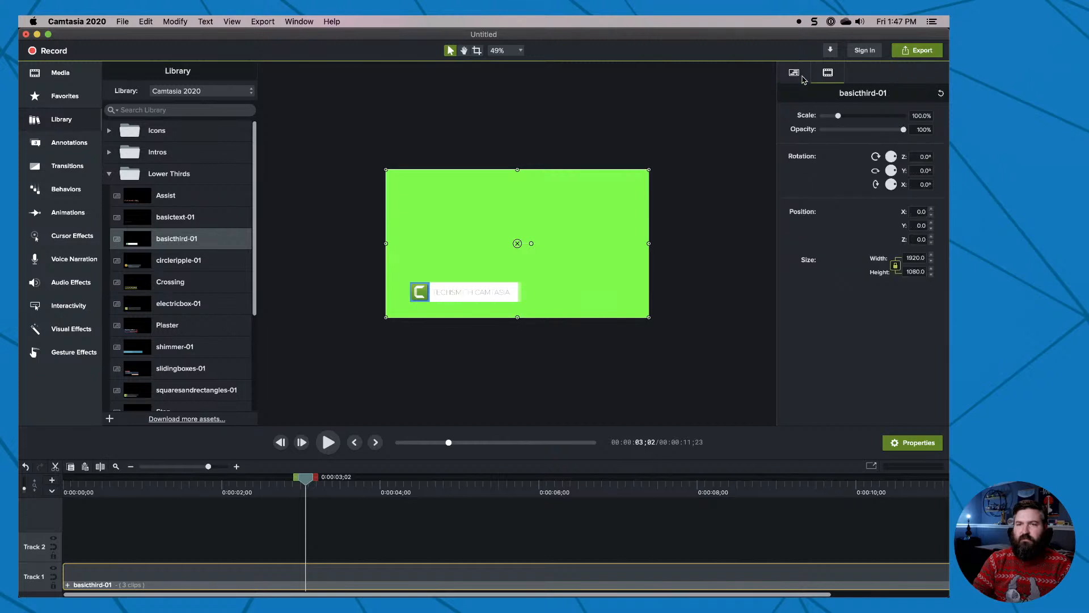
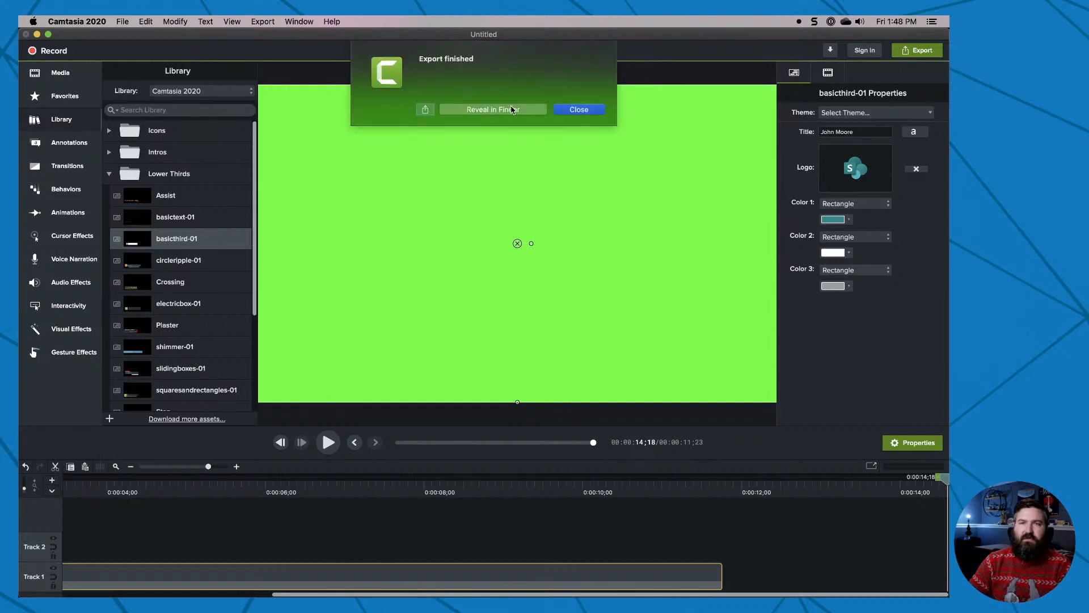
Reveal the exported SharePointLT.mp4 in Finder, hide Camtasia and reposition the Finder window.
click(511, 109)
click(152, 31)
key(super+h)
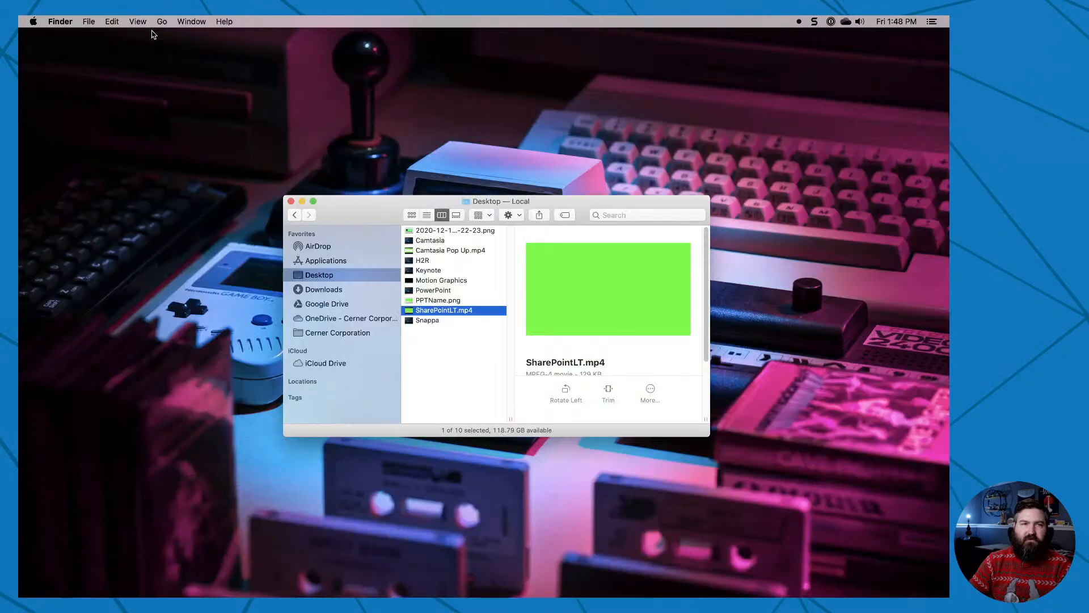
drag(347, 208, 468, 250)
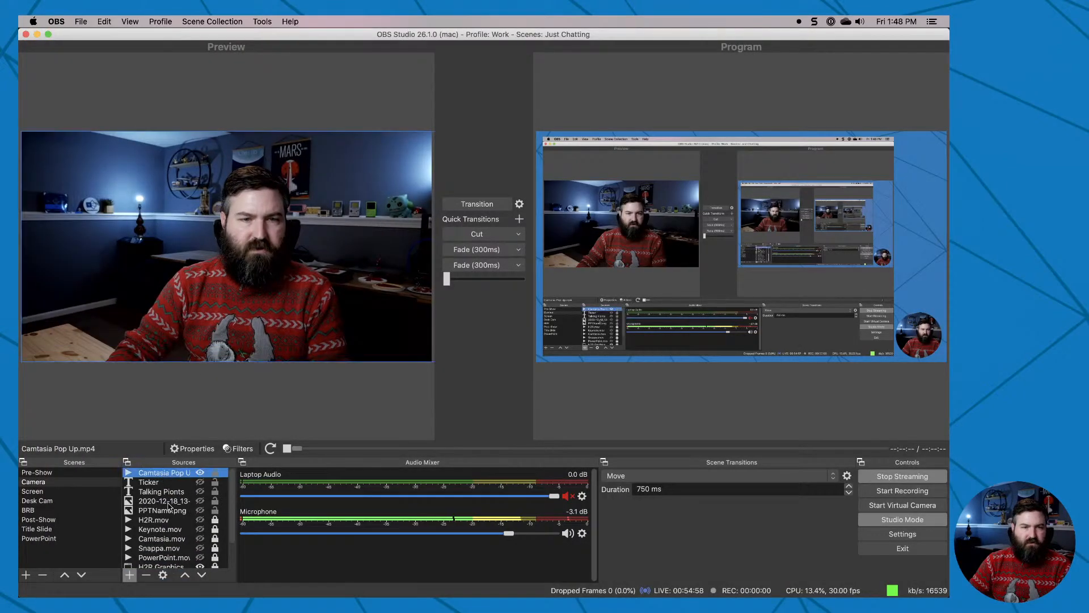
In OBS, remove the Camera scene's sources from Camtasia Pop Up.mp4 through PPTName.png.
shift+click(164, 509)
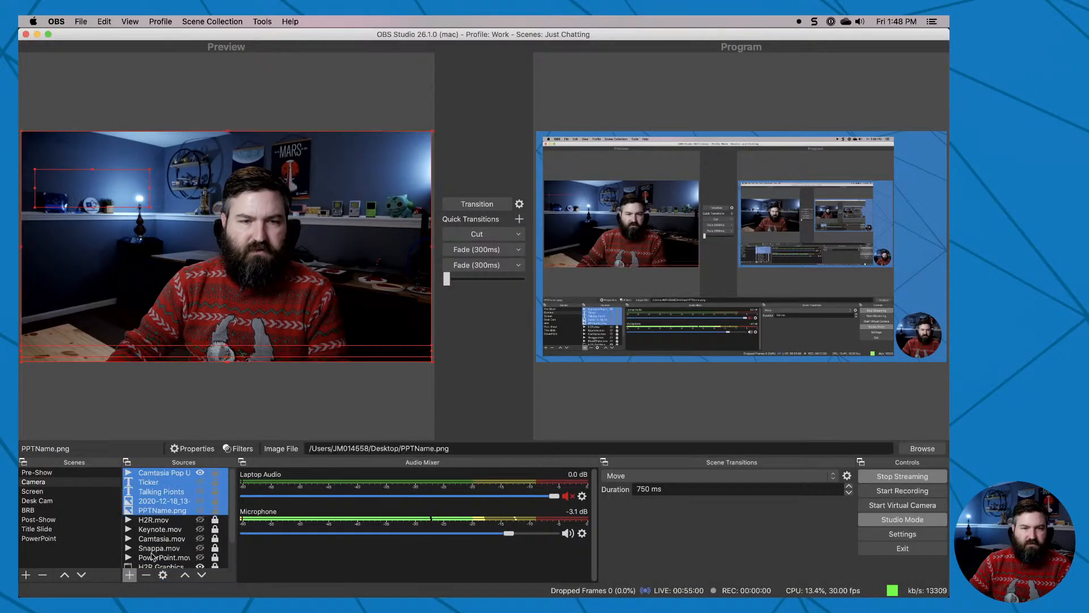
click(147, 575)
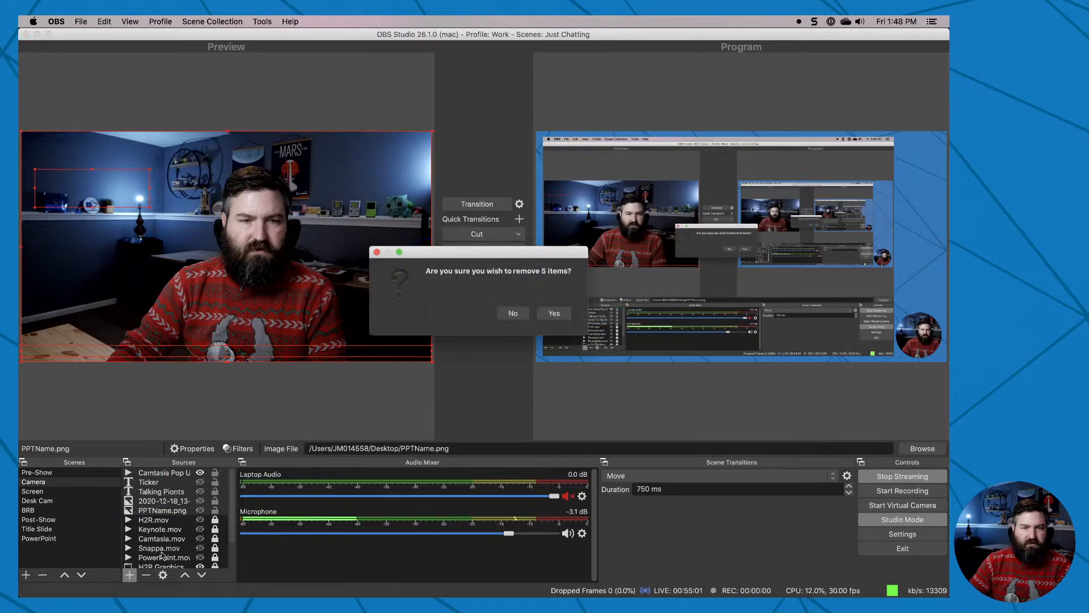
click(554, 312)
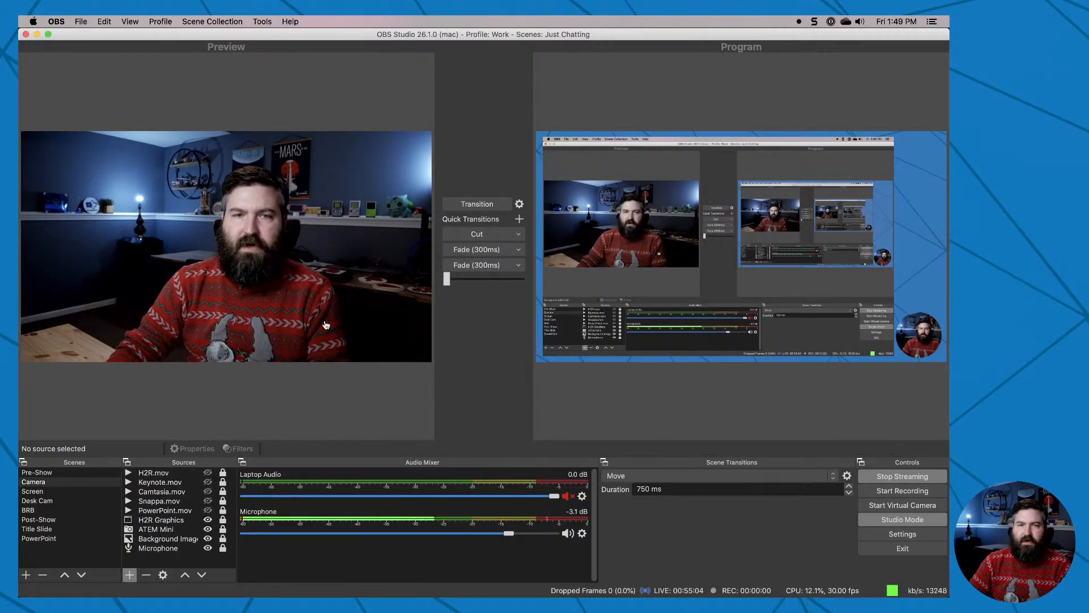
Place SharePointLT.mp4 from Finder into the OBS Camera scene and give it a Chroma Key filter with the Green key color.
key(super+Tab)
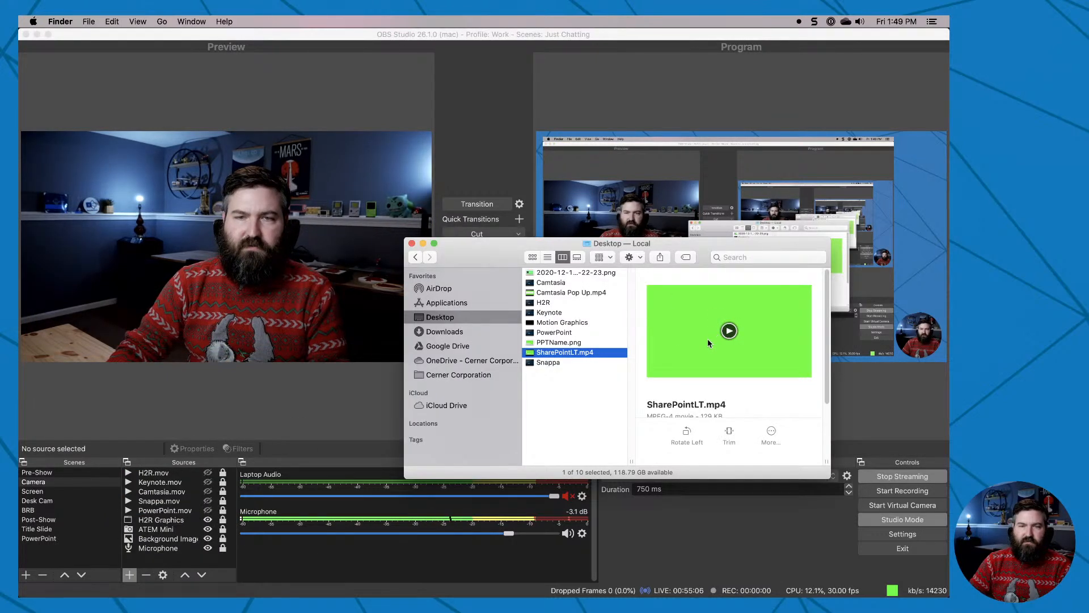
drag(706, 339, 215, 272)
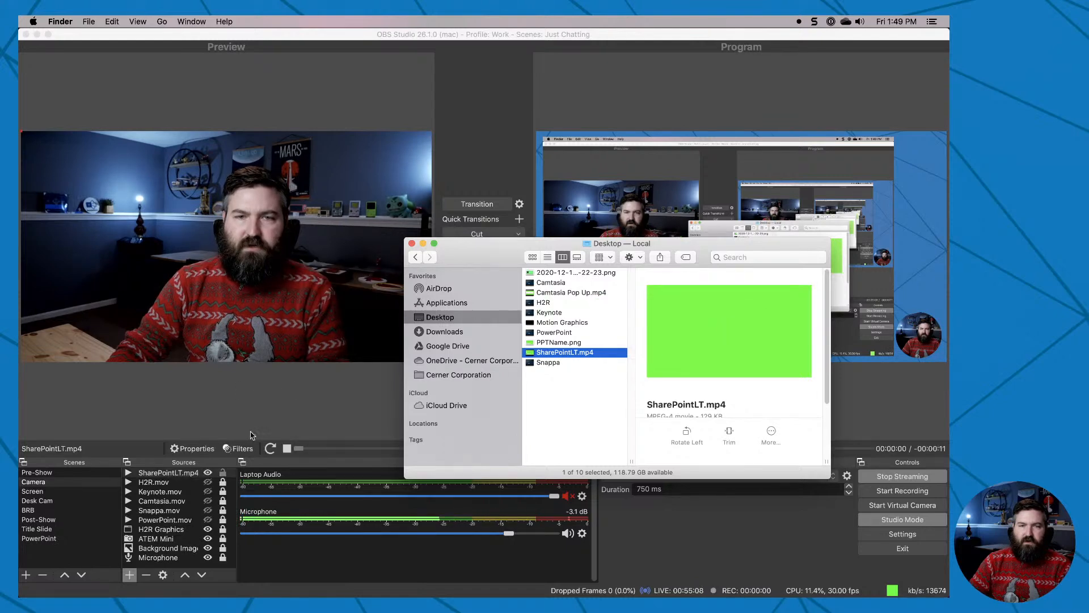
click(164, 472)
click(235, 449)
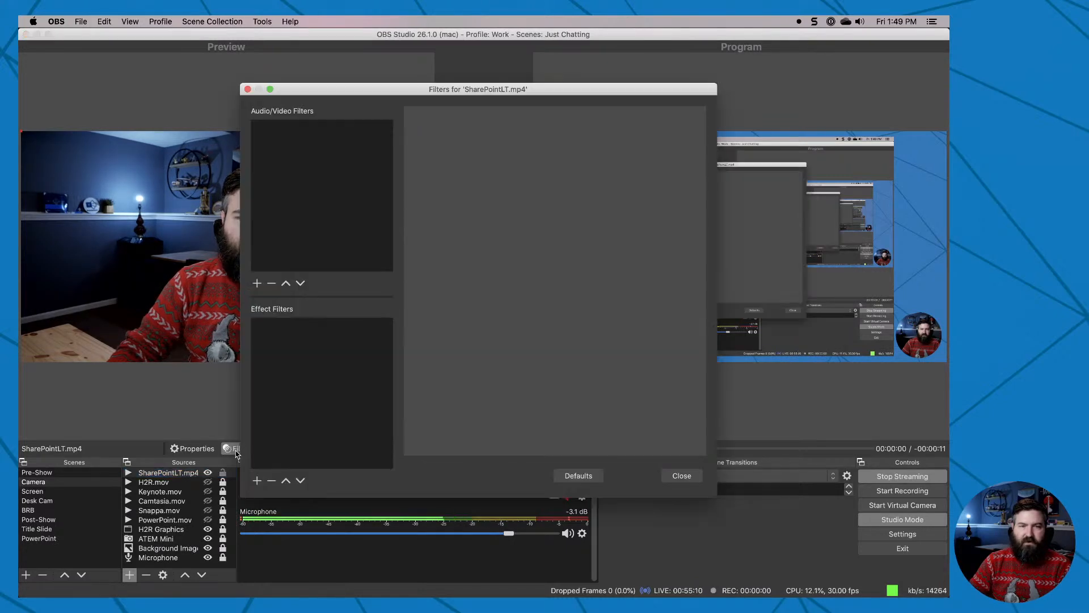
click(257, 481)
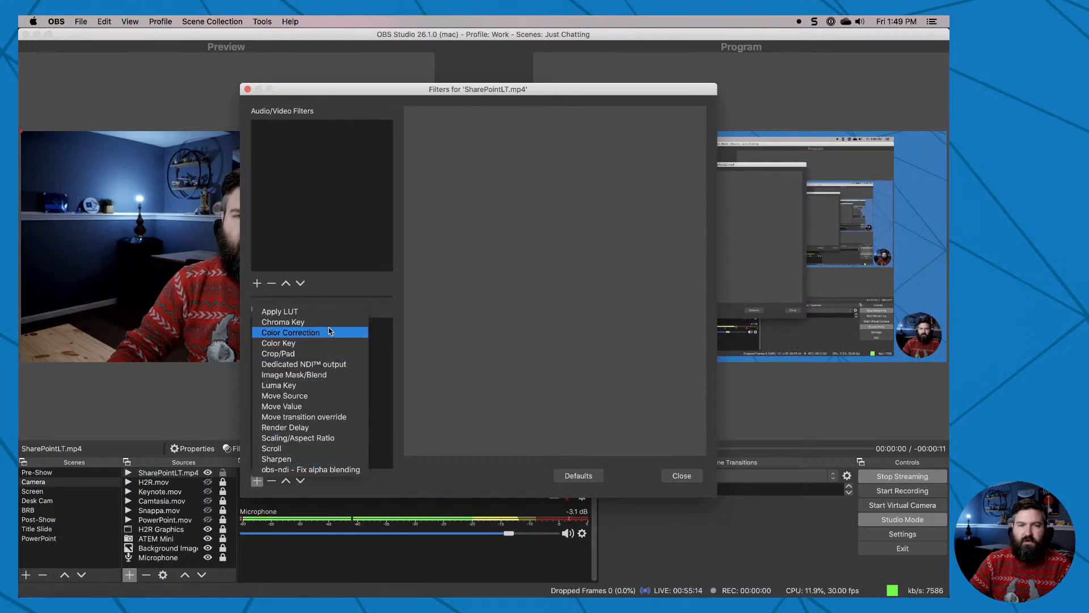
click(300, 322)
key(Return)
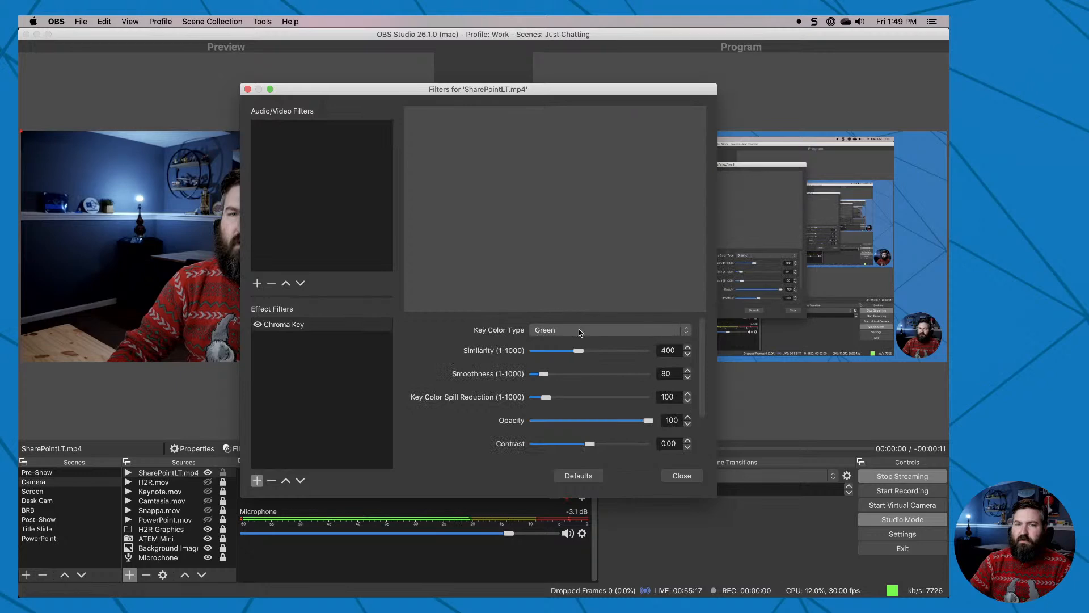
click(681, 476)
Review and accept the playback properties of SharePointLT.mp4, then turn off Studio Mode and minimize OBS.
double_click(176, 475)
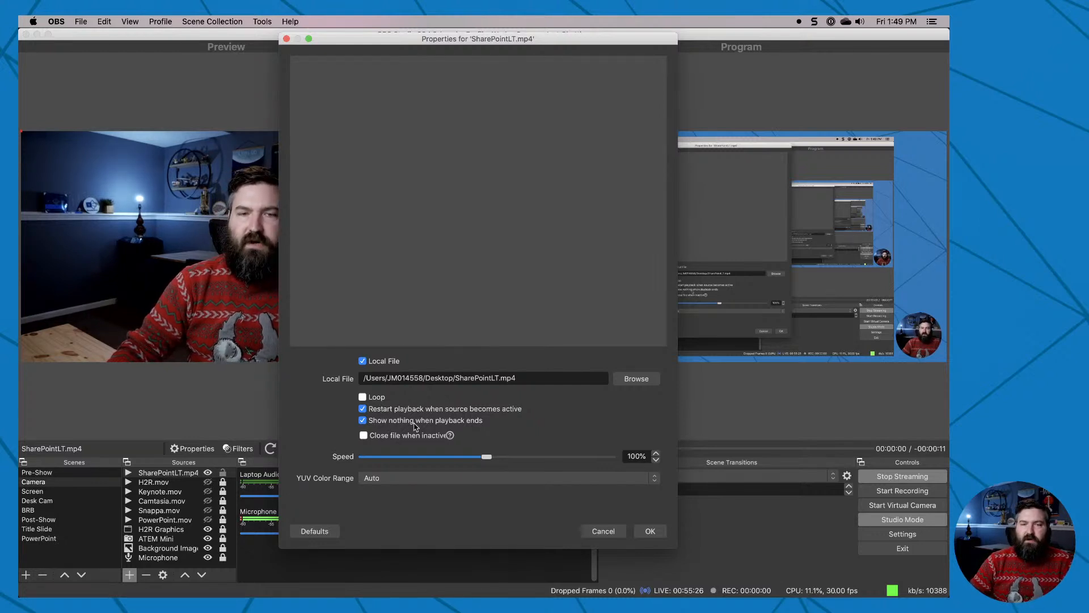
click(650, 532)
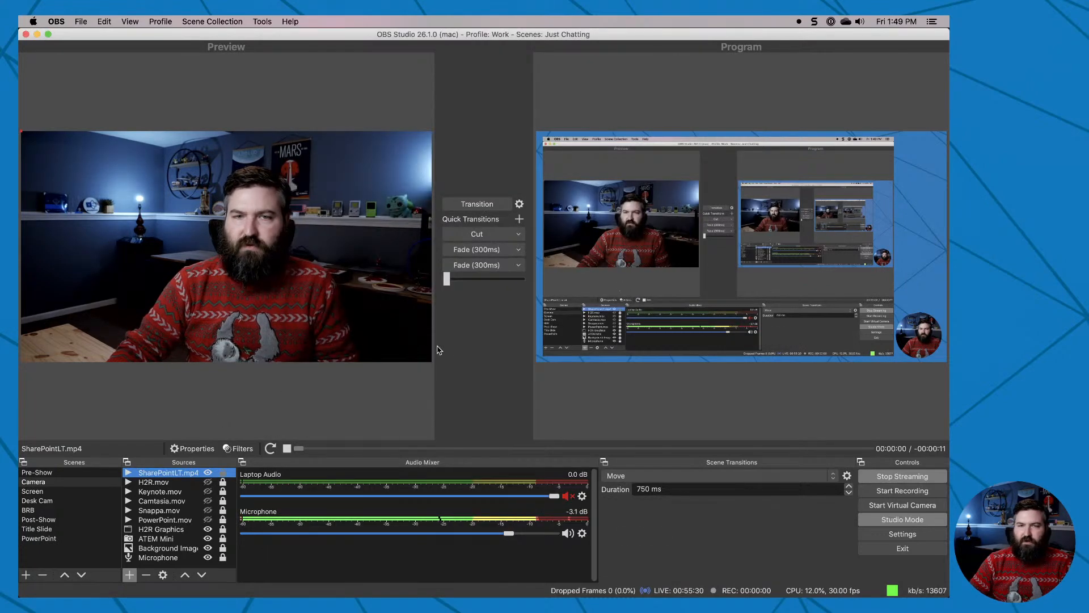
click(911, 519)
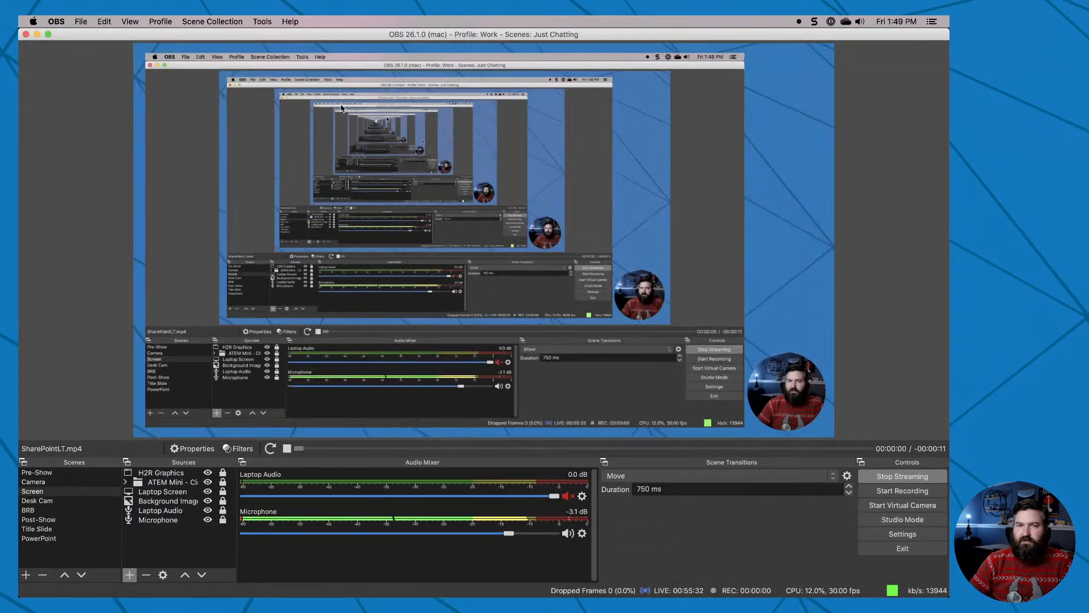
click(37, 35)
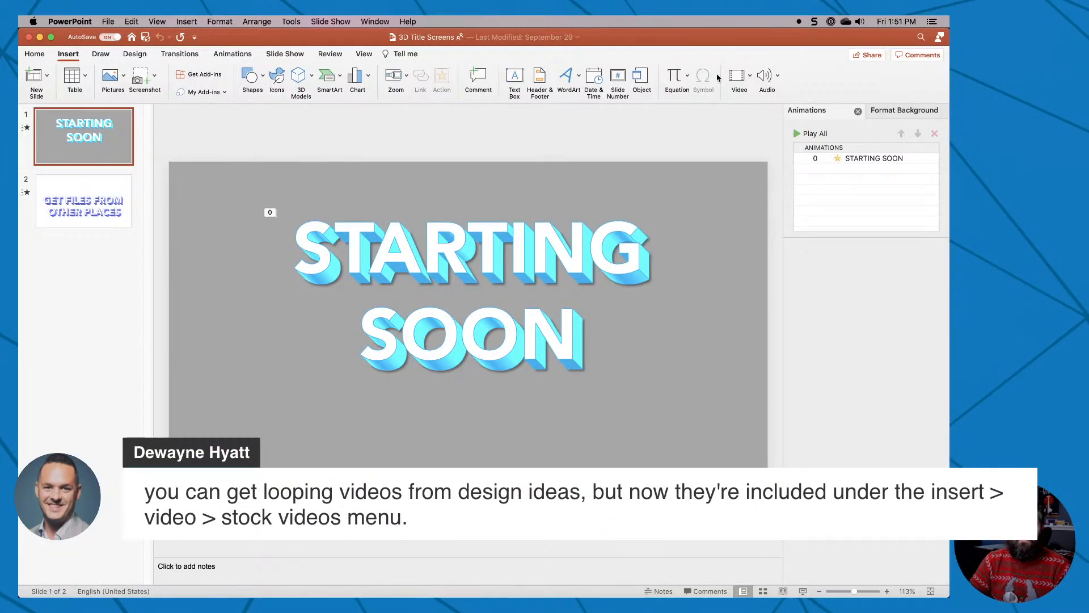
In PowerPoint, check the available video insertion options and view the Design Ideas for the STARTING SOON slide.
click(740, 75)
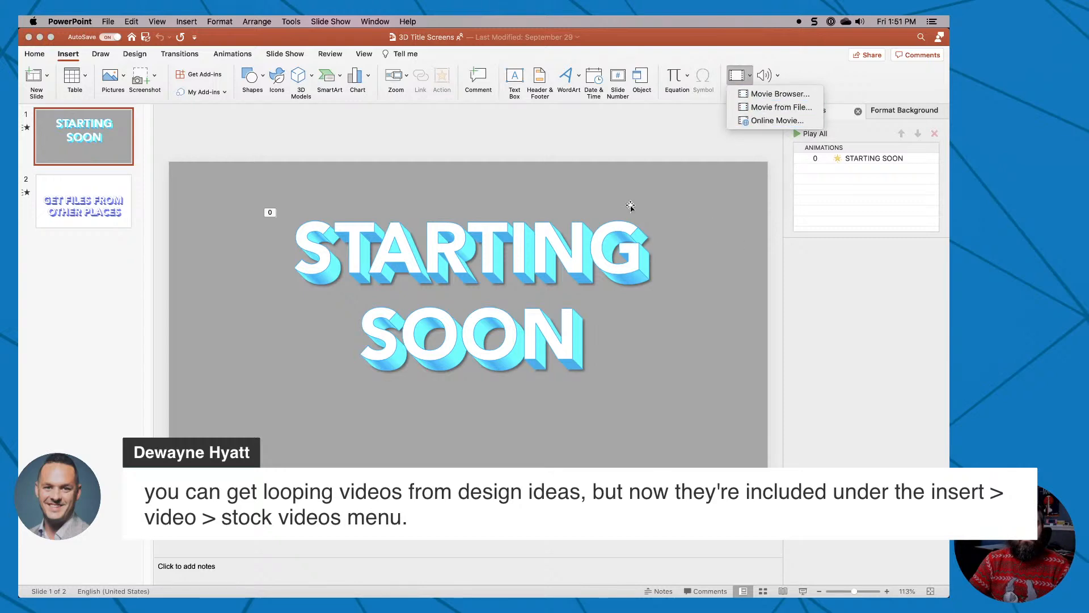
click(136, 54)
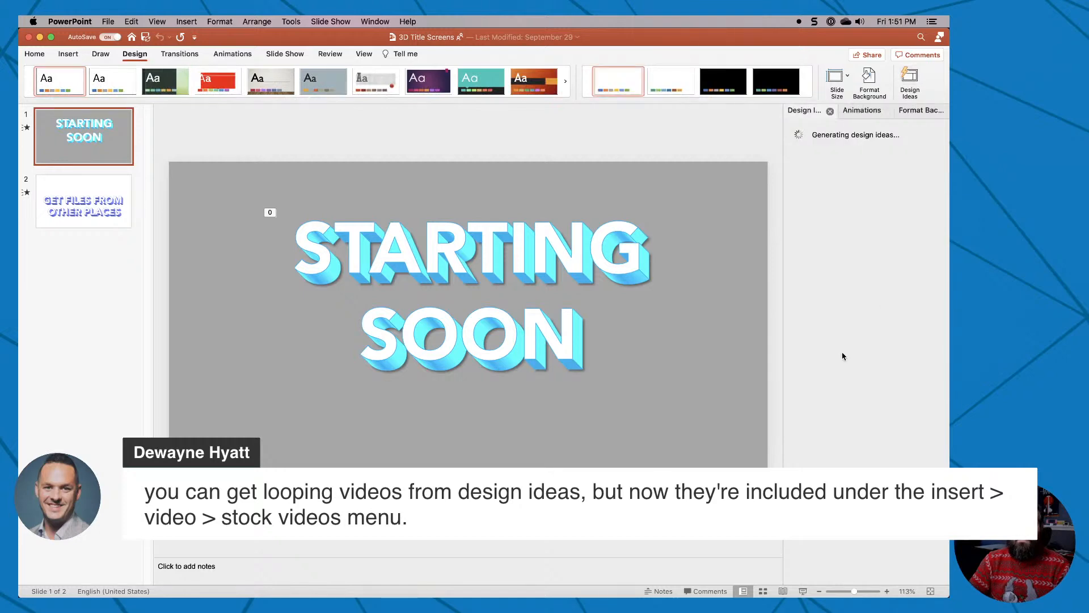
click(884, 112)
click(941, 112)
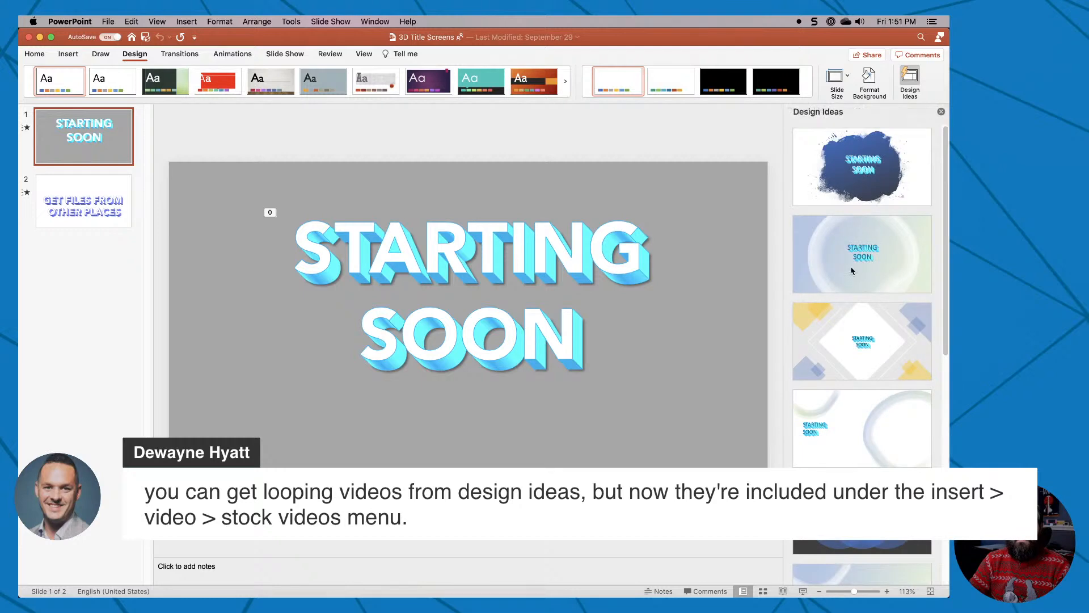
Try the blue overlapping circles and the yellow-and-blue diamond design ideas on the STARTING SOON slide, and undo them.
scroll(828, 354, down, 3)
click(852, 354)
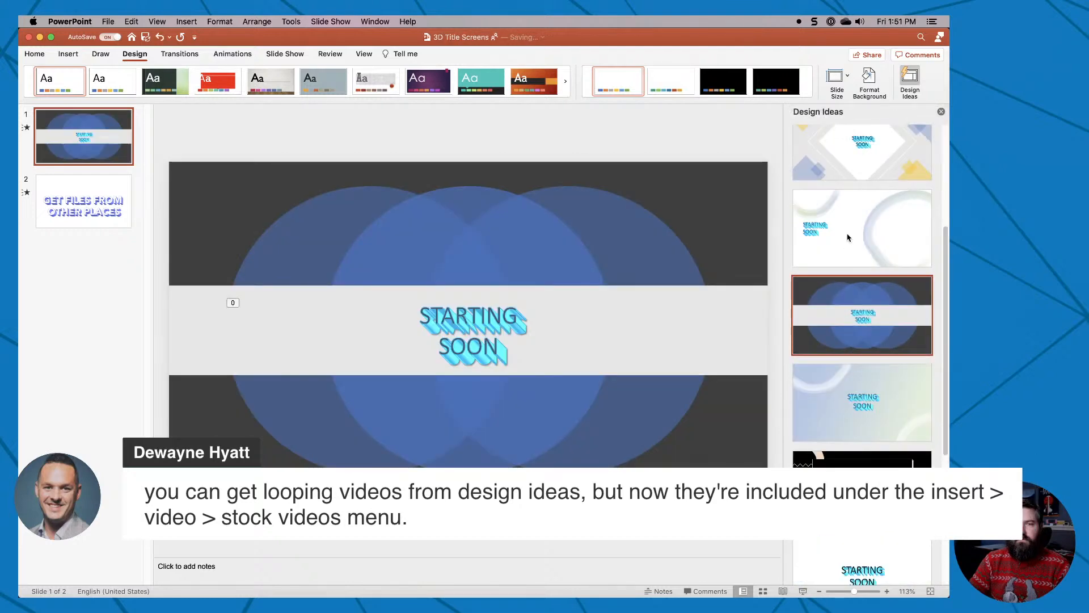
scroll(853, 148, up, 2)
click(854, 151)
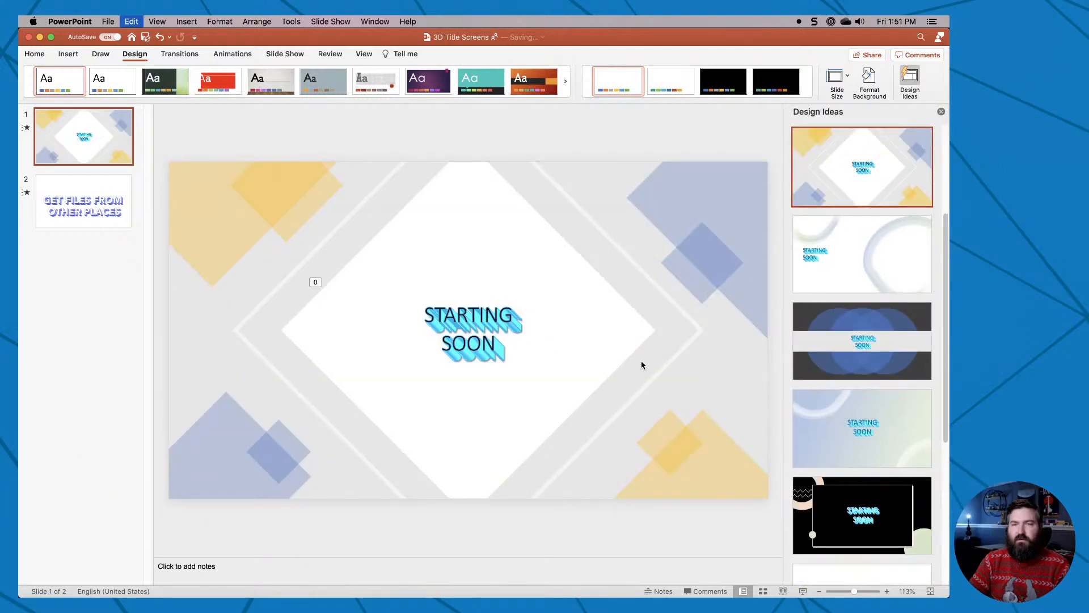
key(super+z)
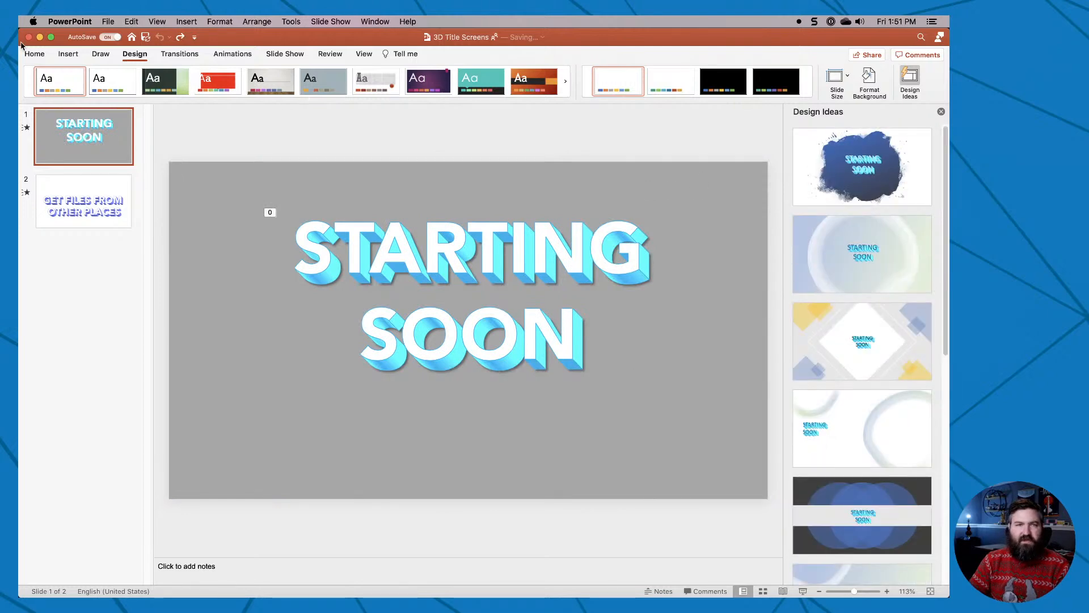
click(35, 54)
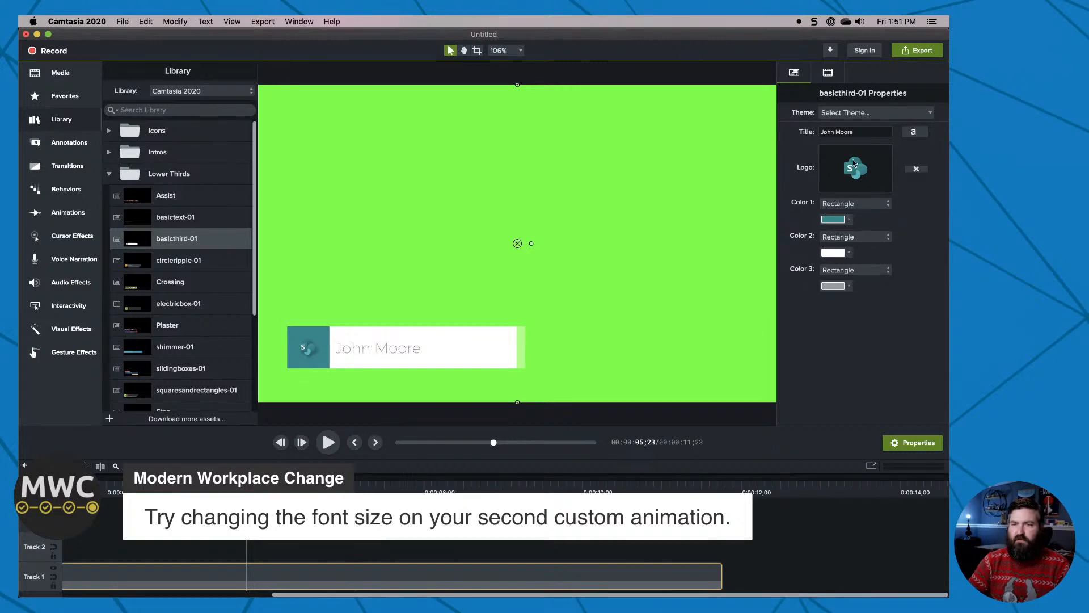
In Camtasia, add a second line reading "Lead Technology Architect" below the name in the basicthird-01 callout.
click(335, 347)
scroll(282, 543, down, 3)
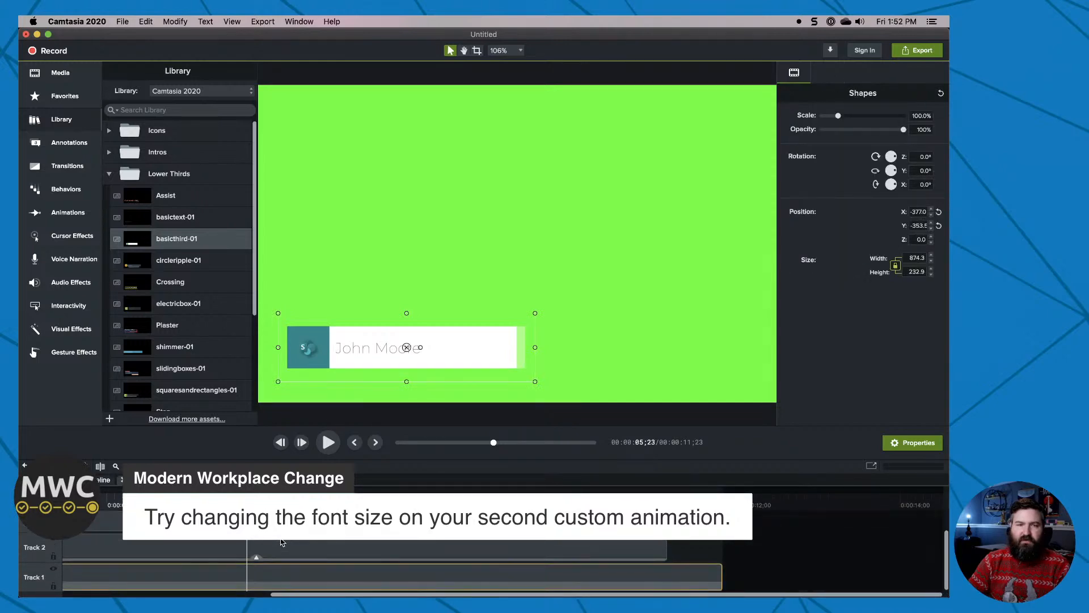
click(356, 348)
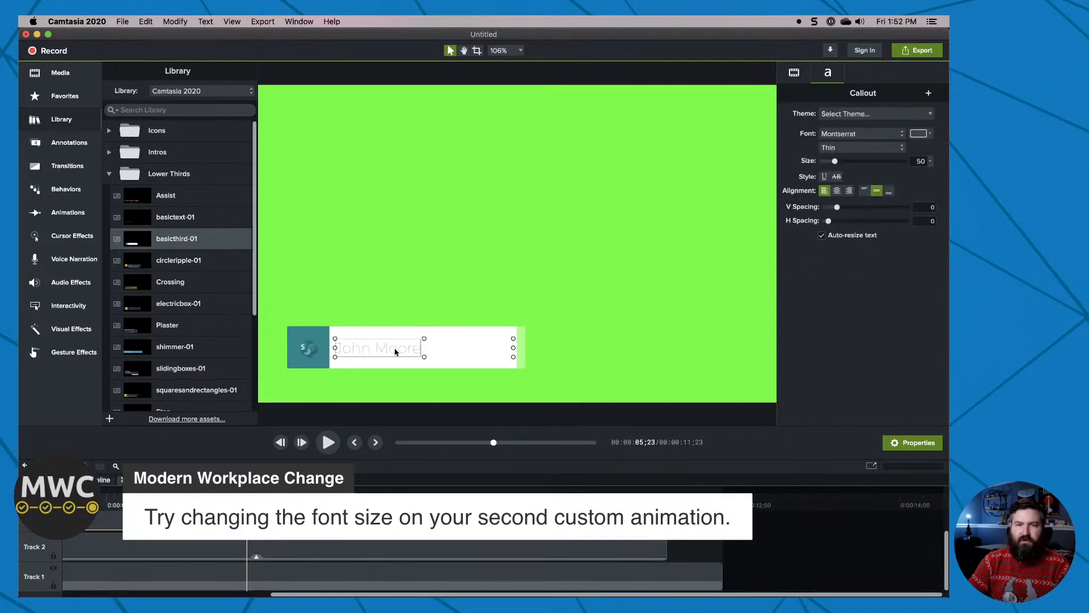
key(Right)
key(Return)
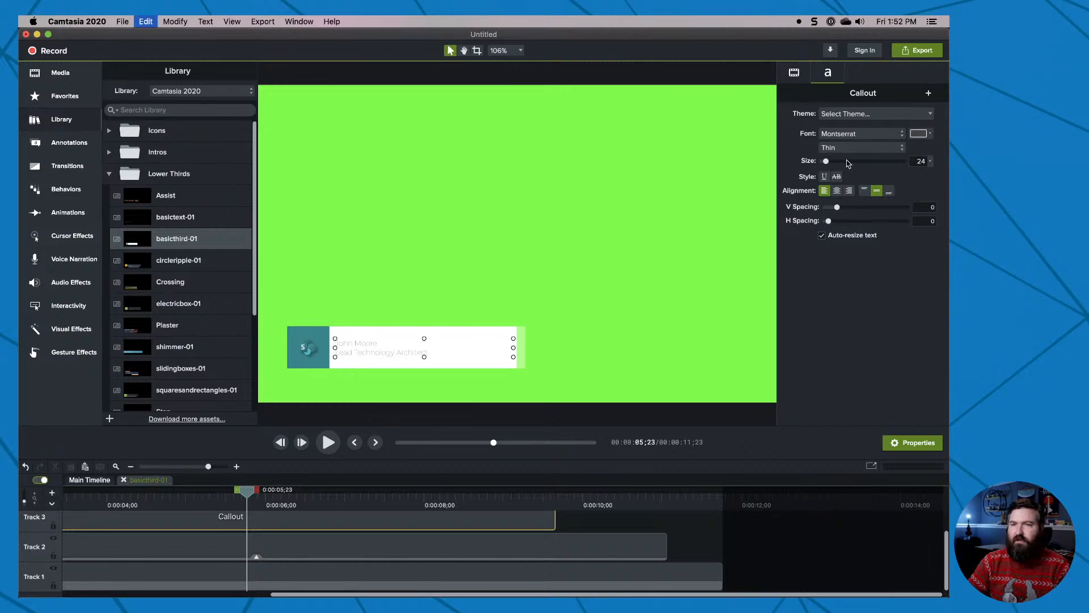
Set the callout text size to 39 and narrow its text box so the lines start beside the logo.
drag(826, 161, 831, 164)
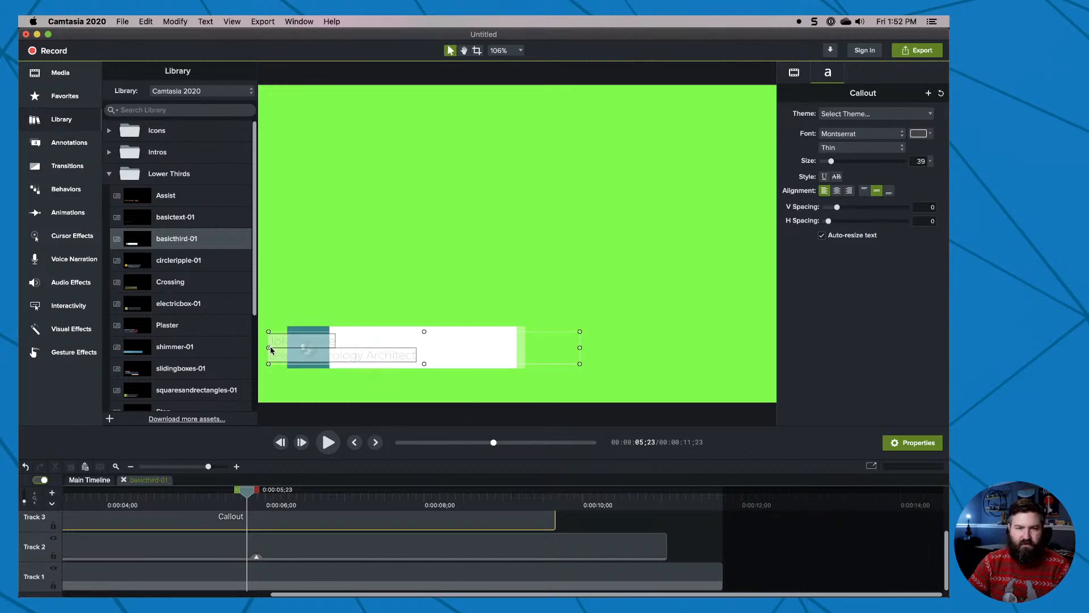
drag(270, 350, 343, 352)
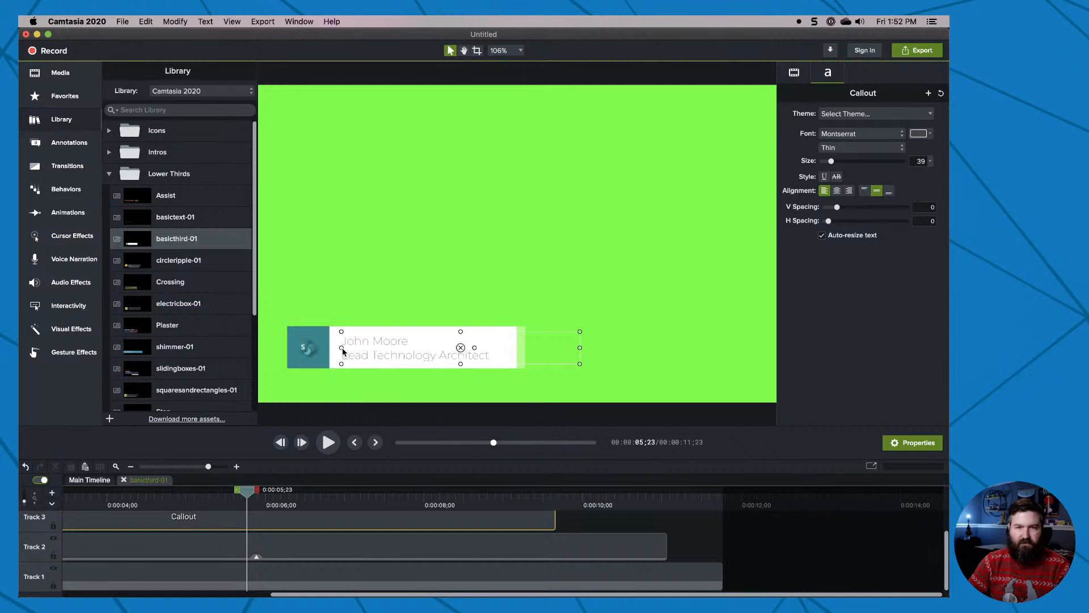
Set only the name line of the lower third to the Bold font style and deselect the callout.
triple_click(363, 344)
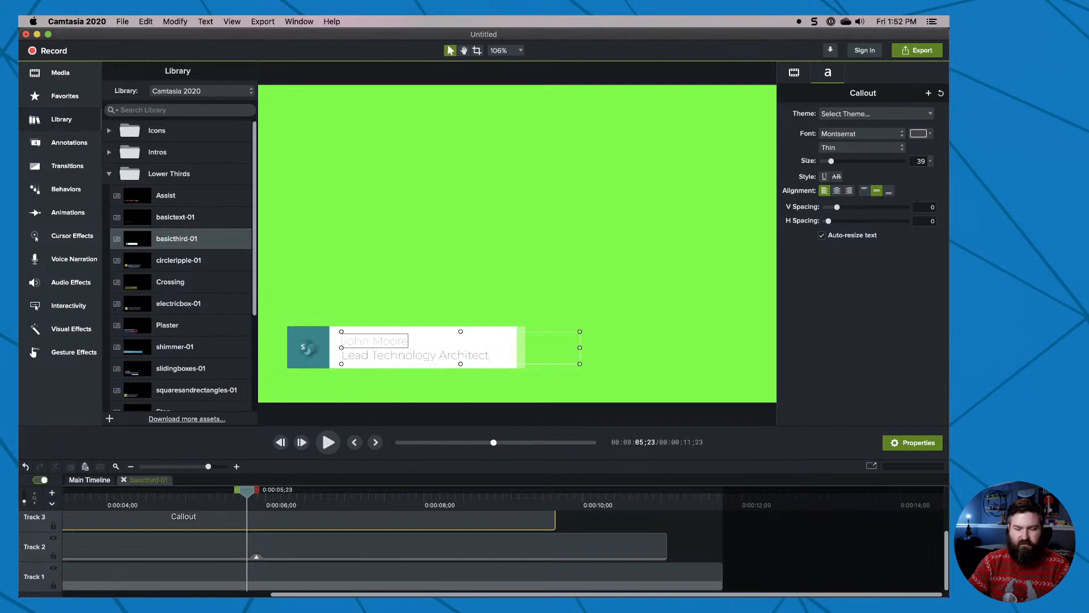
click(867, 149)
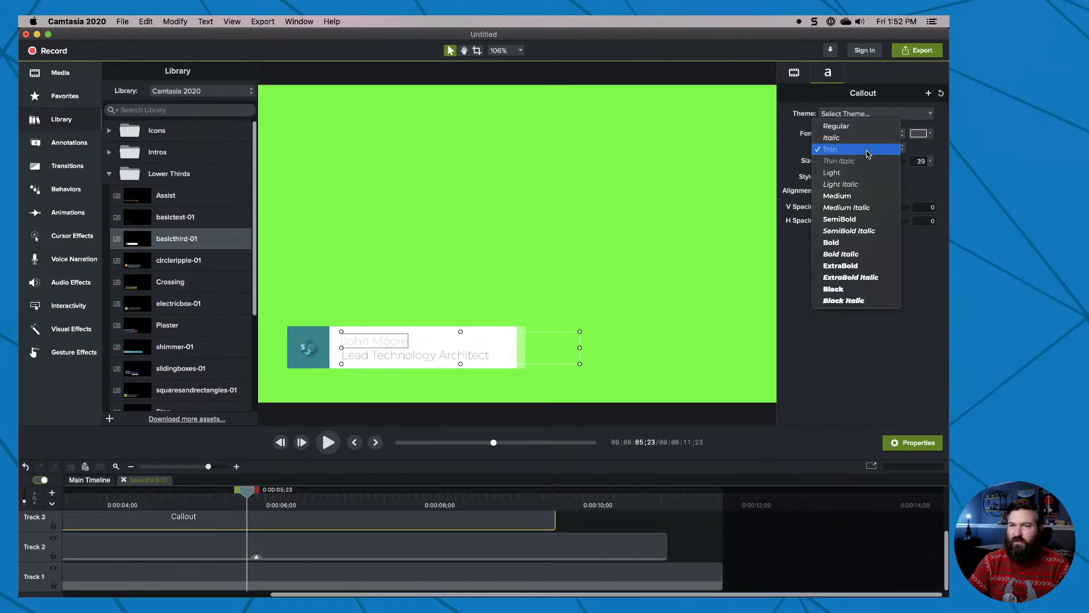
click(863, 244)
click(380, 405)
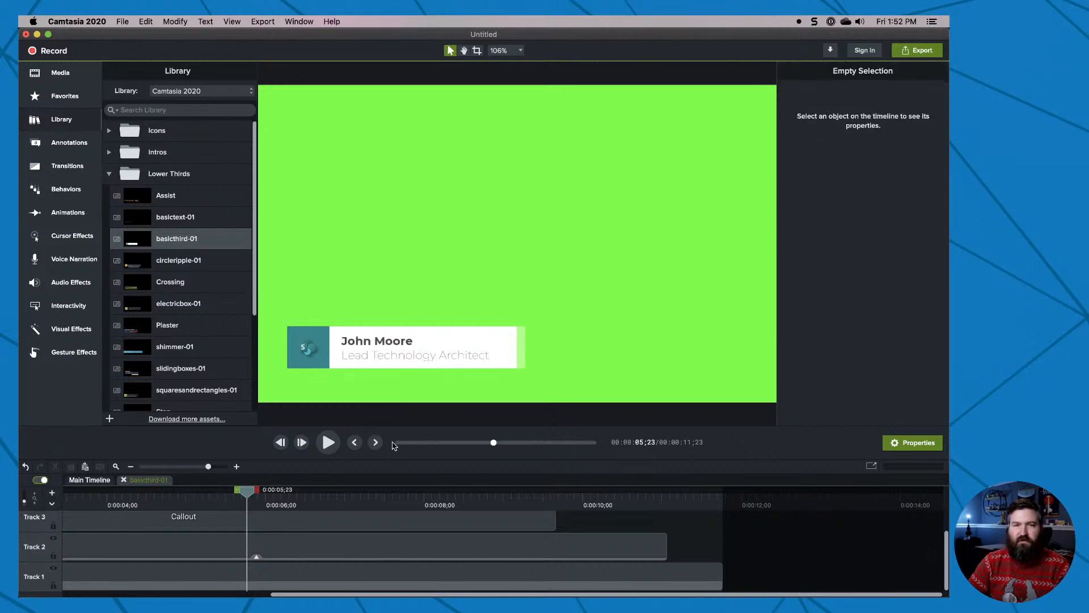
Play the edited lower third from the start and return to the main timeline.
drag(431, 444, 337, 453)
click(328, 443)
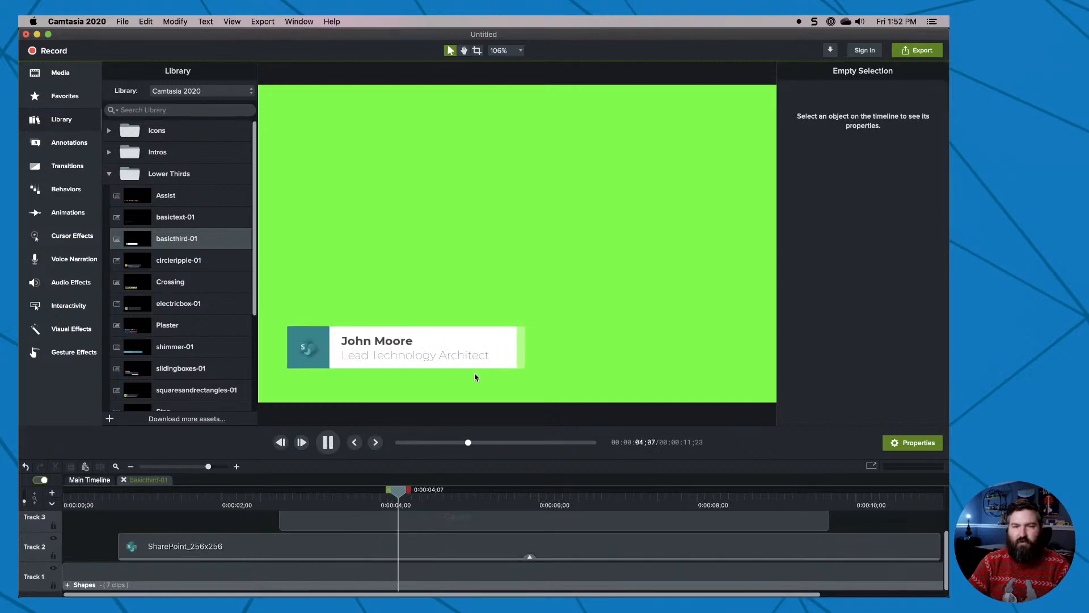
click(124, 480)
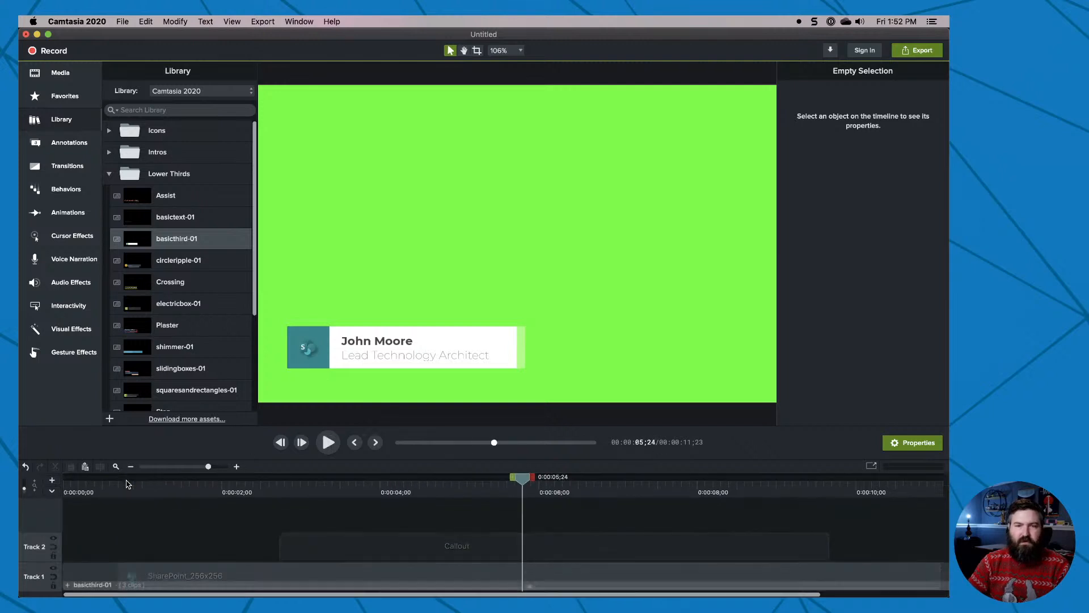
Scale the SharePoint_256x256 logo in the lower third to 66.1% and scrub to the end of the animation.
double_click(314, 355)
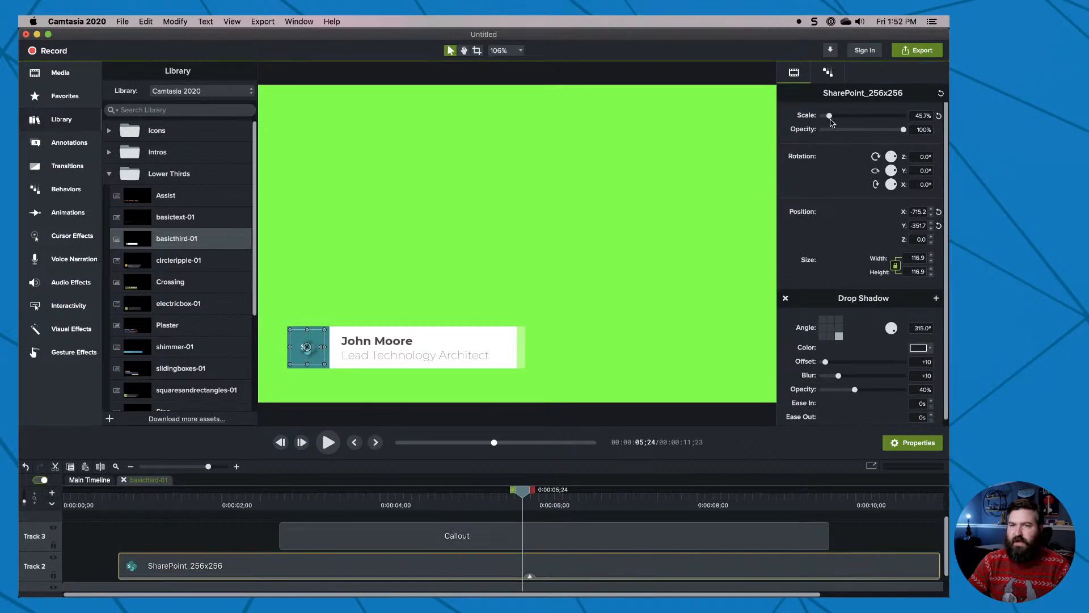
drag(830, 121, 833, 121)
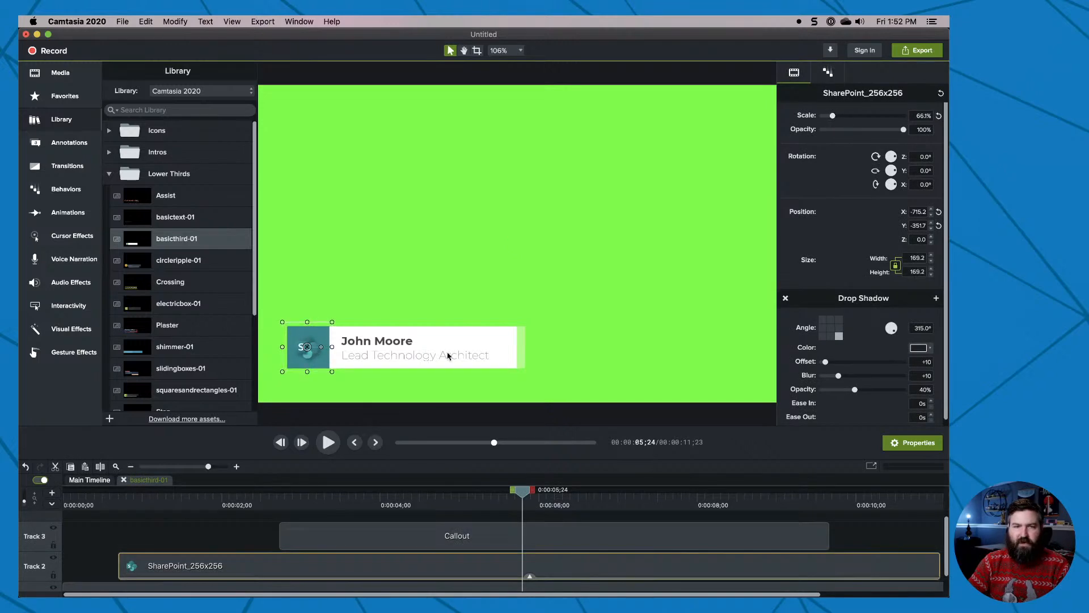
drag(494, 443, 635, 456)
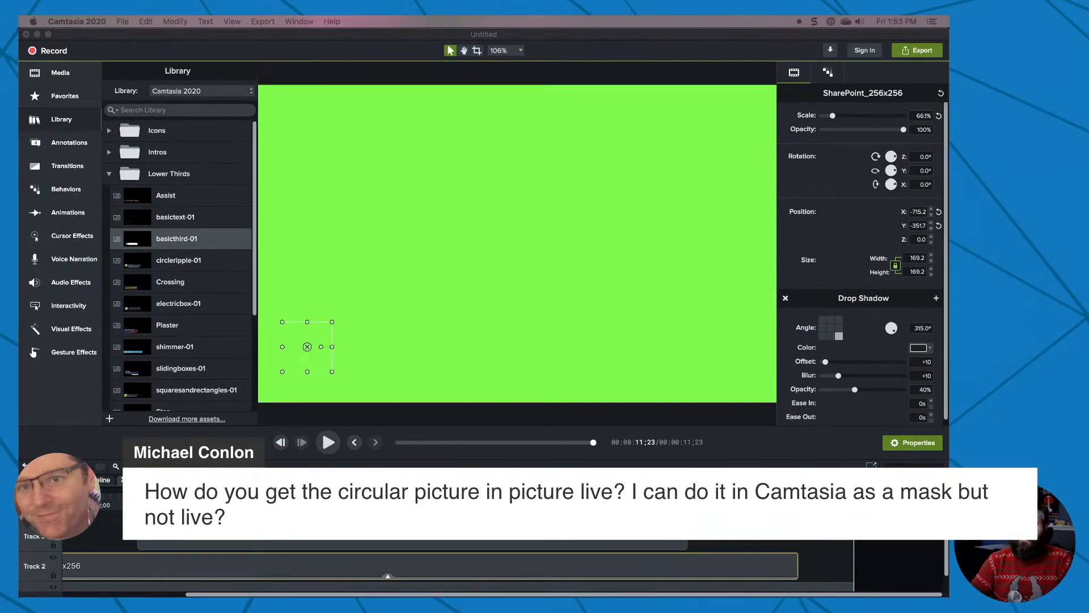
Switch back to OBS and turn on Studio Mode.
drag(794, 593, 262, 17)
click(902, 517)
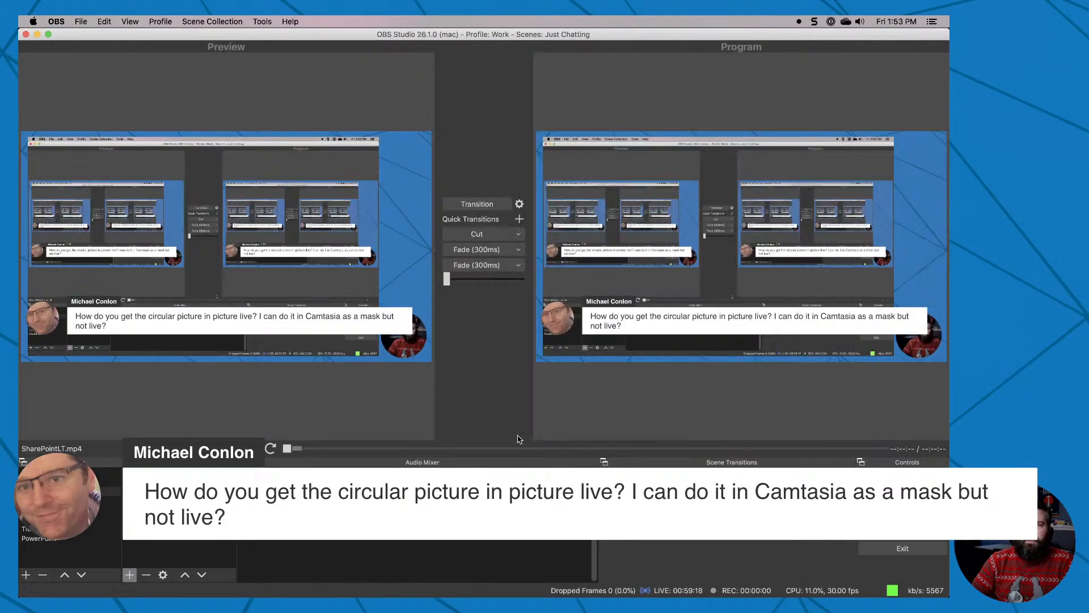
Load the Camera scene and then the Screen scene into the preview, and expand the ATEM Mini - Circle group.
click(85, 482)
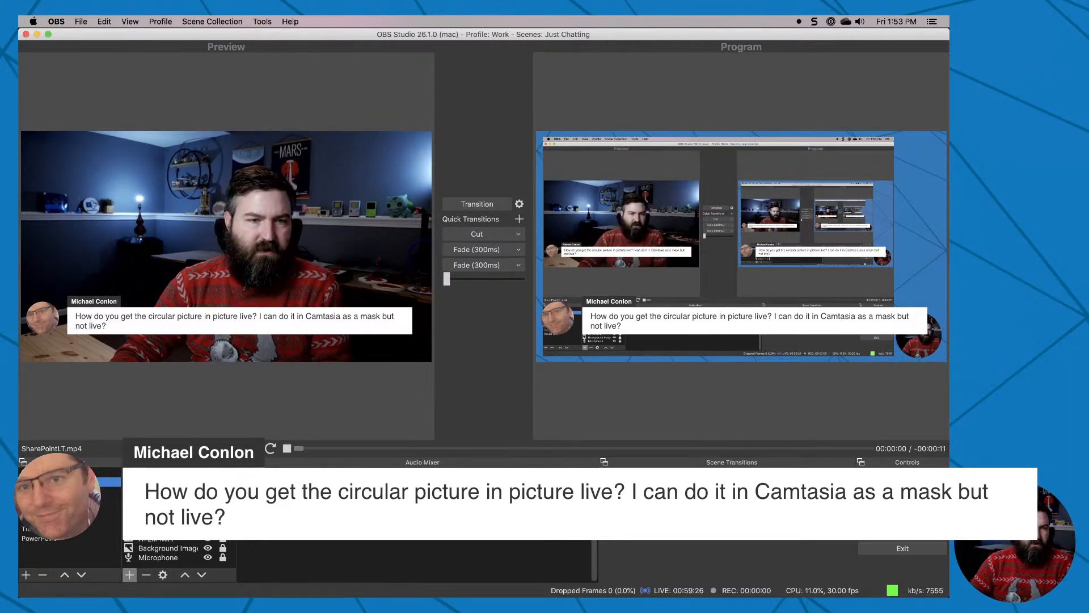
click(75, 491)
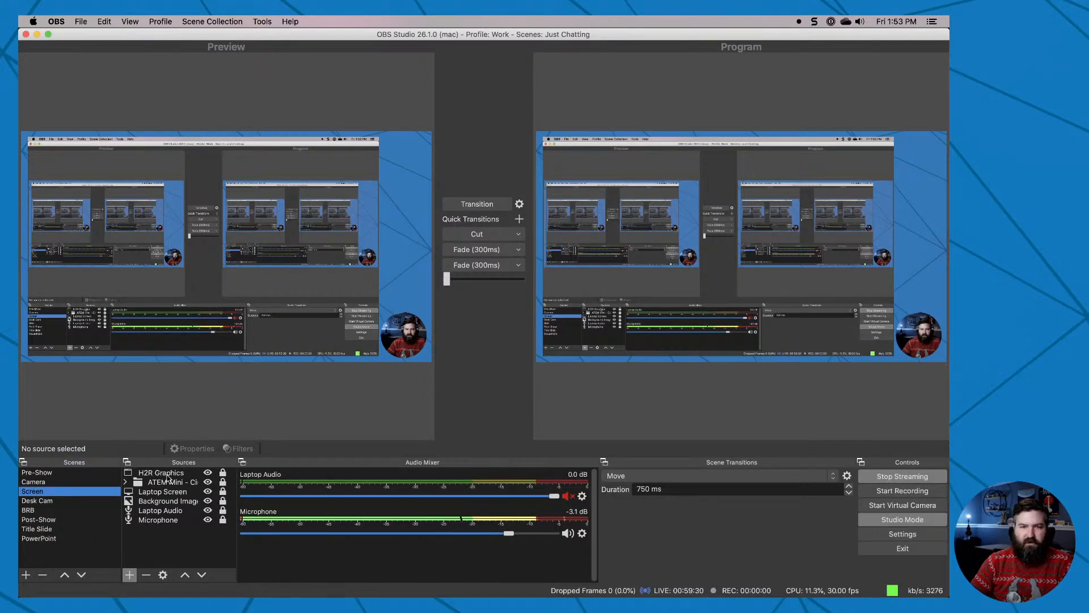
click(165, 483)
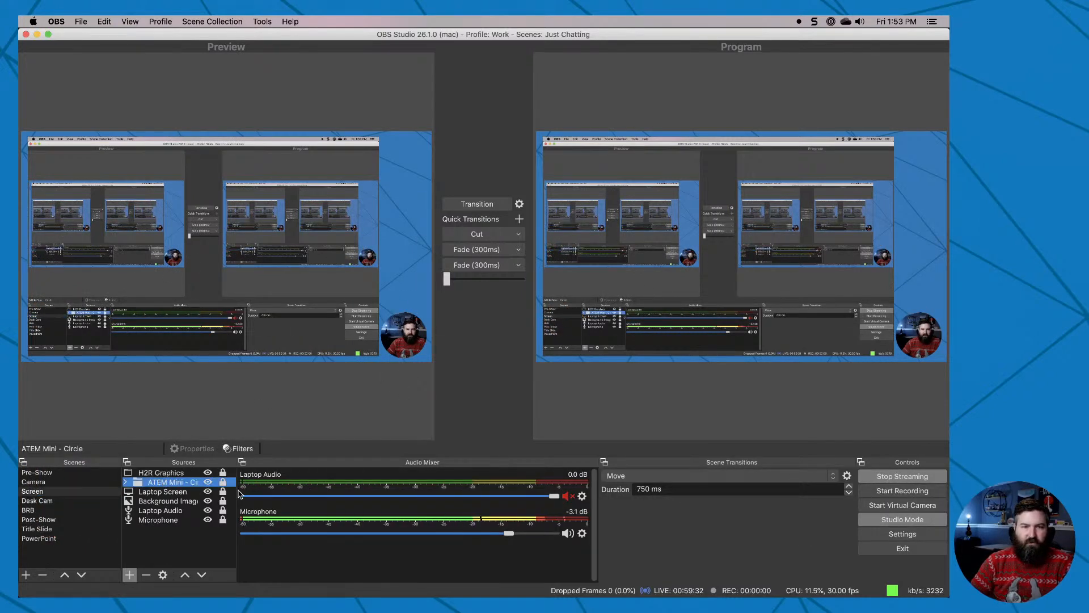
double_click(184, 482)
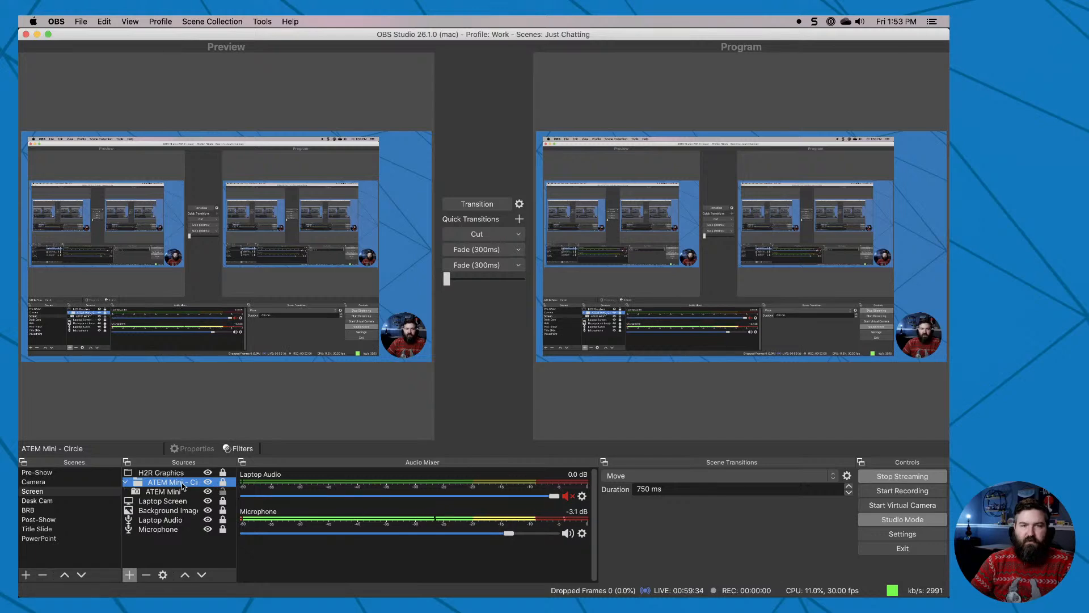
Check the properties and the filters of the ATEM Mini source inside the circle group, changing nothing.
click(173, 494)
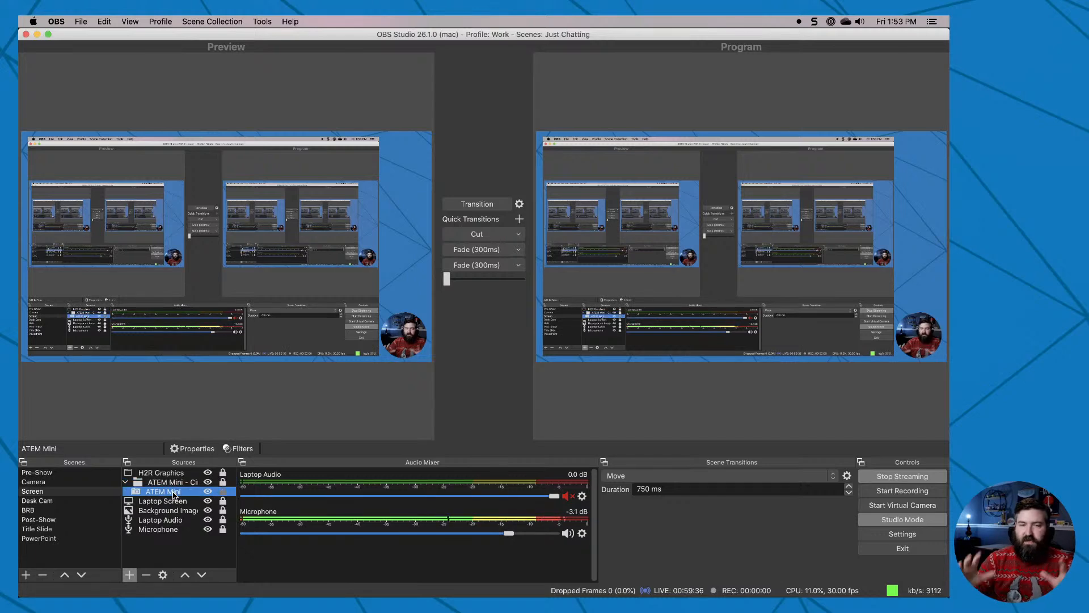
double_click(174, 493)
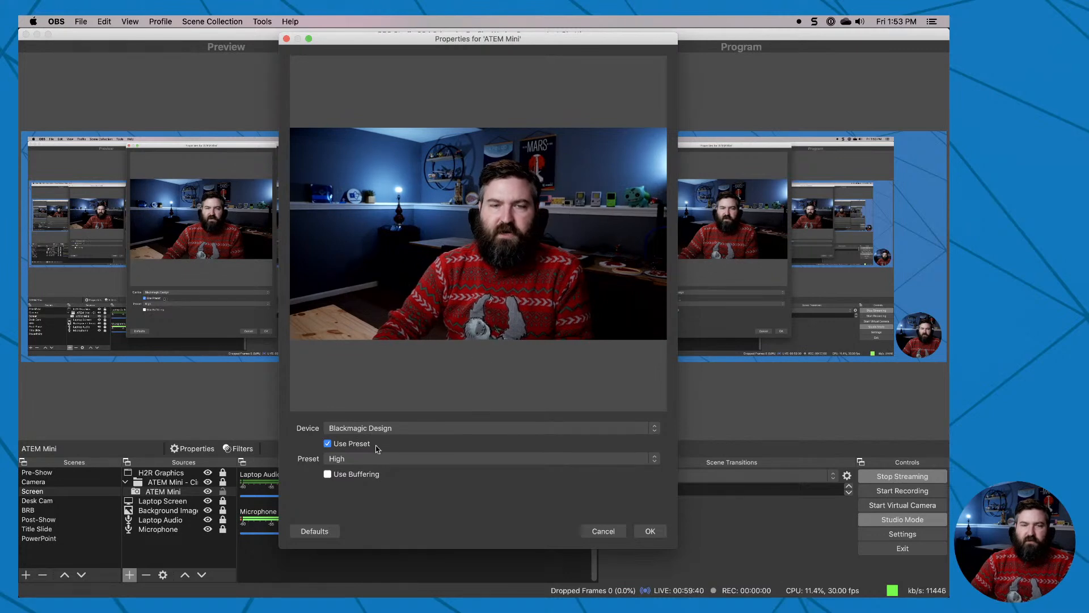
click(604, 530)
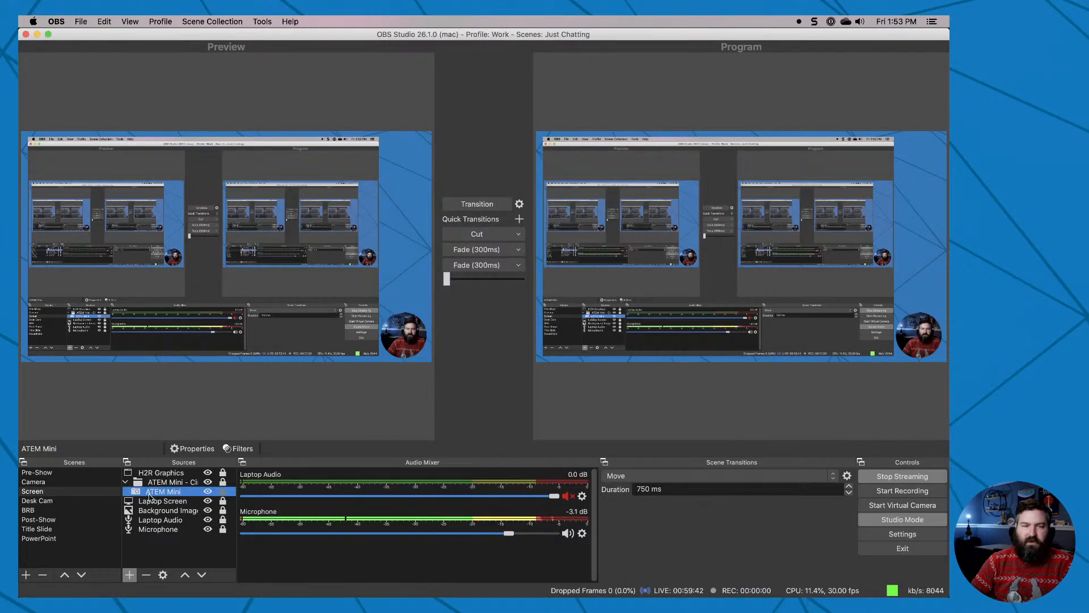
click(238, 448)
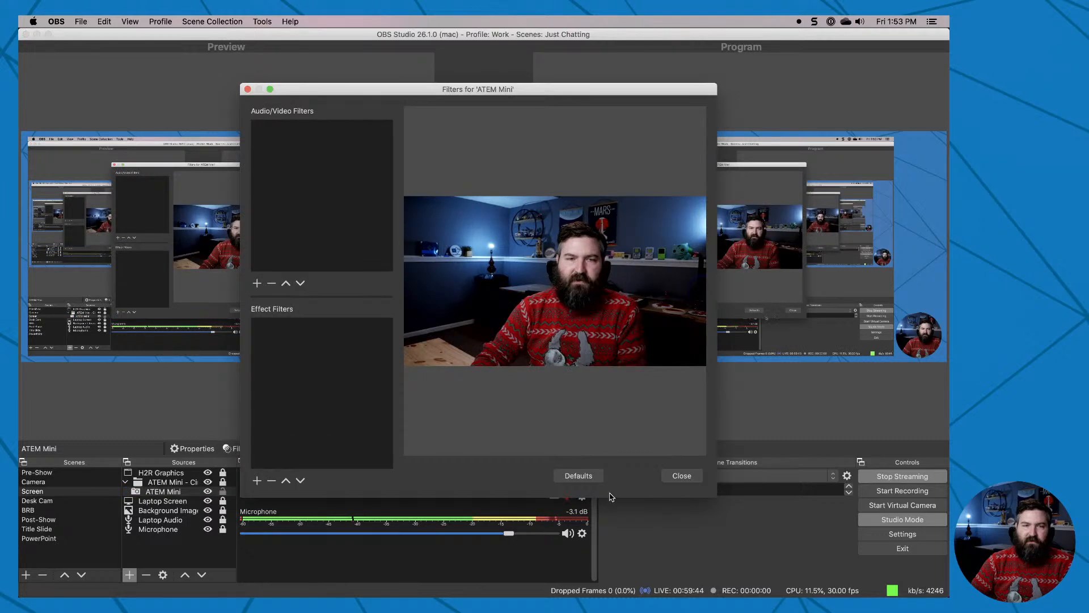
click(682, 475)
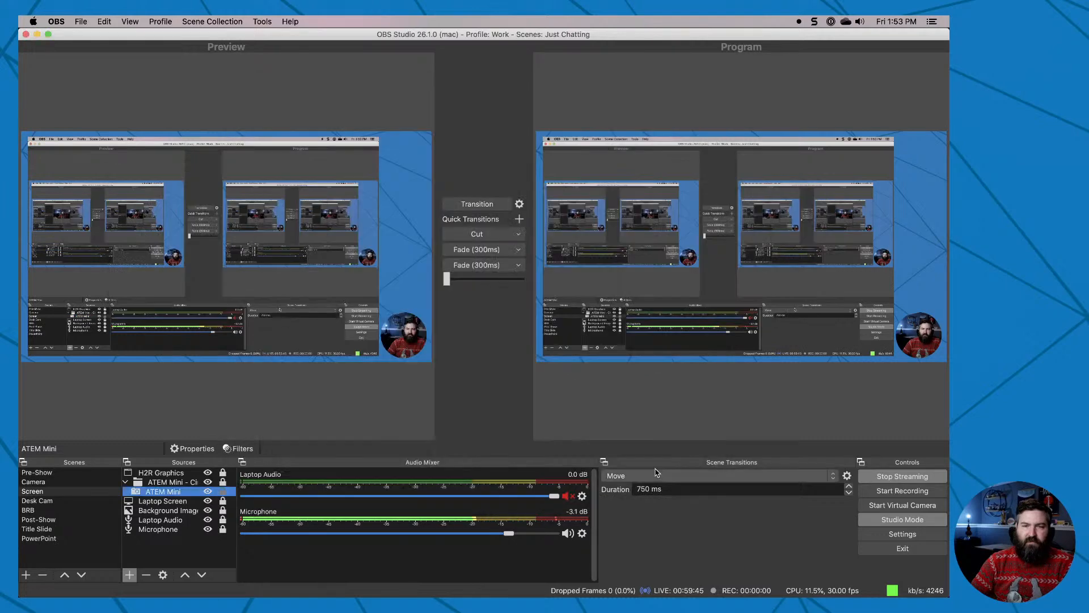
Examine the Image Mask/Blend filter on the ATEM Mini - Circle group, including its mask image path.
click(165, 483)
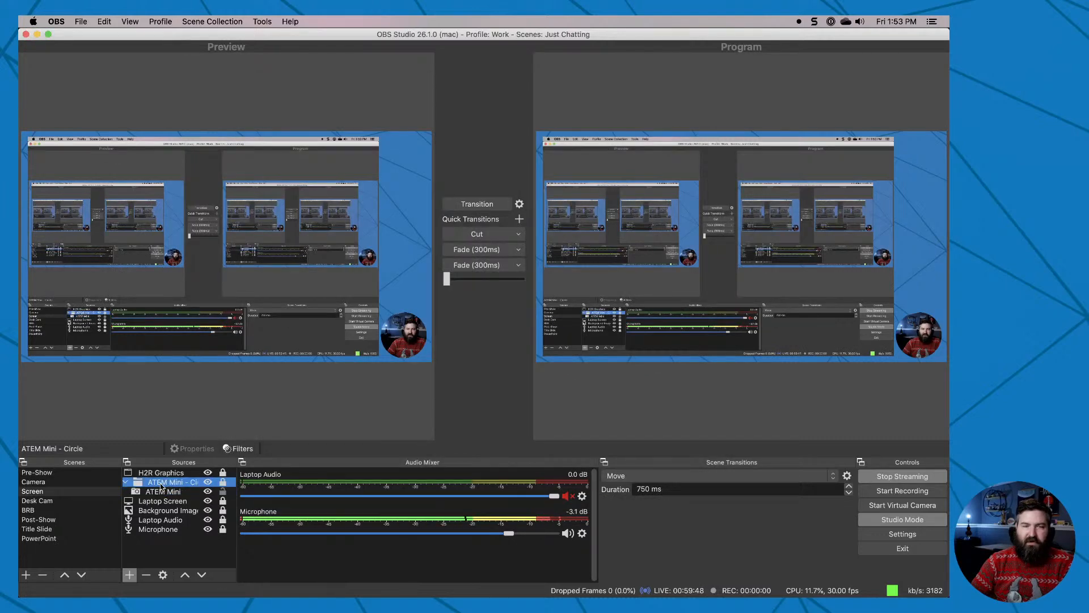
double_click(161, 484)
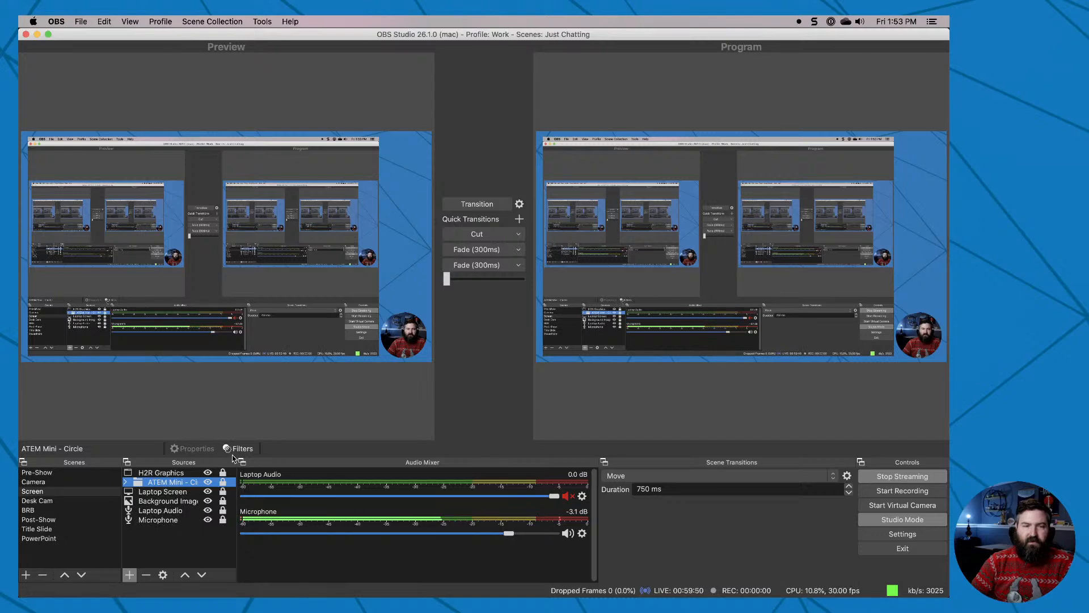
click(238, 450)
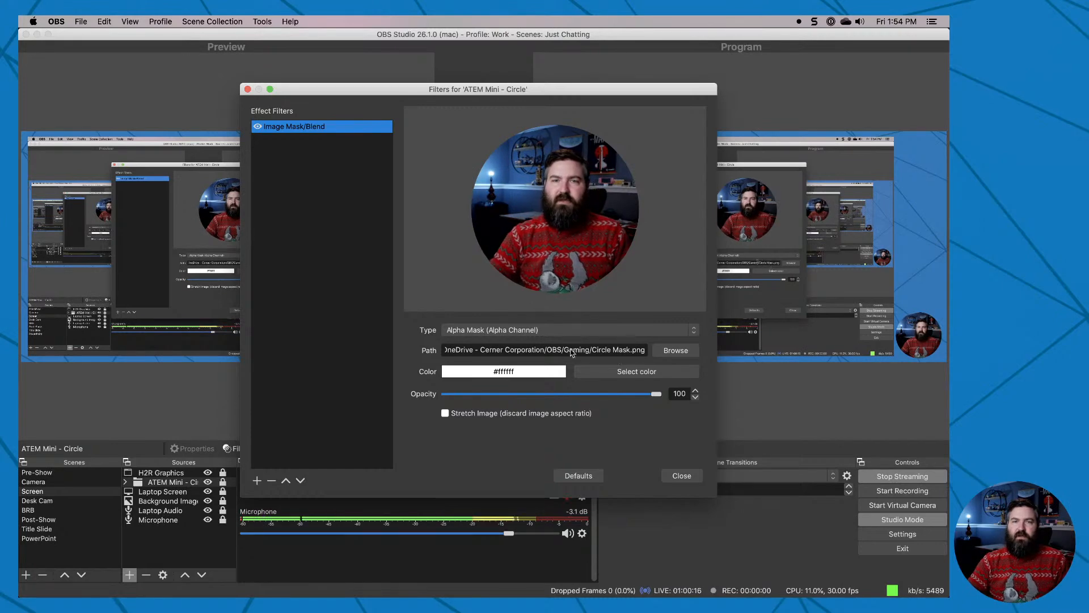
drag(555, 351, 672, 350)
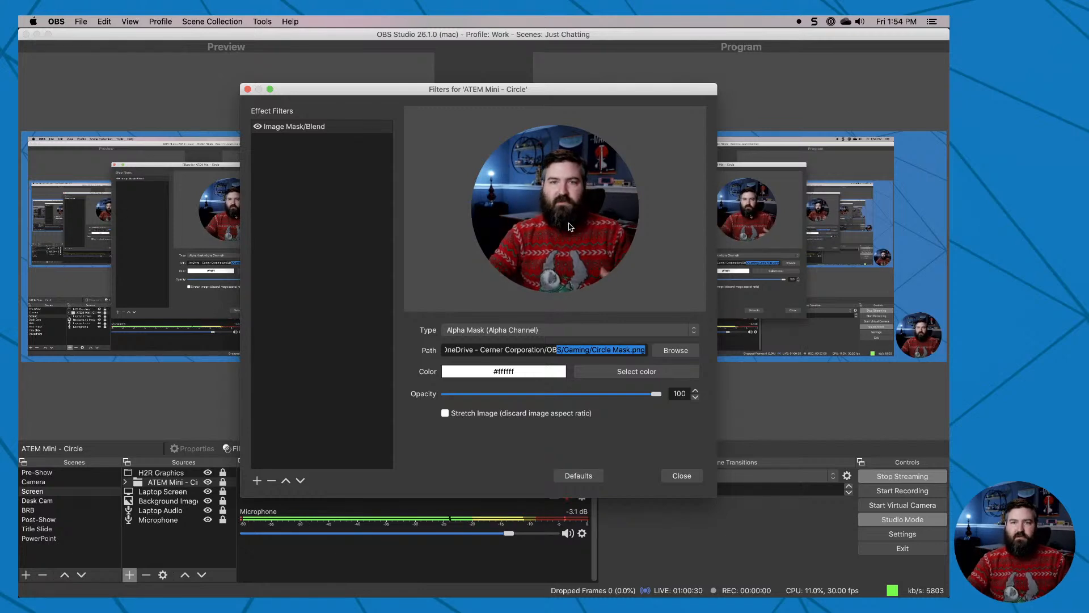
click(682, 475)
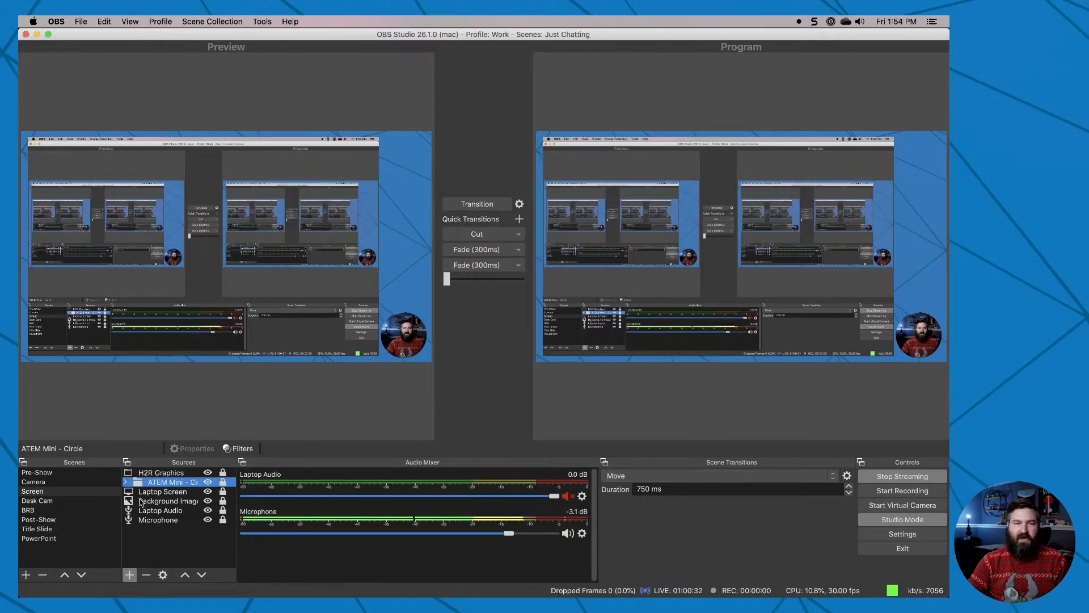
Load the Camera scene into the preview and review the Move transition's matching, matched, appearing and disappearing item settings without changing them.
click(91, 482)
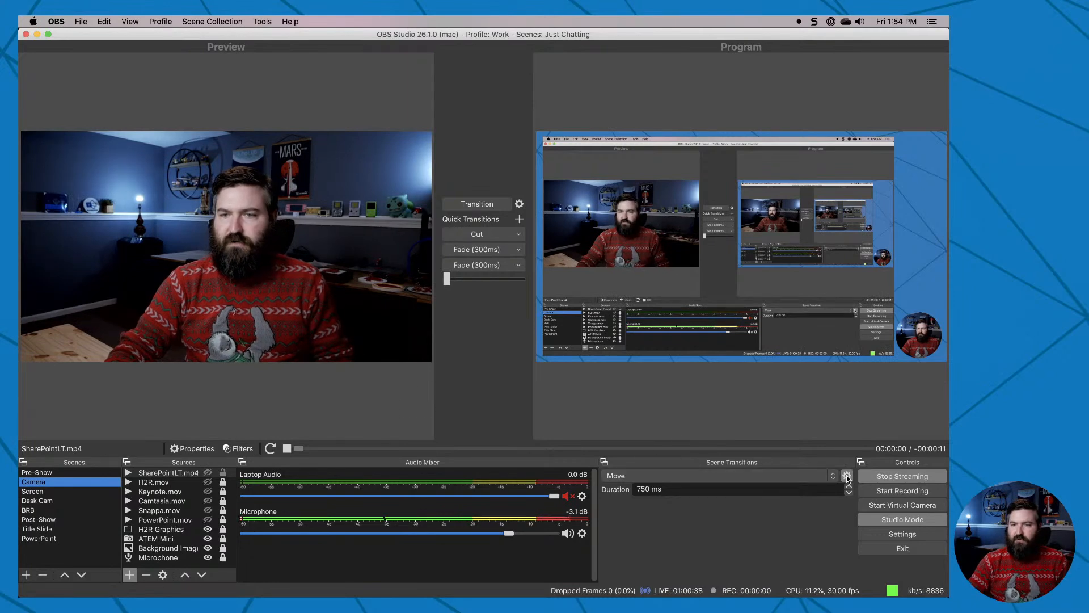
click(847, 476)
click(859, 506)
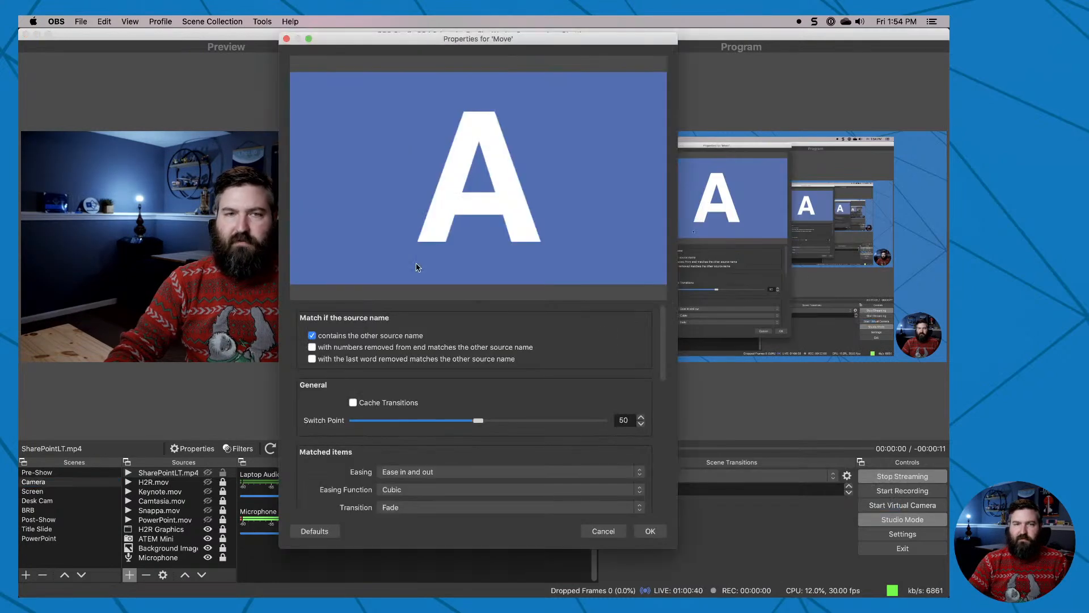
scroll(335, 386, down, 5)
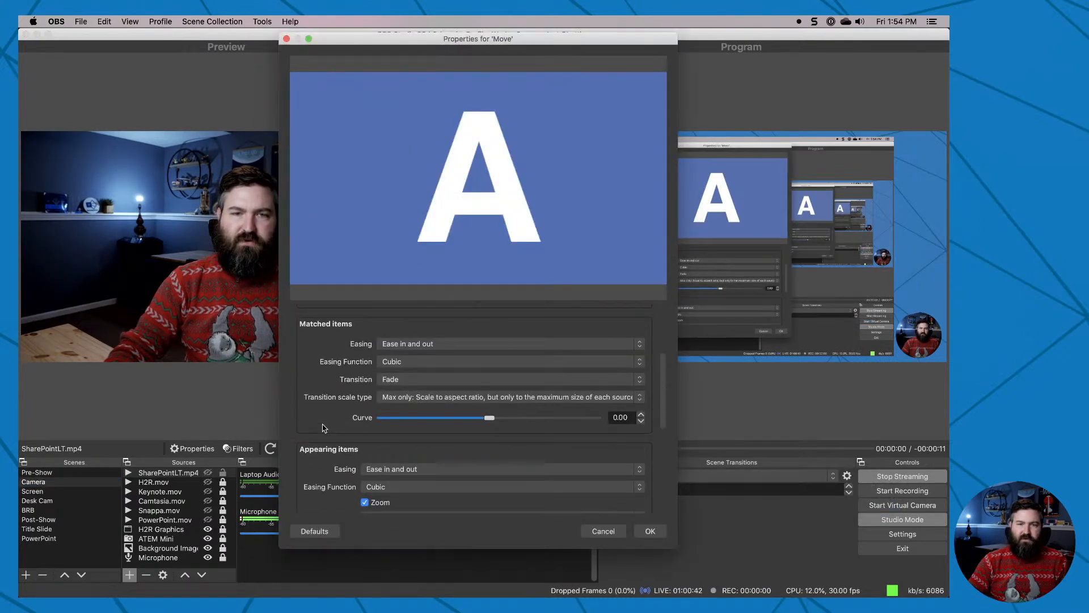
scroll(324, 428, down, 4)
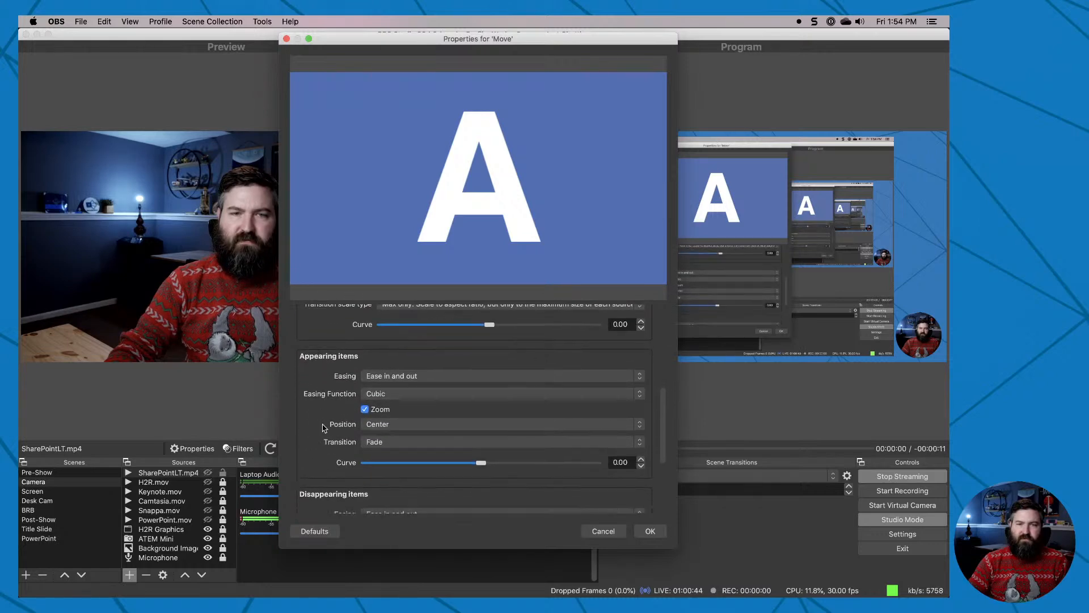
scroll(324, 428, down, 1)
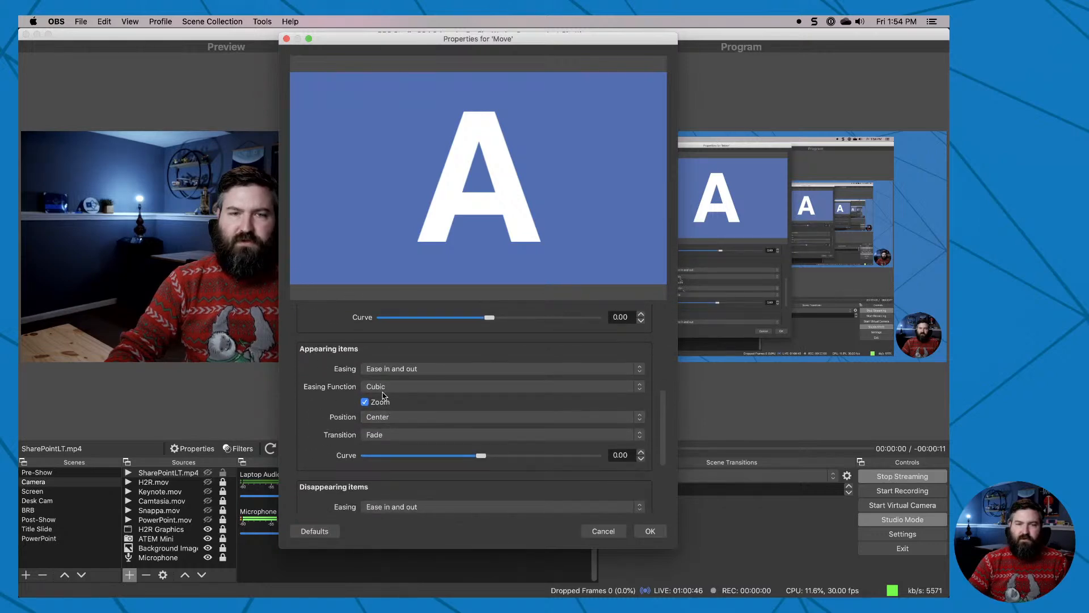
scroll(329, 426, down, 5)
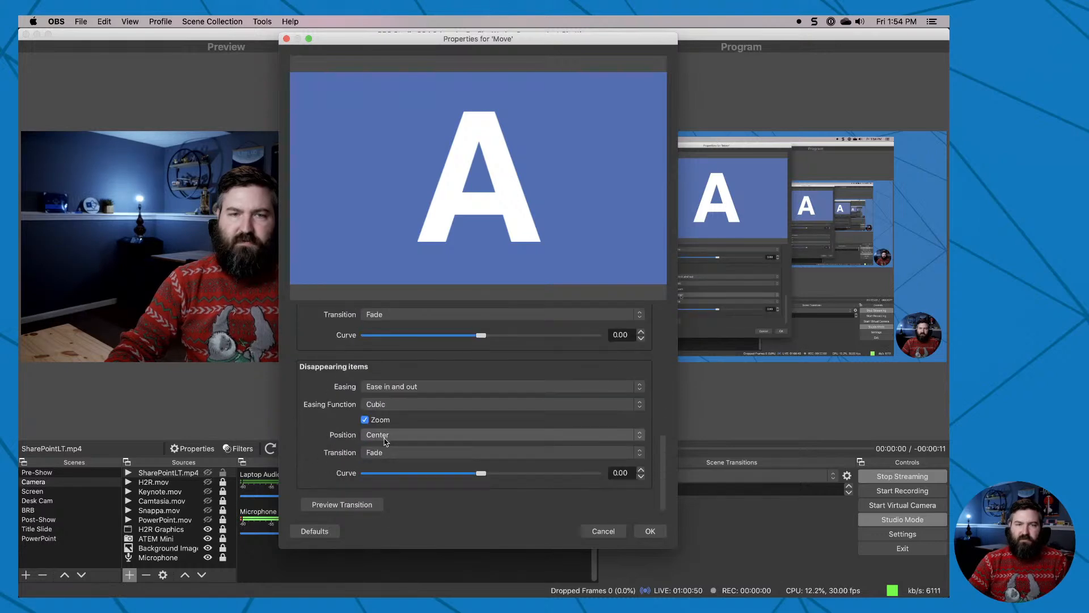
scroll(323, 409, up, 8)
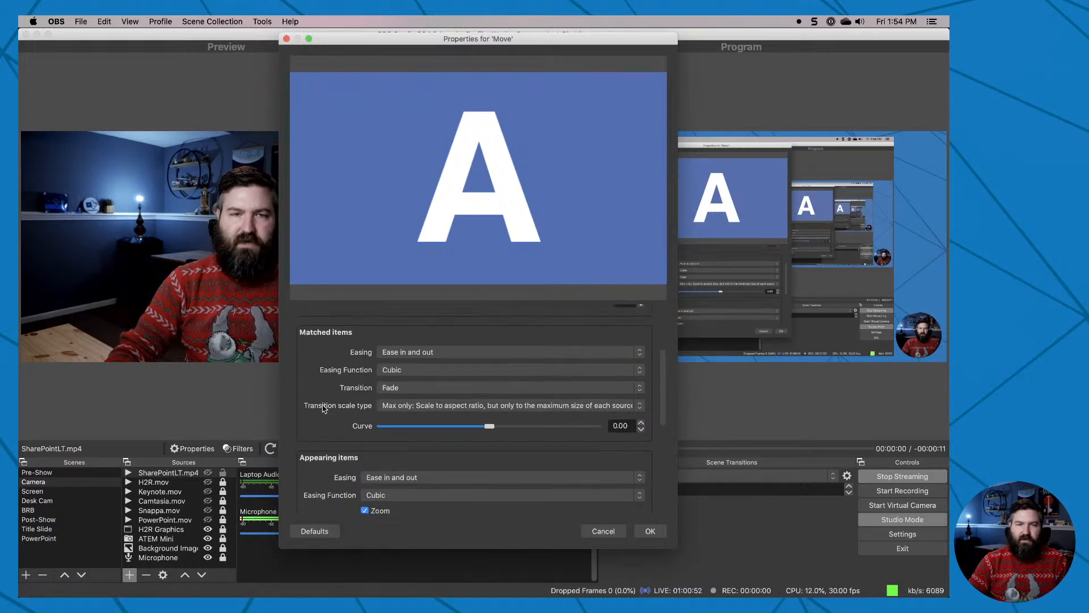
scroll(324, 408, up, 4)
scroll(327, 408, down, 2)
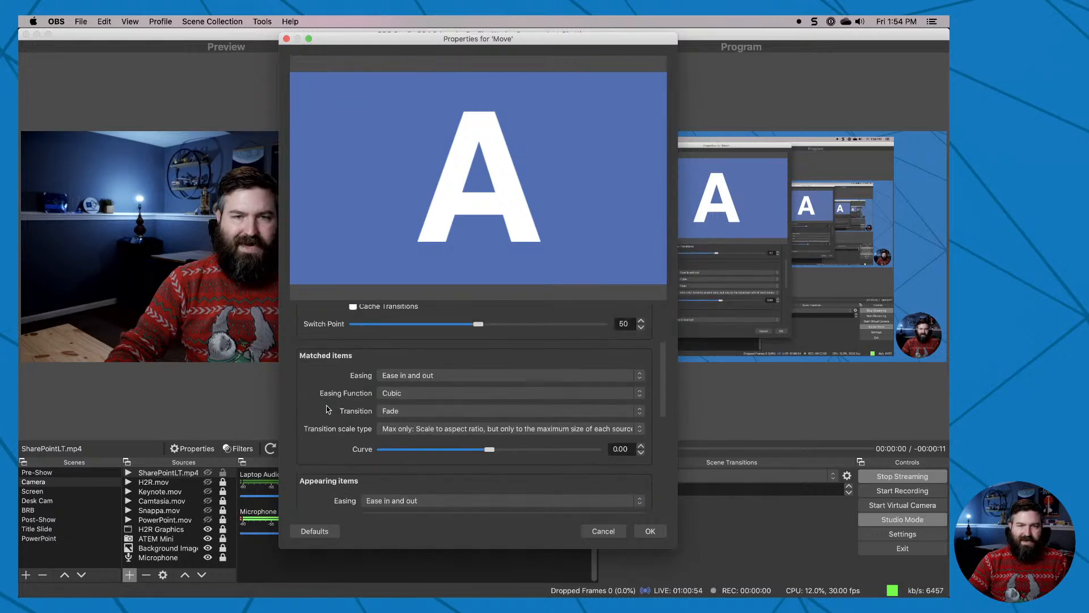
scroll(346, 394, up, 4)
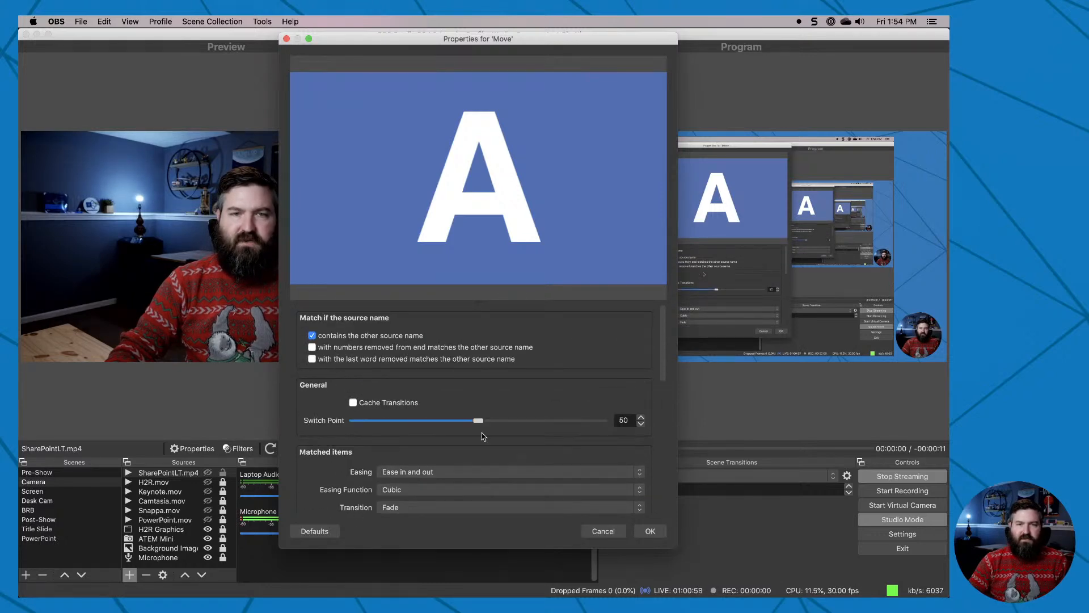
click(604, 531)
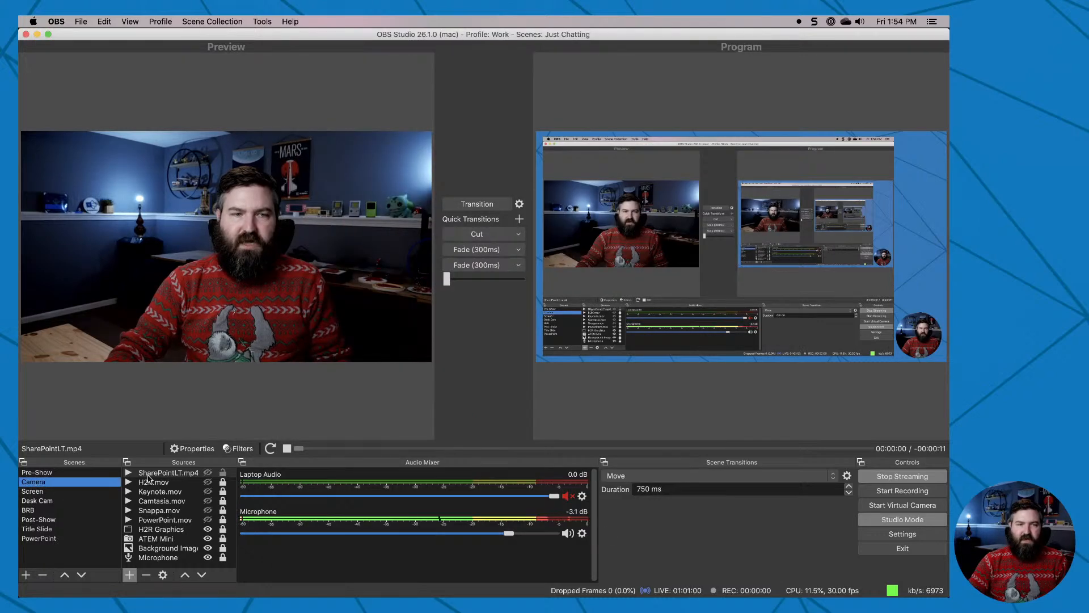
Load the Screen scene back into the preview and turn off Studio Mode.
click(40, 492)
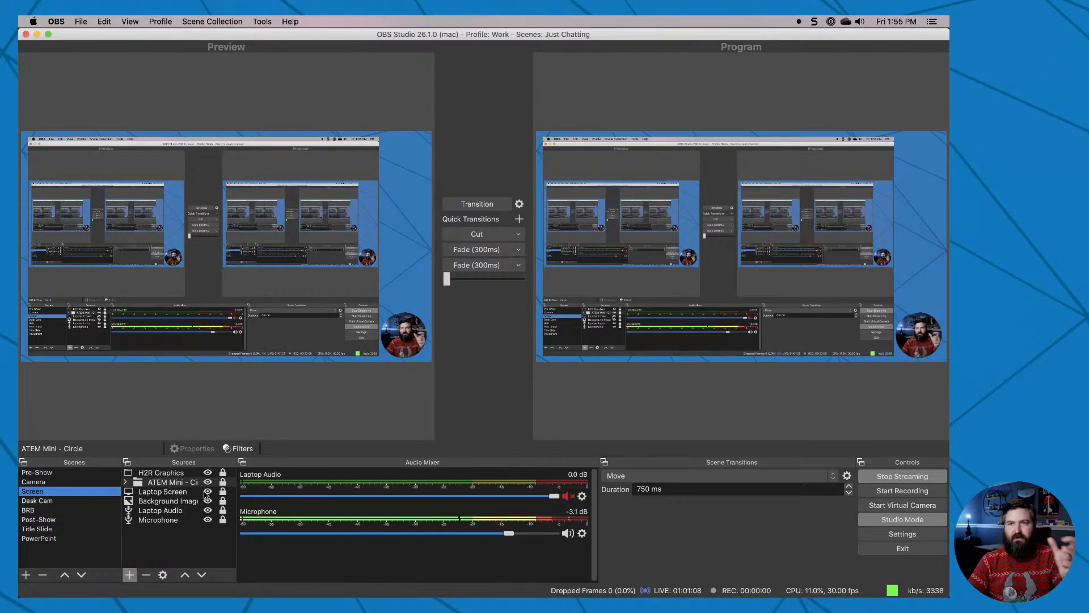
click(878, 524)
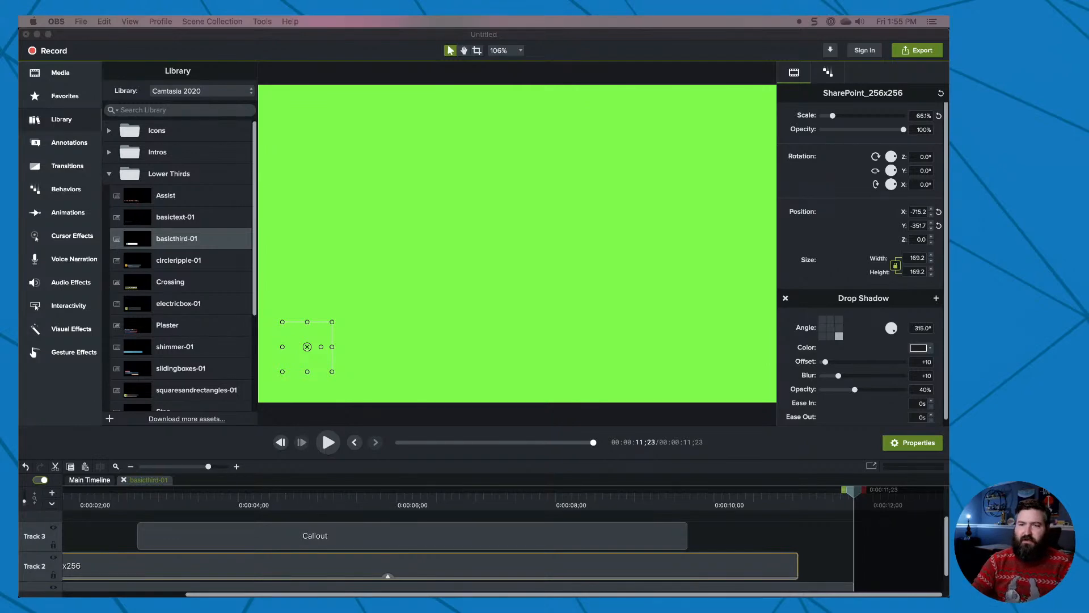
Switch to ATEM Software Control and examine the DVE settings of Upstream Key 1, from position and size through mask, border and keyframes.
key(super+Tab)
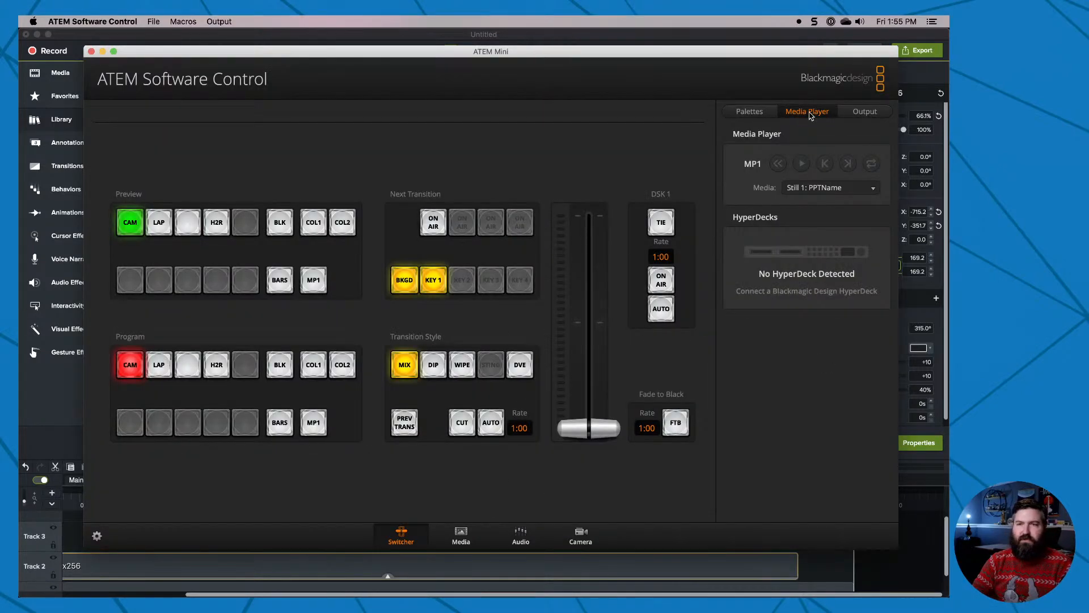
click(750, 112)
scroll(766, 374, up, 10)
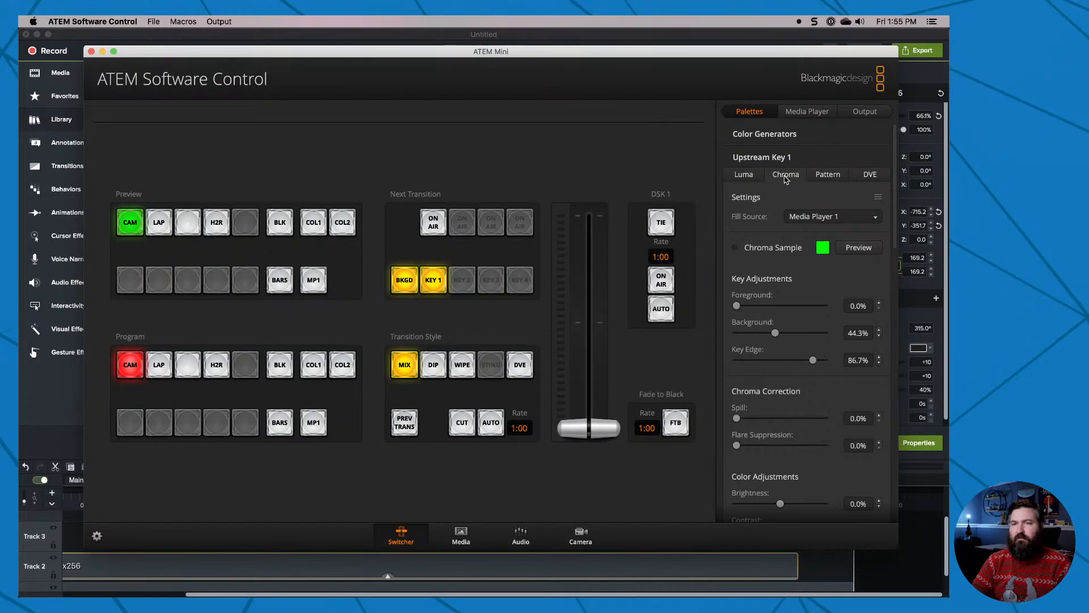
click(871, 176)
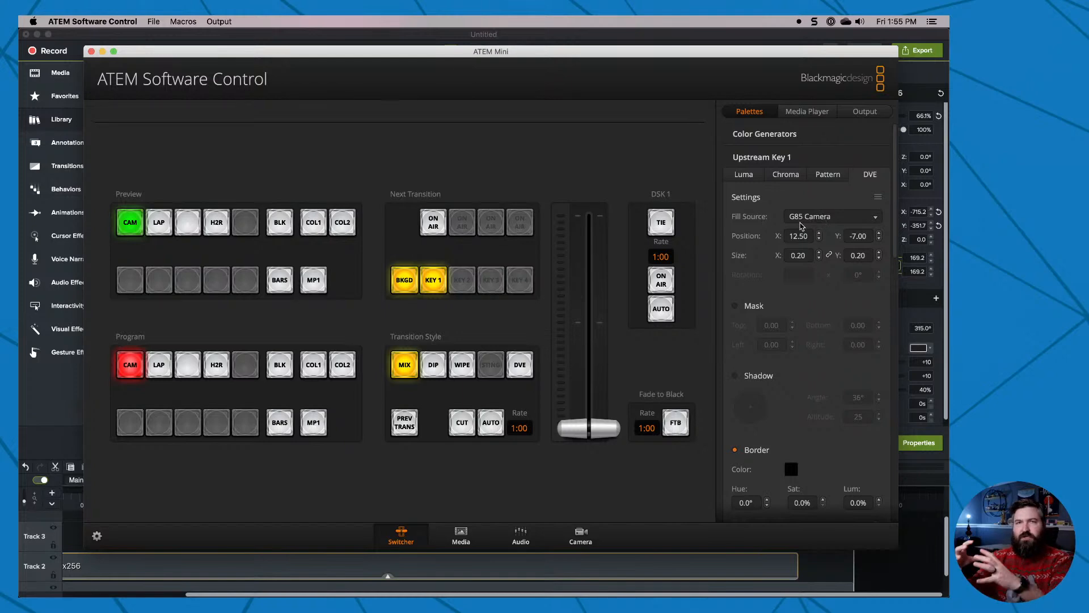
scroll(763, 310, down, 2)
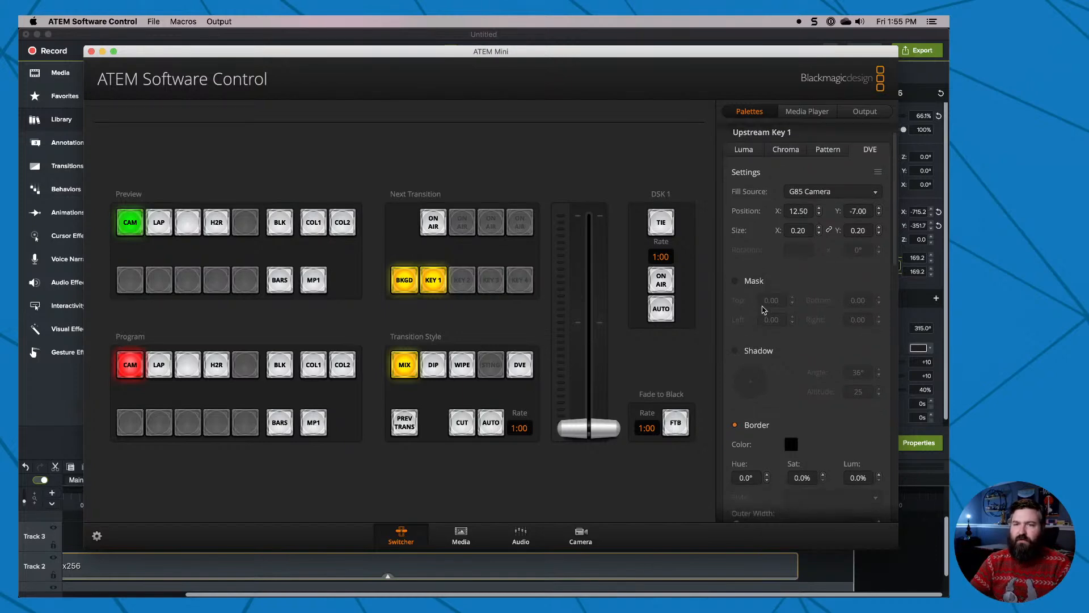
scroll(758, 283, down, 10)
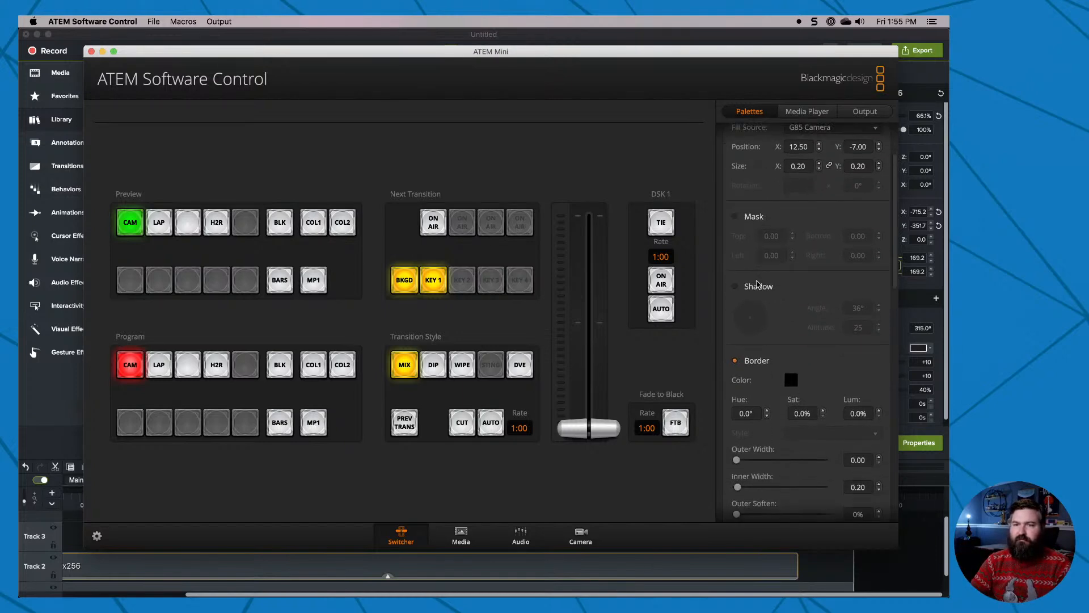
scroll(758, 283, down, 15)
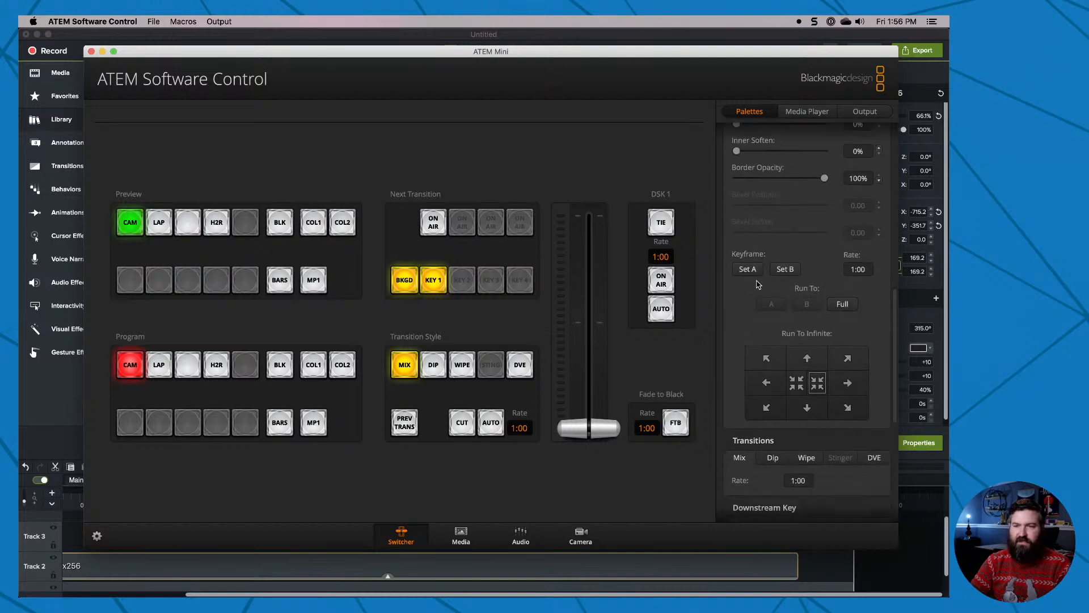
Collapse the Transitions palette, check the Downstream Key's mask settings, and return to the Upstream Key 1 settings.
click(755, 213)
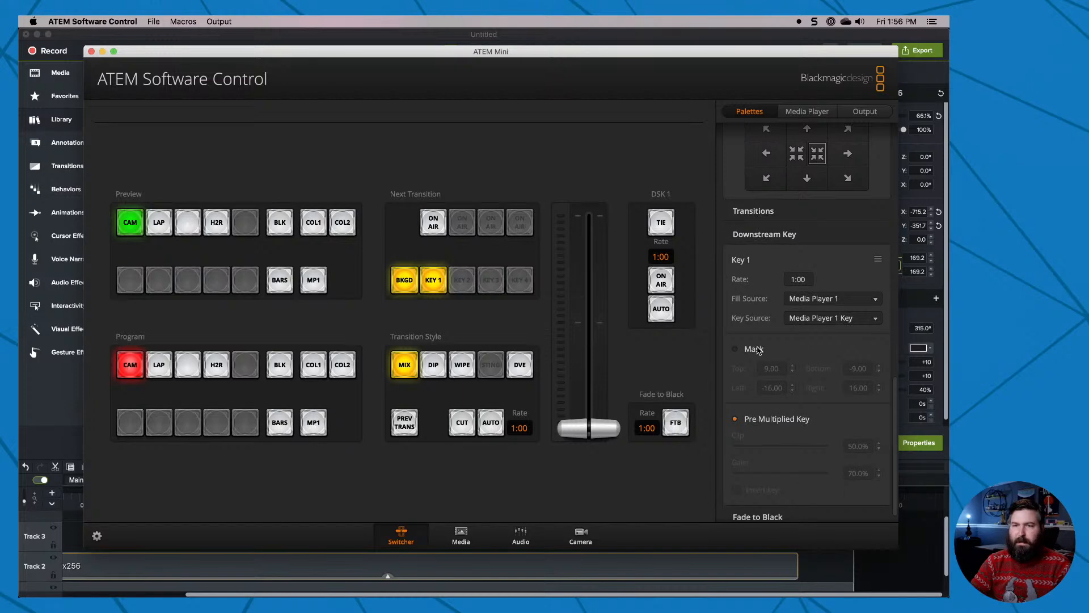
scroll(761, 318, up, 3)
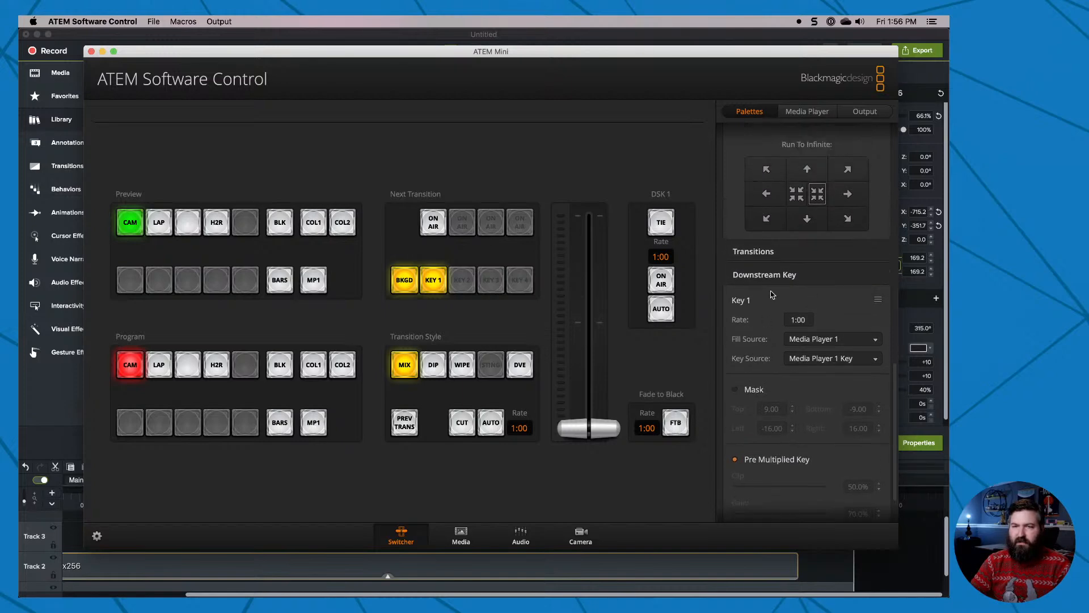
scroll(765, 300, up, 15)
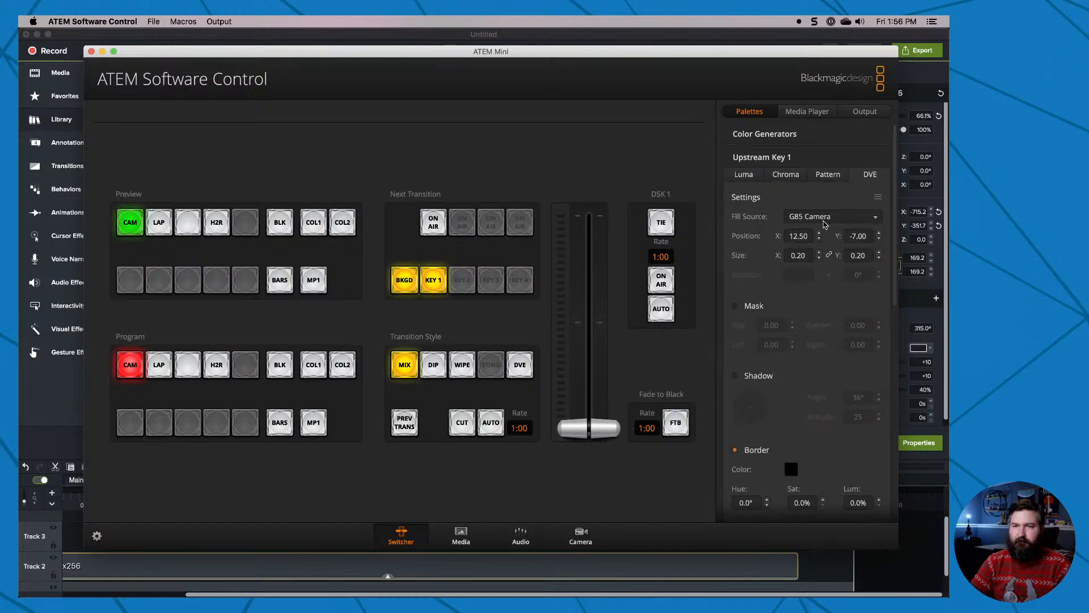
Examine the Chroma and Luma settings of Upstream Key 1, checking the mask, pre-multiplied key and flying key options.
click(745, 180)
click(776, 178)
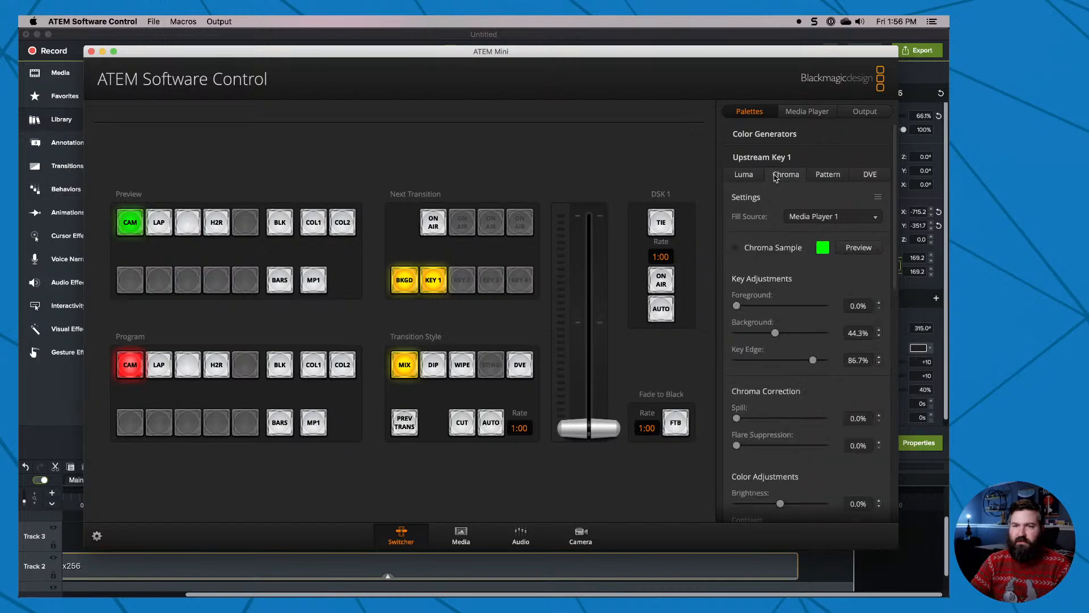
scroll(746, 288, down, 6)
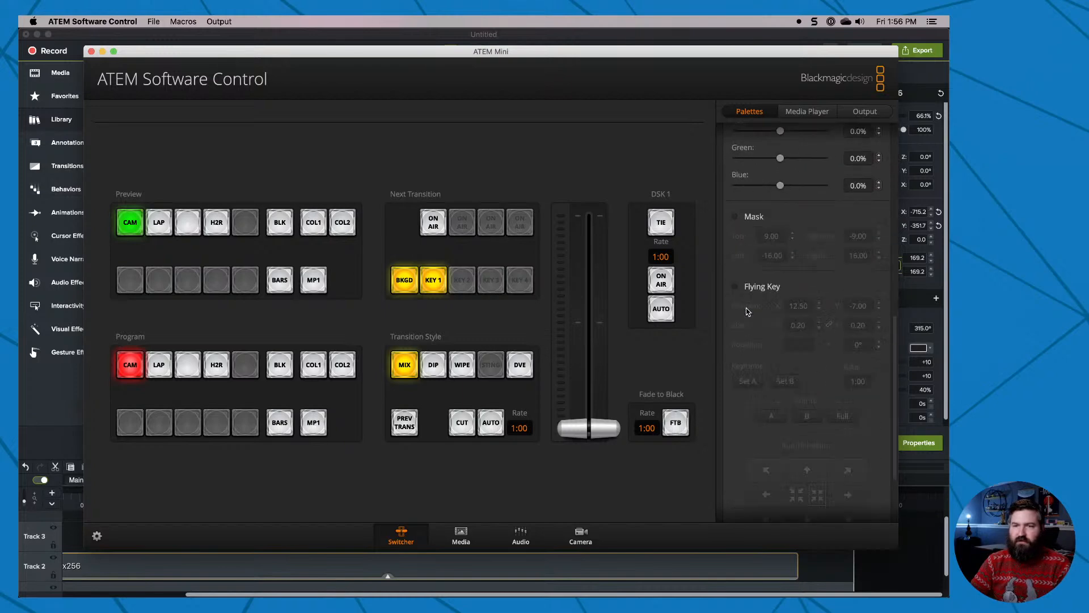
scroll(747, 311, down, 4)
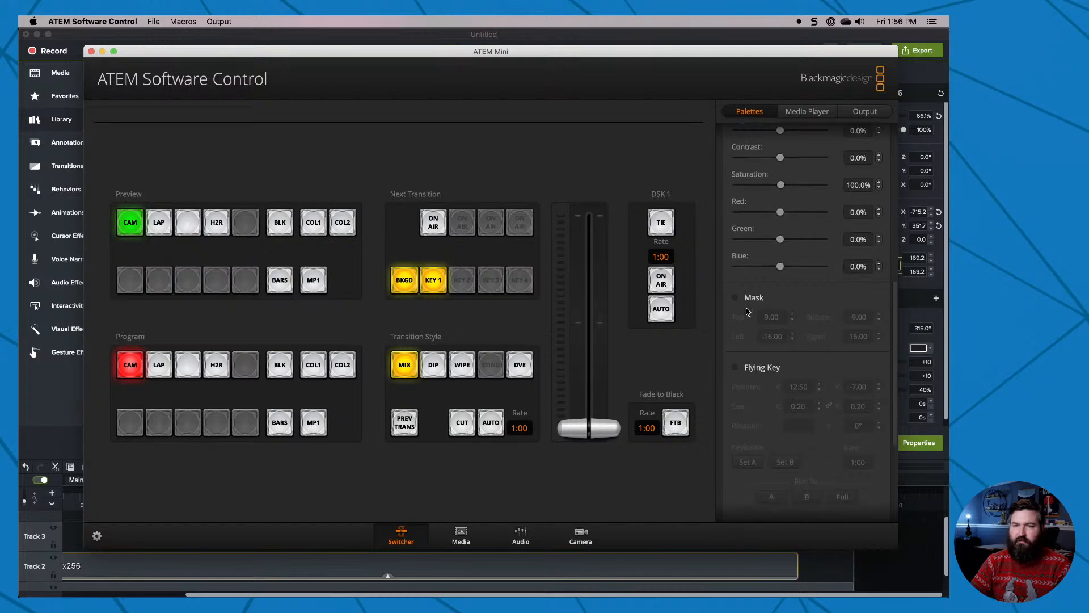
scroll(746, 311, down, 3)
scroll(749, 255, up, 12)
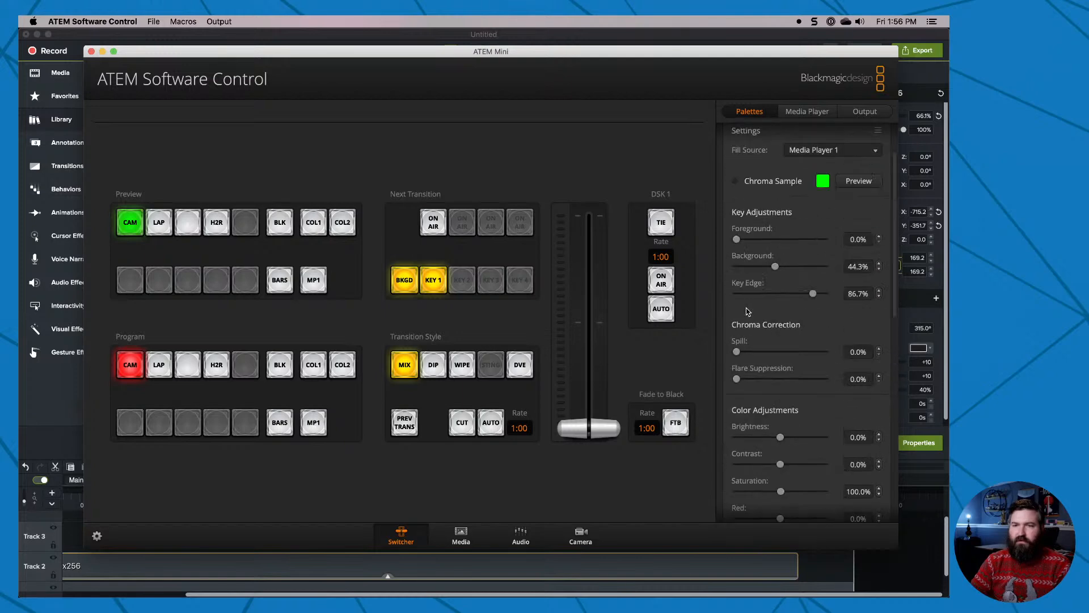
click(753, 180)
scroll(763, 397, down, 5)
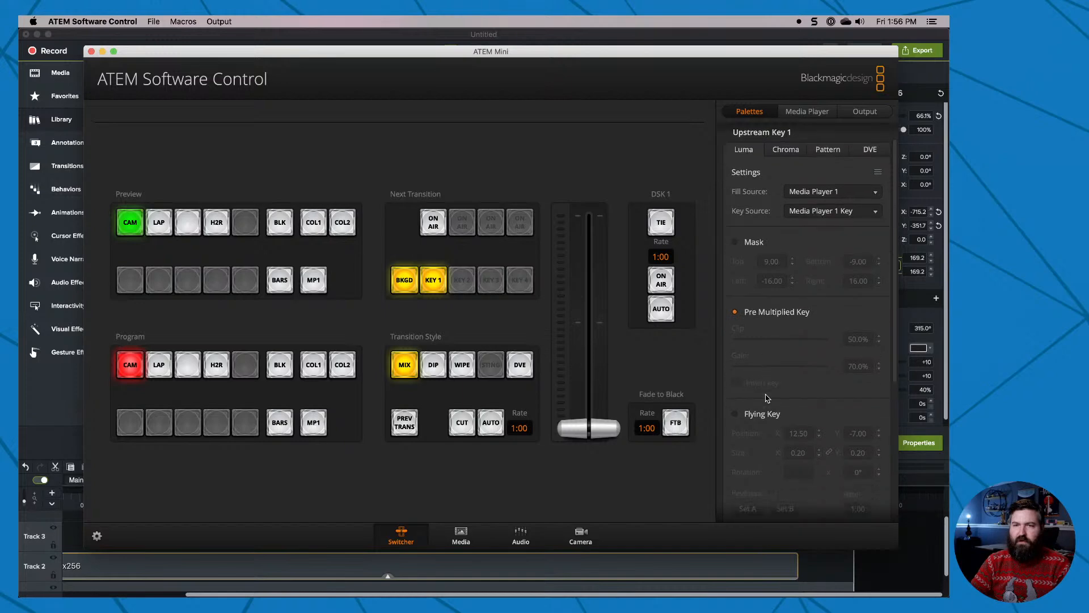
scroll(766, 398, down, 2)
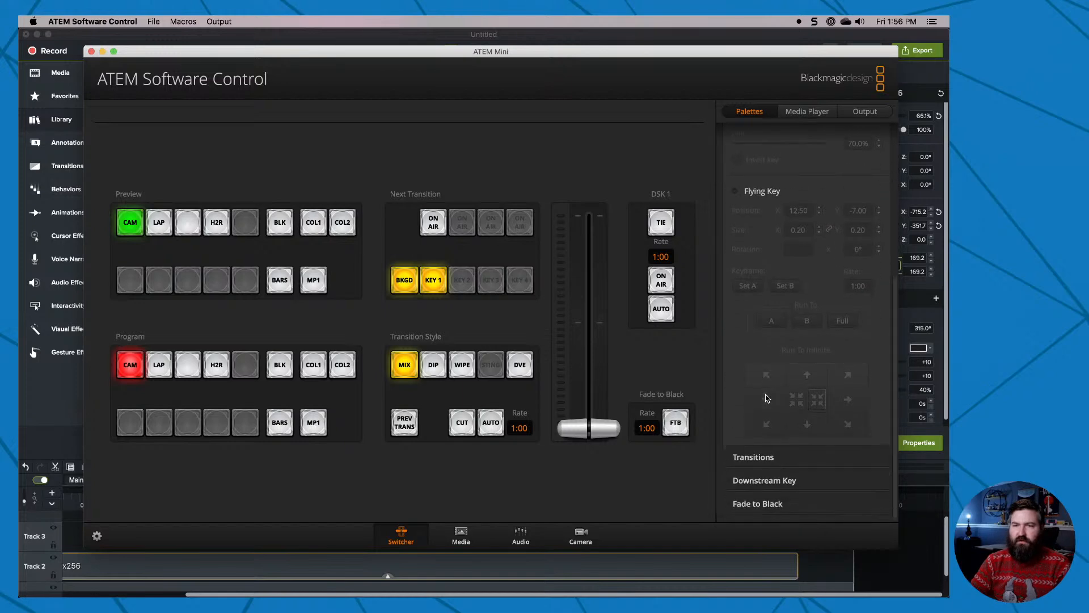
scroll(767, 398, up, 10)
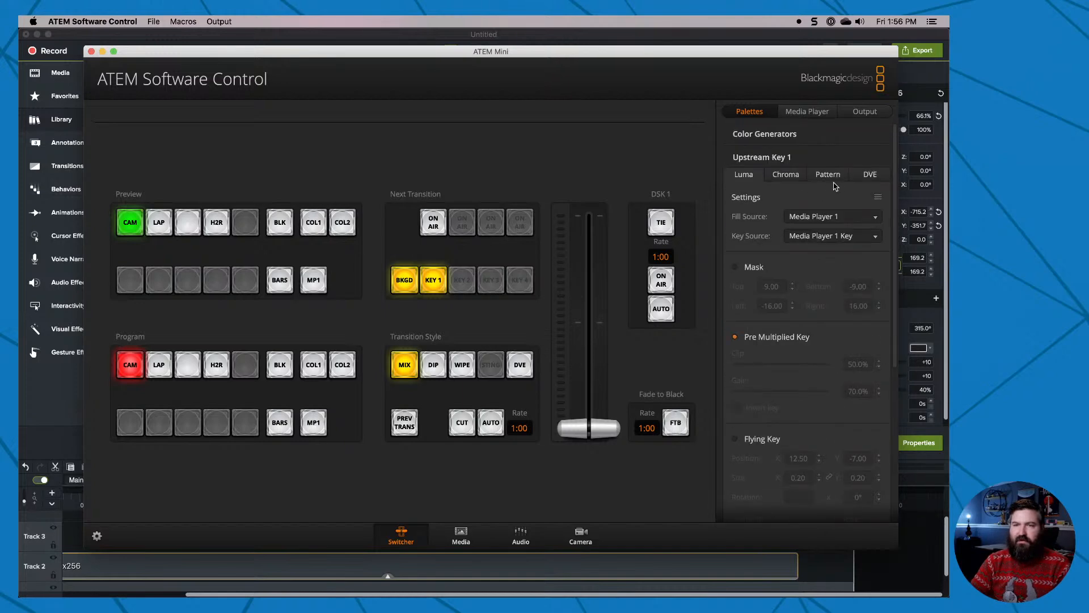
Review the DVE settings of Upstream Key 1 and the Downstream Key's source, mask and pre-multiplied key settings.
click(870, 175)
scroll(786, 404, down, 6)
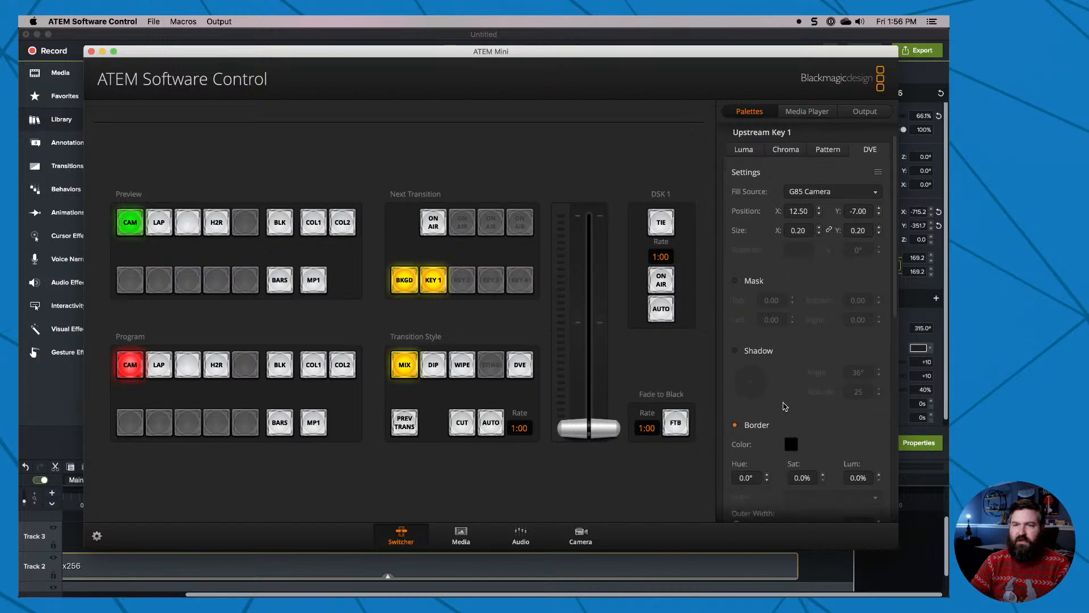
scroll(785, 406, down, 8)
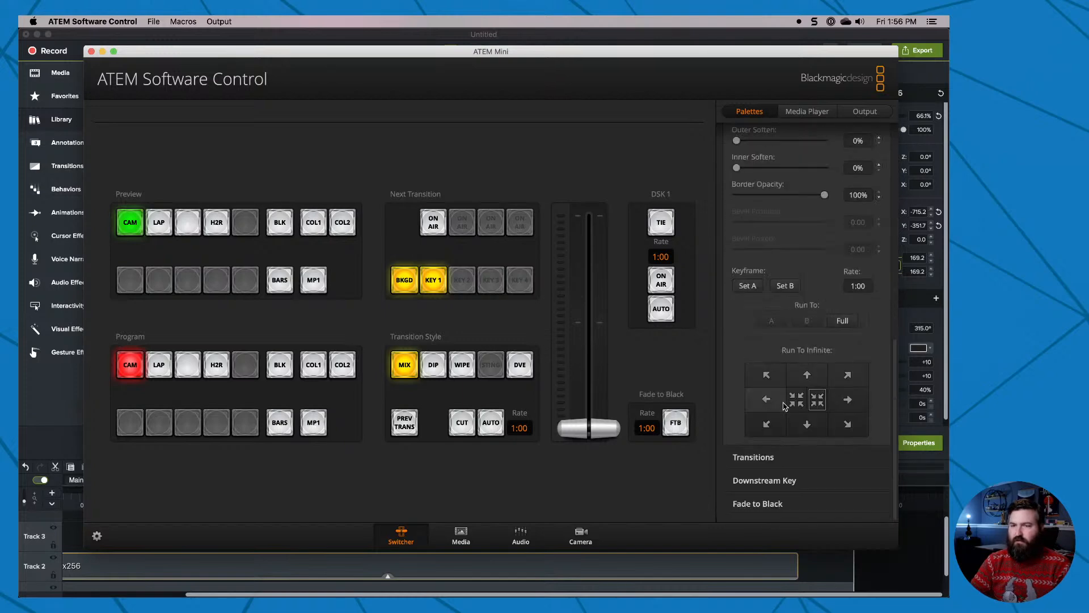
click(763, 480)
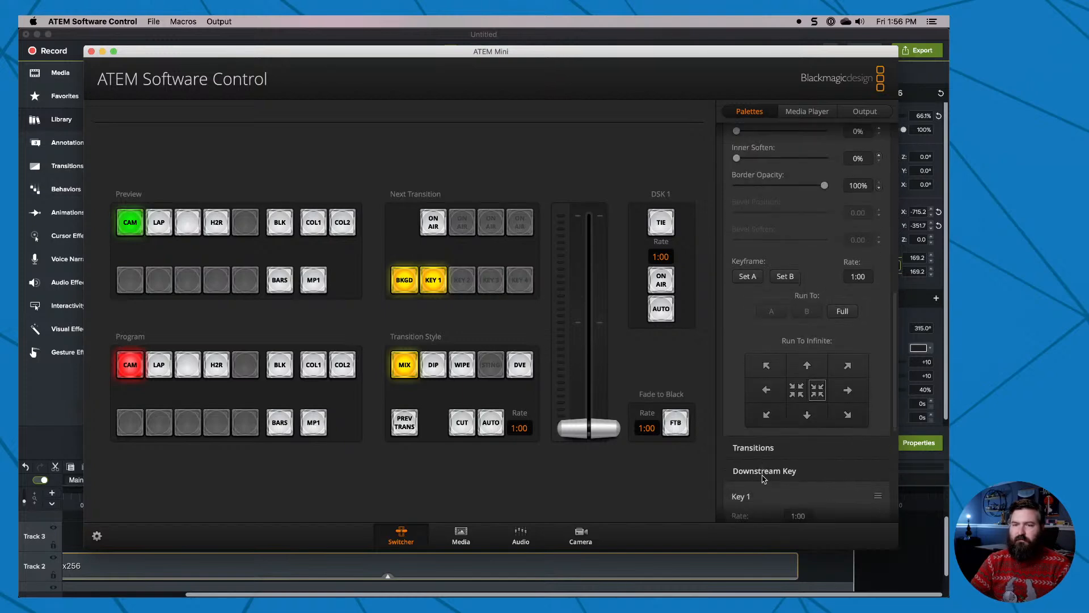
scroll(766, 465, down, 5)
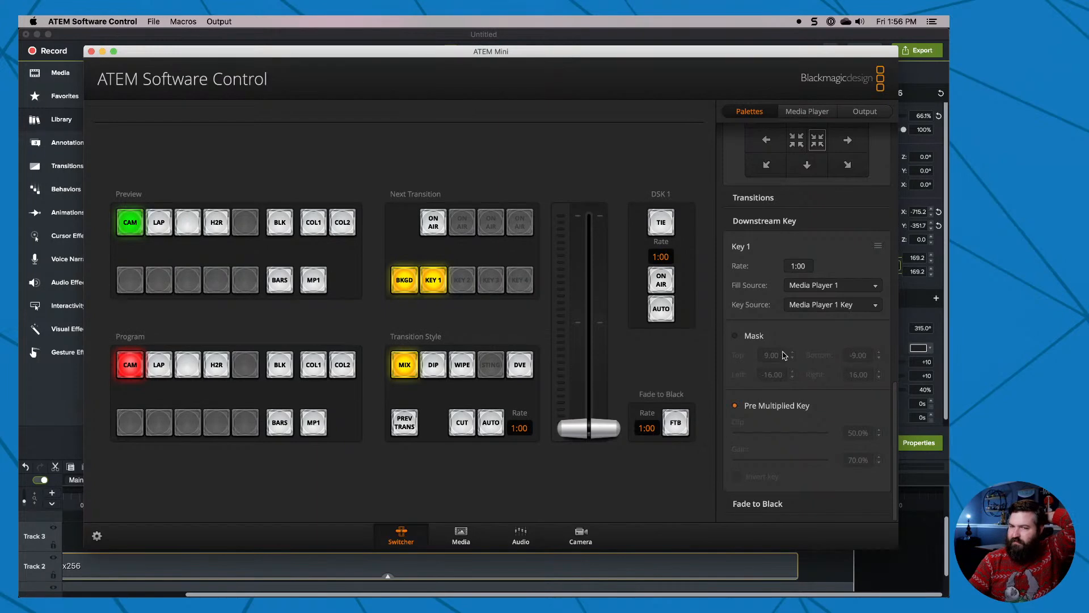
scroll(785, 355, up, 10)
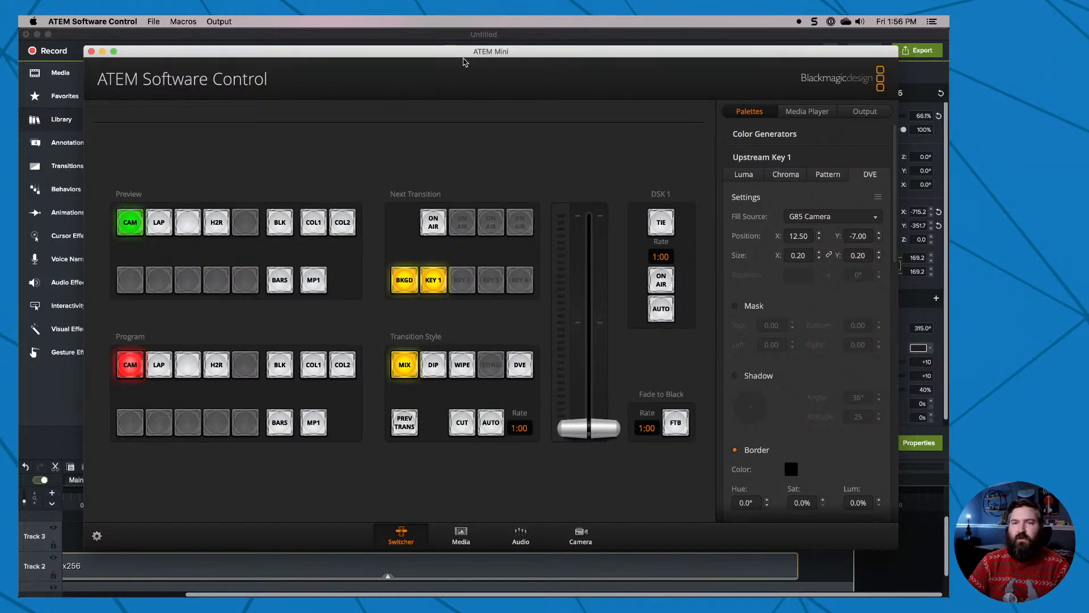
drag(441, 56, 418, 96)
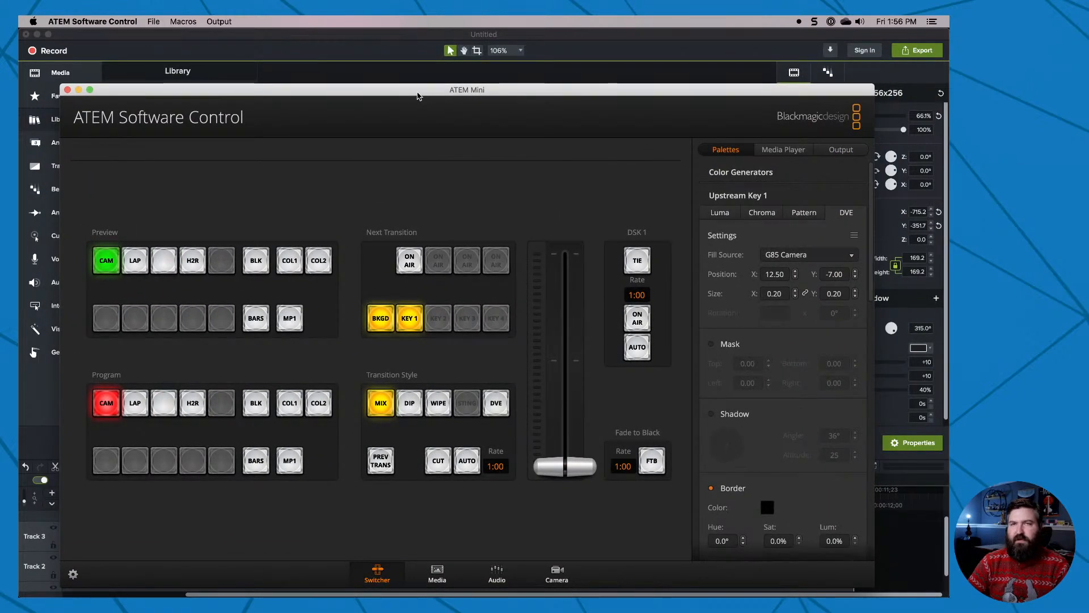
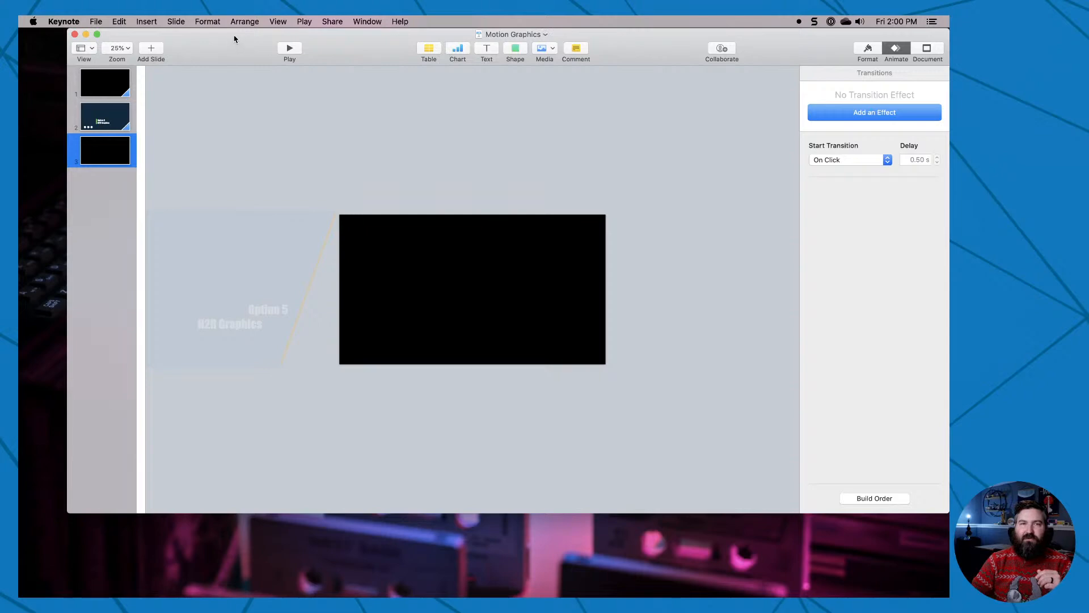
Resize the Keynote presentation window and review slides 1 and 2 with their Magic Move transition settings.
double_click(233, 37)
double_click(221, 34)
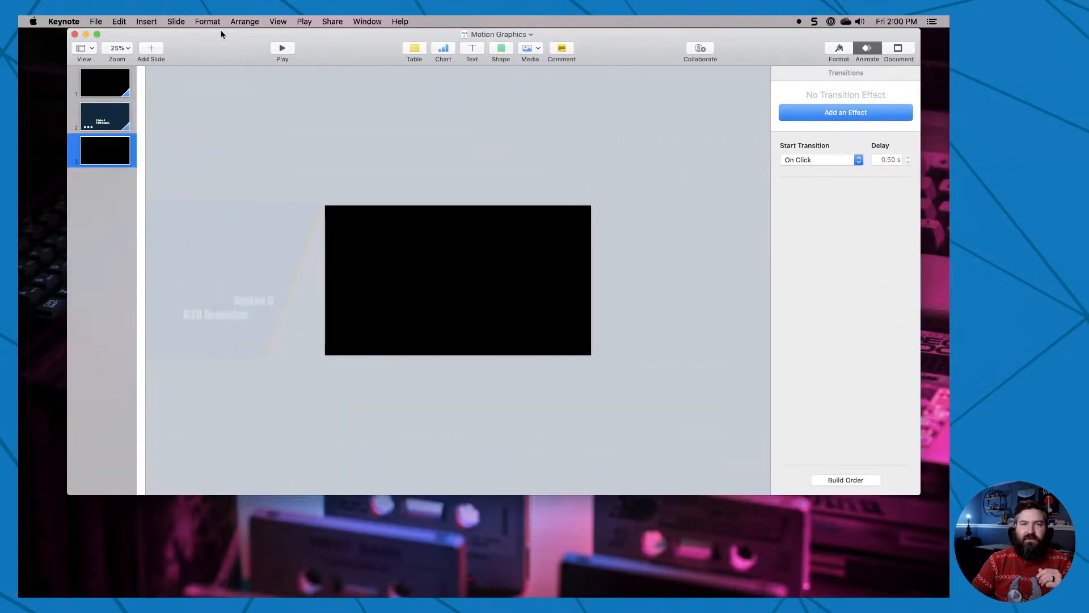
click(105, 83)
click(108, 124)
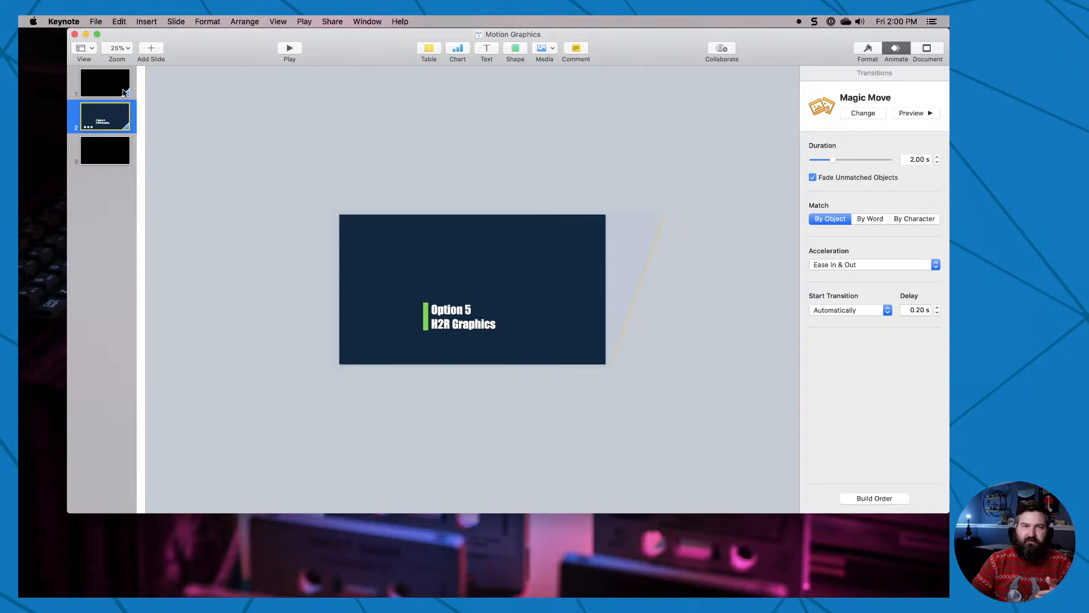
click(125, 92)
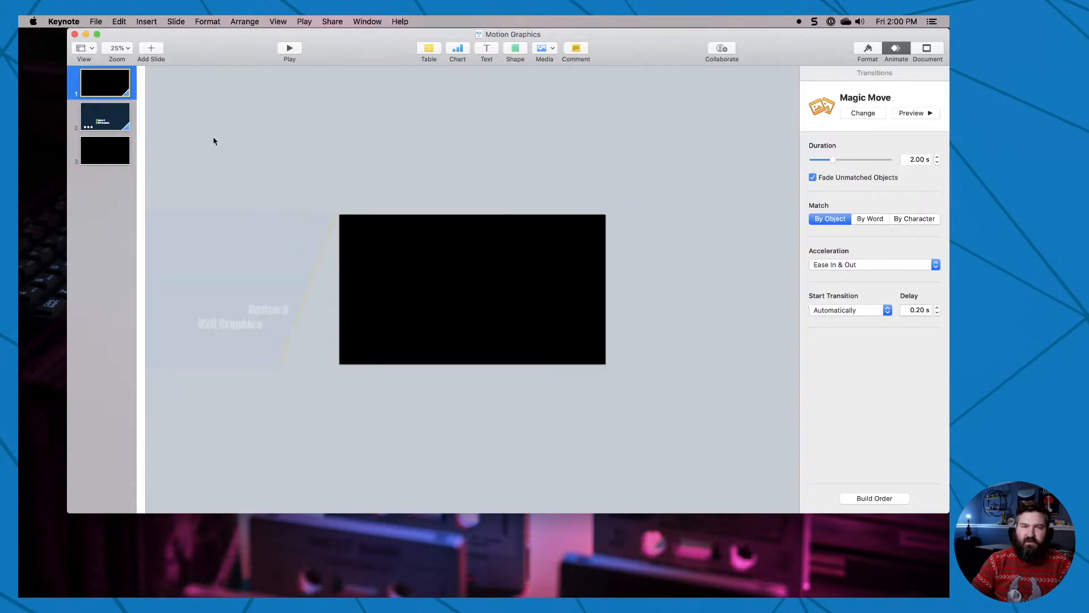
Move all the graphics of slide 1 onto the canvas and back out past the slide's left edge.
key(super+a)
drag(236, 258, 448, 247)
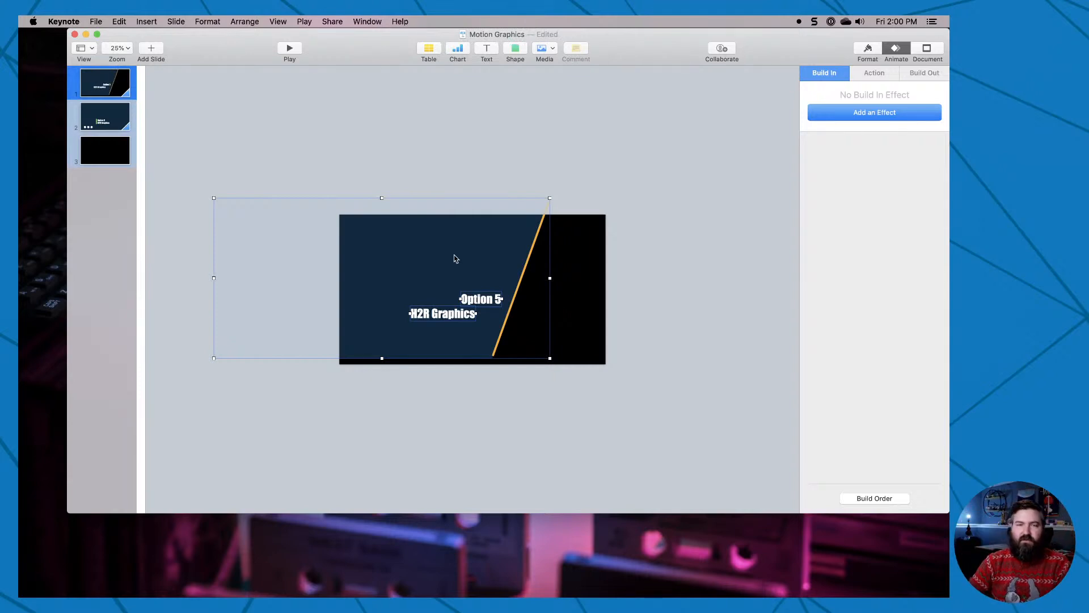
drag(452, 252, 237, 272)
Examine slides 2 and 3 and check the background fill of slide 1 in its layout settings.
click(105, 122)
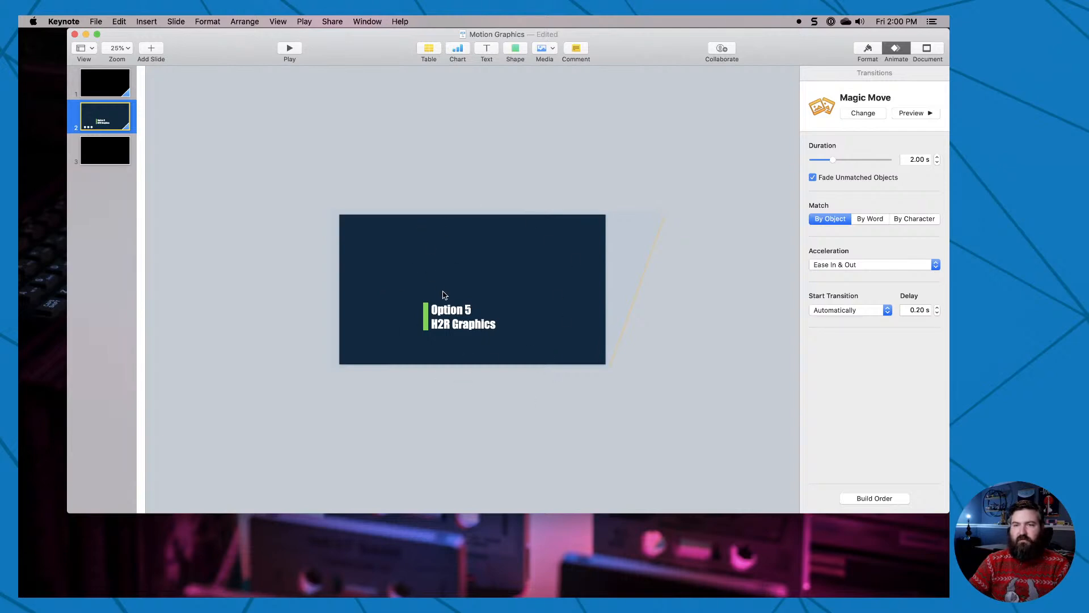
click(115, 156)
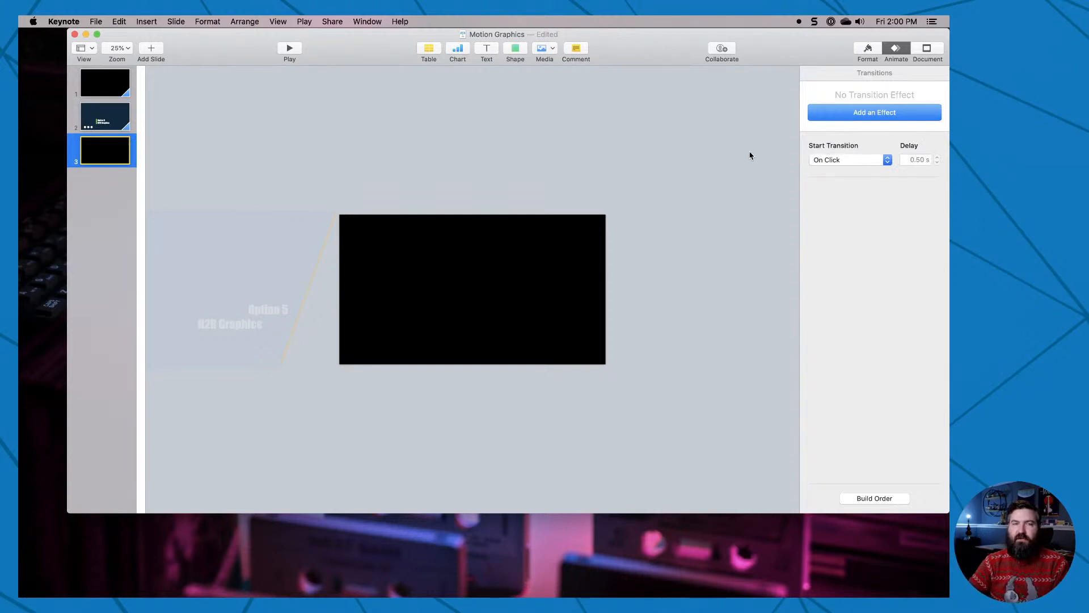
click(115, 87)
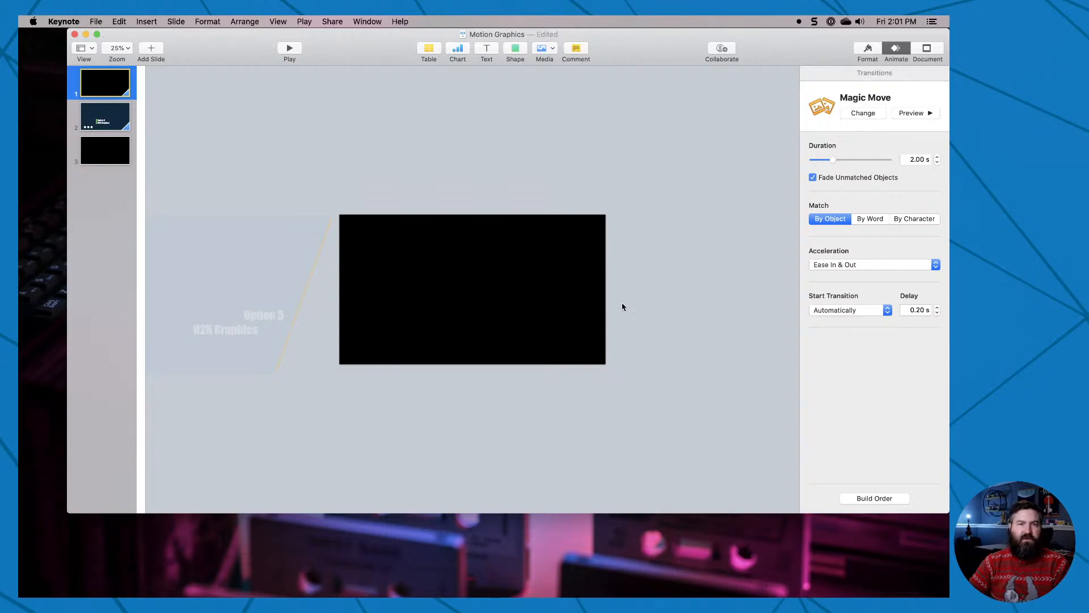
right_click(591, 257)
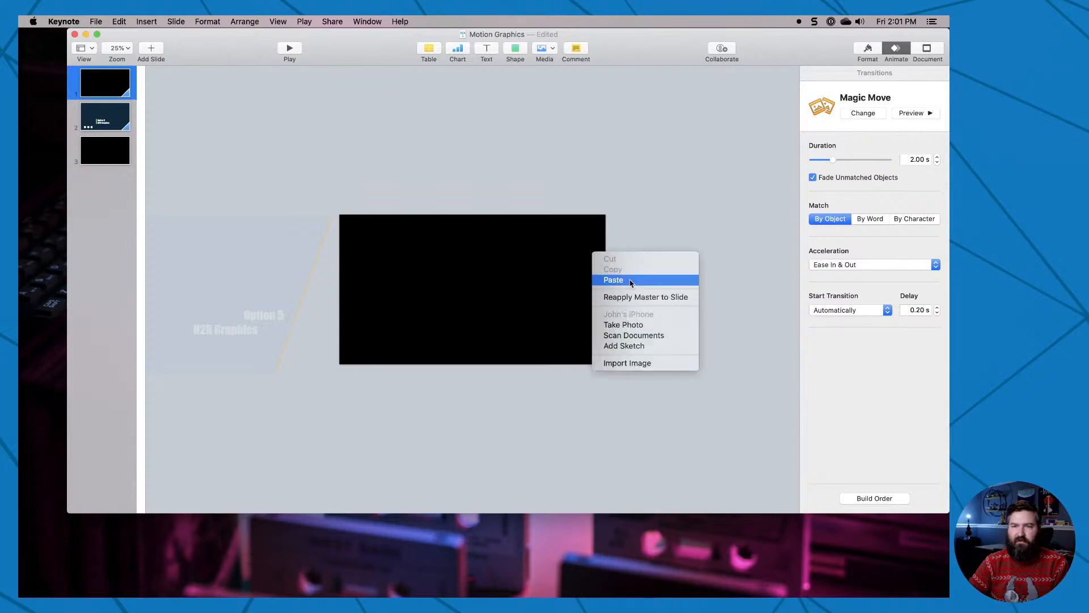
click(661, 203)
click(868, 50)
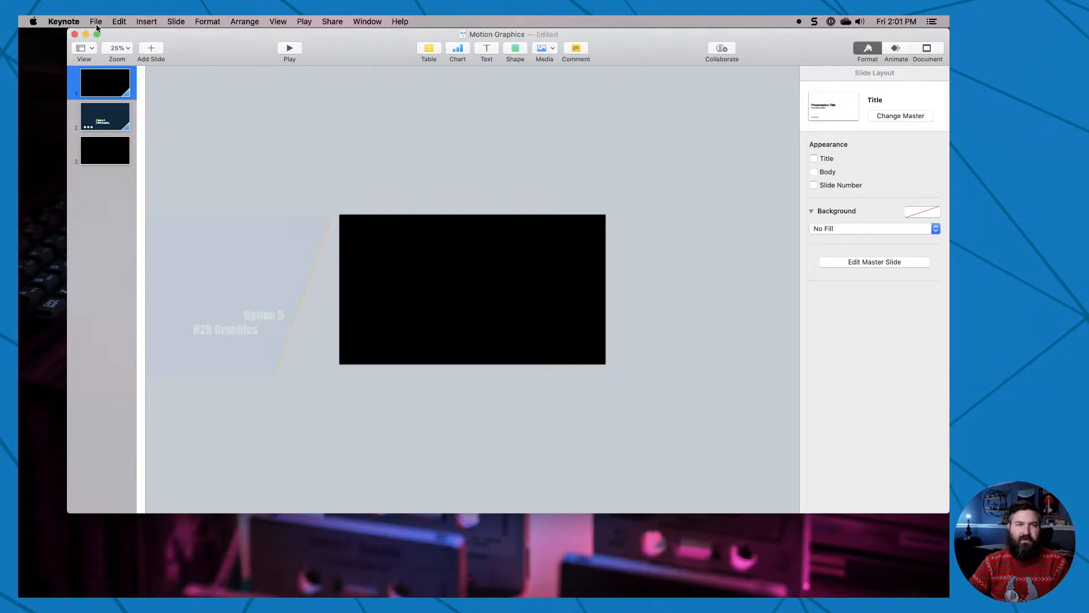
Examine the movie export settings, including frame rate, compression types and transparent backgrounds, and leave without exporting.
click(96, 23)
mouse_move(112, 137)
click(236, 159)
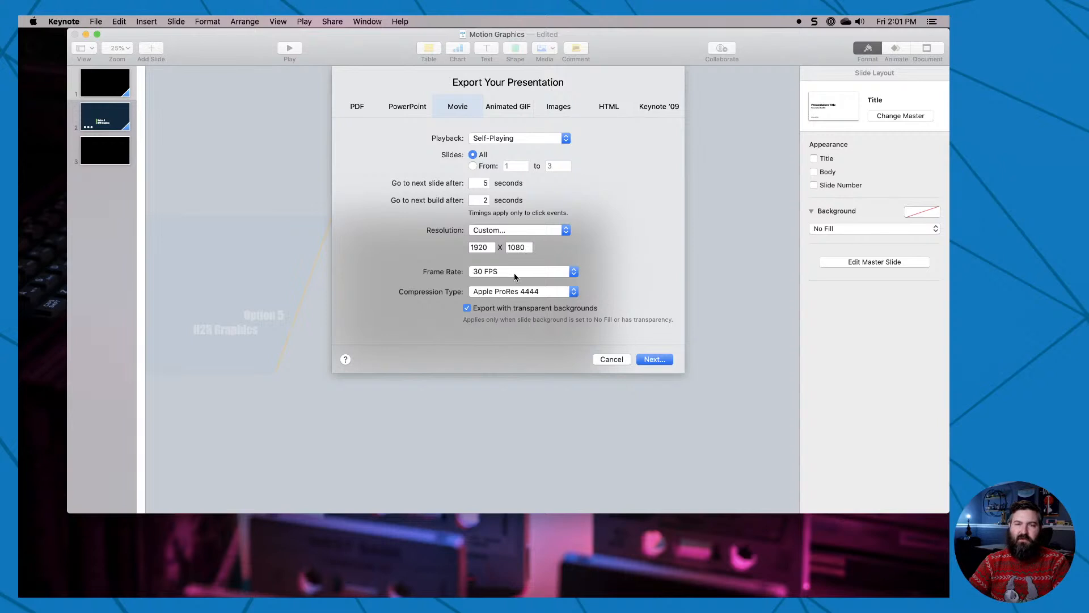
click(536, 295)
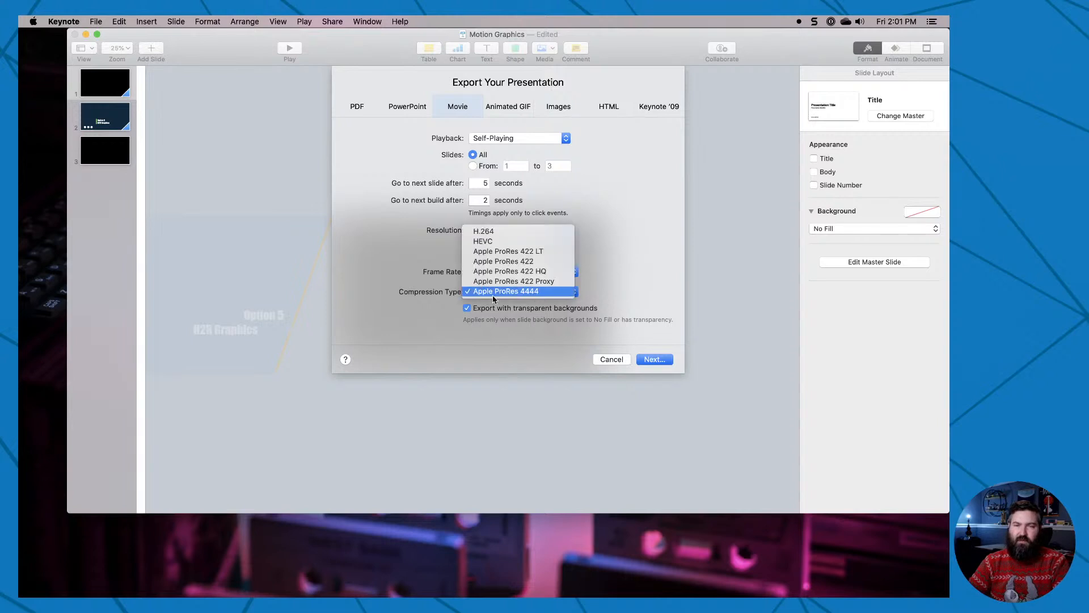
click(618, 298)
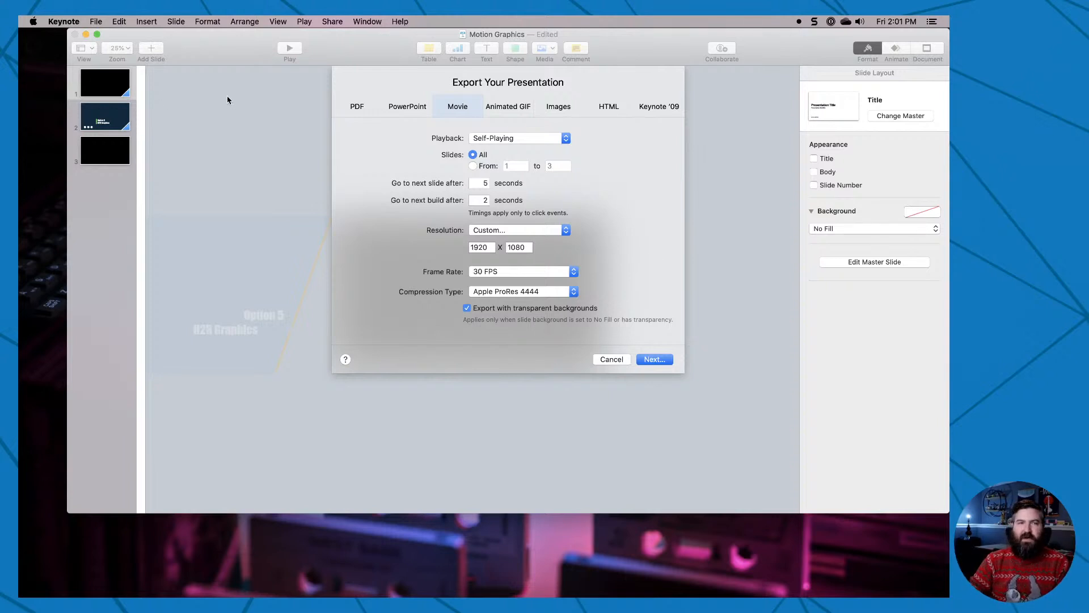
click(610, 359)
Review the opening, closing and middle slides of the Motion Graphics presentation once more.
click(94, 84)
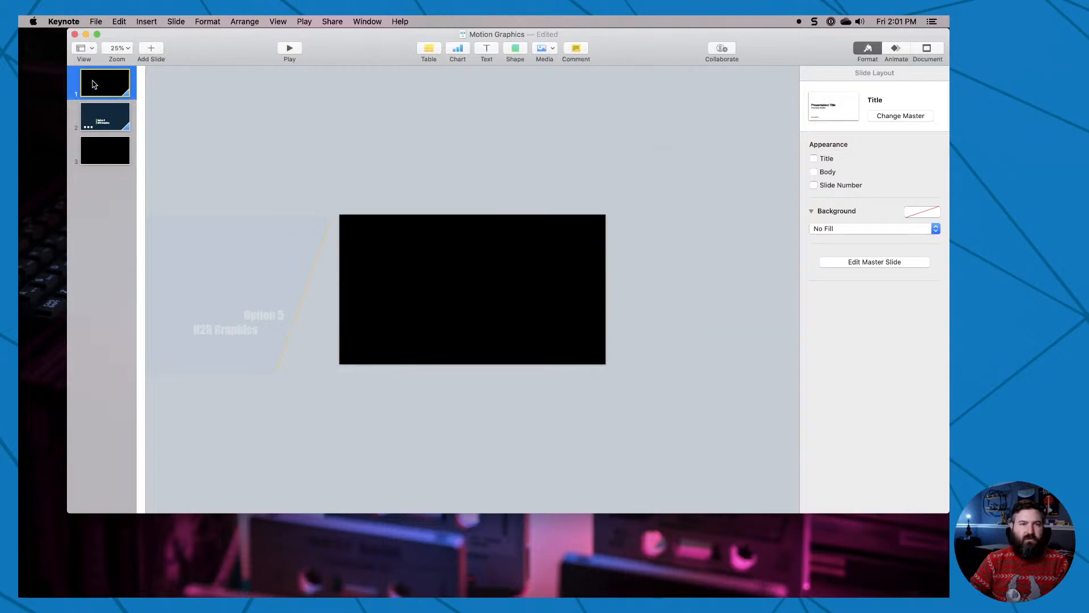
click(103, 151)
click(106, 122)
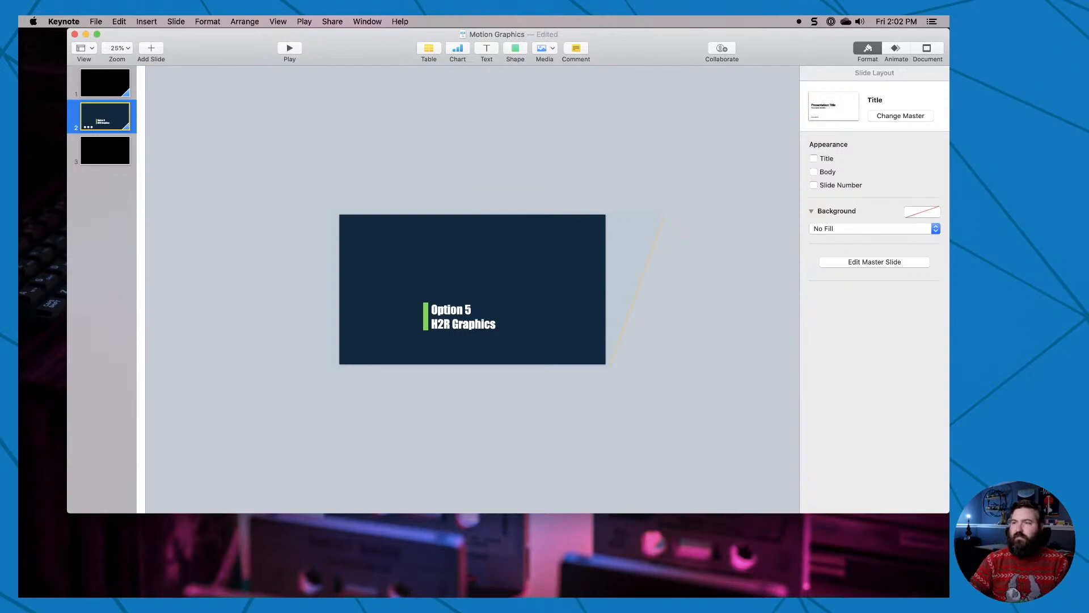
Switch to OBS, turn on Studio Mode and load the Camera scene into the preview.
drag(949, 136, 399, 20)
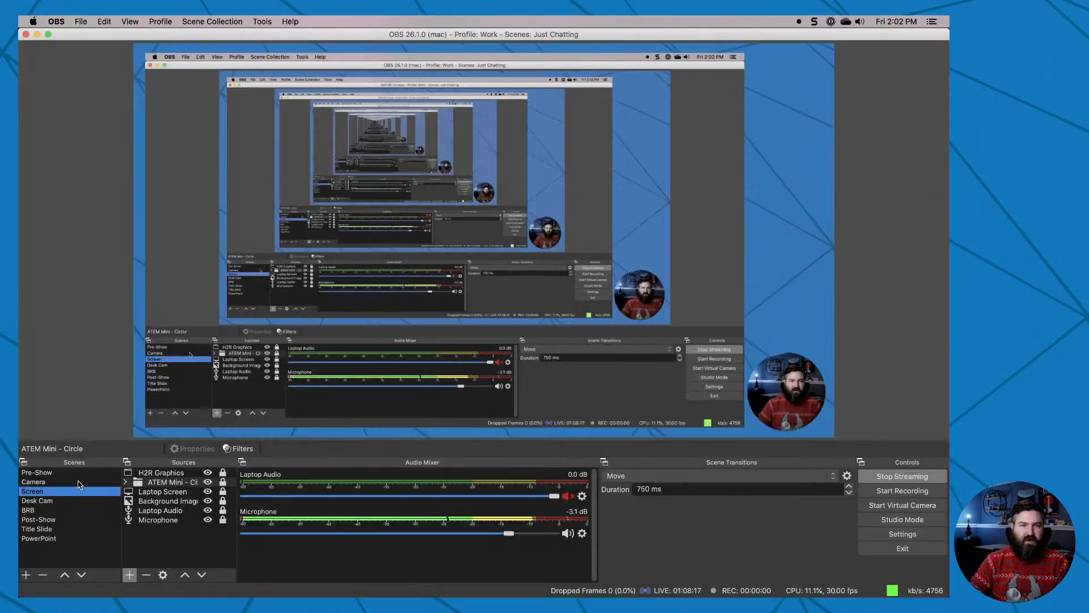
click(905, 520)
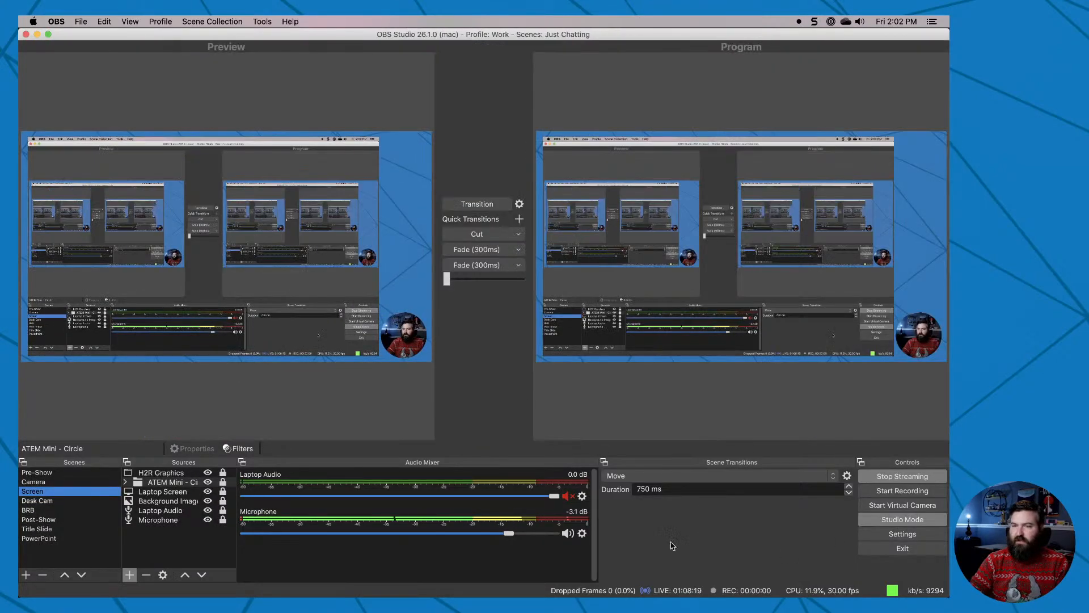
click(94, 482)
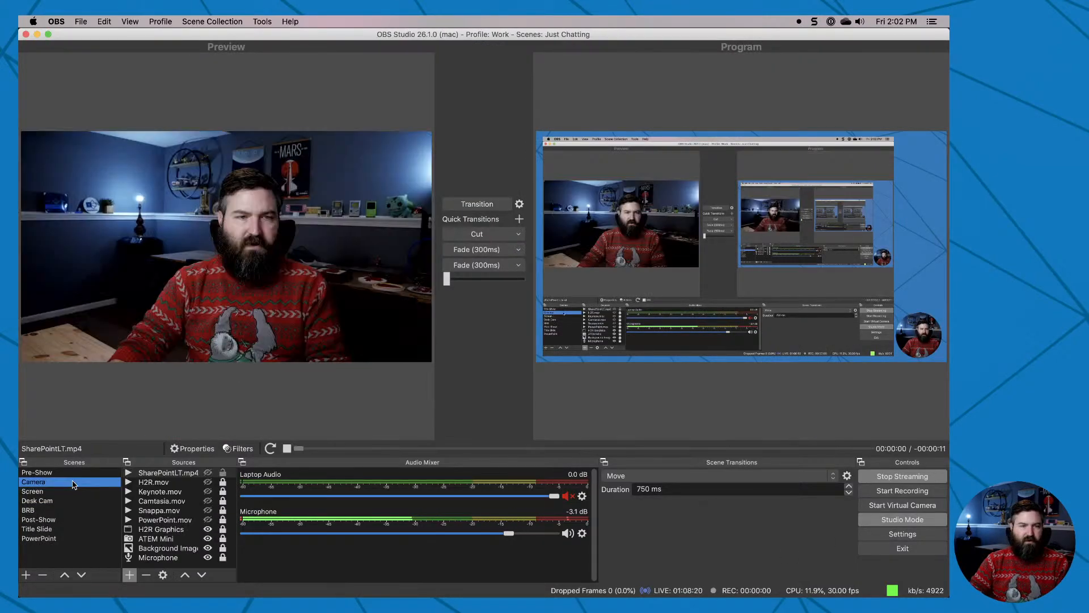
Examine the playback options in the properties of the Camtasia.mov source, including Close file when inactive, and close them without changes.
click(169, 483)
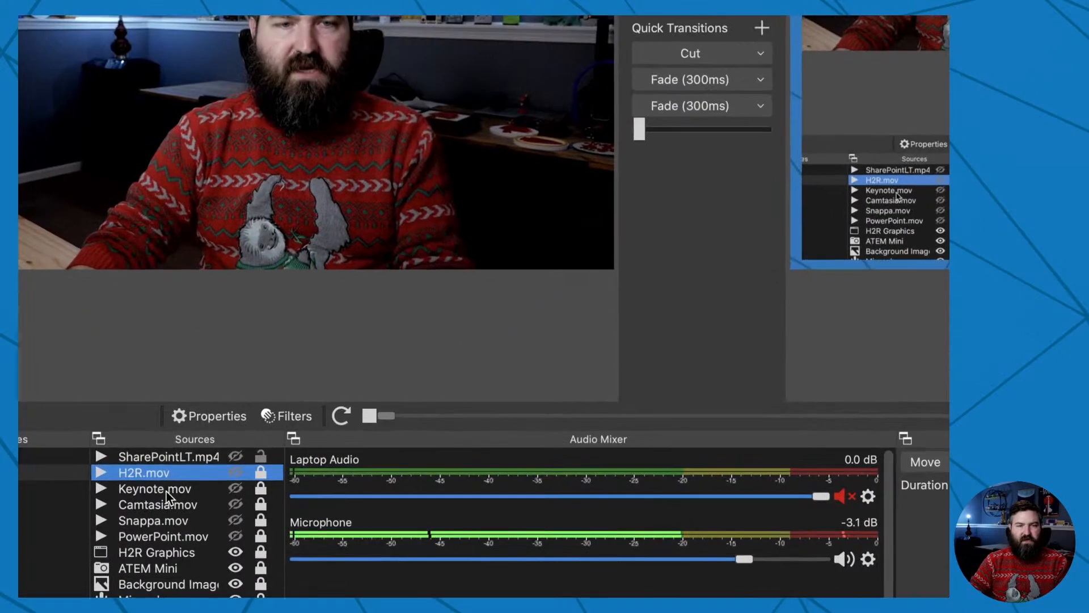
click(158, 505)
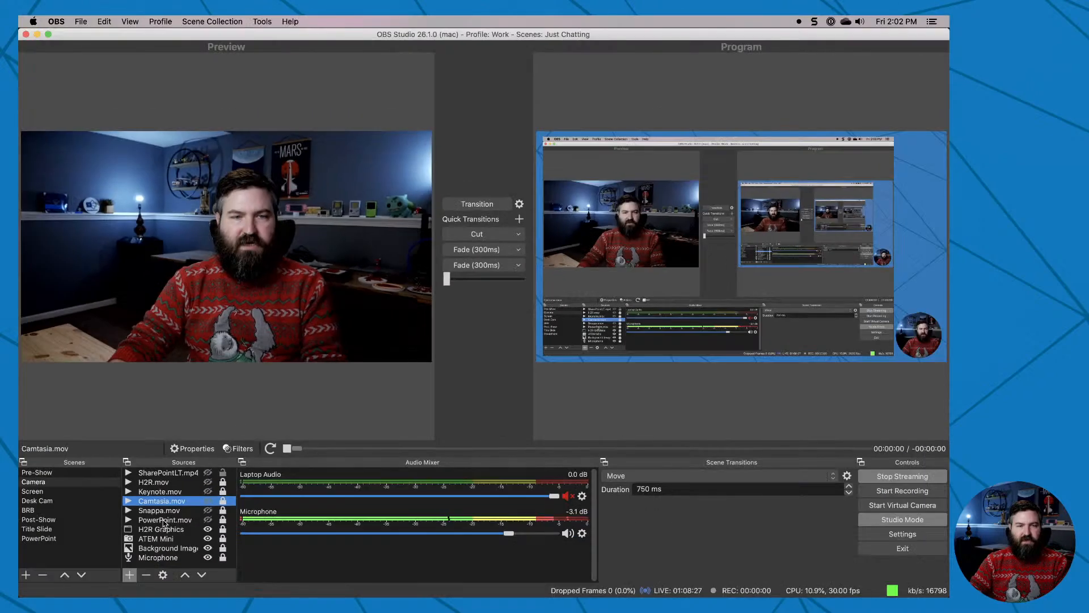
double_click(180, 504)
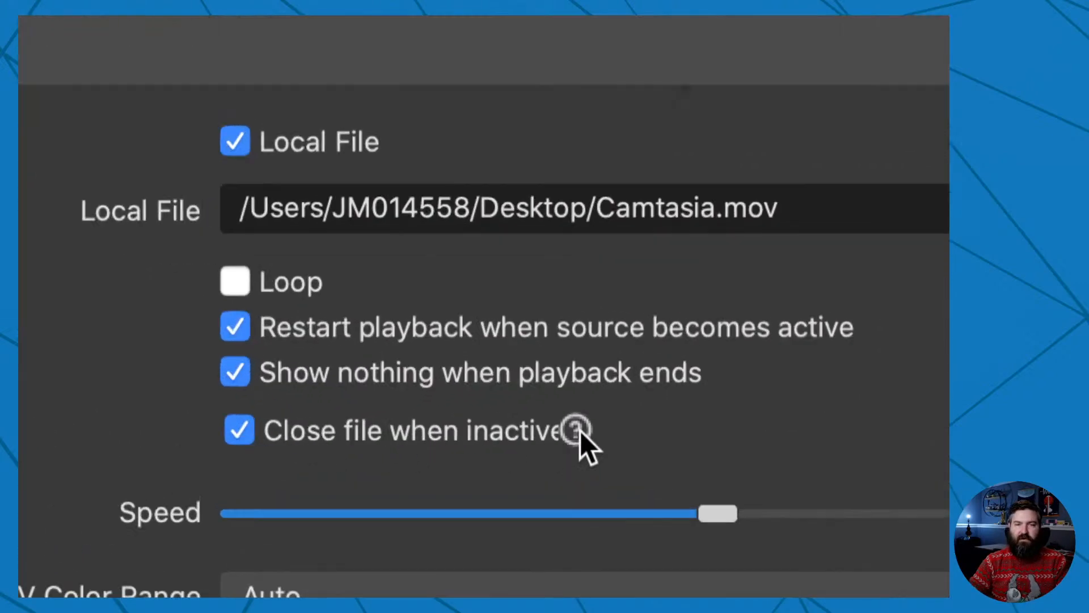
mouse_move(579, 430)
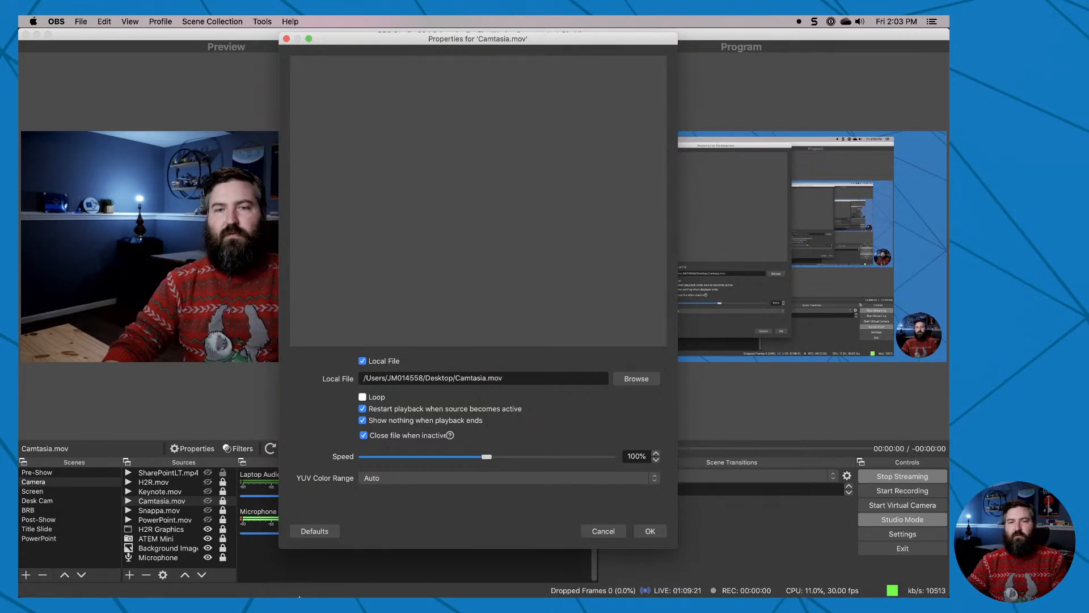
click(592, 531)
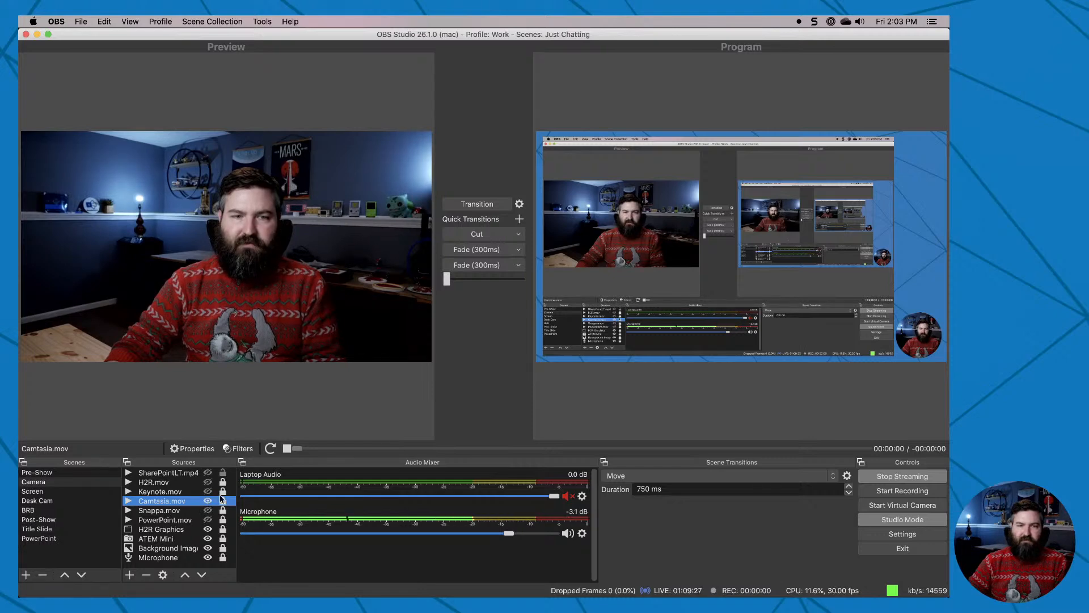
Toggle the visibility of the Camtasia.mov source in the Camera scene and turn off Studio Mode.
click(208, 501)
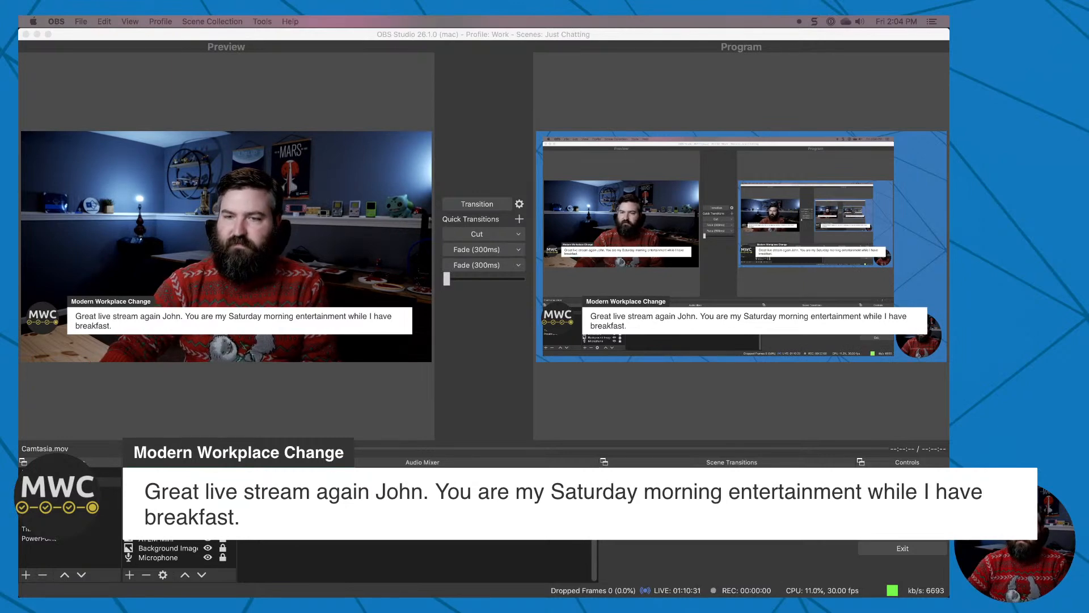
click(902, 518)
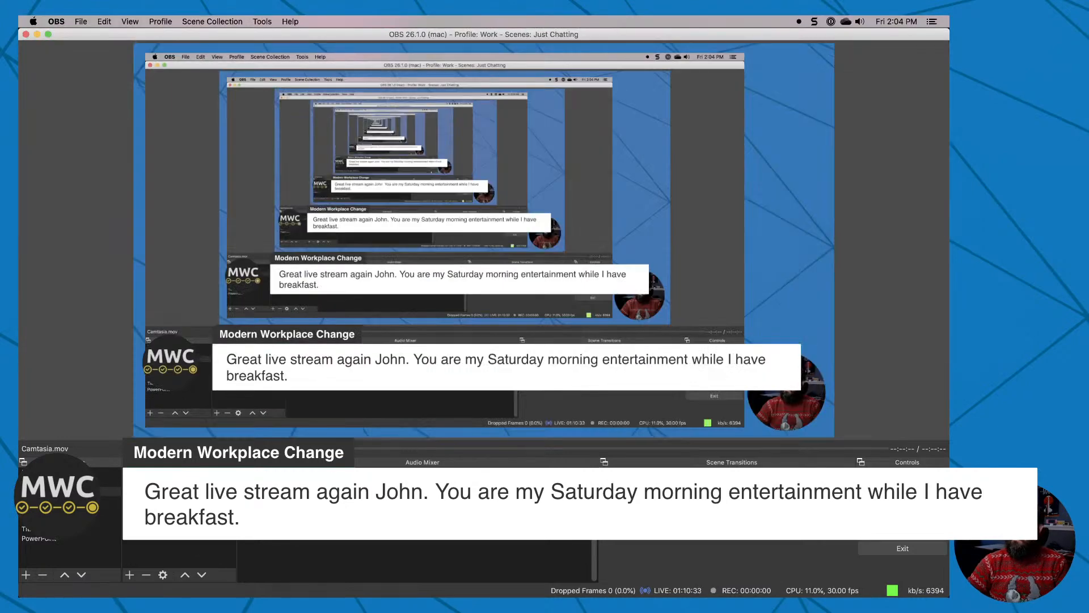
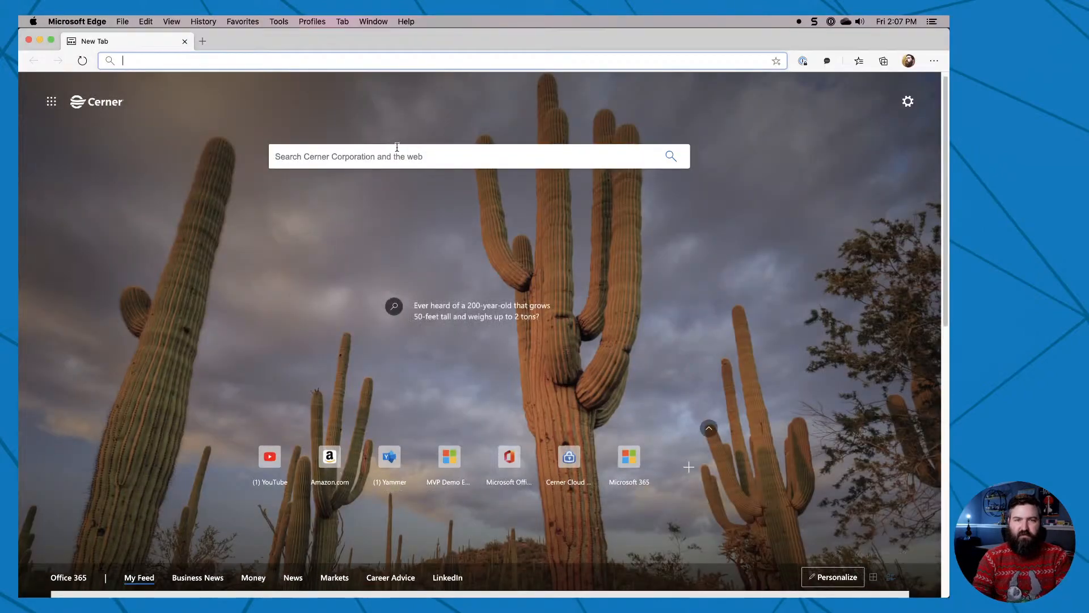
Search the web for H2R Graphics and open the Here to Record website from the results.
click(359, 59)
click(359, 59)
text(h2r gaphics)
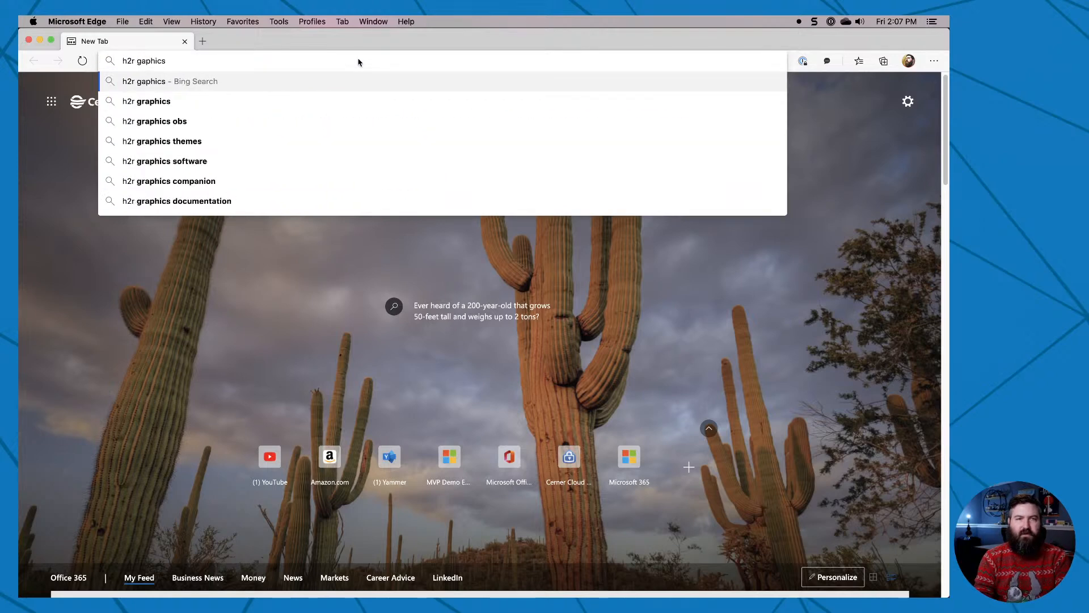
key(Return)
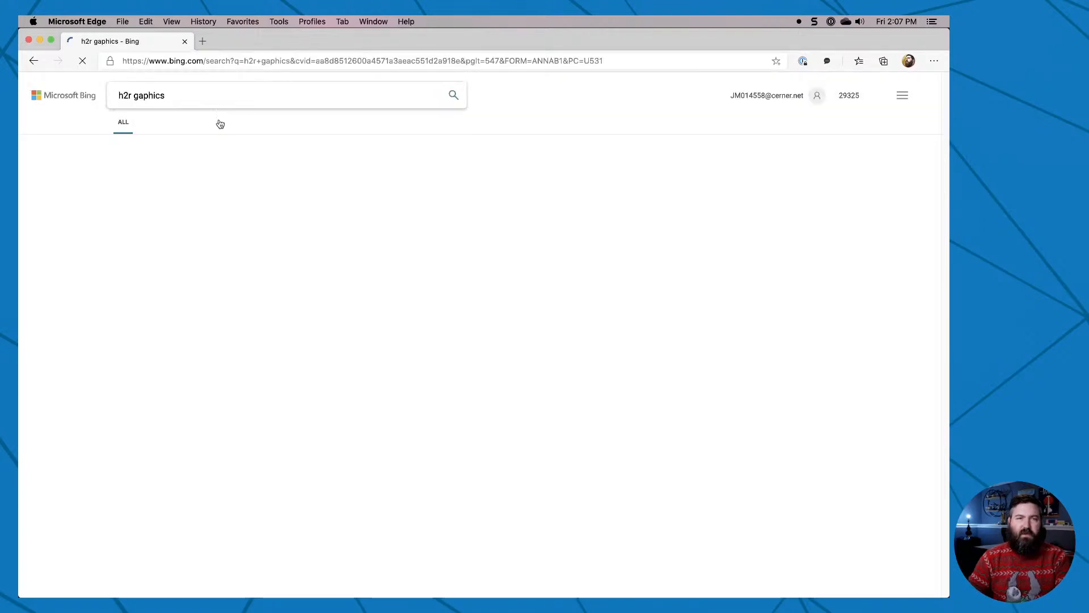
click(224, 171)
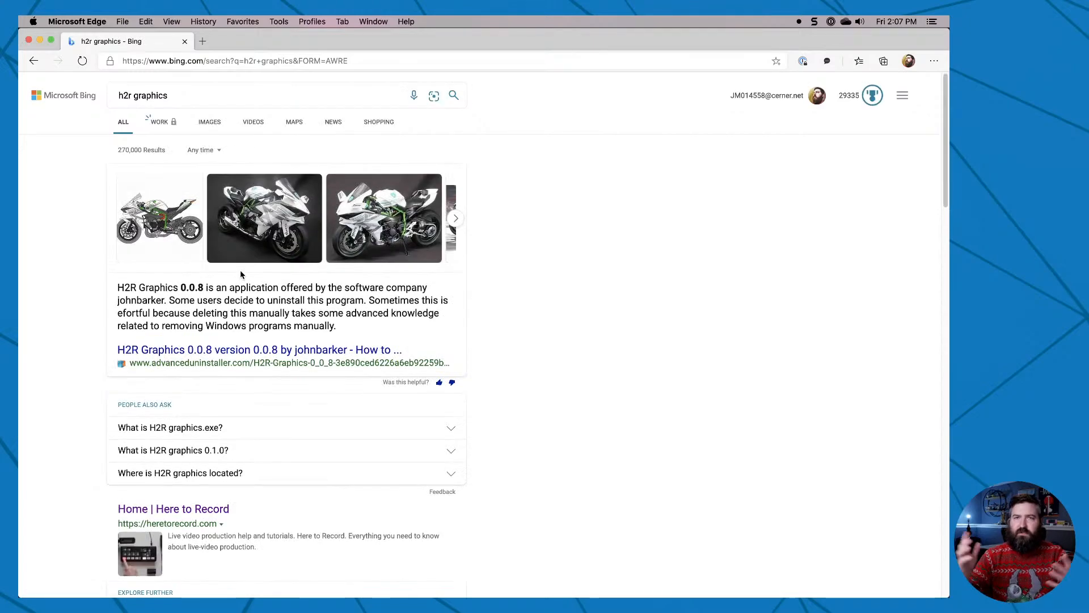
scroll(251, 395, down, 2)
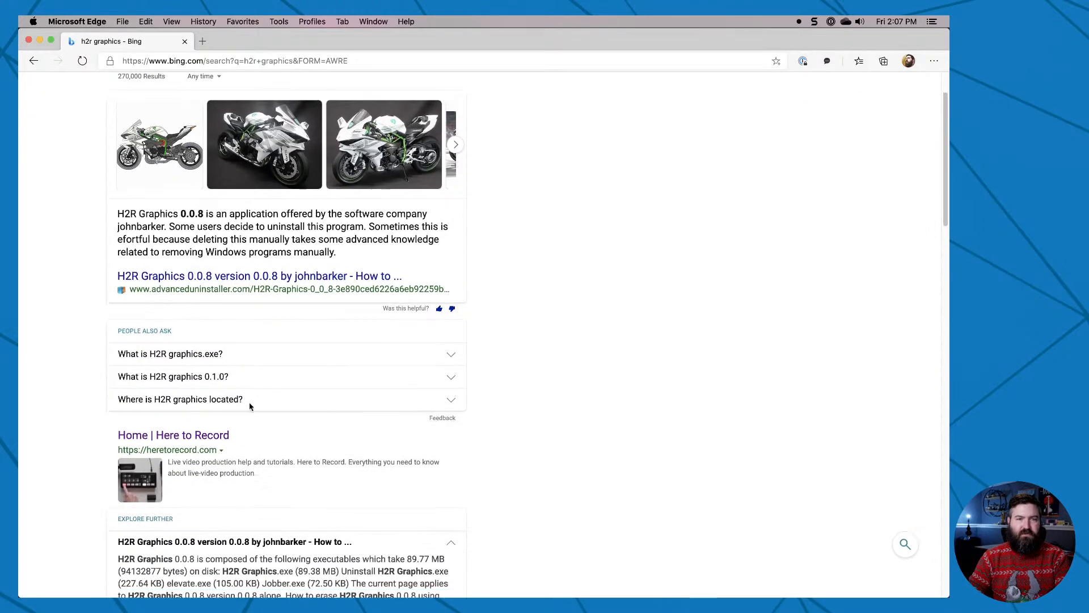
click(209, 436)
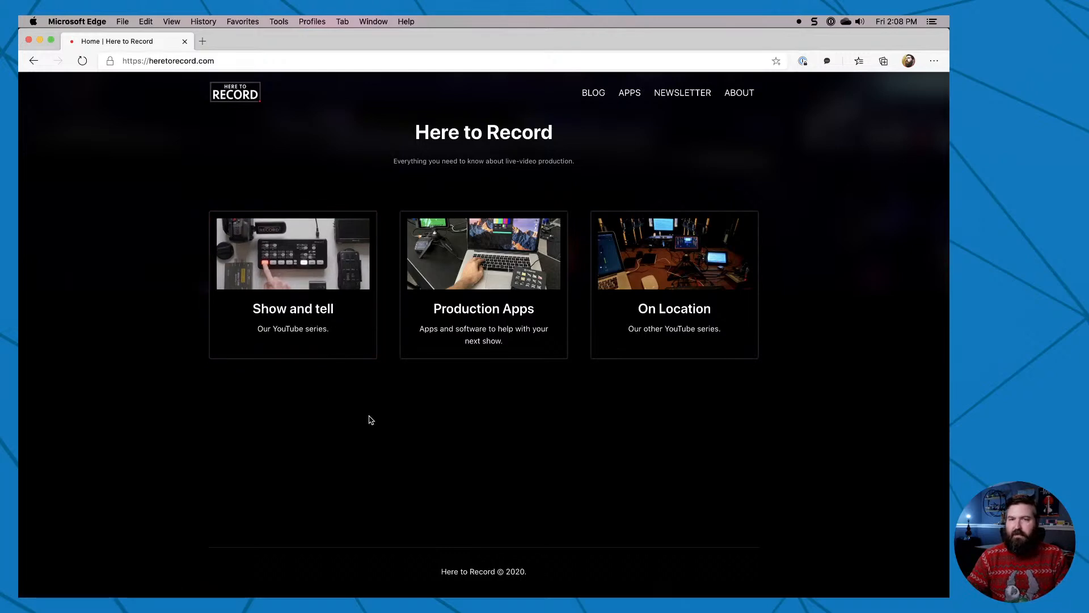
Browse the Production Apps on the Here to Record site and open the H2R Graphics product page.
click(508, 280)
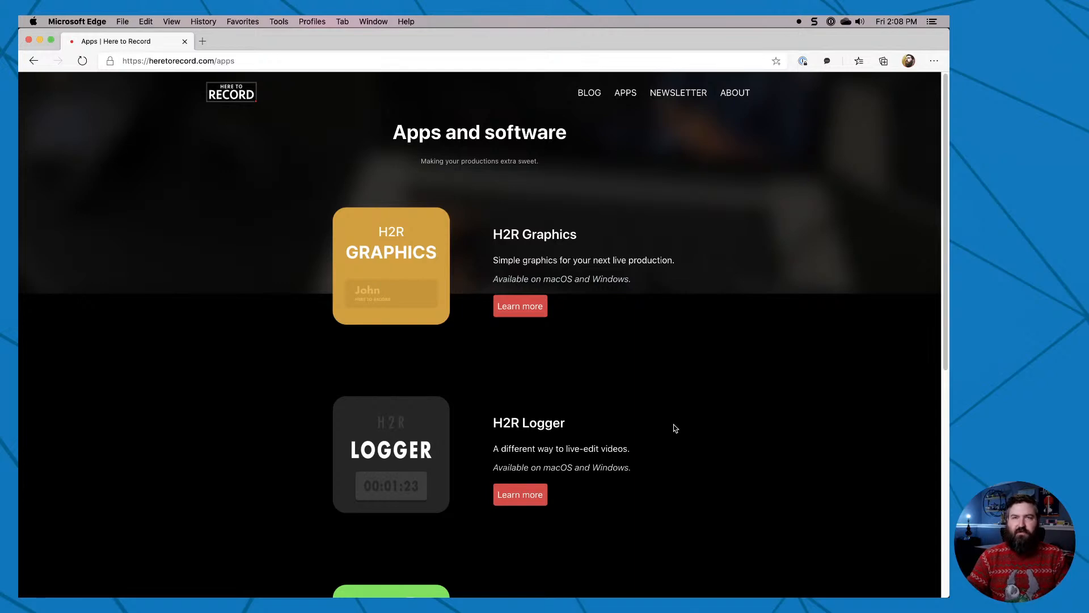
scroll(675, 428, down, 2)
scroll(675, 429, down, 2)
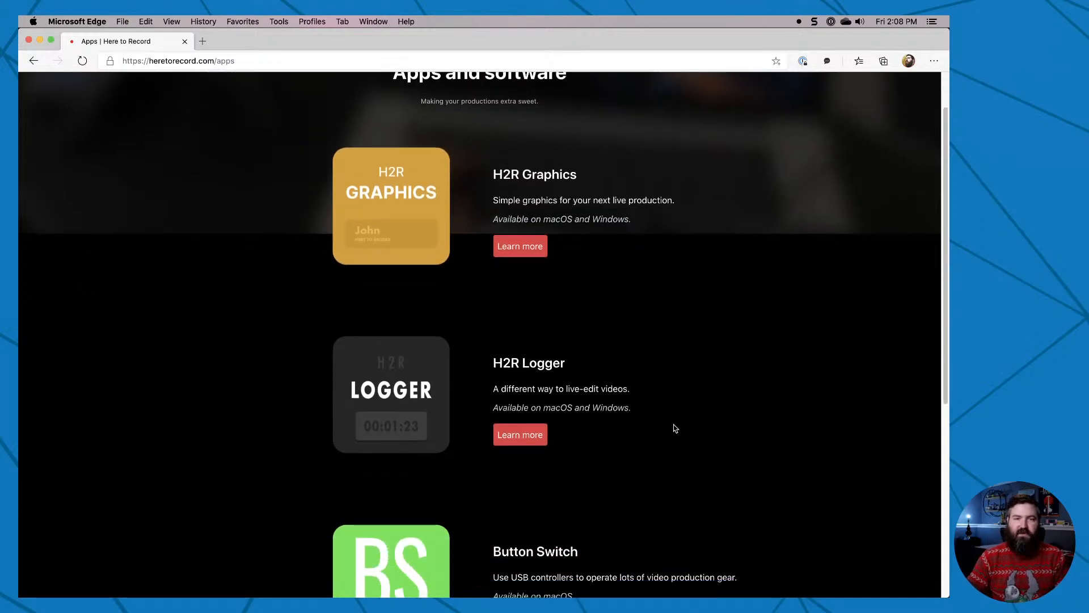
scroll(674, 429, up, 3)
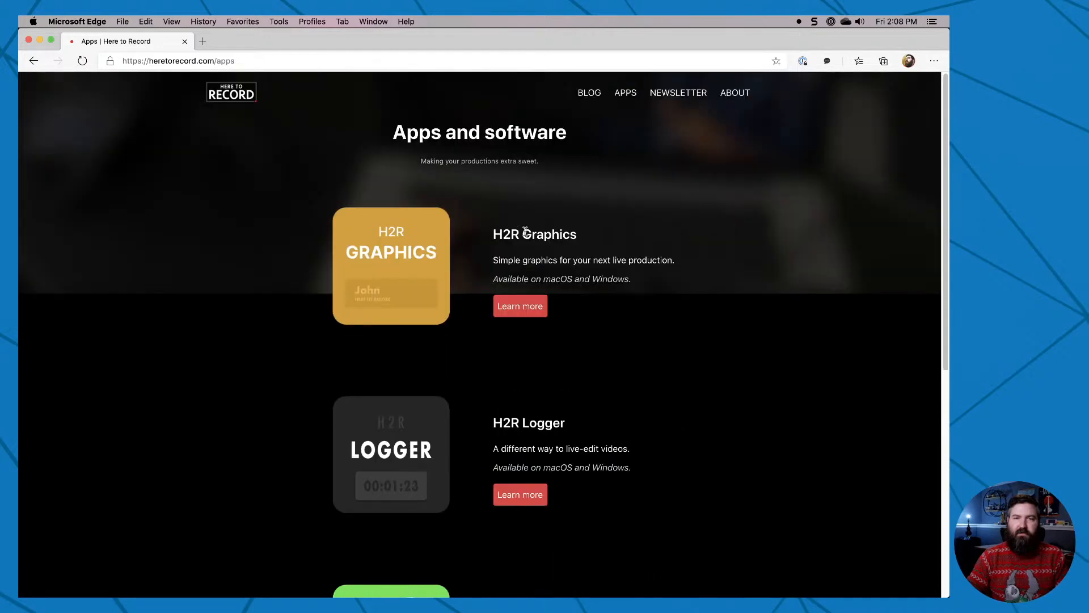
click(524, 306)
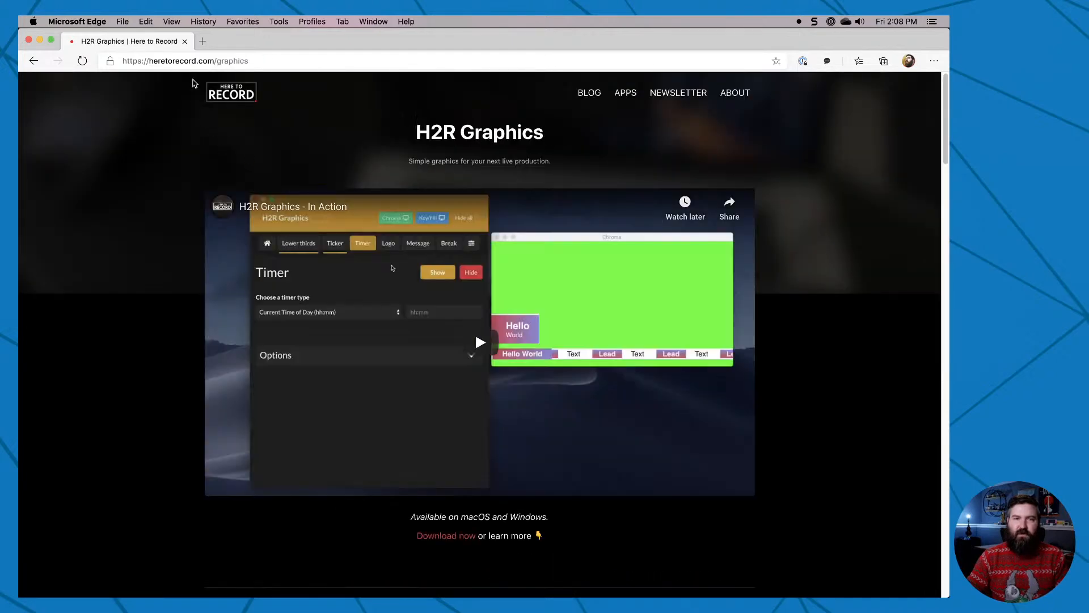
Review the page address and feature list for H2R Graphics, and minimize the browser window.
drag(152, 60, 249, 60)
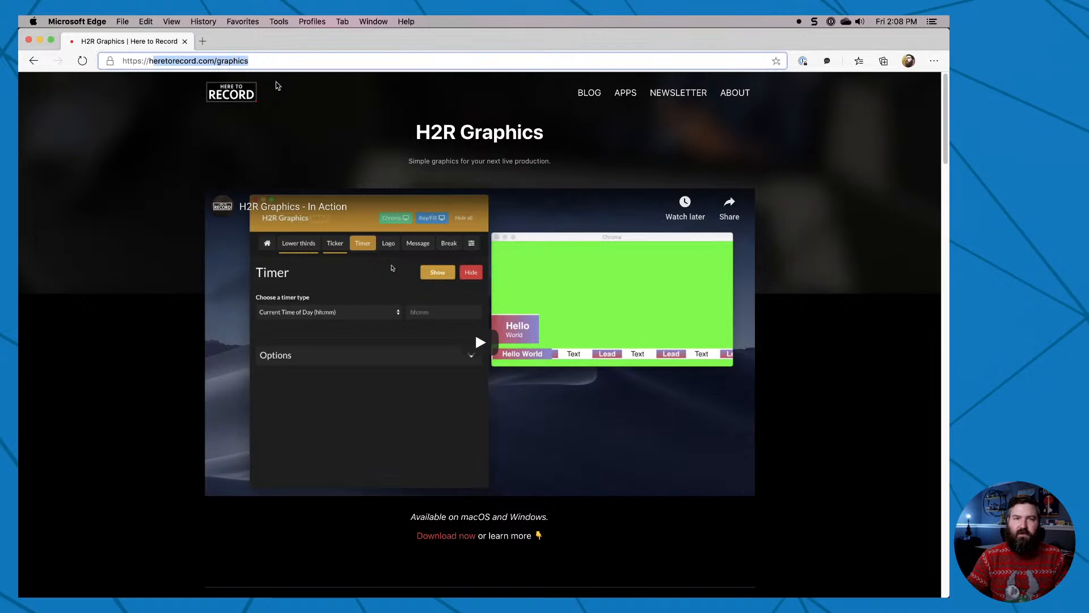
click(181, 311)
scroll(146, 315, down, 10)
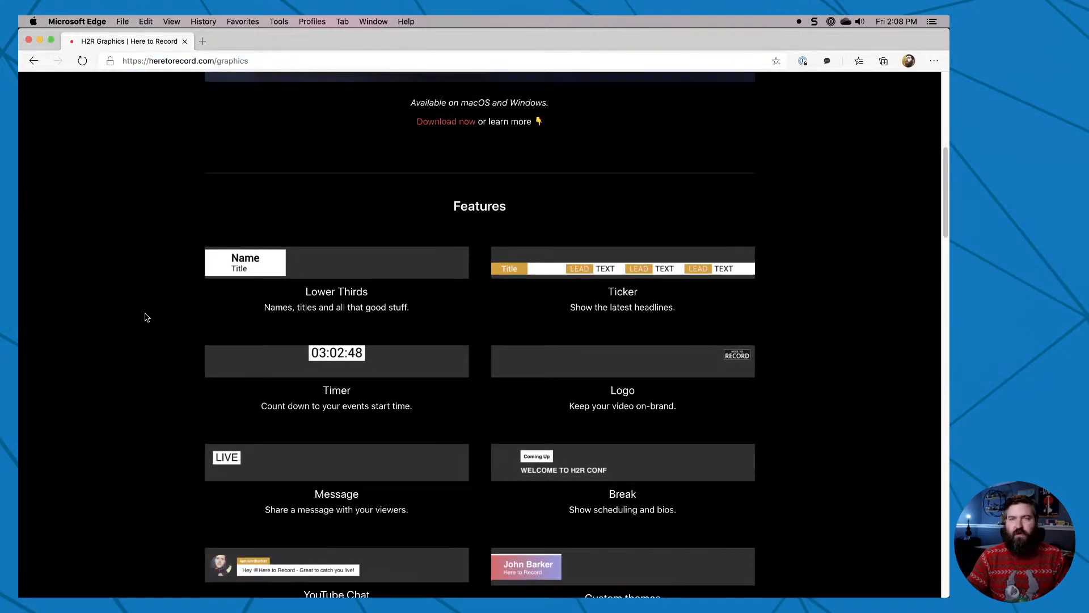
scroll(146, 317, down, 2)
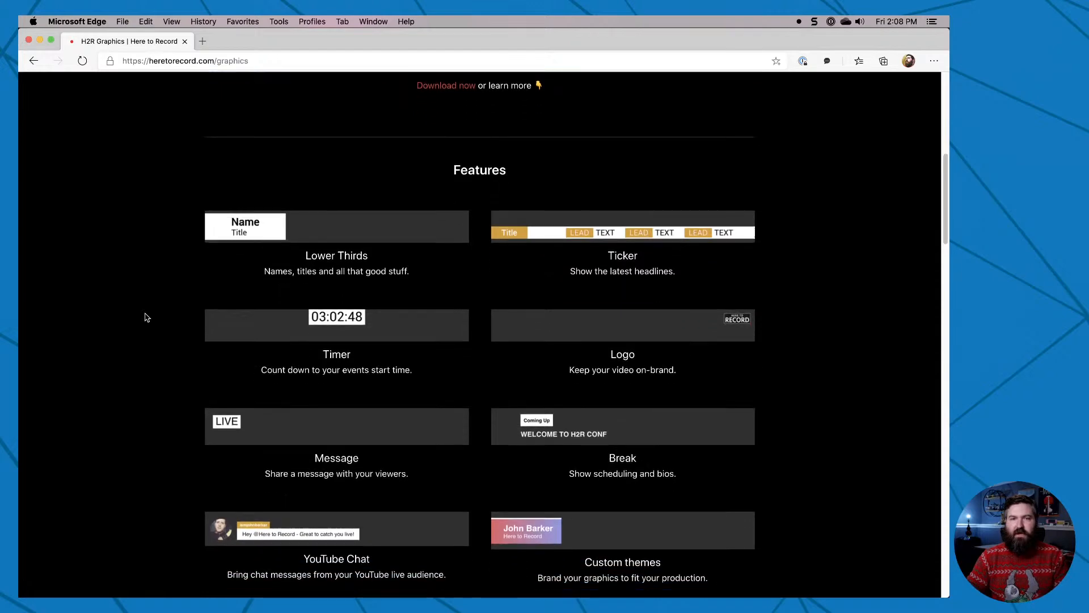
key(ctrl+alt+super+Right)
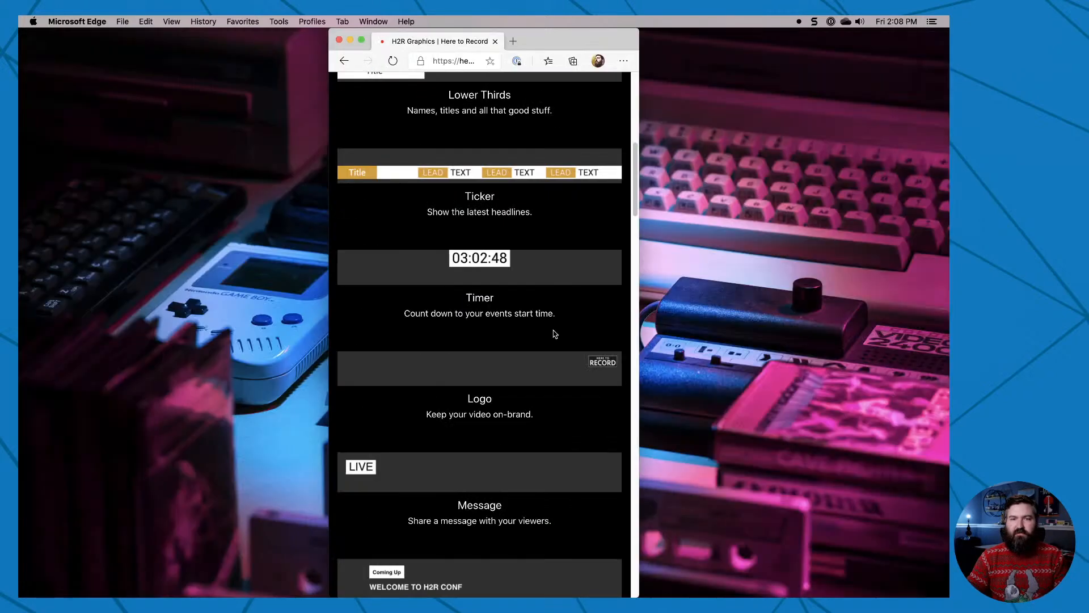
double_click(540, 40)
scroll(338, 395, down, 1)
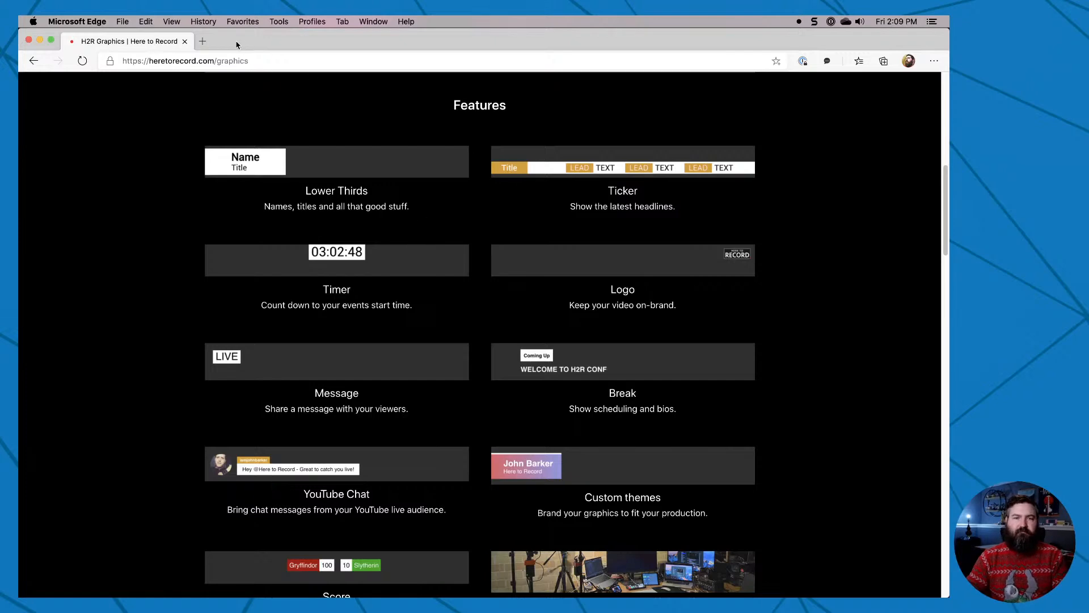
click(40, 40)
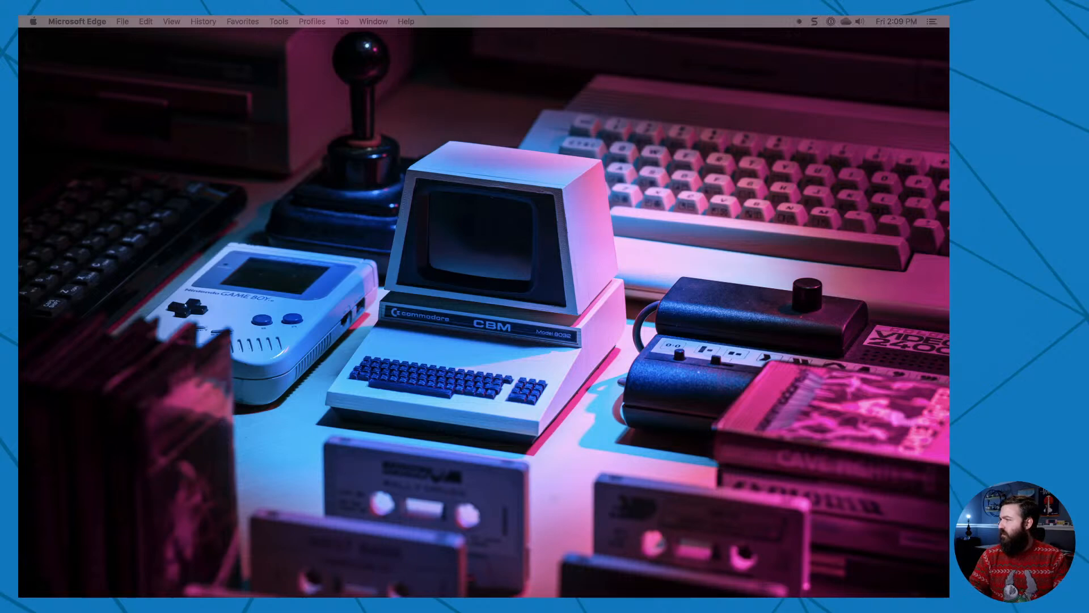
Switch to the H2R Graphics app, open its lower thirds and move the window to the right half of the desktop.
drag(397, 596, 342, 60)
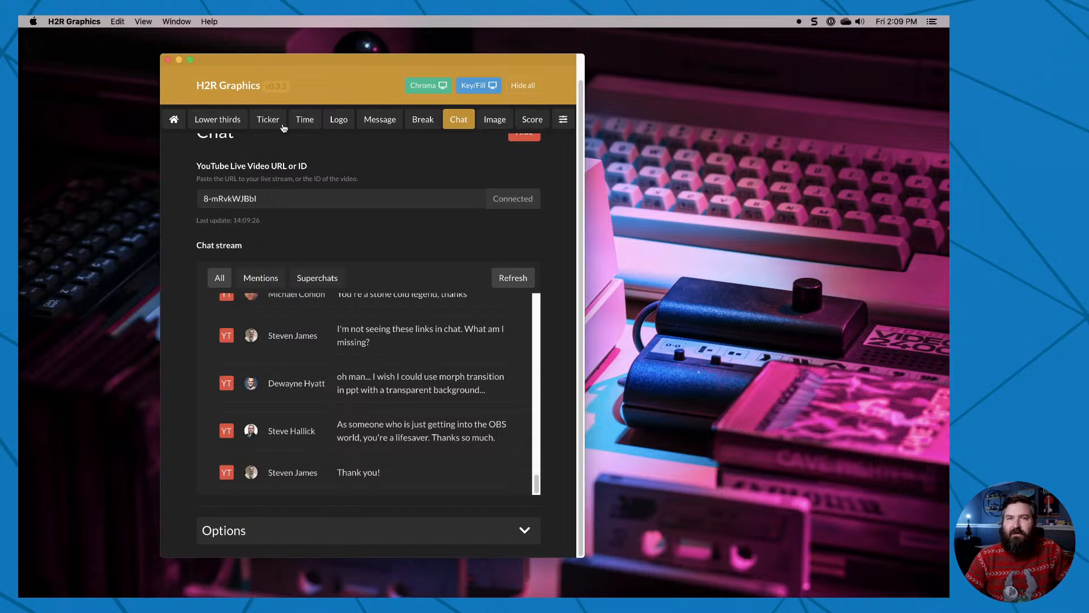
click(215, 124)
drag(230, 62, 583, 78)
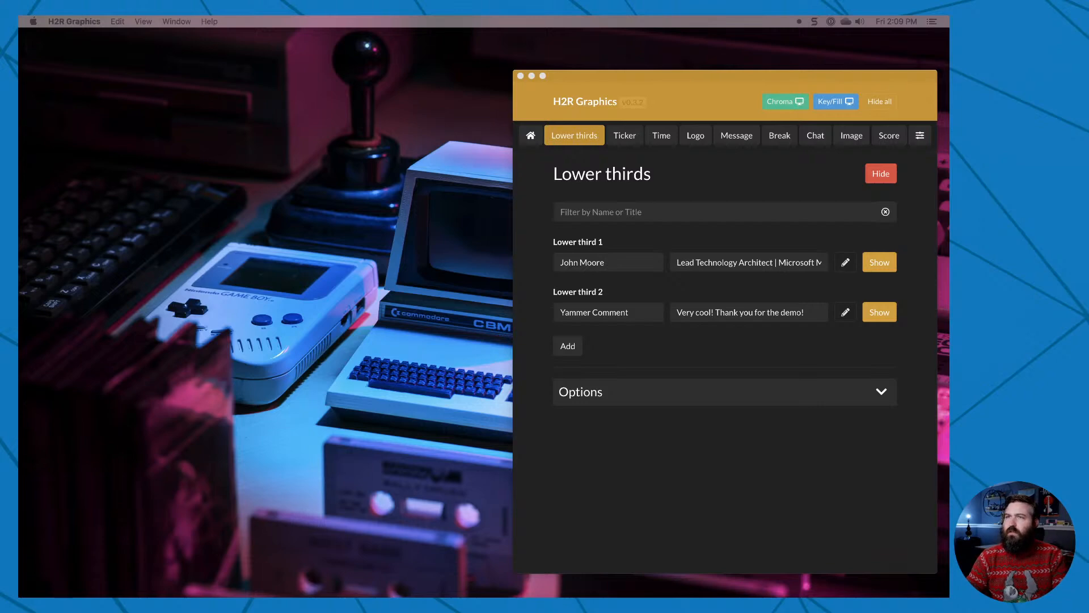
click(692, 95)
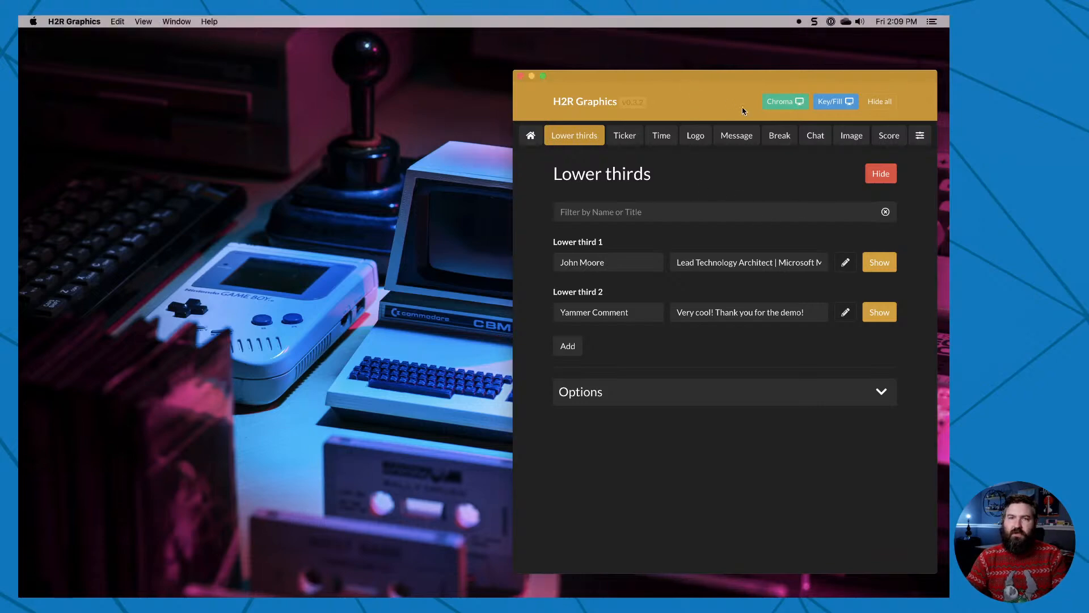
Open the Chroma output window, place it beside the control window and show lower third 1 on it.
click(789, 104)
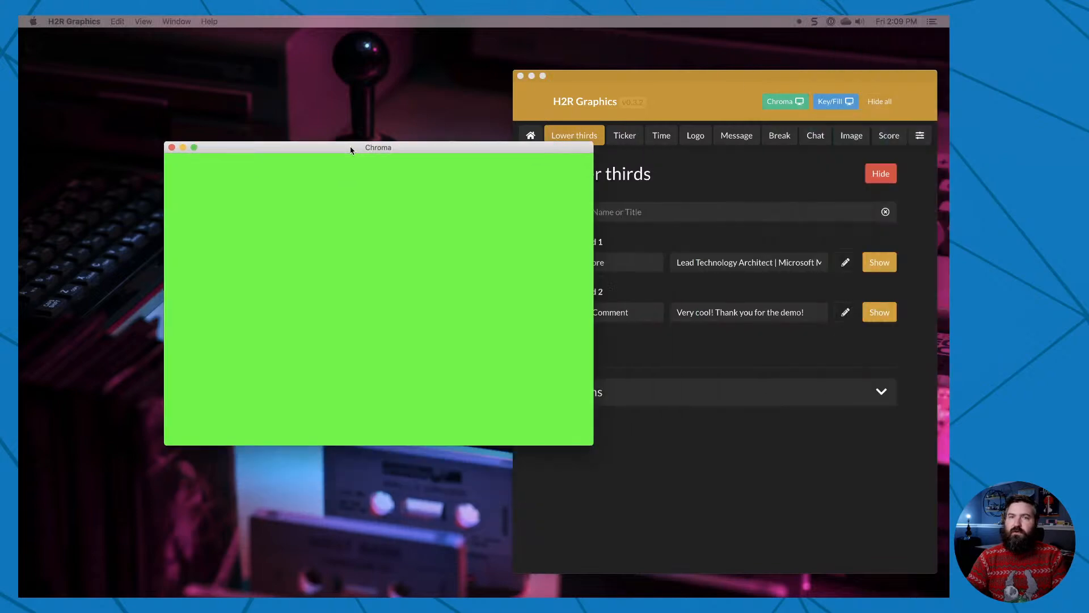
drag(352, 148, 233, 79)
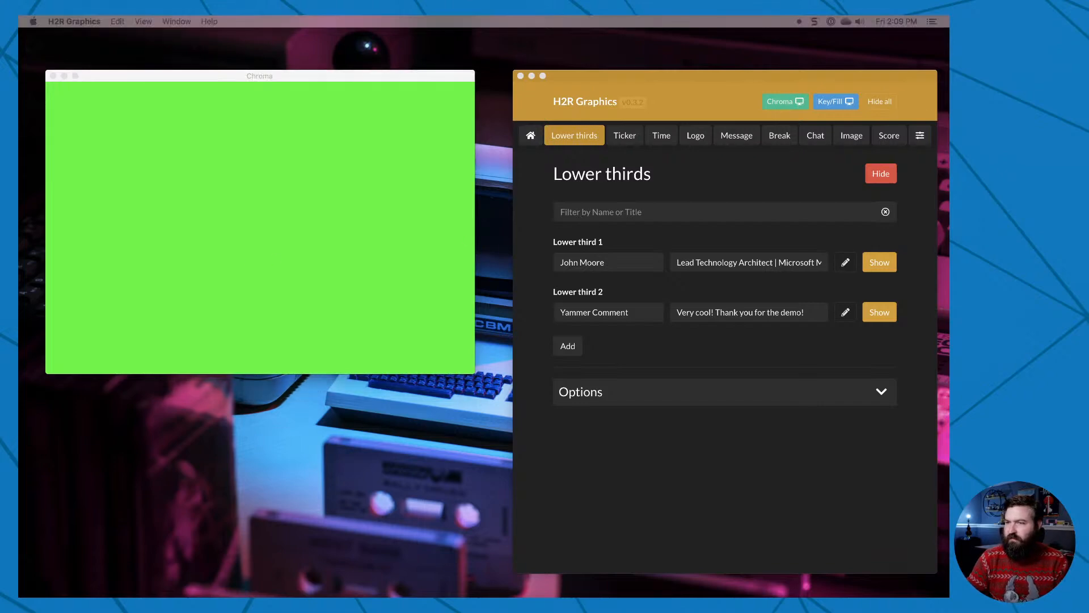
click(401, 165)
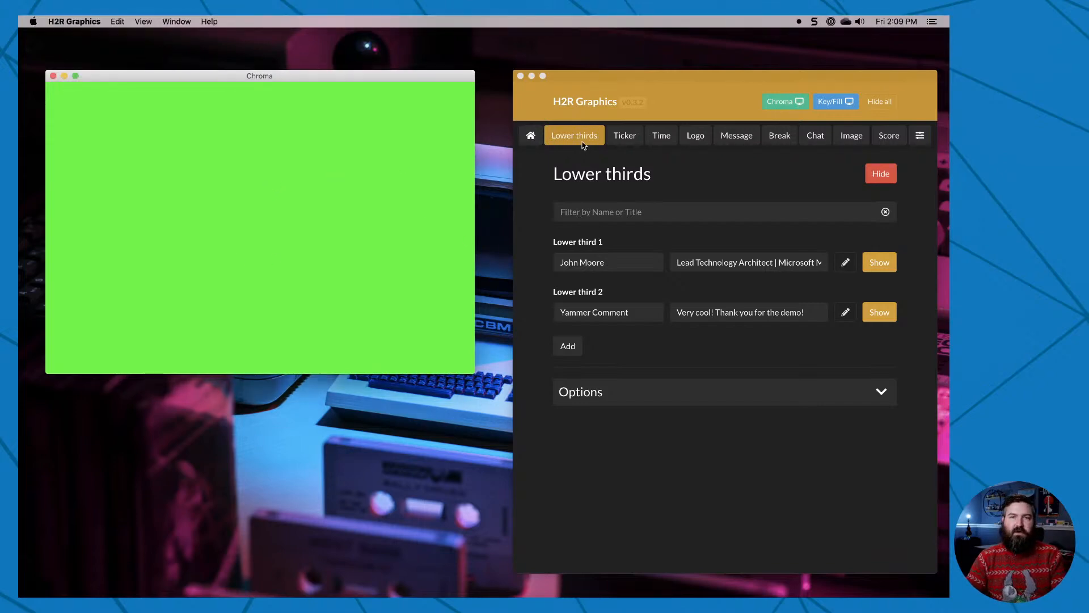
click(578, 137)
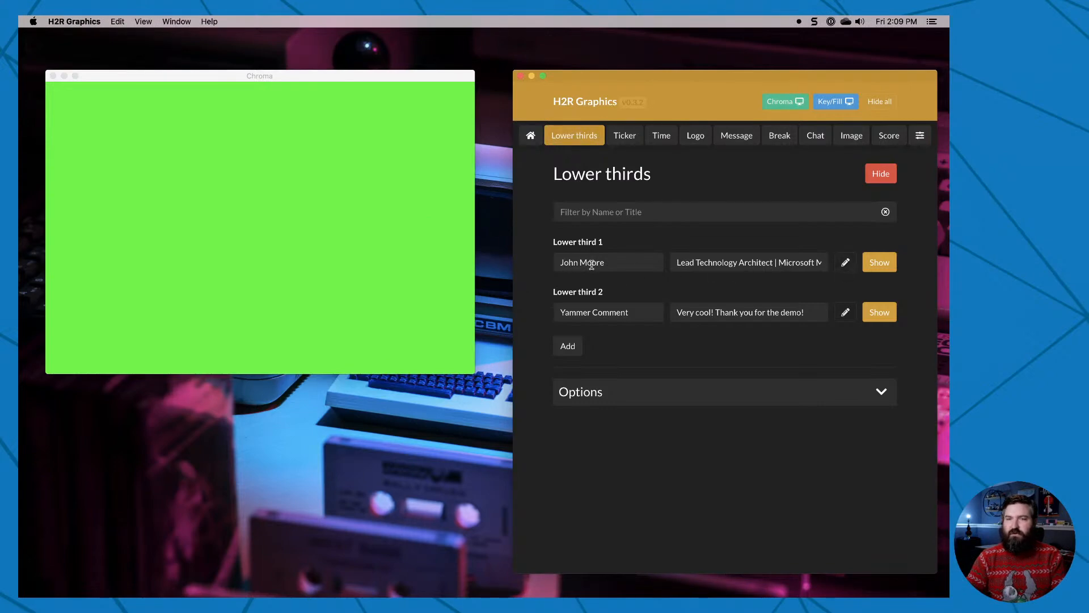
click(887, 266)
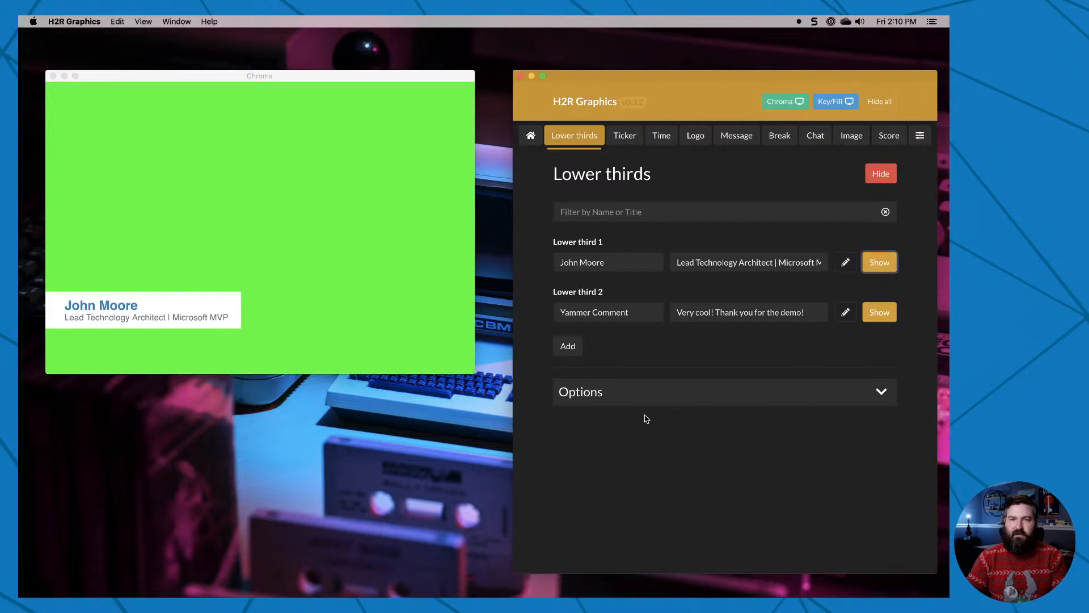
Add a third lower third with the name First Last and the title CEO, Contoso, and show it in the output.
click(568, 346)
click(587, 363)
text(First Last)
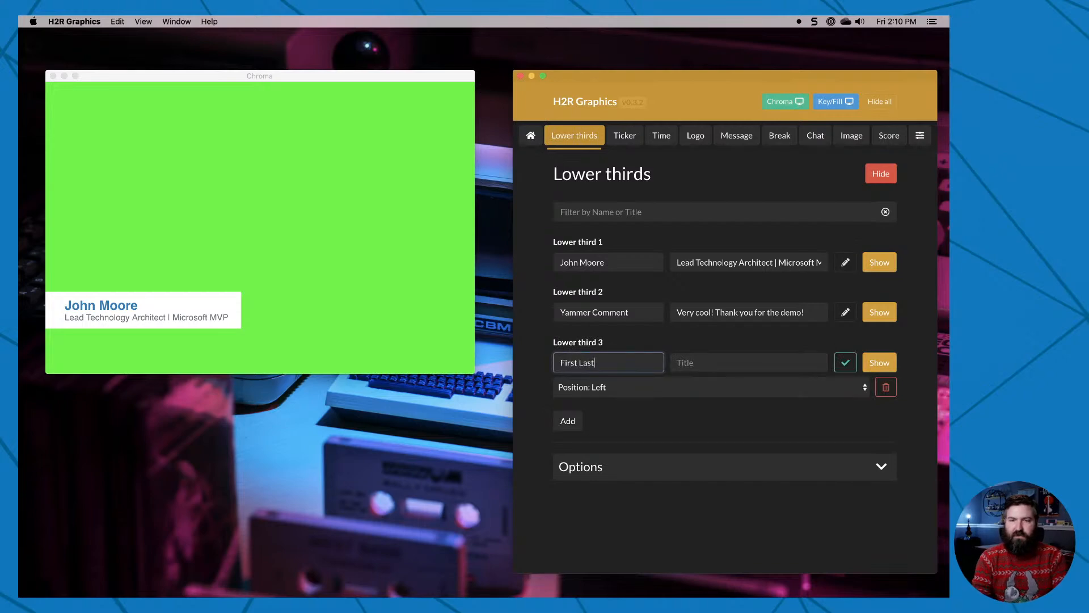
key(Tab)
text(CEO,)
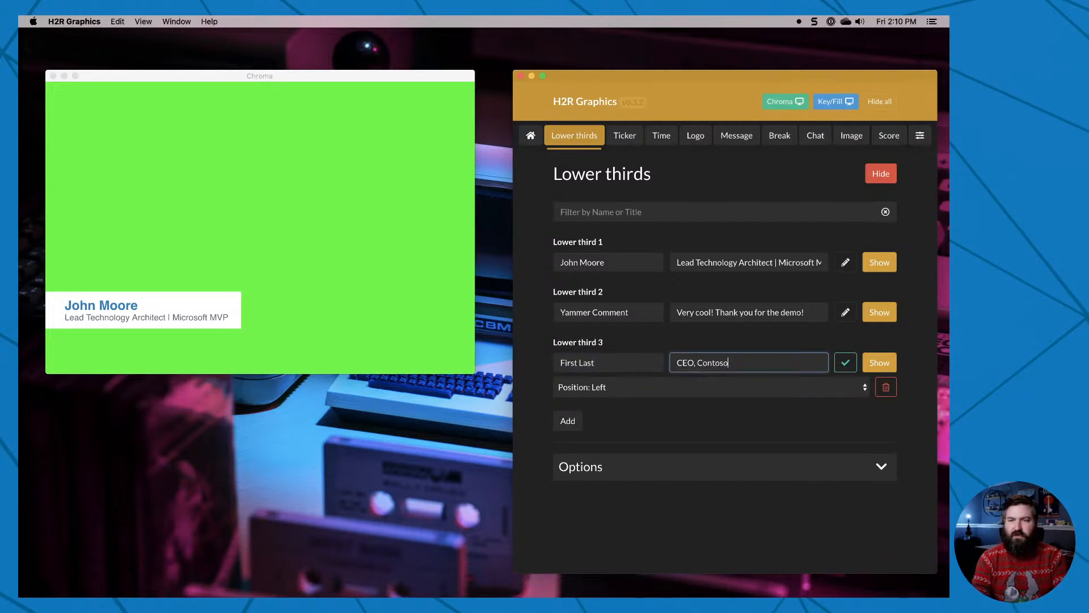
click(845, 362)
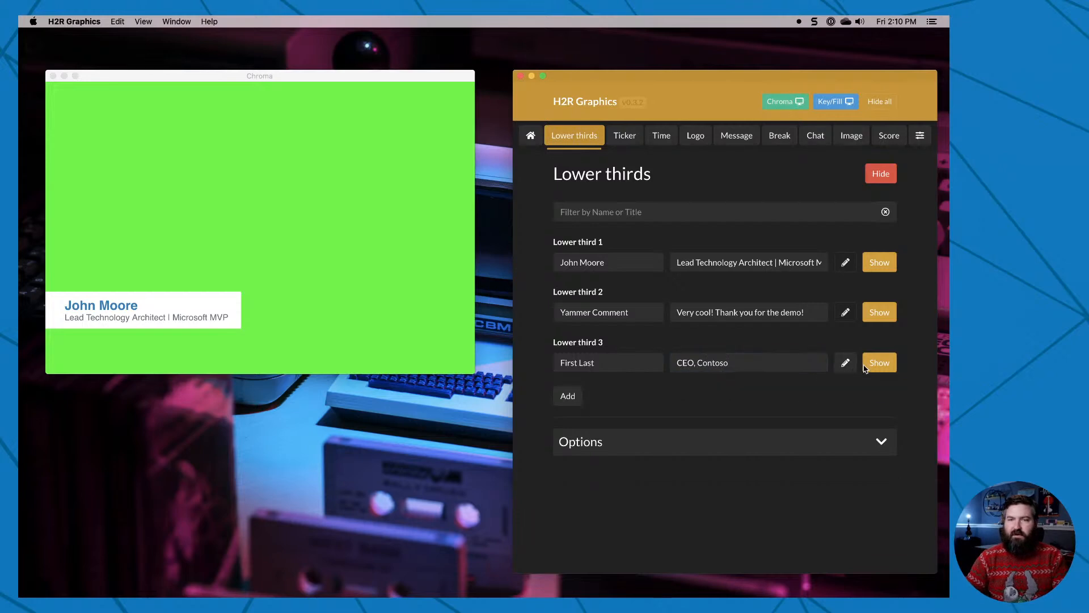
click(882, 366)
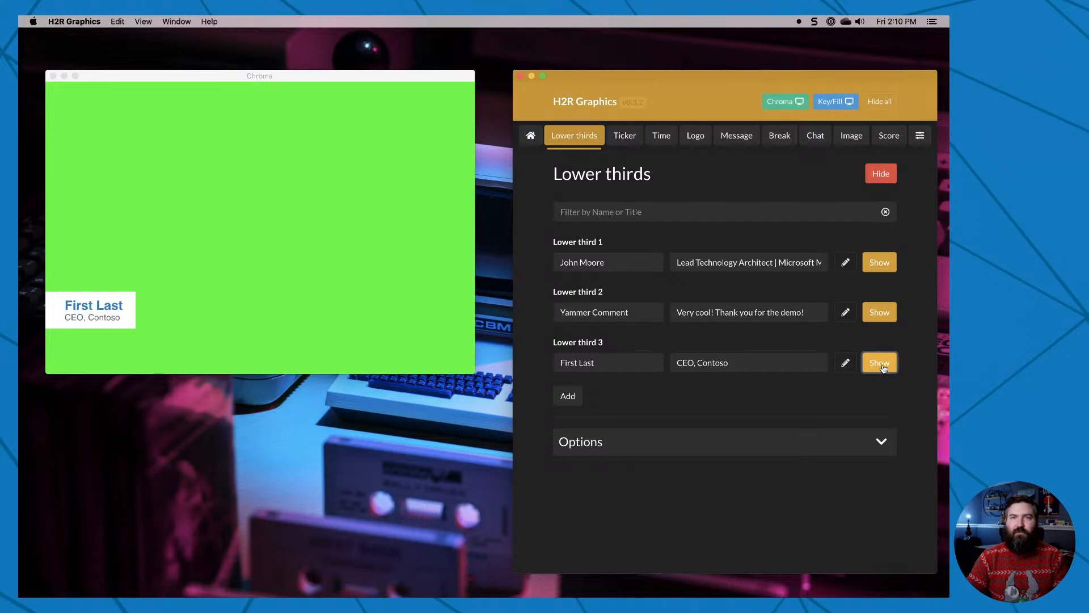
Set the lower thirds' duration to 5000 ms, hide the current graphic and show lower third 3 again.
click(879, 442)
scroll(770, 389, down, 5)
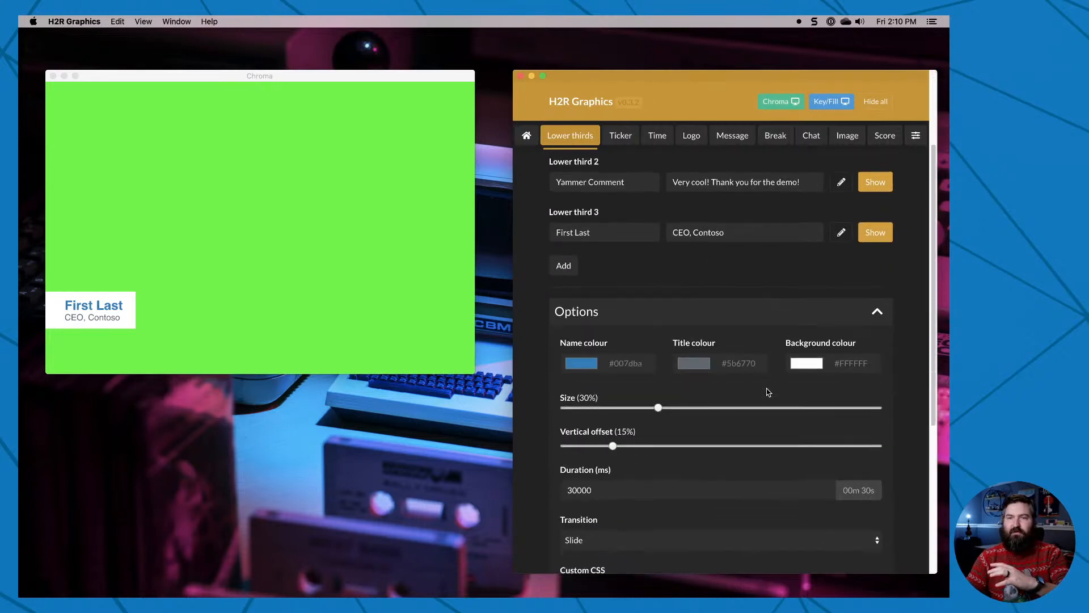
drag(601, 475, 542, 478)
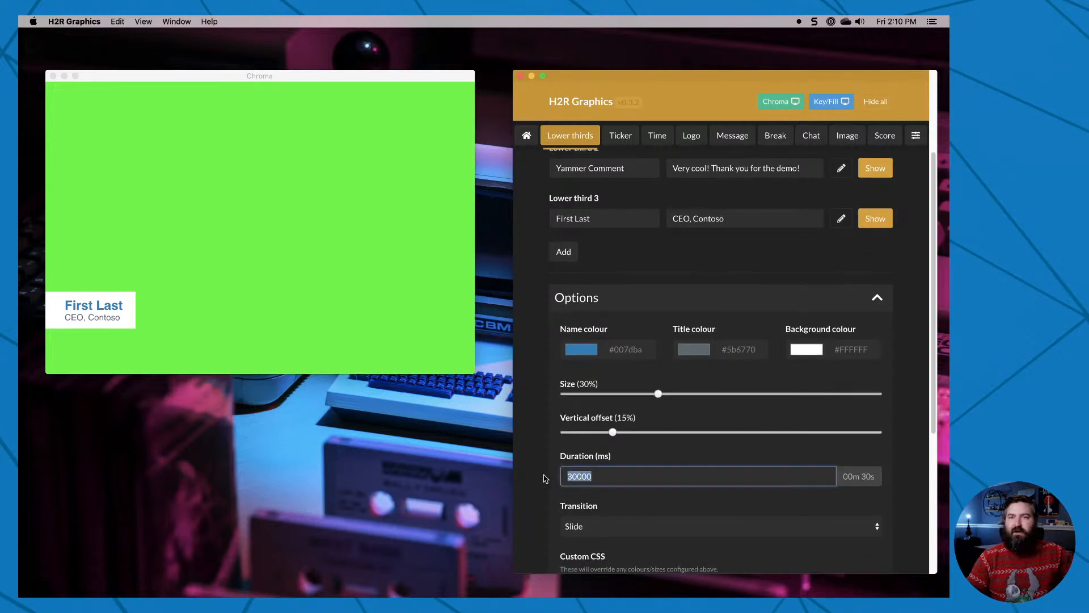
text(50)
key(Tab)
scroll(920, 329, up, 3)
click(885, 176)
click(875, 366)
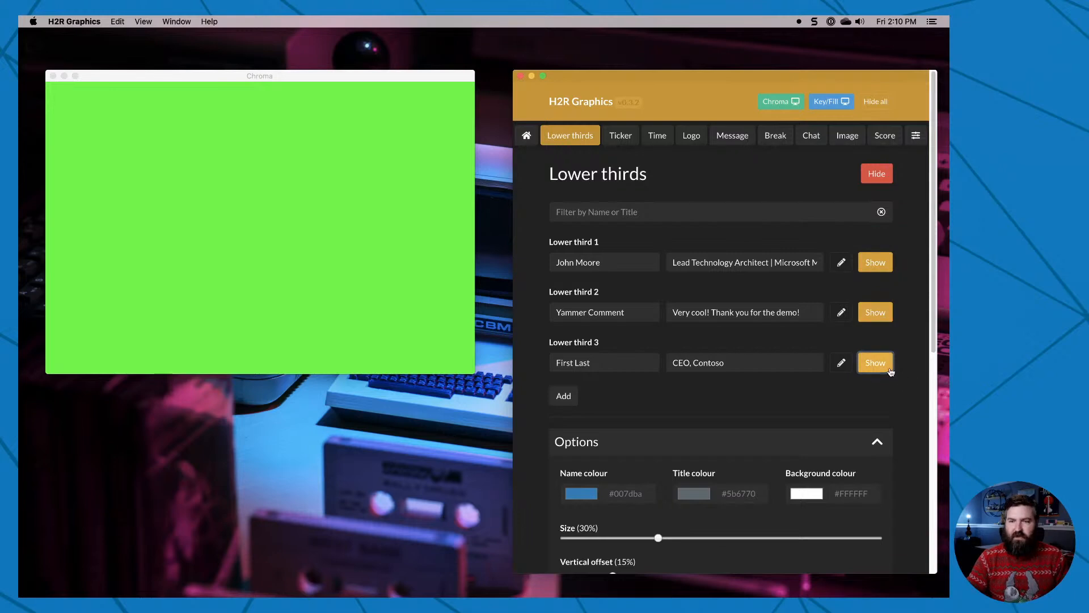
Look over the custom CSS options, set the position of lower third 3 to right and show it.
scroll(871, 403, down, 10)
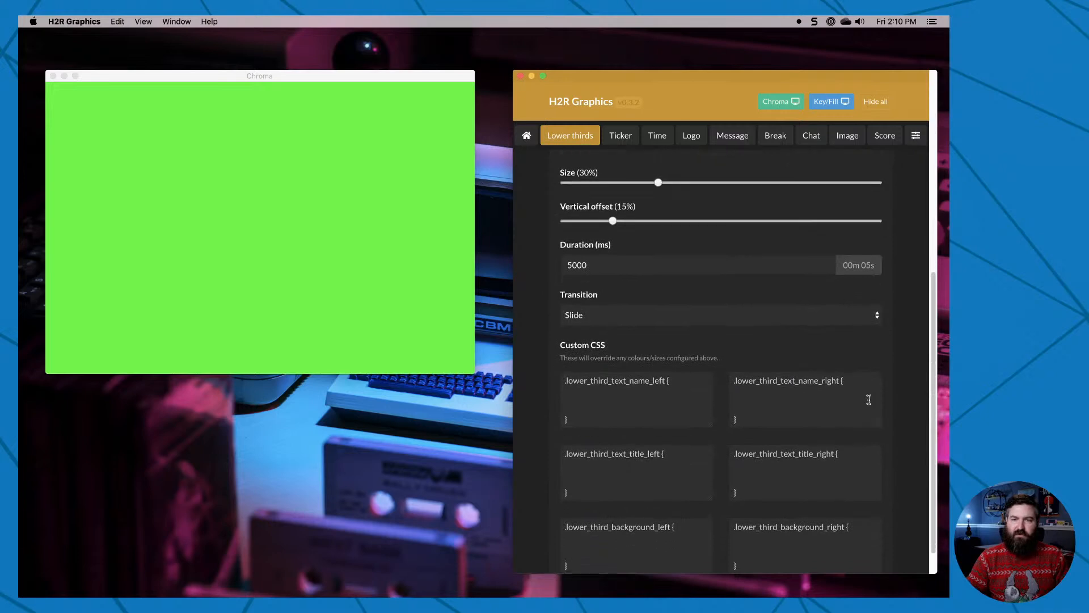
scroll(869, 397, up, 8)
scroll(776, 358, up, 3)
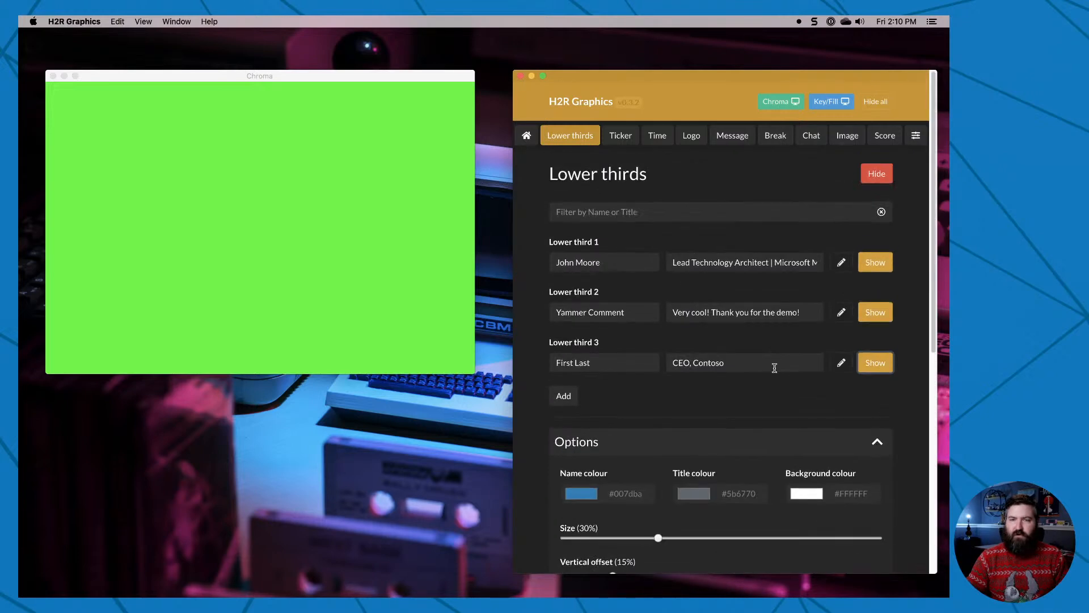
click(838, 363)
click(678, 395)
click(740, 399)
click(841, 363)
click(873, 368)
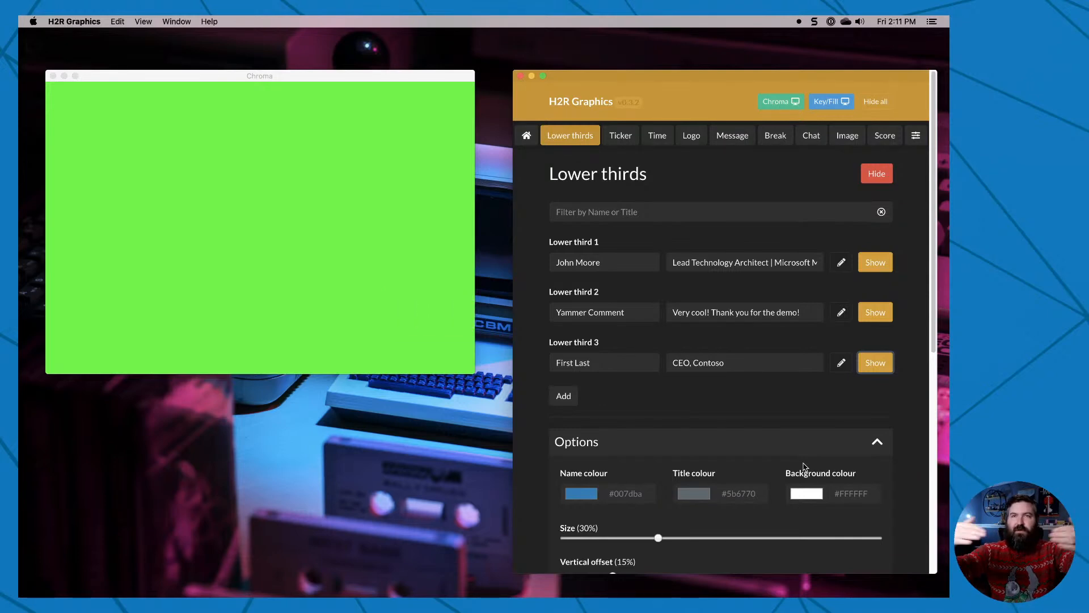
Show lower thirds 1 and 3 together in the Chroma output, toggle them off again and hide all lower thirds.
click(875, 262)
click(876, 367)
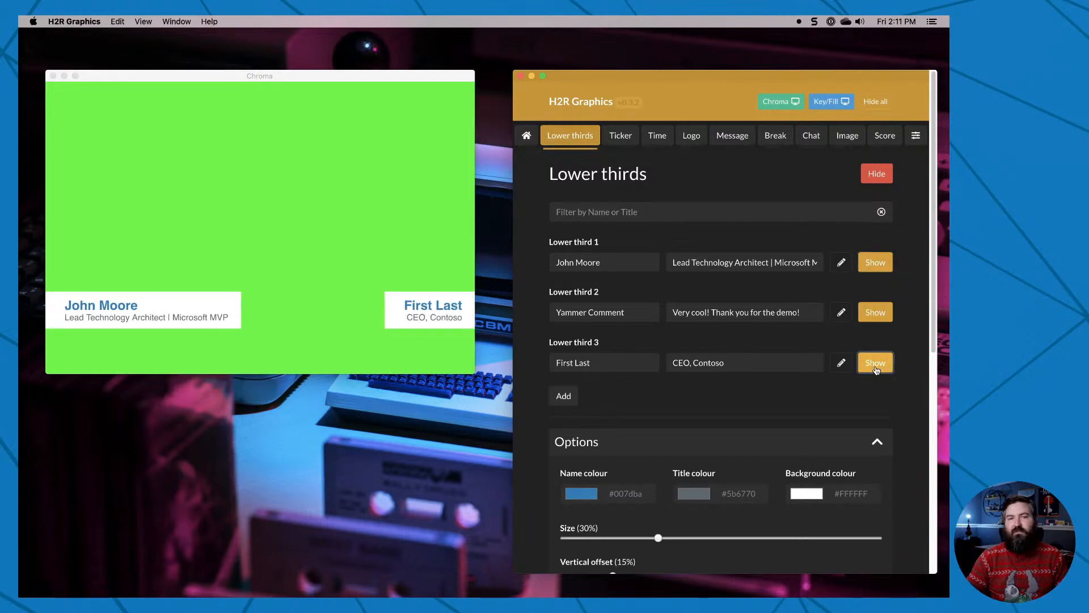
click(875, 365)
click(875, 262)
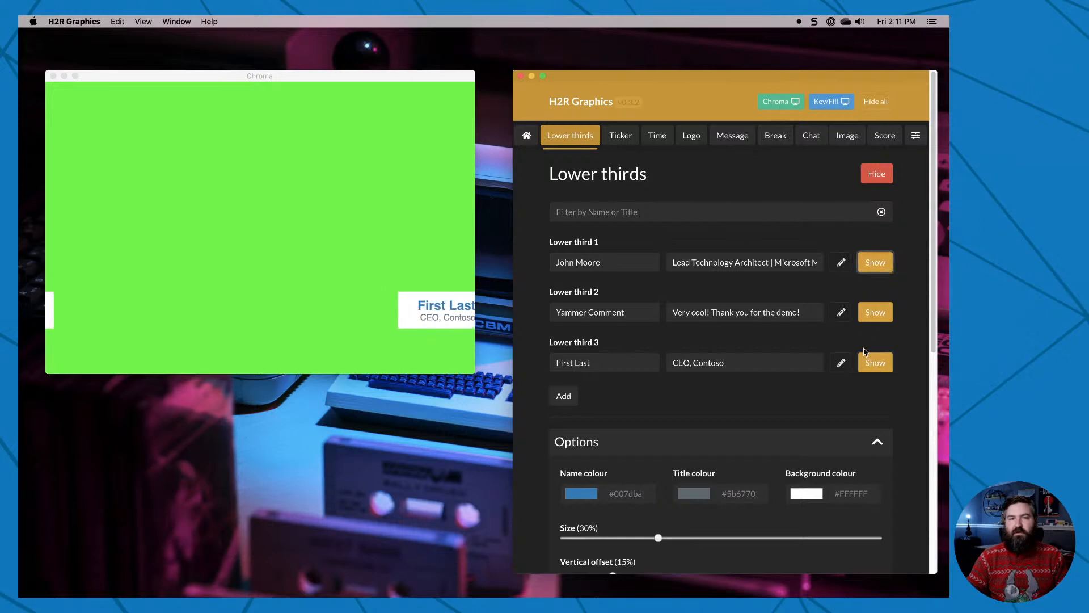
click(878, 177)
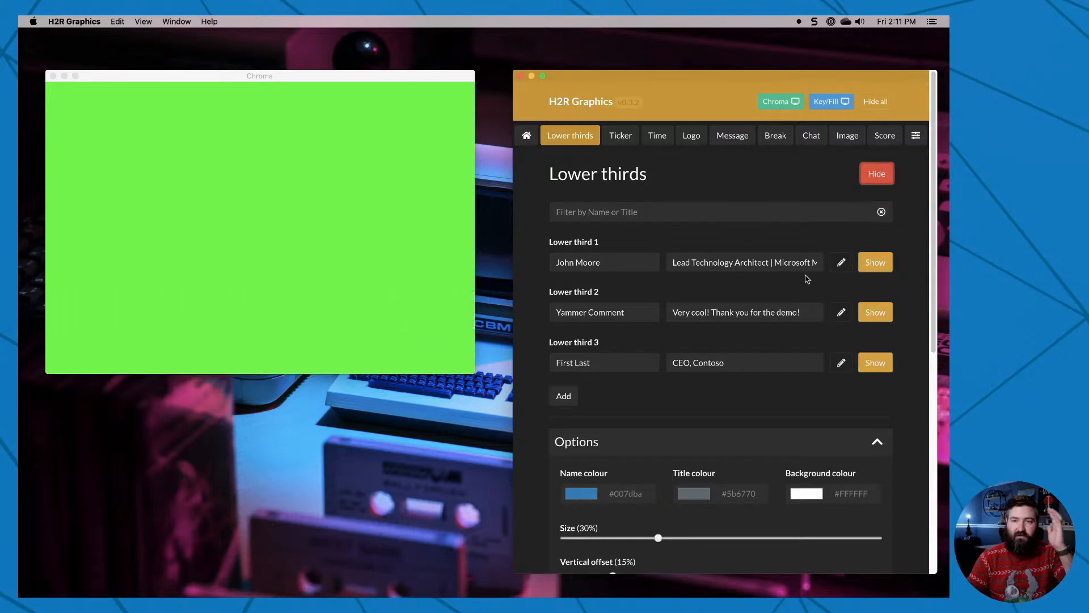
scroll(775, 382, down, 2)
scroll(775, 384, down, 8)
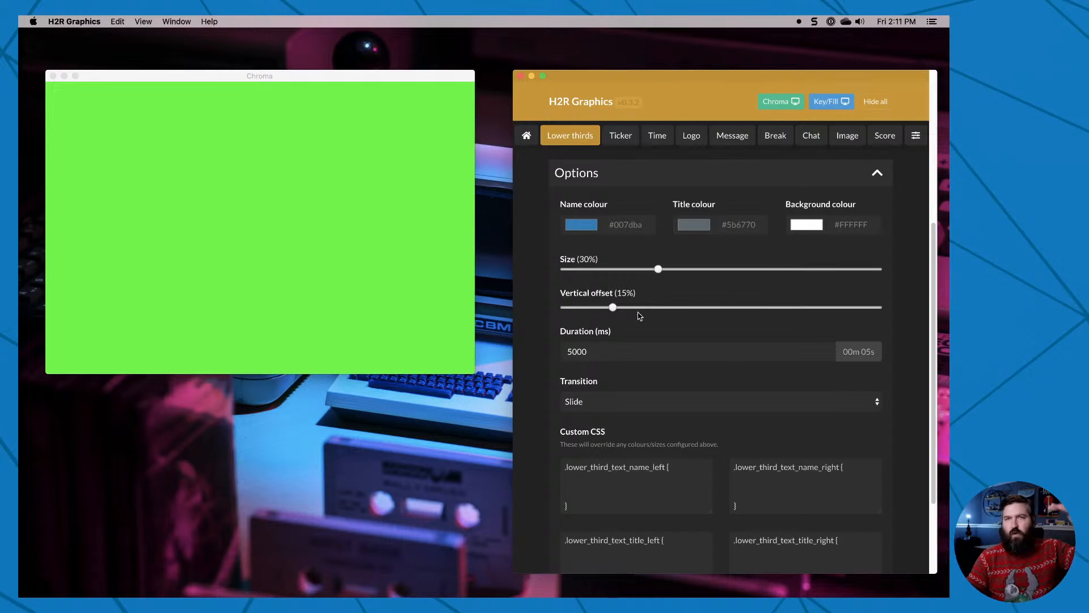
scroll(678, 364, up, 10)
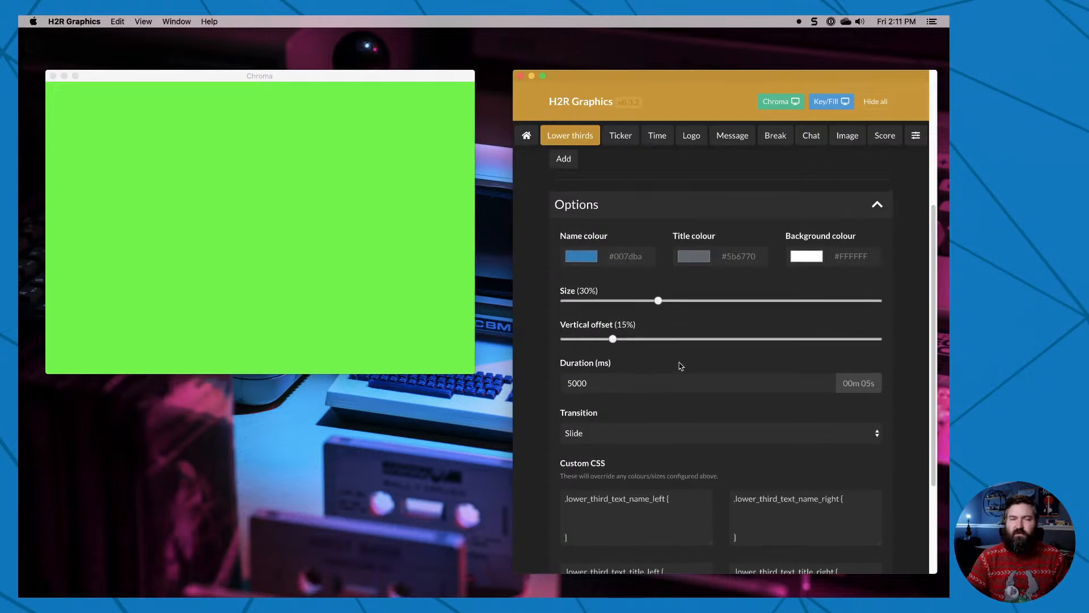
Add four more items to the Hello World ticker and show the ticker in the Chroma output.
click(624, 139)
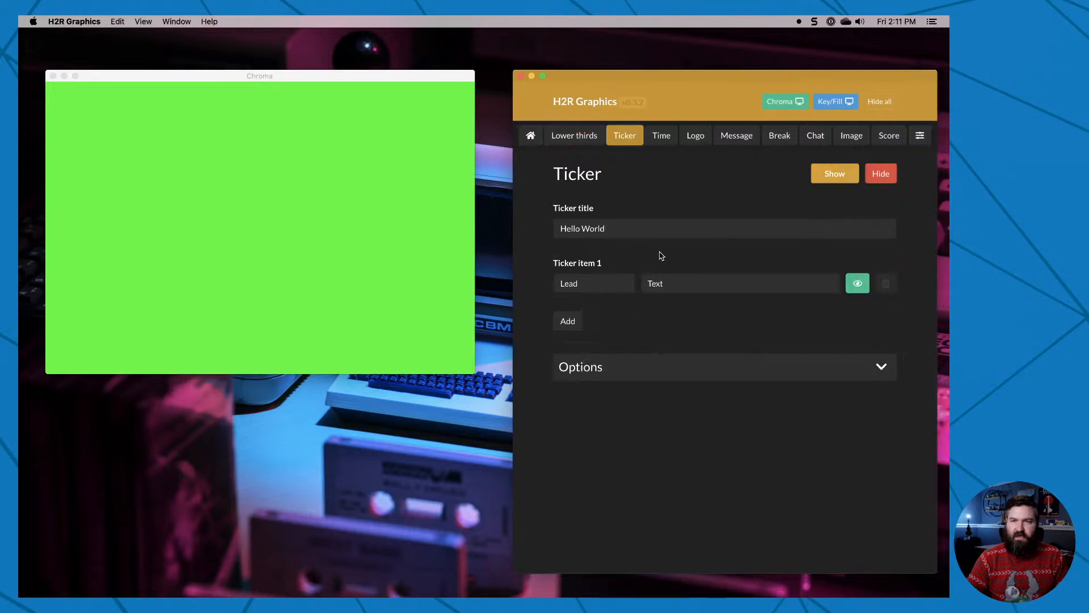
click(622, 228)
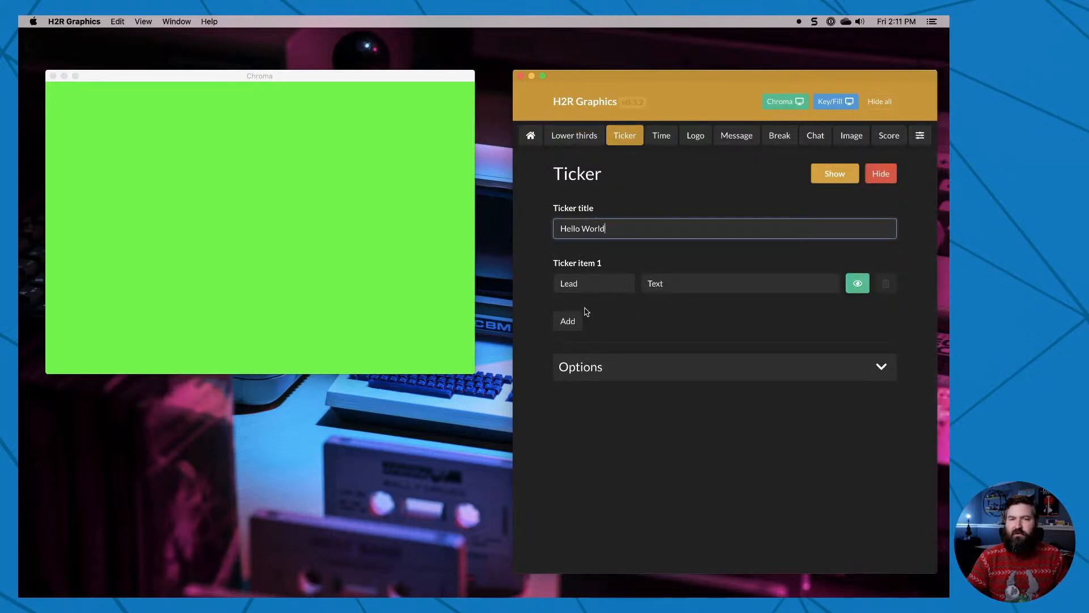
click(567, 321)
click(568, 371)
click(568, 421)
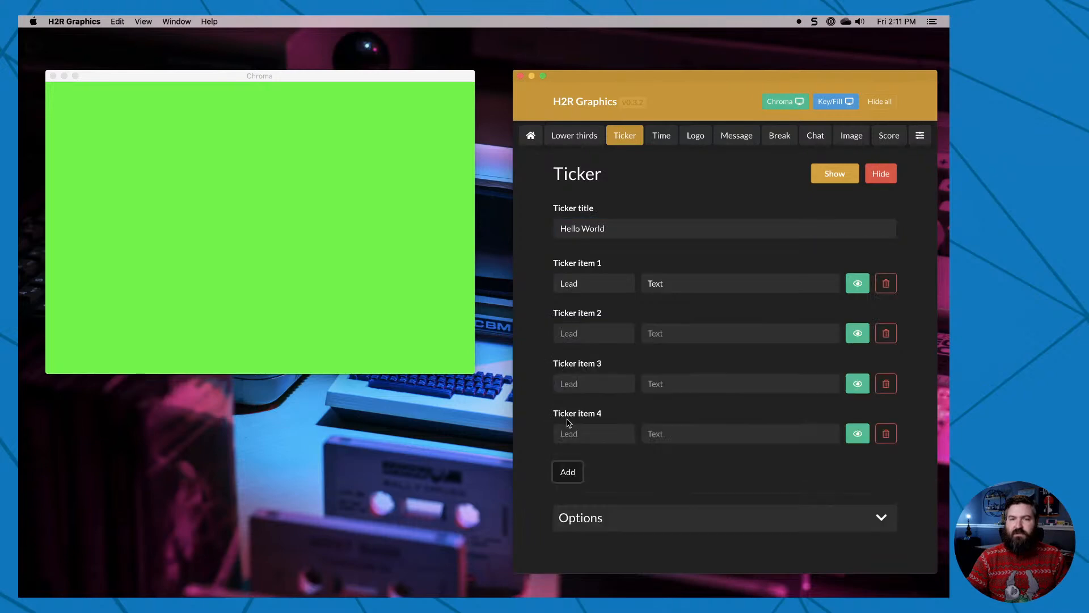
click(568, 472)
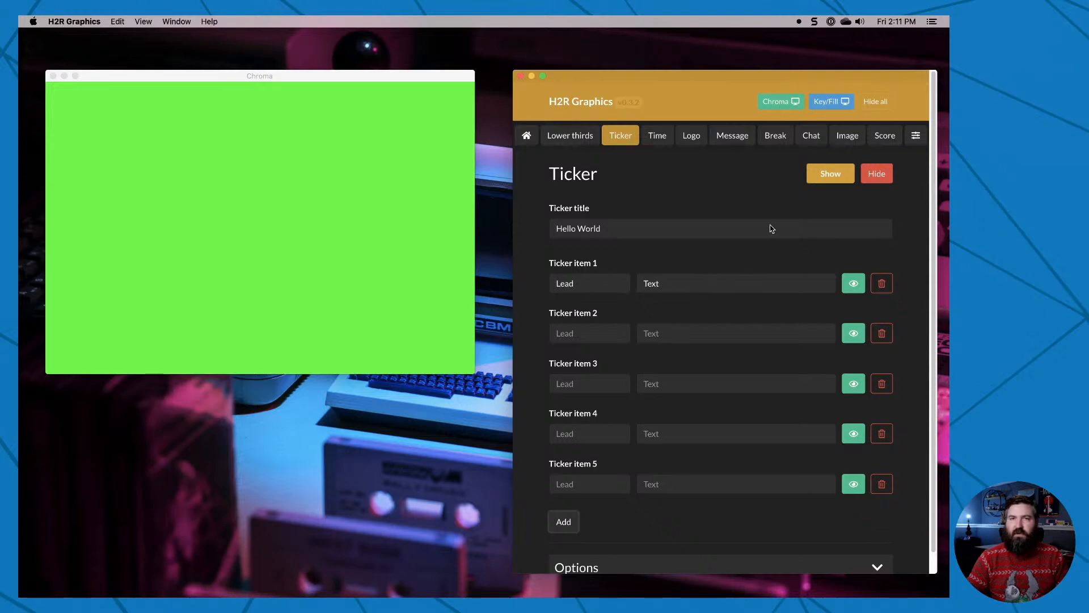
click(824, 176)
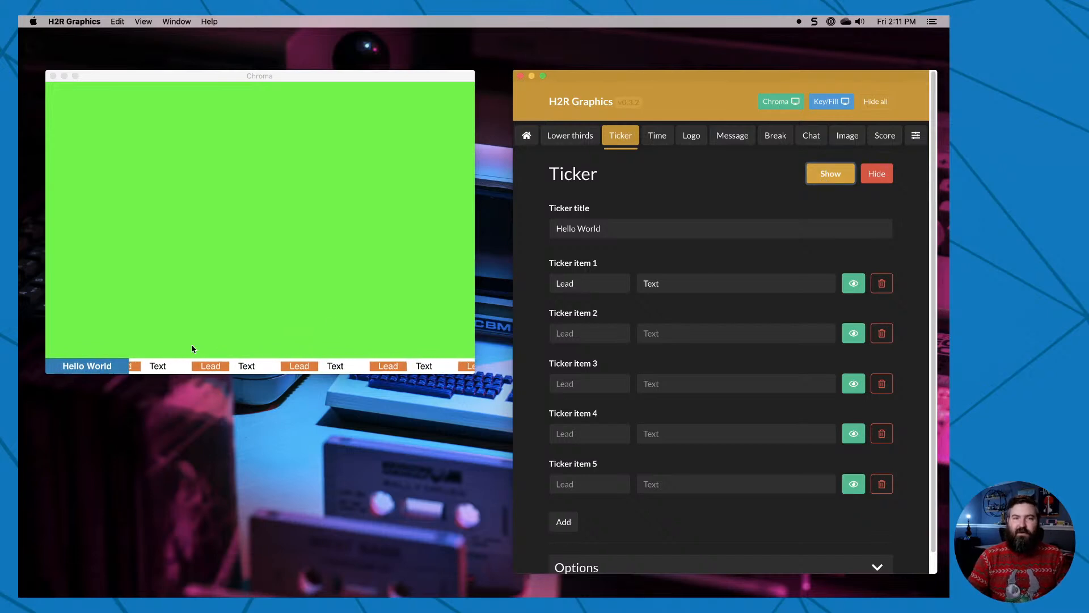
Set the ticker title to Breaking News and fill item 1 with the lead Article 1 and text "Hey here's some detail of this story".
triple_click(616, 235)
text(B)
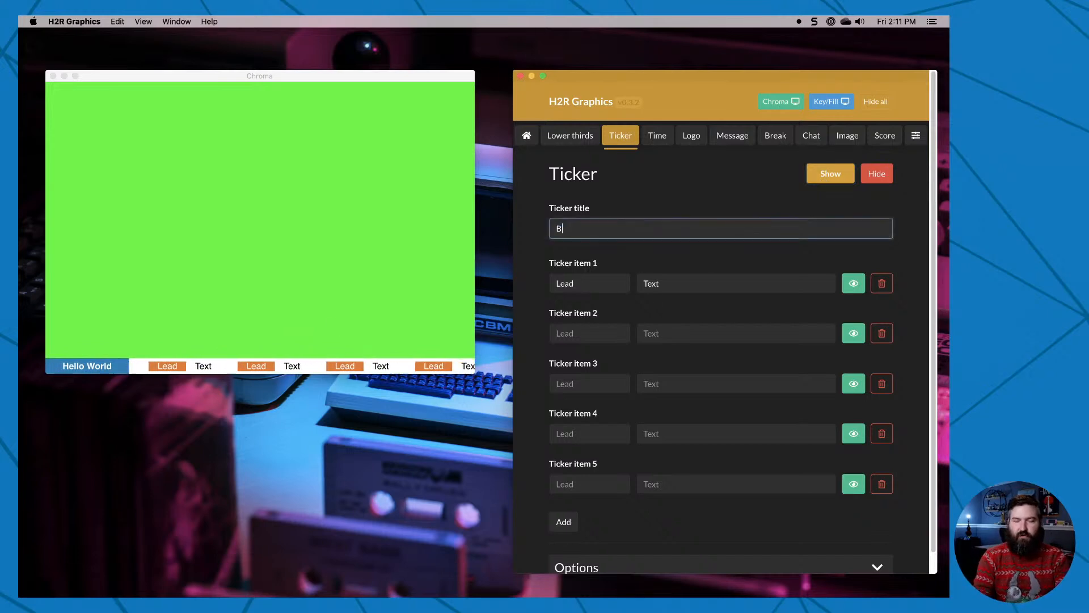
text(reaking News)
double_click(571, 285)
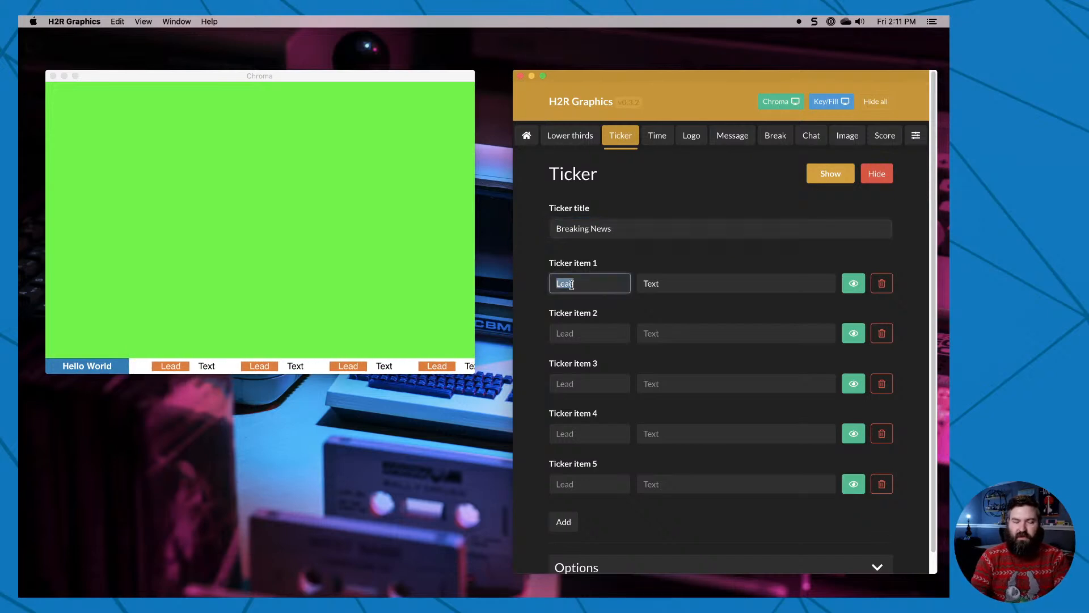
text(Article 1)
key(Tab)
text(H)
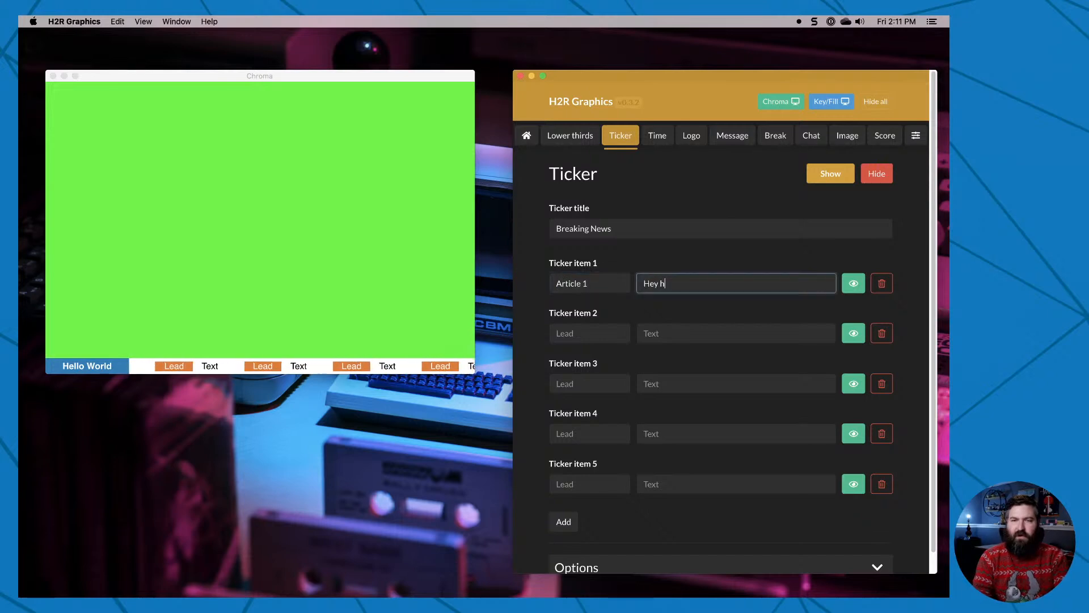
text(of this story)
Fill ticker item 2 with the lead Article 2 and the text "Oh my gosh this is really breaking news!".
click(582, 335)
text(Article 2)
key(Tab)
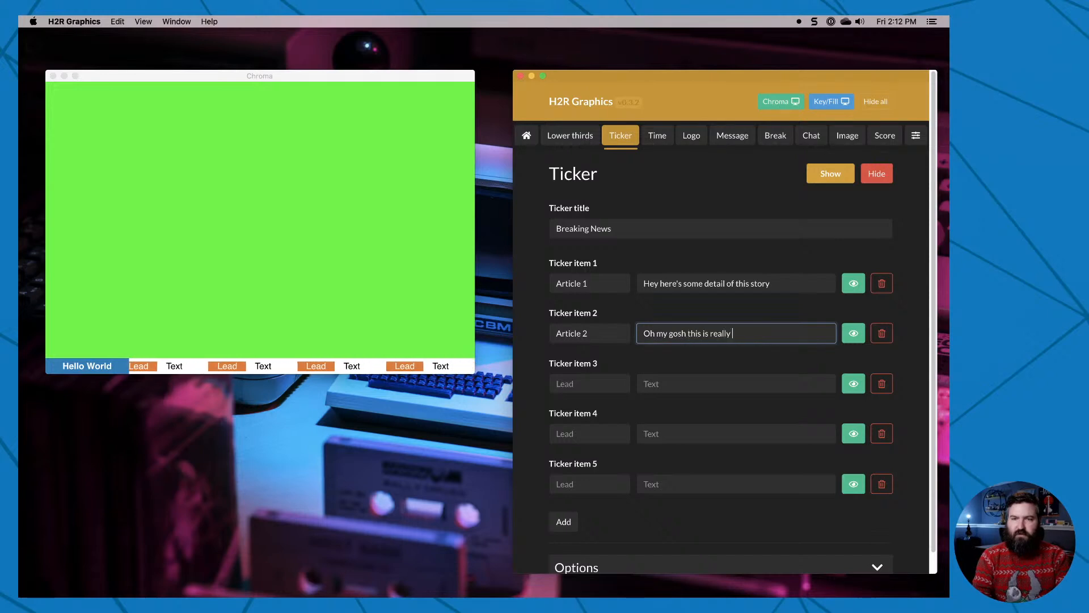
Fill ticker item 3 with the lead Article 3 and the text "Even more details are emerging!".
click(572, 381)
text(Article 3)
key(Tab)
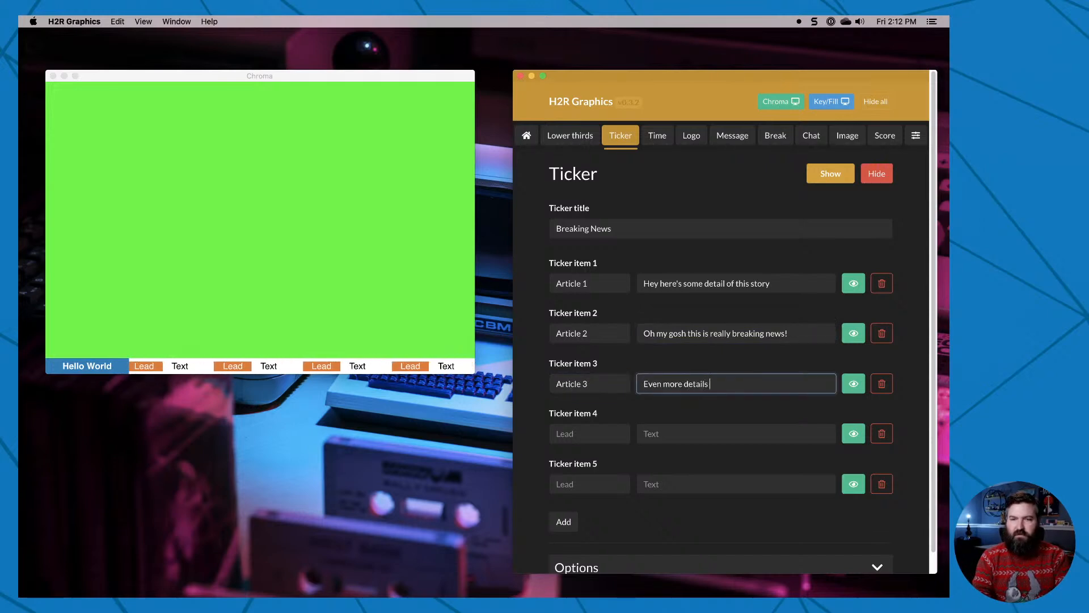
text(!)
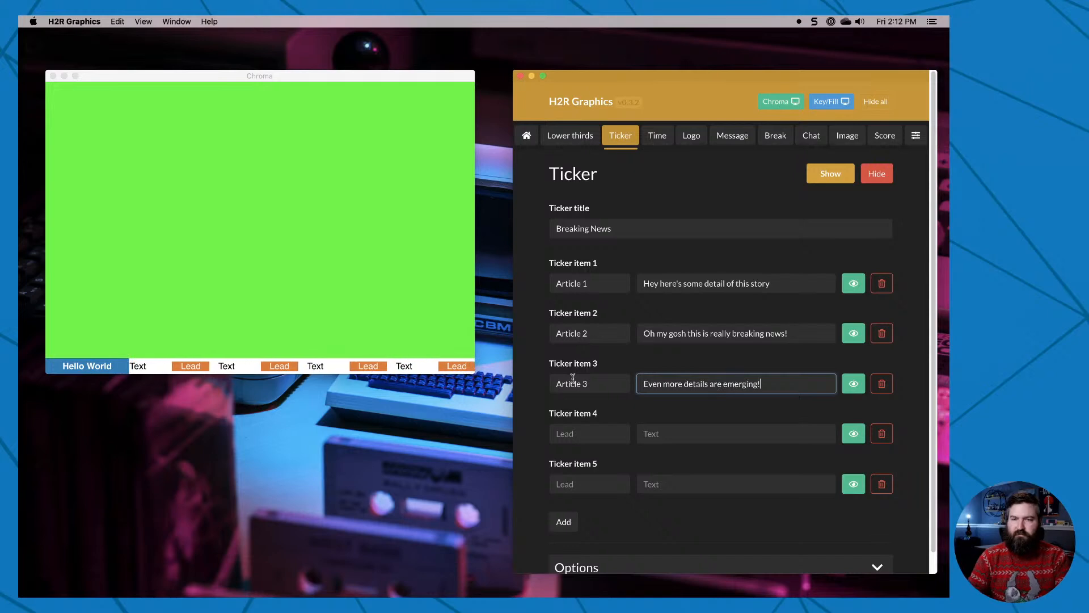
Delete the two empty ticker items, and refresh the ticker in the output by hiding and showing it again.
click(891, 442)
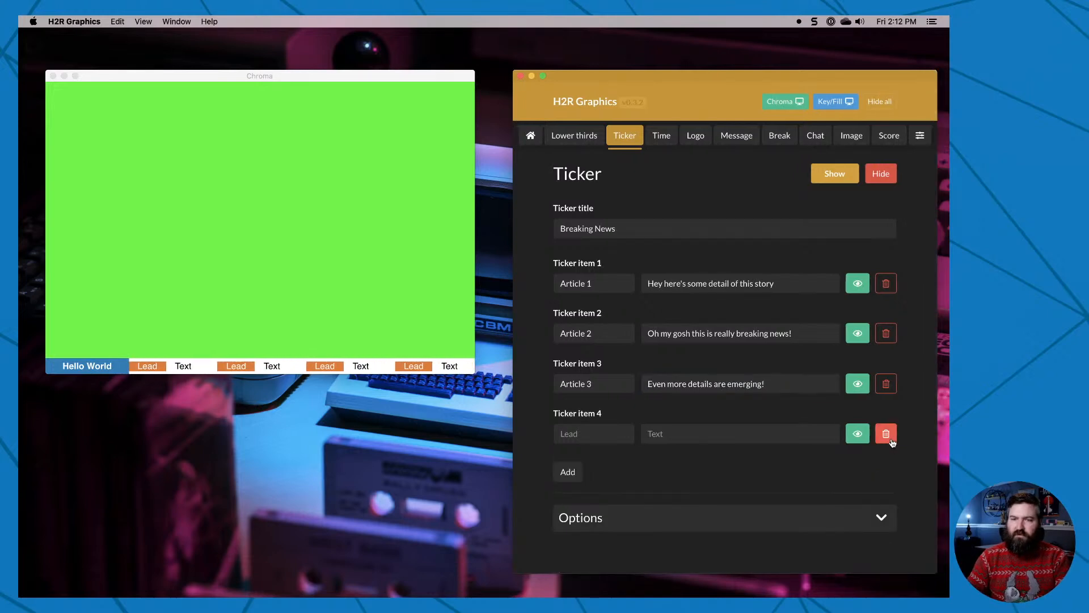
click(889, 438)
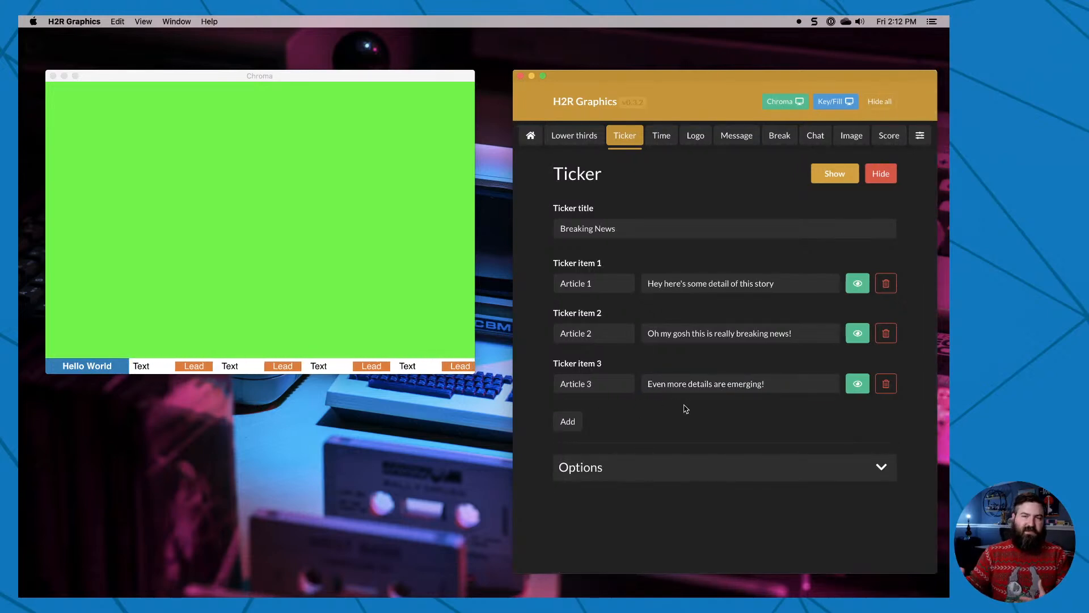
click(880, 173)
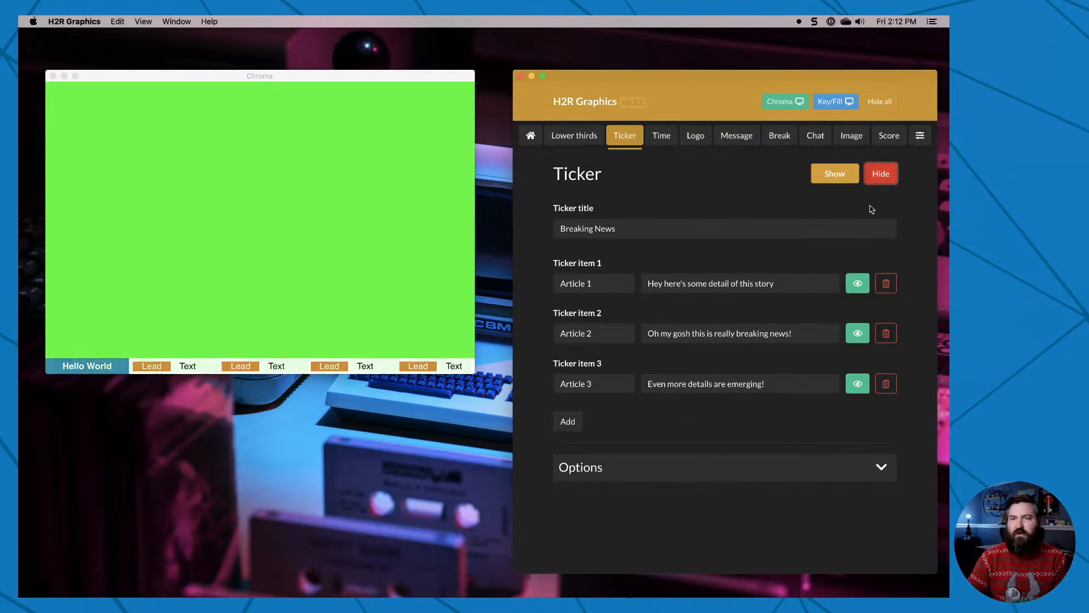
click(830, 180)
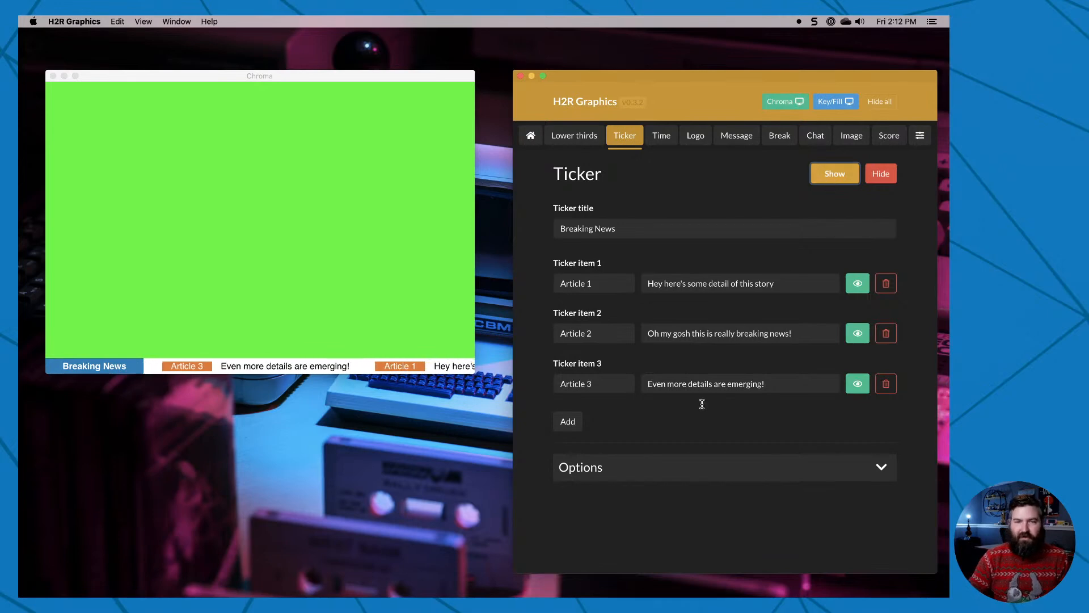
Look through the ticker options, set the speed to Super Slow and show the ticker again.
click(697, 466)
scroll(697, 467, down, 5)
scroll(698, 467, down, 2)
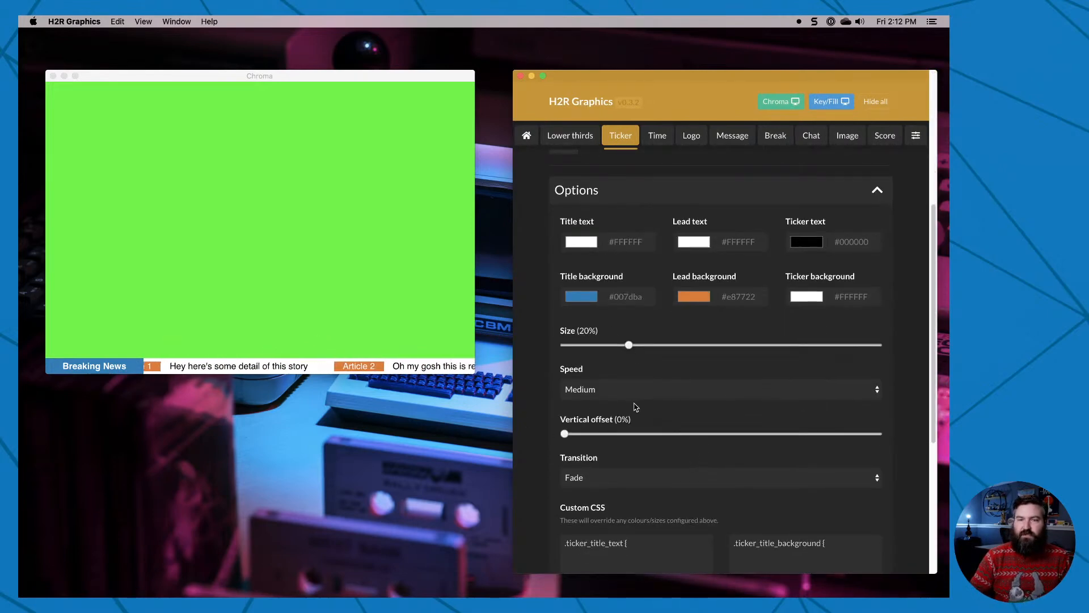
scroll(635, 405, down, 4)
scroll(638, 398, down, 4)
scroll(689, 488, up, 15)
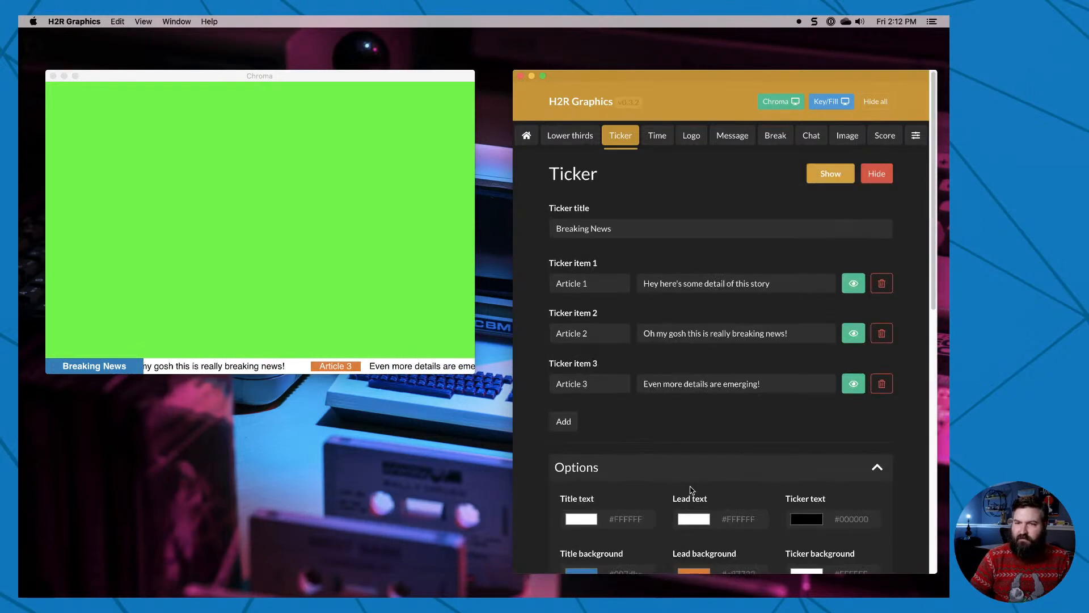
scroll(691, 489, down, 8)
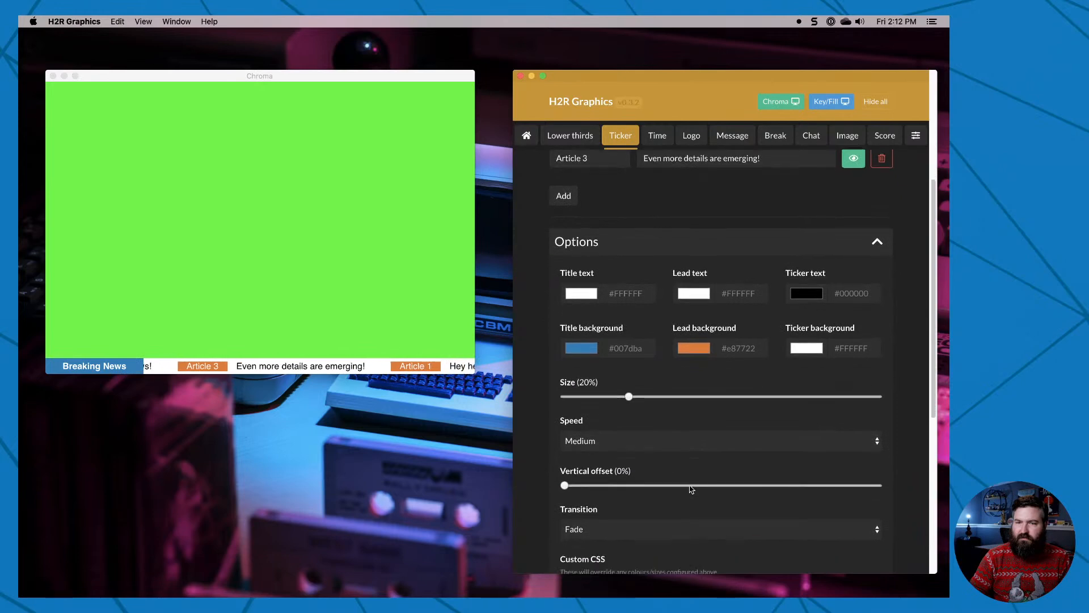
click(669, 443)
click(650, 430)
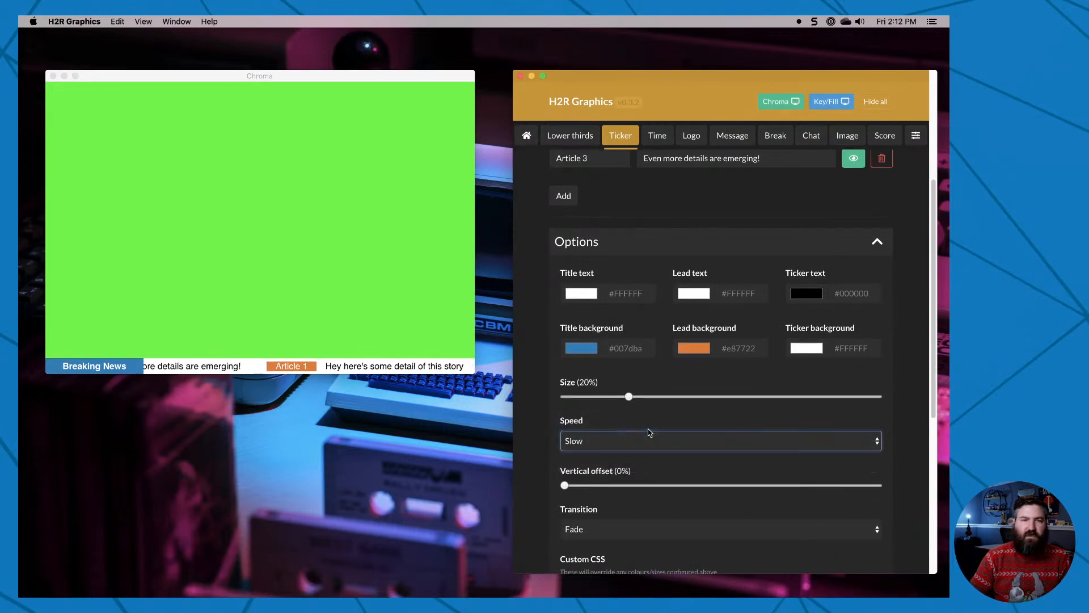
click(650, 433)
click(647, 426)
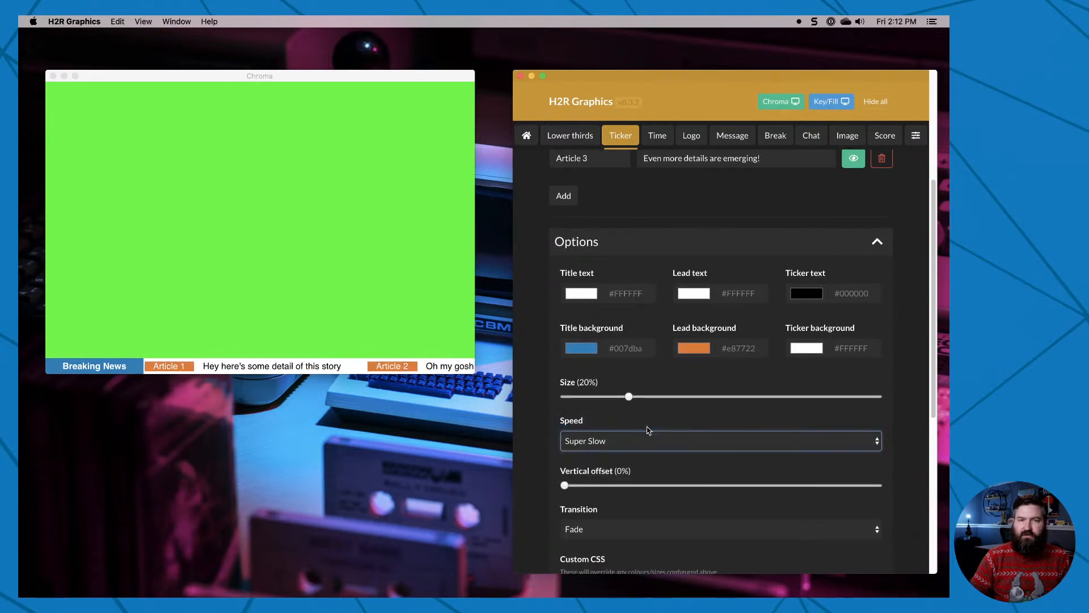
scroll(851, 162, up, 8)
click(829, 175)
click(830, 175)
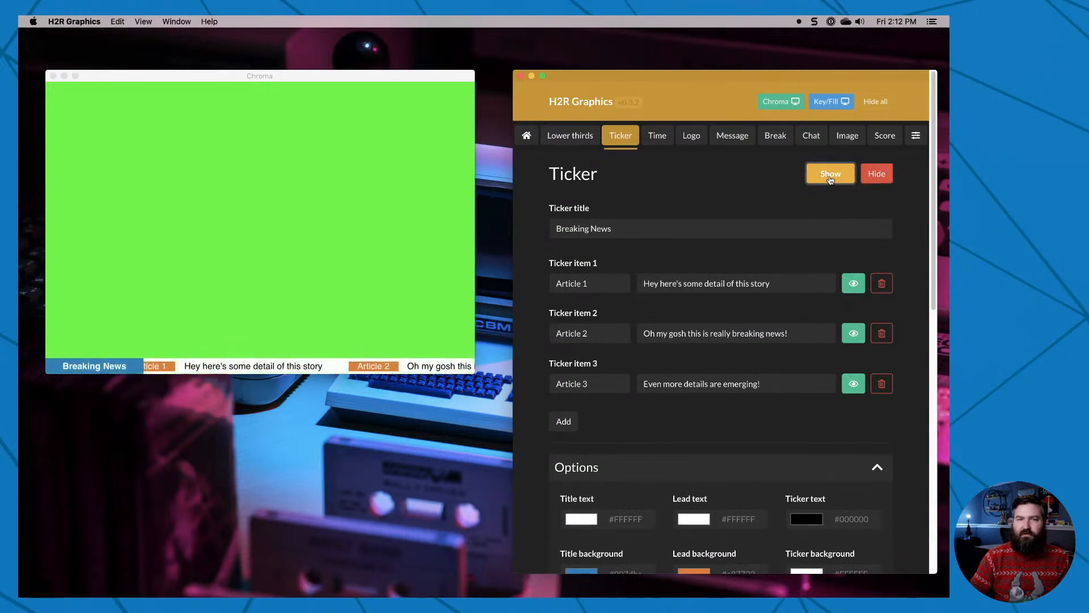
Choose a different speed for the ticker and show it in the output once more.
scroll(825, 459, down, 5)
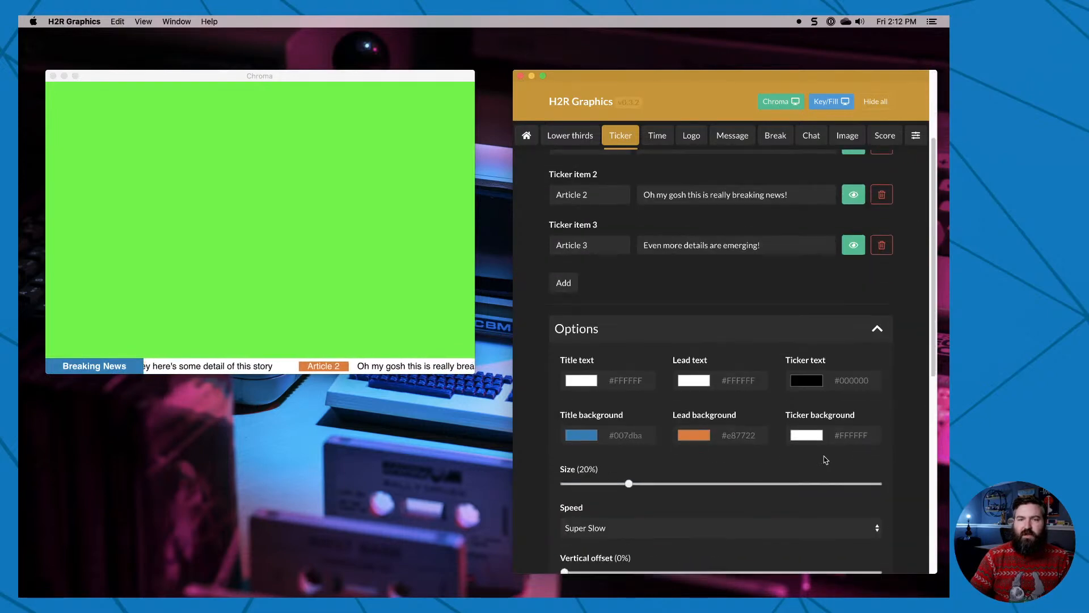
scroll(794, 464, down, 5)
click(638, 398)
click(651, 420)
scroll(718, 449, up, 10)
click(843, 181)
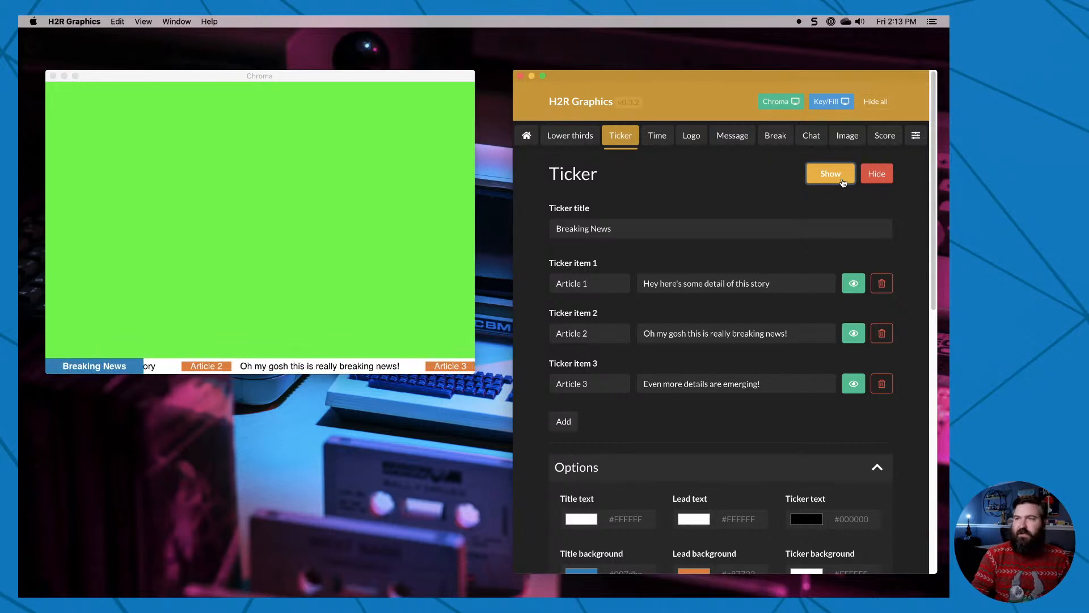
Show lower third 1 while the ticker is running, and hide the ticker.
click(589, 142)
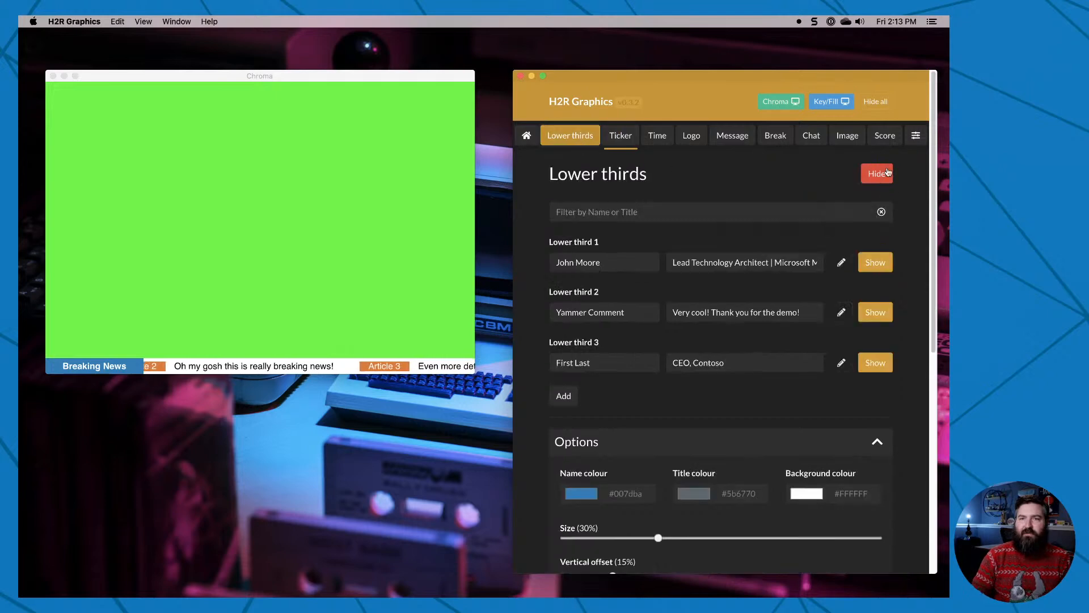
click(873, 263)
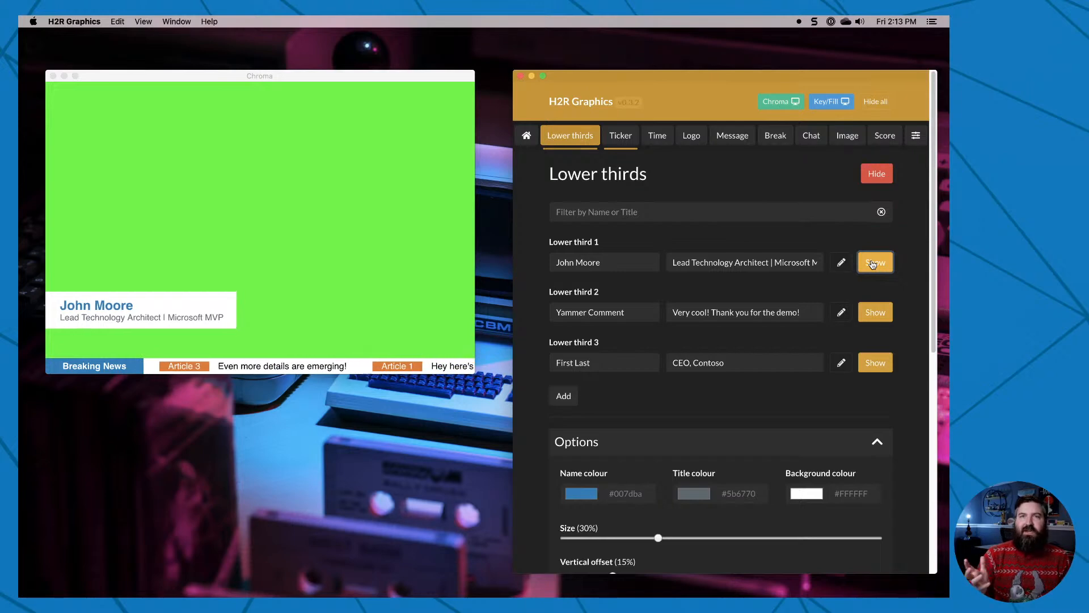
click(620, 139)
click(878, 180)
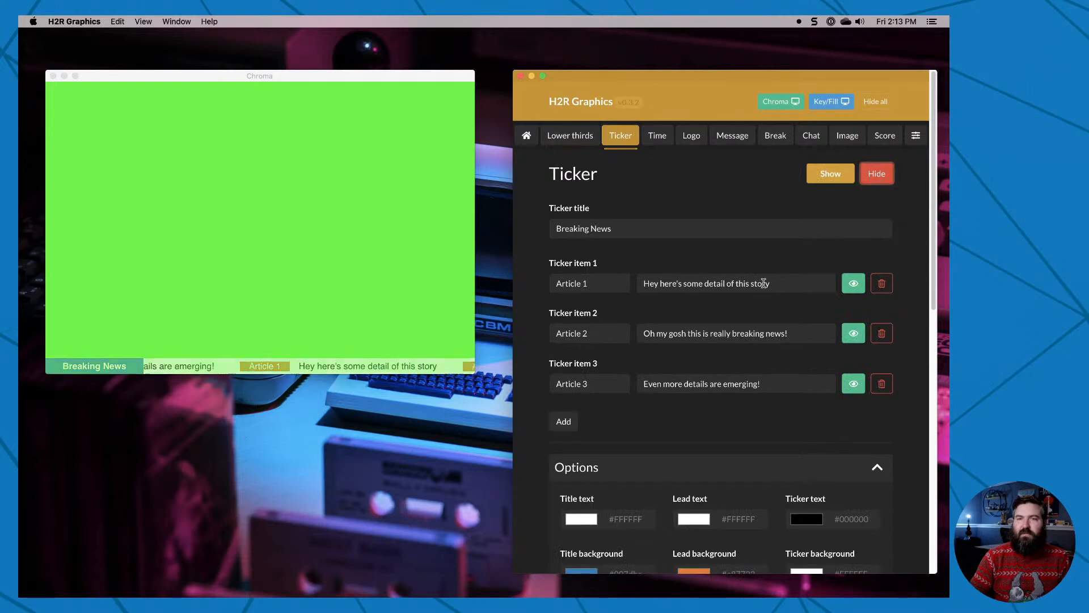
Show the countdown to 22:00 in the output, switch the timer type to Current Time of Day and show it again.
click(653, 138)
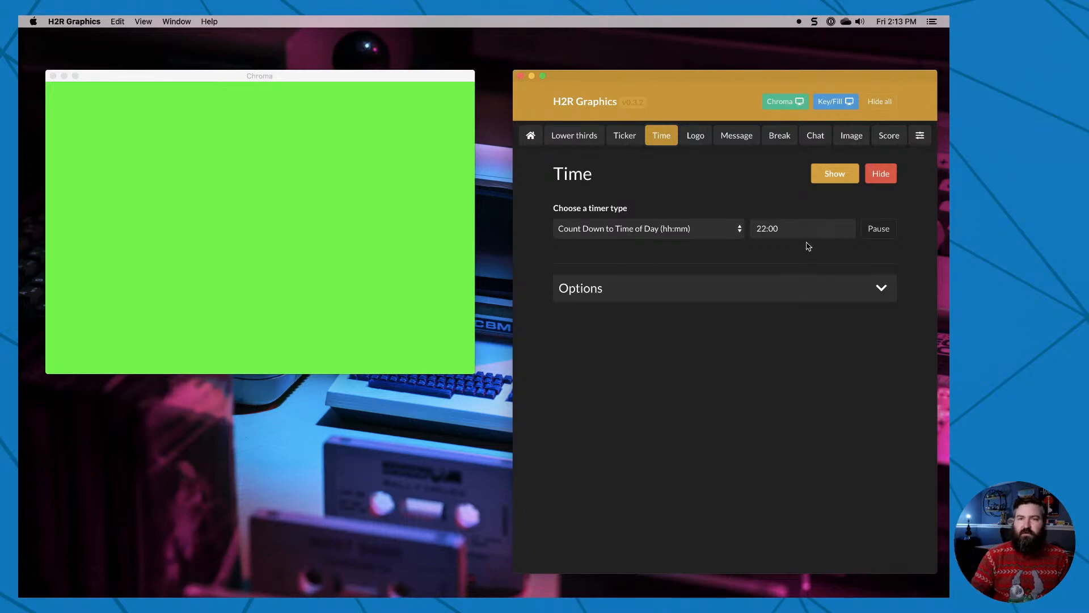
click(840, 178)
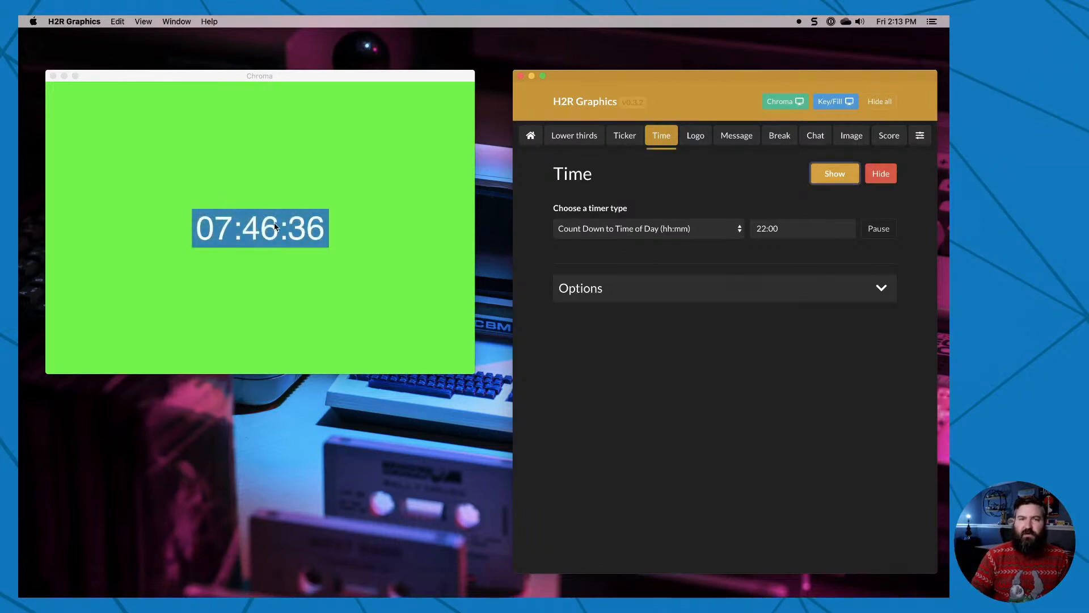
click(717, 234)
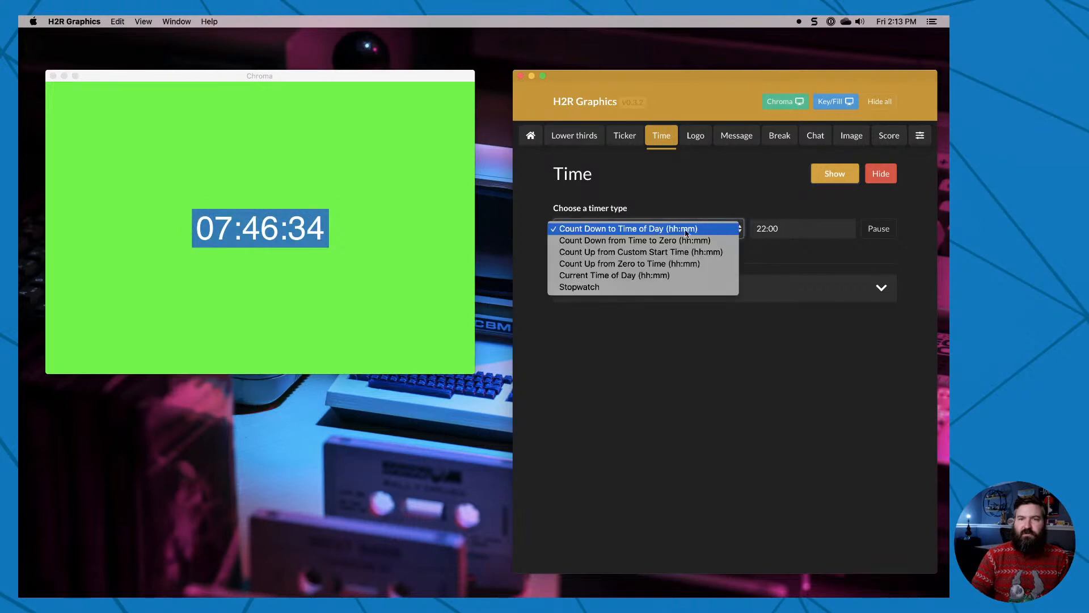
click(618, 275)
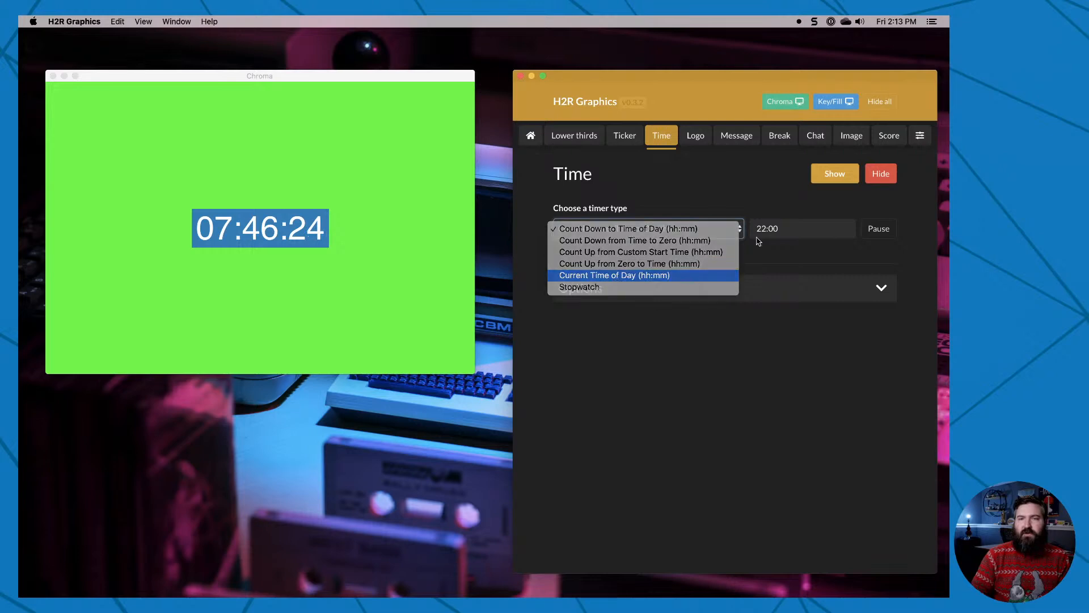
click(829, 175)
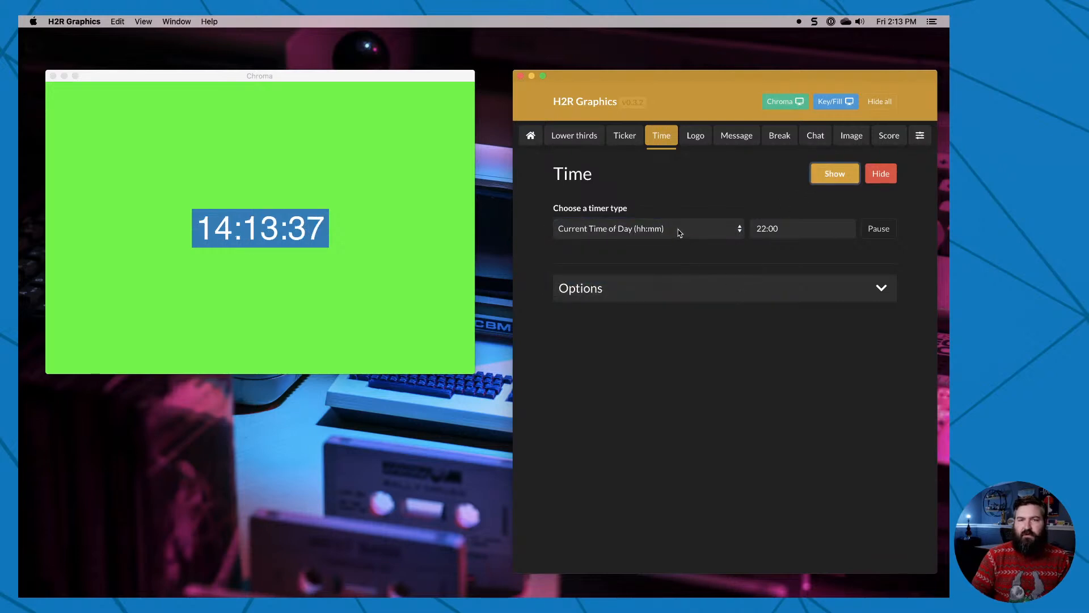
Enable Fractions in the timer's display format options.
click(672, 284)
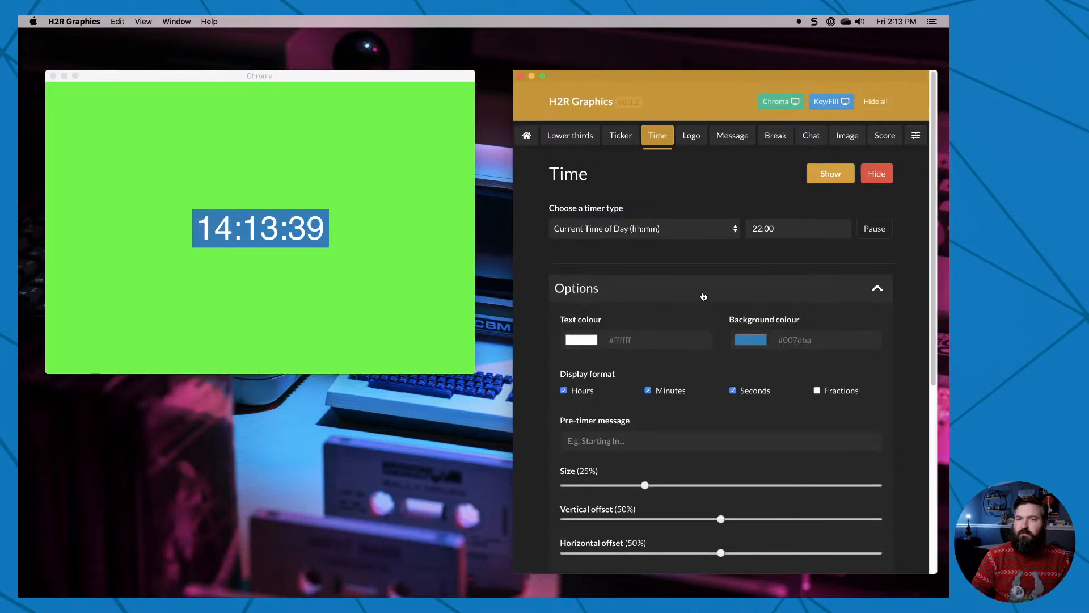
scroll(672, 382, down, 2)
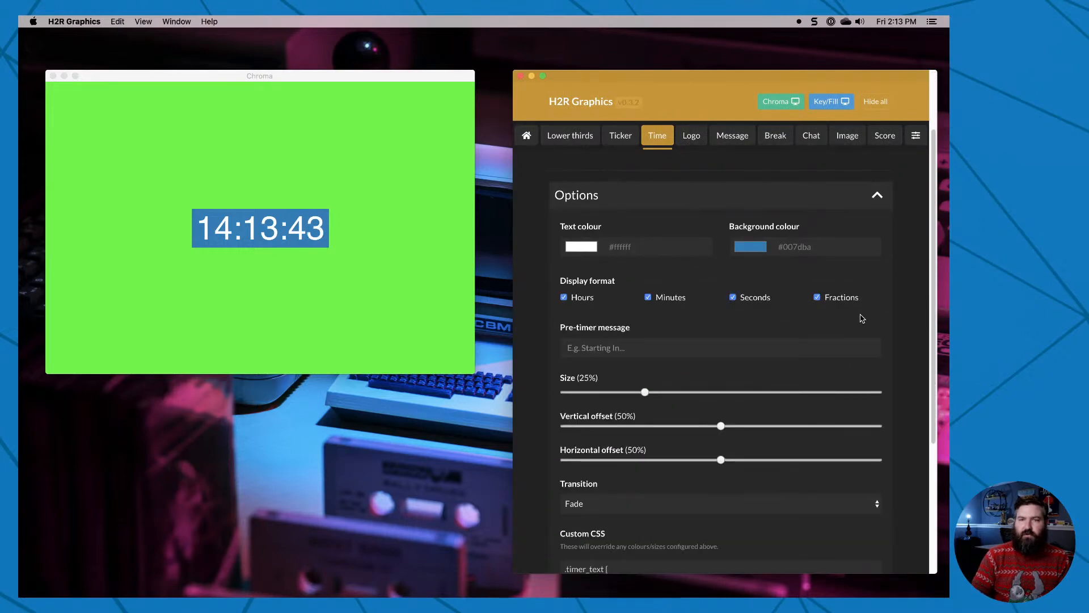
Show the current time of day with fractions in the output, and disable Fractions in the display format.
scroll(856, 306, up, 2)
click(831, 174)
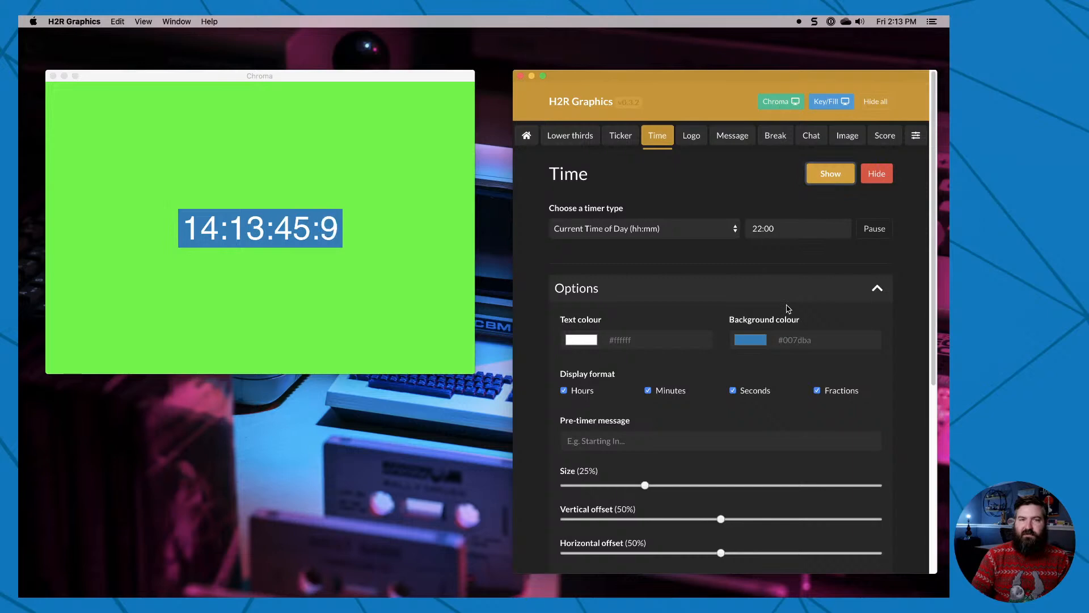
scroll(787, 308, down, 3)
click(818, 240)
scroll(670, 336, up, 3)
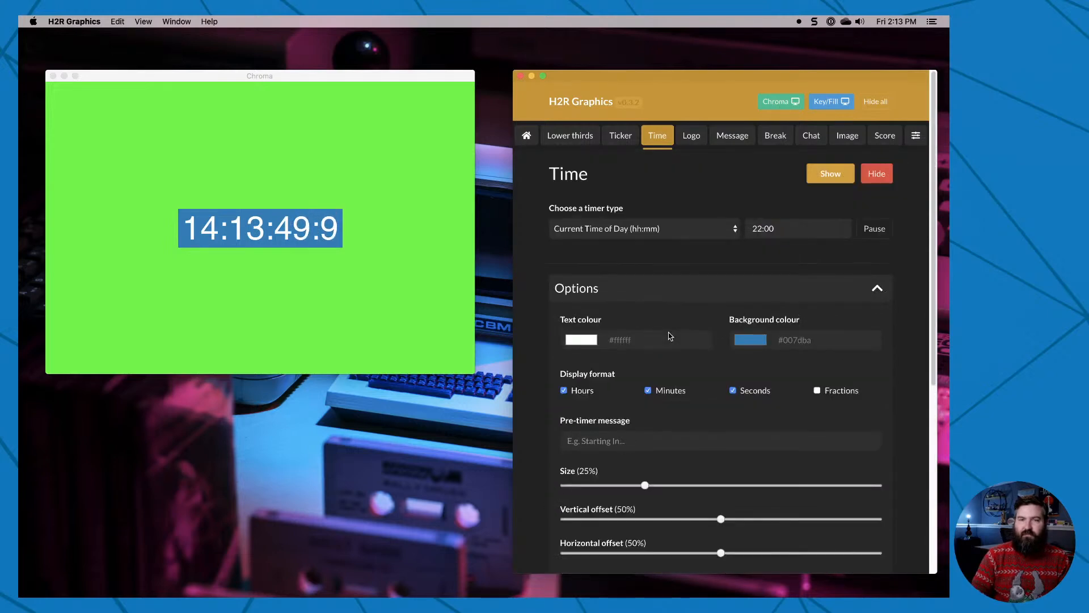
Switch the timer type to Count Down to Time of Day with 22:00 as the target, and show it in the output.
click(664, 227)
click(653, 178)
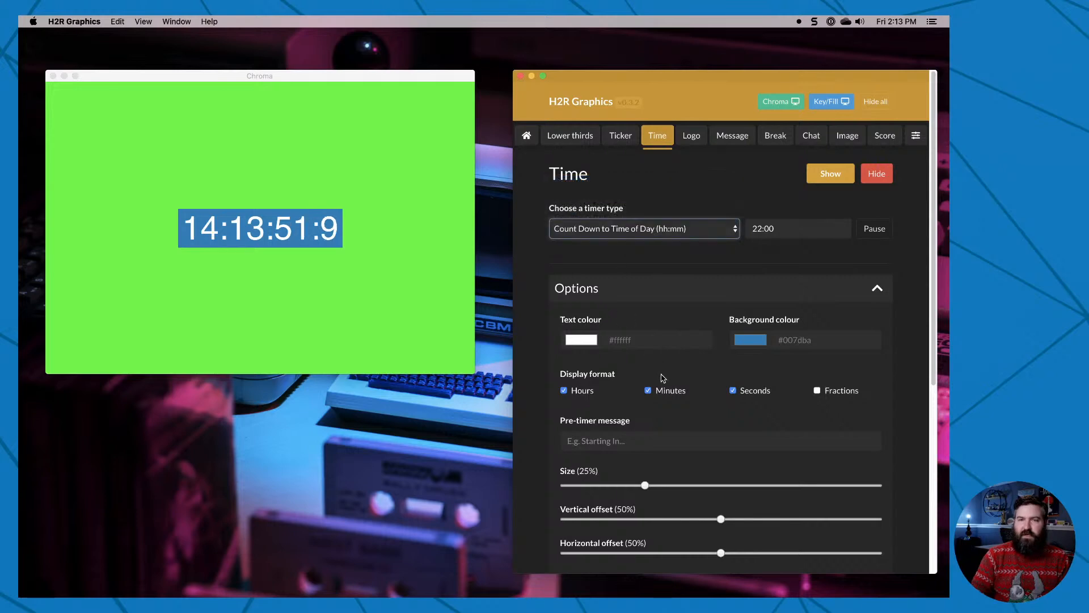
click(755, 228)
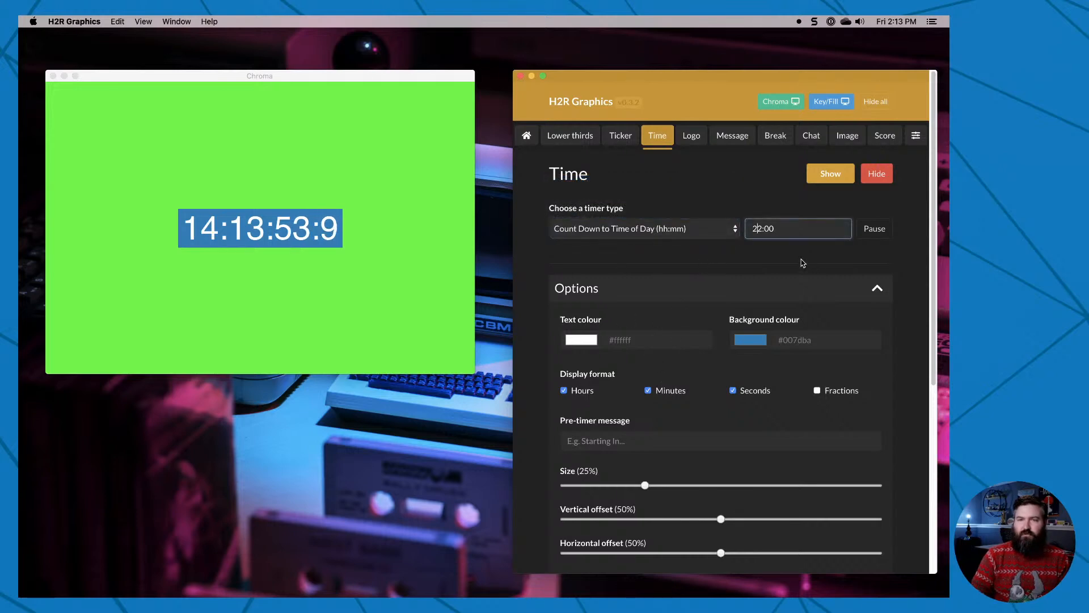
click(829, 175)
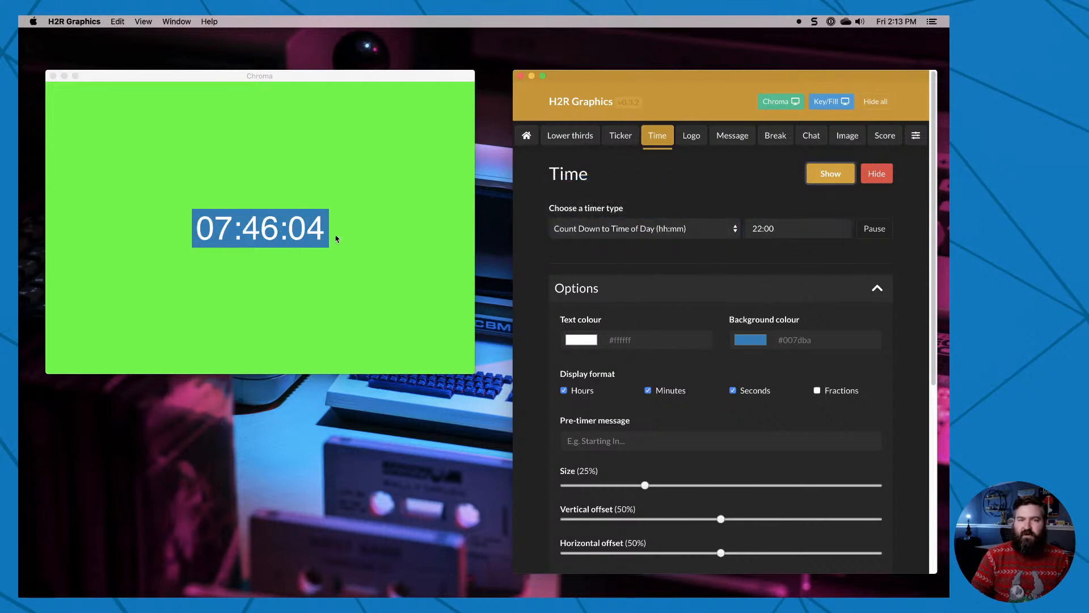
Set the pre-timer message to "We'll get started soon" and show the updated countdown in the output.
scroll(678, 469, down, 3)
click(640, 373)
text(We'll get started soon)
scroll(816, 223, up, 2)
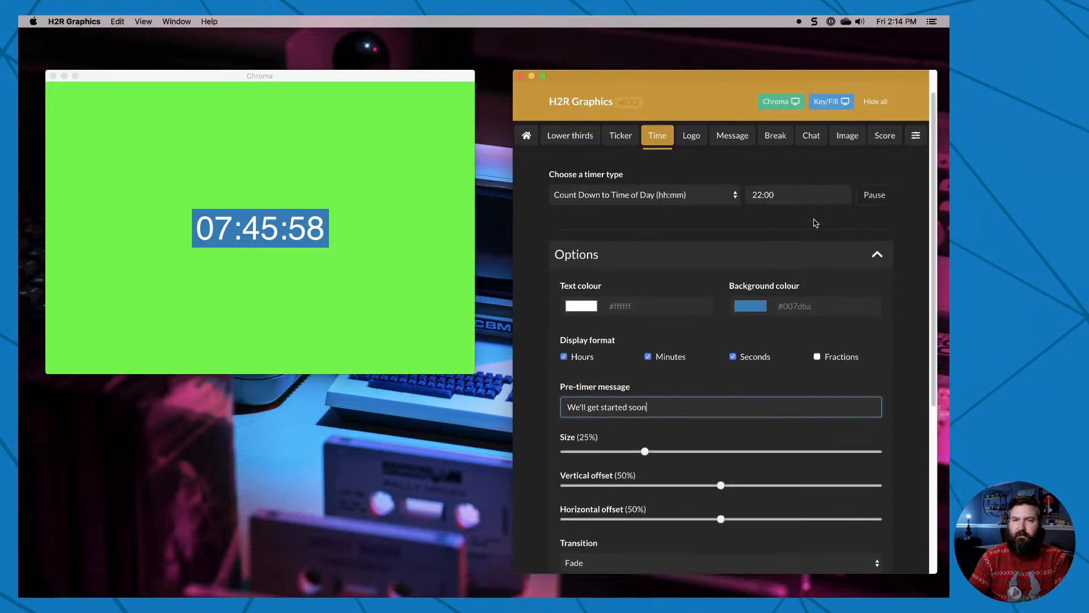
scroll(816, 223, up, 2)
click(829, 173)
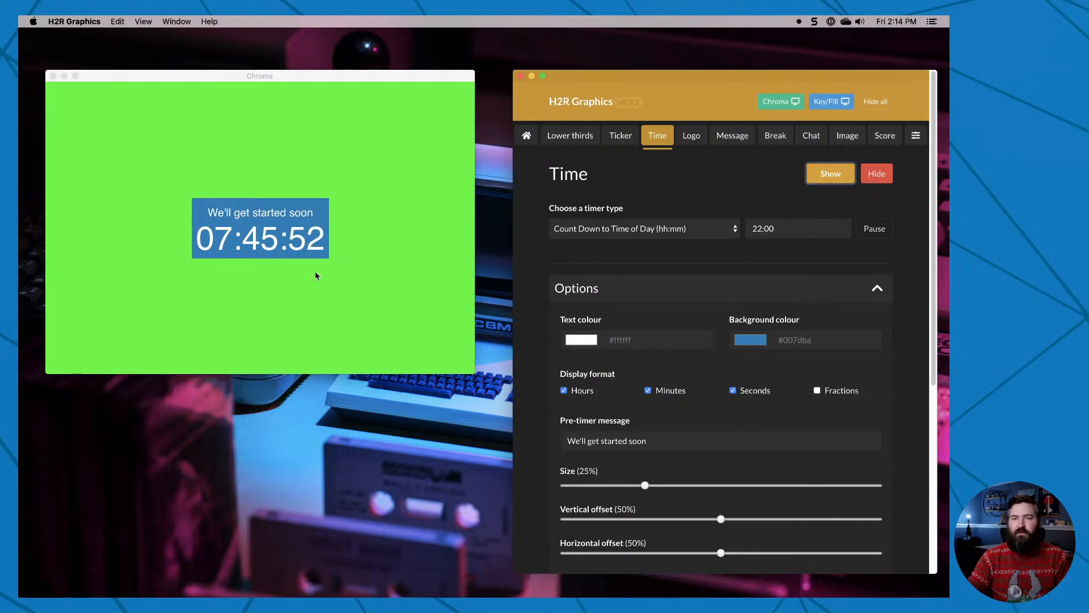
Set the timer's vertical offset to 81% and horizontal offset to 79%, and hide the timer from the output.
drag(720, 519, 818, 527)
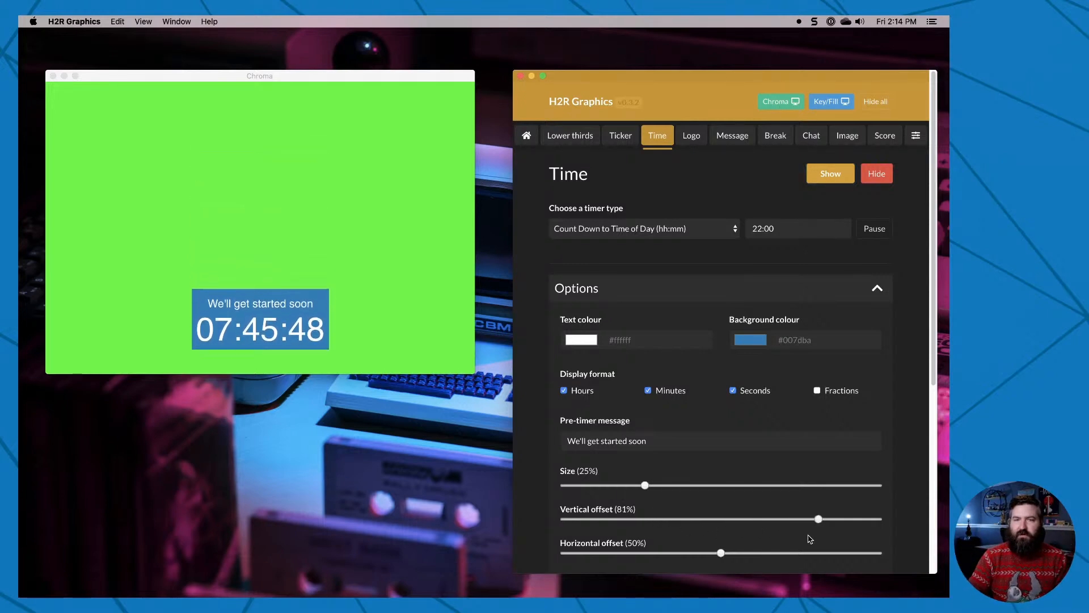
drag(721, 553, 819, 567)
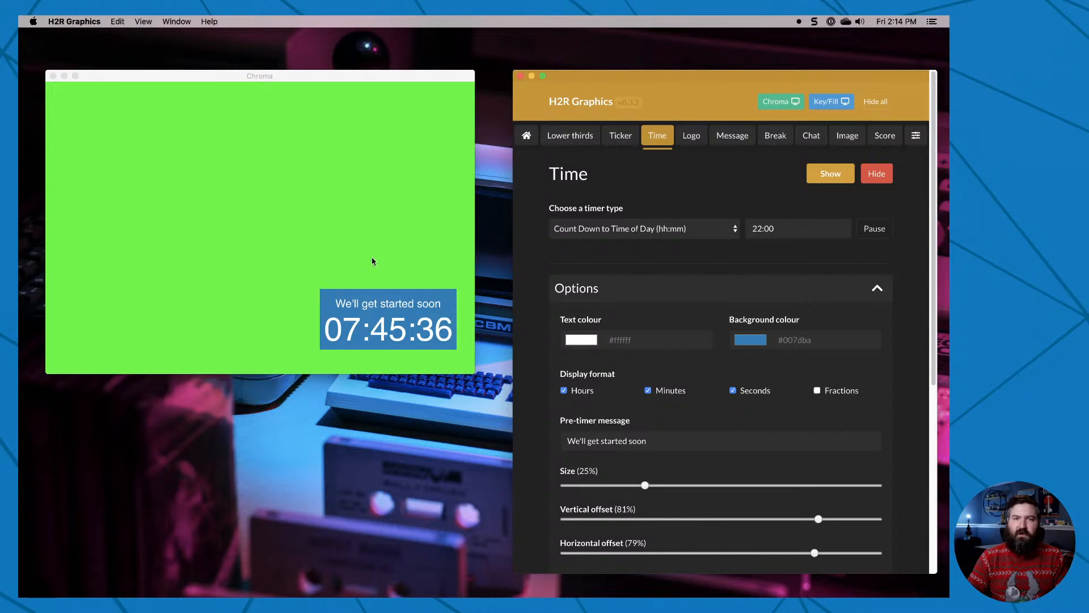
scroll(587, 427, down, 5)
scroll(587, 427, down, 2)
scroll(587, 428, up, 10)
click(830, 176)
click(876, 174)
Show the Cerner logo in the output and set its position to Bottom Right.
click(691, 135)
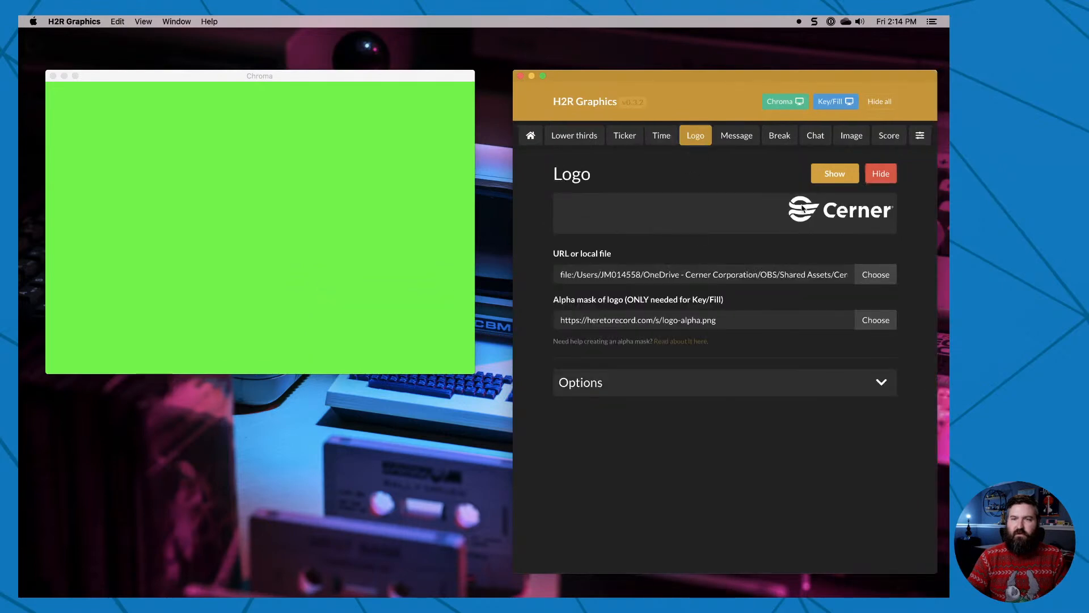
click(834, 173)
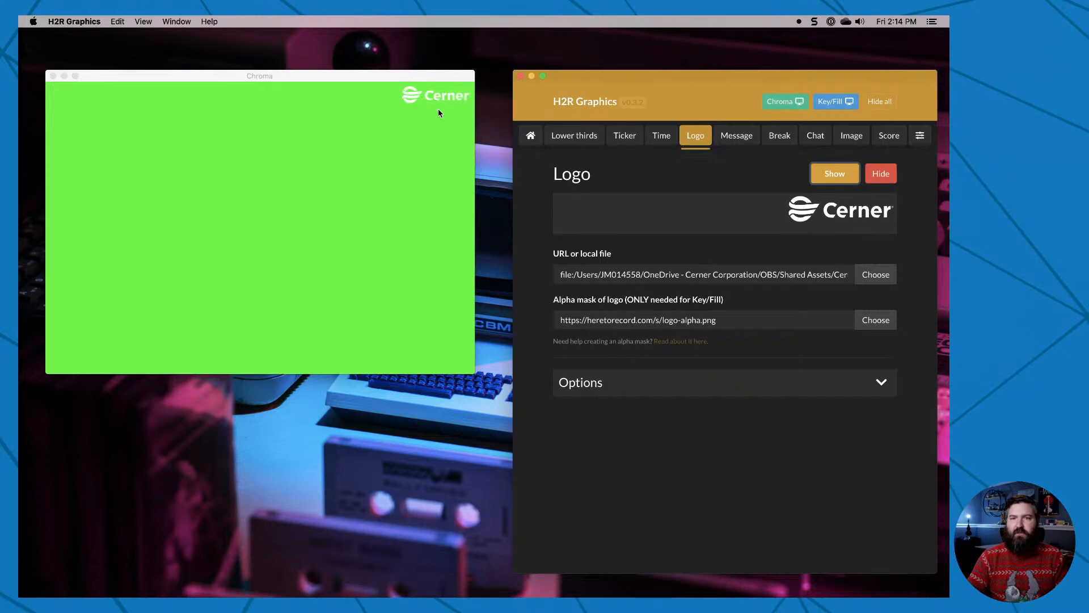
click(691, 395)
click(669, 434)
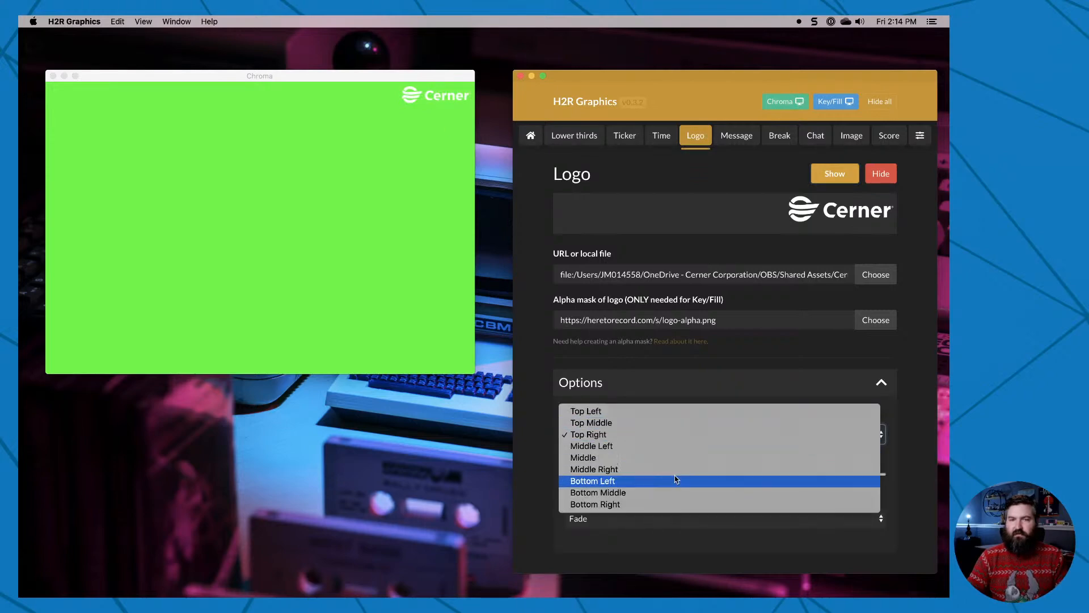
click(683, 504)
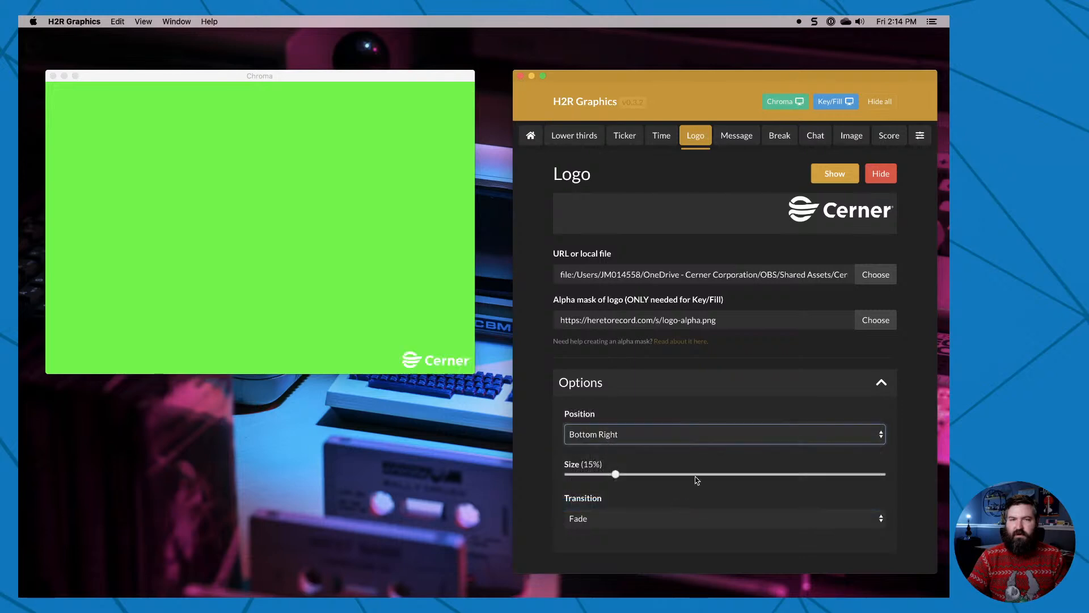
Try the logo at Top Left, set its position to Top Right, and hide the logo.
click(659, 438)
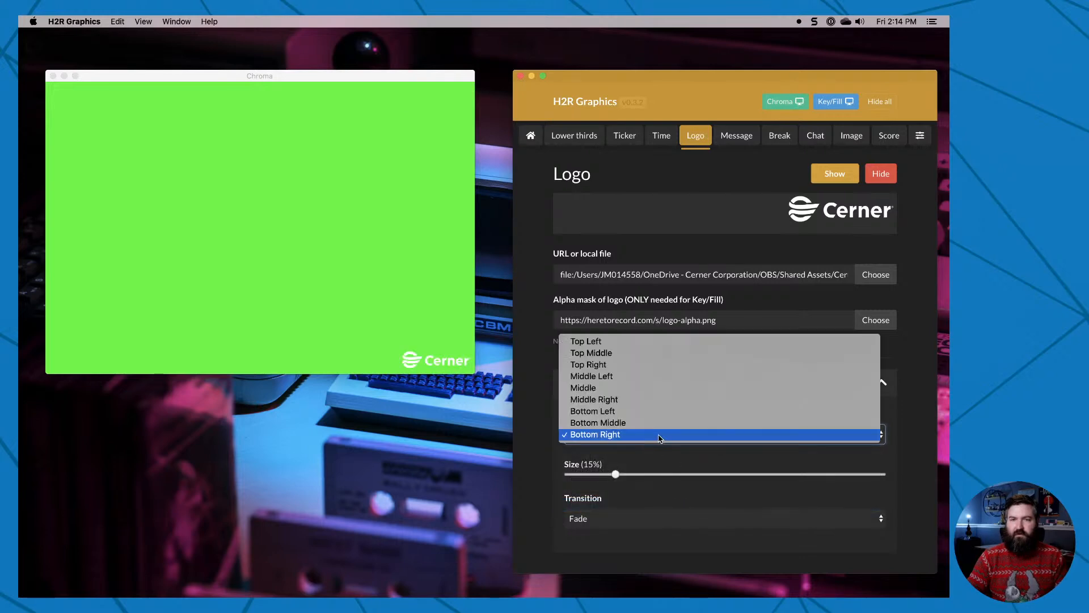
click(660, 341)
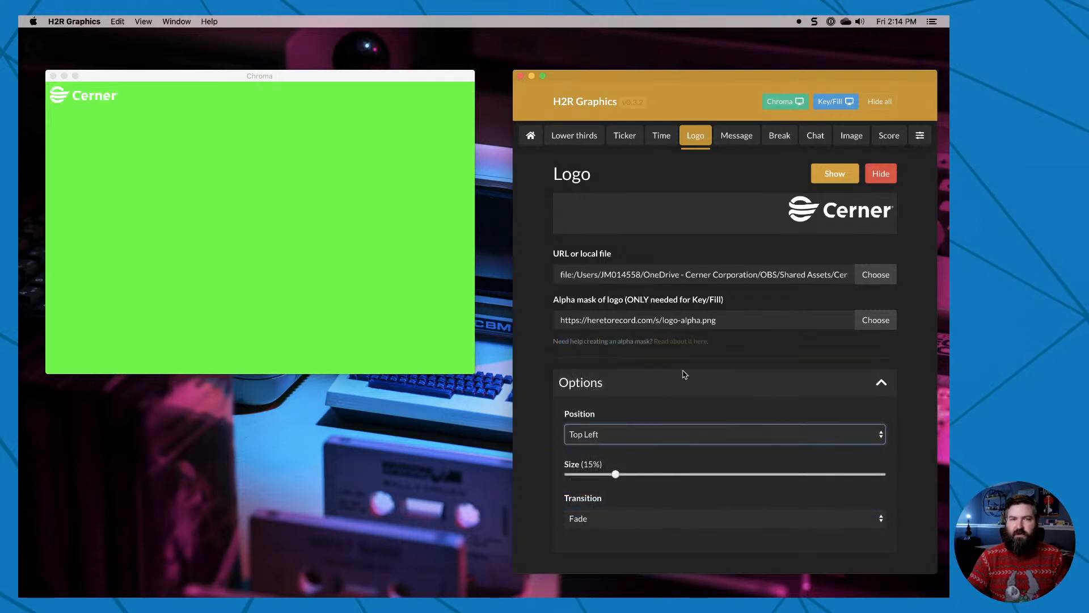
click(663, 433)
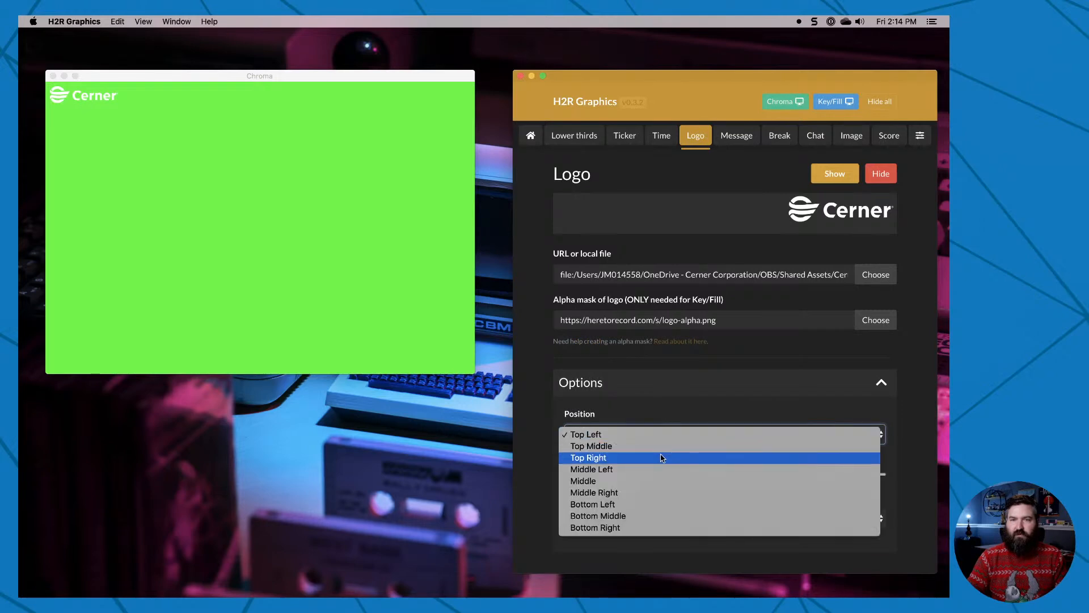
click(660, 456)
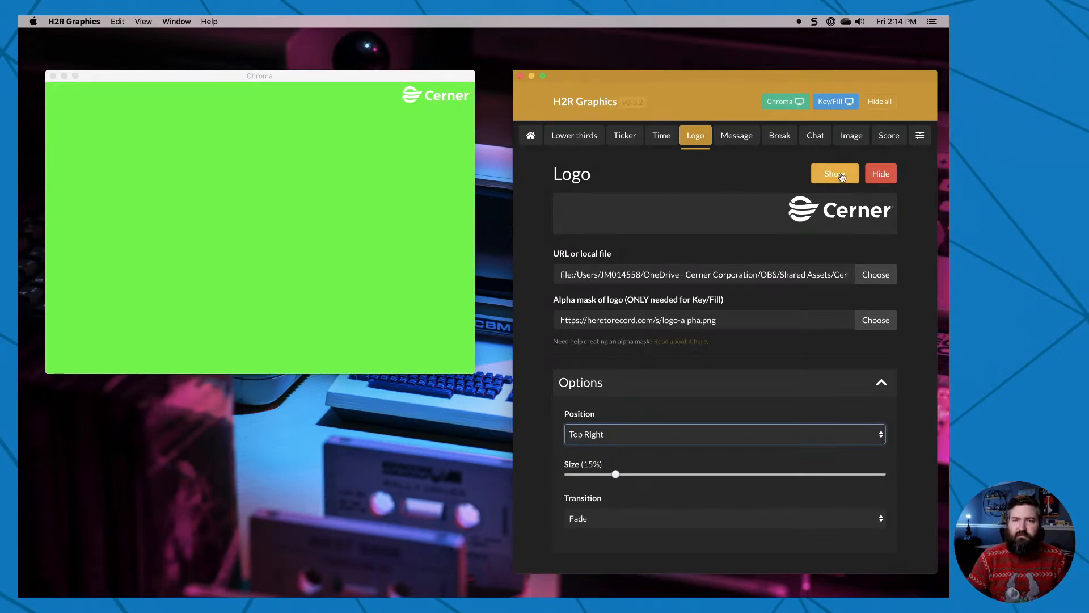
click(879, 175)
Show the "We'll be right back" message in the output.
click(736, 136)
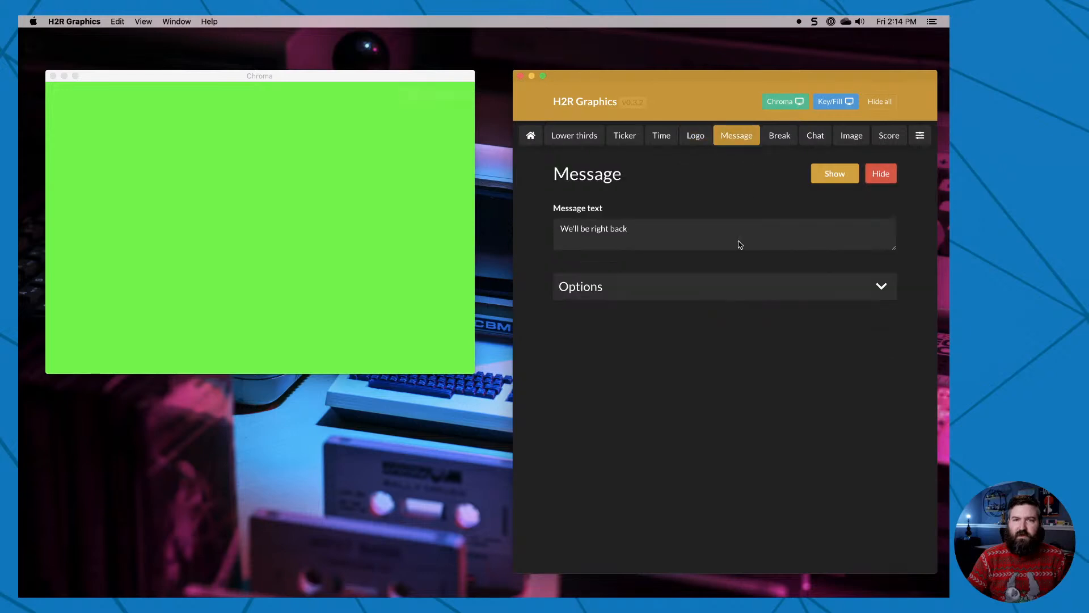
drag(701, 236, 566, 221)
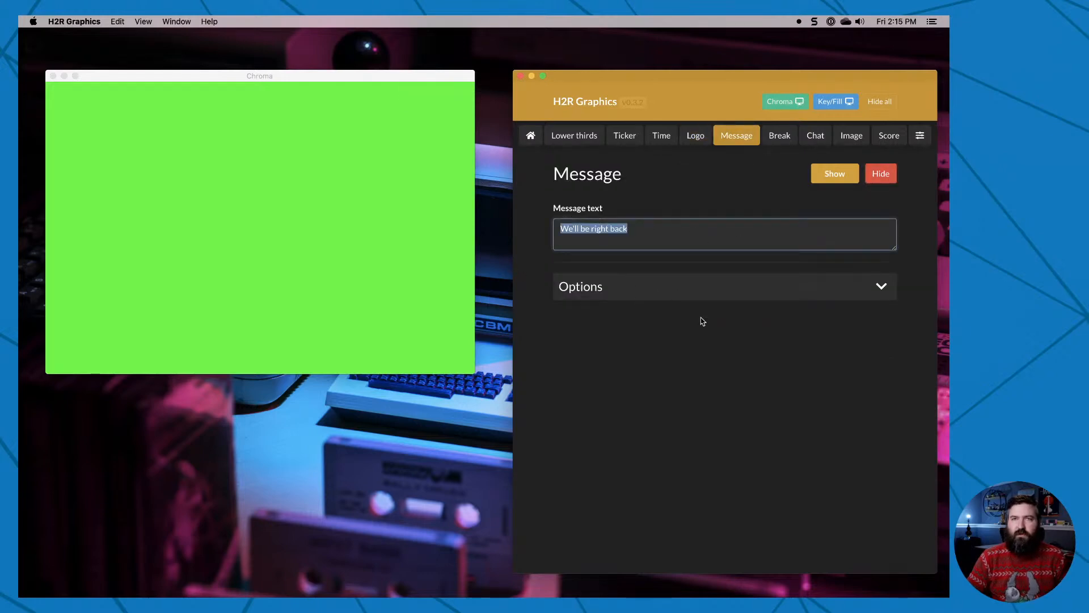
click(840, 178)
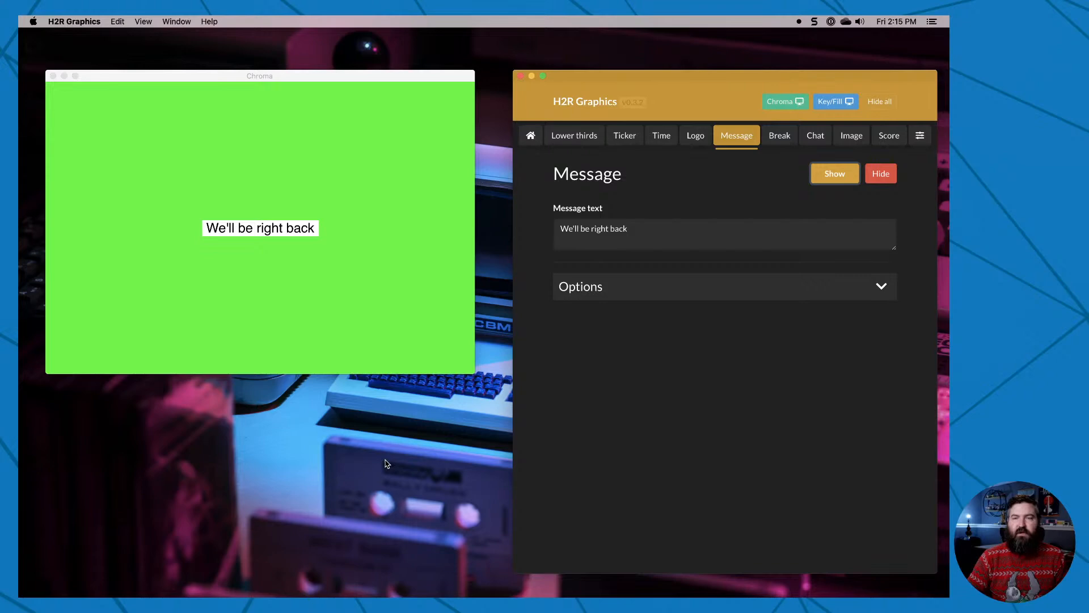
Set the message's transition to Fade, show it in the output again, and review its custom CSS options.
click(696, 289)
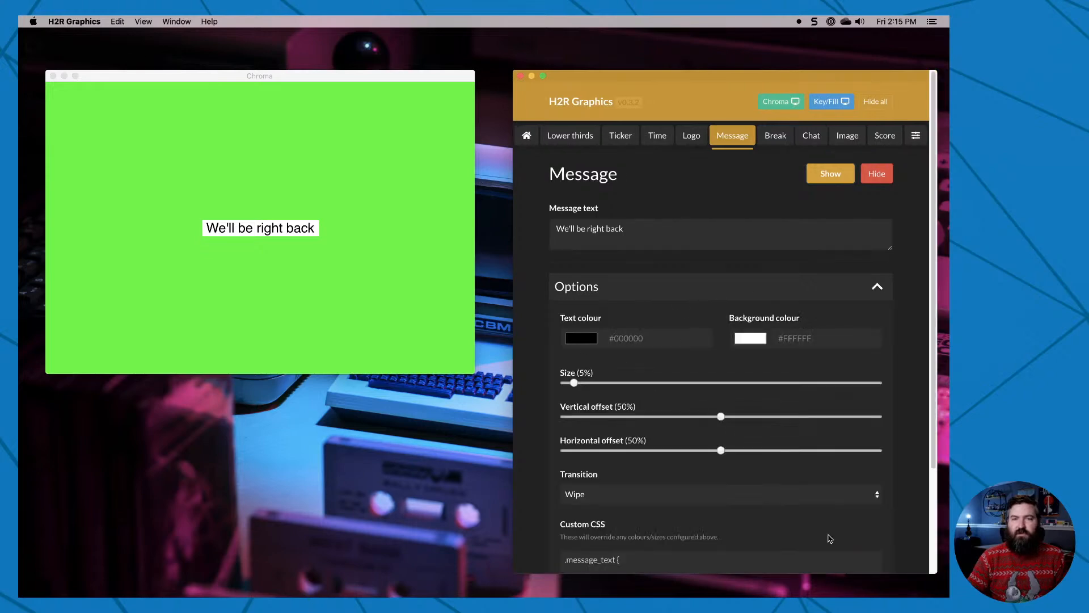
click(658, 494)
click(669, 479)
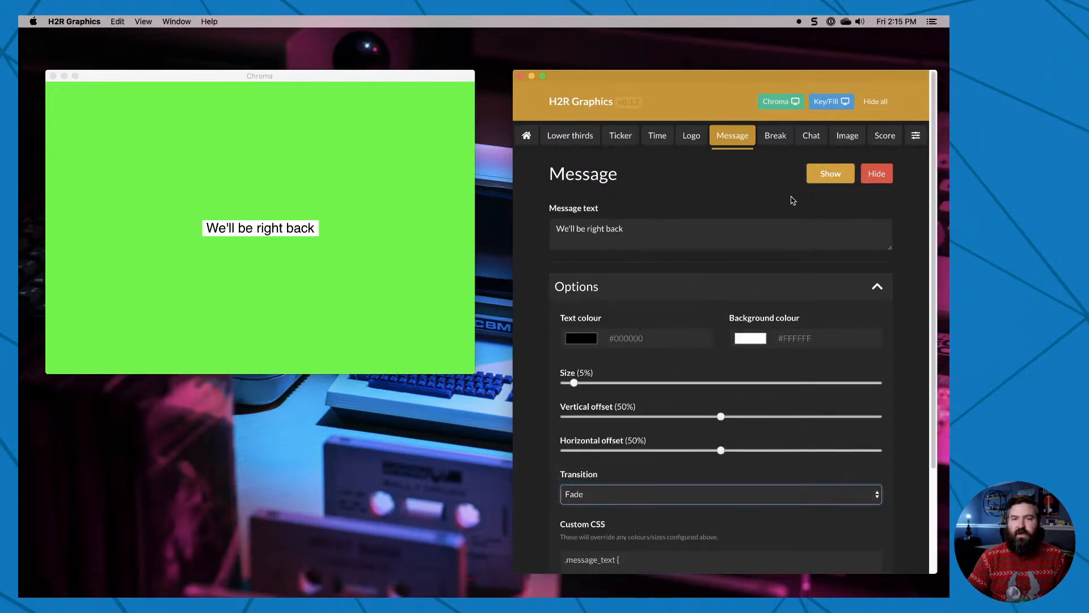
click(829, 175)
click(835, 178)
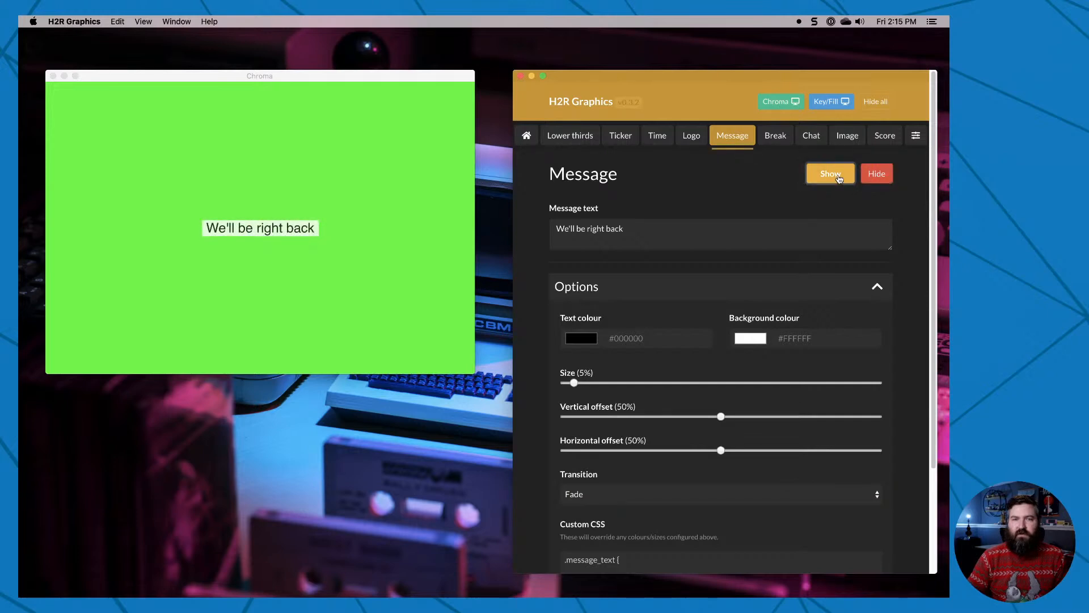
scroll(614, 499, down, 2)
scroll(613, 503, down, 3)
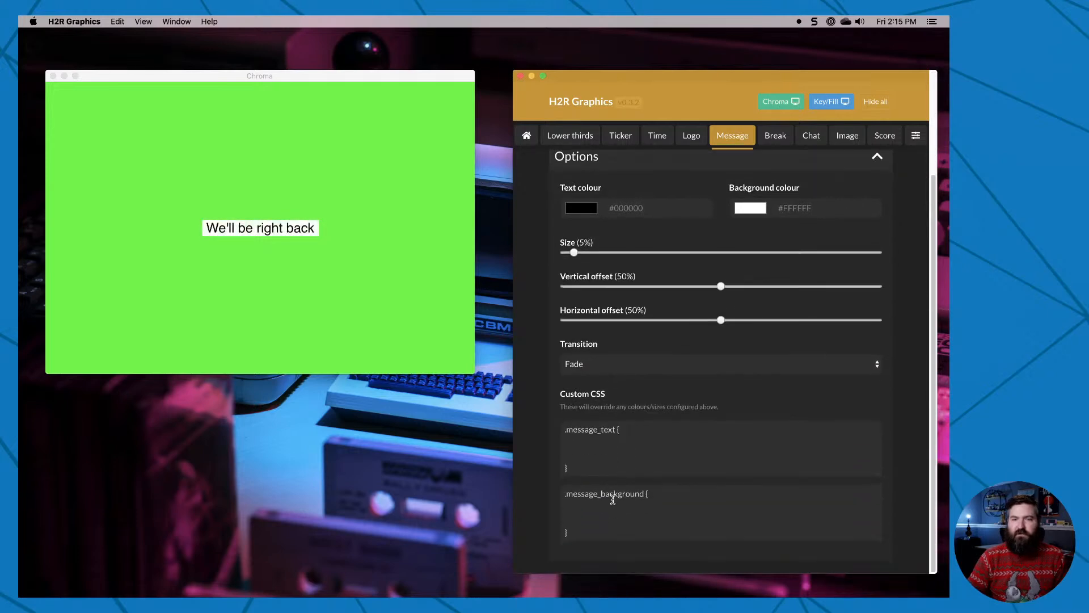
scroll(708, 490, up, 5)
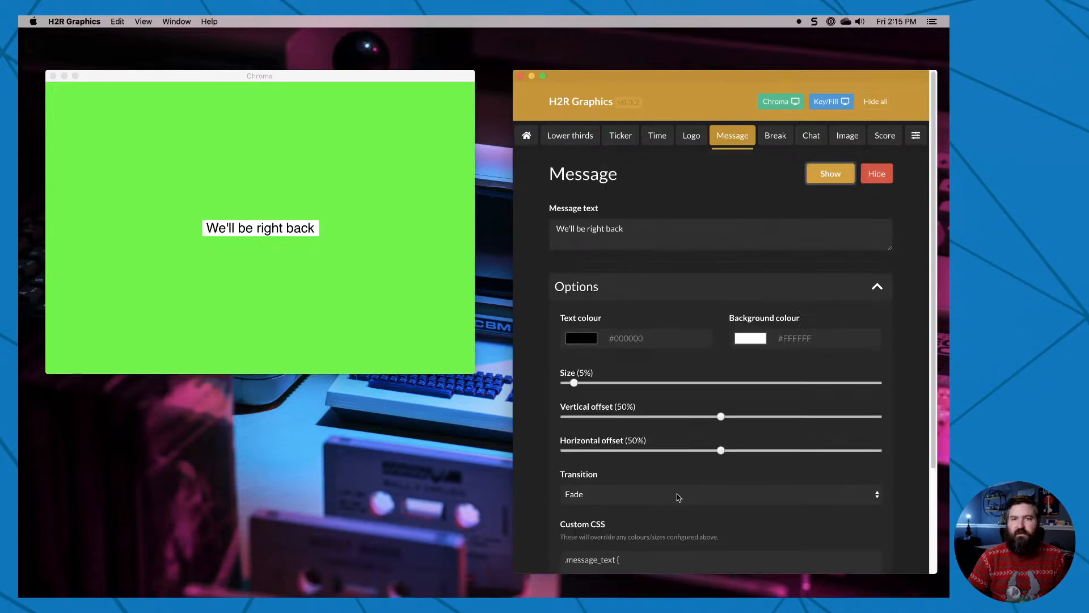
Try to show the Break graphic without a Google sheet ID, and open the template sheet.
click(781, 141)
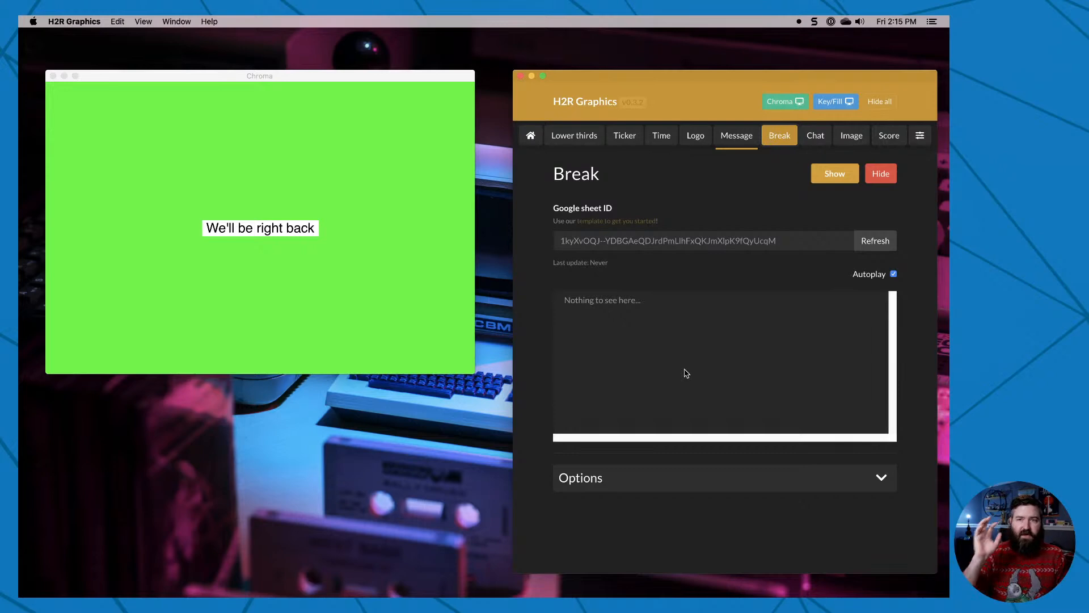
click(597, 239)
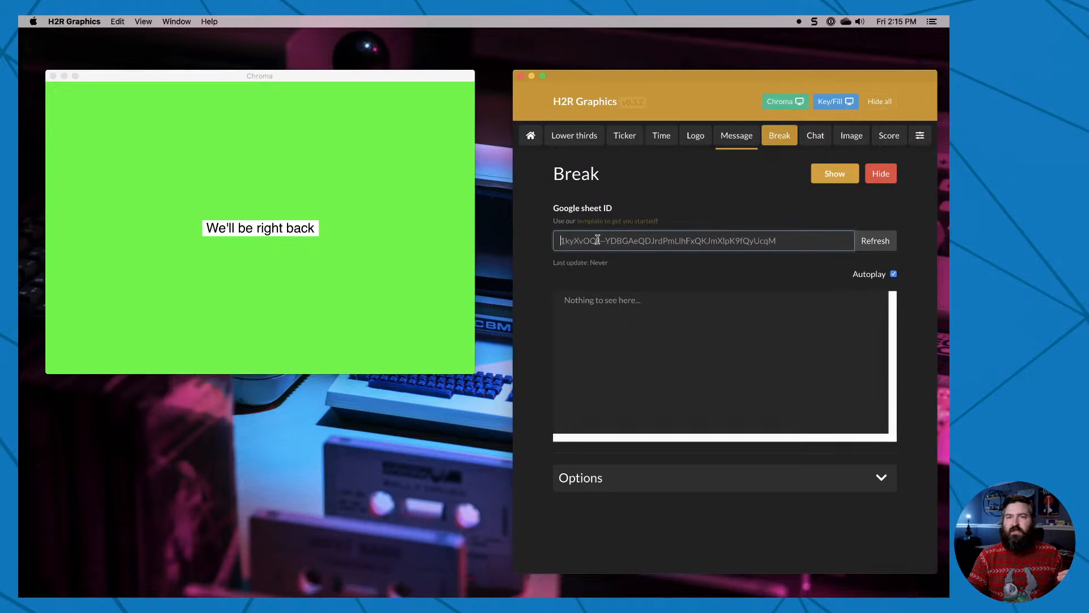
click(846, 179)
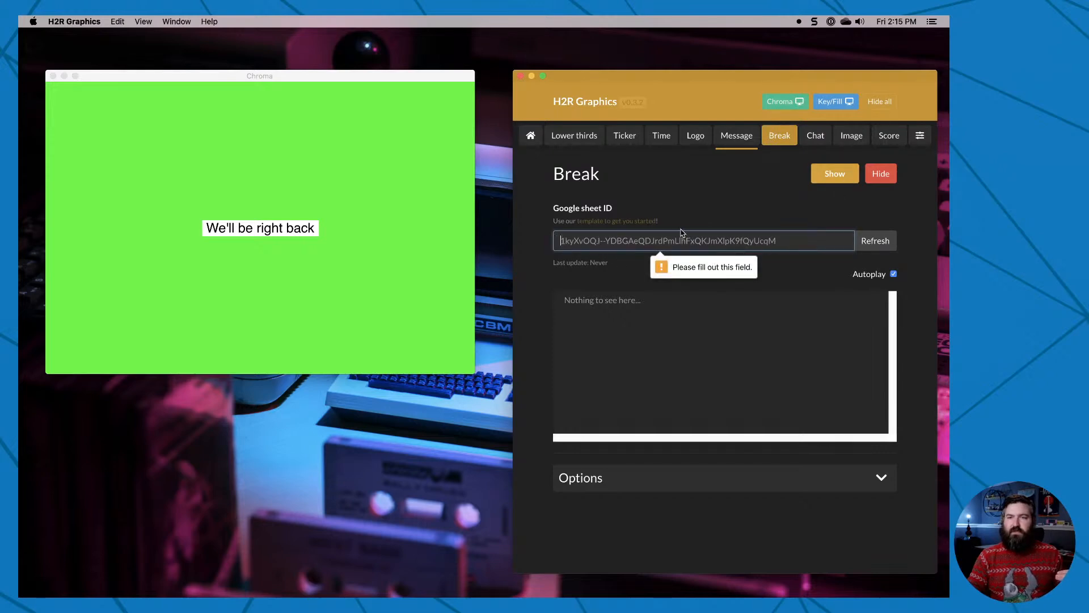
click(644, 222)
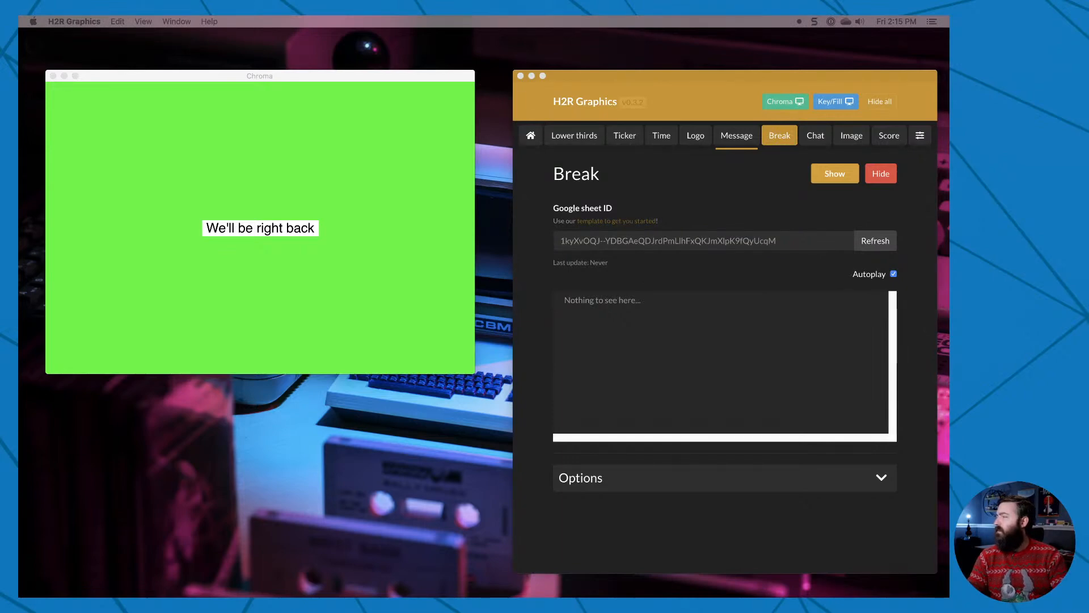
Paste the template's Google sheet ID for the Break graphic and refresh the schedule data.
click(624, 245)
text(1kyXvOQJ--YDBGAeQDJrdPmLlhFxQKJmXlpK9fQyUcqM)
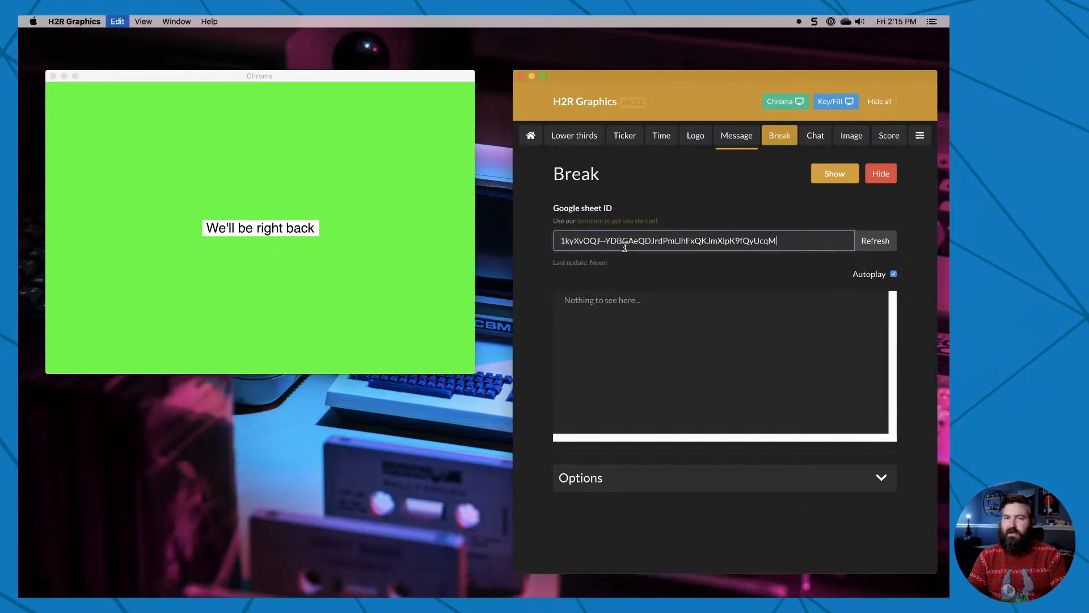
click(874, 241)
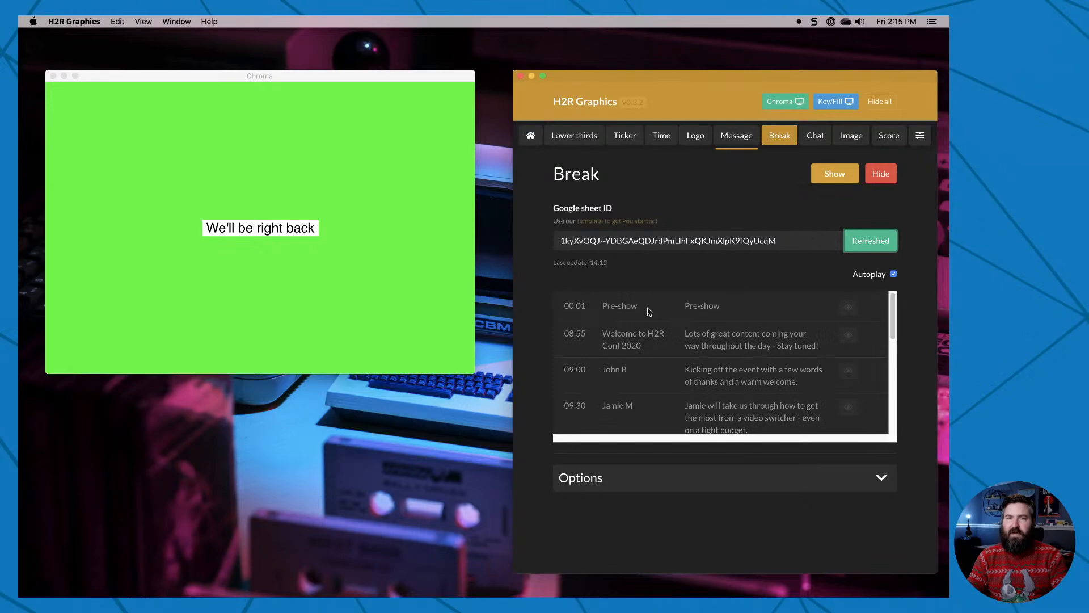
Look through the loaded Break schedule and show the Break graphic in the output.
scroll(574, 307, down, 5)
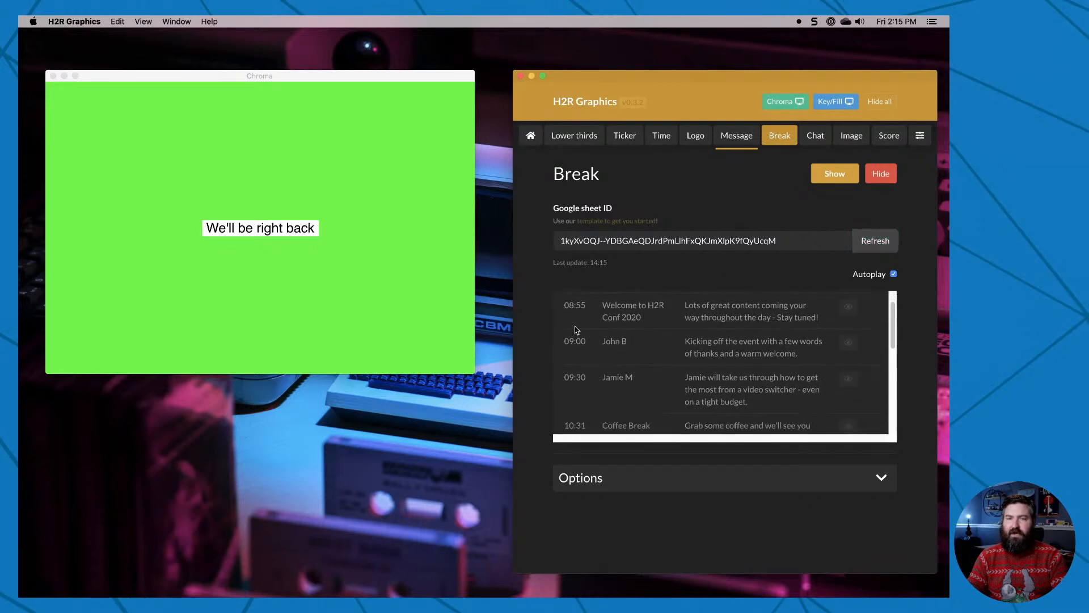
scroll(579, 354, up, 6)
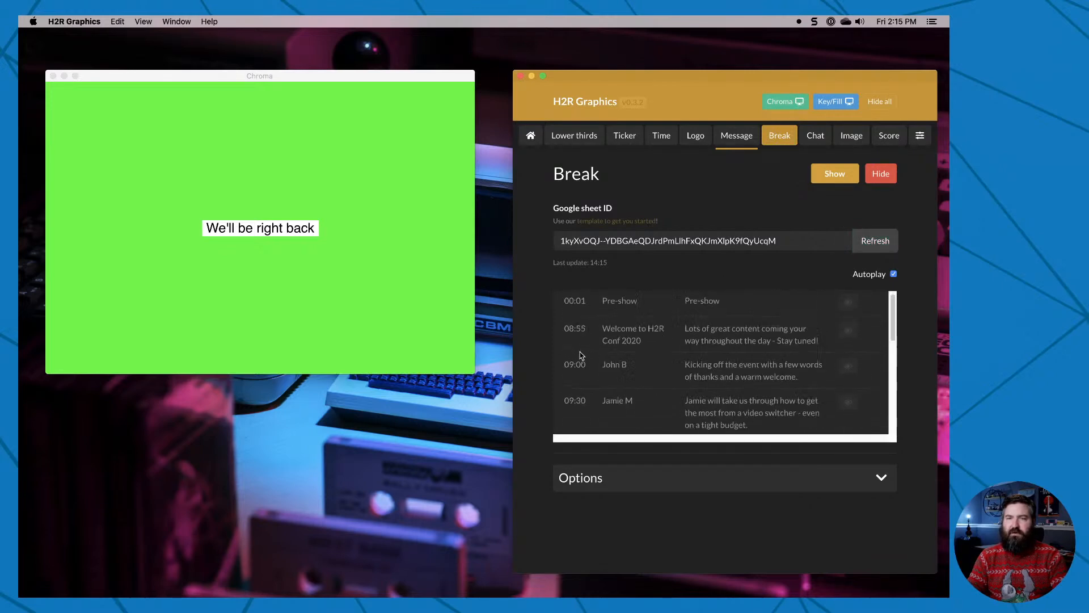
click(835, 179)
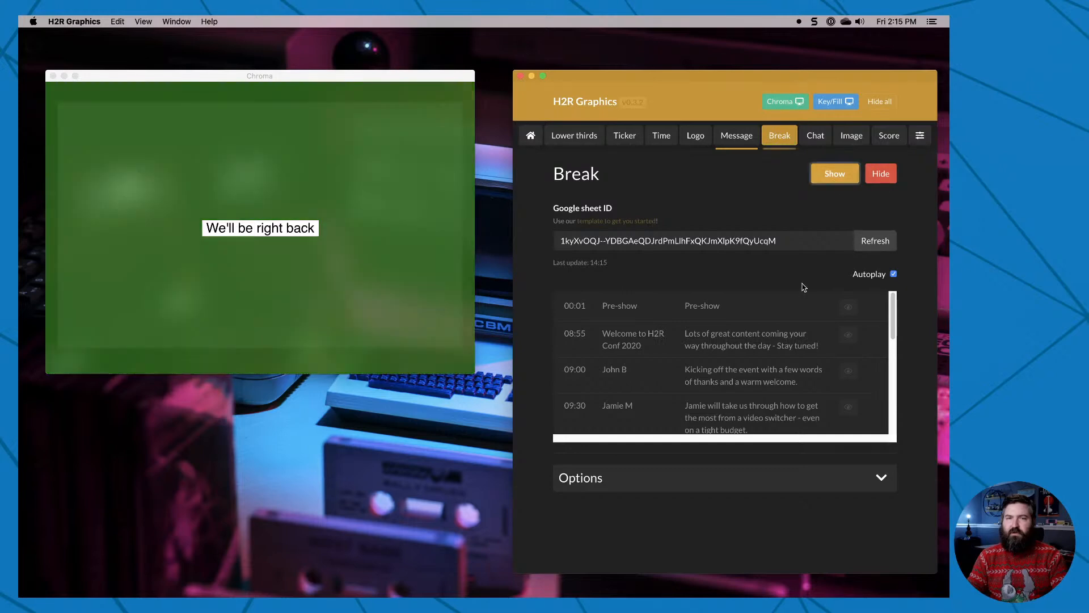
Hide the "We'll be right back" message from the output and return to the Break settings.
click(732, 139)
click(876, 174)
click(776, 143)
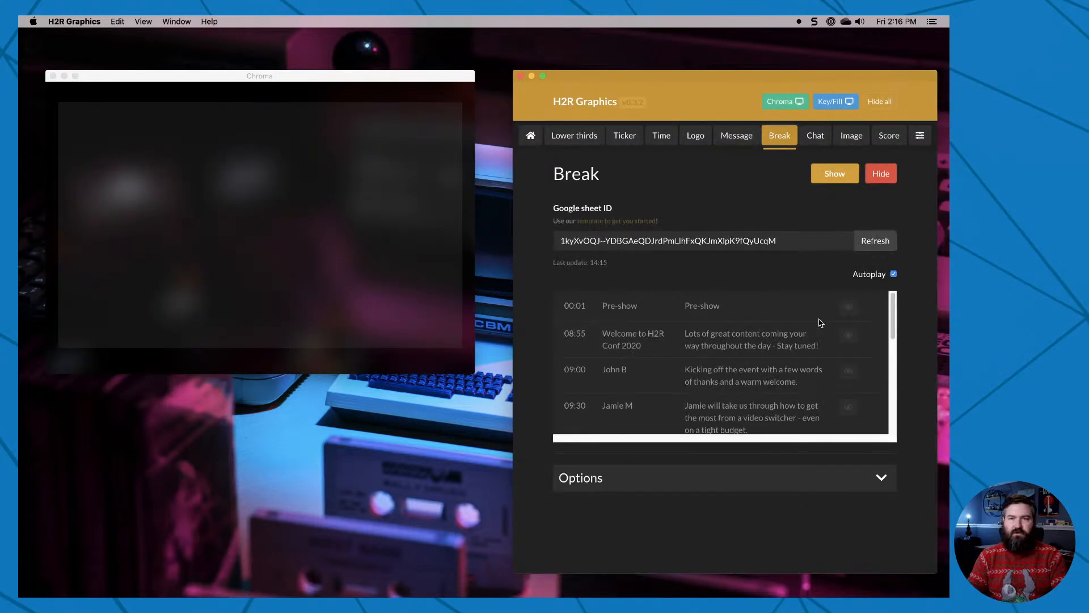
Turn off Autoplay for the Break schedule and bring up the 08:55, 09:00, 09:30 and Coffee Break entries, ending on the 09:30 entry.
click(893, 274)
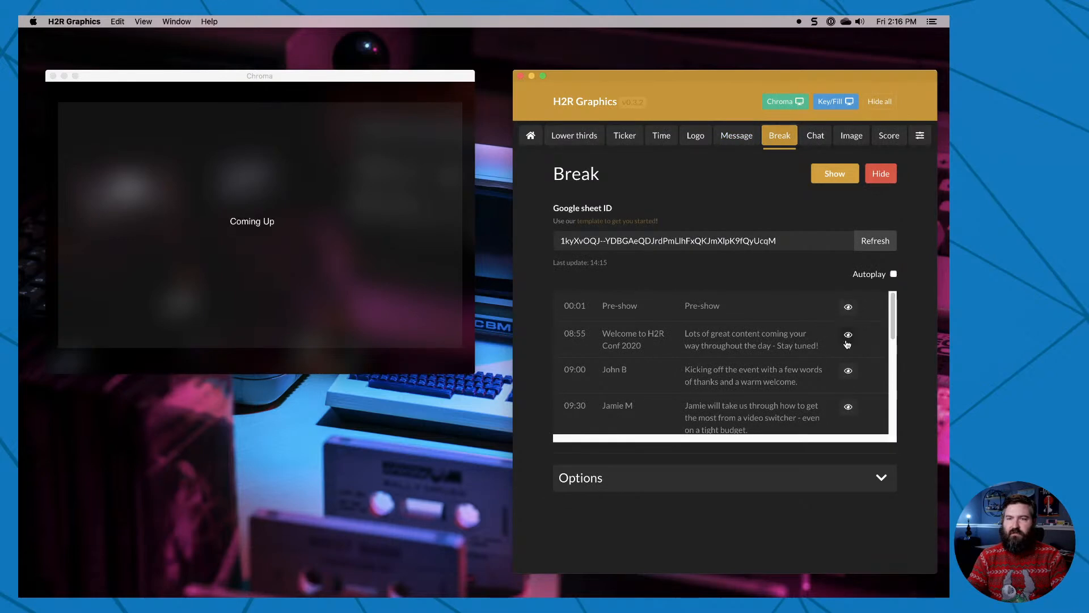
click(849, 340)
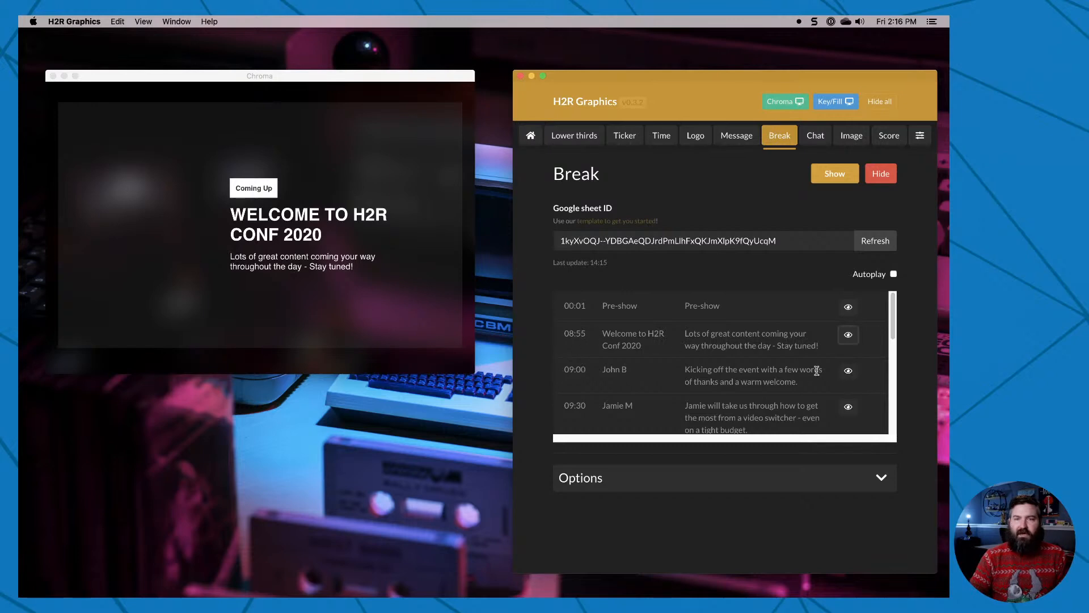
click(848, 371)
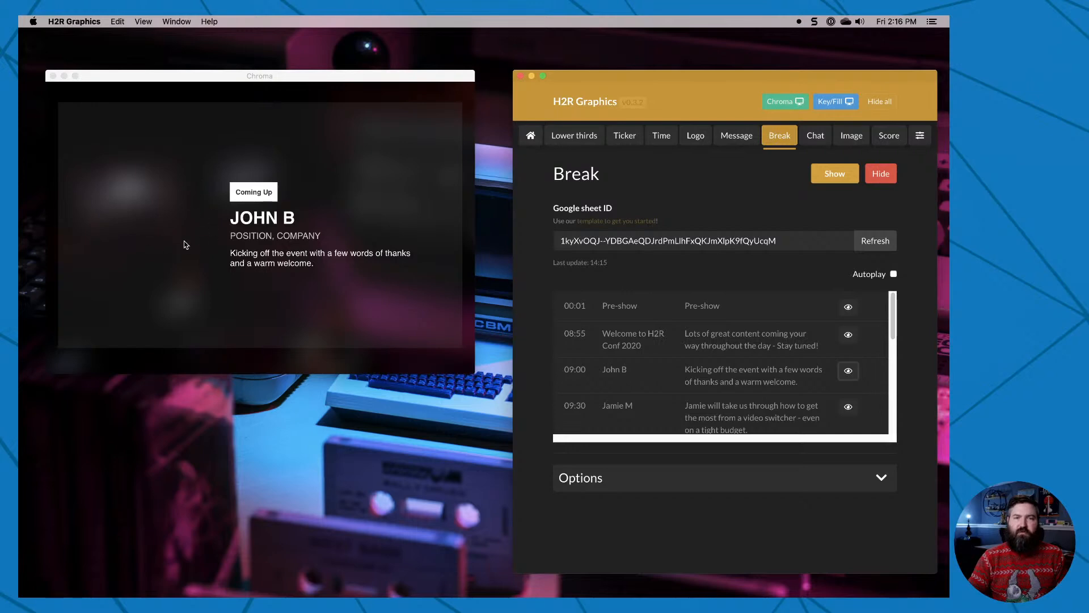
click(848, 407)
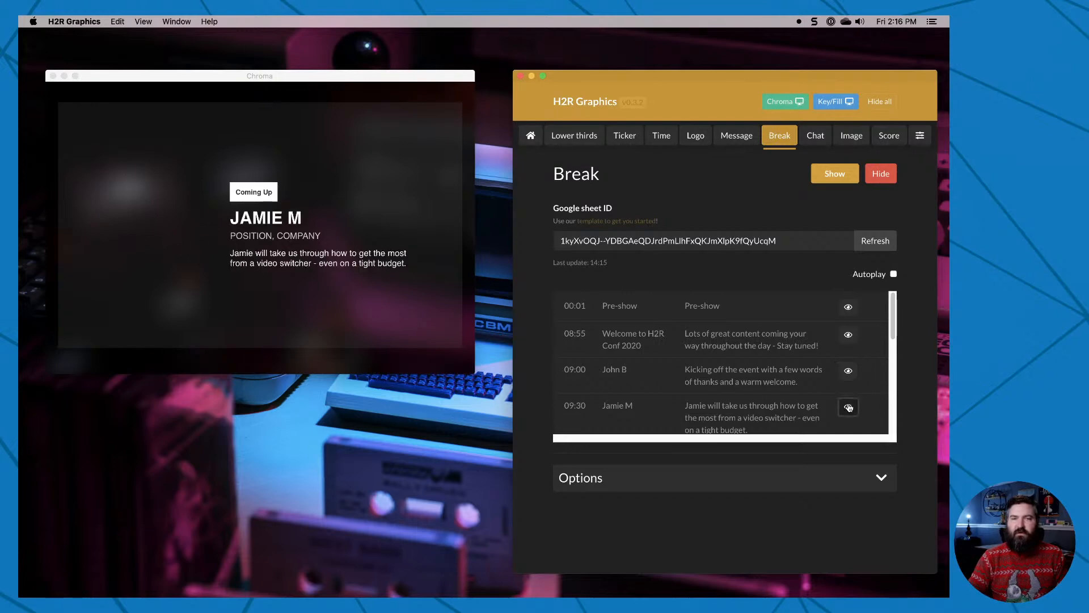
scroll(844, 402, down, 5)
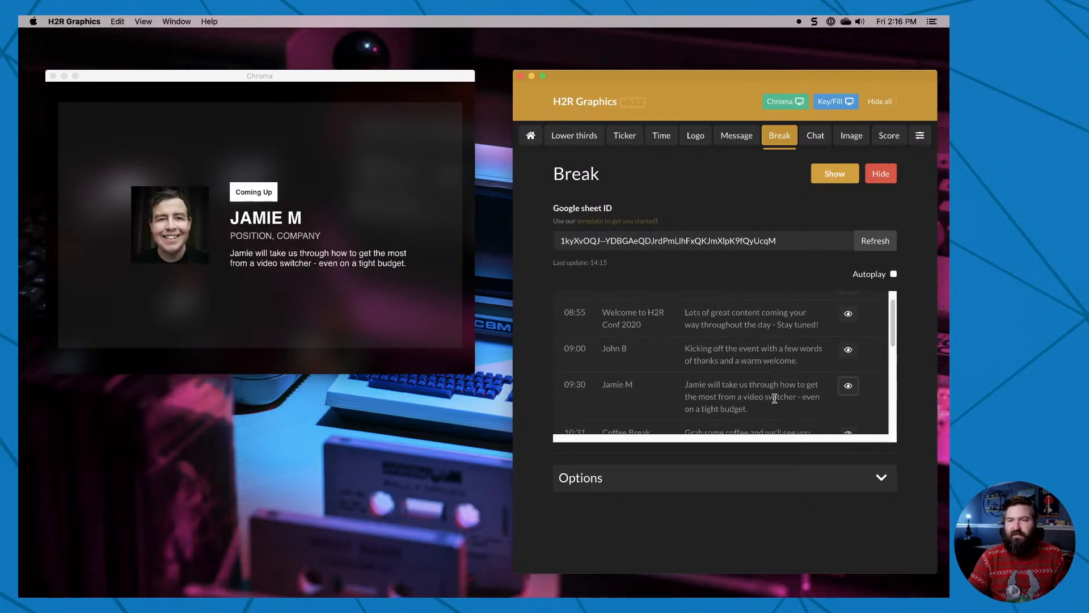
click(848, 391)
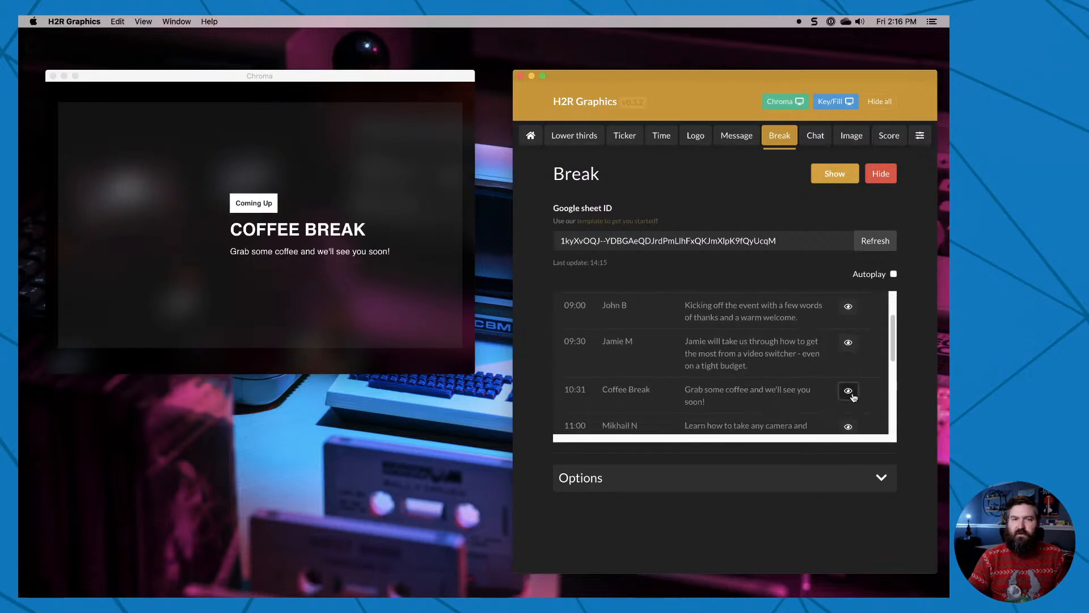
click(849, 343)
Take the Break graphic off the output, show it again, and hide it to leave the chroma output clear.
click(836, 177)
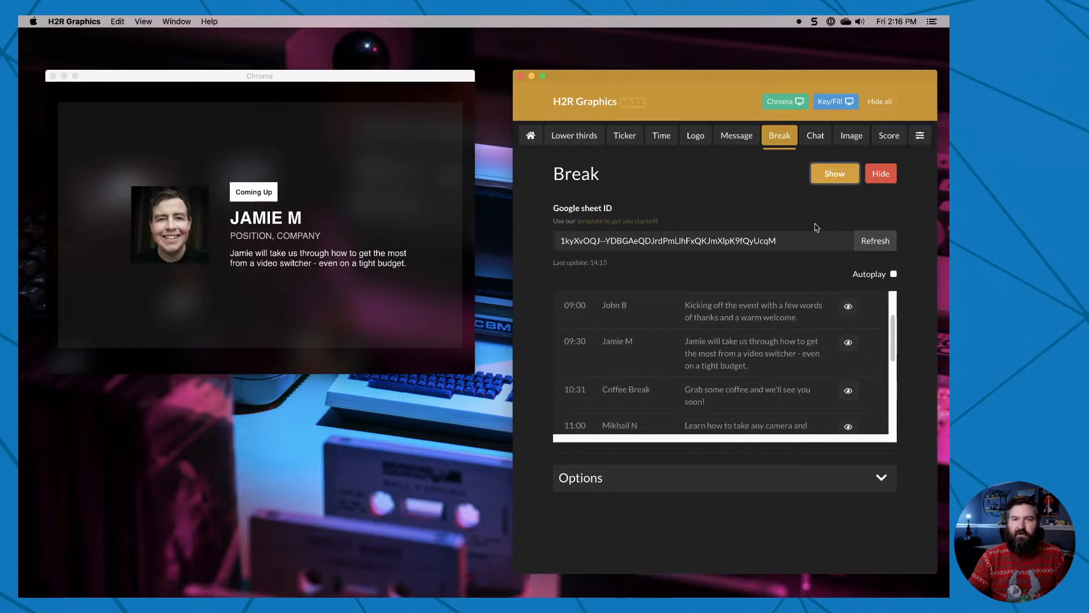
click(879, 176)
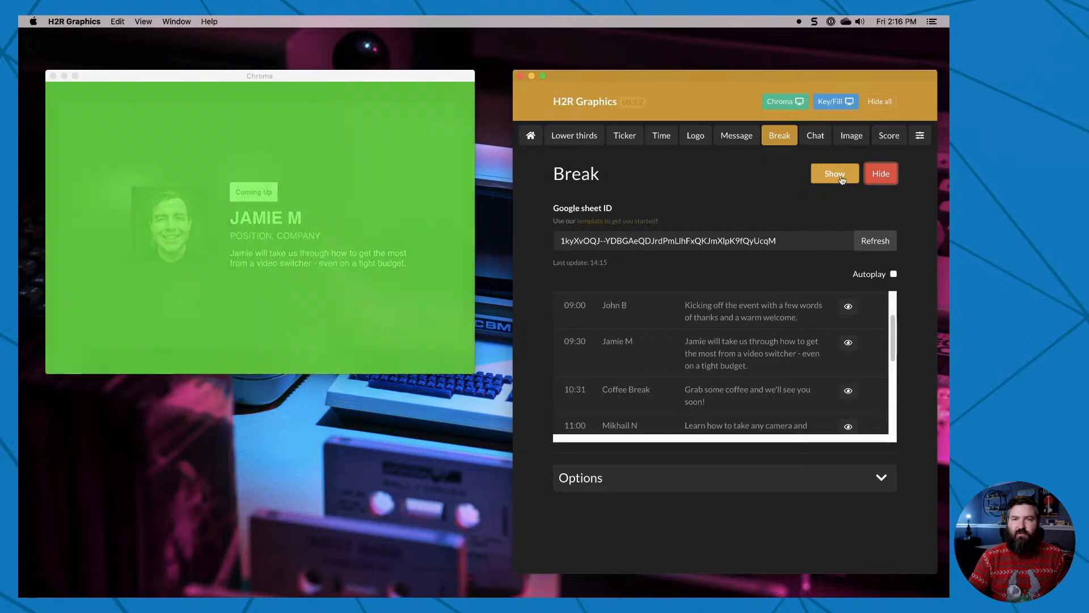
click(836, 175)
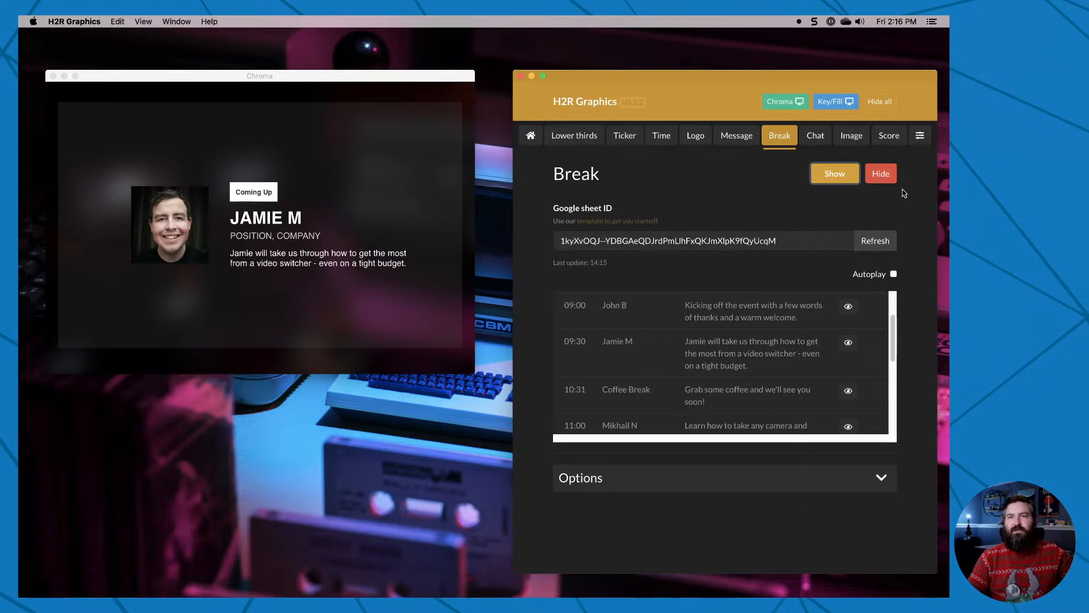
click(880, 174)
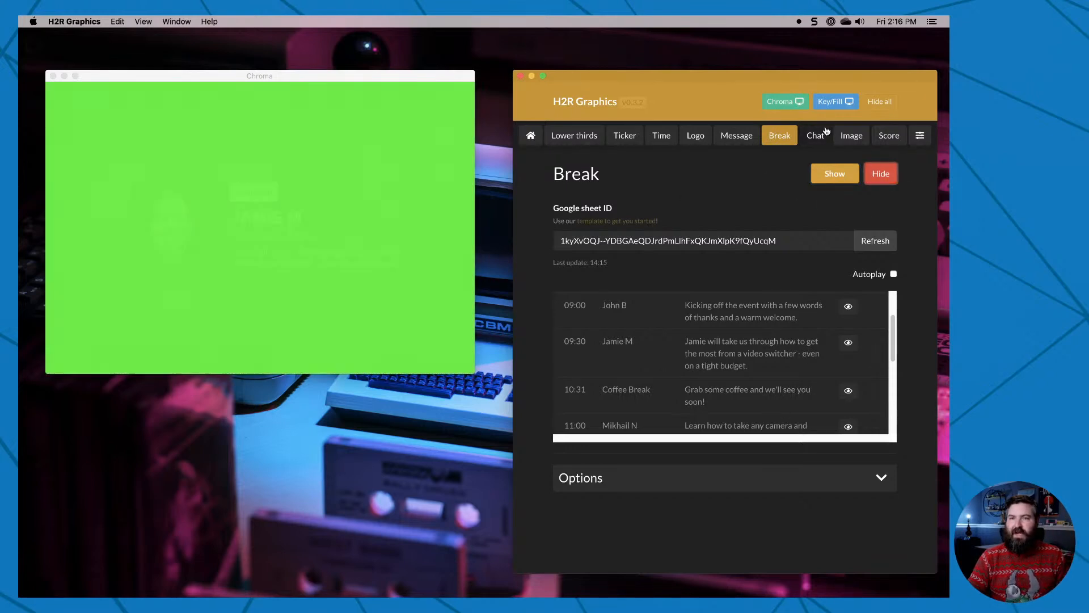
Open the Chat graphics and show the comment "late to the party, from New Zealand" in the output.
click(815, 135)
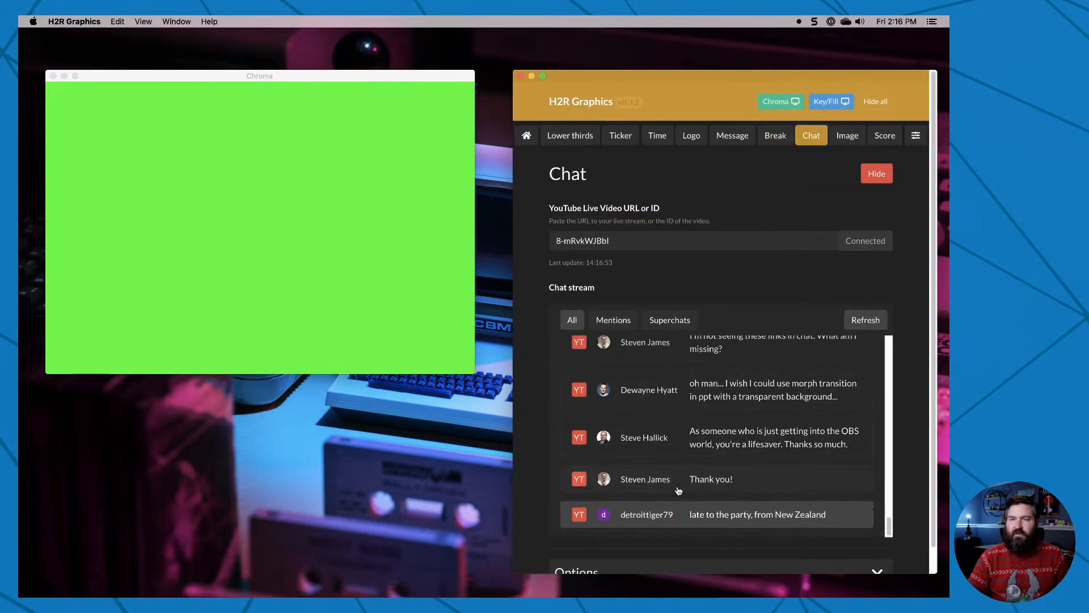
click(737, 518)
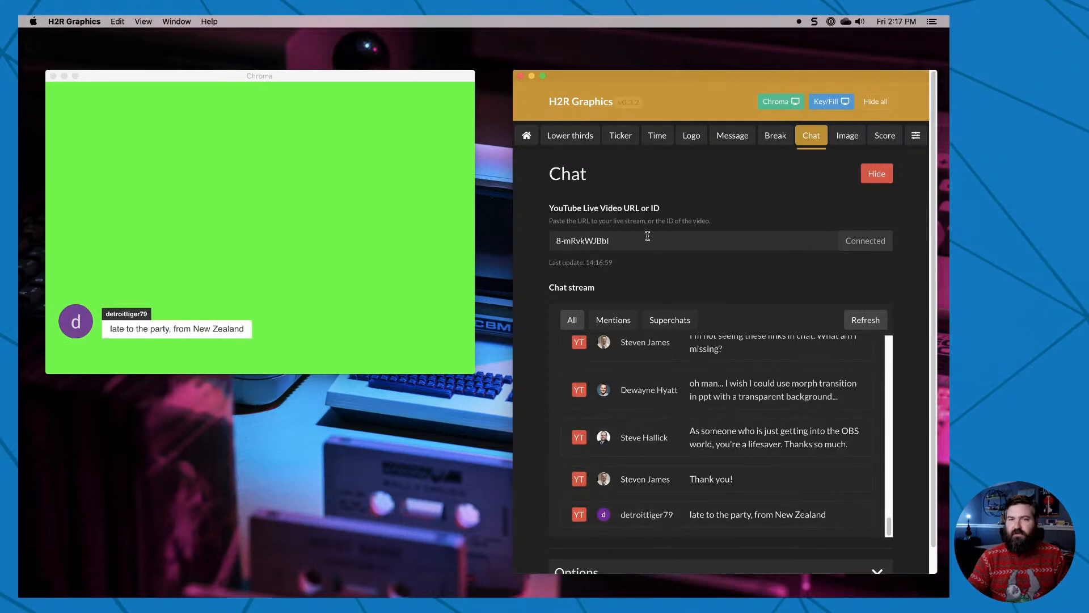
scroll(531, 376, down, 2)
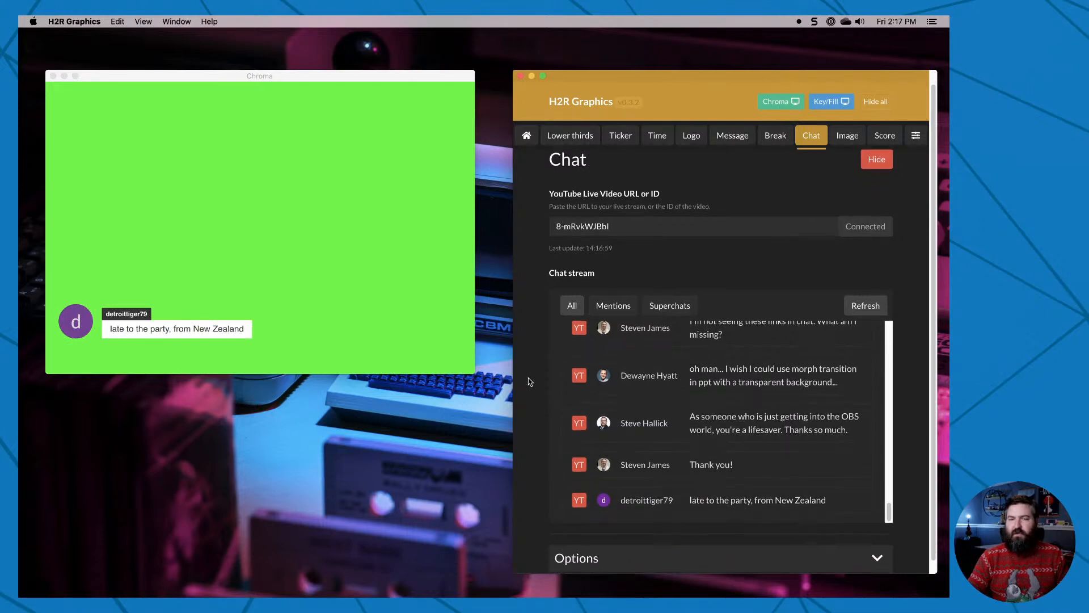
scroll(530, 381, up, 2)
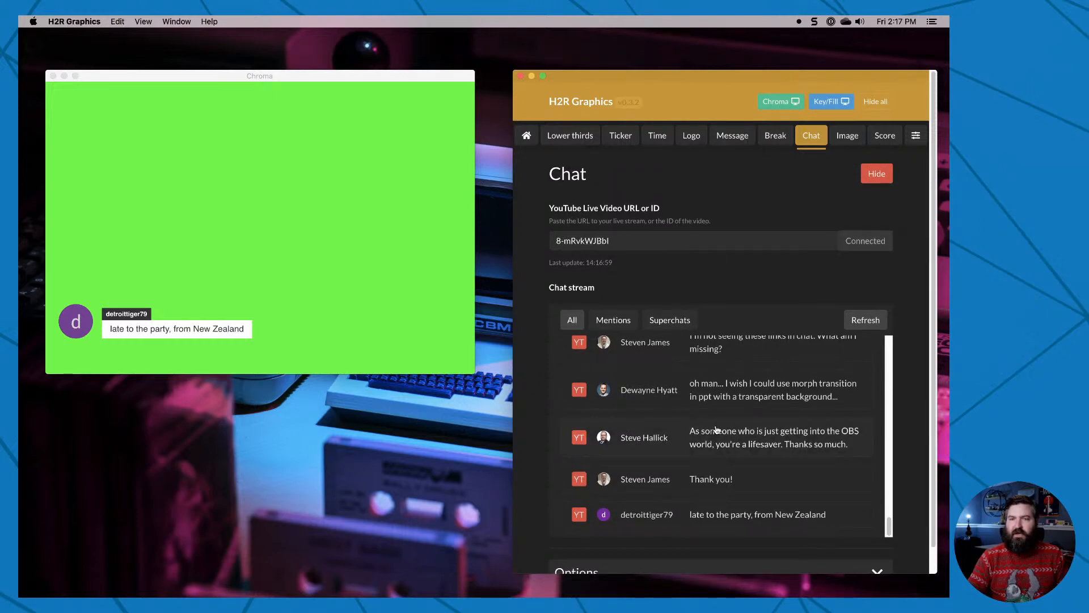
scroll(716, 429, up, 10)
scroll(723, 442, down, 10)
scroll(732, 505, down, 1)
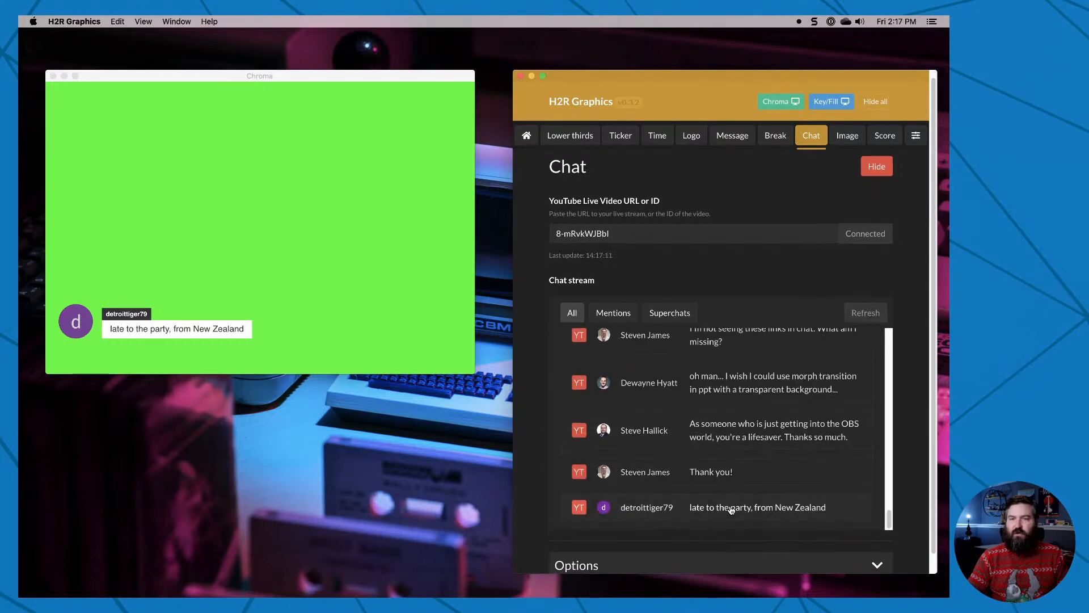
Cycle the output through the "Thank you!" and "As someone who is just getting into the OBS world" comments, ending on "late to the party, from New Zealand".
click(736, 473)
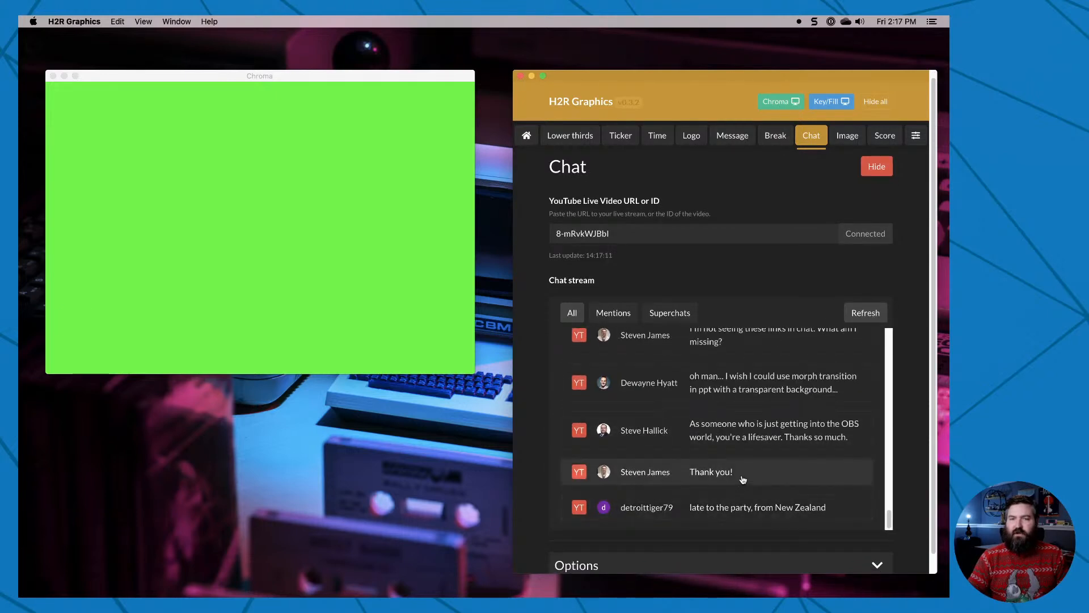
click(738, 449)
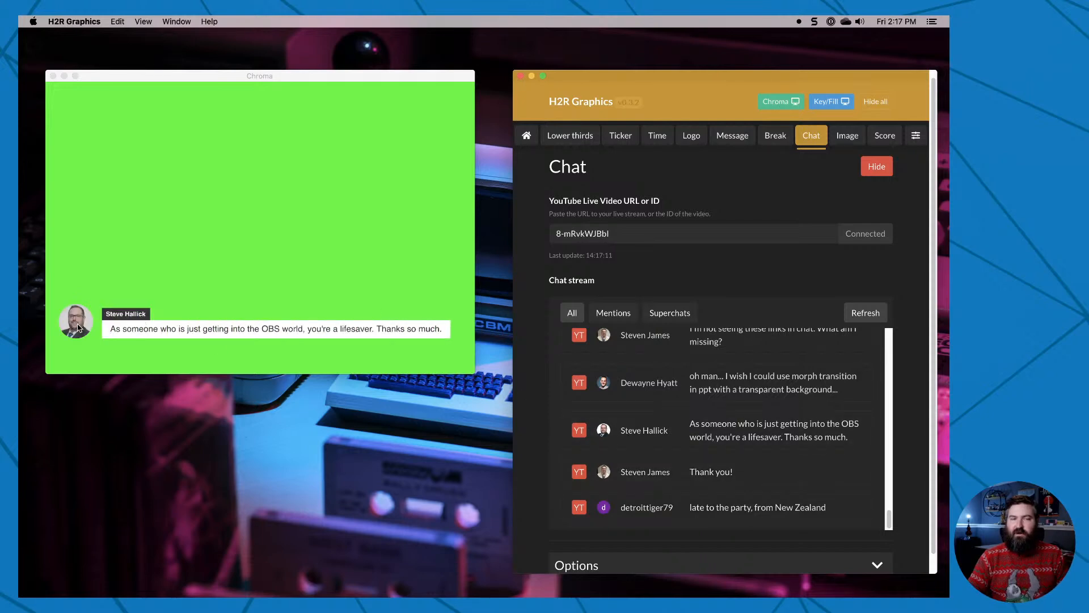
scroll(652, 424, down, 1)
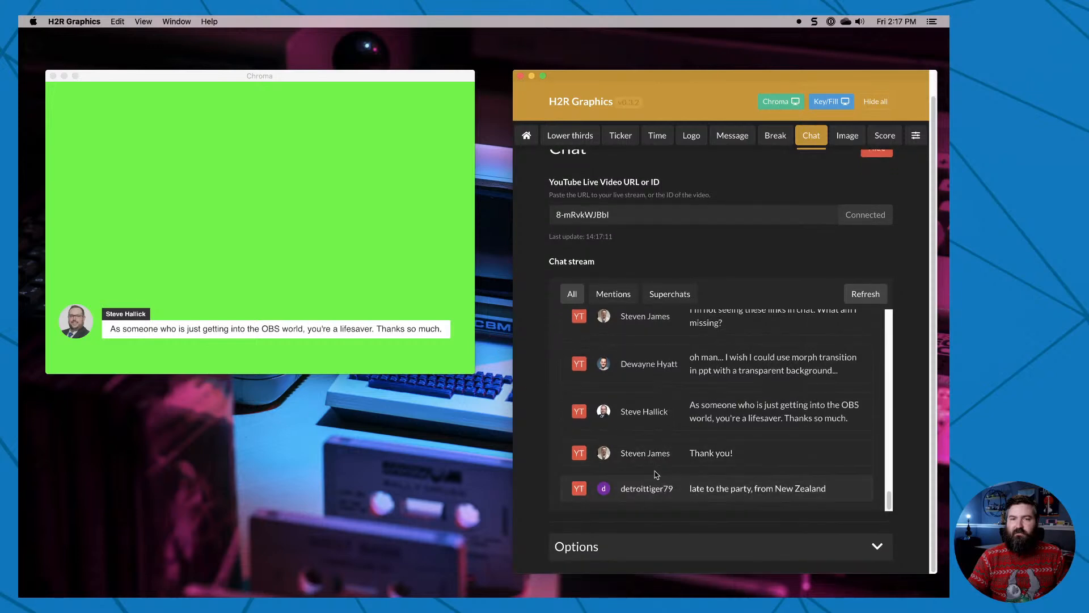
click(700, 462)
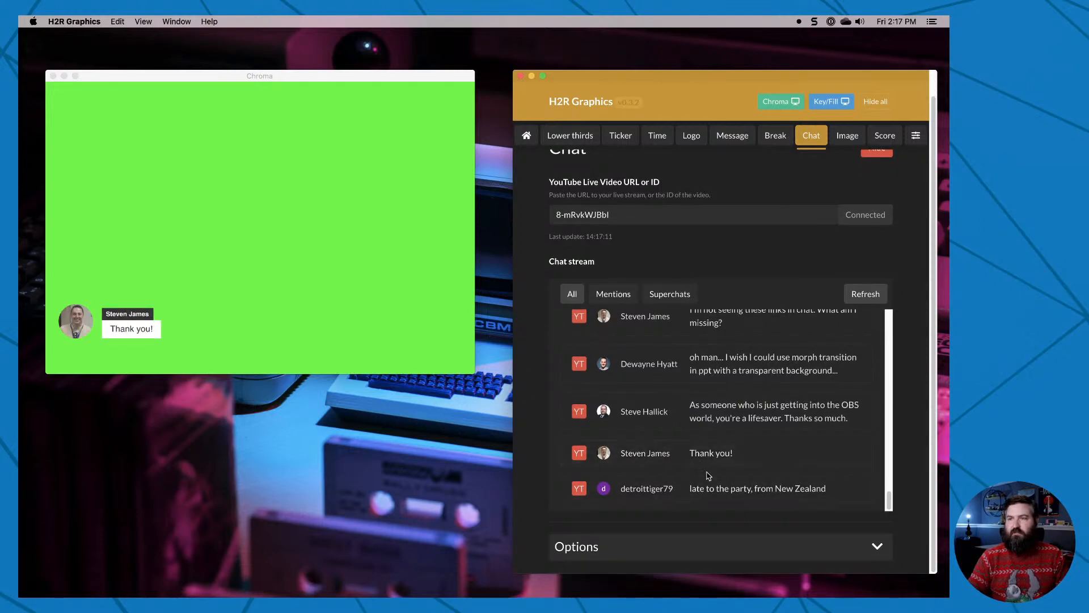
click(731, 489)
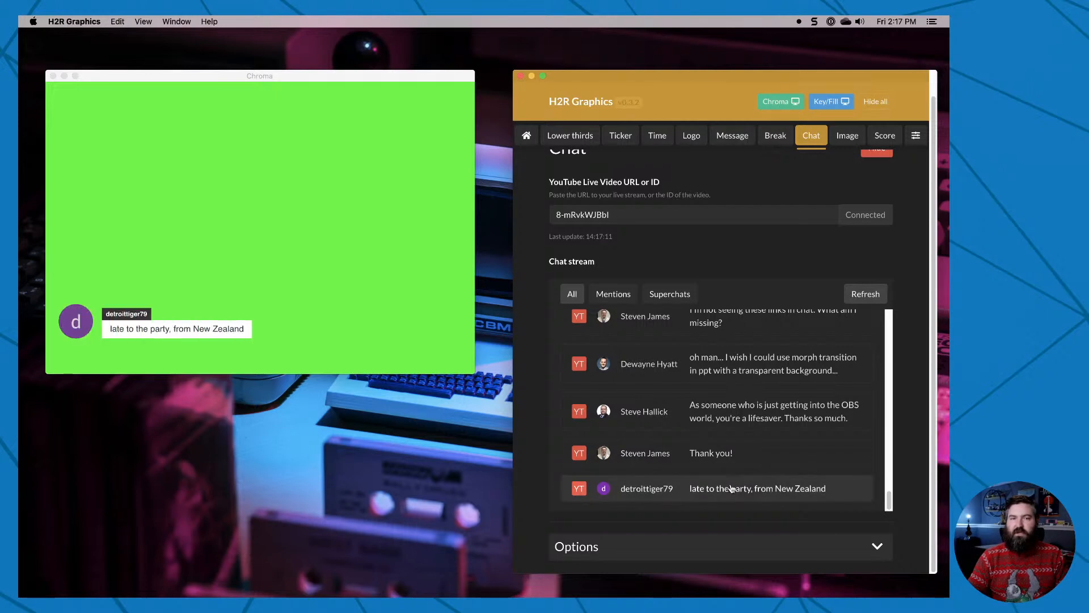
Expand the Chat options, reposition the control window and look at the comment duration setting.
click(882, 548)
drag(601, 80, 949, 80)
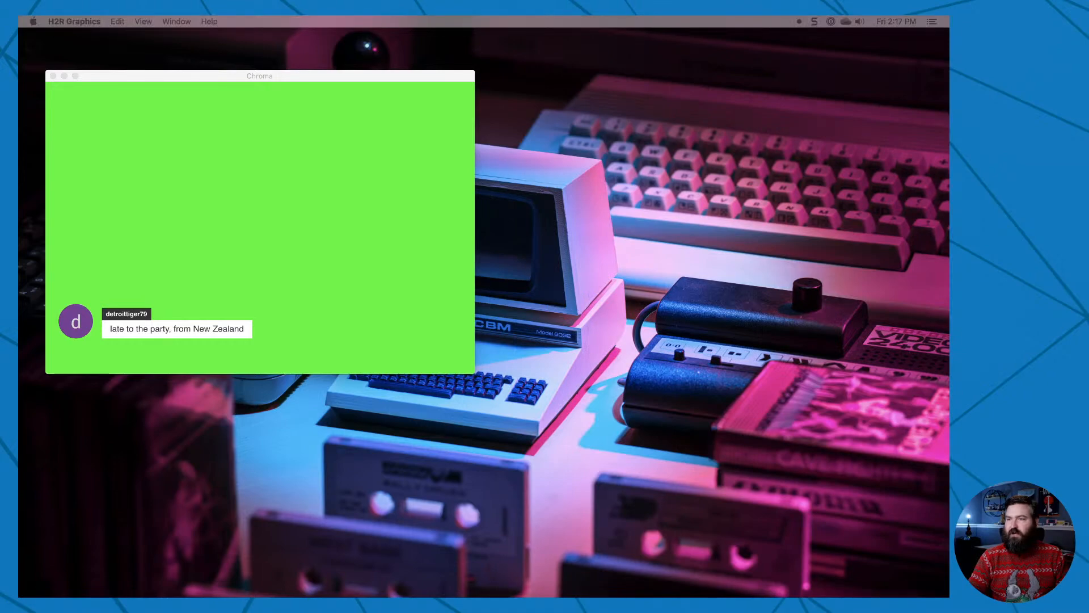
drag(949, 80, 635, 58)
scroll(530, 503, down, 1)
scroll(529, 503, down, 6)
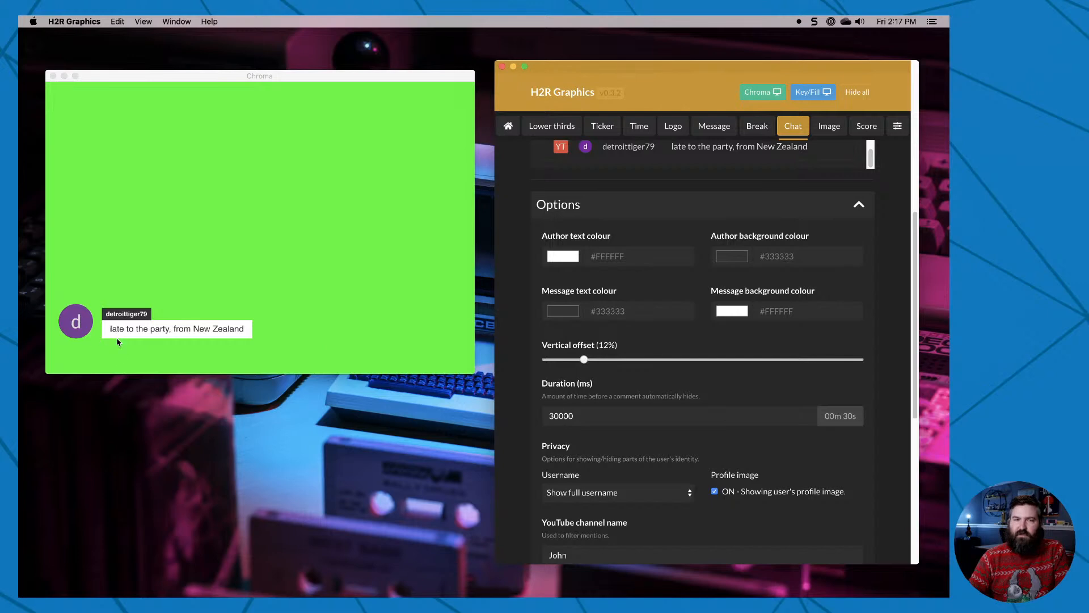
drag(560, 417, 601, 417)
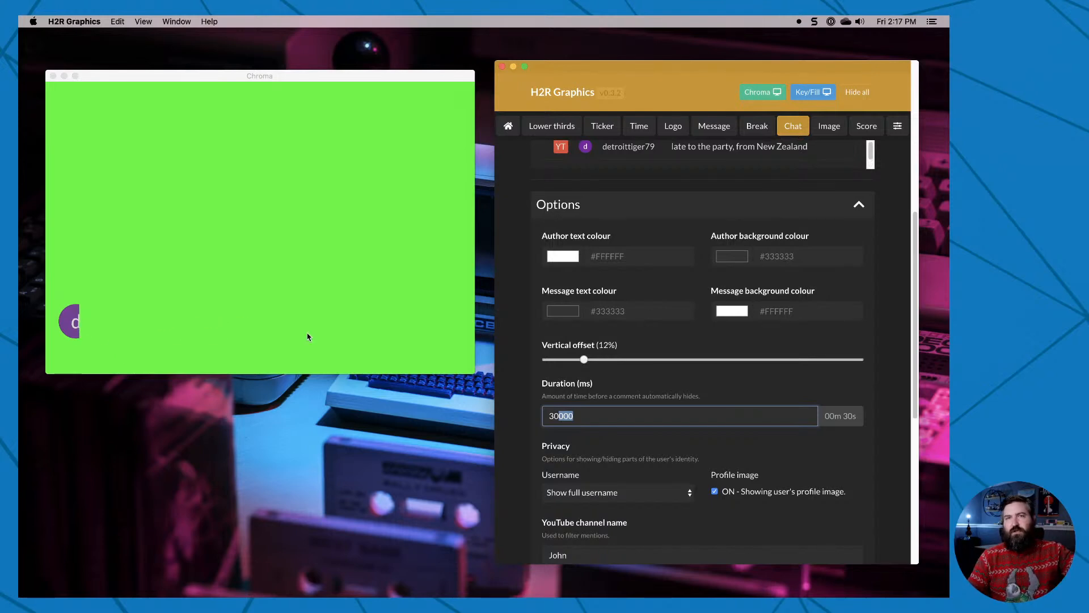
click(532, 416)
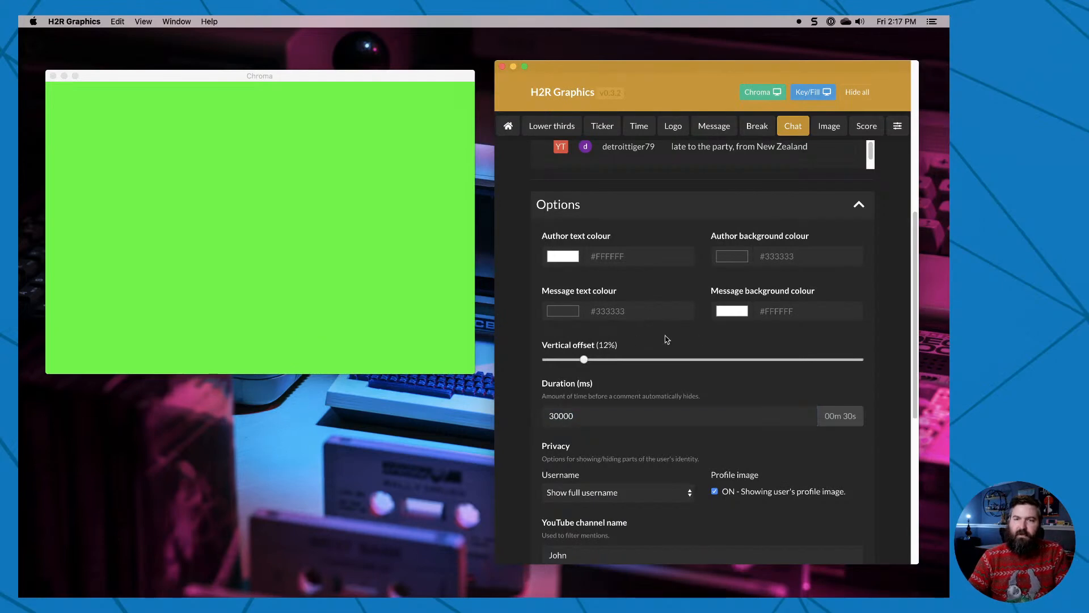
Show the chat comment about using morph transition in ppt with a transparent background in the output.
scroll(690, 354, up, 1)
scroll(690, 355, up, 10)
click(568, 381)
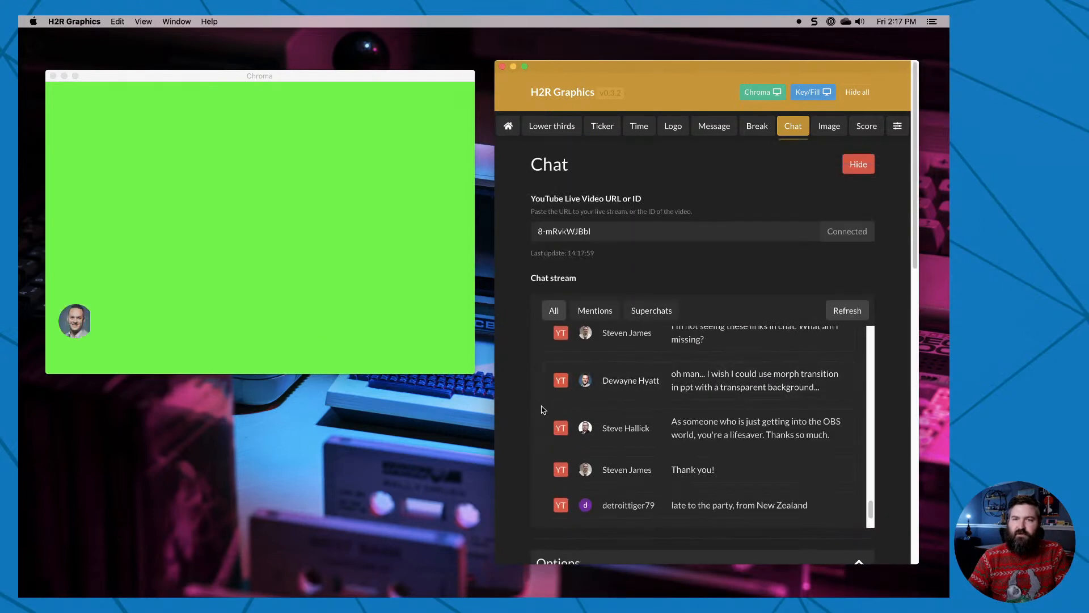
Set the username privacy to Only show first name and replace the displayed comment with "As someone who is just getting into the OBS world".
scroll(522, 409, down, 8)
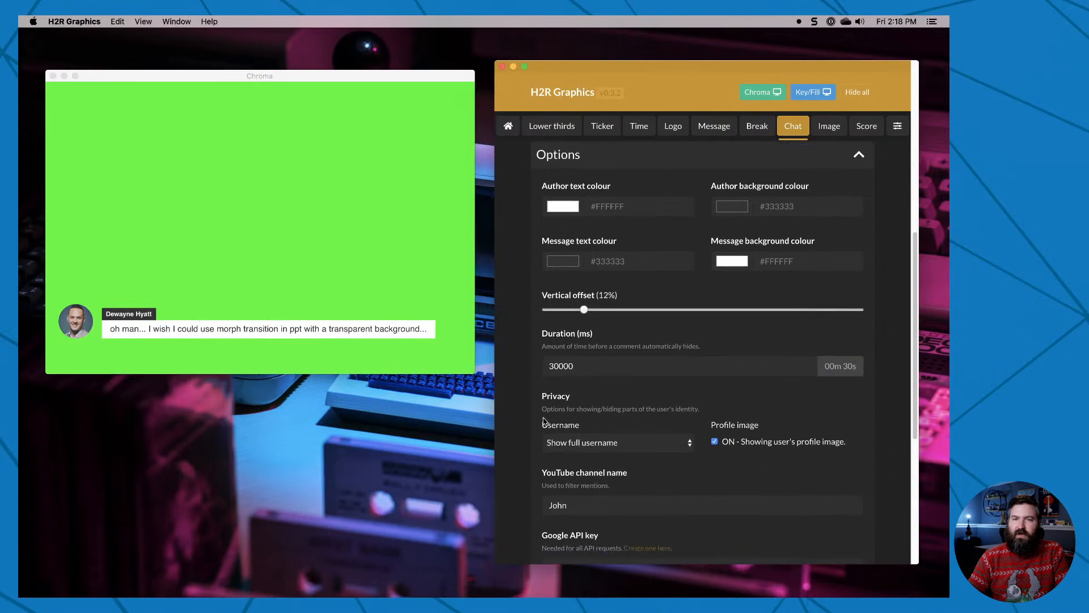
click(605, 440)
click(621, 433)
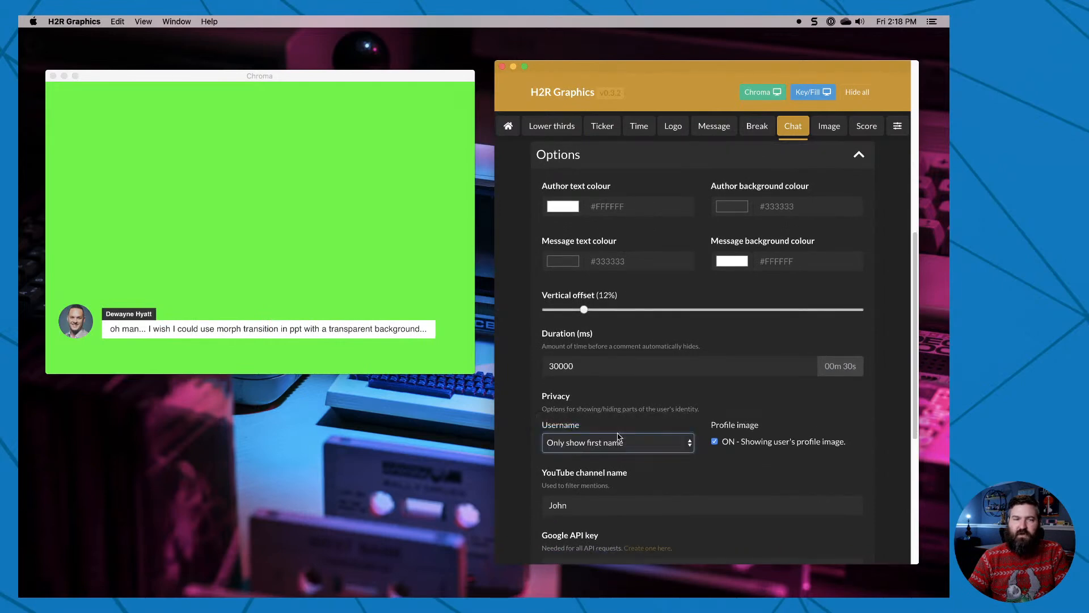
scroll(874, 428, up, 7)
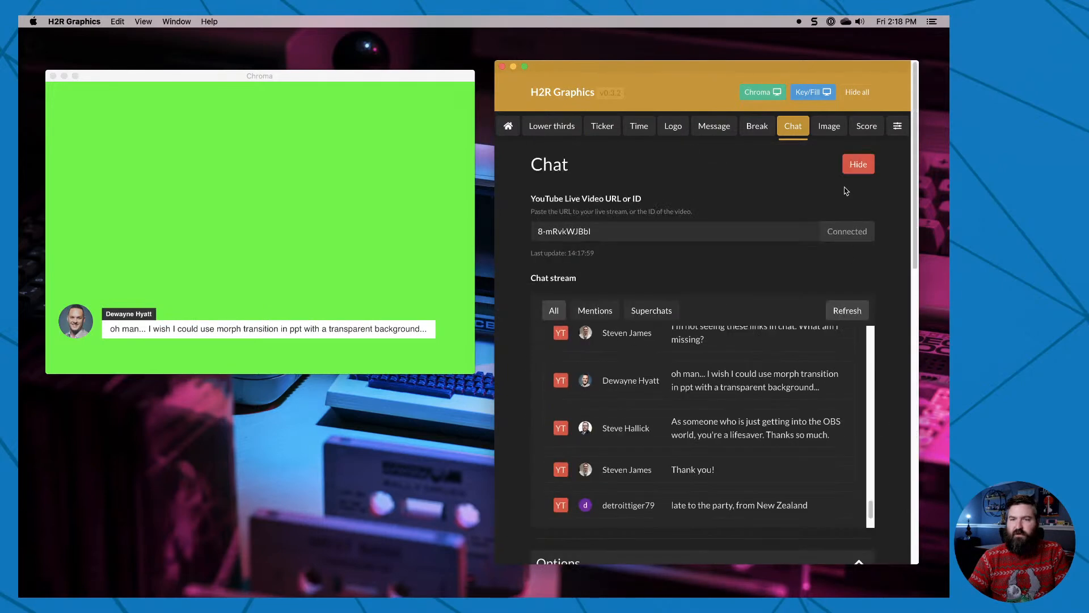
click(855, 170)
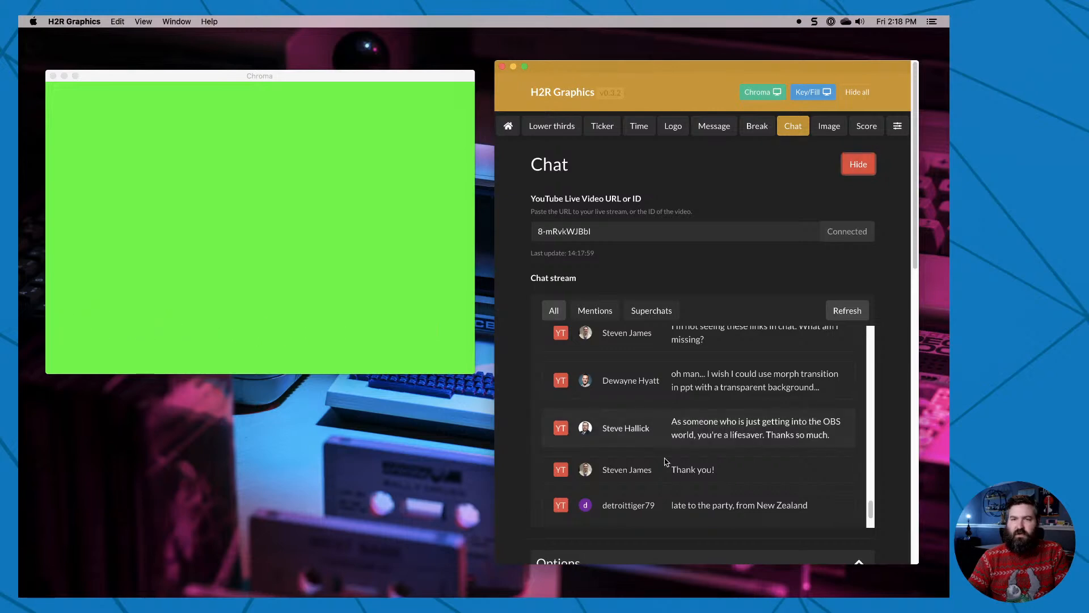
click(670, 440)
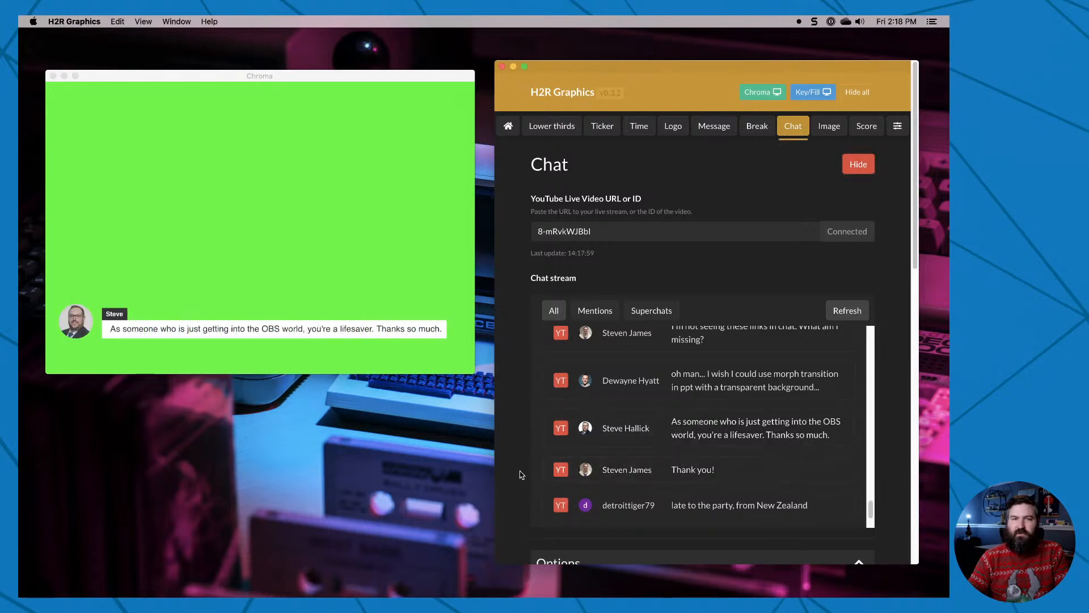
Set the username privacy to Show full username and turn off the user's profile image.
scroll(521, 474, down, 8)
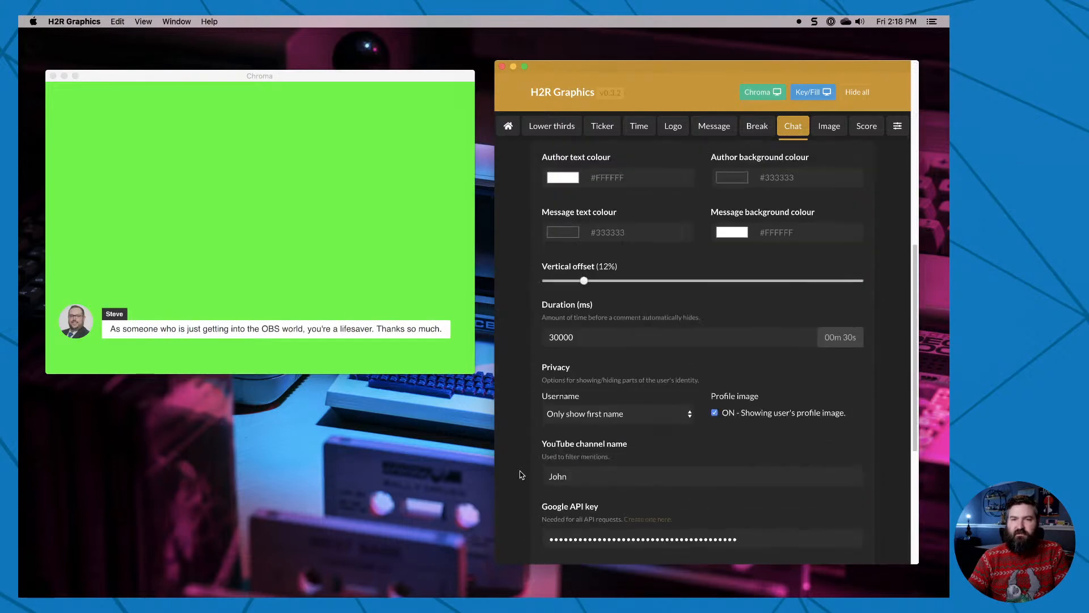
click(589, 403)
click(590, 412)
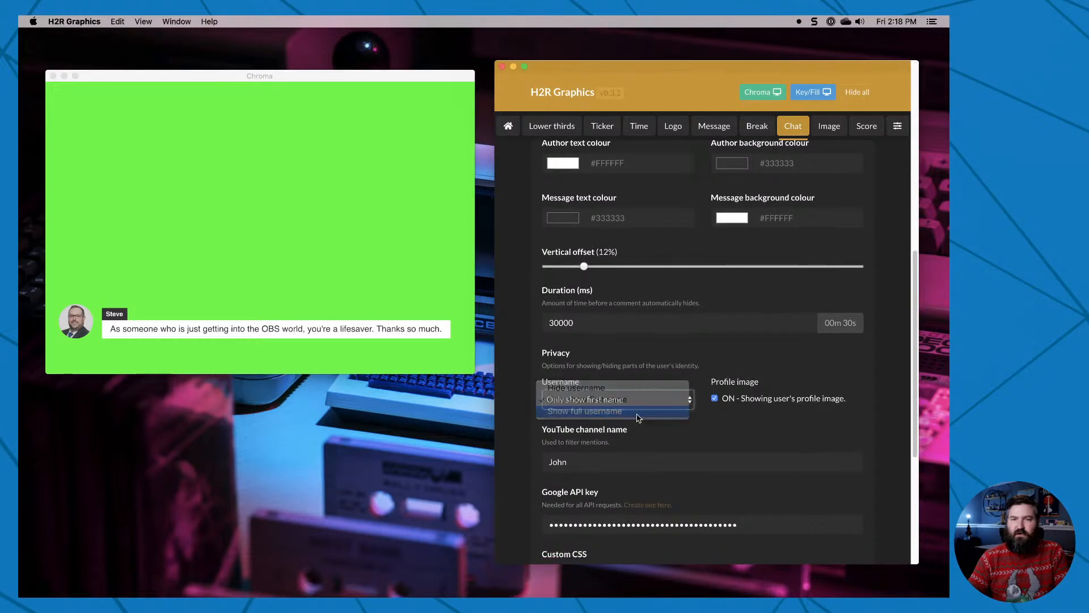
click(714, 398)
Hide the current chat comment and show "late to the party, from New Zealand" with the changed privacy settings.
scroll(844, 424, up, 5)
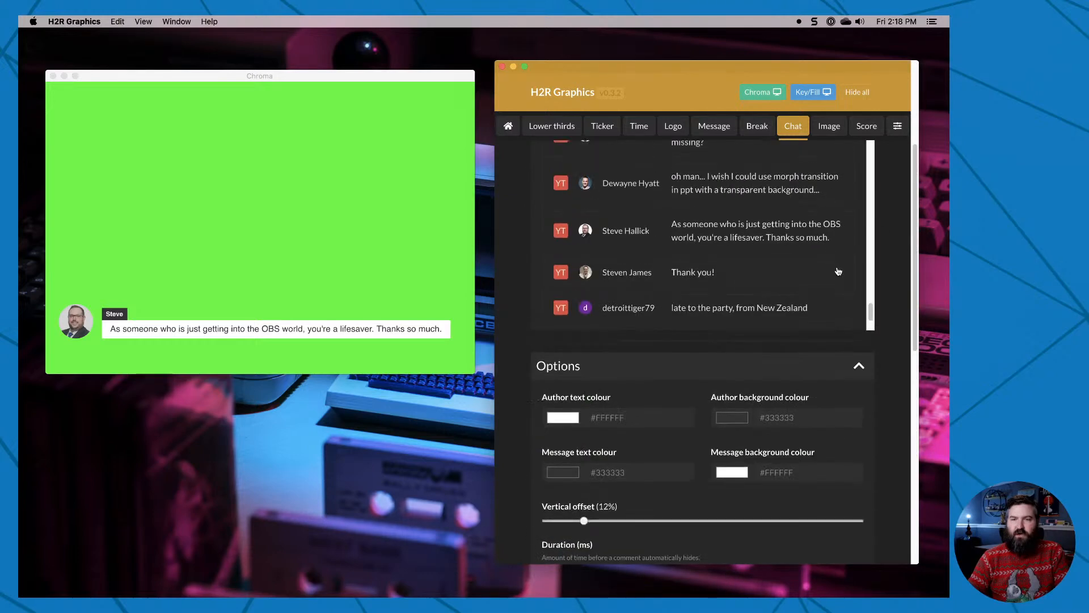
scroll(907, 309, up, 4)
click(858, 164)
scroll(794, 378, down, 7)
scroll(768, 397, up, 3)
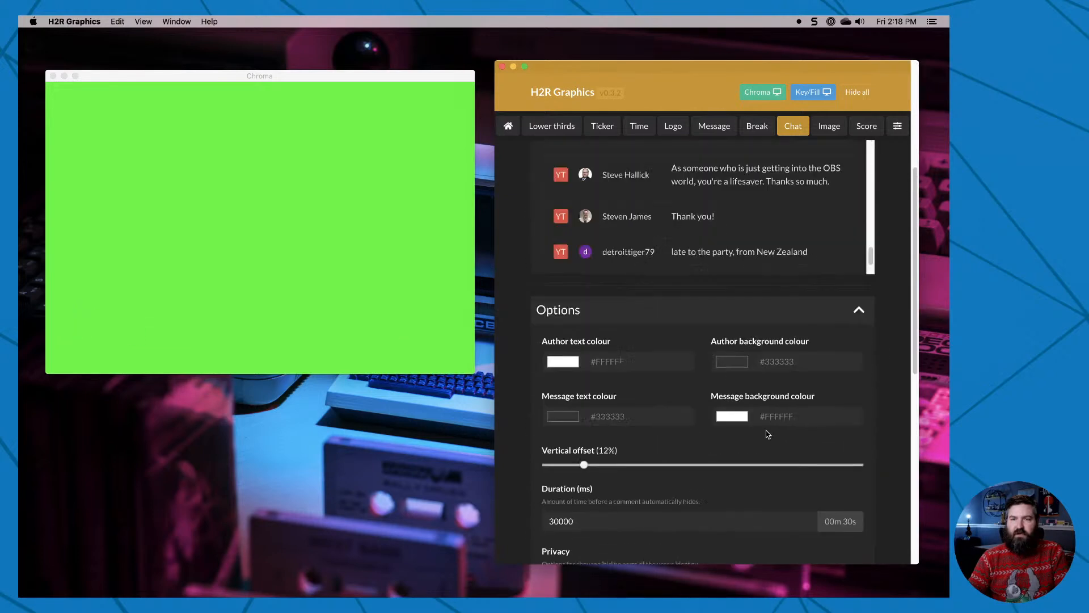
click(669, 261)
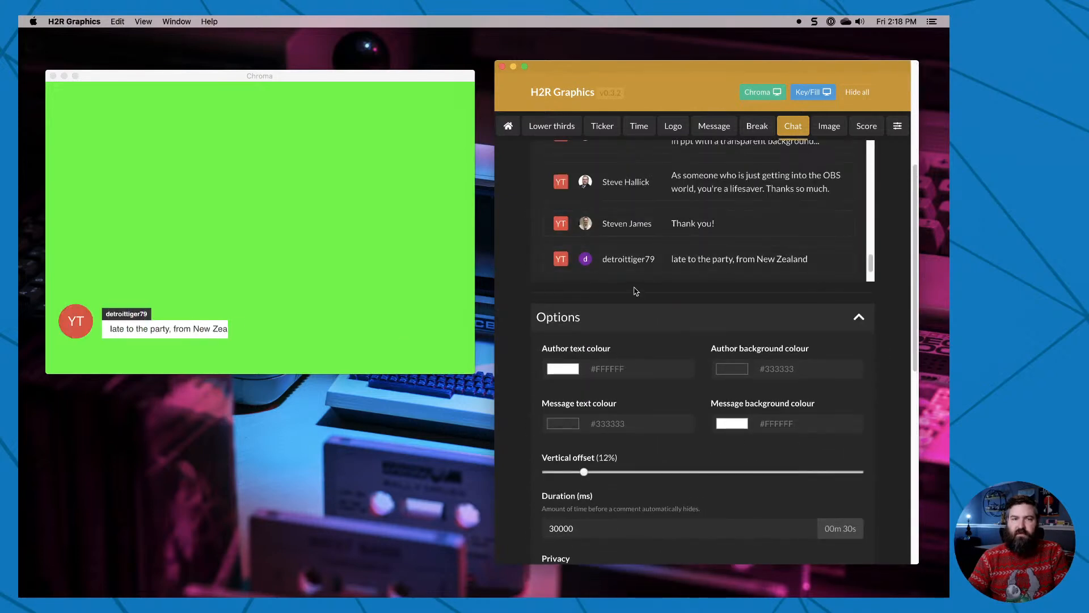
Show the "Thank you!" chat comment and turn the user's profile image back on in the privacy options.
click(617, 222)
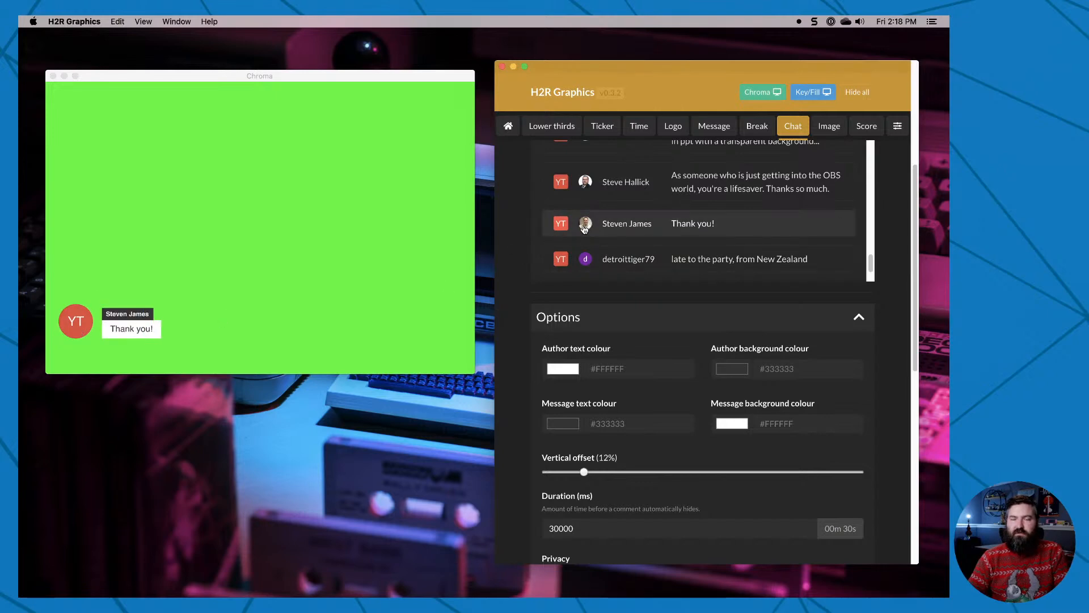
scroll(810, 439, down, 5)
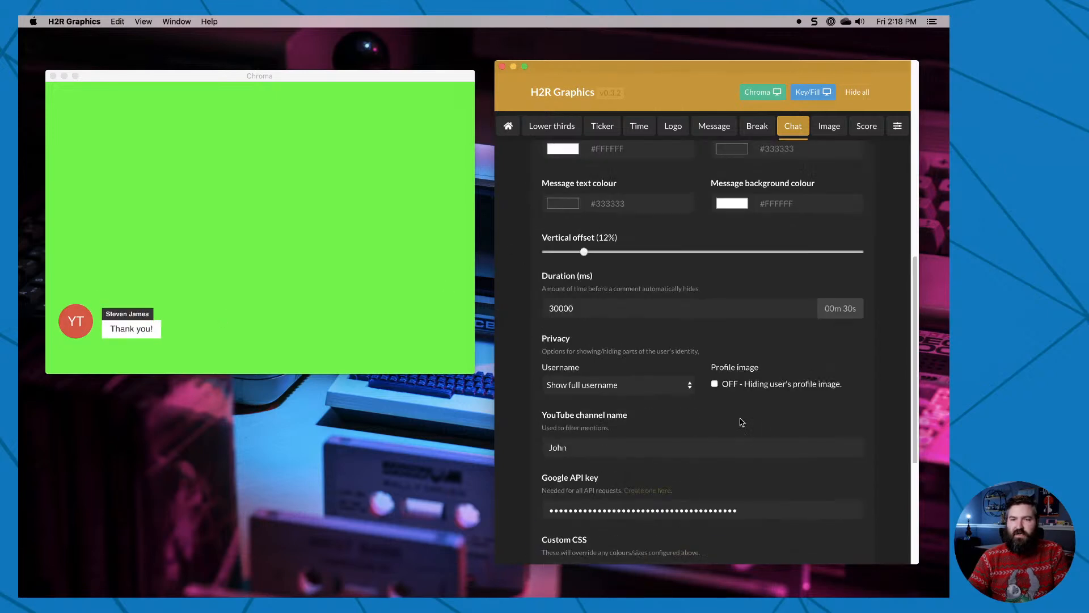
click(715, 384)
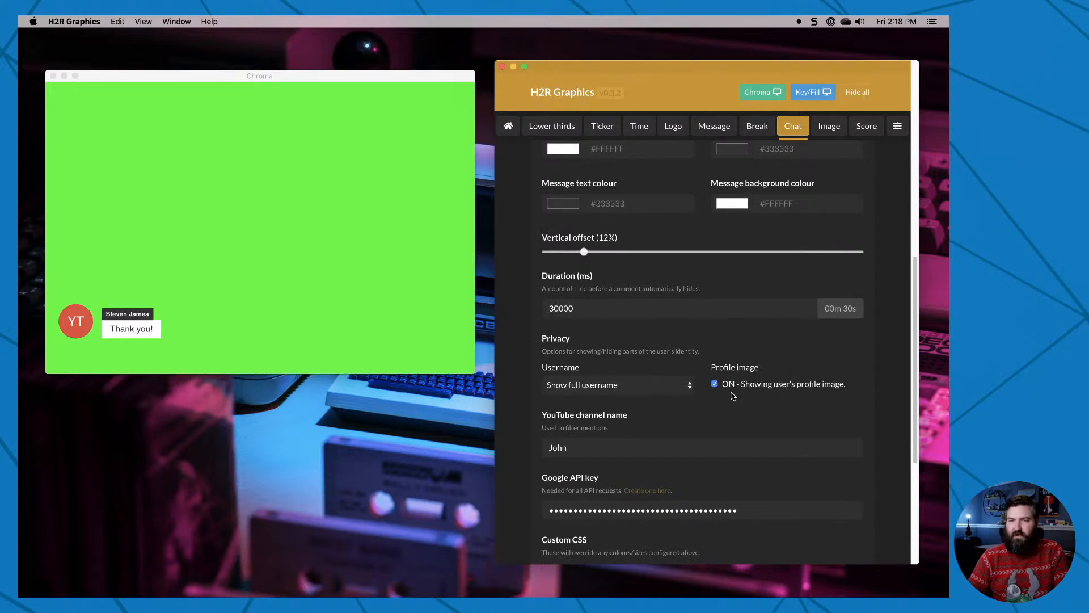
Extend the YouTube channel name used for filtering mentions to the channel owner's full name.
scroll(765, 404, down, 3)
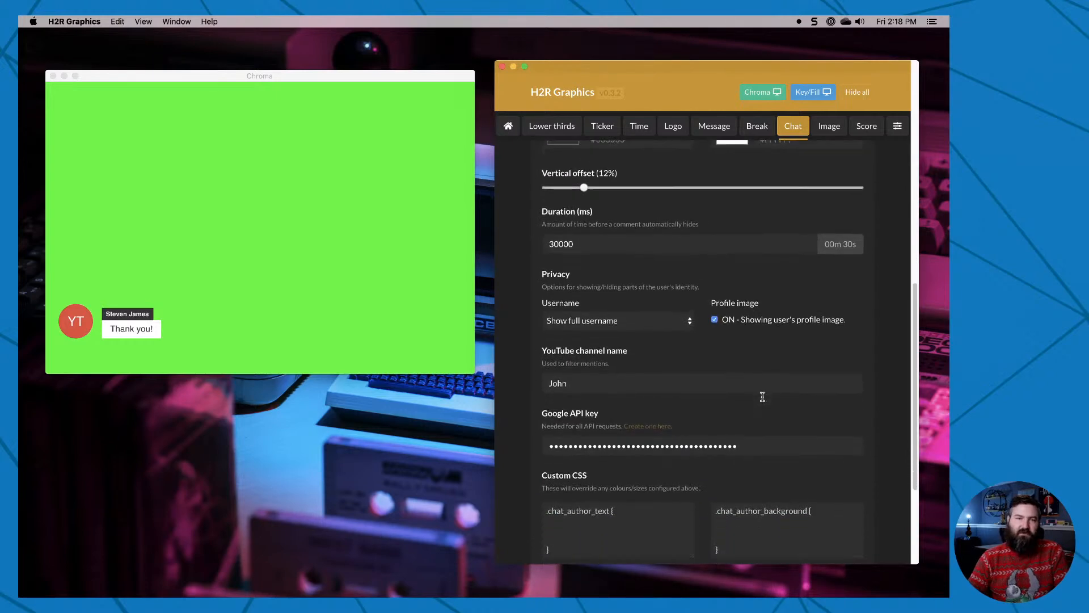
scroll(764, 401, down, 3)
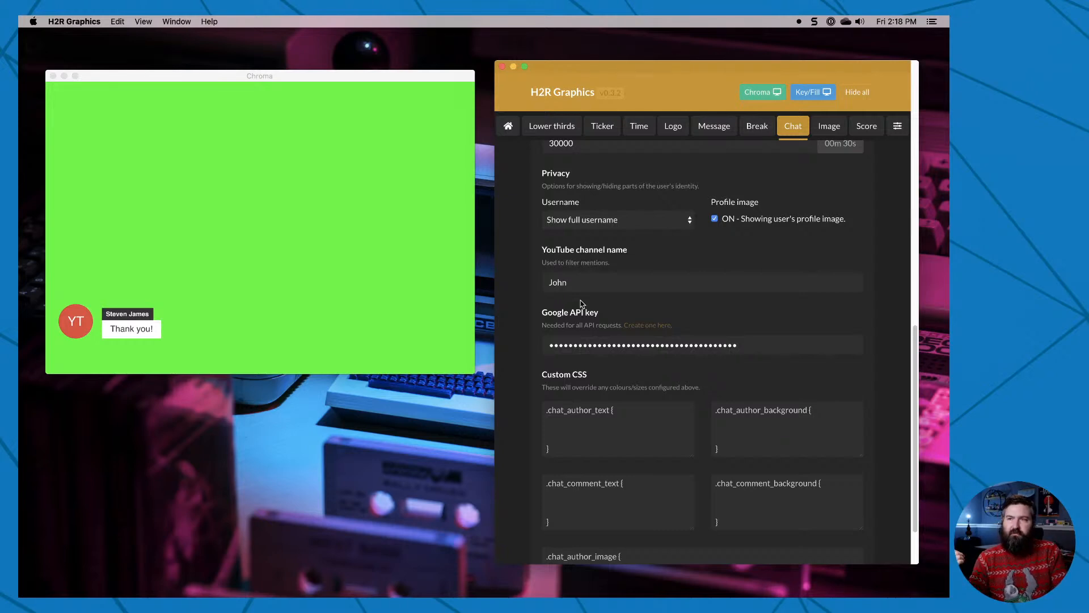
click(561, 279)
text(Moore)
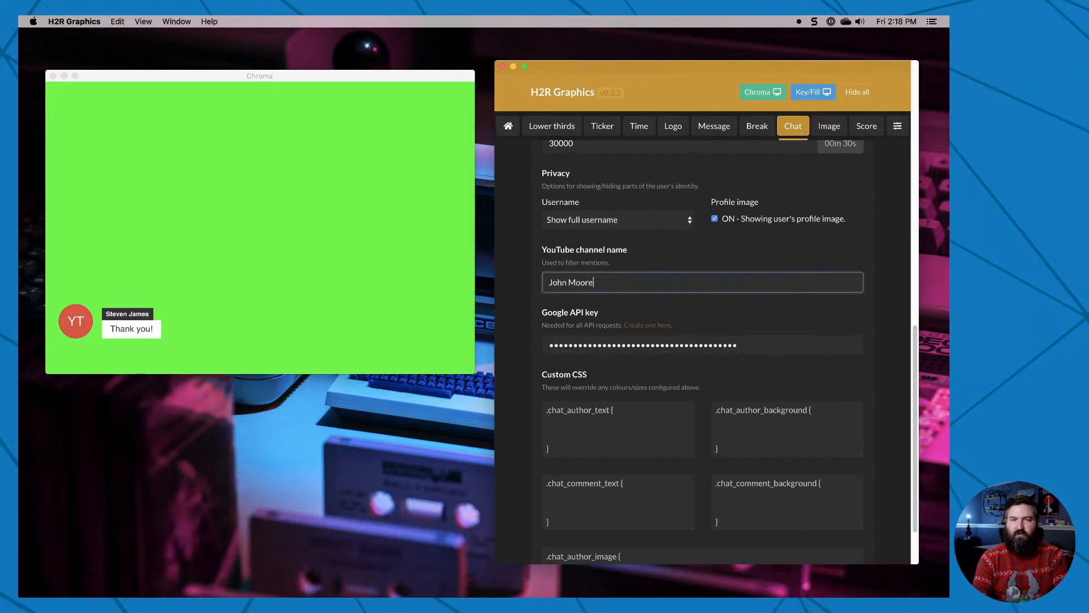
click(872, 307)
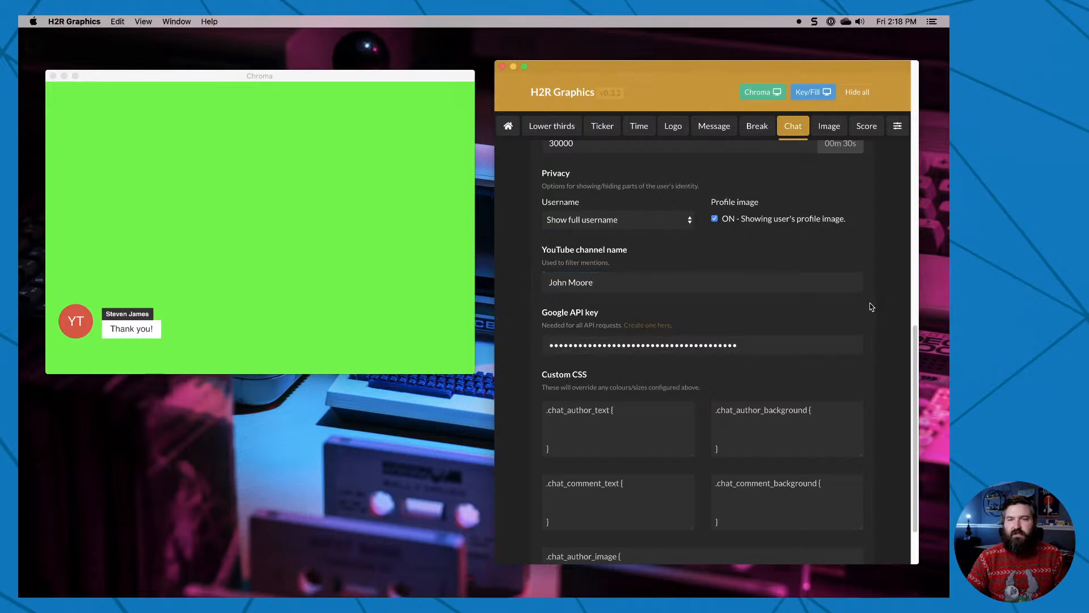
Filter the chat stream to Mentions and show the comment asking how many "PPTName.png" files are on the desktop.
scroll(831, 431, up, 10)
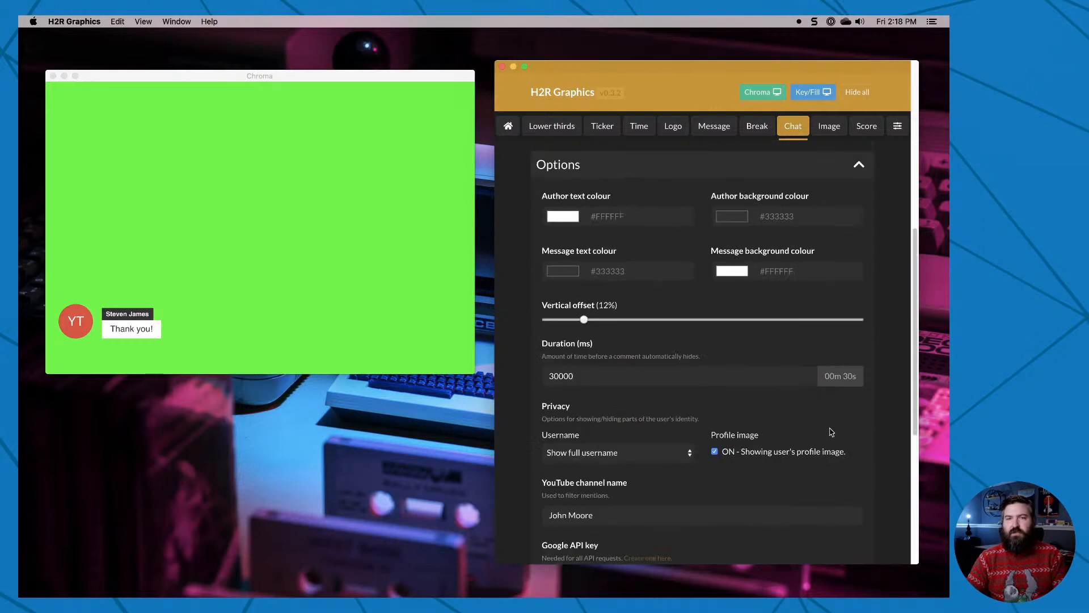
scroll(831, 431, up, 2)
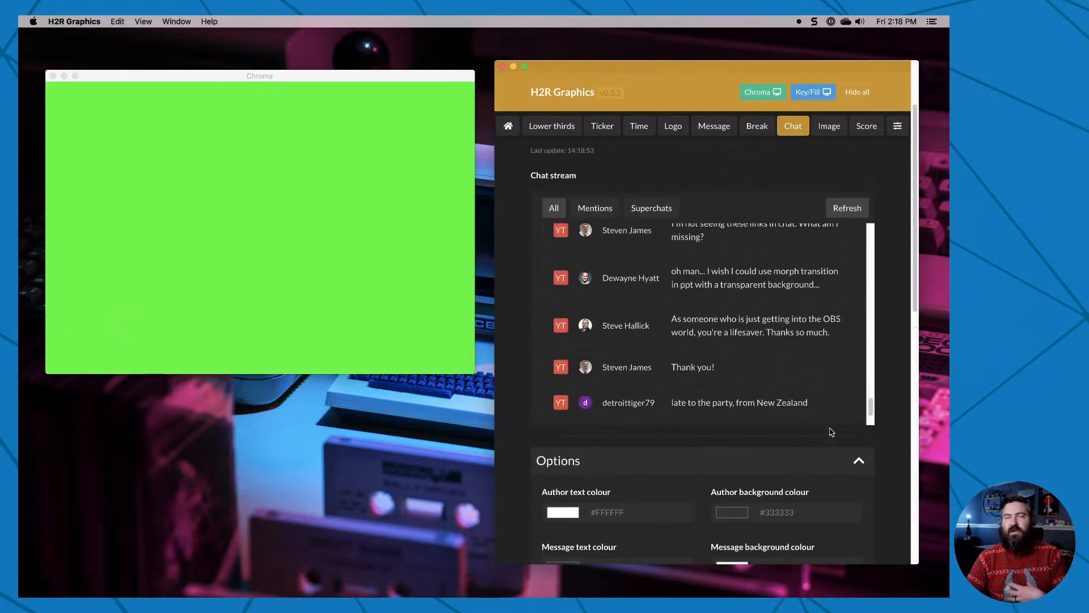
click(599, 210)
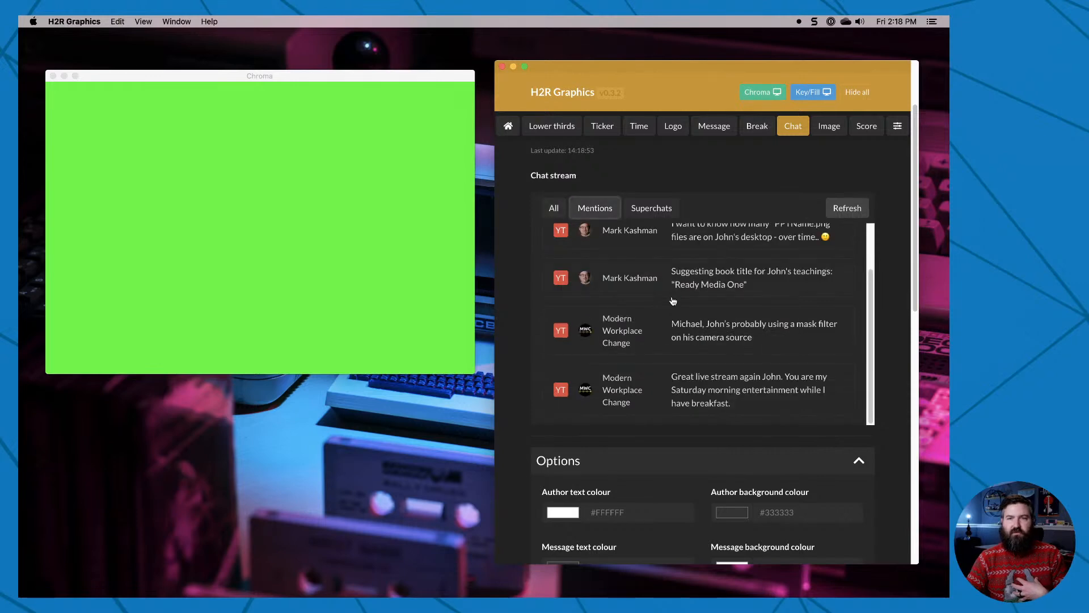
scroll(647, 278, up, 1)
click(749, 267)
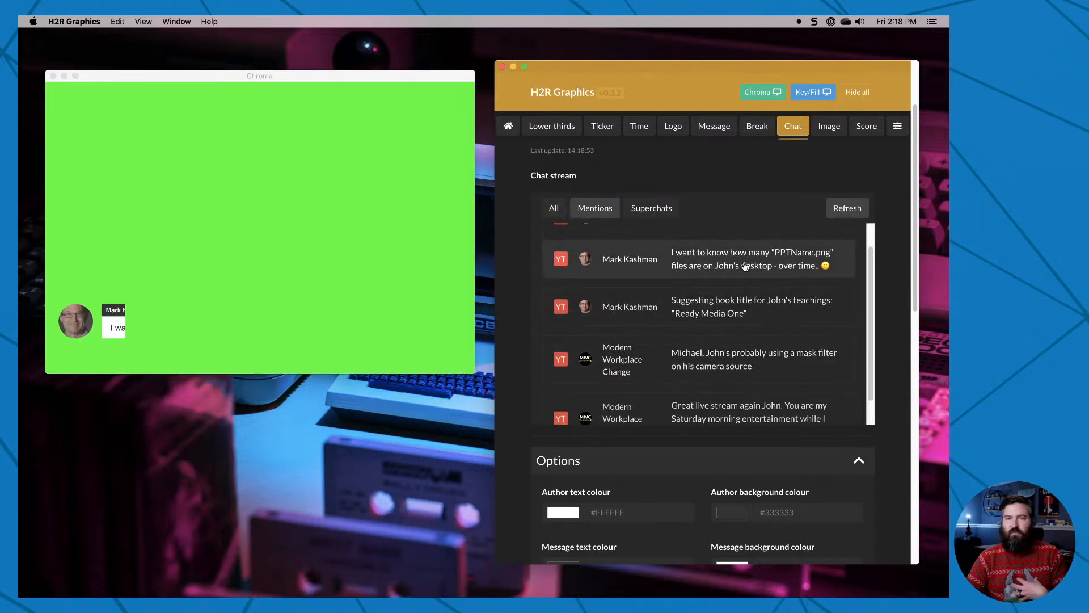
Work through the mentions from the "Ready Media One" suggestion and the mask filter comment to the "Great live stream again" comment.
click(748, 327)
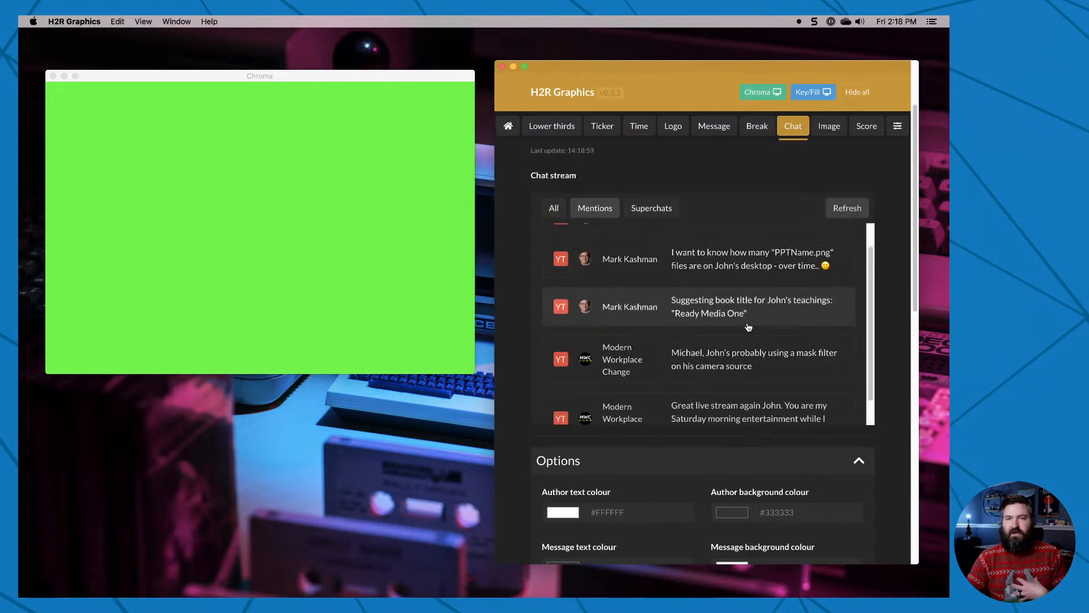
click(761, 362)
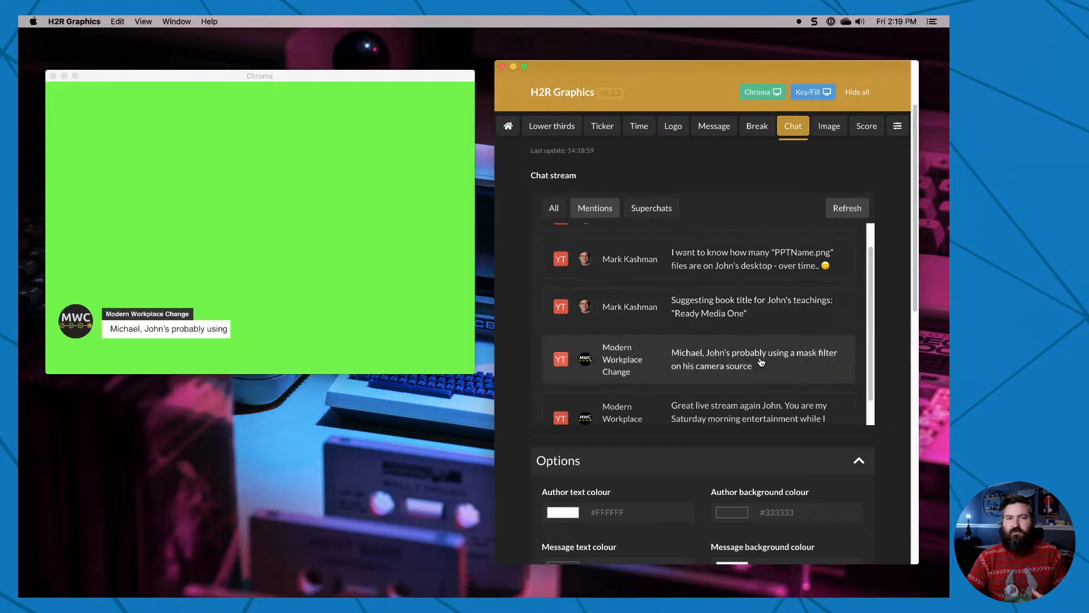
click(772, 411)
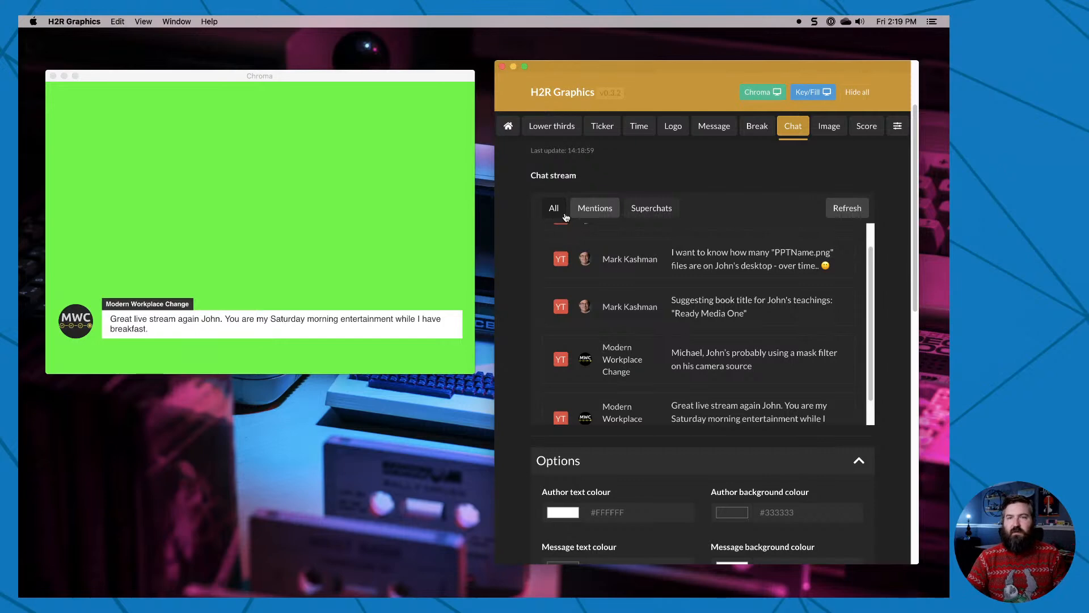
Shorten the YouTube channel name used for filtering mentions to the first name only.
click(595, 208)
scroll(527, 383, down, 7)
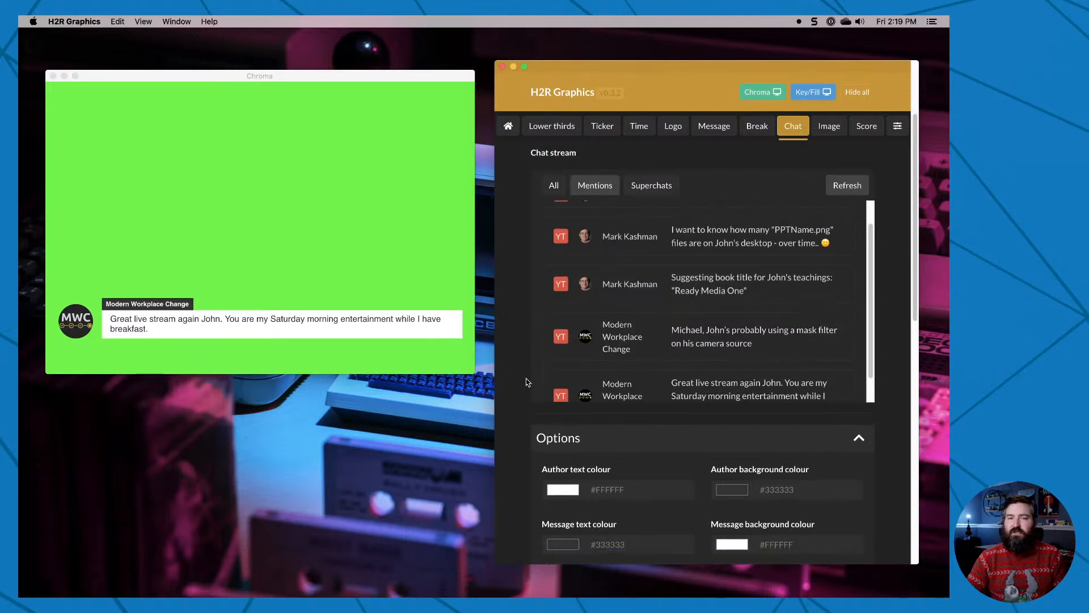
double_click(591, 414)
key(BackSpace)
key(BackSpace)
key(BackSpace)
text(n)
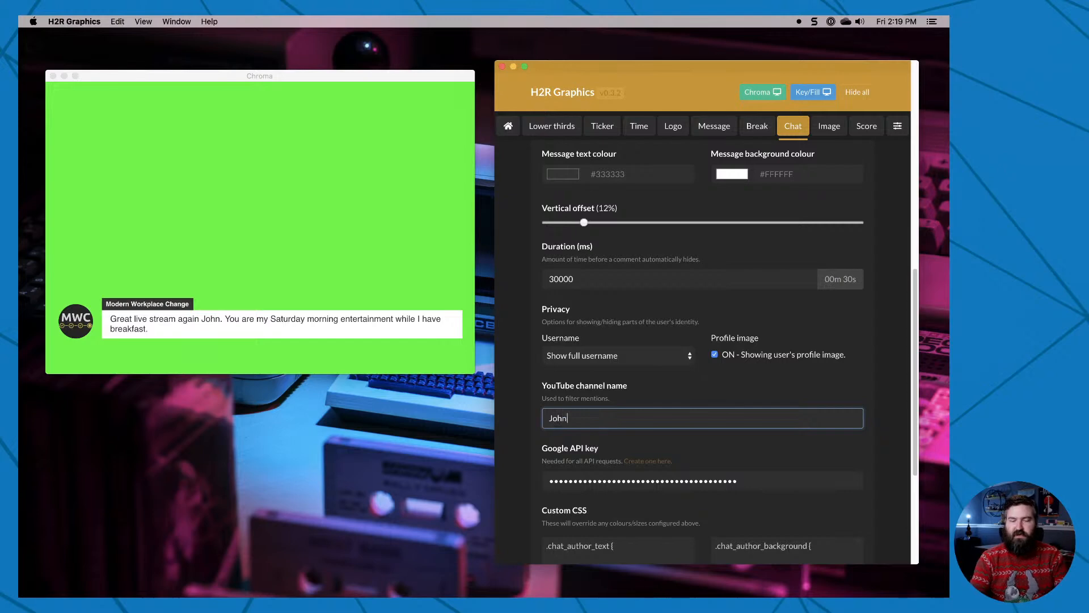
Check the Superchats filter, return the chat stream to Mentions and show the "Great live stream again" comment.
scroll(509, 419, up, 15)
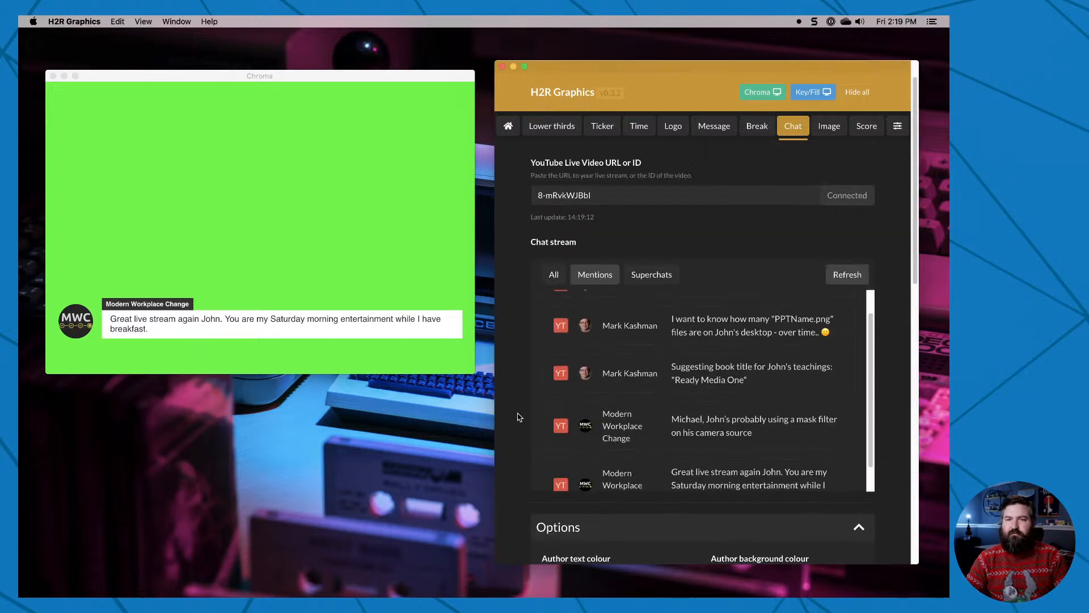
click(647, 277)
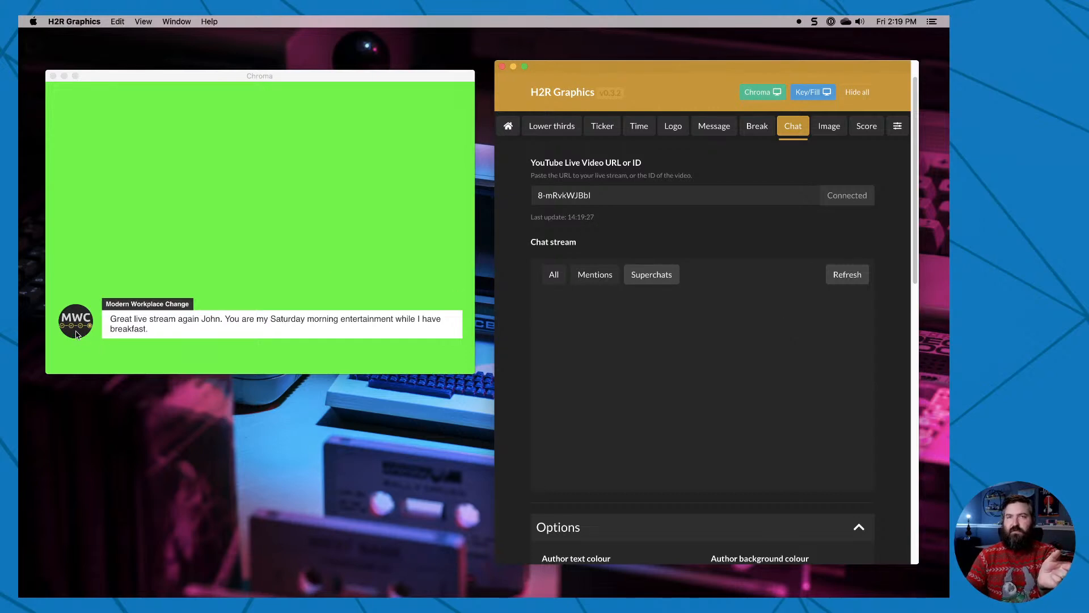
click(595, 276)
scroll(736, 397, down, 2)
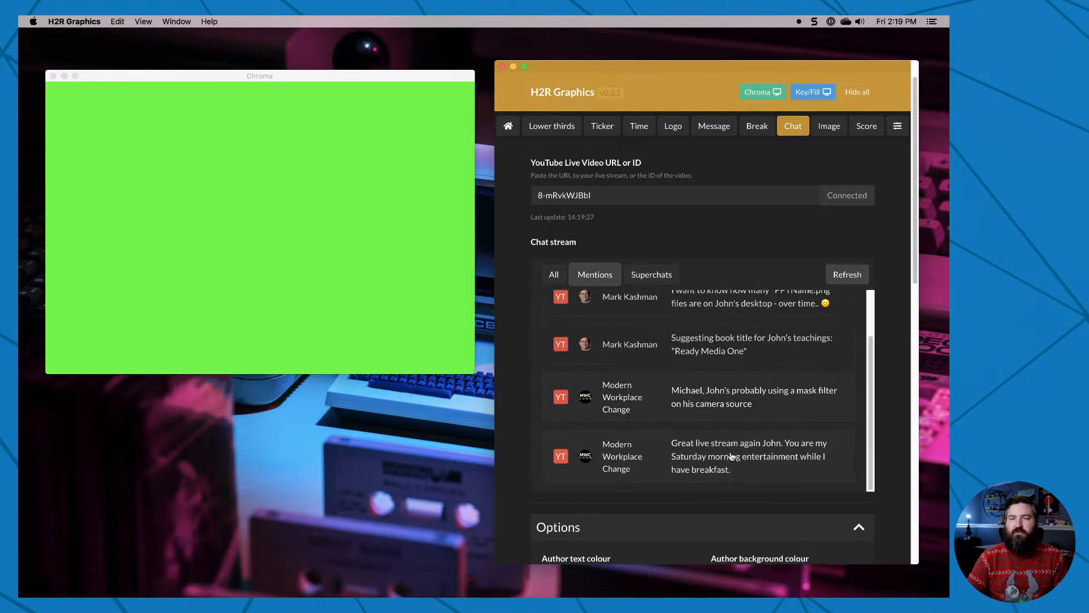
click(736, 452)
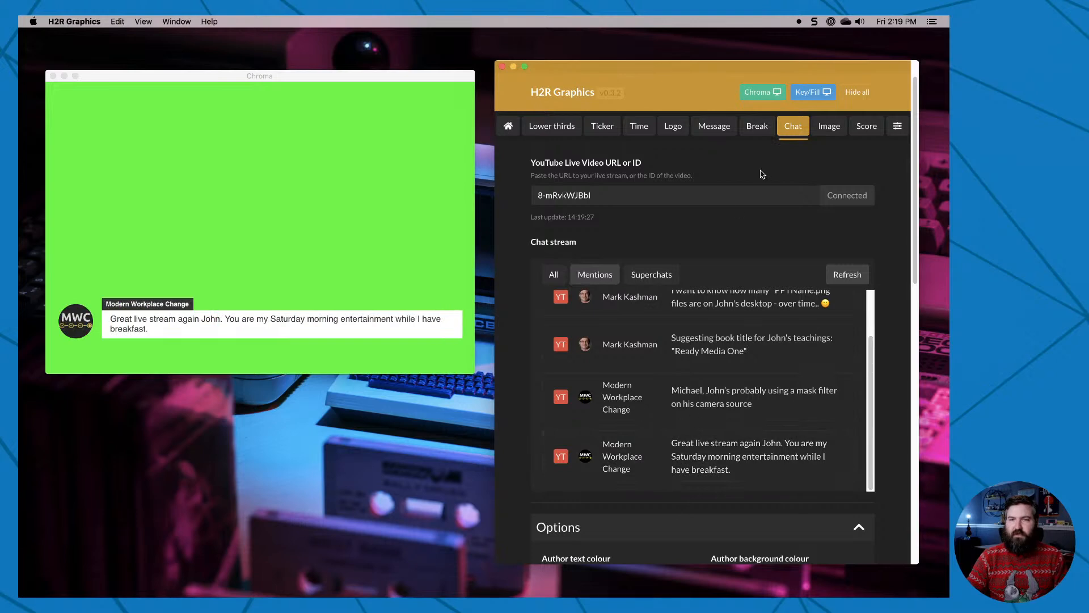
Add the local file Be Right Back.png to the Image graphics and show it in the output.
click(830, 127)
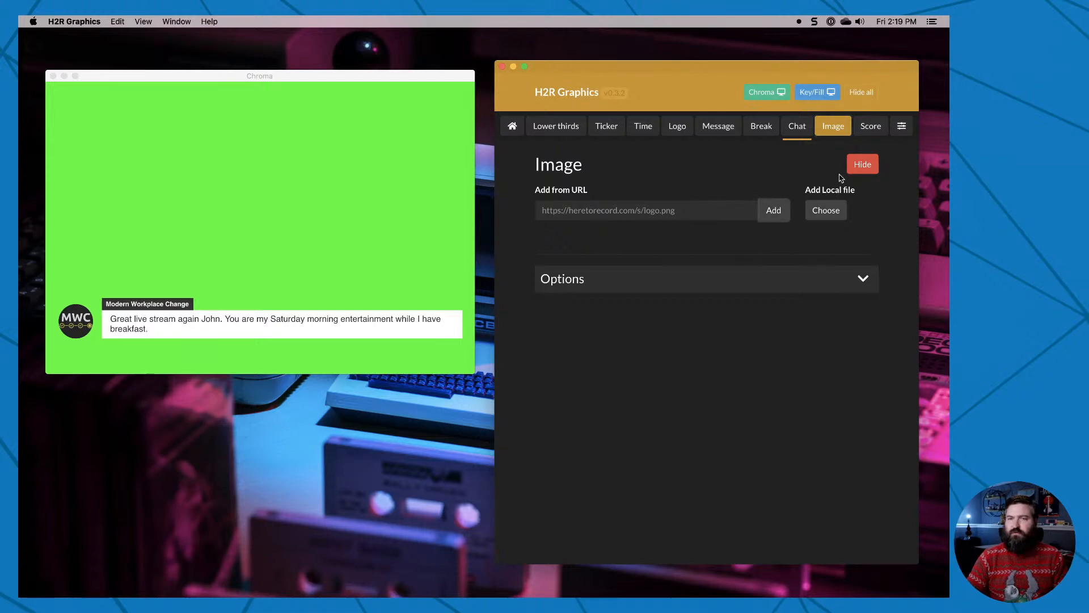
click(660, 211)
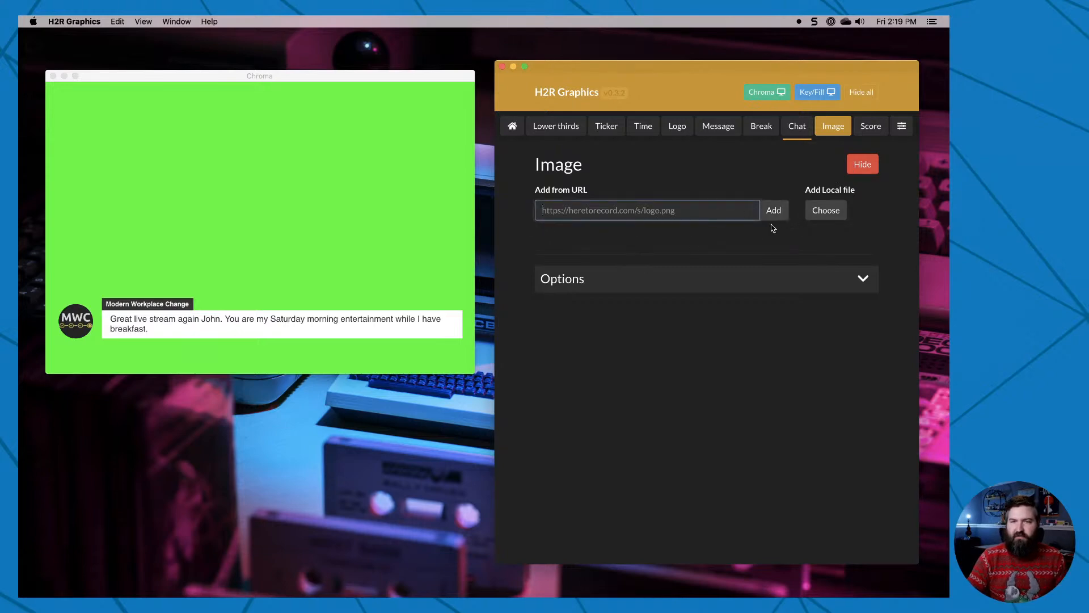
click(817, 212)
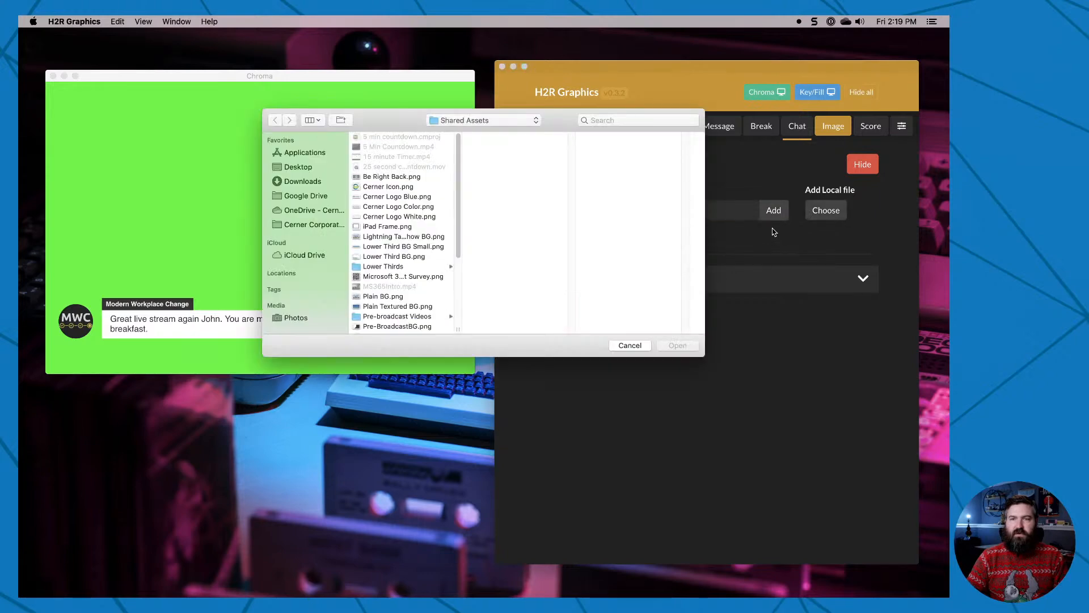
click(398, 178)
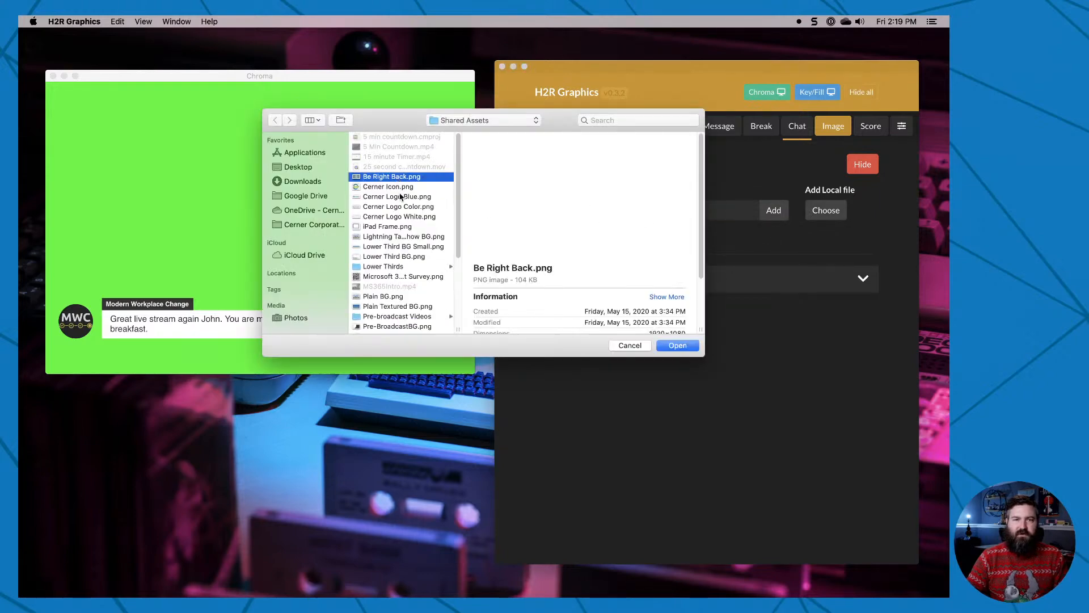
click(675, 345)
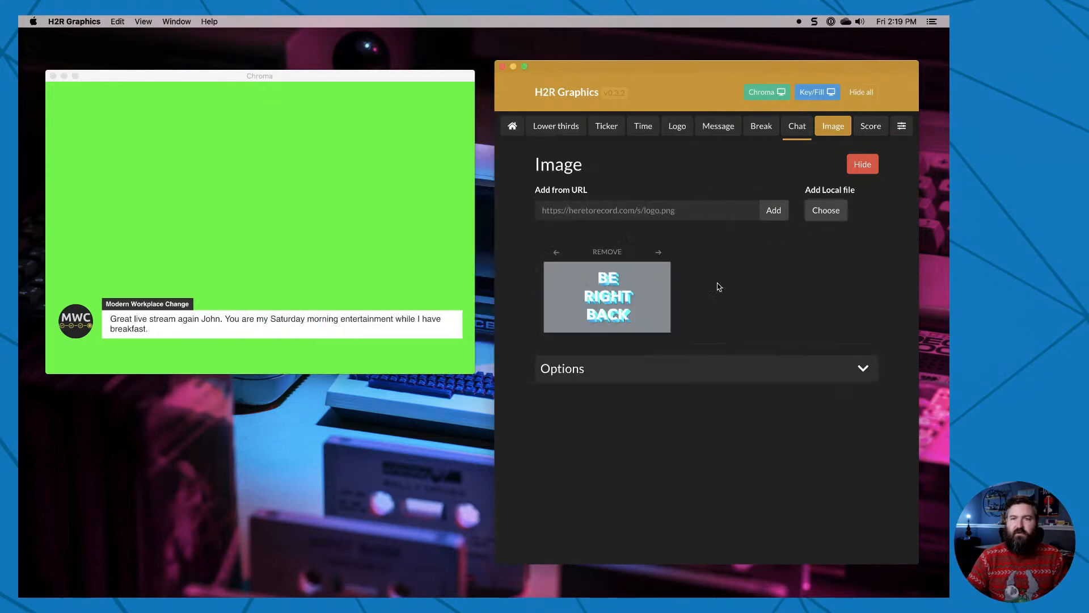
click(605, 297)
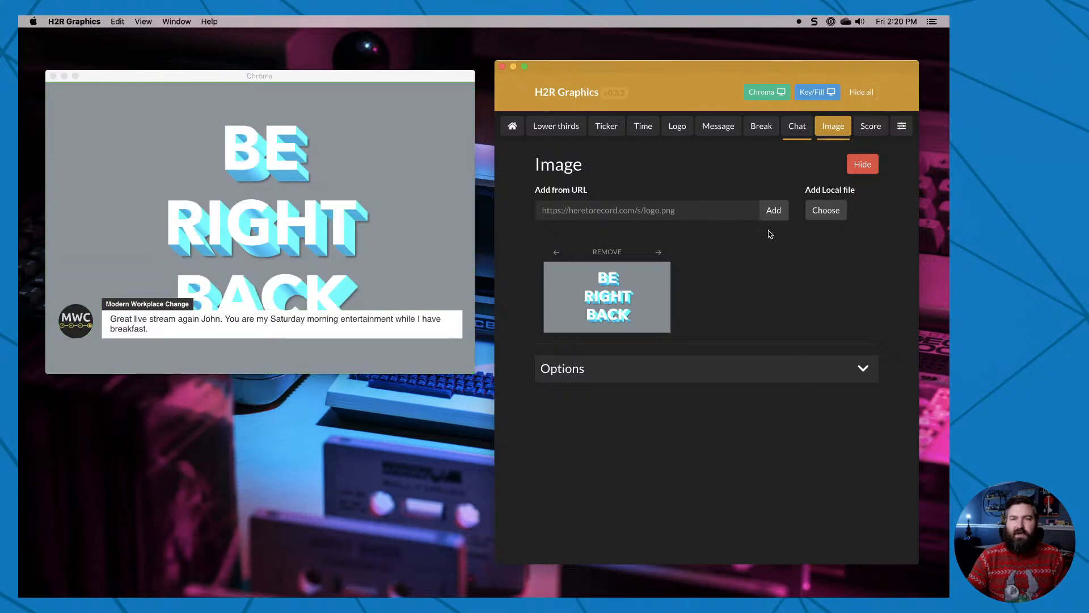
Add the local file Cerner Logo Color.png as a second image and show it in the output.
click(819, 214)
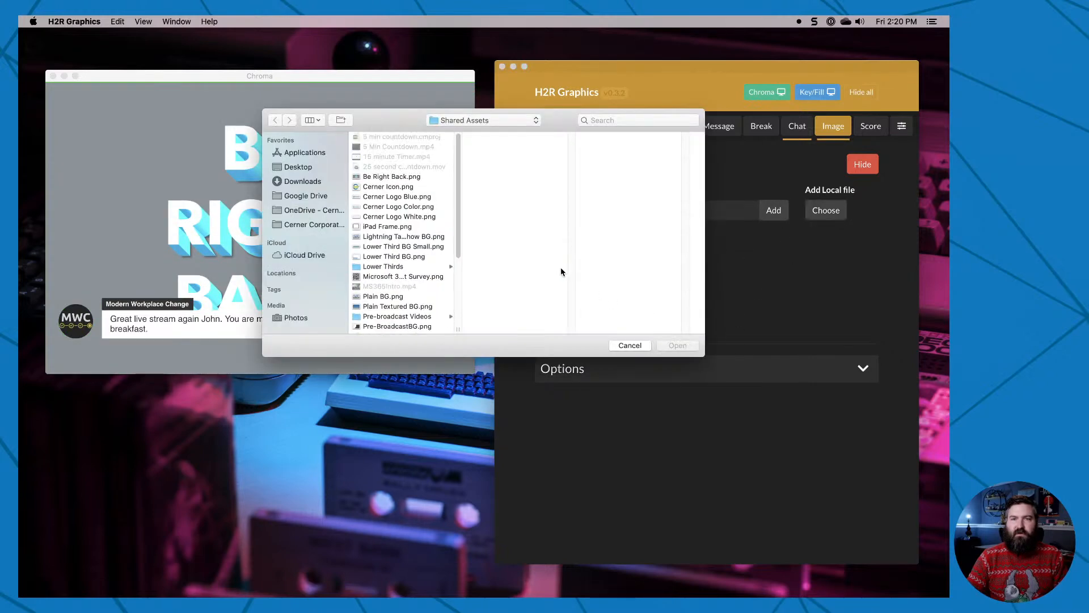
double_click(395, 207)
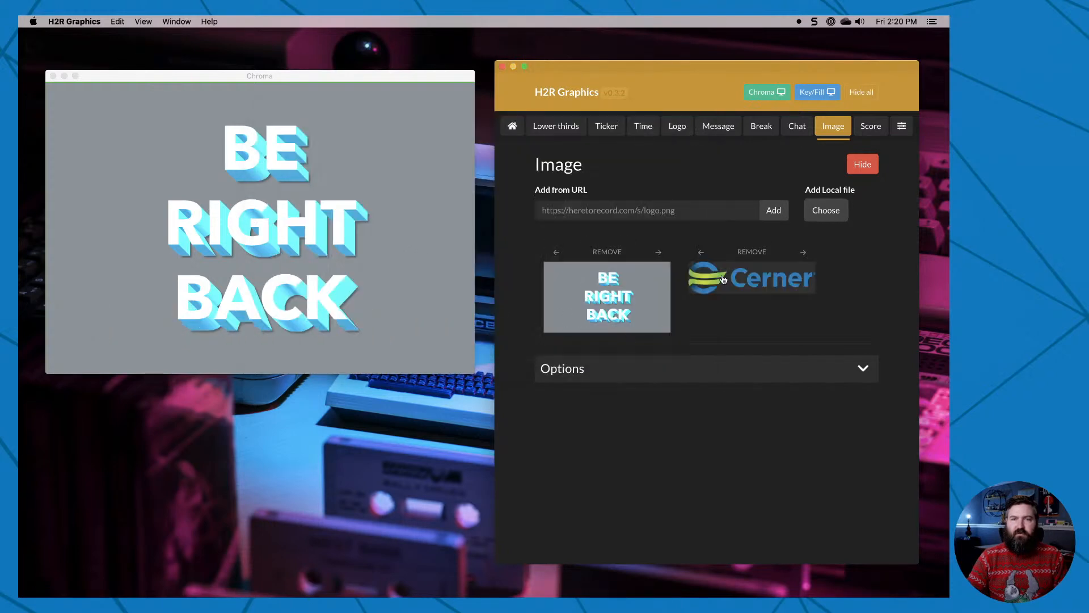
click(740, 289)
Swap the order of the two images and swap it back, showing Be Right Back and the Cerner logo in turn.
click(657, 253)
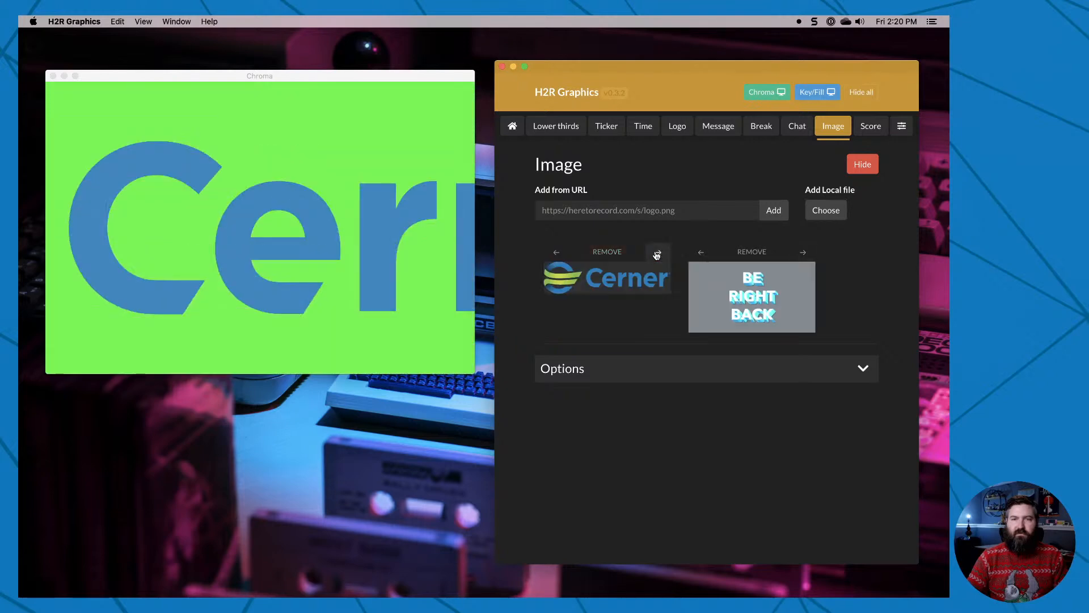
click(657, 253)
click(634, 287)
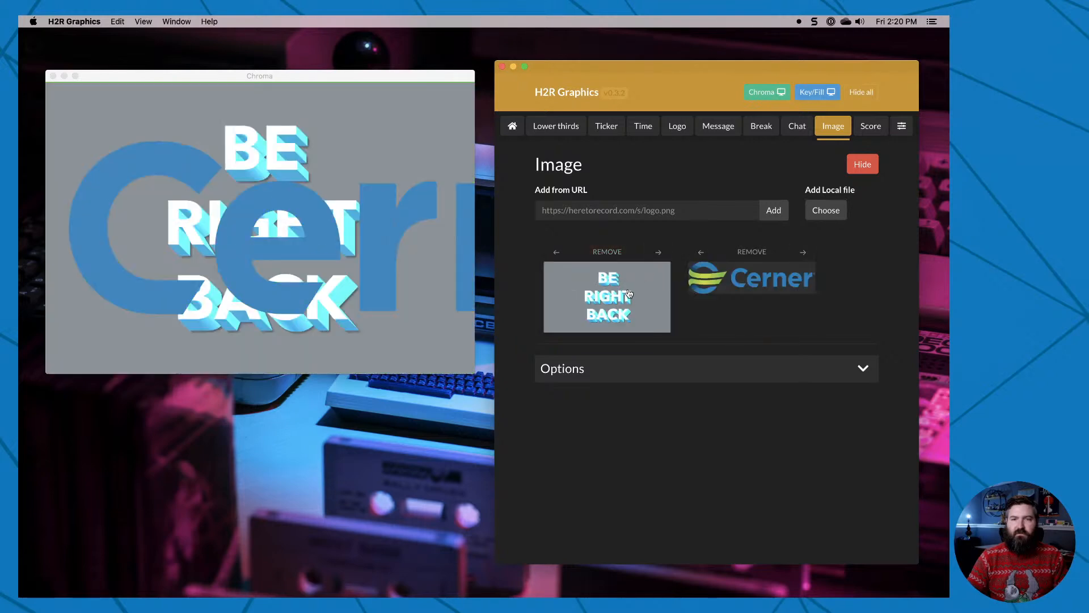
click(741, 294)
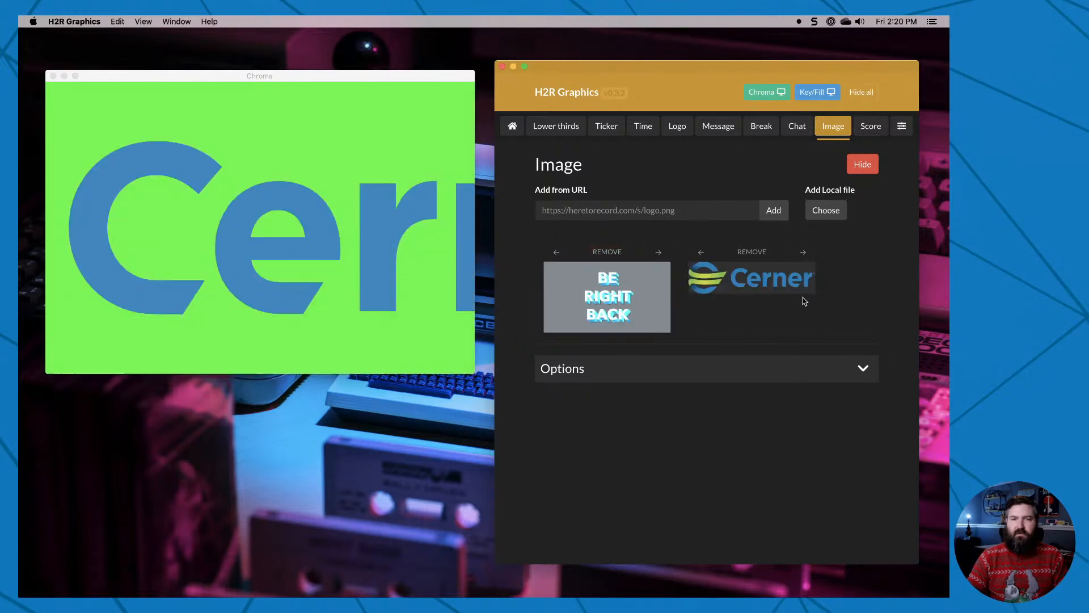
Remove both the Cerner logo and Be Right Back images and hide the image graphic from the output.
click(751, 251)
click(643, 254)
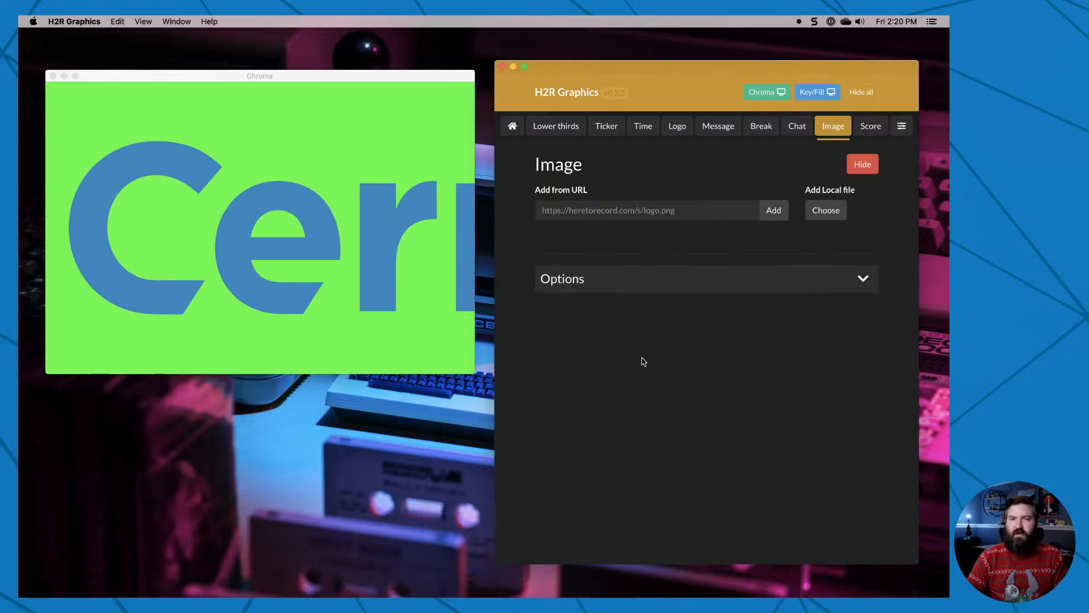
click(860, 164)
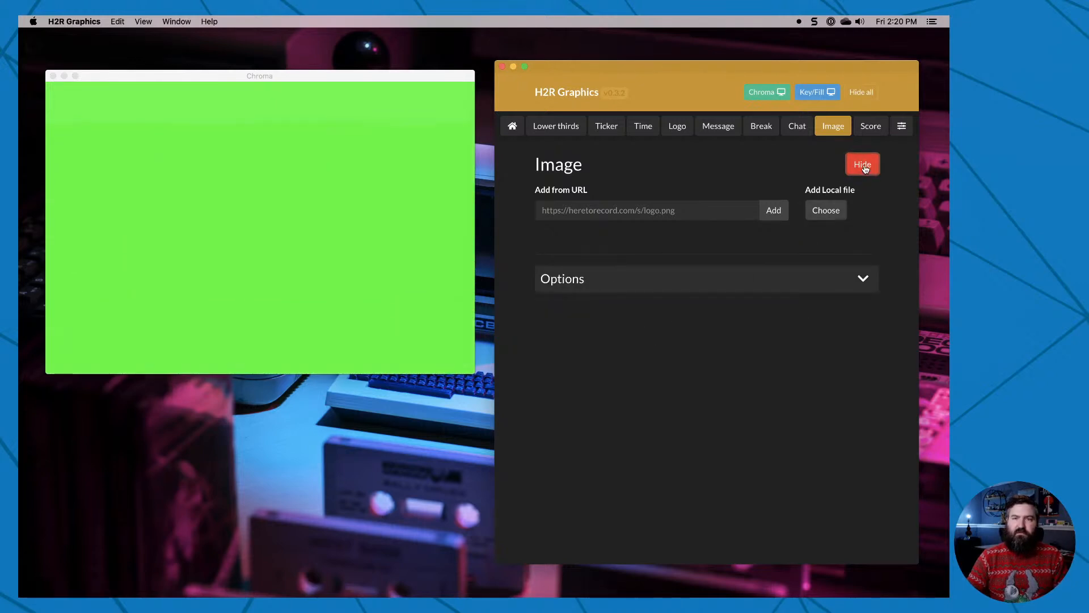
Turn on the Score graphic and add a first team to it.
click(871, 129)
click(812, 166)
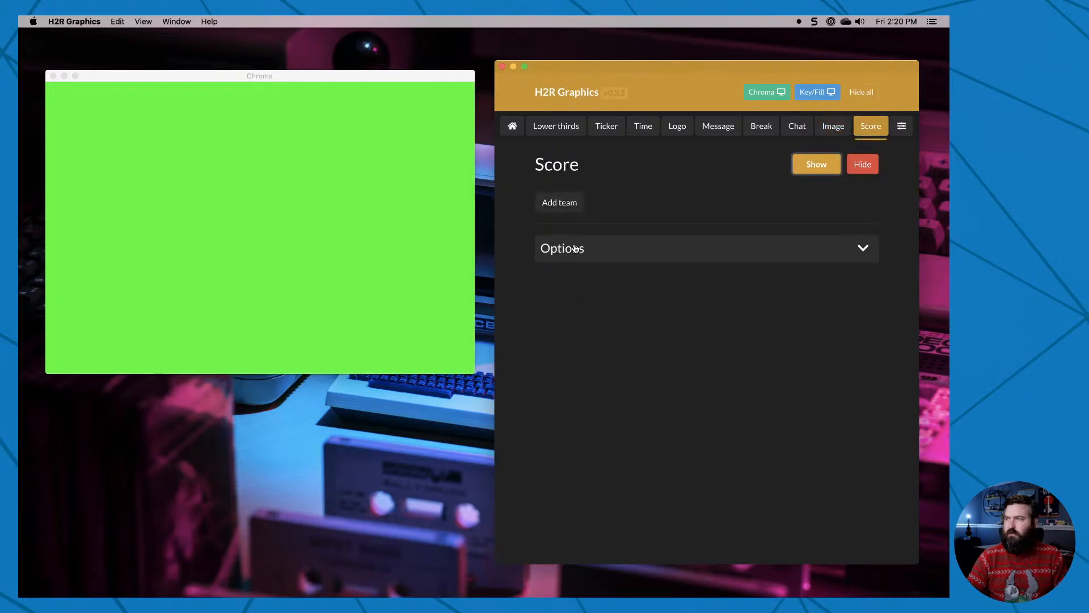
click(564, 209)
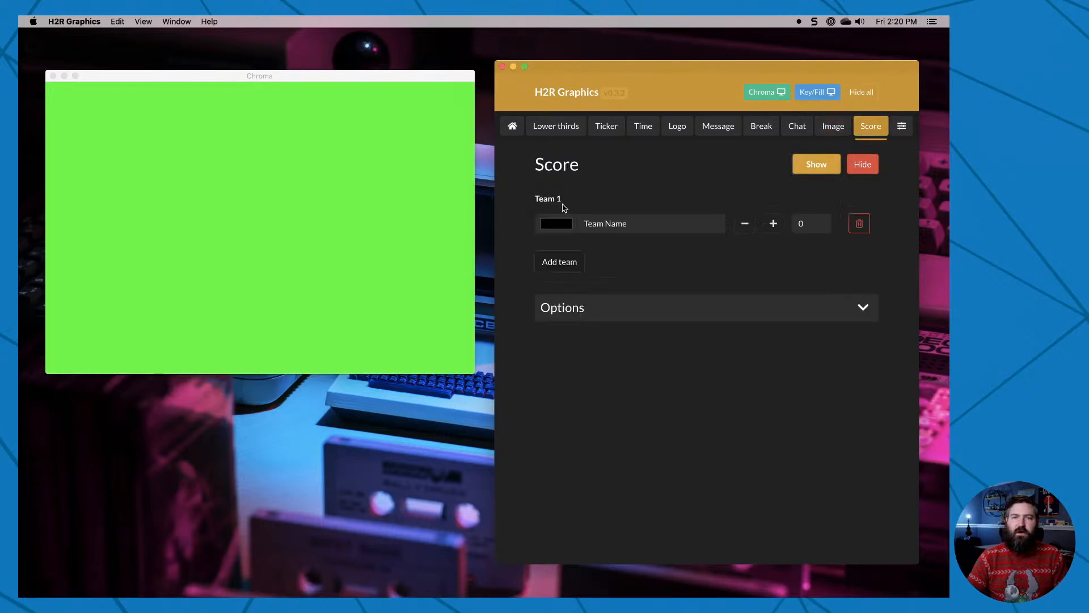
Add a second team, name the two teams Team Name 1 and Team Name 2, and show the score in the output.
click(566, 263)
click(641, 274)
text(2)
click(650, 227)
text(1)
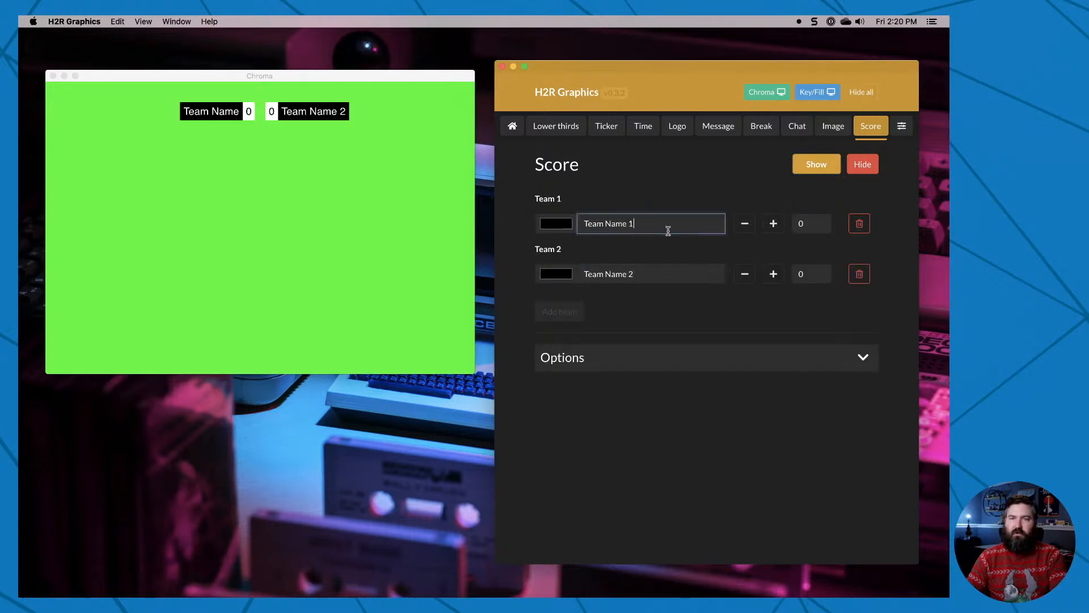
click(814, 168)
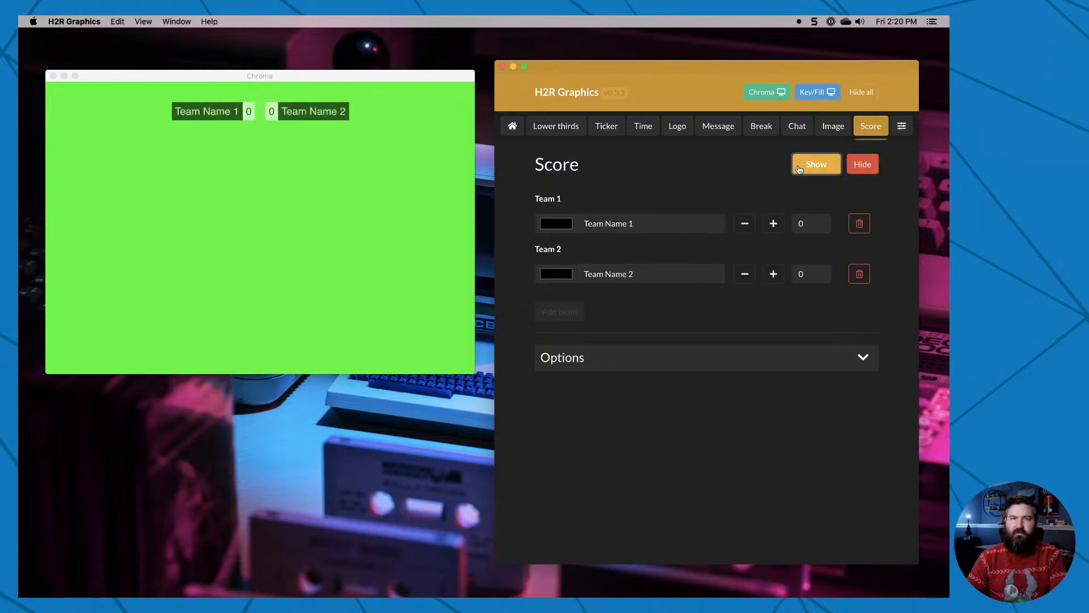
Set the scores to 14 for Team Name 1 and 23 for Team Name 2.
click(774, 223)
click(774, 223)
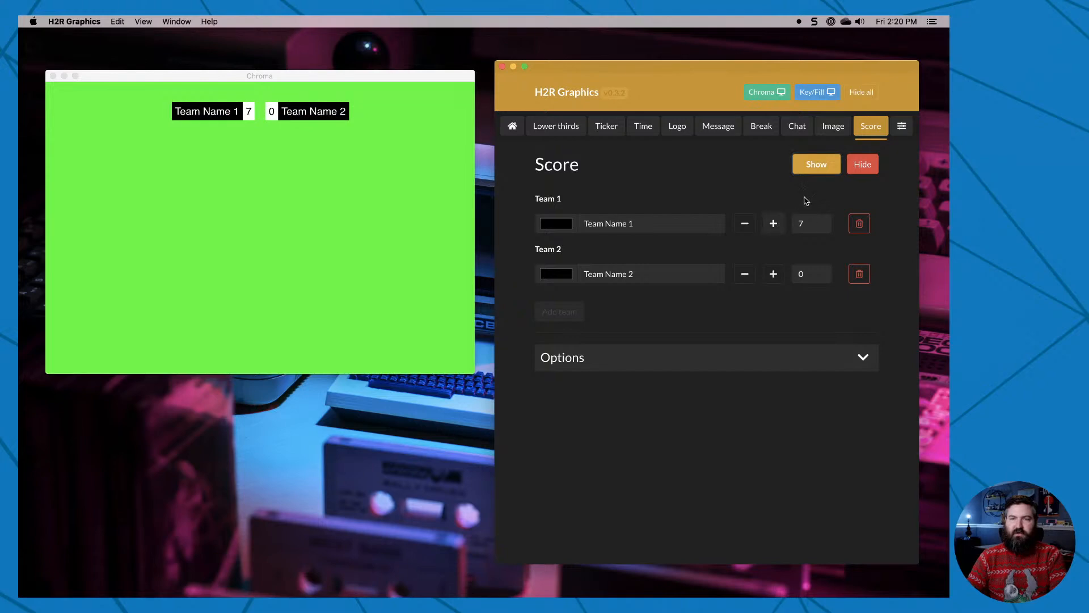
click(778, 284)
click(778, 283)
drag(808, 273, 787, 276)
text(23)
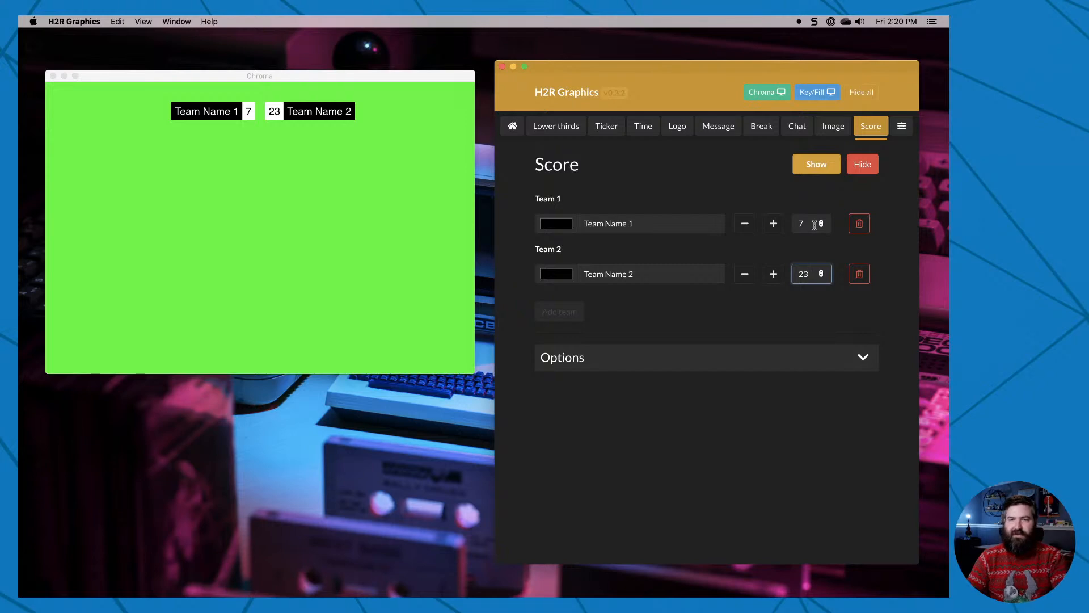
double_click(815, 223)
text(14)
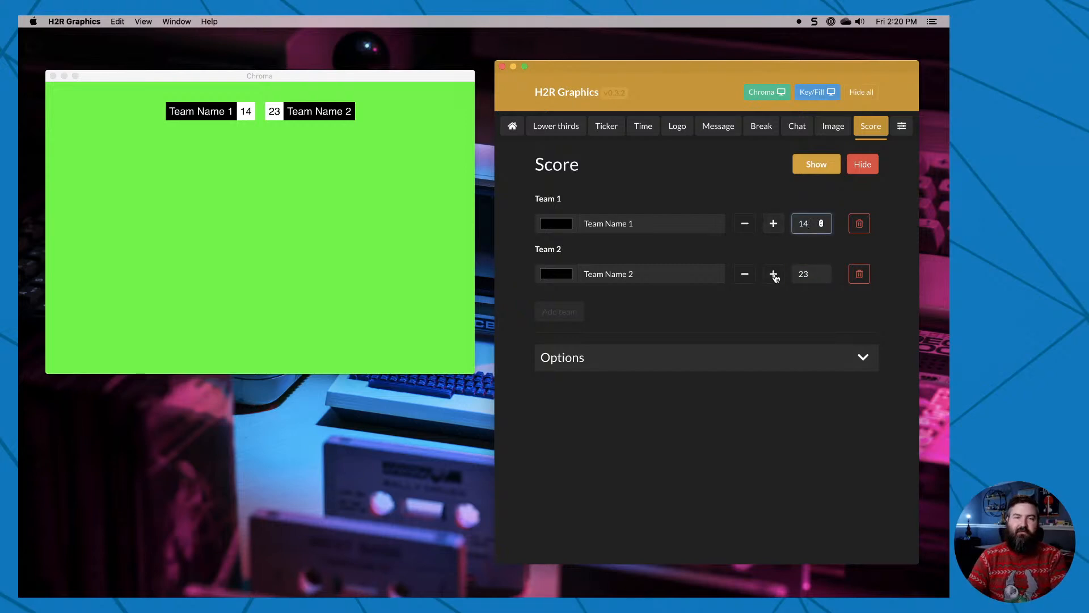
Expand the score options and color Team Name 1 red (FF0000) and Team Name 2 blue (0000FF).
click(702, 358)
click(561, 231)
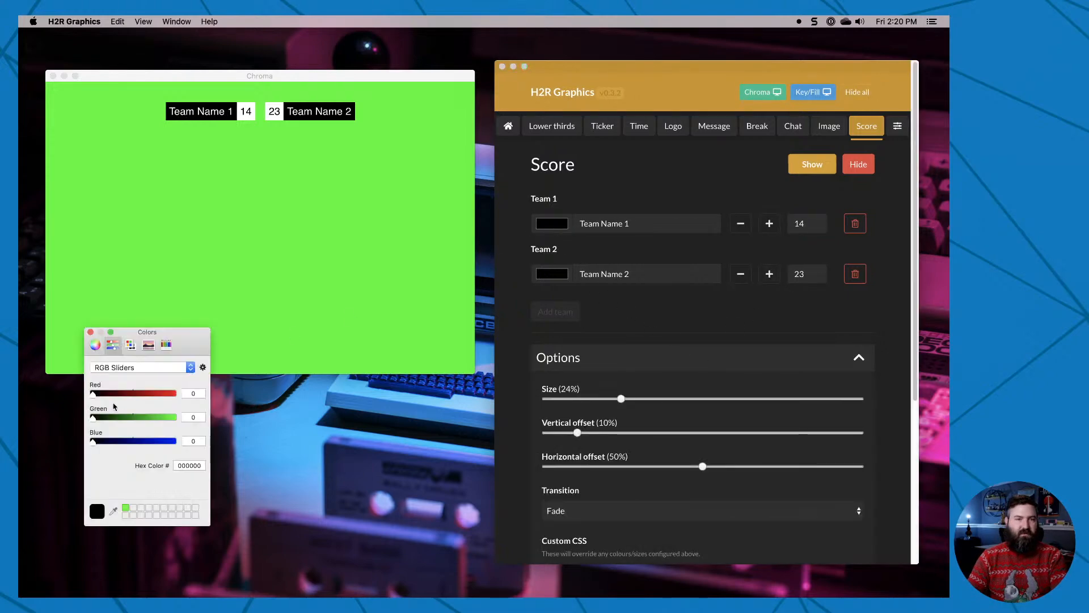
drag(95, 397, 200, 404)
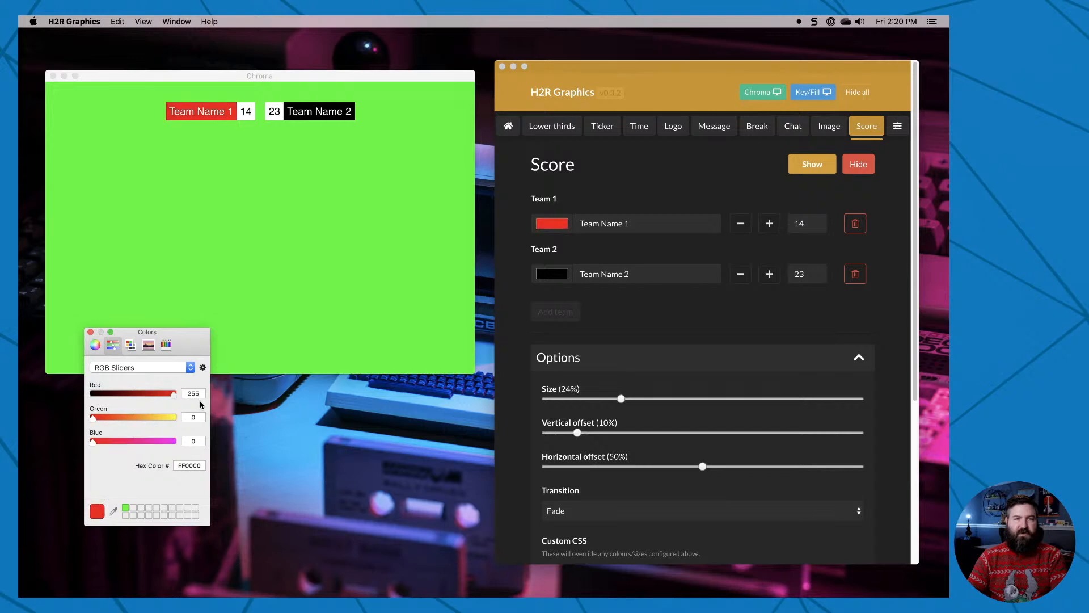
click(90, 332)
click(552, 274)
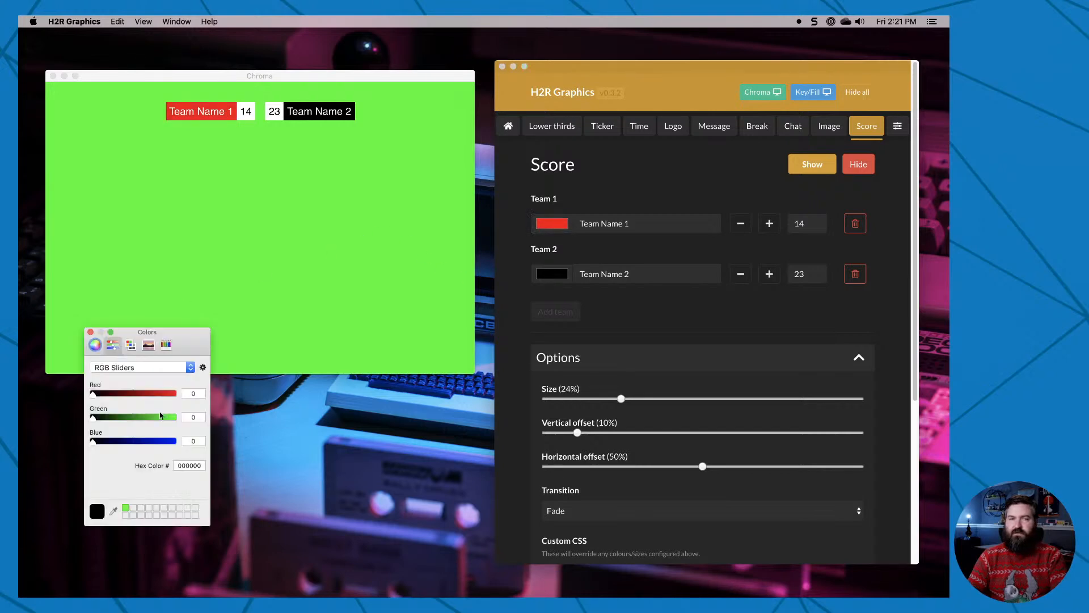
drag(93, 448, 184, 444)
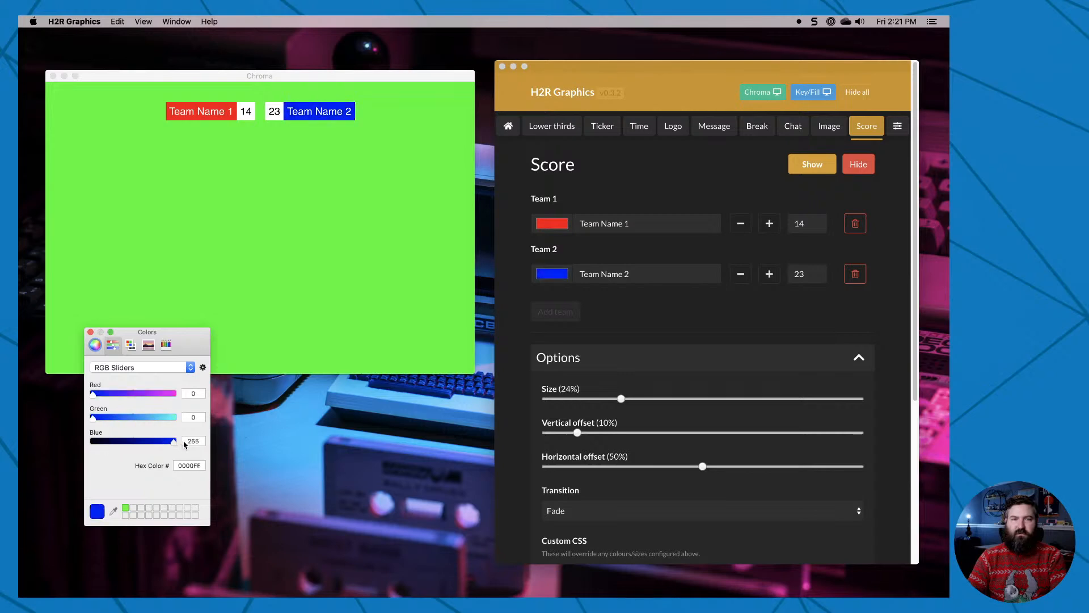
click(90, 333)
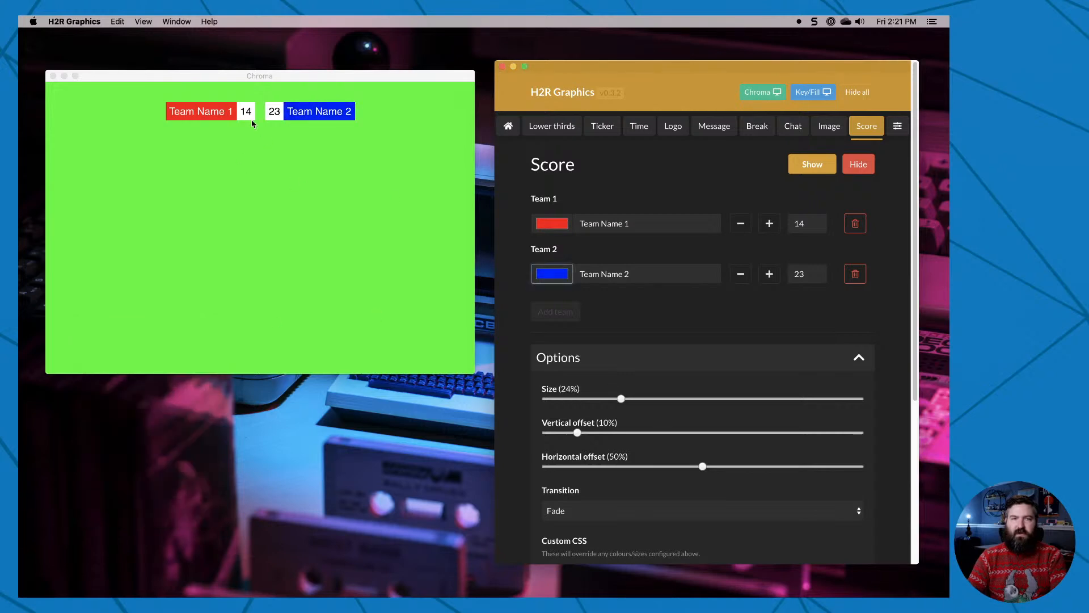
Set the score's vertical offset to 90% and keep its transition on Fade.
drag(577, 434, 831, 450)
scroll(615, 500, down, 3)
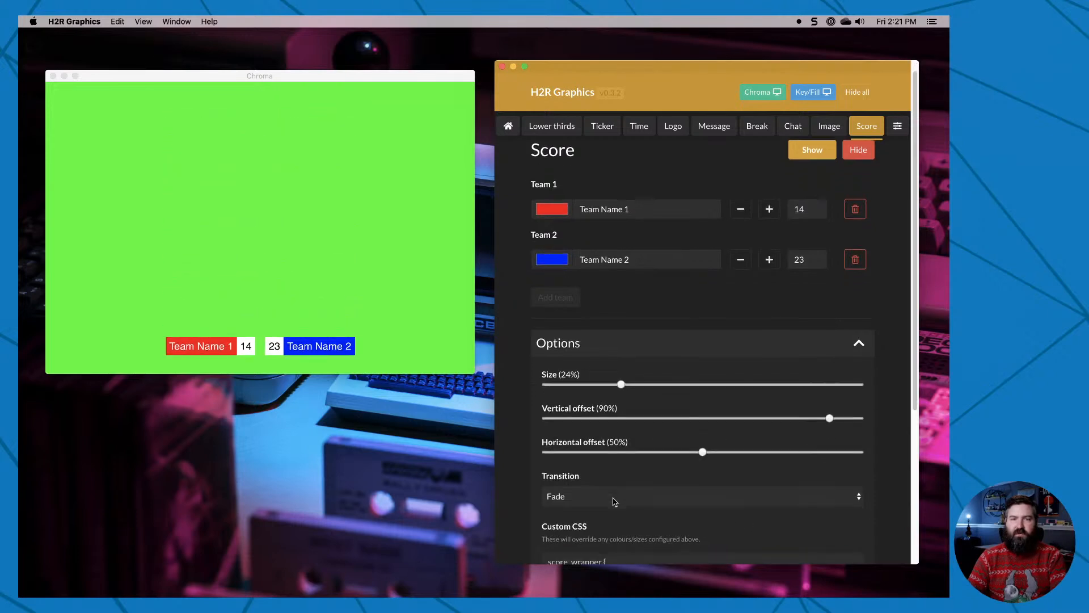
scroll(614, 498, down, 2)
click(627, 360)
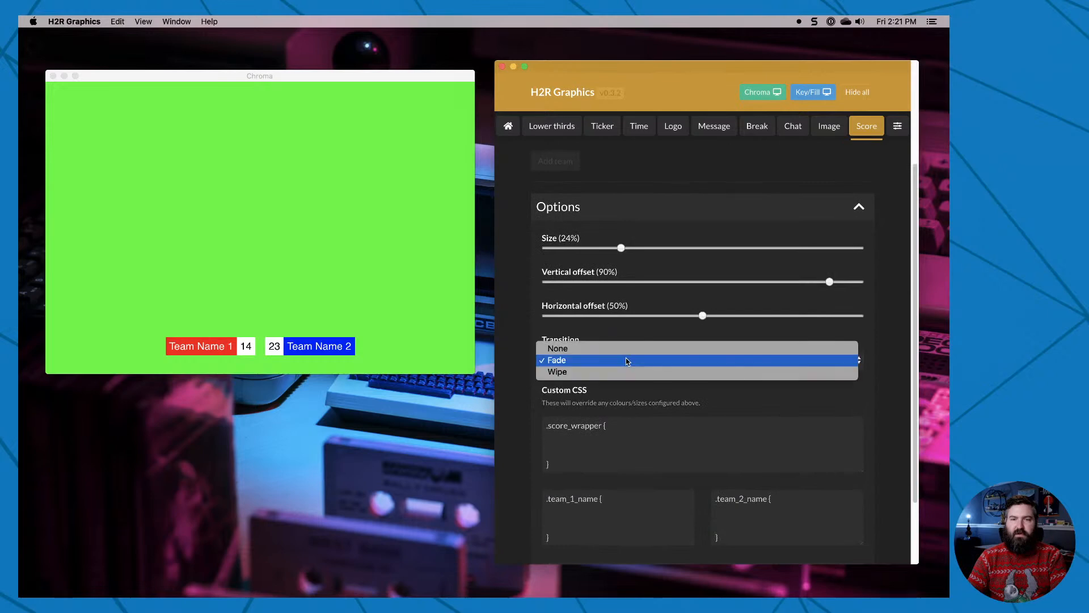
click(583, 366)
Look over the custom CSS boxes for the score wrapper, team names and scores, and hide the score from the output.
scroll(633, 420, down, 2)
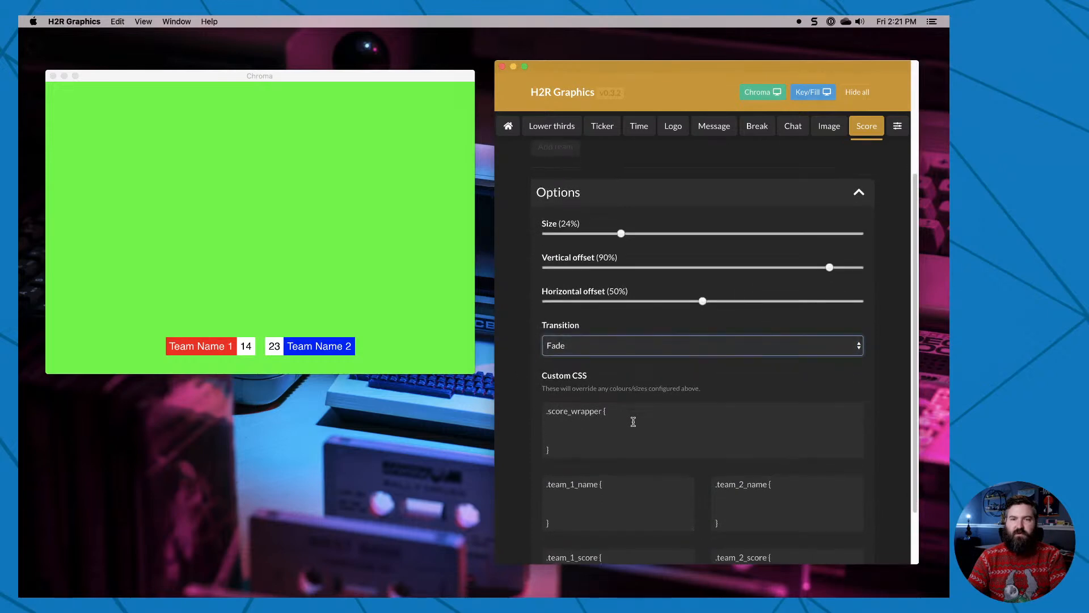
scroll(633, 422, up, 8)
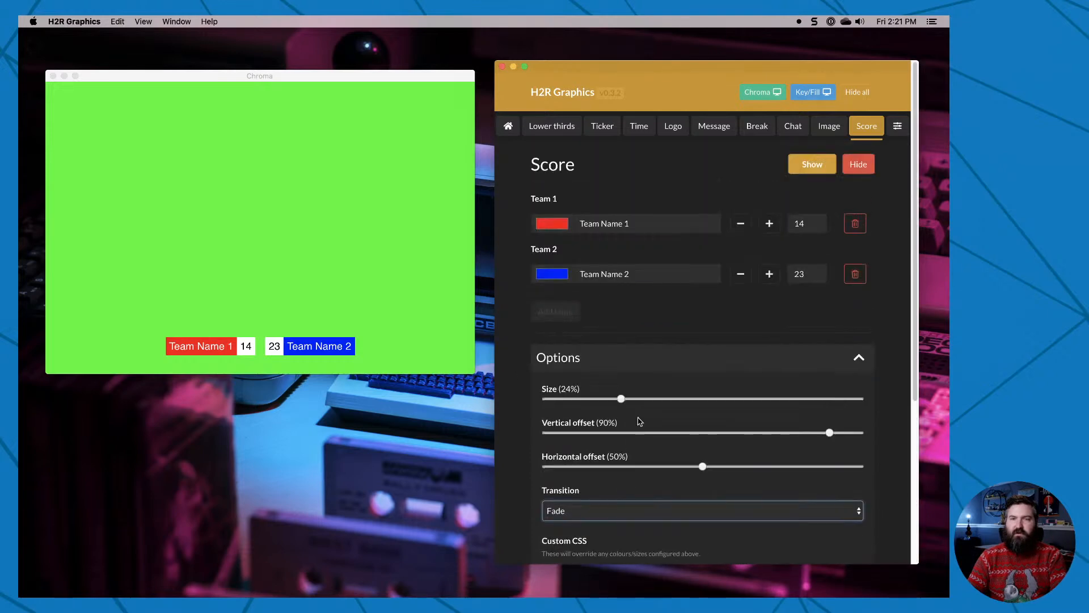
scroll(513, 452, down, 8)
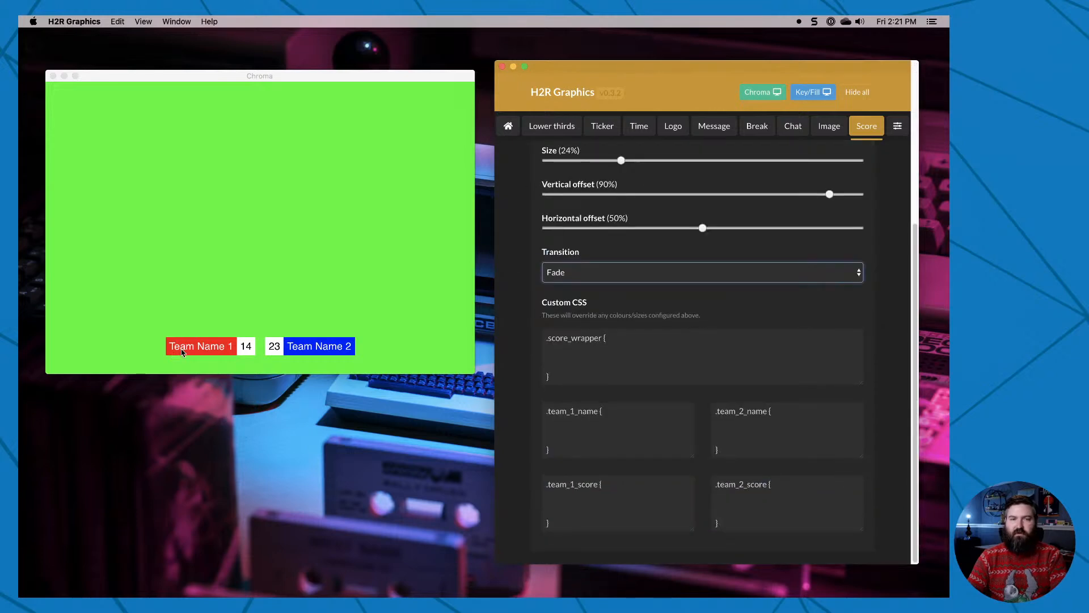
click(610, 420)
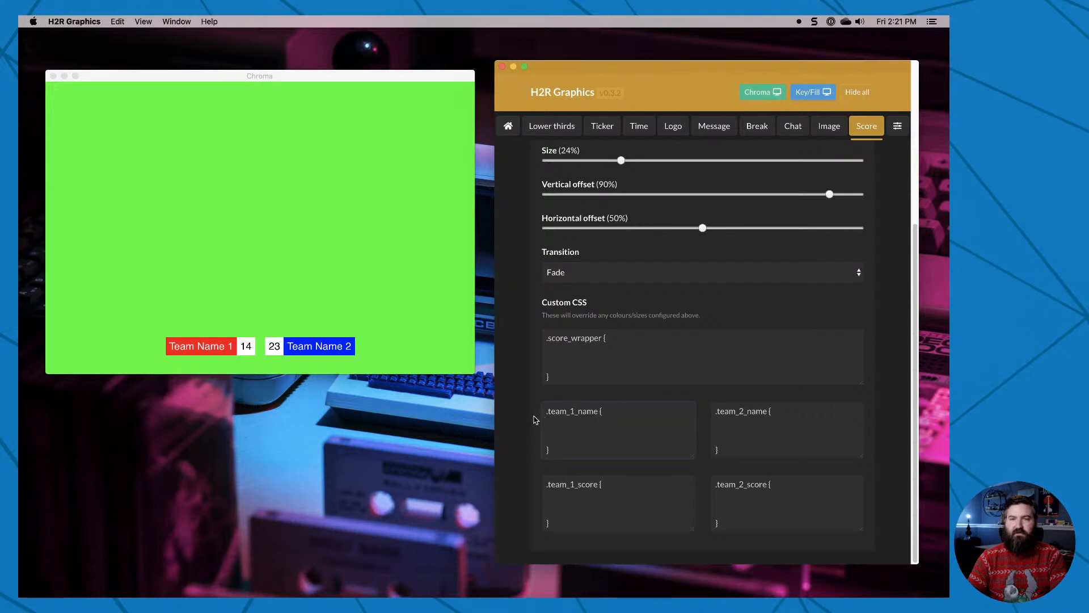
scroll(559, 508, up, 8)
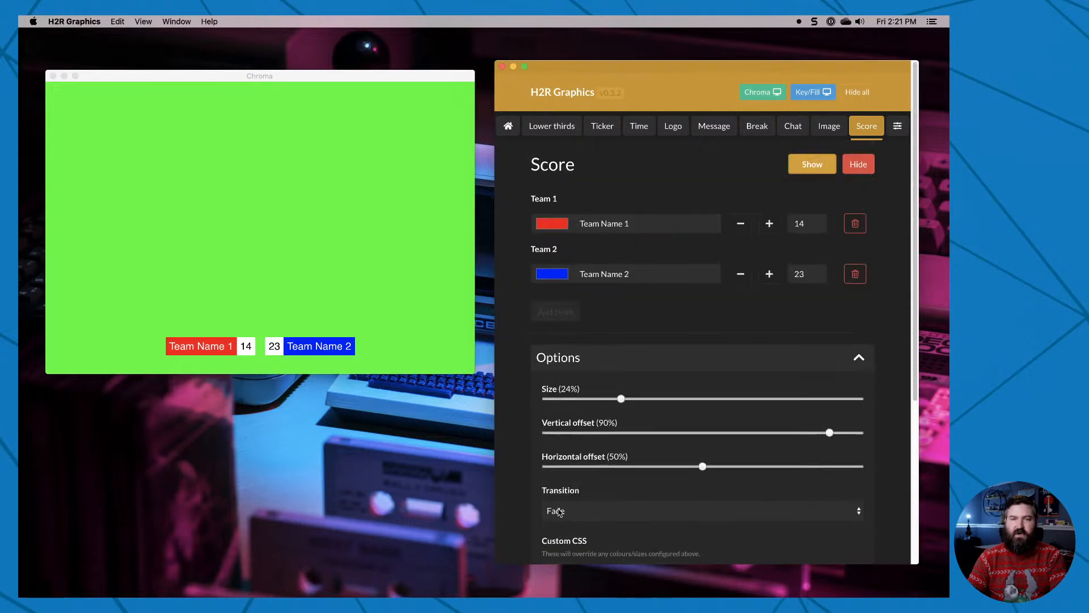
click(859, 170)
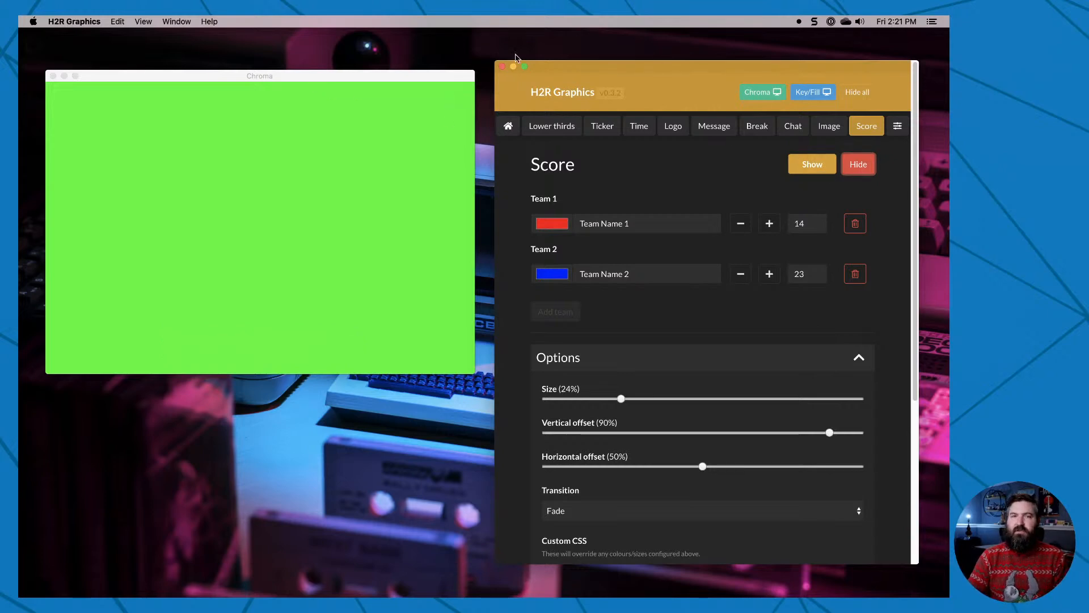
Switch to OBS Studio and turn on Studio Mode.
drag(353, 80, 417, 67)
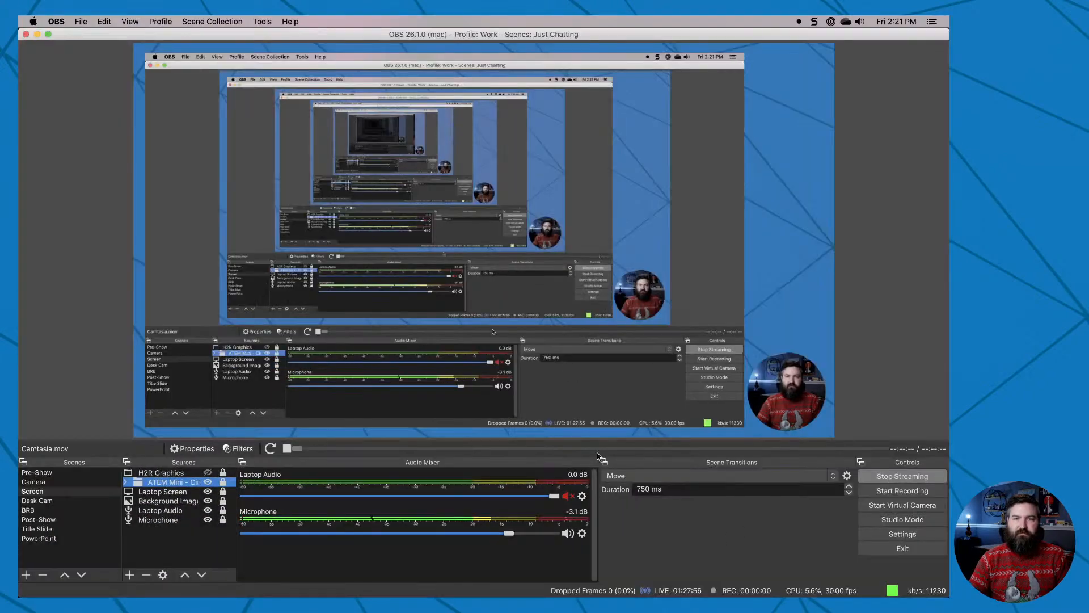
click(902, 519)
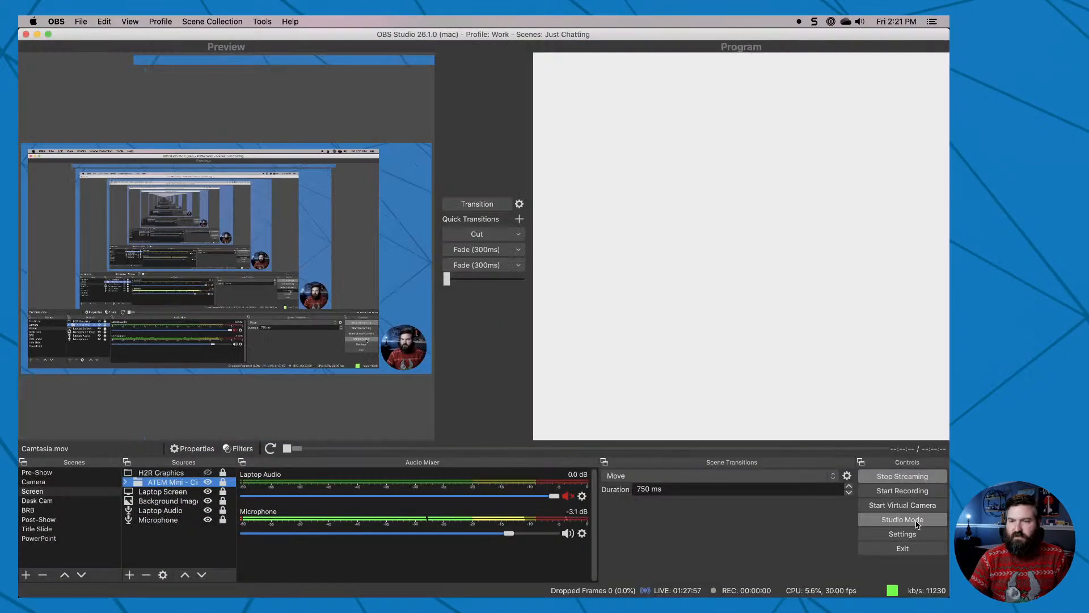
Add a Window Capture source named graphics for the [H2R Graphics] Chroma window and crop off its title bar in the preview.
click(129, 574)
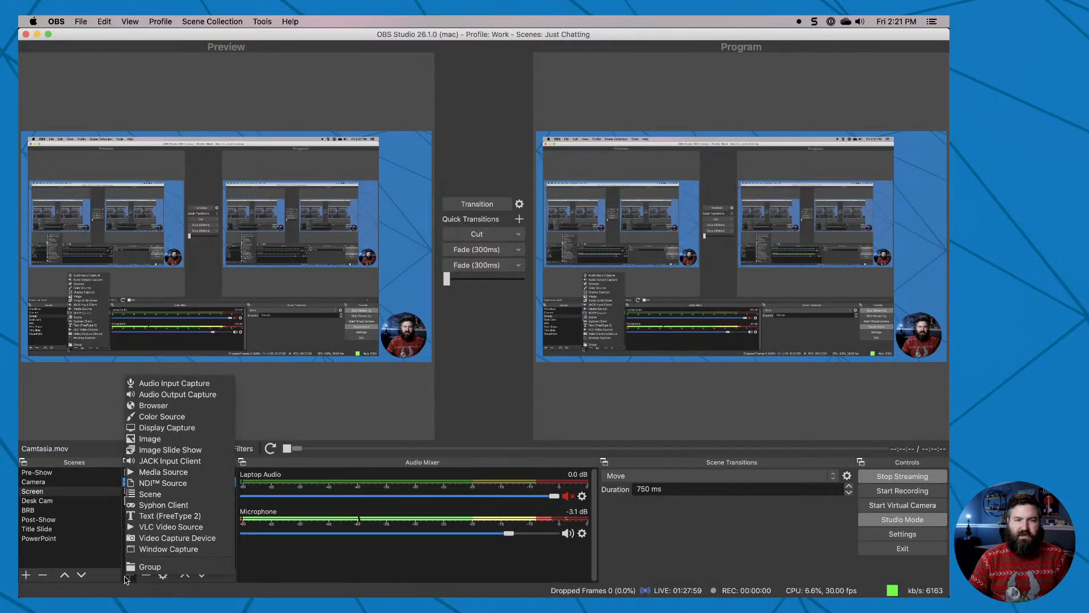
click(161, 549)
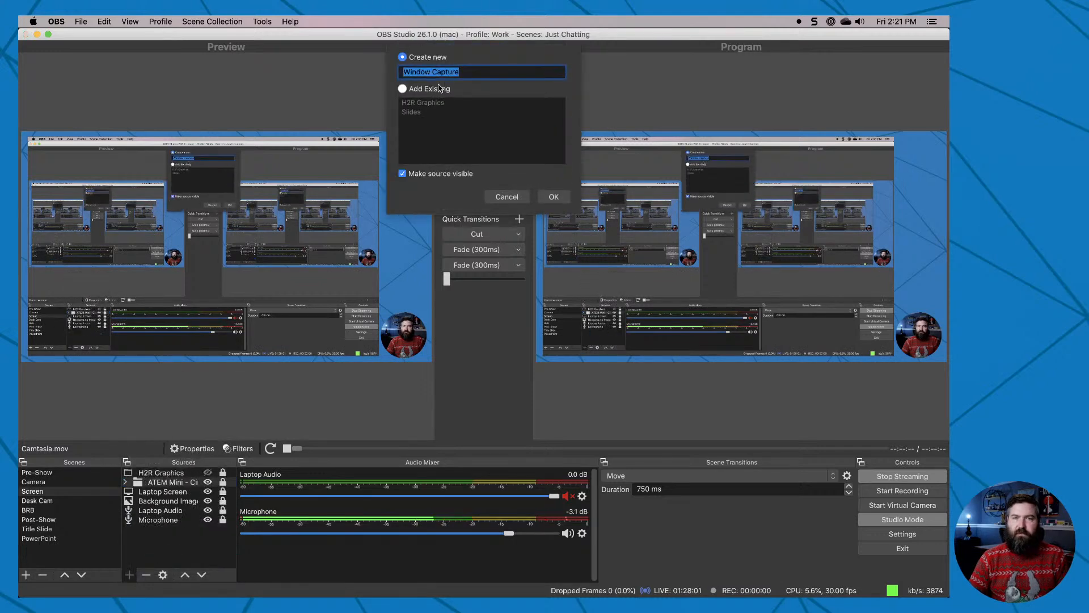
text(g)
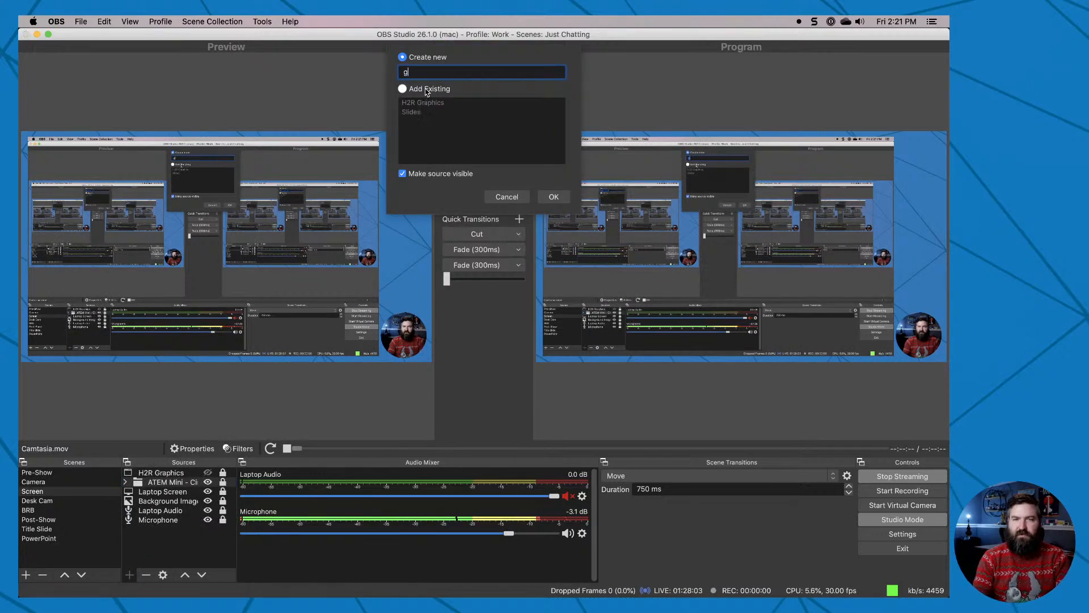
text(raphics)
click(553, 196)
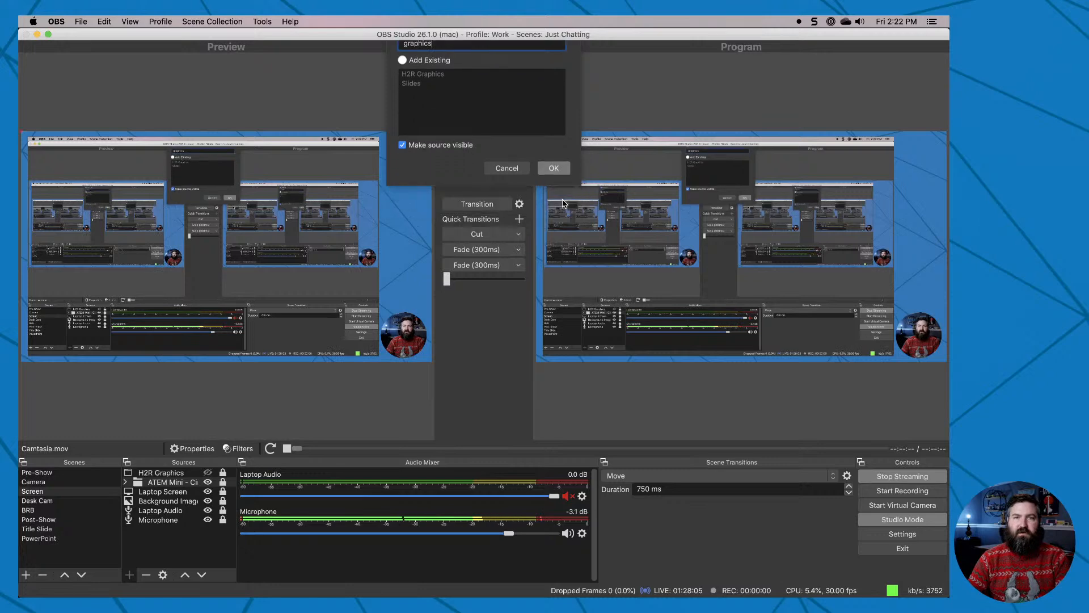
click(484, 443)
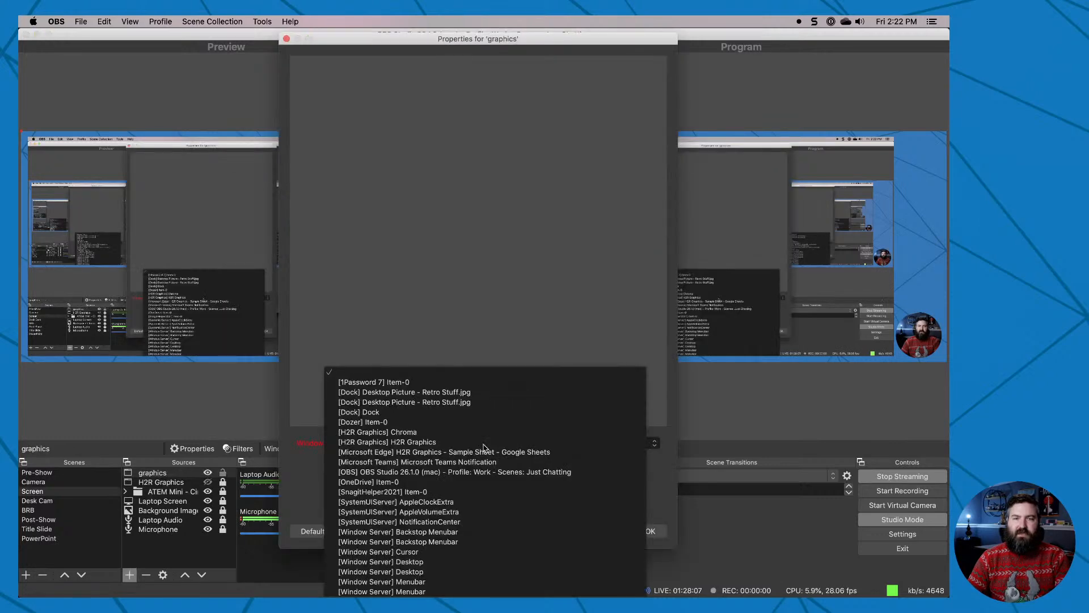
click(393, 433)
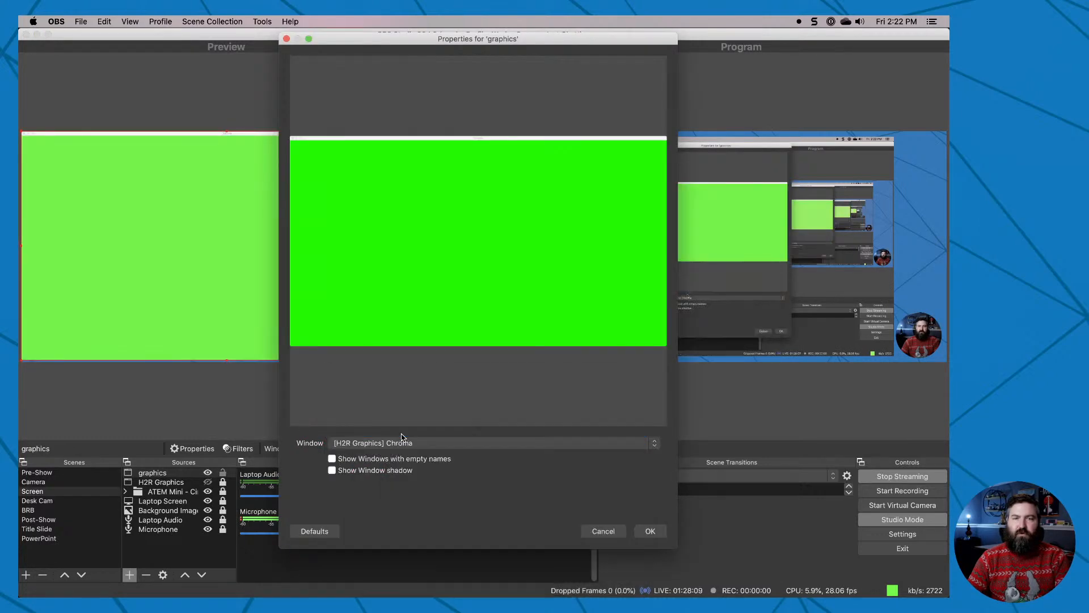
click(650, 531)
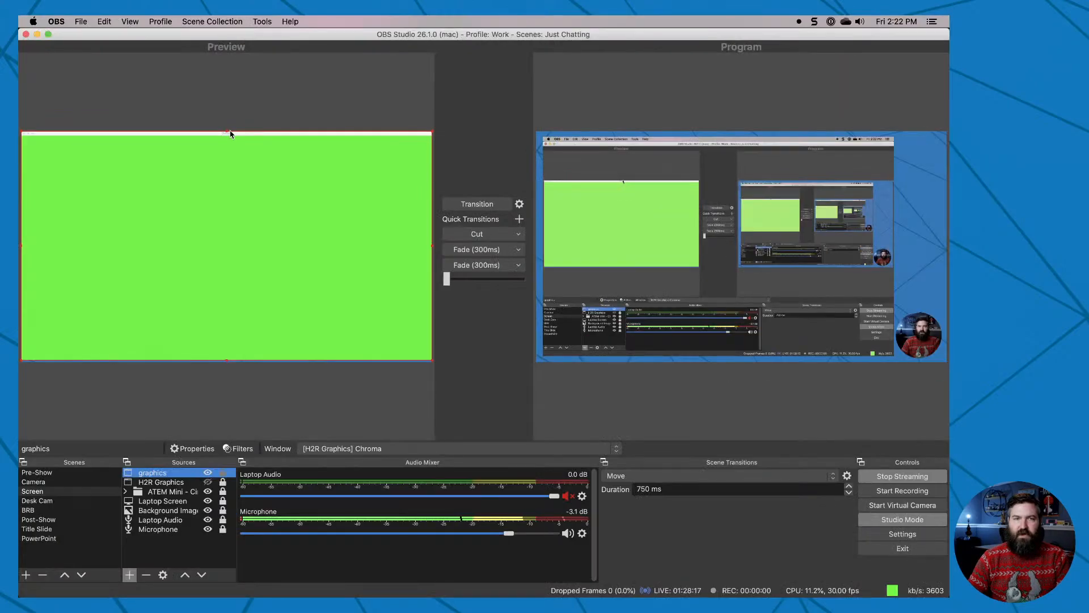
drag(227, 132, 227, 135)
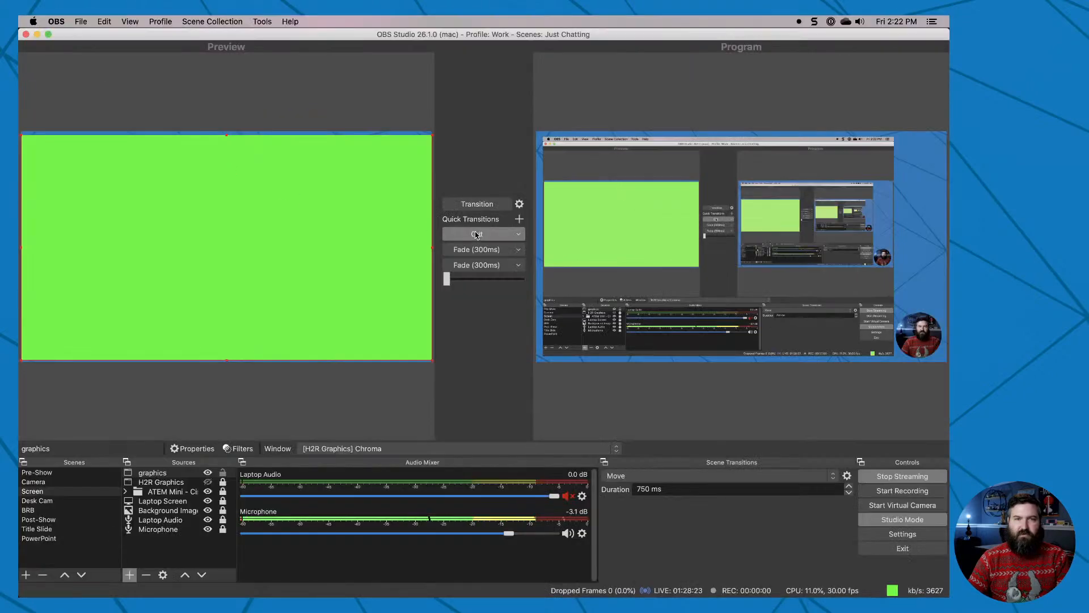
click(173, 420)
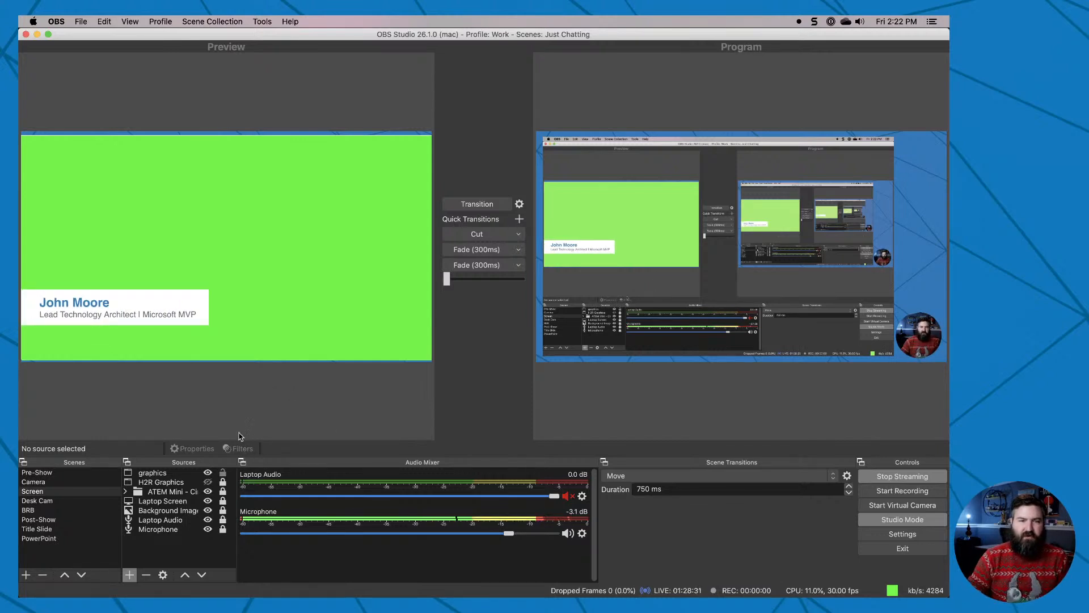
Add a Chroma Key effect filter to the graphics source with the key color type Green.
click(171, 473)
click(241, 448)
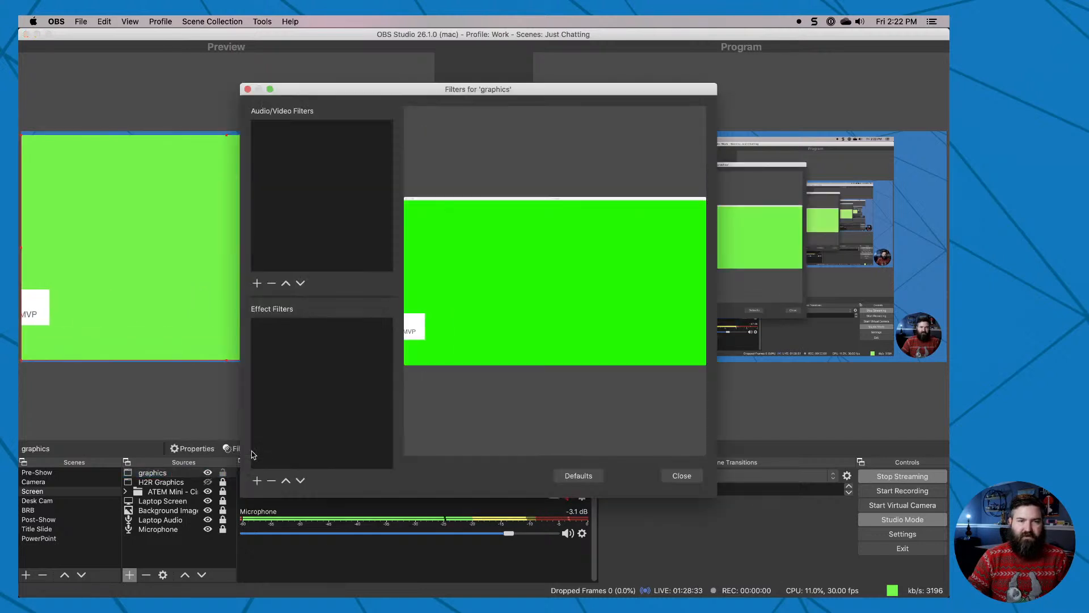
click(257, 481)
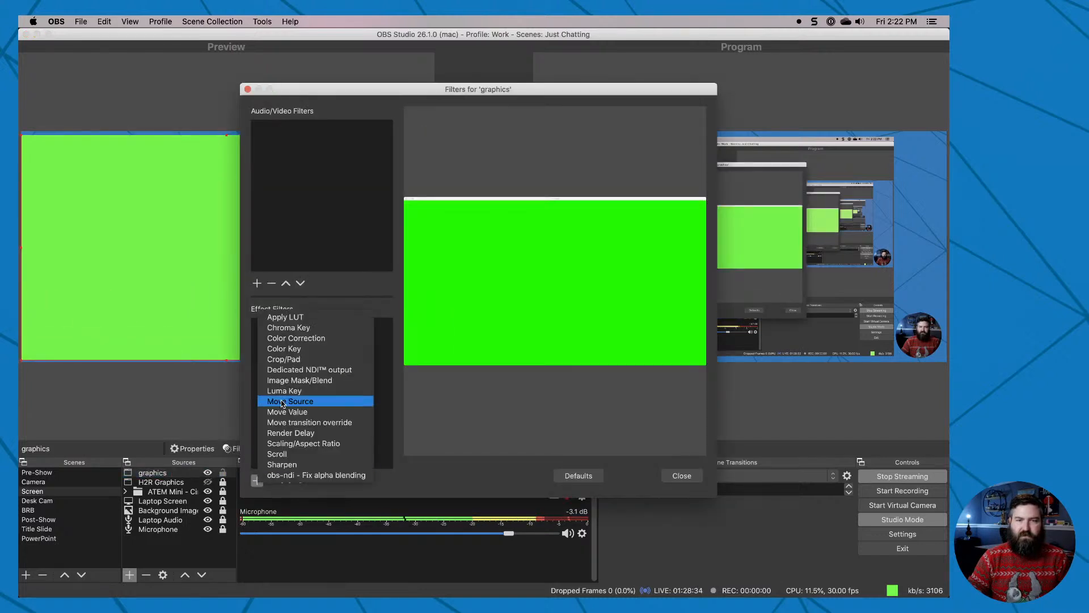
click(289, 328)
click(507, 143)
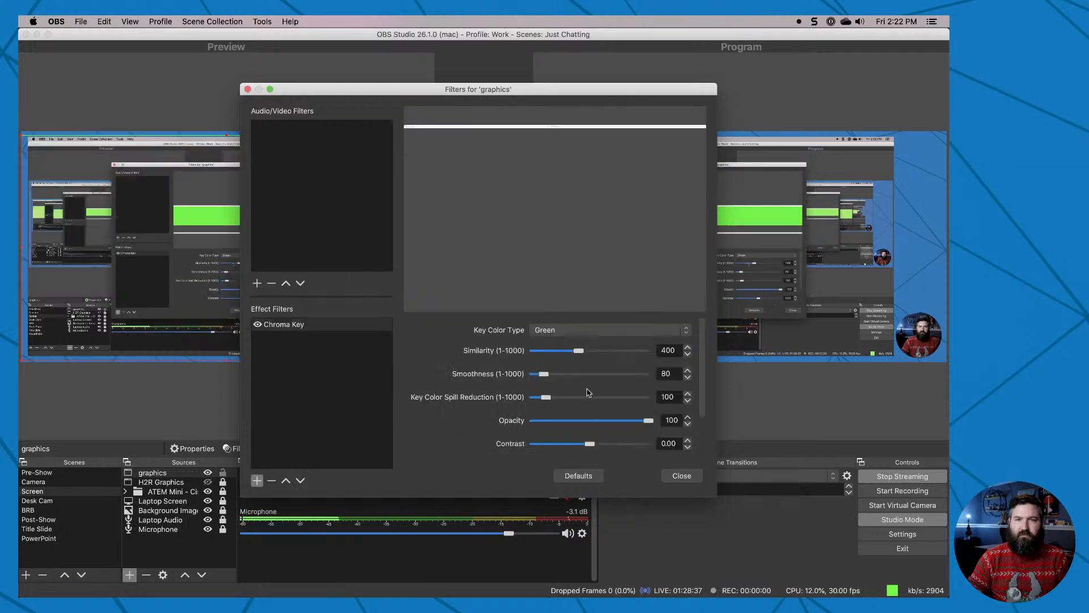
click(682, 475)
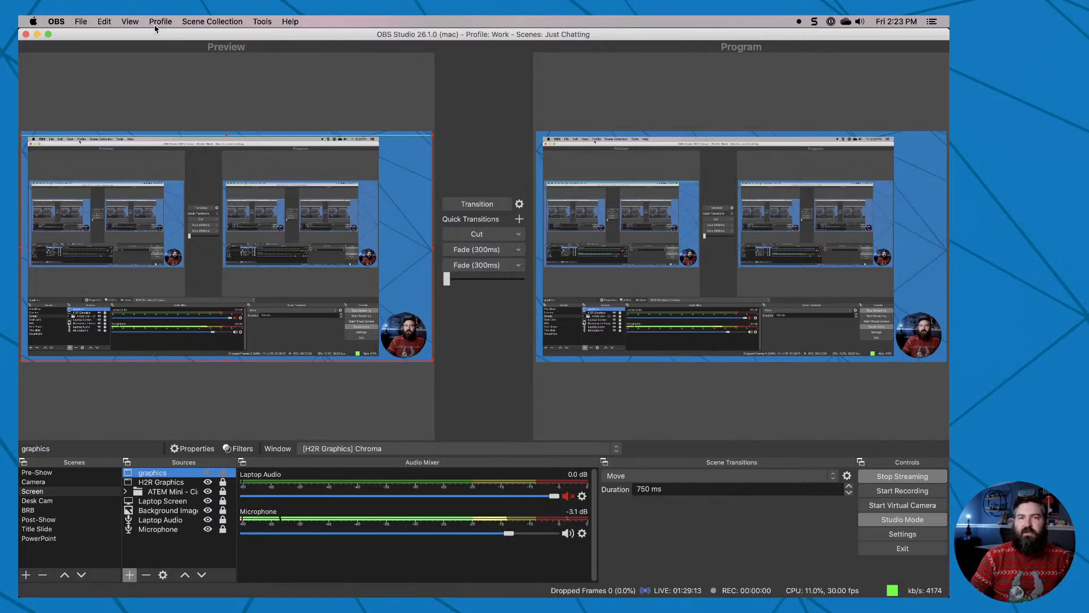
Hide the graphics source and switch to ATEM Software Control.
click(337, 410)
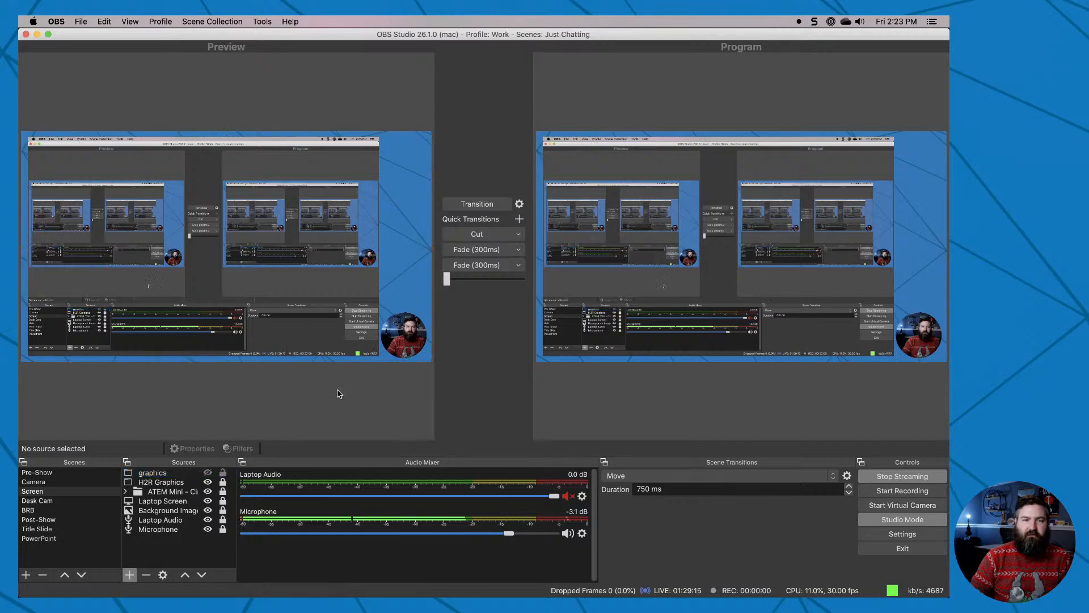
drag(118, 35, 117, 16)
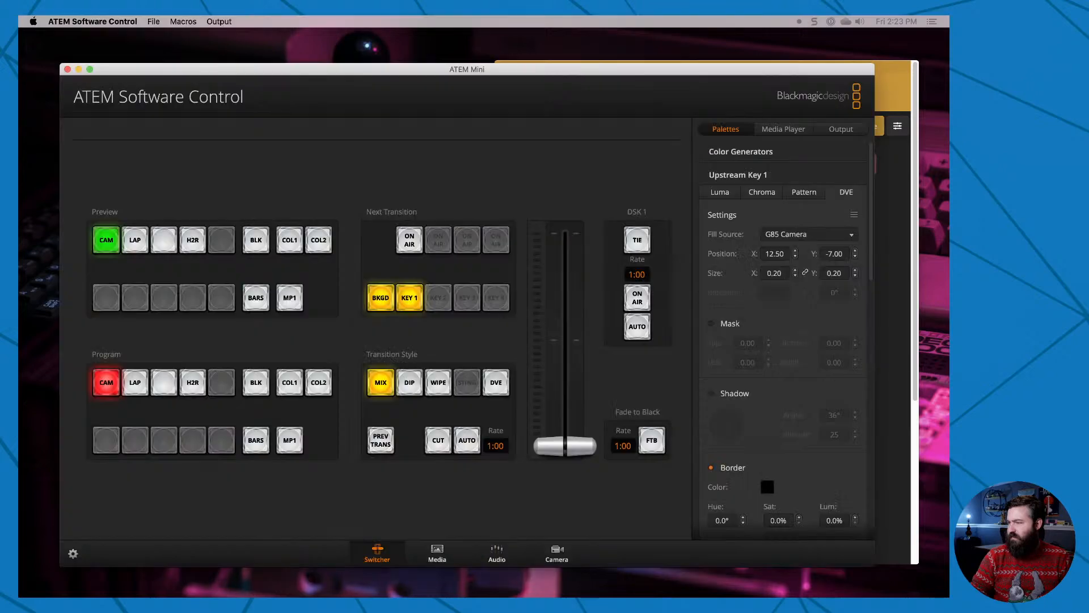
Demonstrate the H2R input by selecting it in preview and in program, returning each bus to CAM.
click(893, 73)
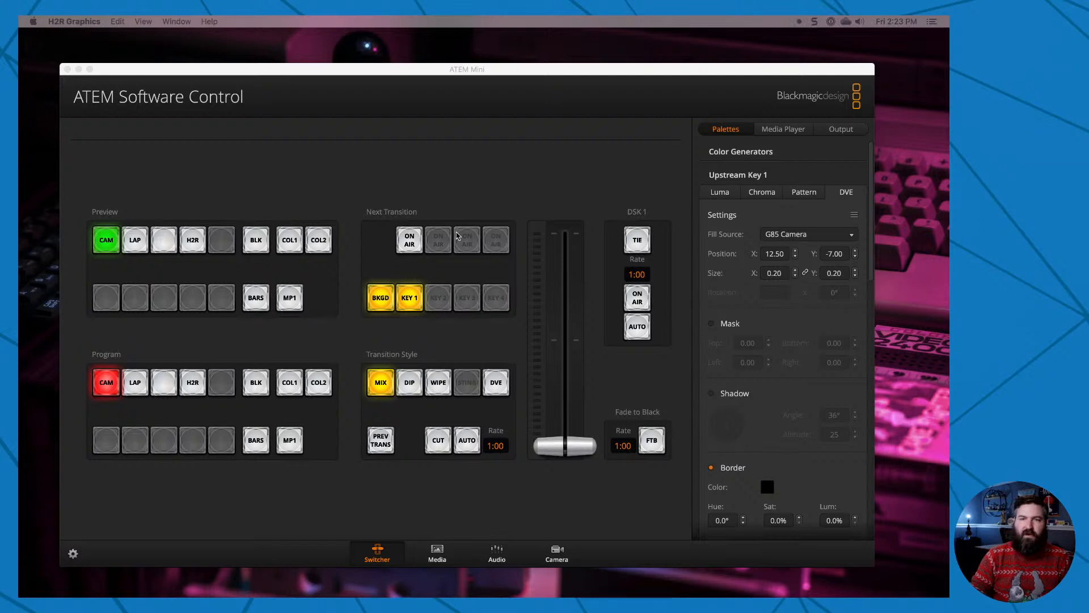
click(381, 163)
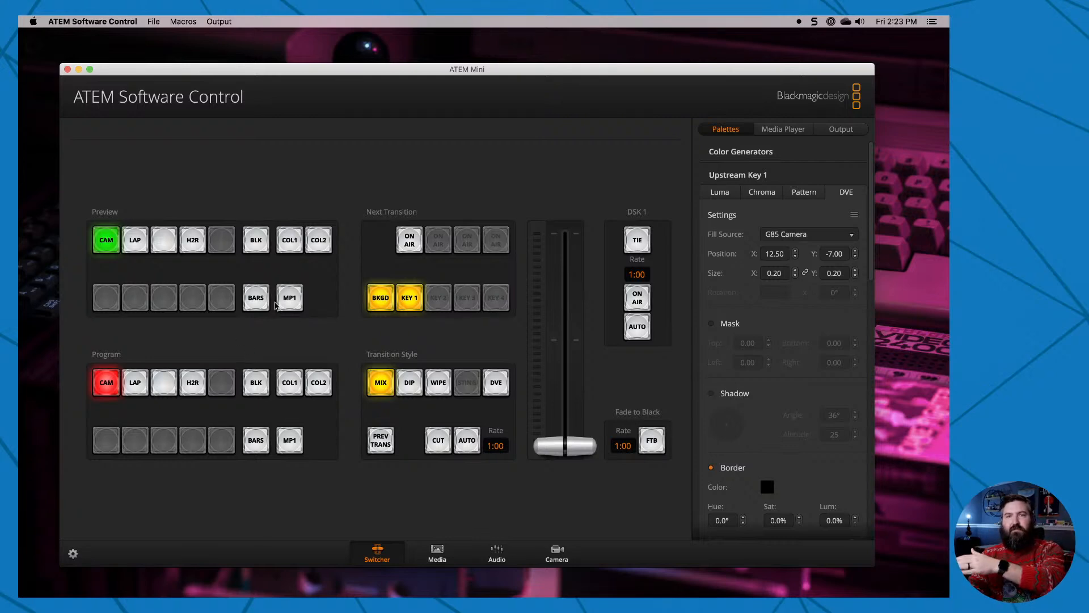
click(191, 245)
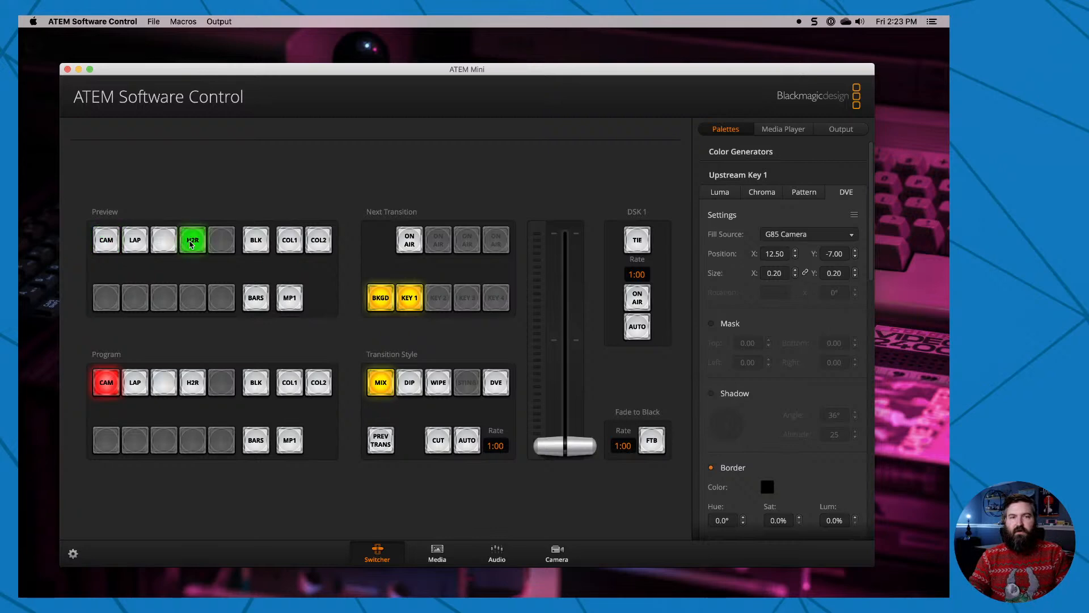
click(99, 246)
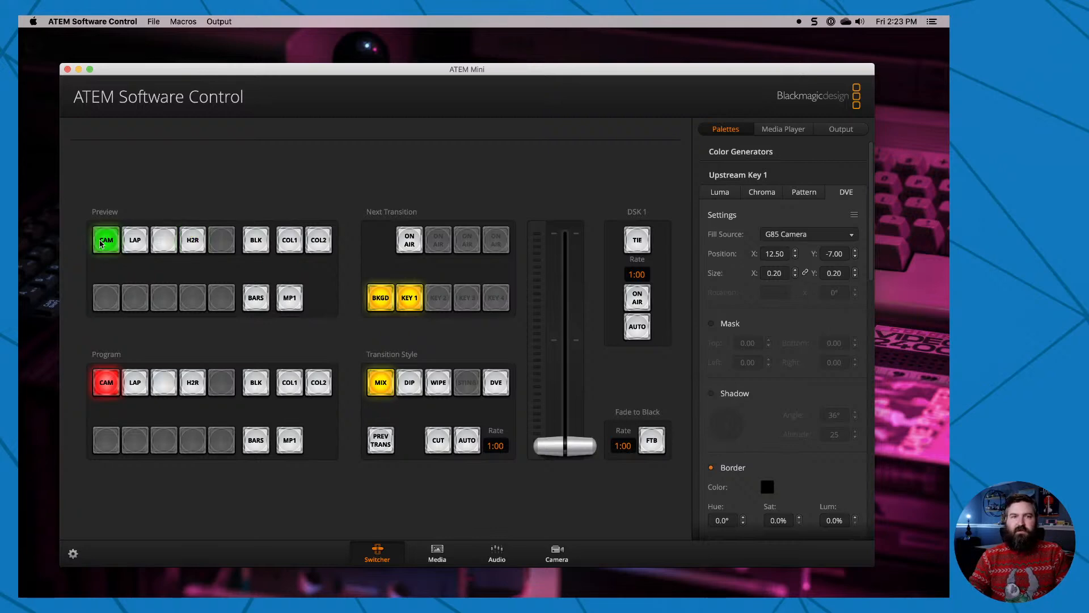
click(193, 386)
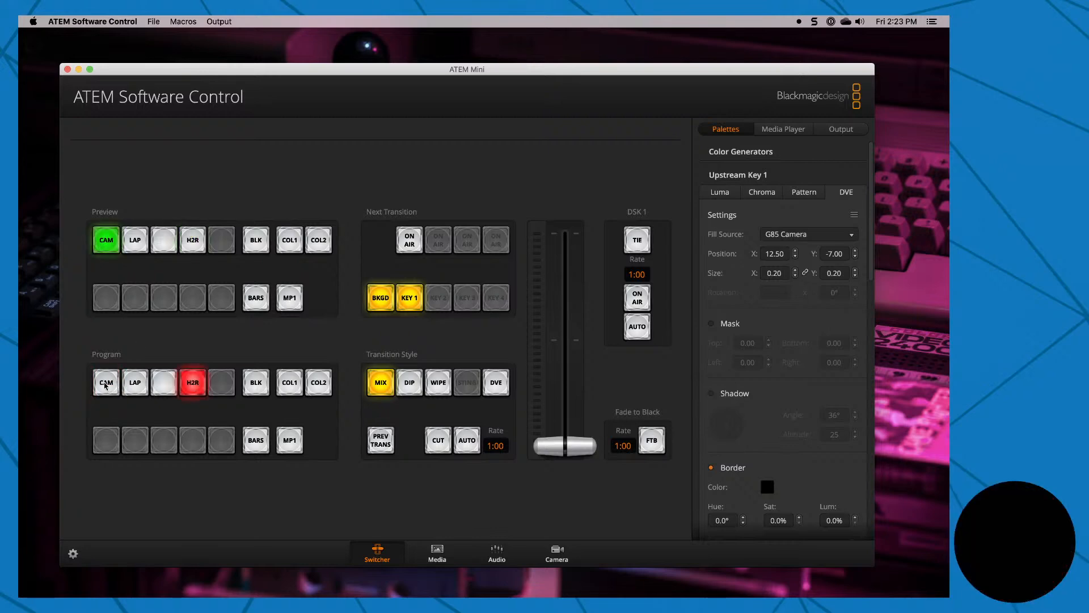
click(105, 386)
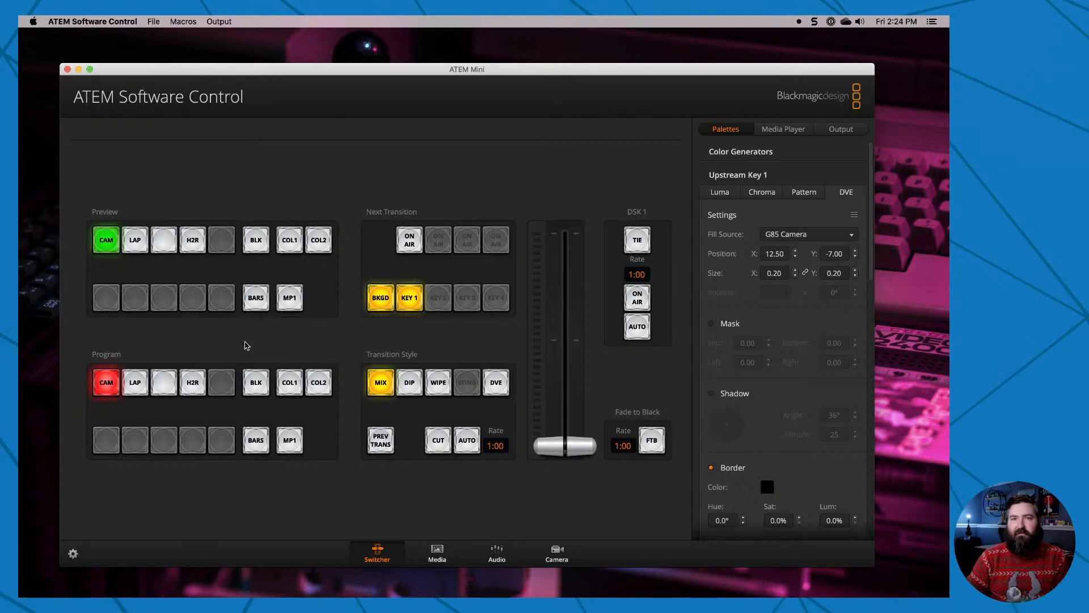
Check the input names and labels in the switcher settings, including input 4 for H2R Graphics, and close without saving.
click(74, 553)
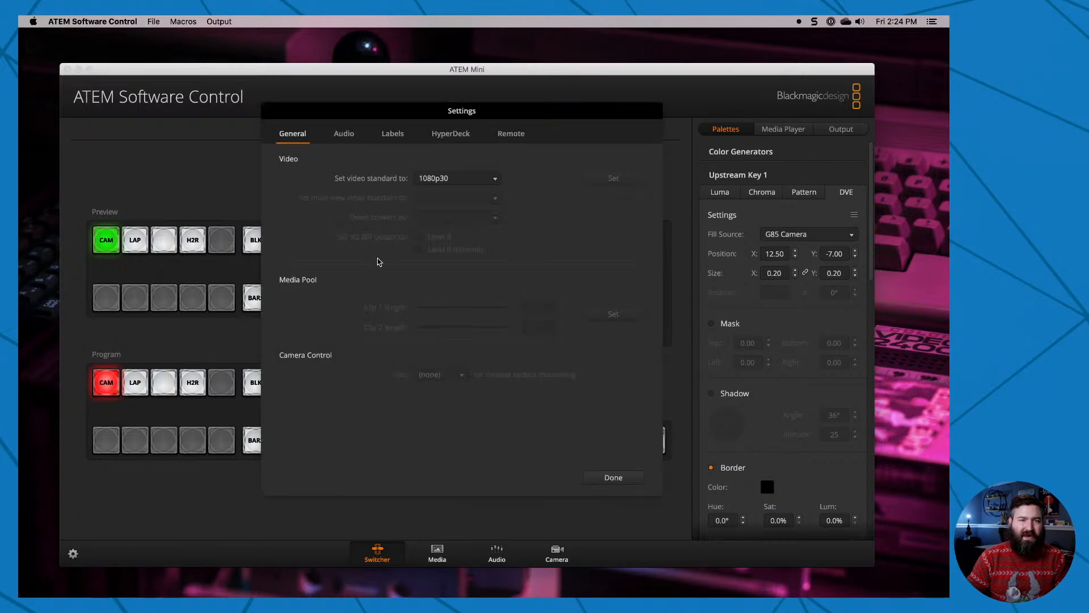
click(394, 133)
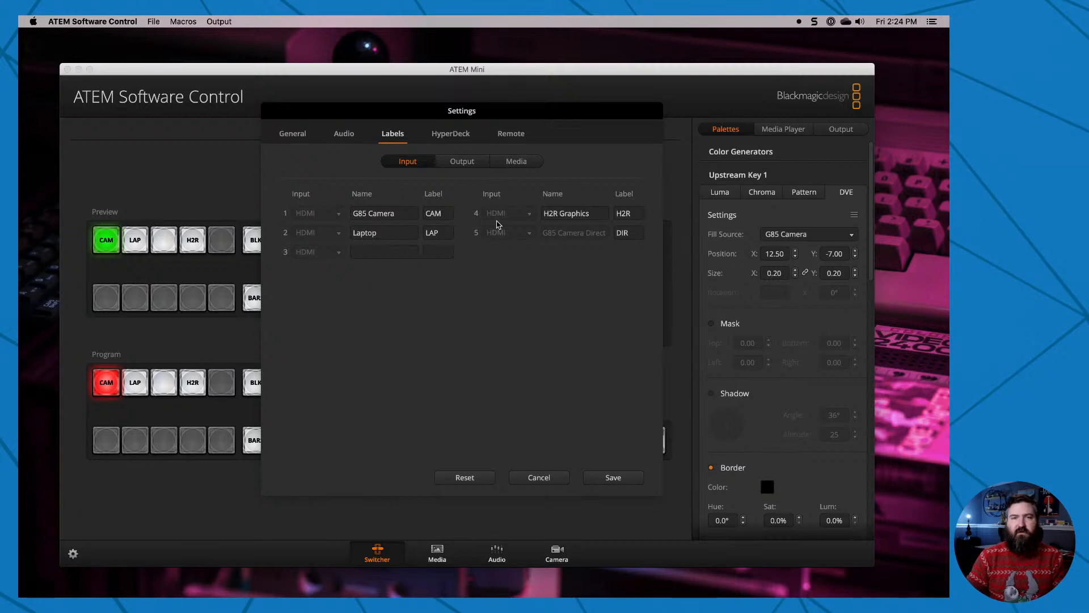
click(557, 213)
click(595, 269)
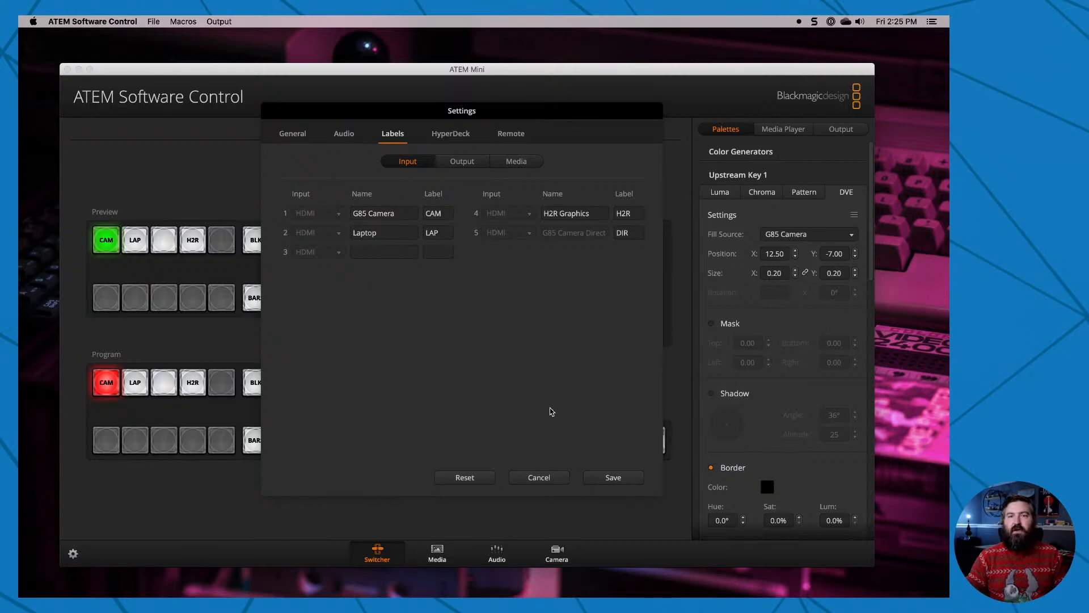
click(550, 478)
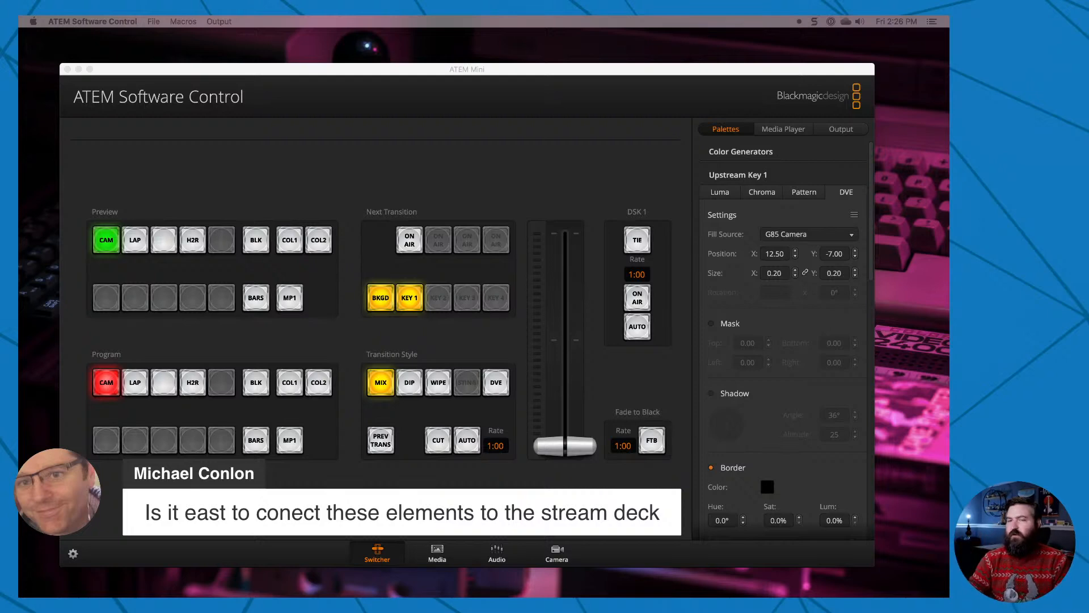
Hide ATEM Software Control, bring up H2R Graphics and open its documentation on control with OSC commands.
click(677, 97)
key(super+h)
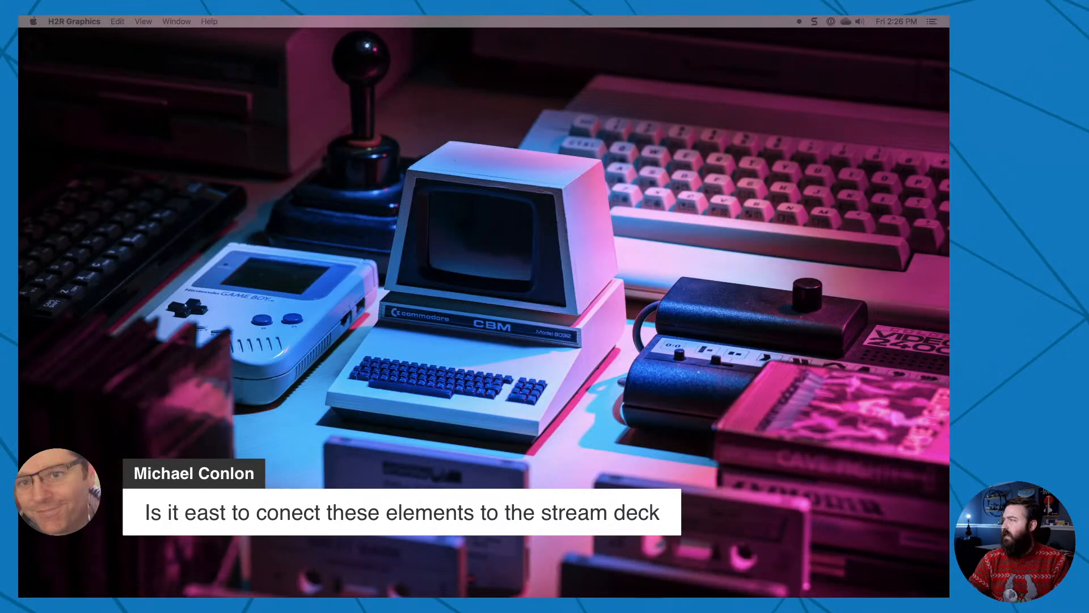
drag(949, 79, 569, 56)
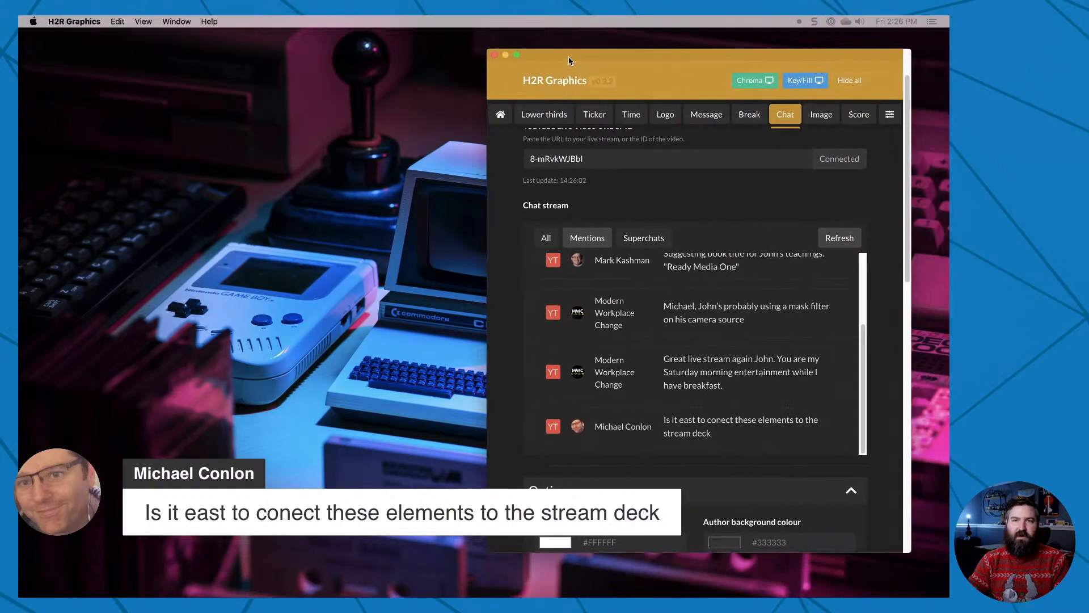
click(501, 117)
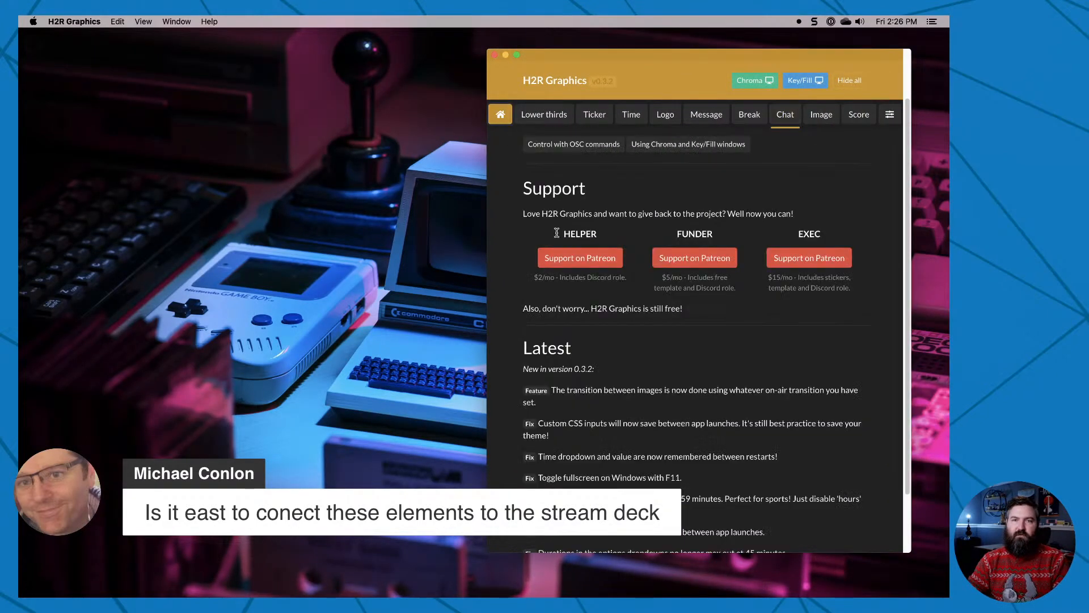
scroll(512, 298, up, 2)
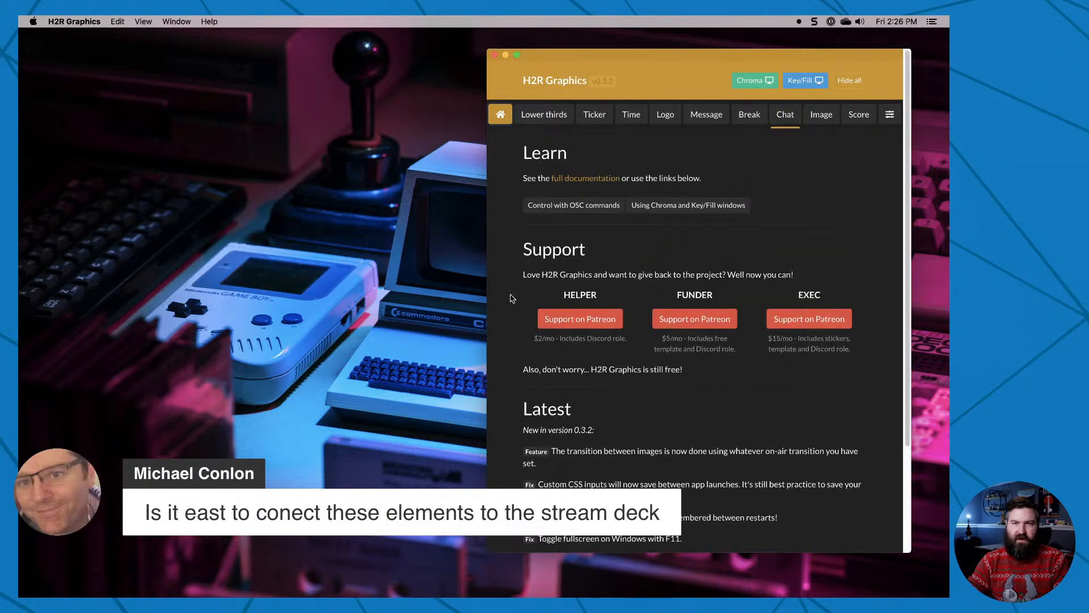
click(594, 211)
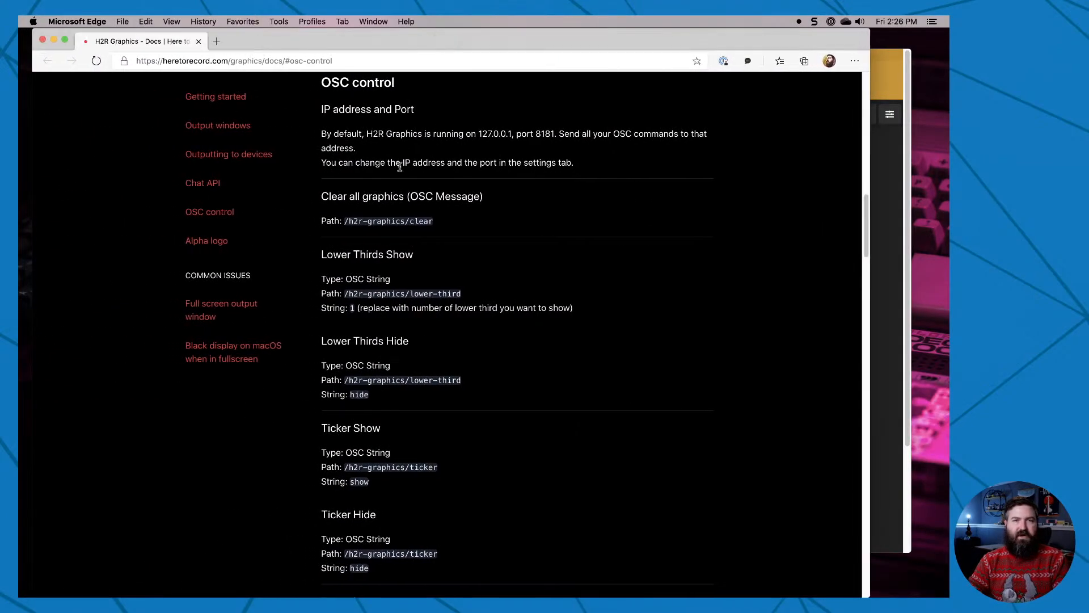
Compare the documented OSC IP address and port with the OSC address options in the H2R Graphics settings, and return to the documentation.
drag(421, 91, 601, 177)
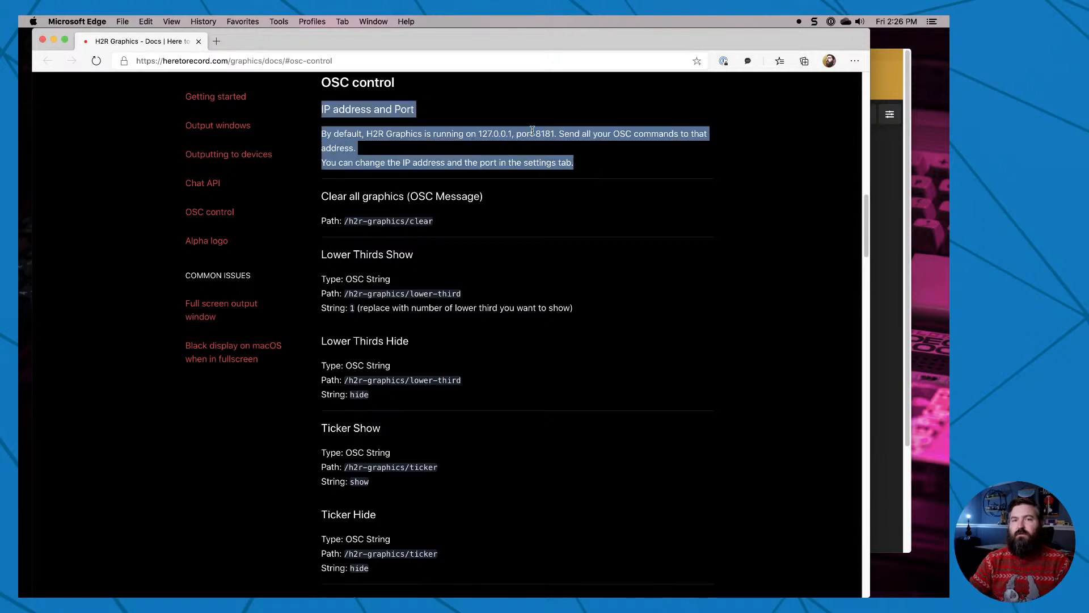
click(885, 163)
click(892, 114)
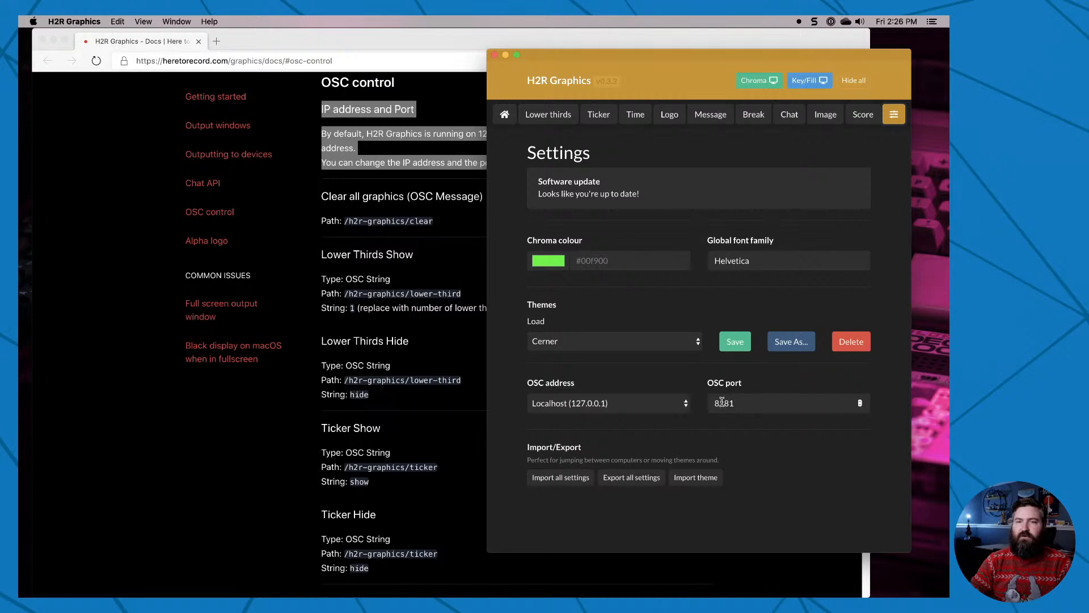
click(685, 405)
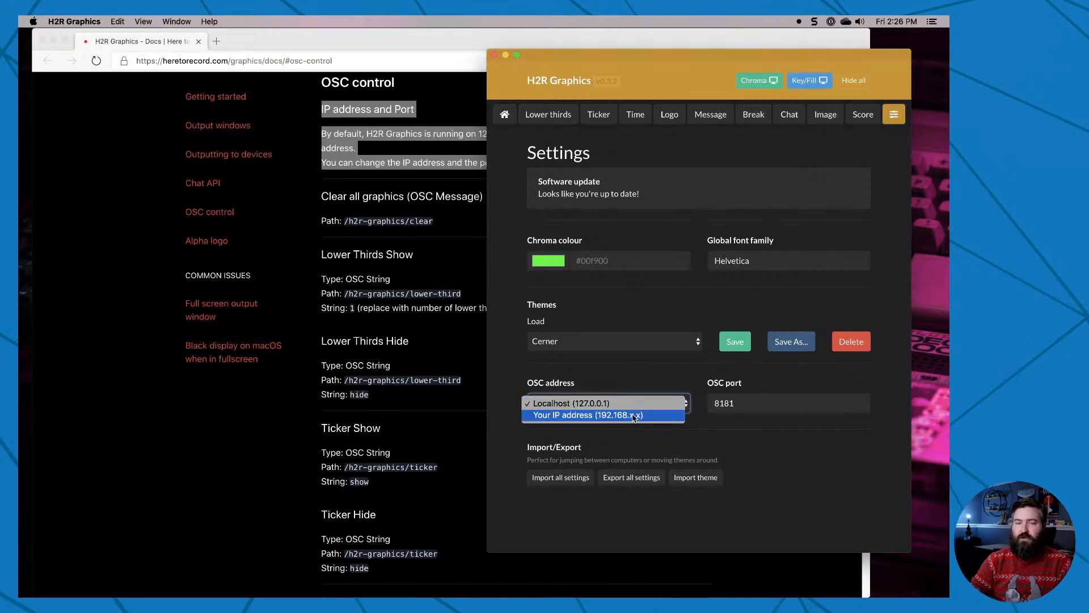
click(778, 442)
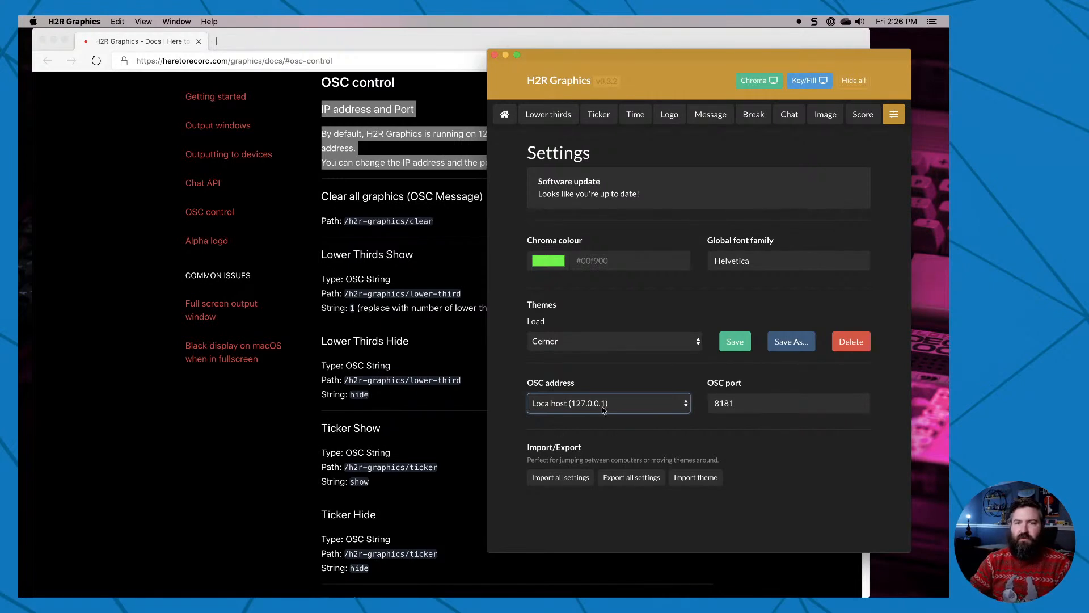
click(339, 391)
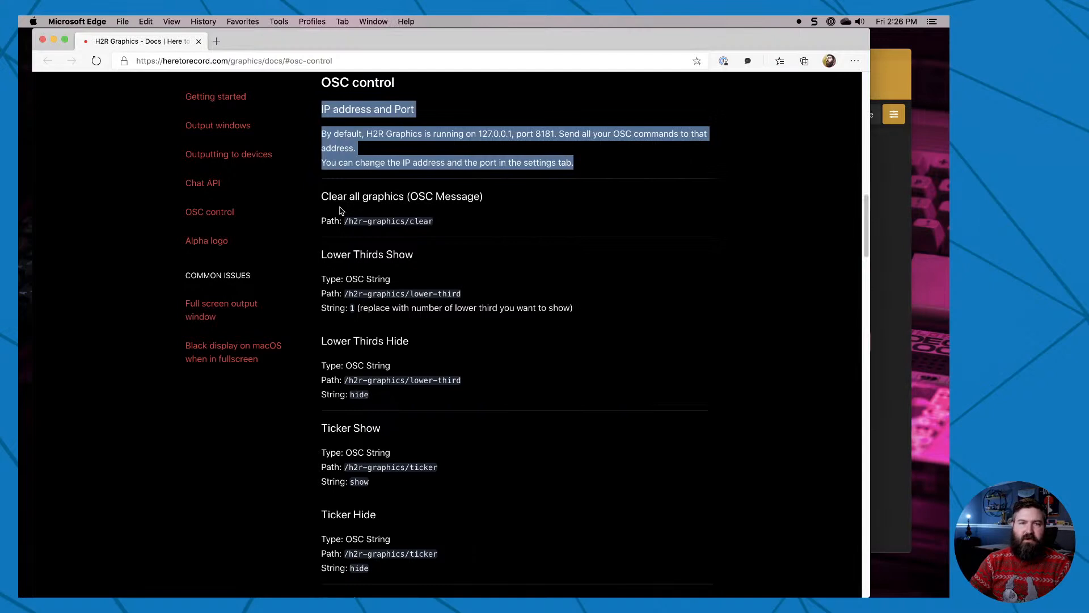
Examine the documented OSC paths and strings for clearing all graphics and for showing and hiding lower thirds.
click(324, 197)
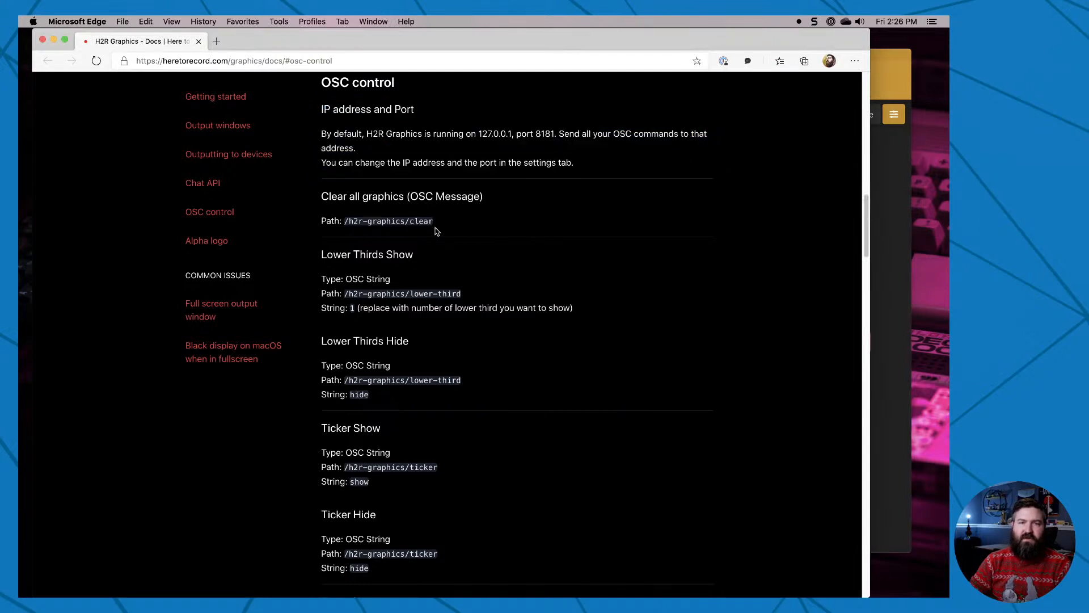
drag(434, 221, 342, 223)
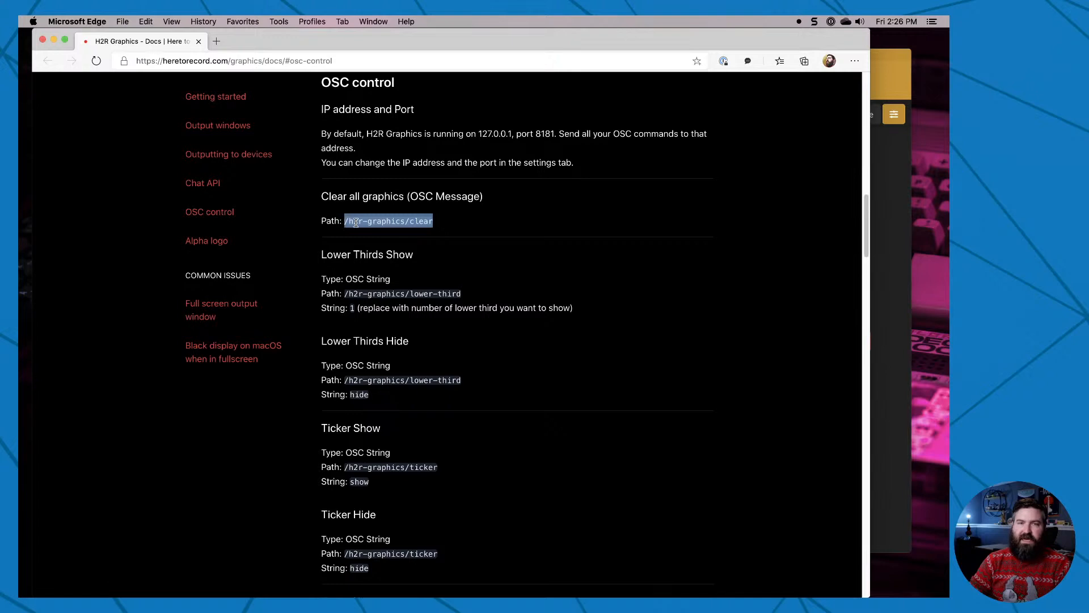
drag(345, 294, 476, 297)
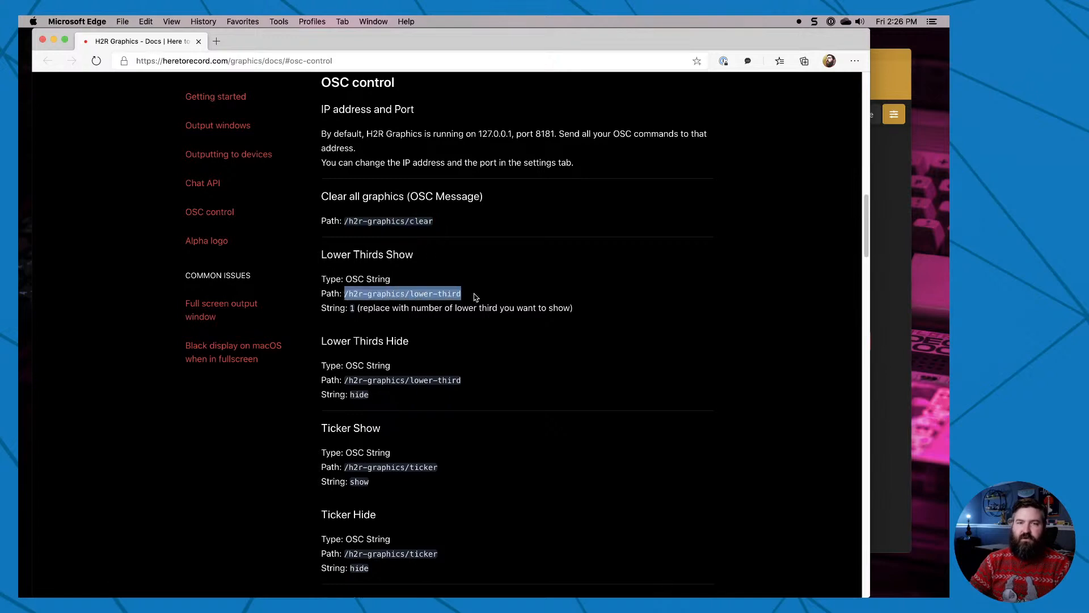
click(345, 378)
drag(345, 378, 434, 397)
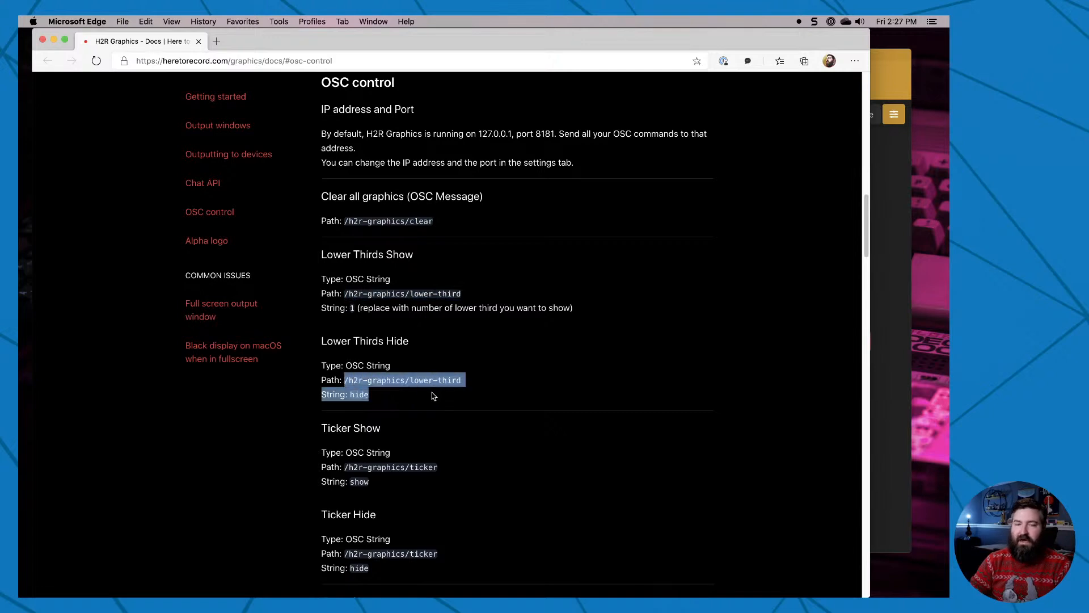
click(375, 306)
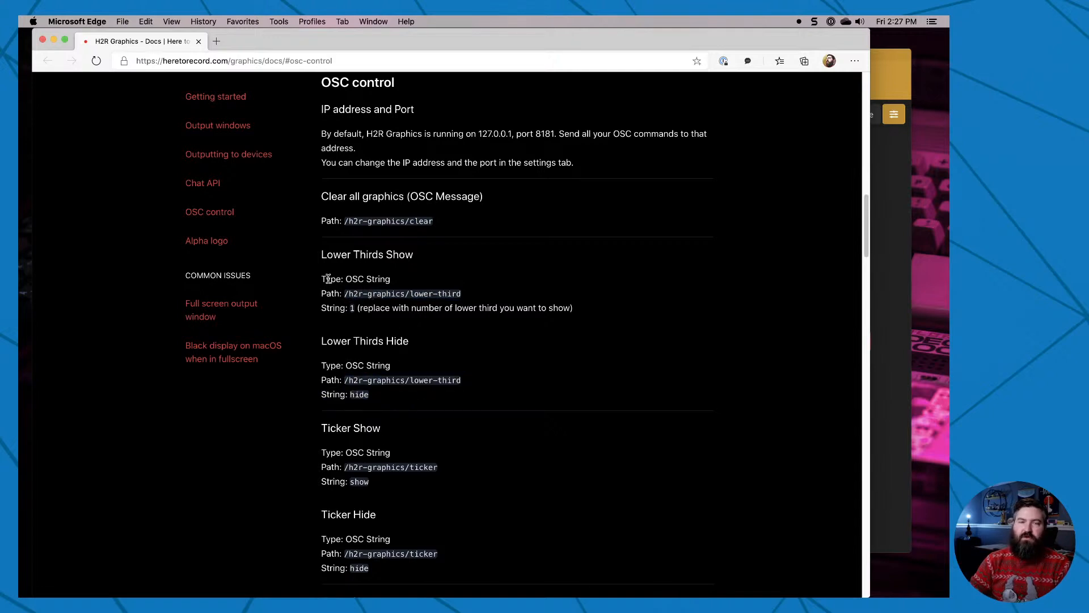
drag(339, 278, 356, 309)
triple_click(353, 310)
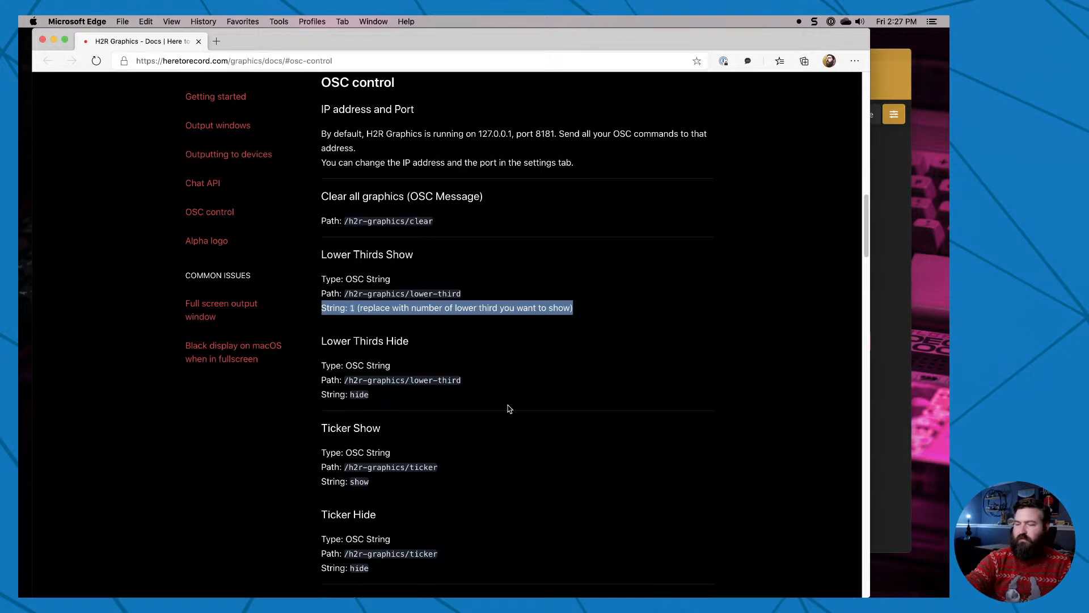
Open the Stream Deck app, look through its Custom actions for the Companion button, and return to the browser.
key(super+space)
text(st)
key(Return)
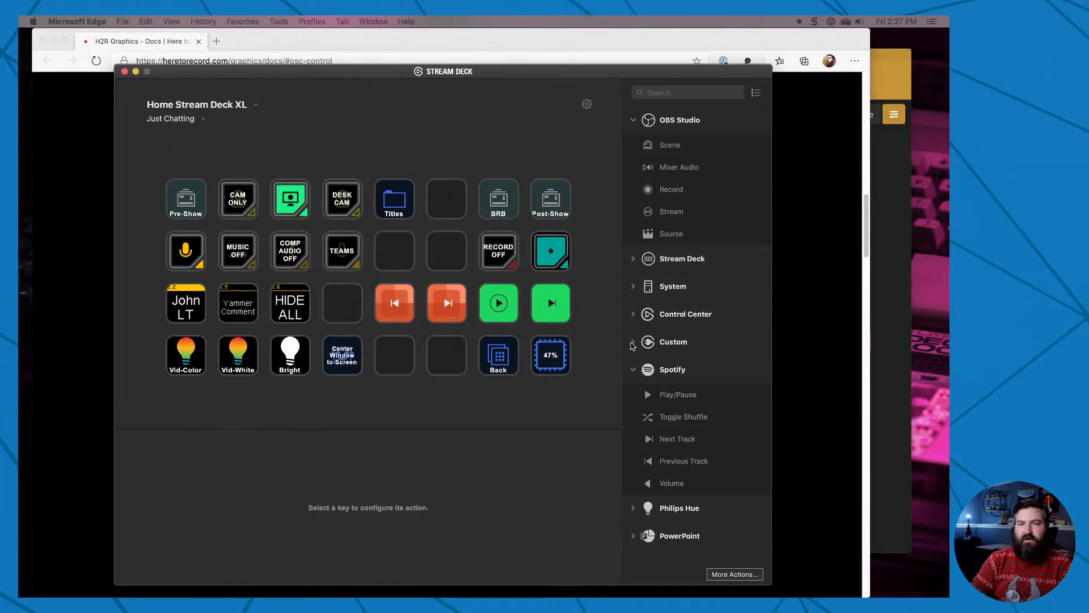
click(633, 342)
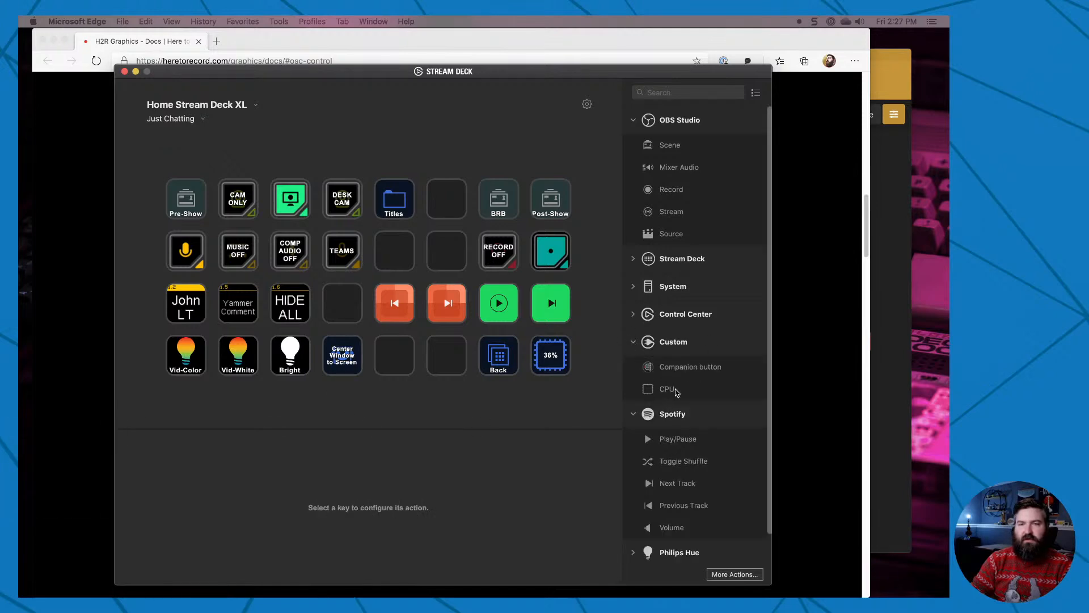
click(634, 342)
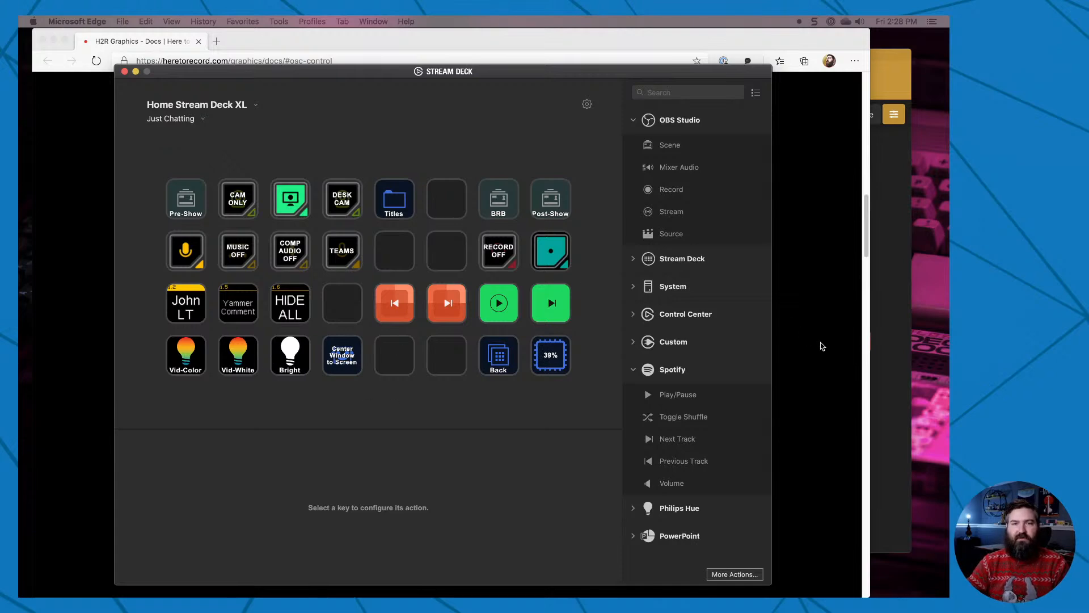
click(822, 346)
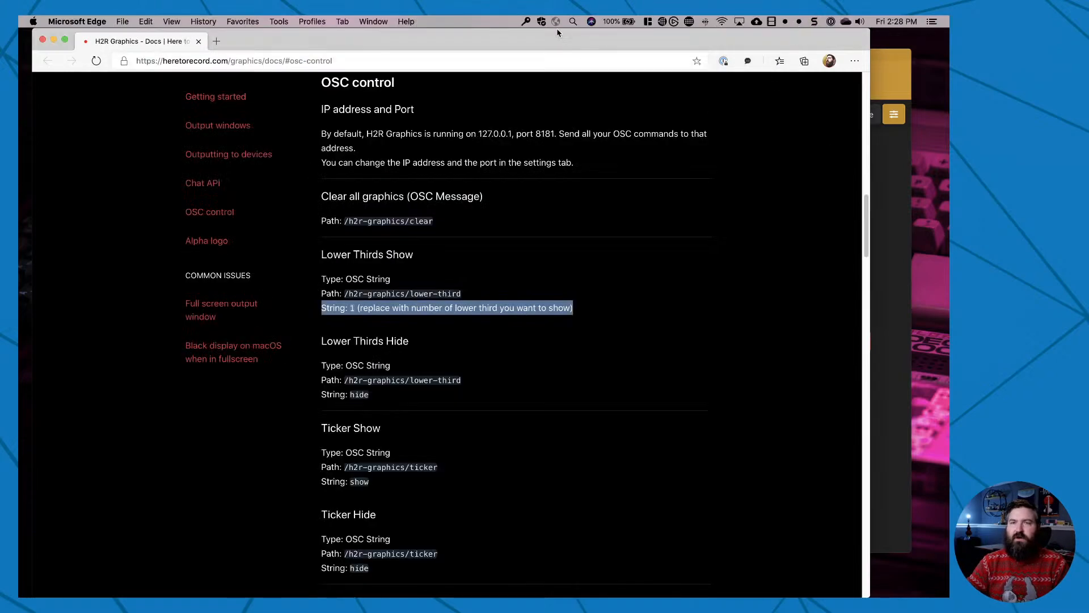
Launch the Bitfocus Companion GUI in the browser and search for a connection to add with "here to re".
click(661, 22)
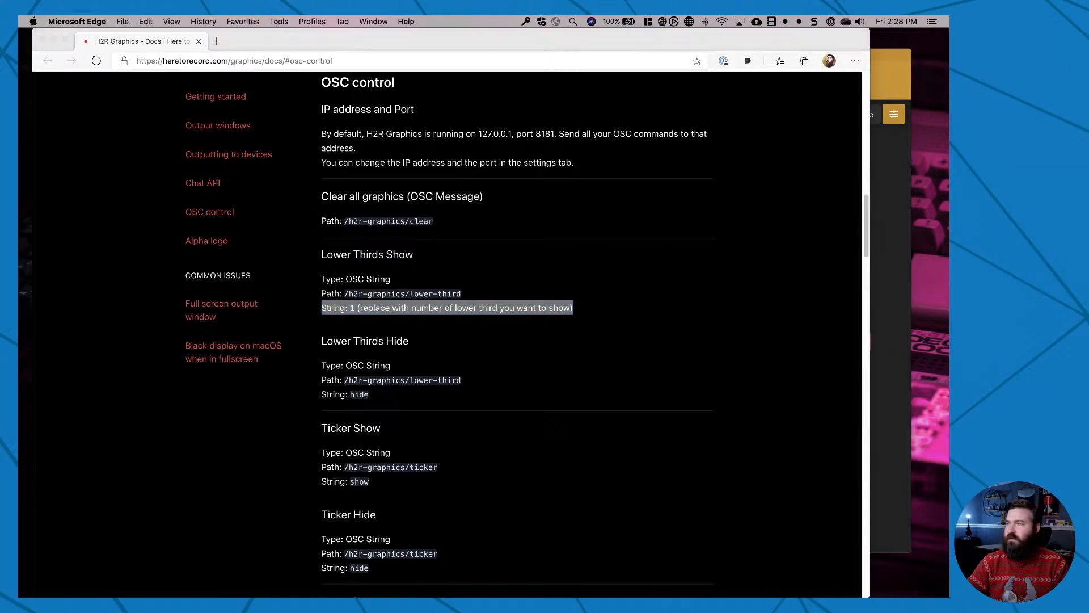
drag(408, 177, 393, 176)
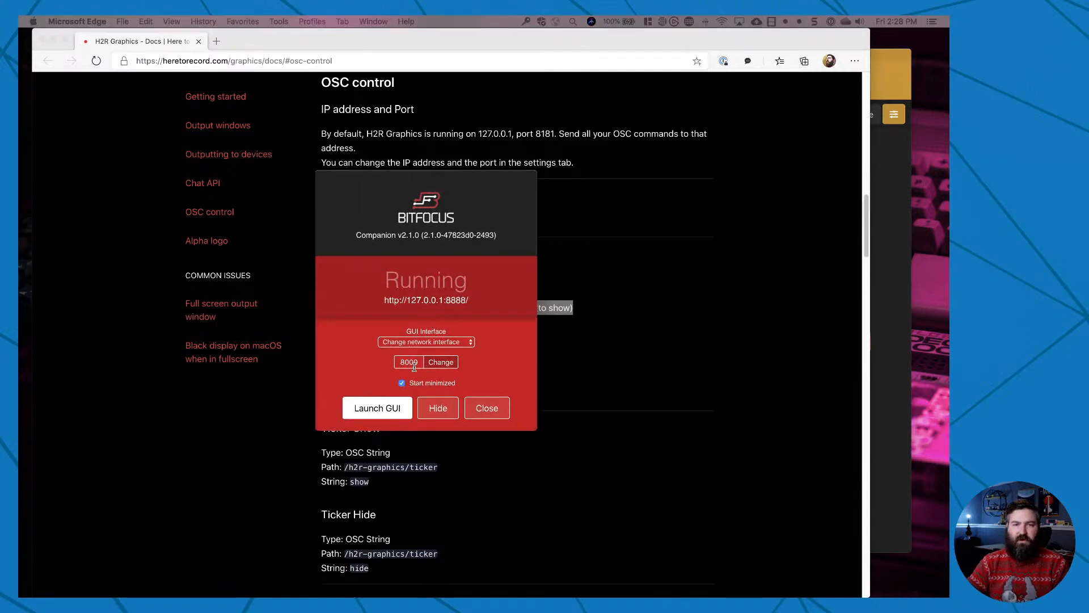
click(400, 416)
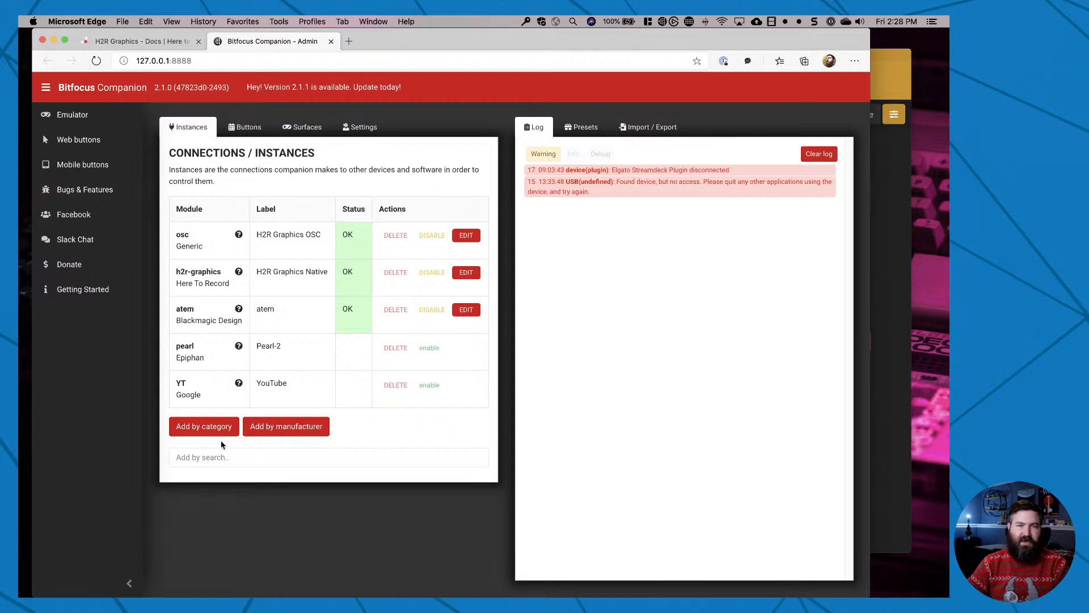
click(205, 457)
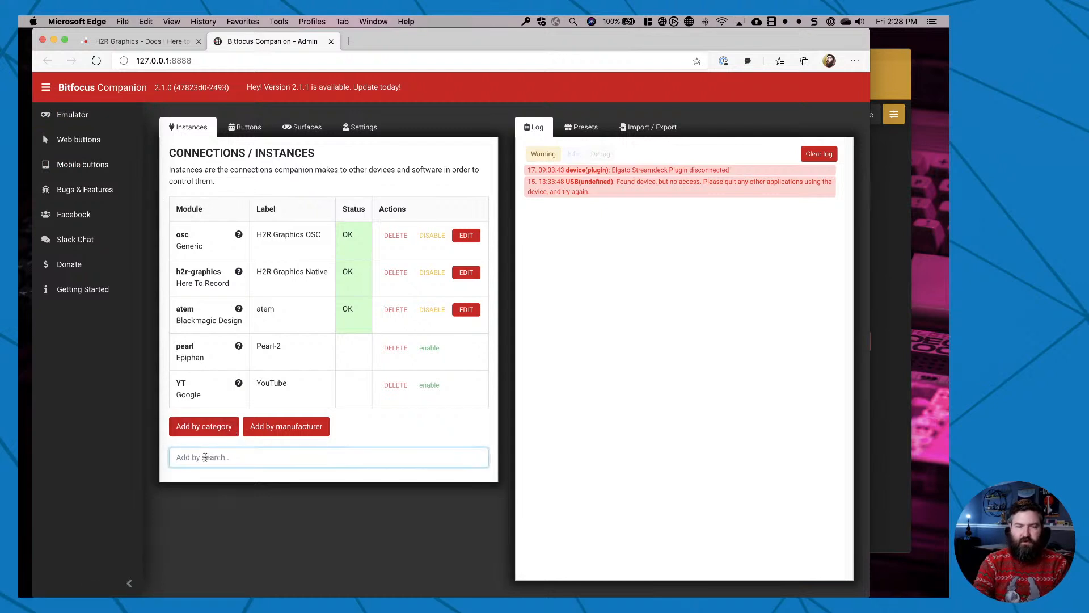
text(here to re)
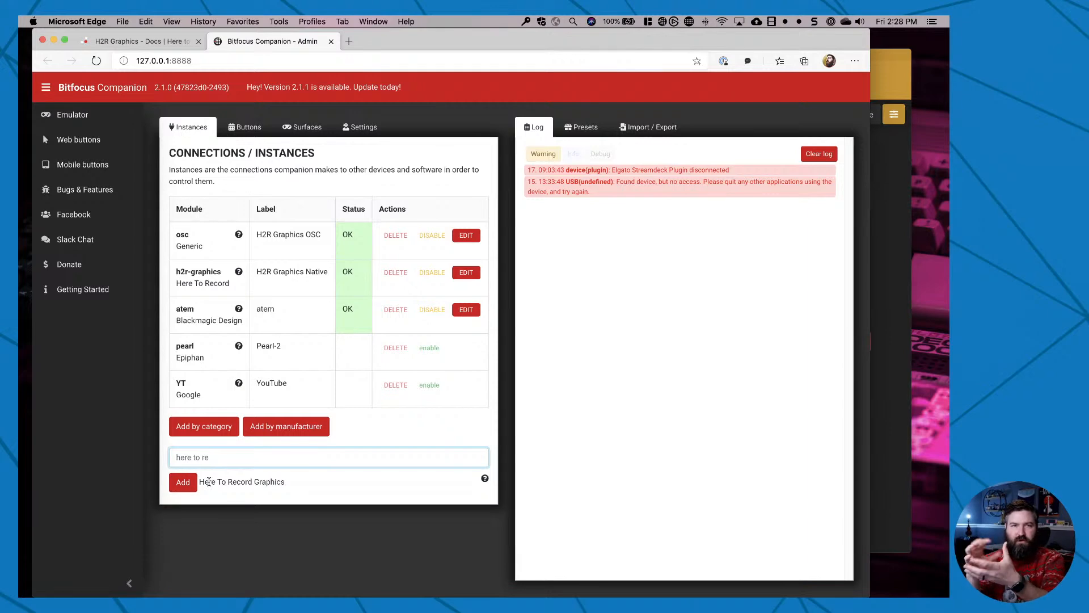
Examine the target IP and port of the H2R Graphics Native connection, reapply its configuration, and check its status in the instances list.
click(332, 534)
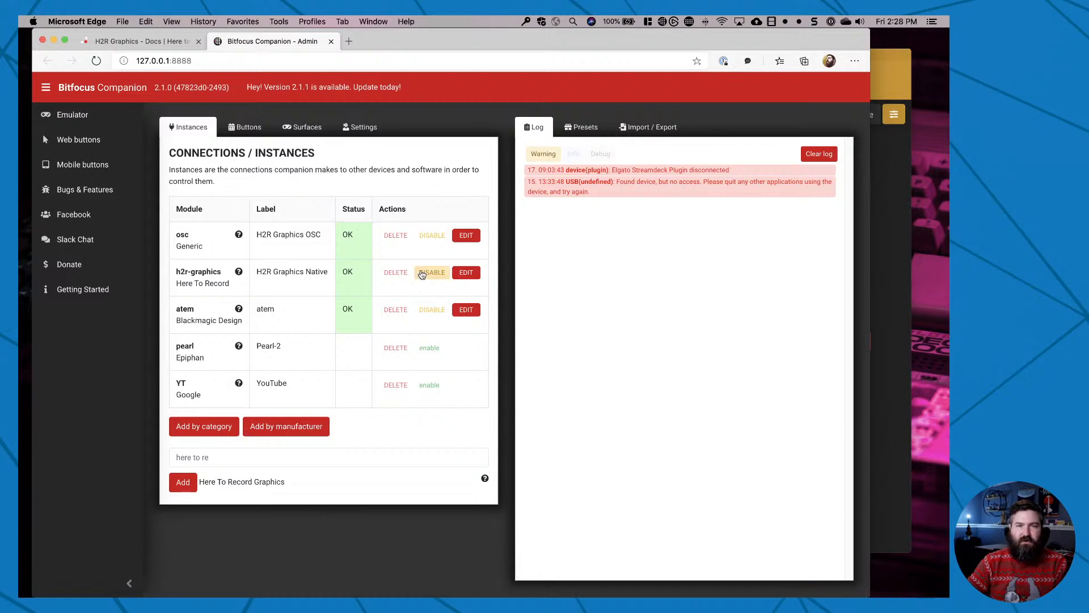
click(465, 272)
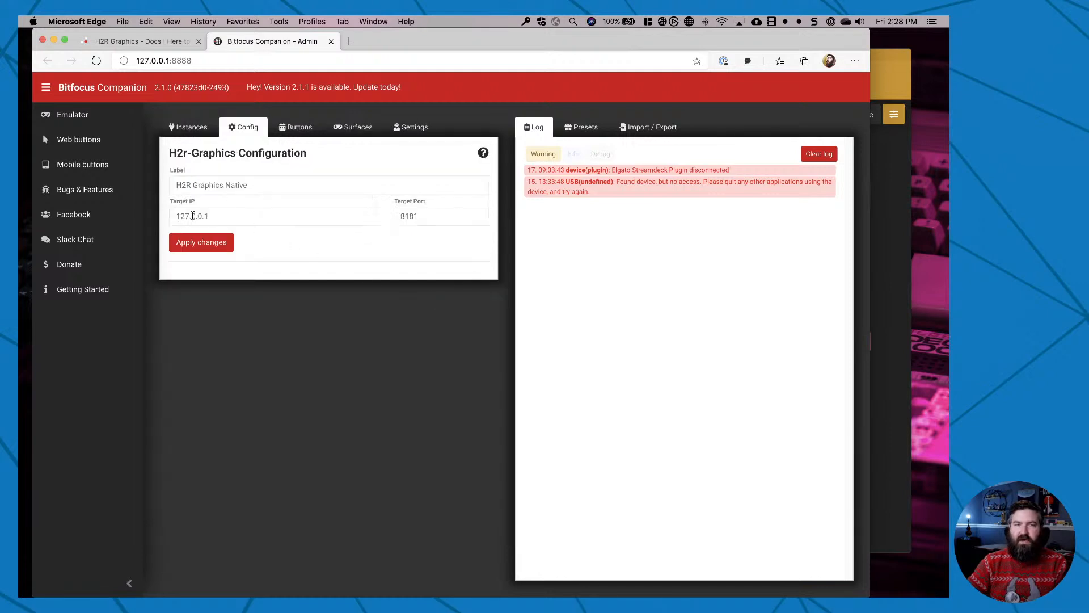
drag(174, 218, 230, 218)
drag(397, 213, 433, 214)
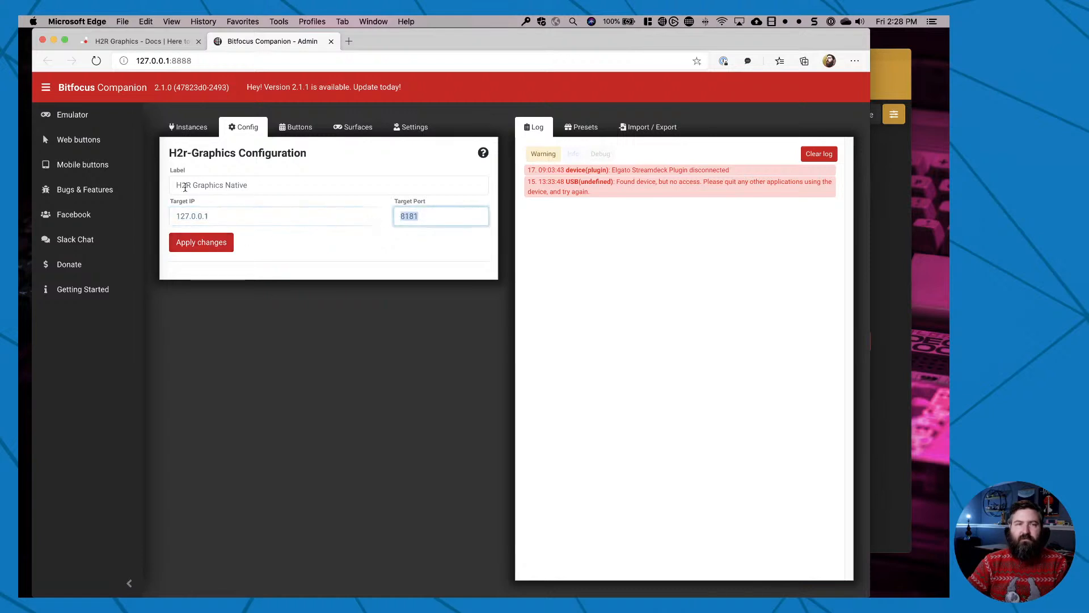
click(215, 248)
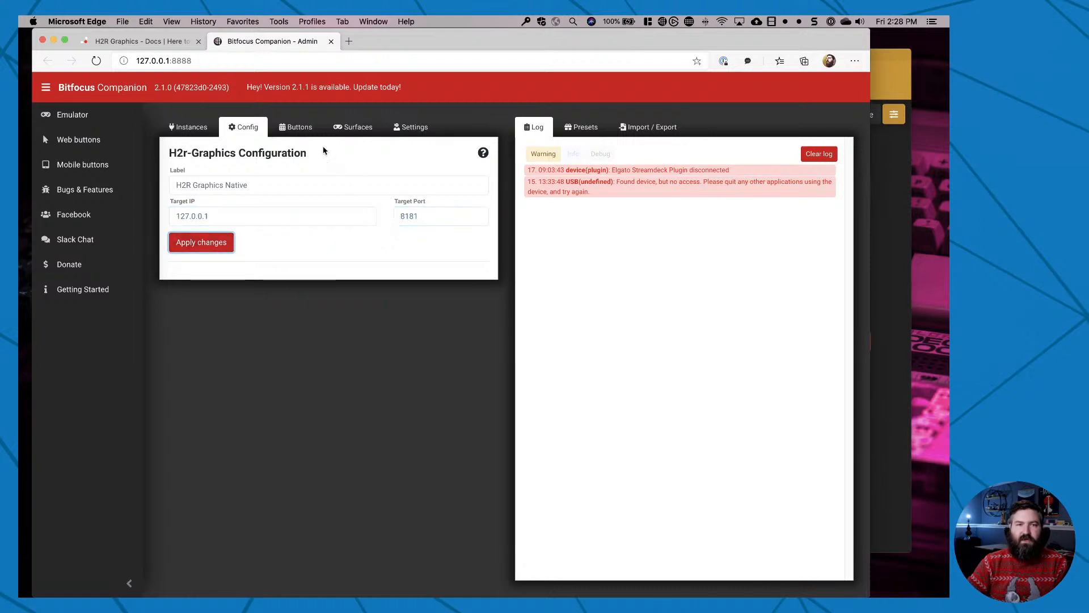
click(189, 127)
drag(358, 272, 335, 275)
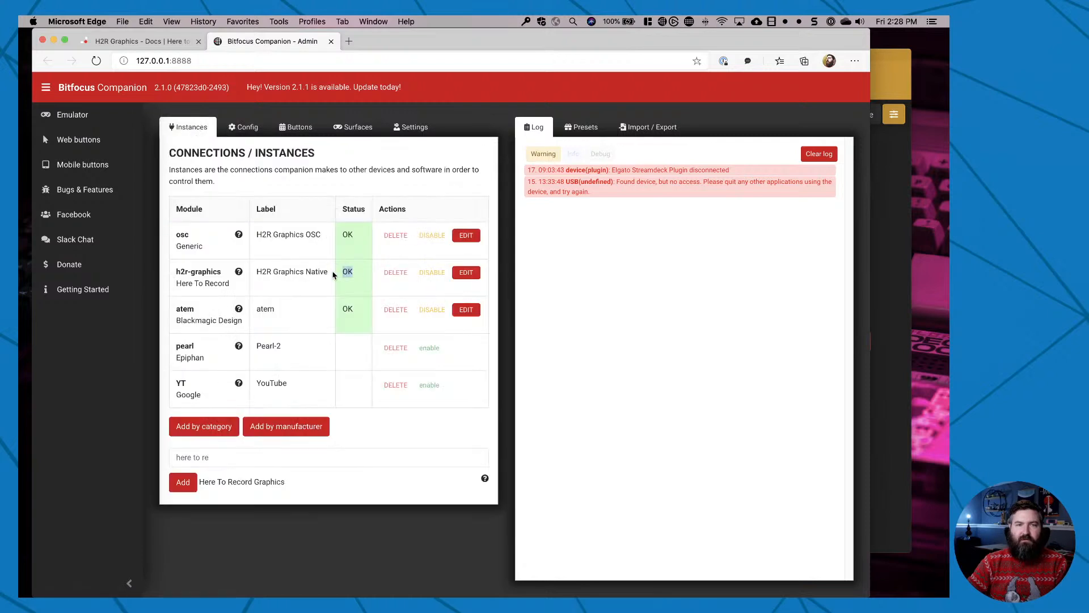
Label the empty button 1.7 "Guest LT" and review its key down/on and key up/off action sections.
click(293, 128)
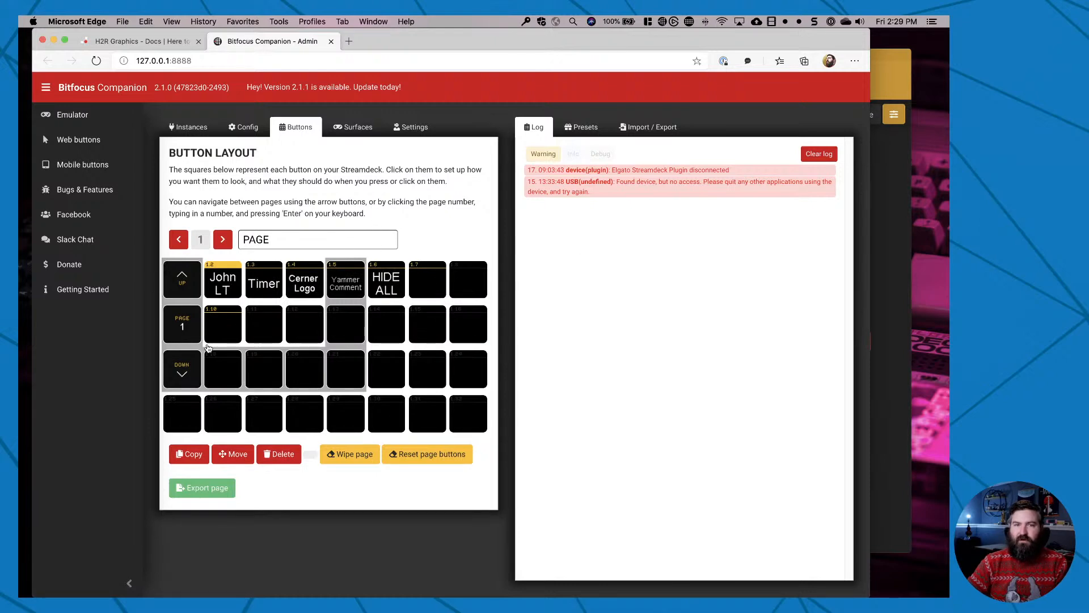
click(426, 286)
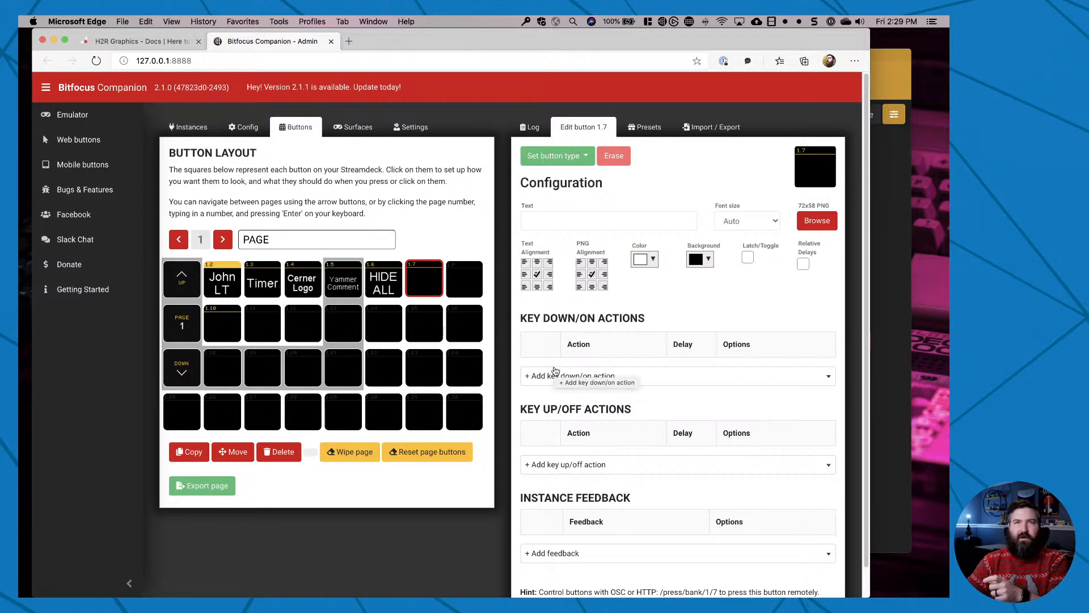
click(559, 224)
text(Guest LT)
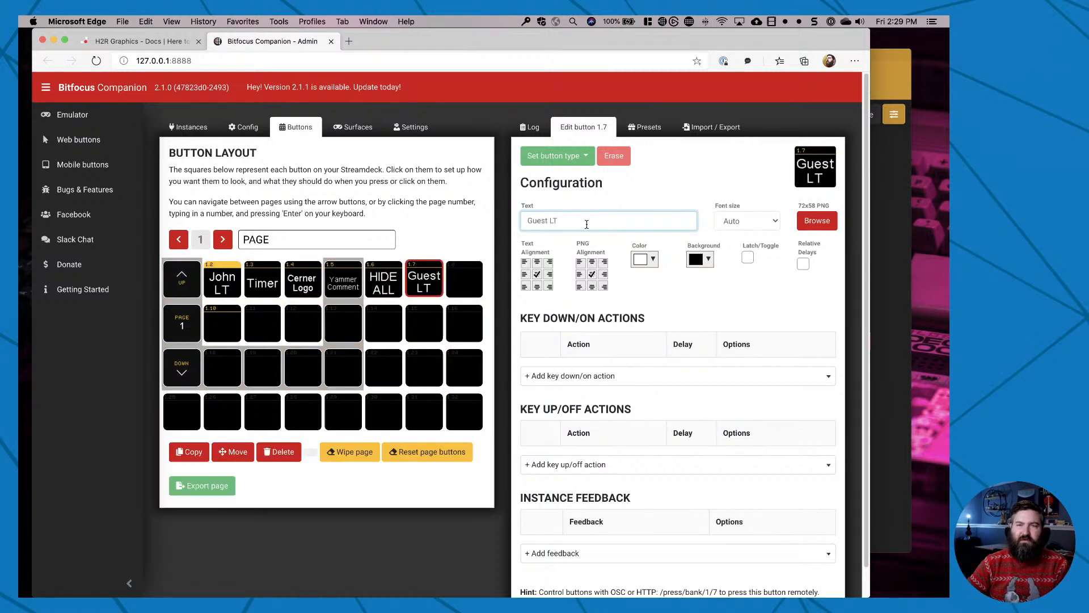
drag(536, 318, 648, 316)
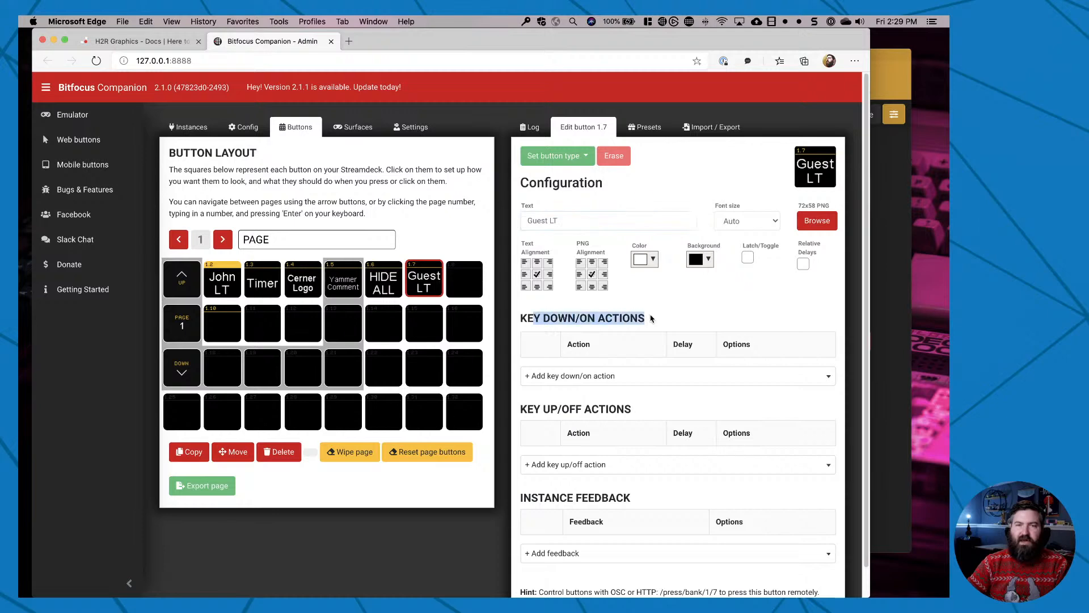
drag(543, 409, 634, 411)
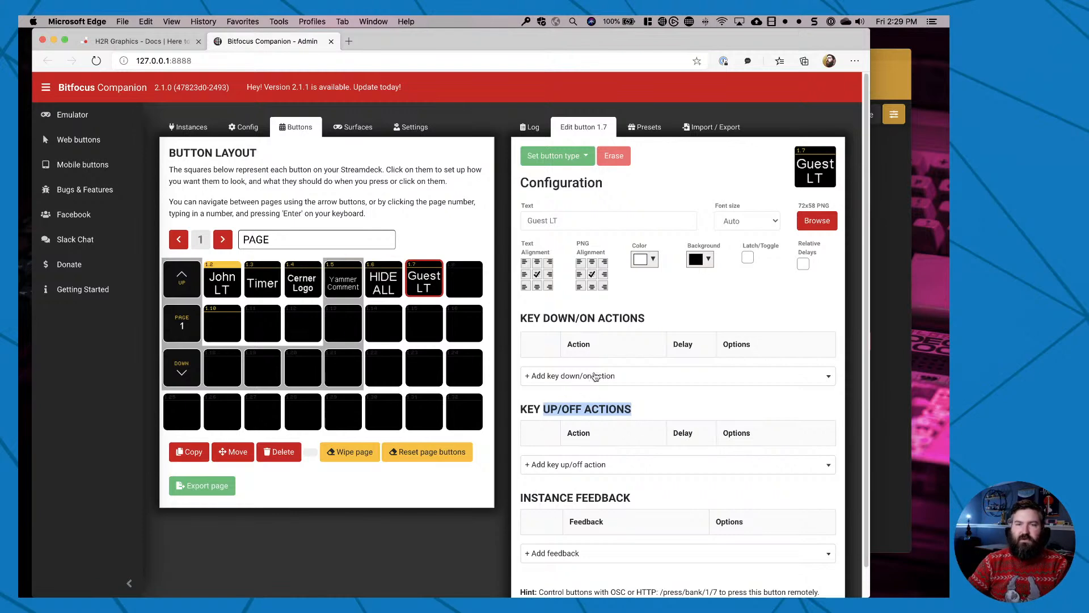
click(678, 308)
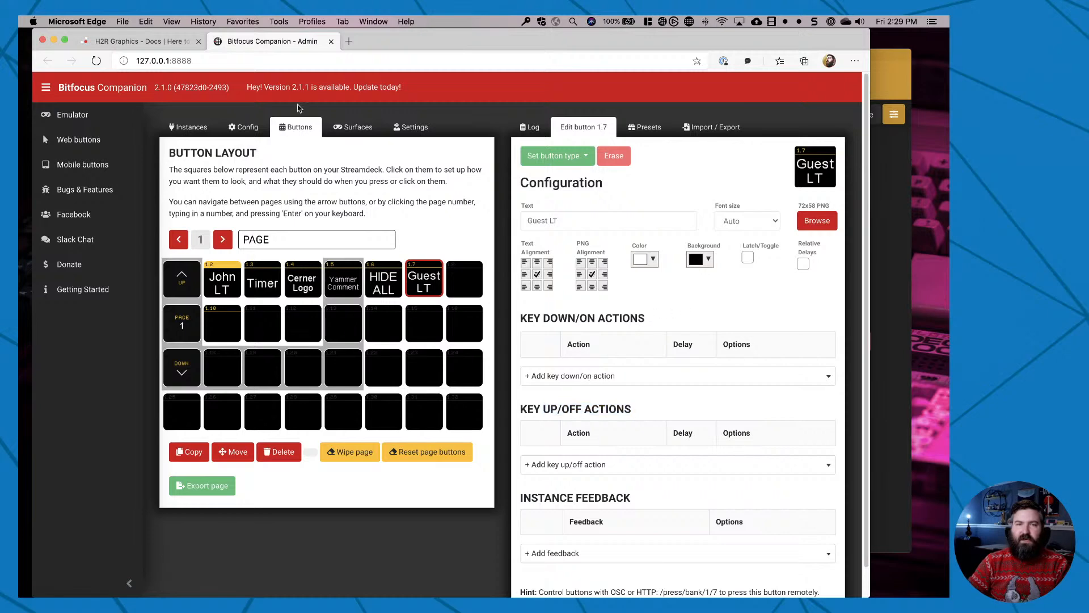
Check the documented path and string for showing lower thirds, identify the placeholder guest's lower third number in H2R Graphics, and return to Companion.
click(136, 41)
click(372, 302)
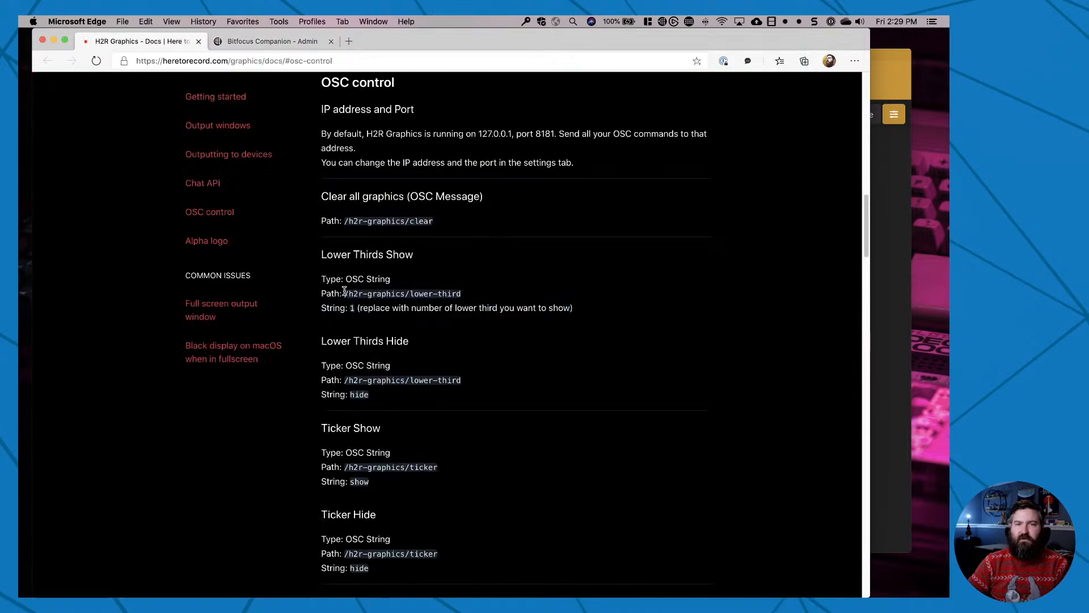
drag(346, 293, 468, 299)
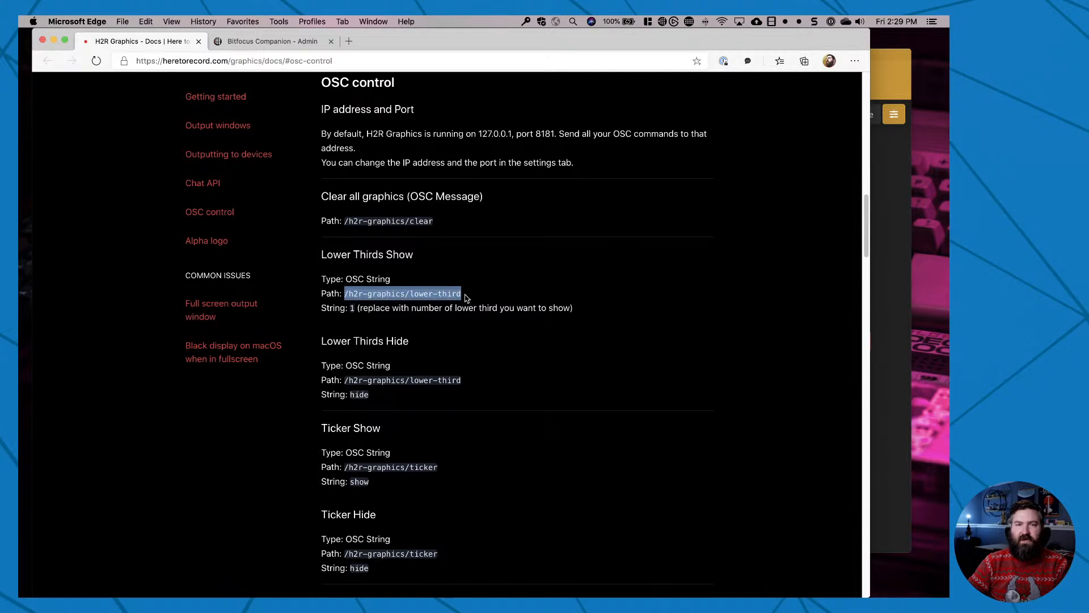
drag(348, 310, 359, 311)
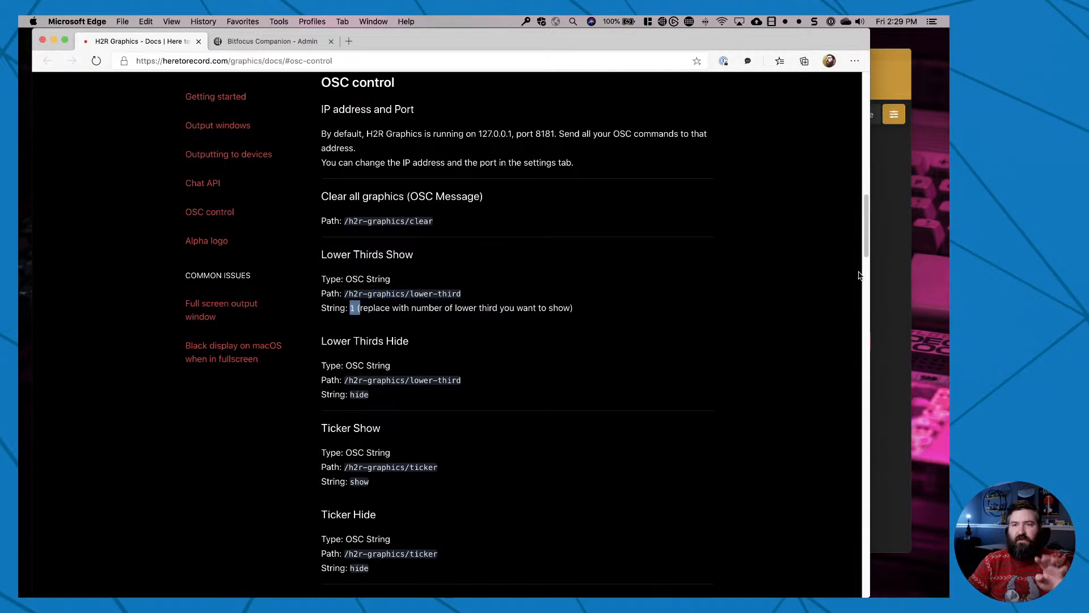
click(878, 272)
click(544, 114)
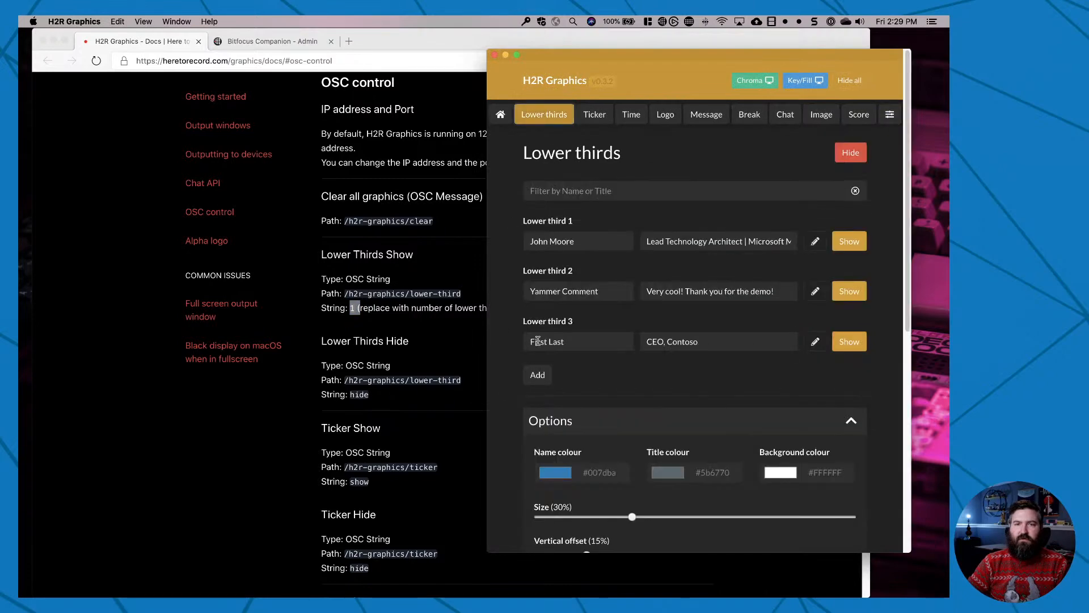
drag(526, 319, 620, 321)
drag(536, 344, 582, 345)
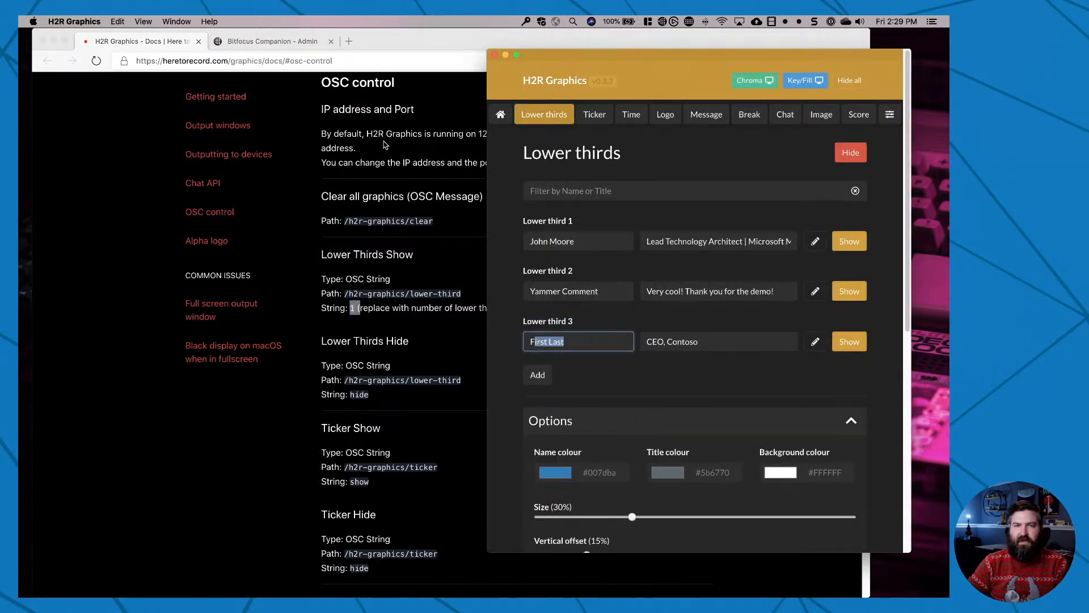
click(307, 50)
click(307, 48)
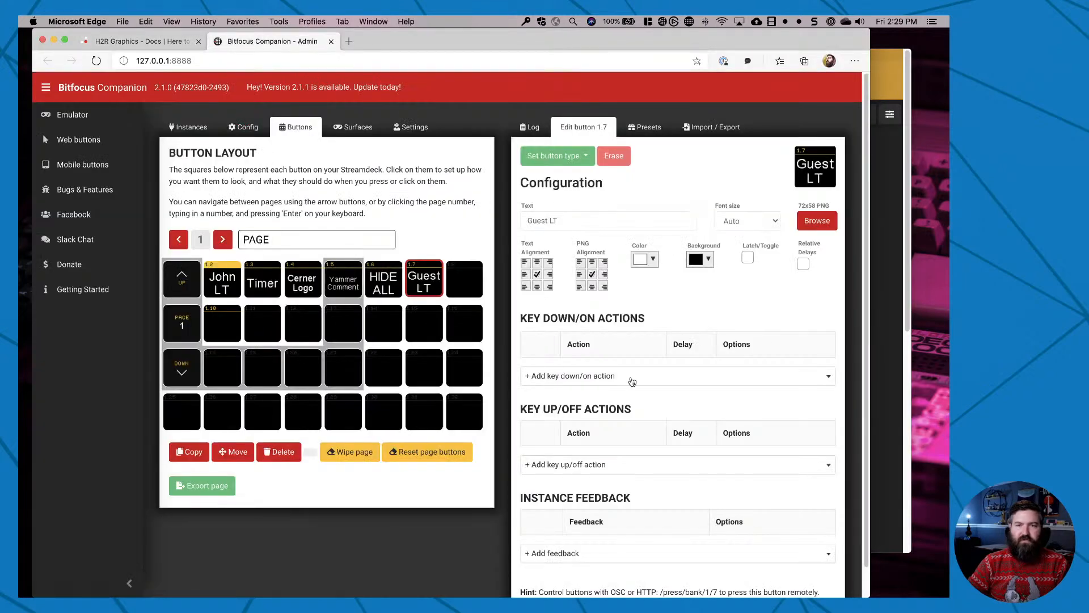
Add the key down/on action "H2R Graphics Native: Lower Thirds - Show" to the Guest LT button with value 3.
click(631, 377)
text(h2r)
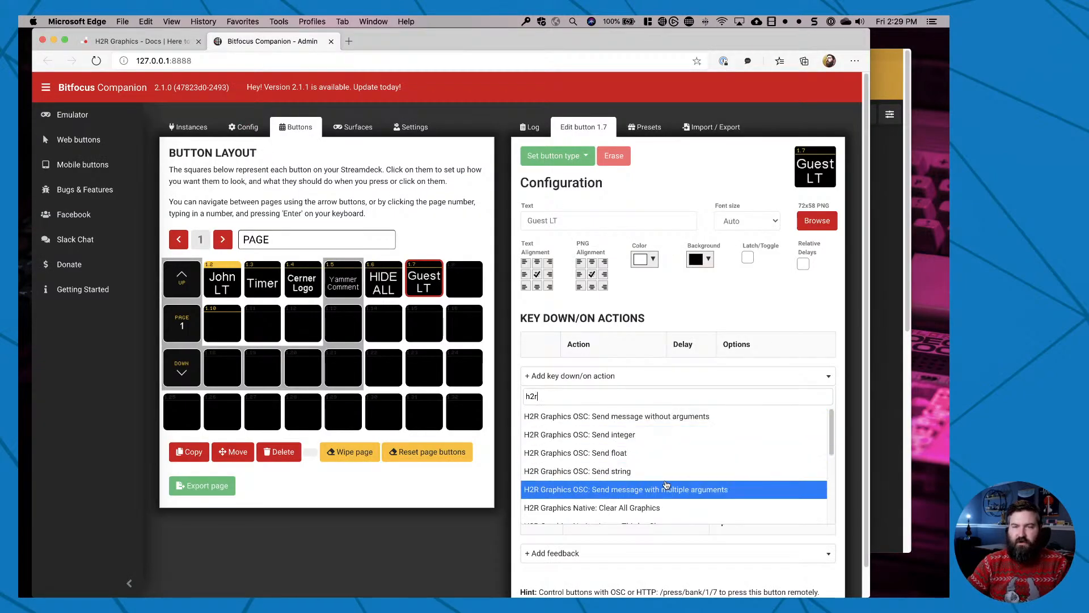
scroll(669, 488, down, 2)
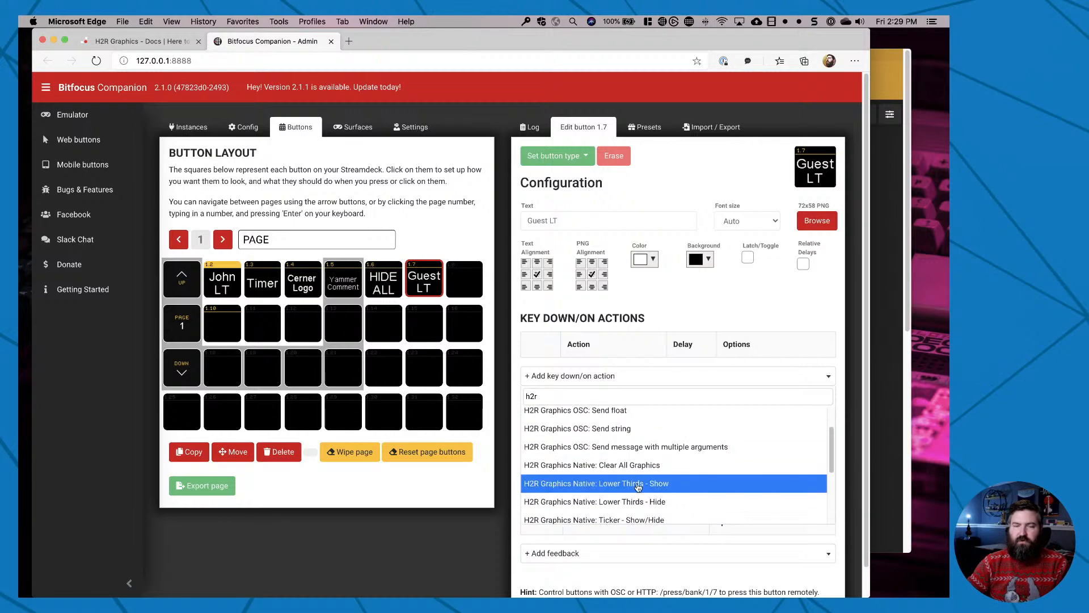
click(638, 485)
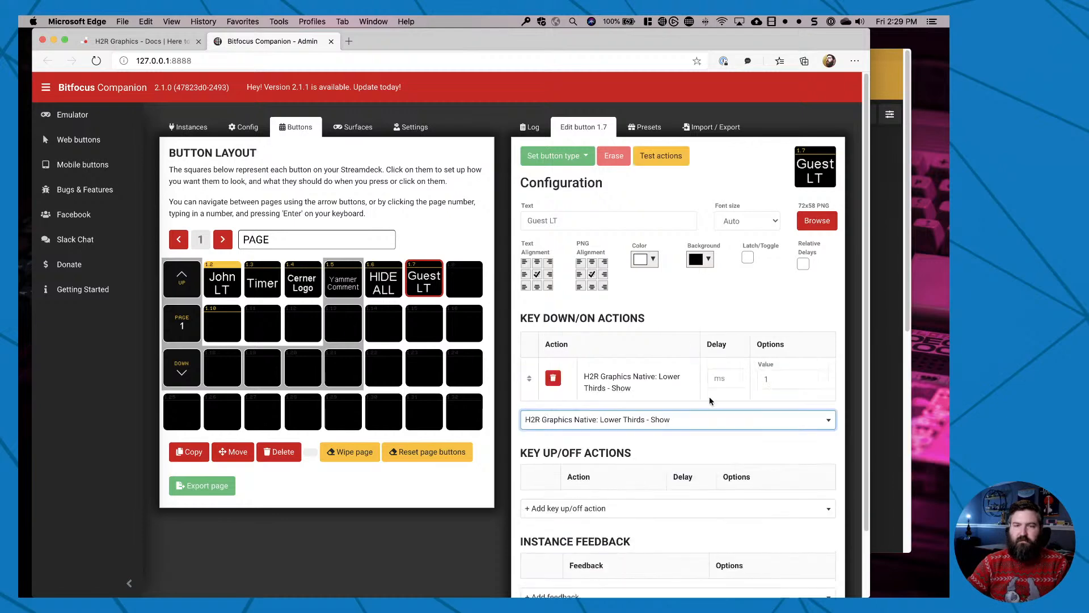
click(768, 380)
key(BackSpace)
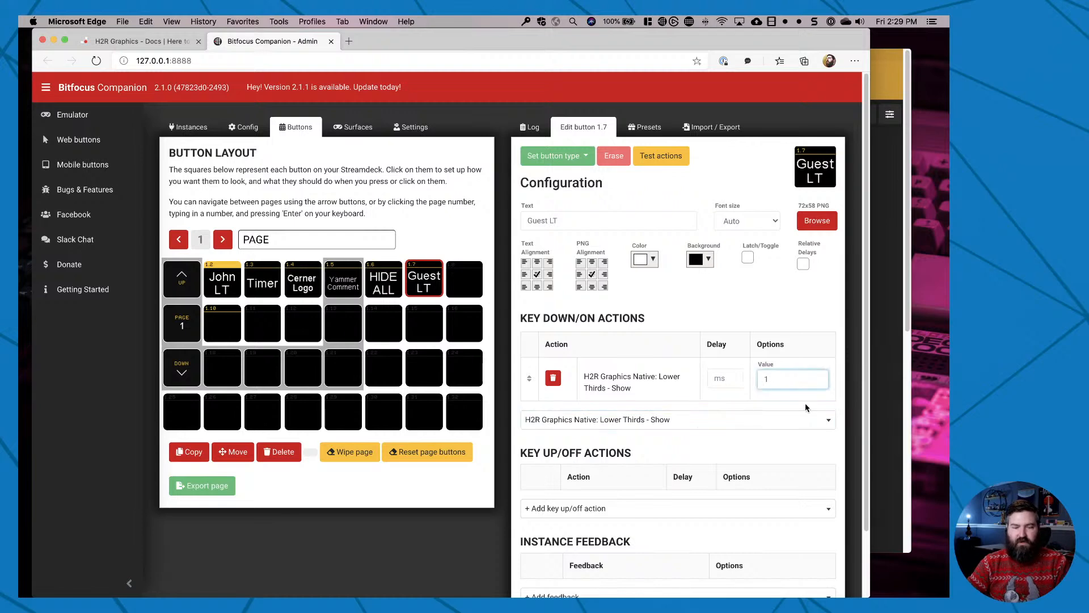
text(3)
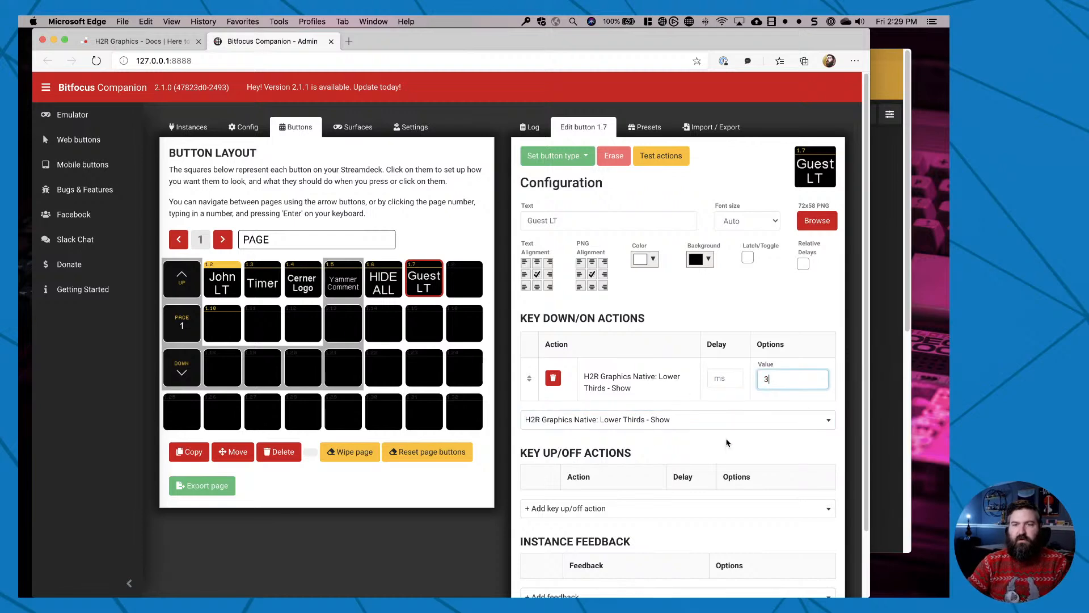
Add the key up/off action "H2R Graphics Native: Lower Thirds - Hide" to the Guest LT button.
scroll(688, 450, down, 3)
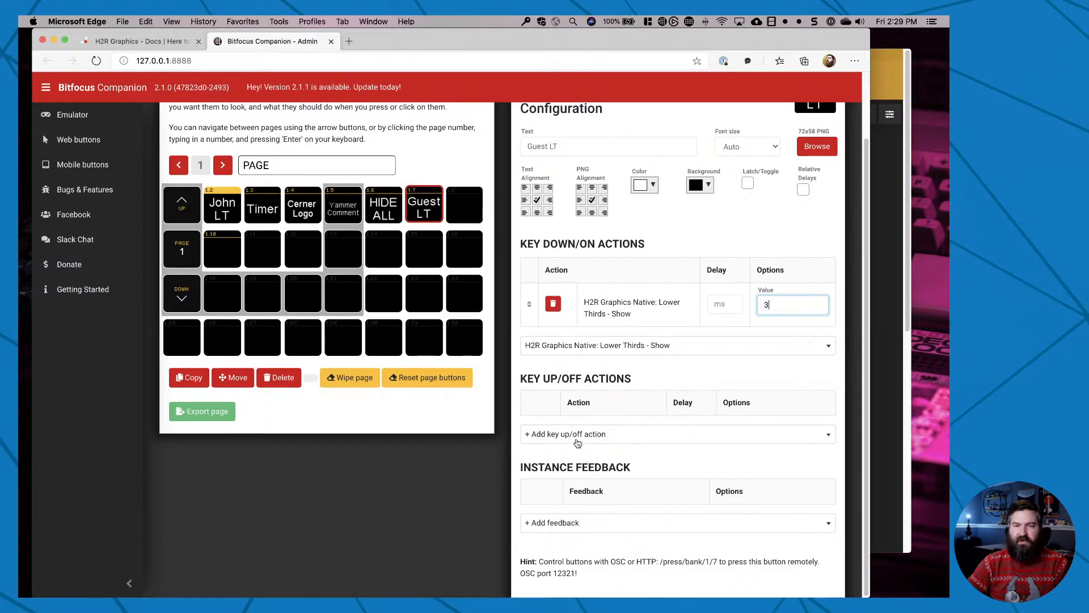
click(576, 435)
text(h2r)
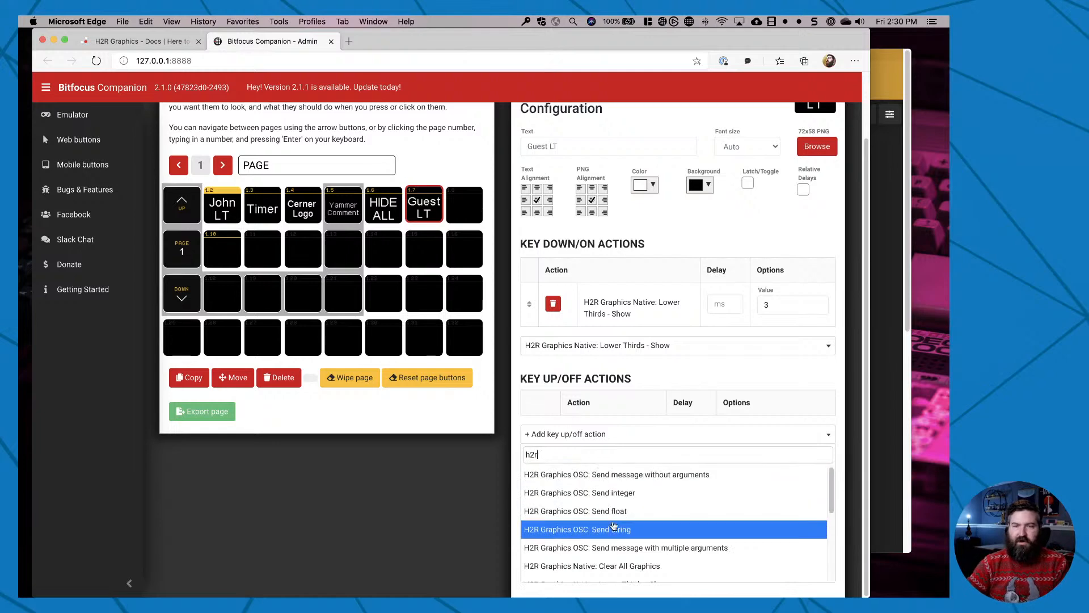
scroll(671, 517, down, 3)
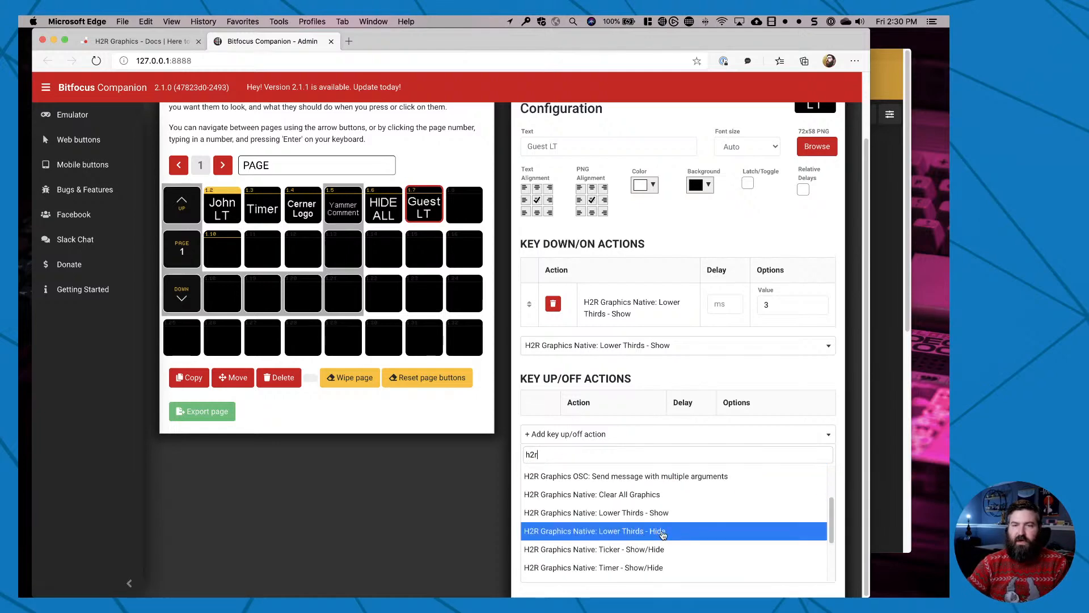
click(648, 532)
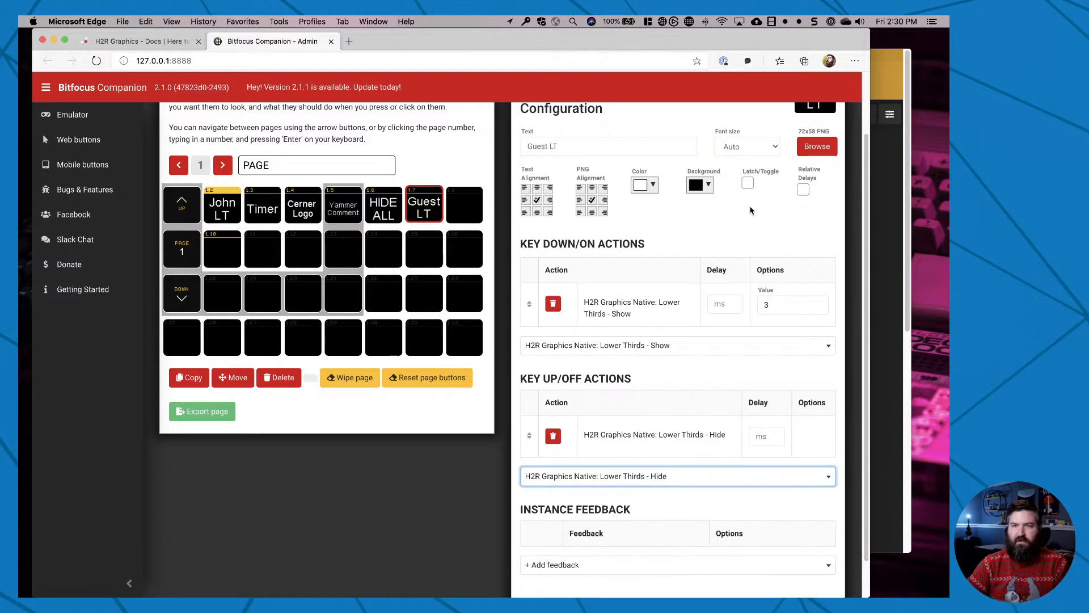
Enable Latch/Toggle for the Guest LT button and test its actions.
scroll(749, 206, up, 3)
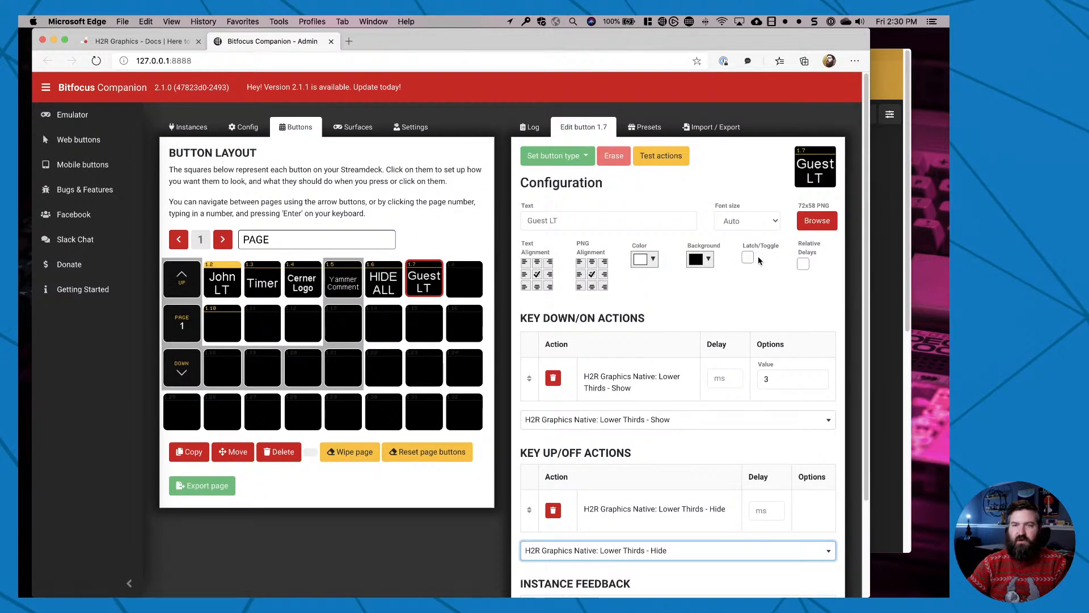
click(748, 258)
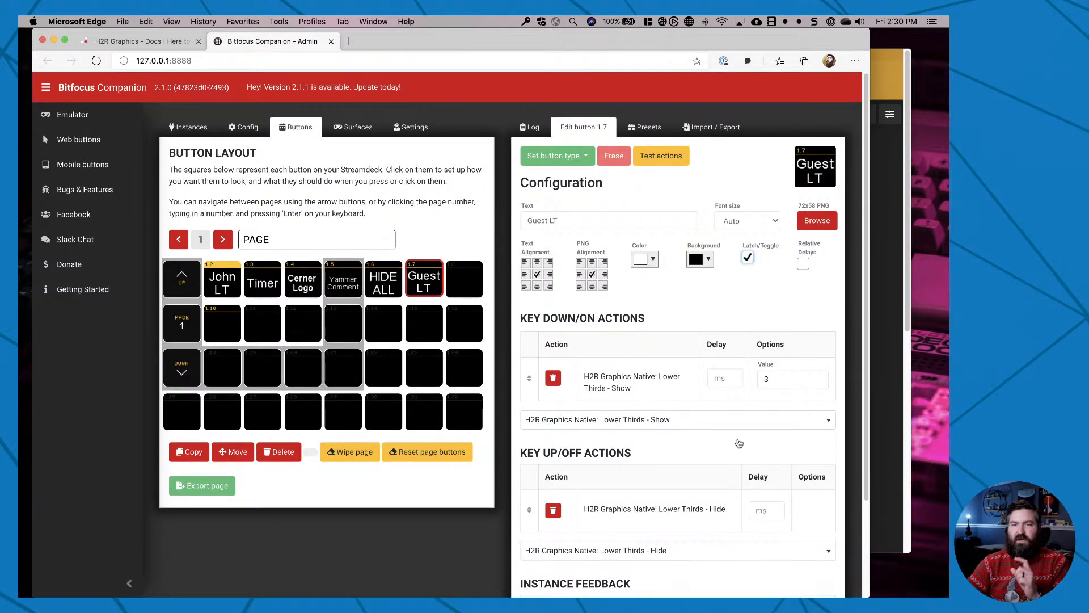
scroll(741, 445, down, 2)
scroll(741, 448, up, 2)
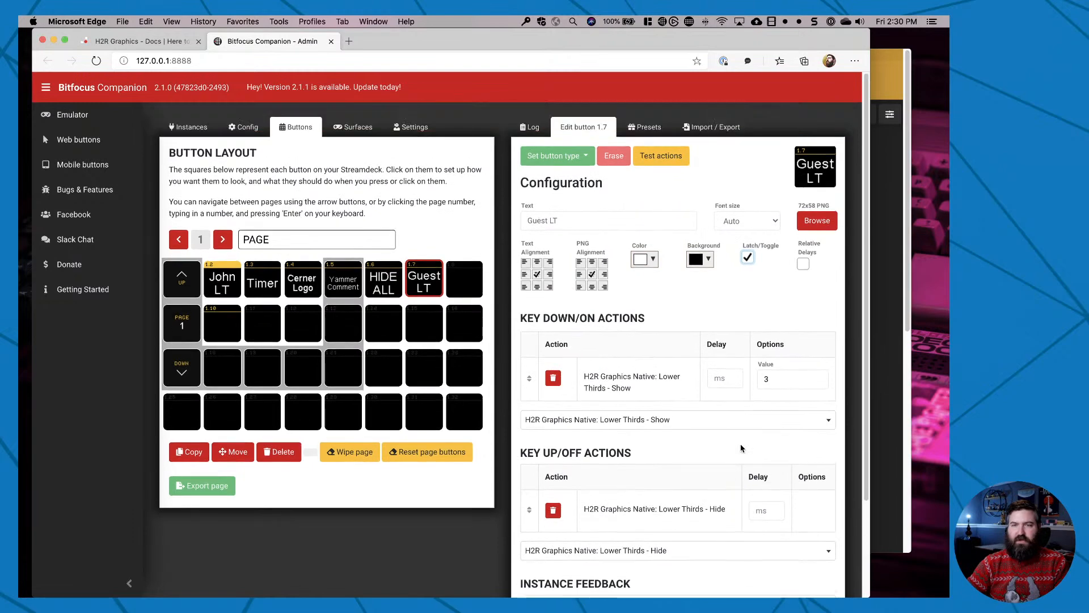
click(434, 287)
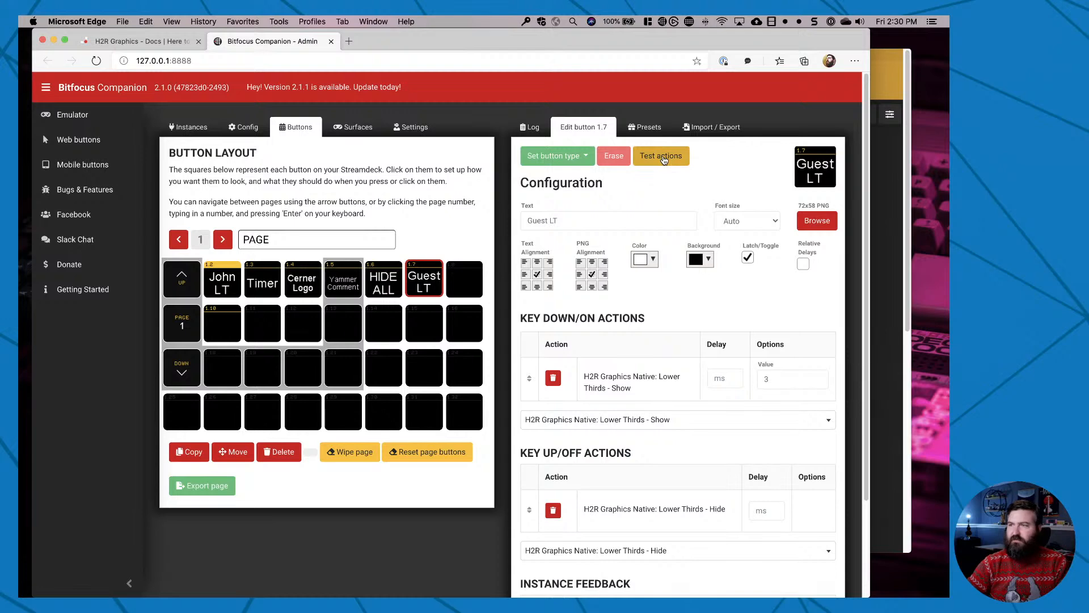
click(663, 160)
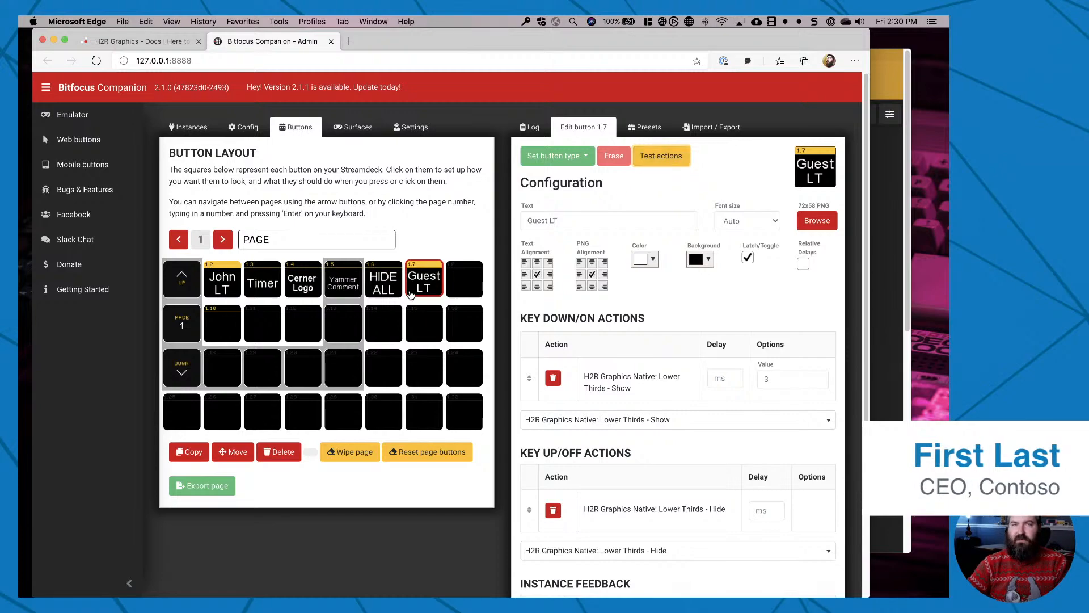
Switch to the Stream Deck app, search its additional actions for "compa" to view the Companion plugin, and close the plugin list.
key(ctrl+Up)
click(308, 238)
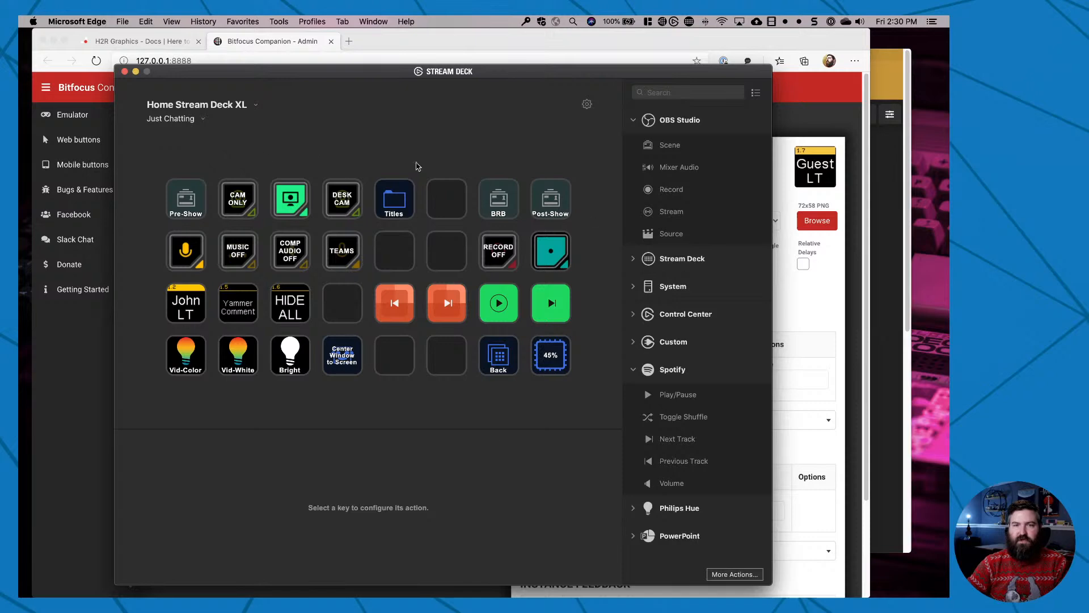
click(735, 574)
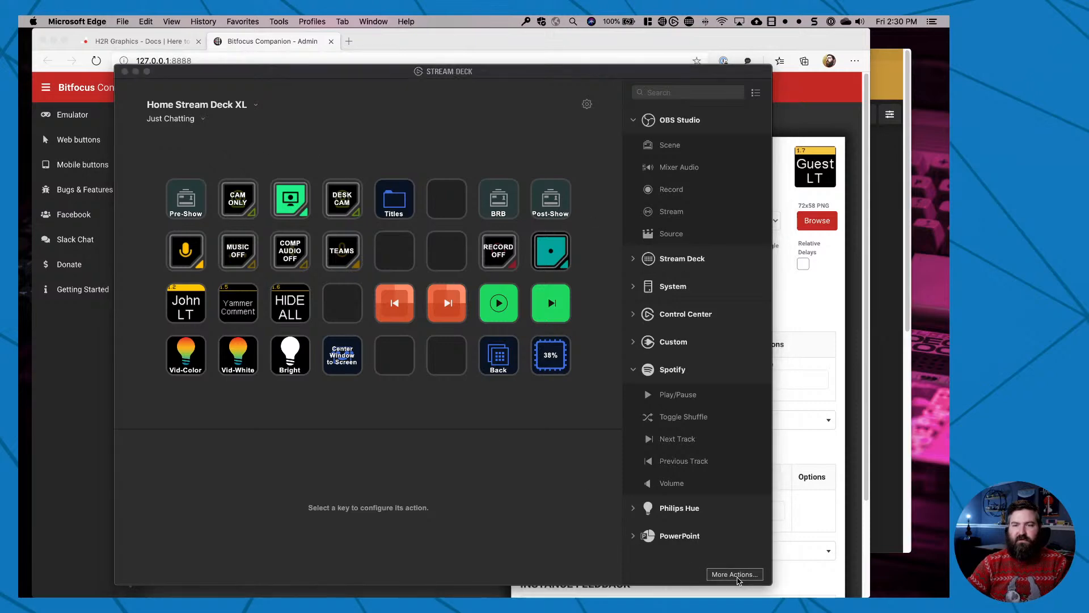
click(445, 177)
text(compa)
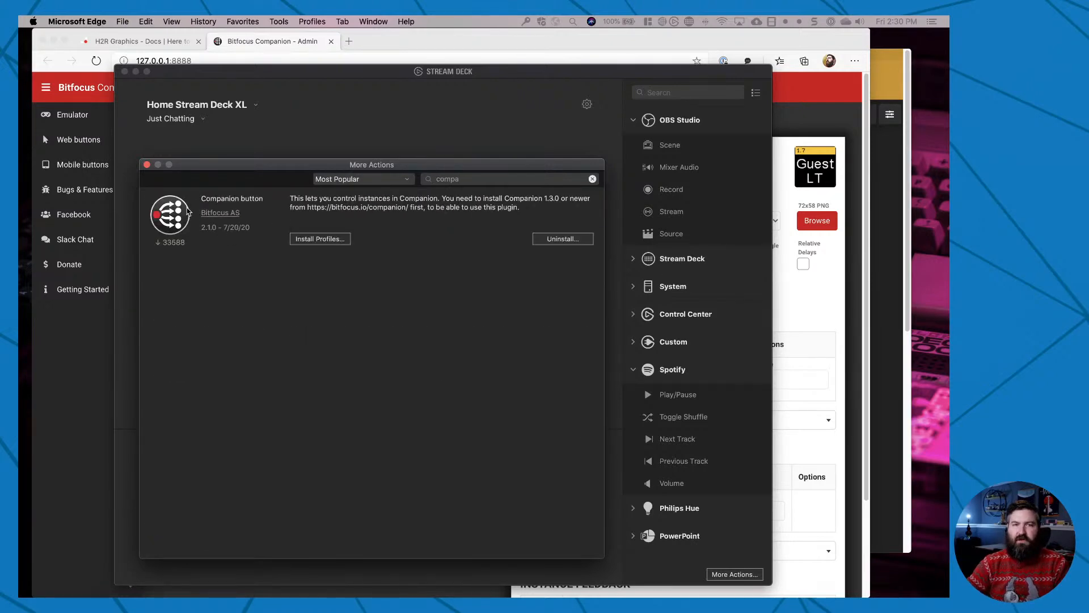
click(147, 165)
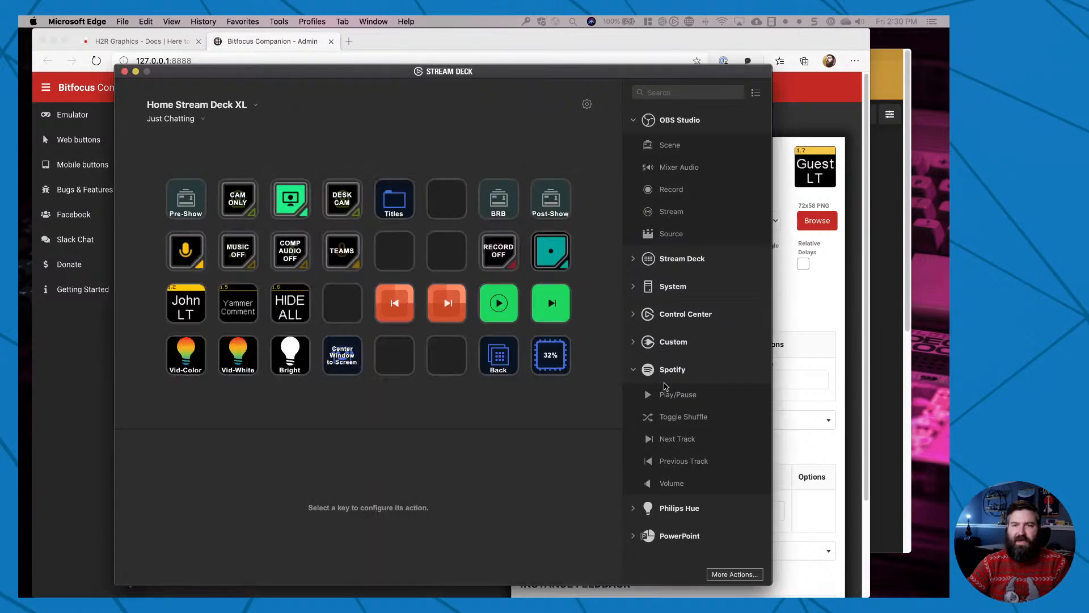
Assign a Companion button action from the Custom category to the empty key beside Center Window to Screen.
click(635, 342)
drag(698, 370, 392, 370)
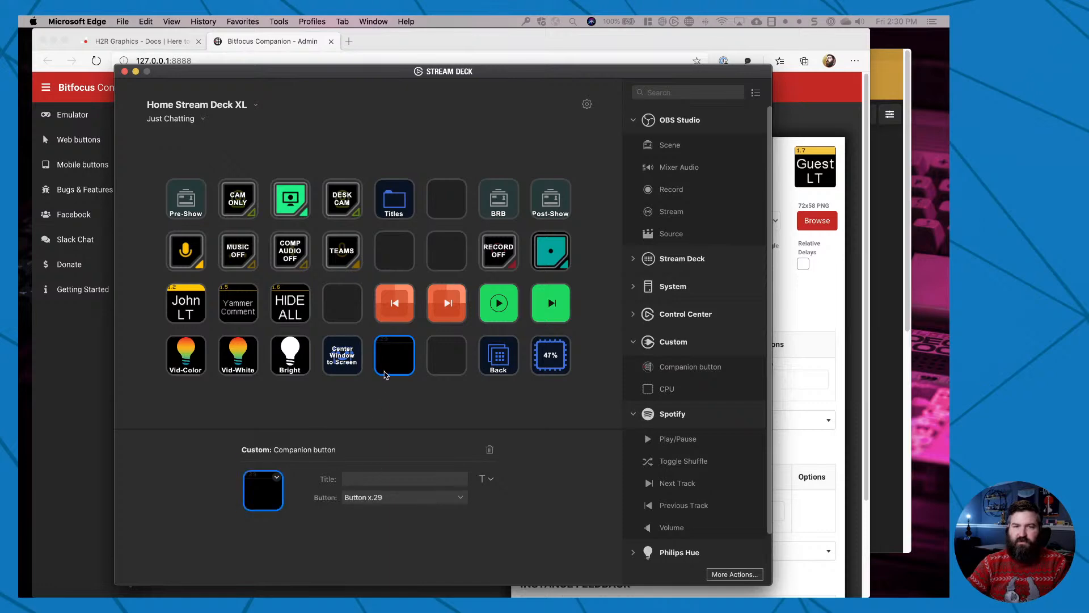
click(461, 500)
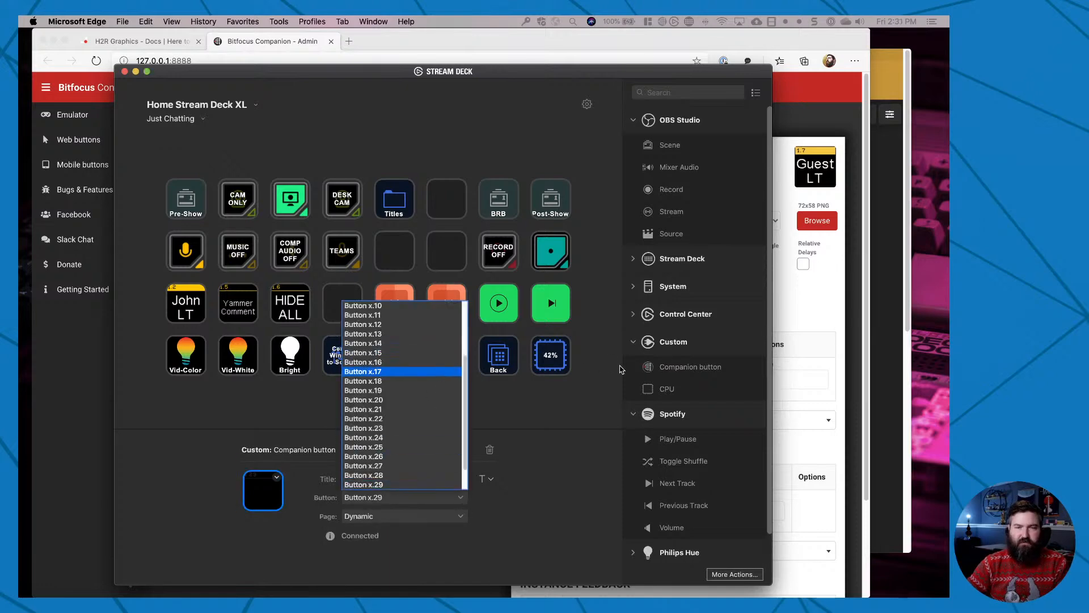
Switch to Bitfocus Companion to check the Guest LT button's page and number, and return to the Stream Deck app.
key(super+Tab)
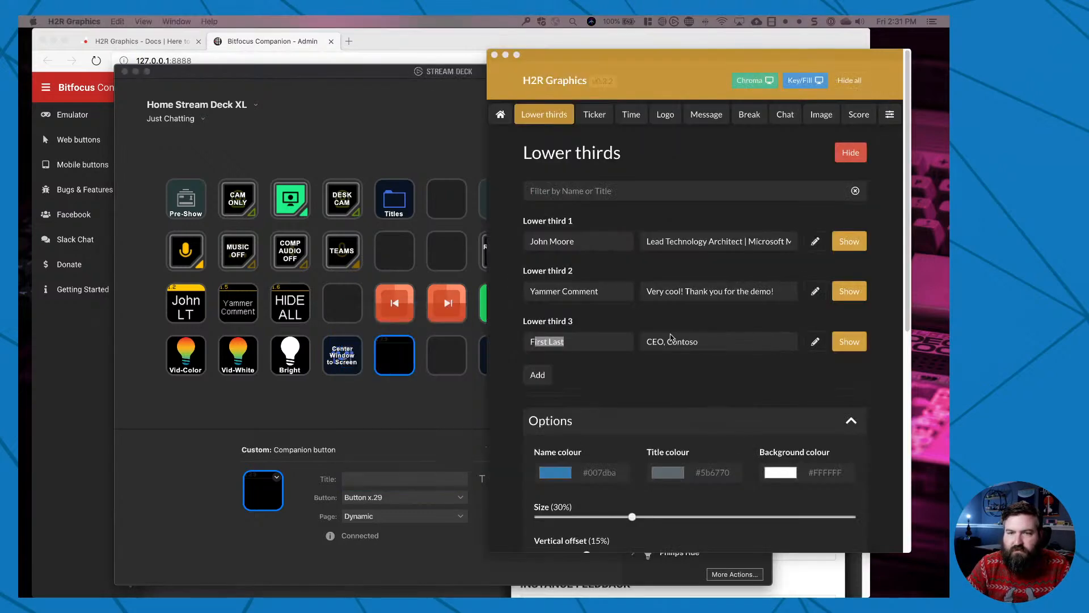
key(super+Tab)
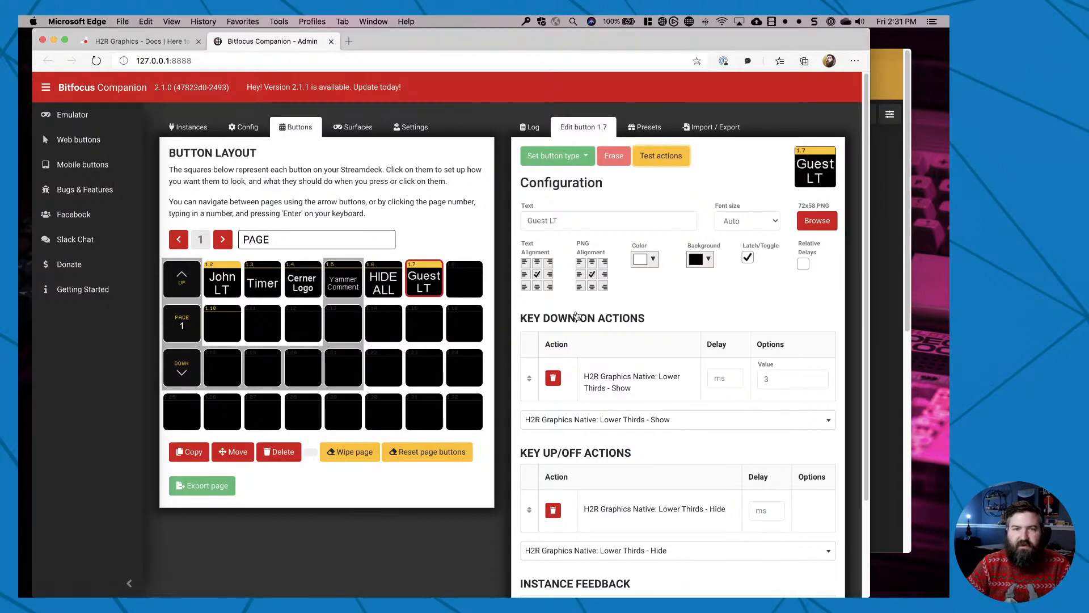
key(super+Tab)
key(ctrl+Up)
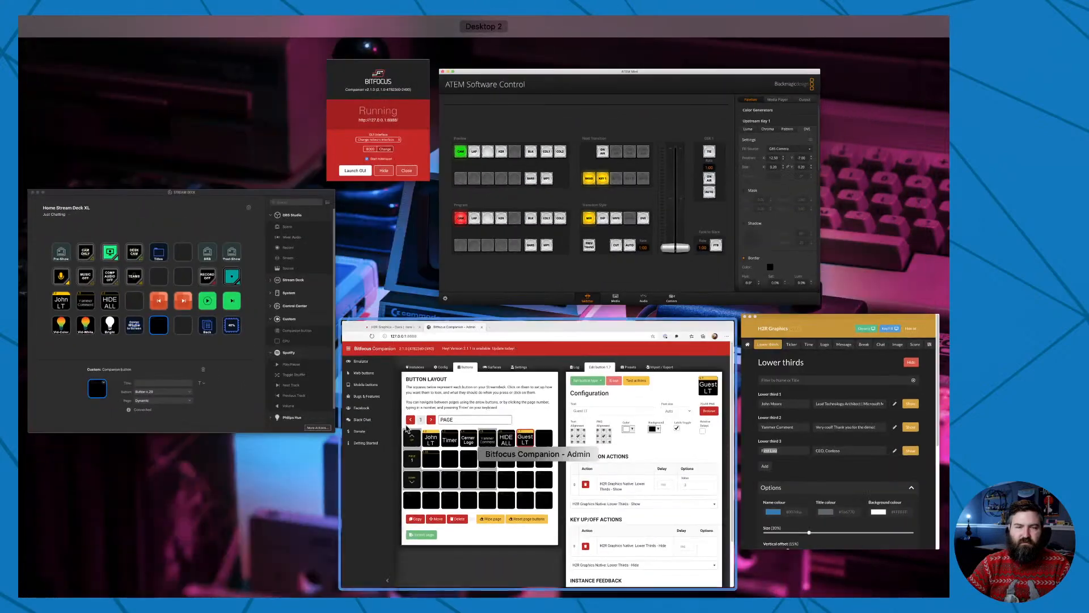
click(171, 379)
Link the new Companion key to Button x.7 on page 1.
click(460, 498)
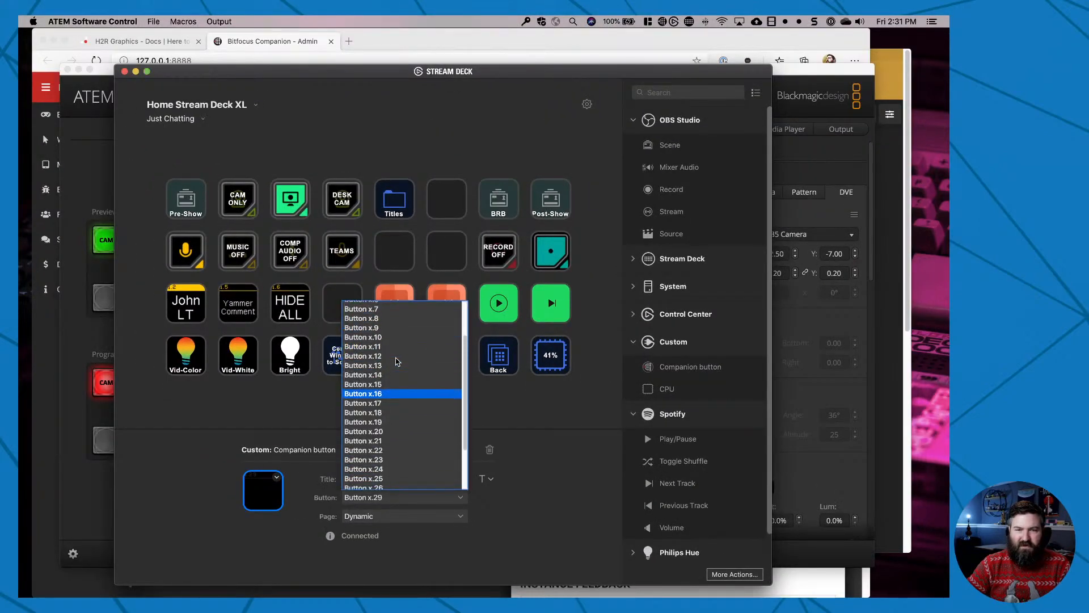
click(377, 310)
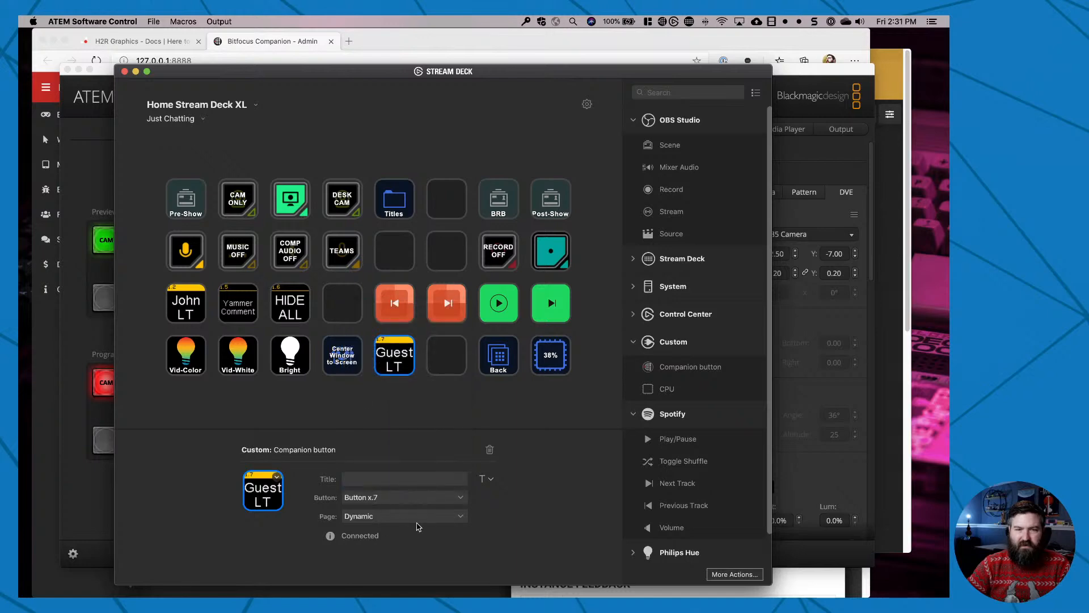
click(459, 522)
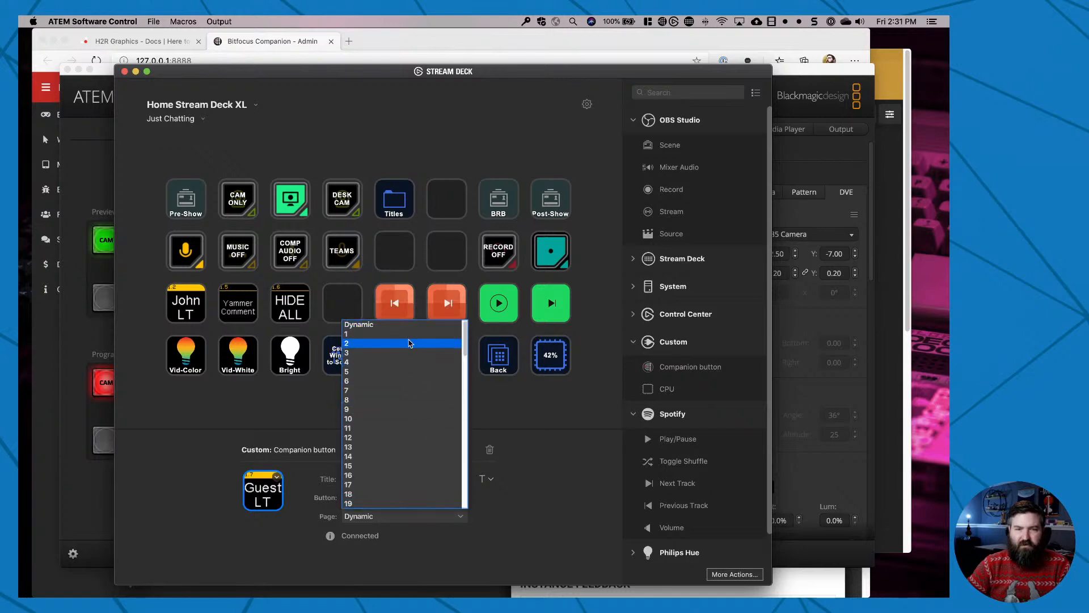
click(411, 338)
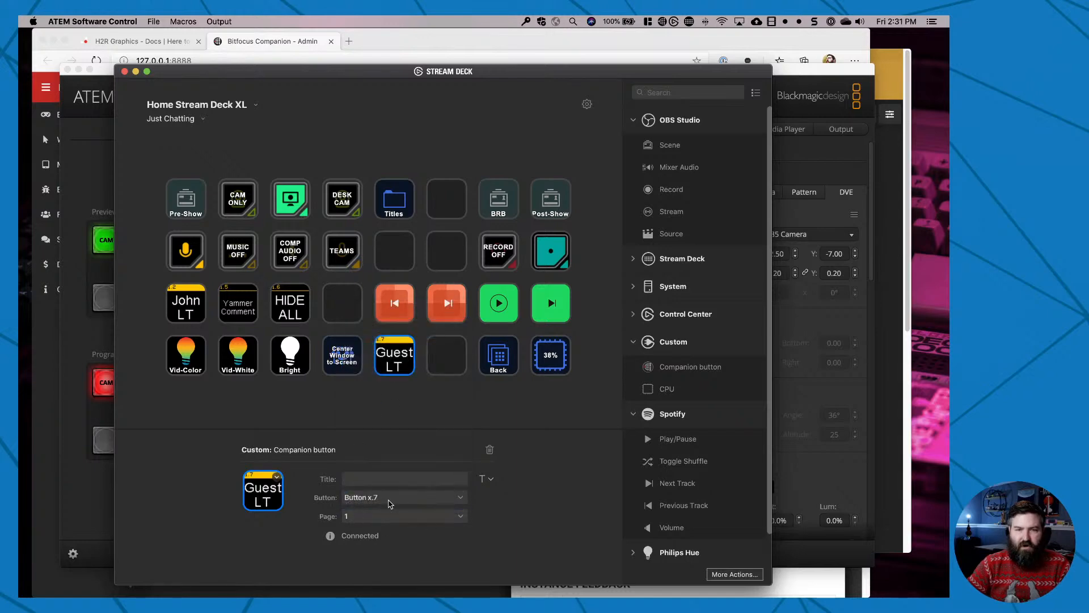
click(441, 360)
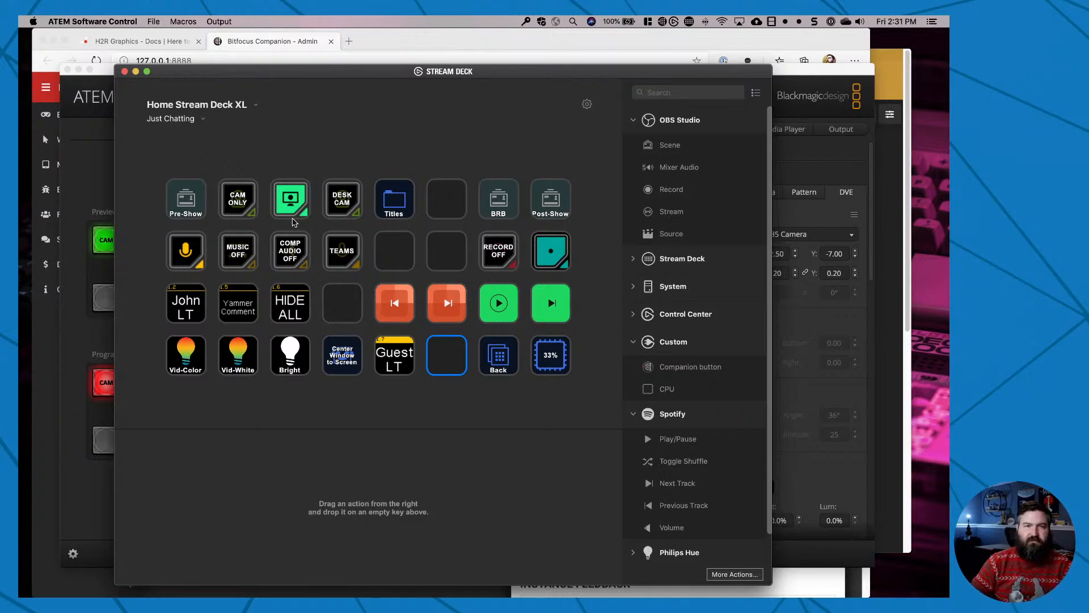
Switch to H2R Graphics, move its window aside, and show the chat message "Wow - looks like the answer I'm after" on air.
click(898, 180)
click(784, 113)
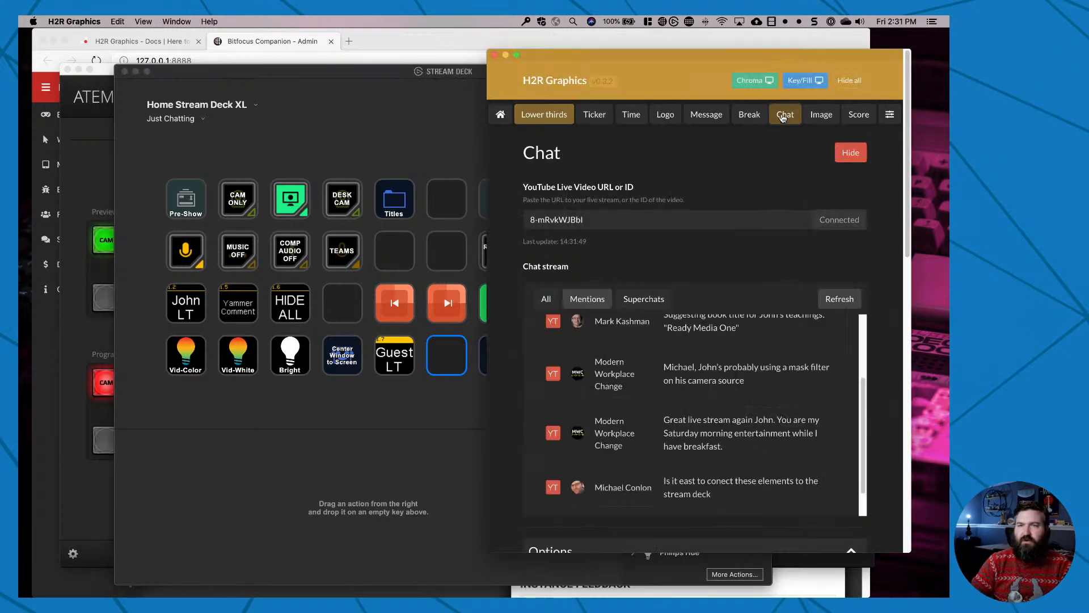
drag(659, 58, 395, 59)
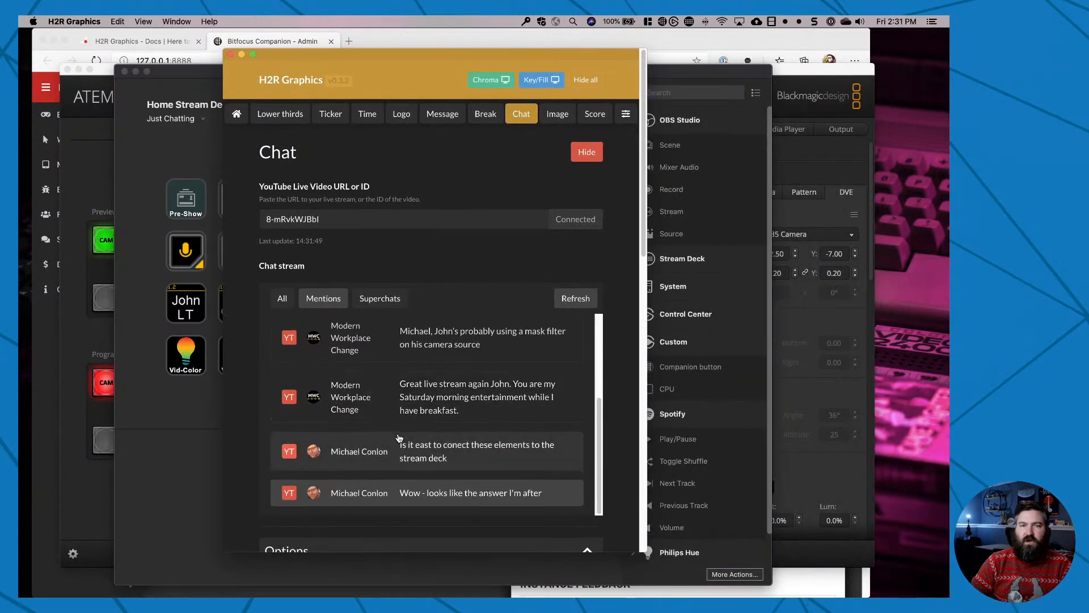
scroll(429, 234, down, 5)
scroll(545, 458, up, 4)
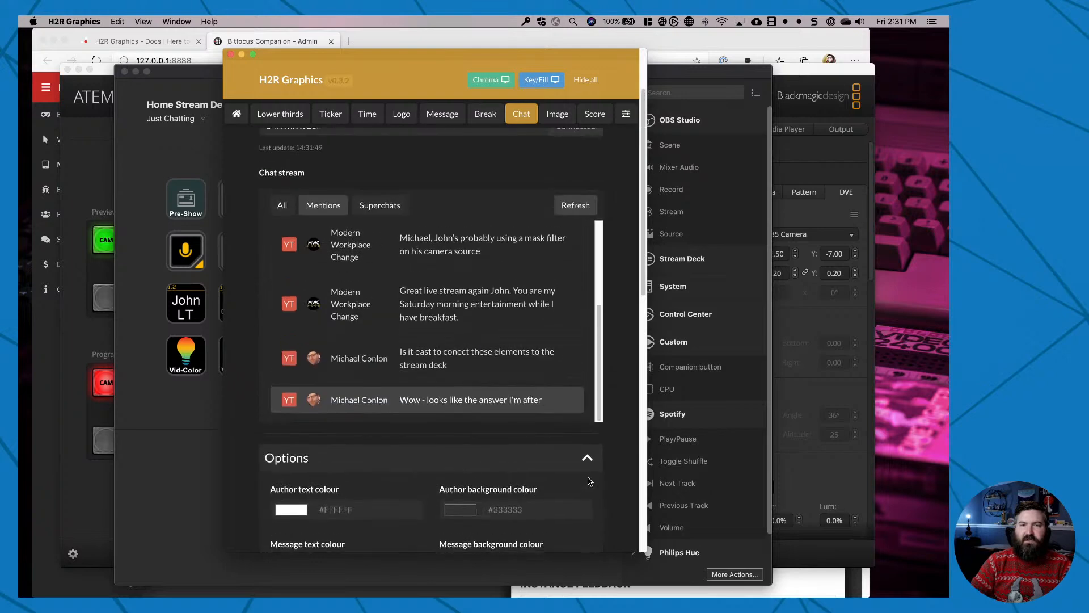
click(516, 415)
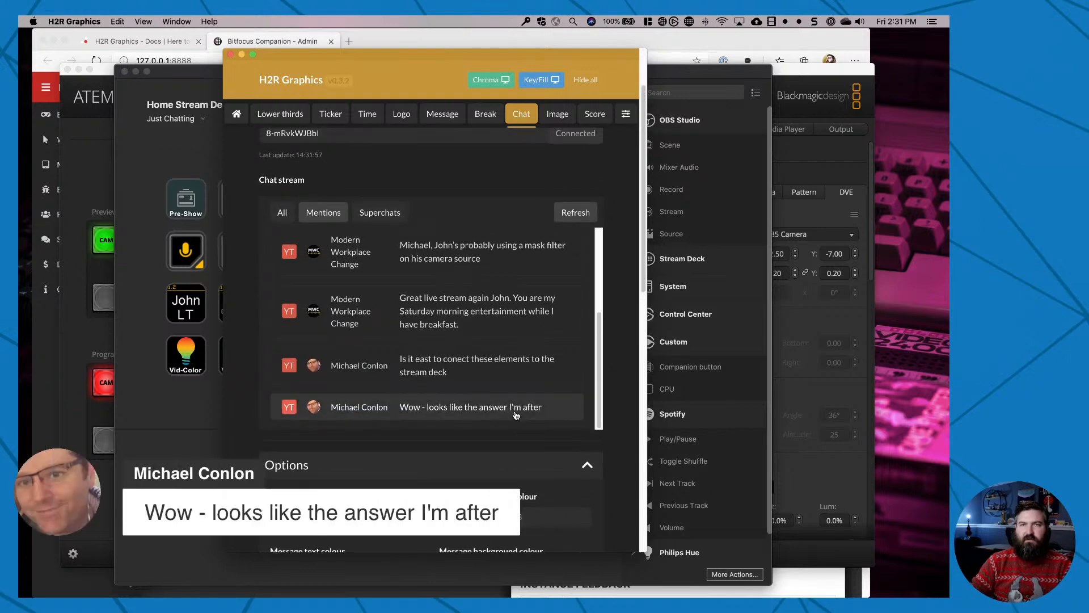